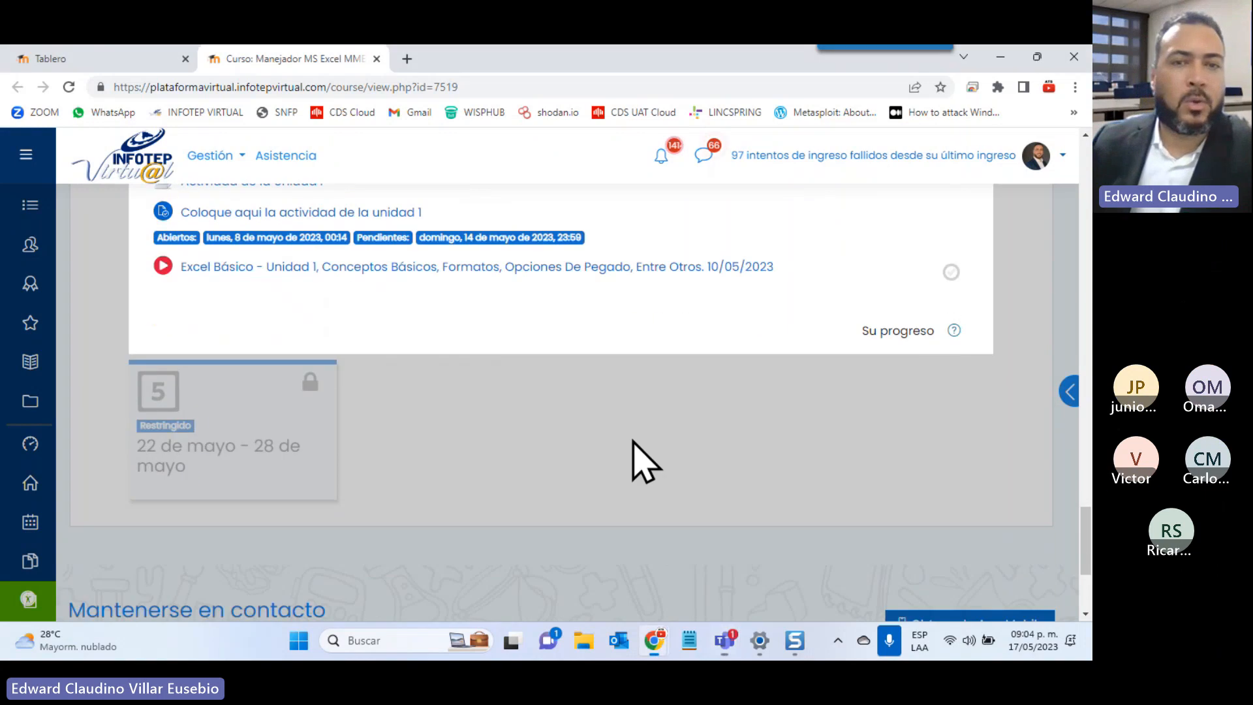
Expand the week 2 course section and open the 'Guia de la Unidad 2' PDF (Unidad_II_Excel_2010_Virtual.pdf)
scroll(502, 339, "up", 4)
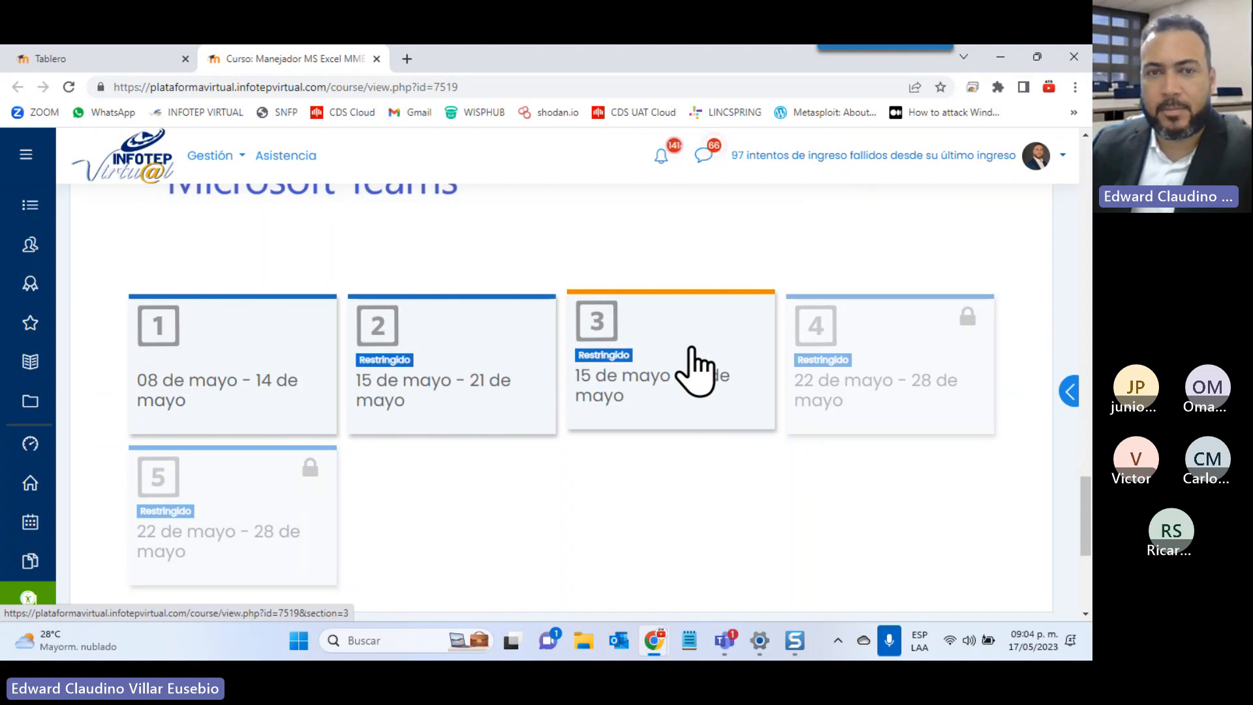
left_click(476, 411)
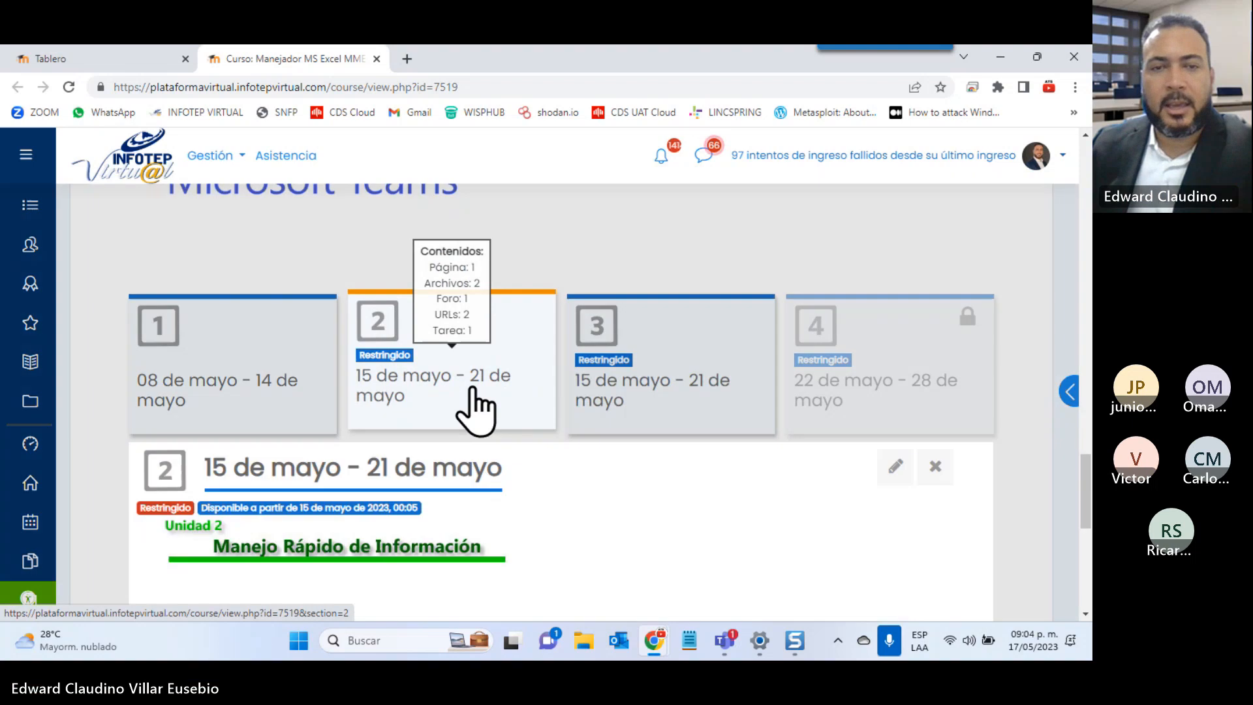
scroll(471, 320, "up", 3)
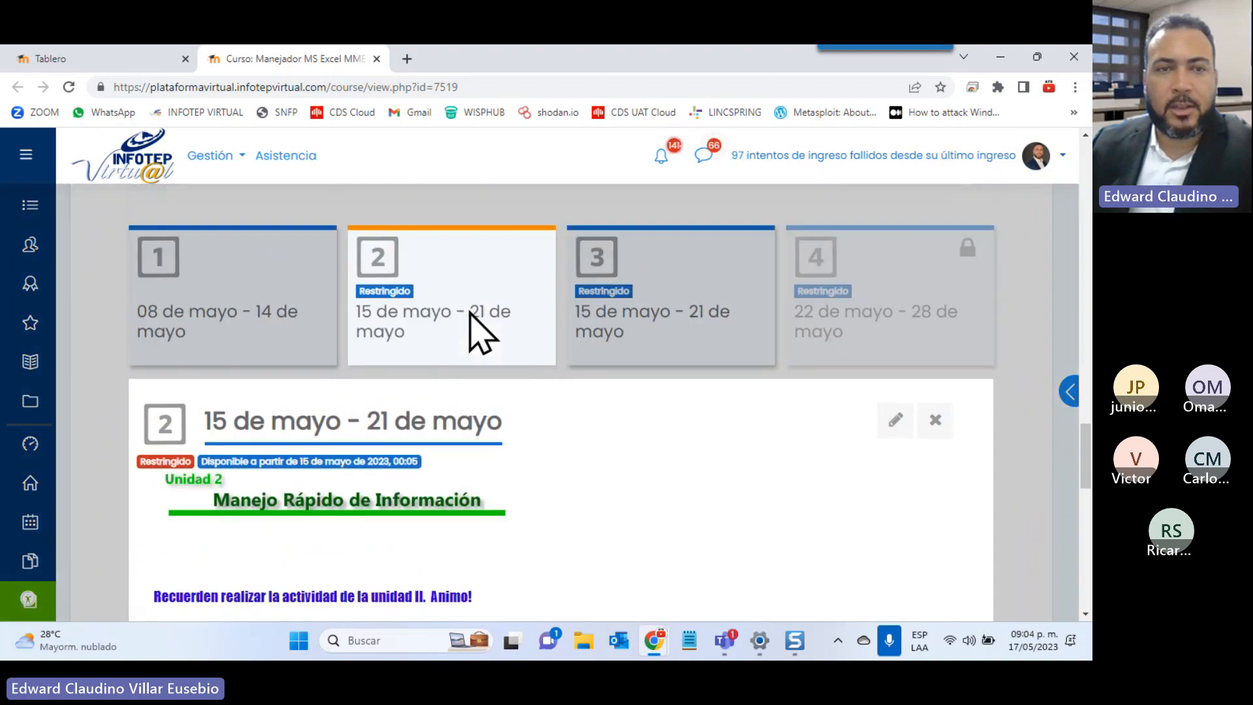
mouse_move(469, 315)
scroll(470, 320, "down", 2)
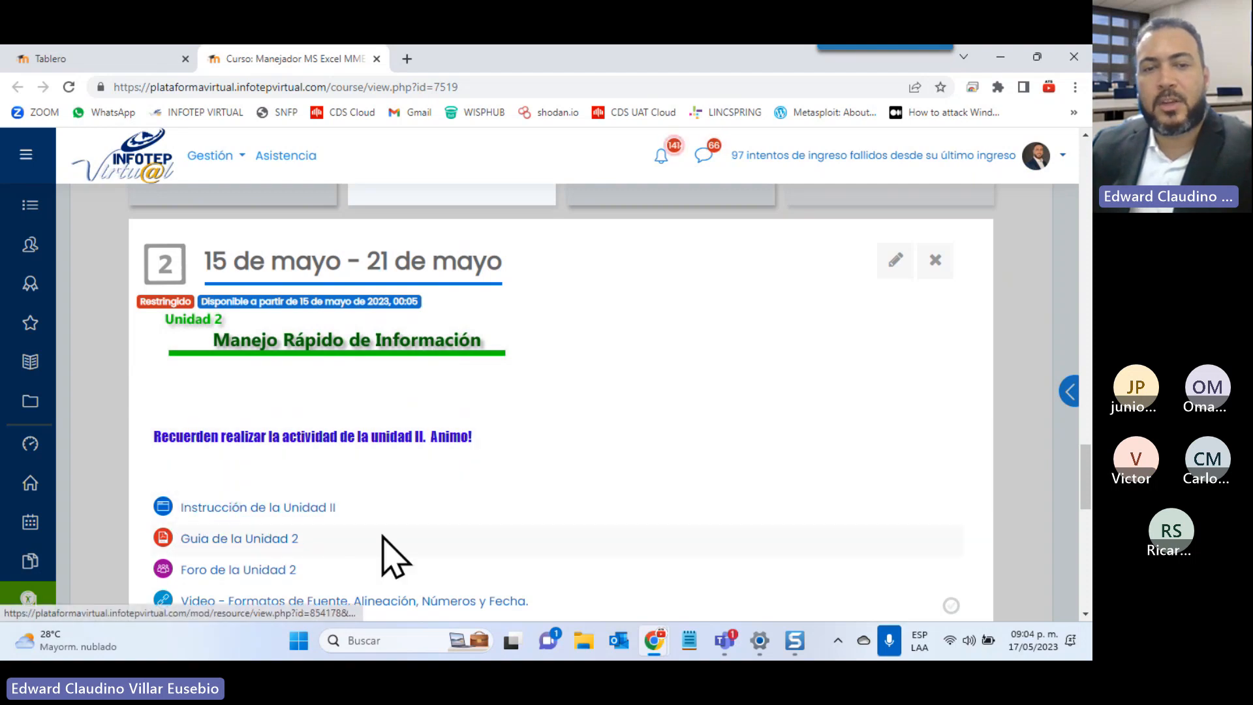
scroll(506, 557, "down", 2)
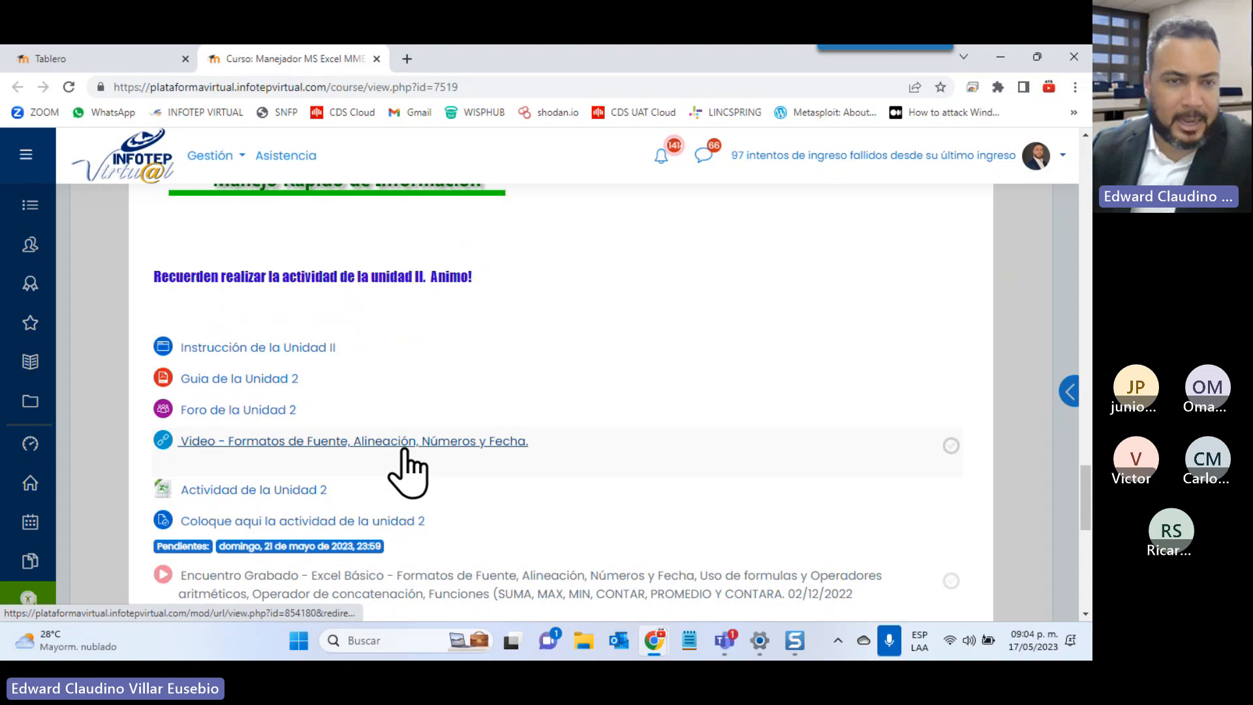
left_click(168, 382)
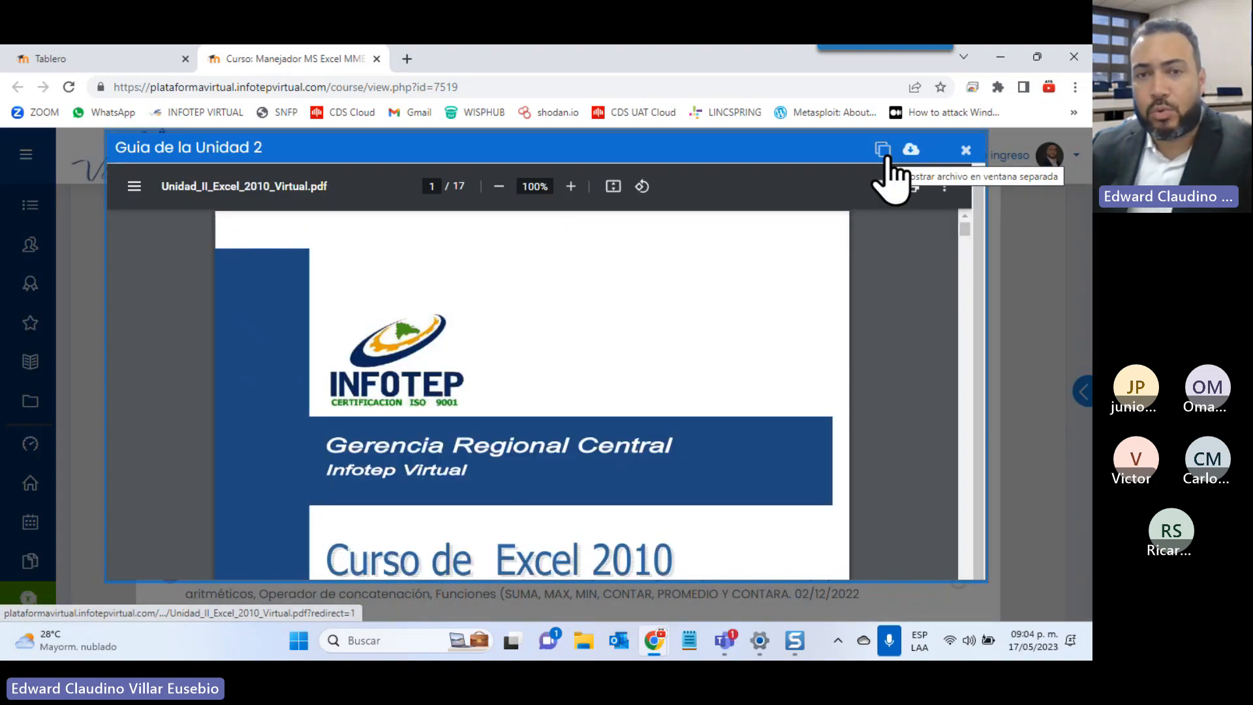
Open the Unit 2 guide PDF in its own tab and scroll through its pages
left_click(886, 157)
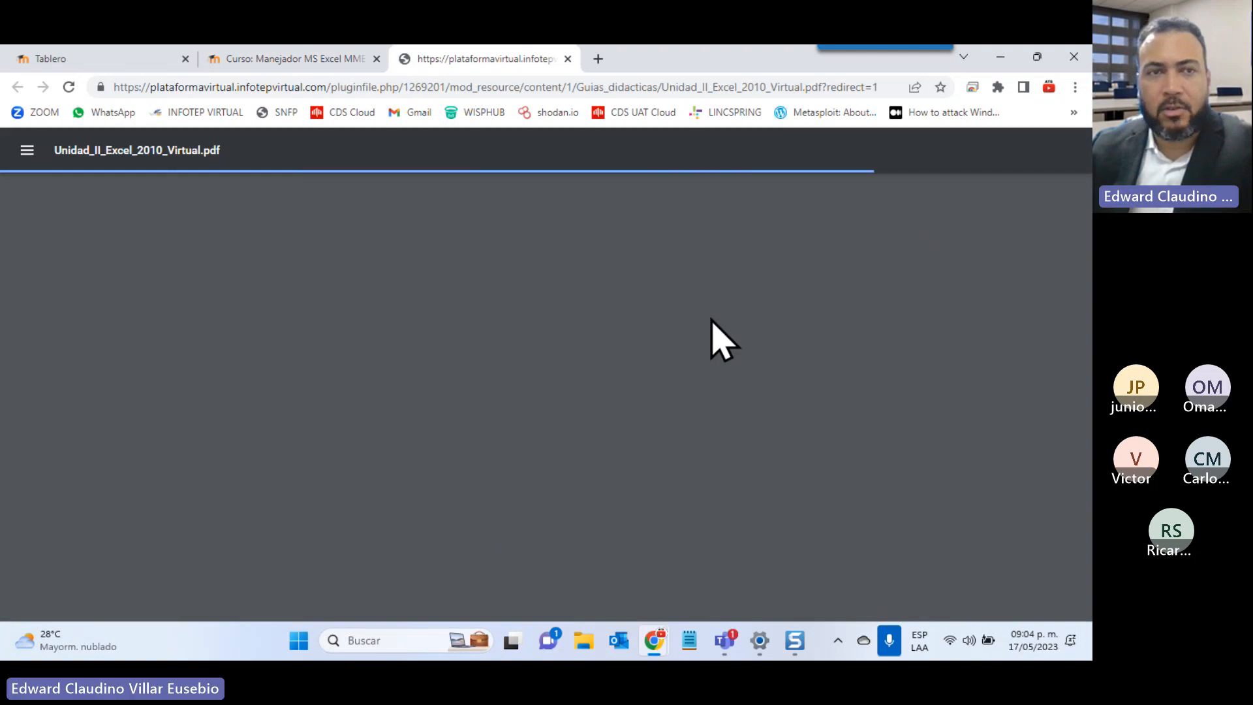
scroll(722, 339, "down", 5)
scroll(722, 340, "down", 8)
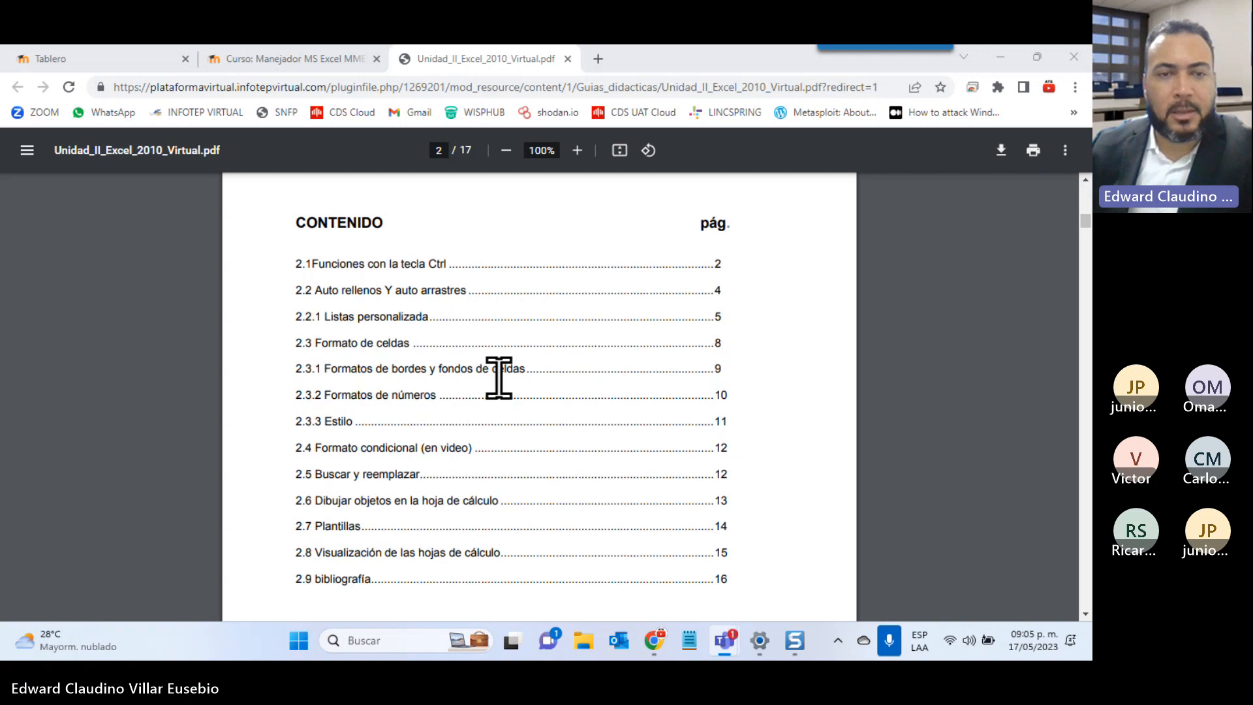
scroll(498, 377, "down", 10)
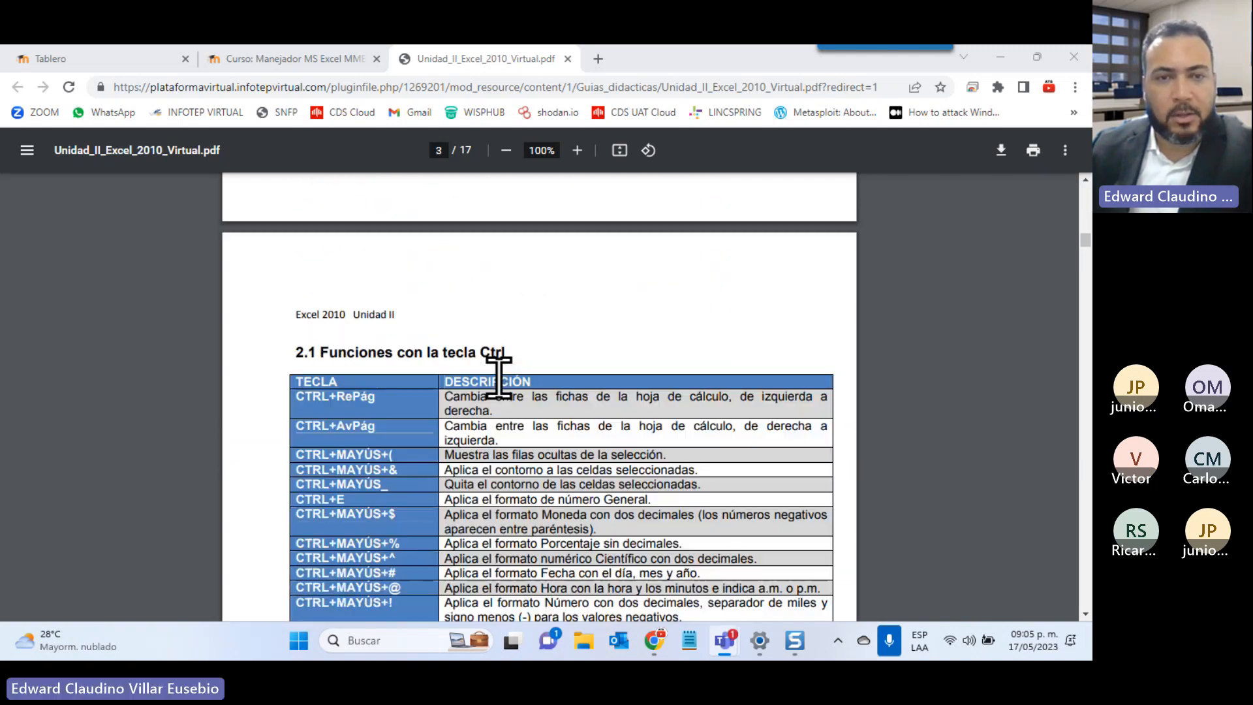
scroll(499, 377, "down", 3)
scroll(499, 377, "down", 1)
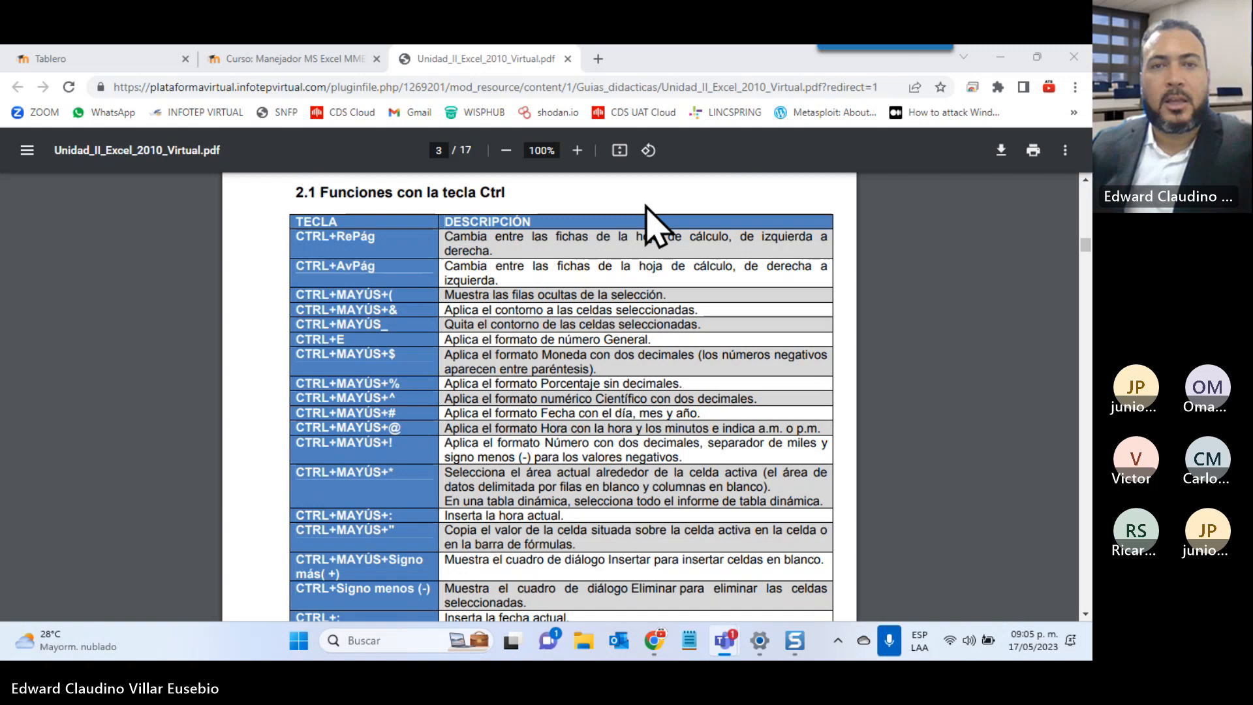
Zoom the guide to 150%, then return to the course page and close the preview
left_click(577, 151)
left_click(577, 151)
left_click(577, 151)
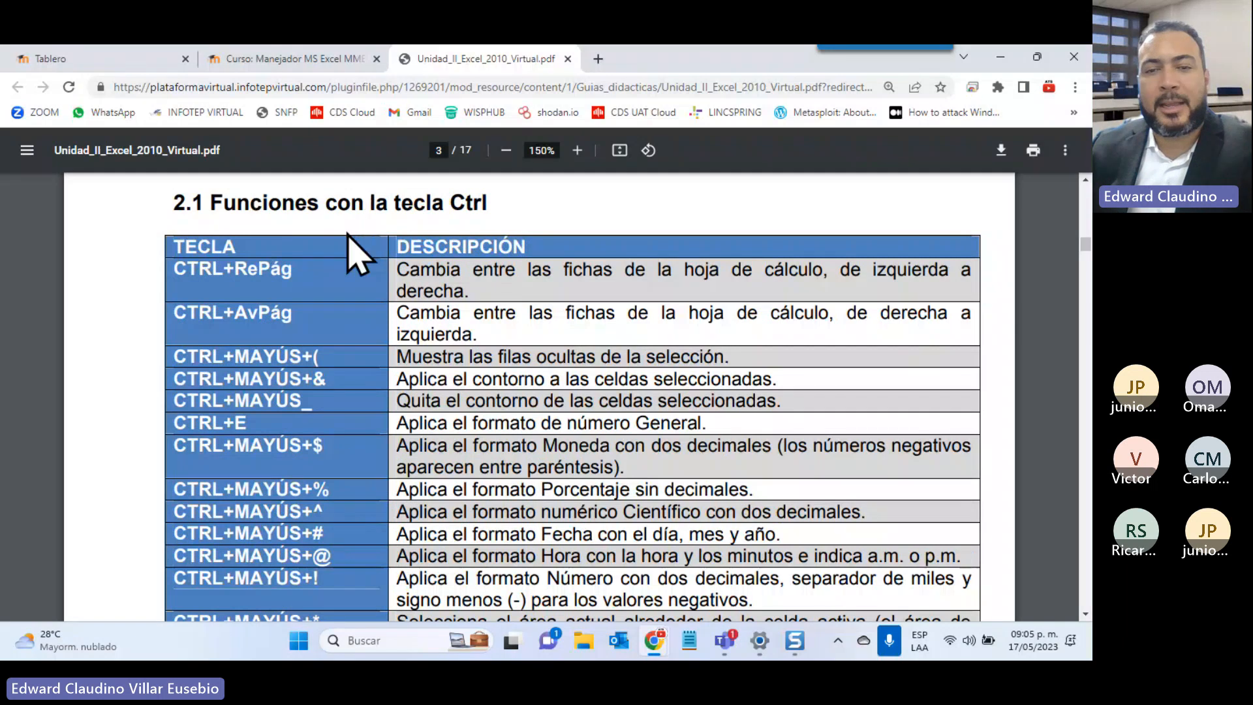
left_click(238, 62)
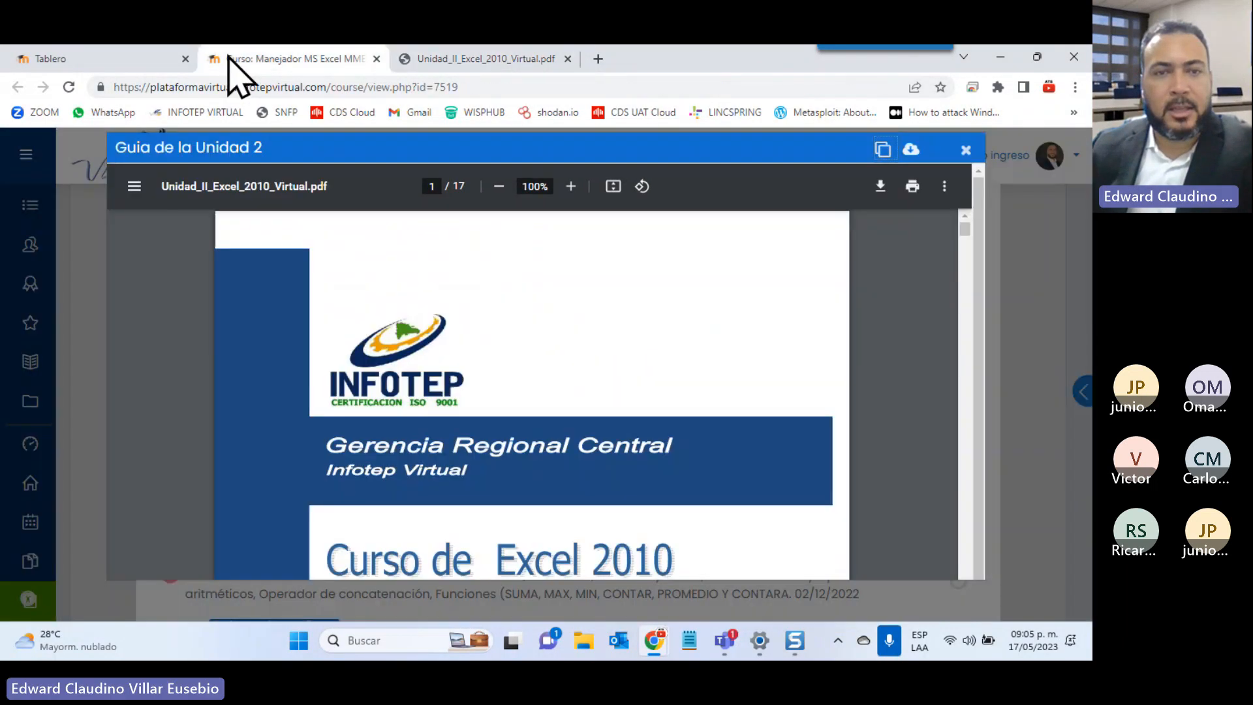
left_click(966, 149)
Download the 'Actividad de la Unidad 2' workbook, open it in Excel, and minimize Excel
left_click(274, 506)
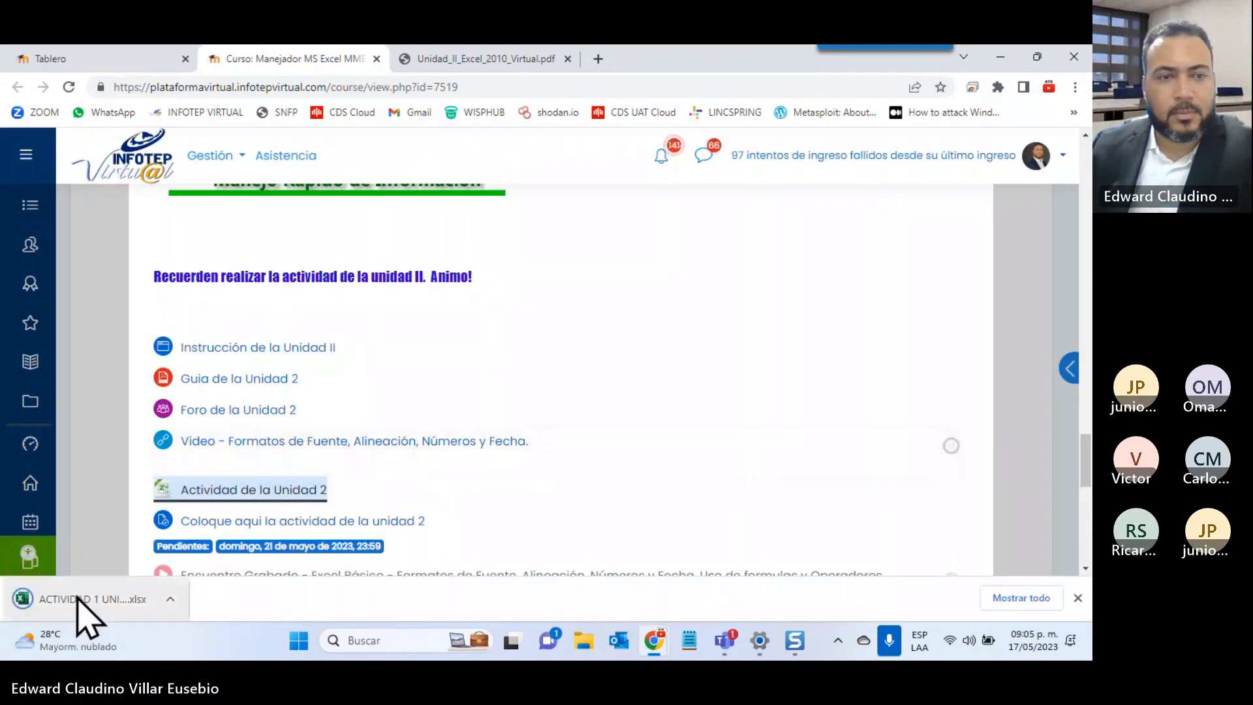
left_click(78, 598)
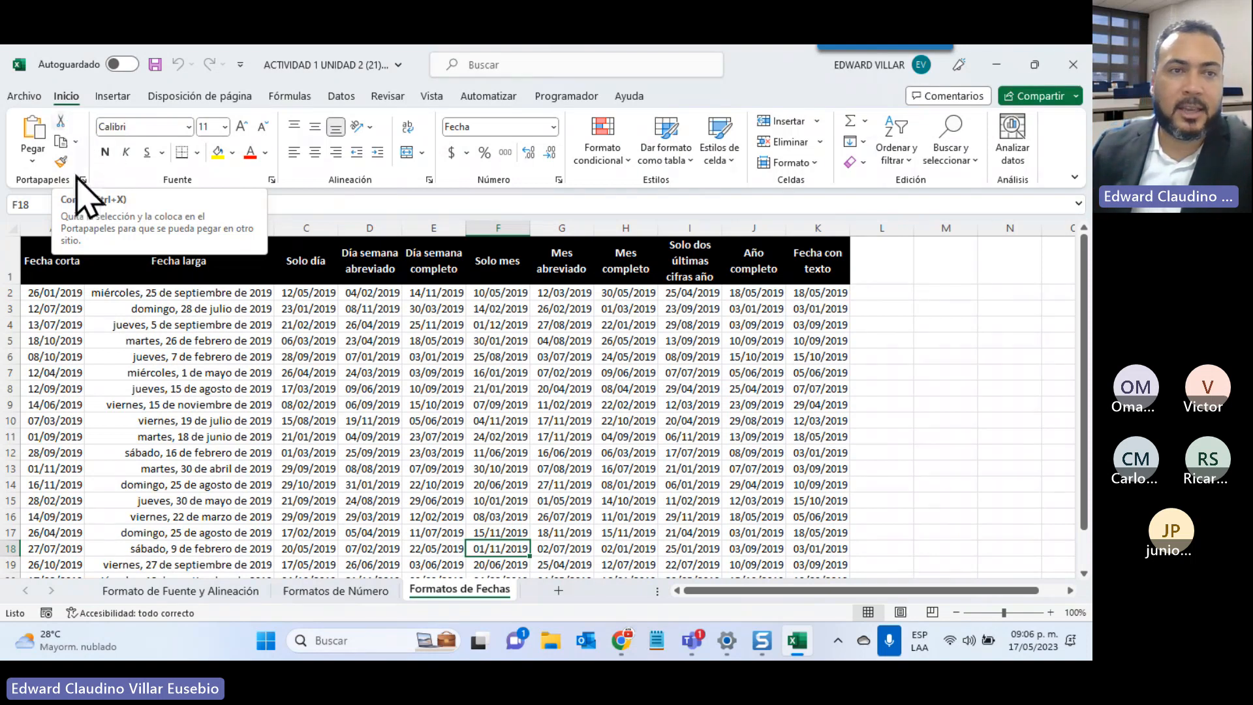
left_click(996, 64)
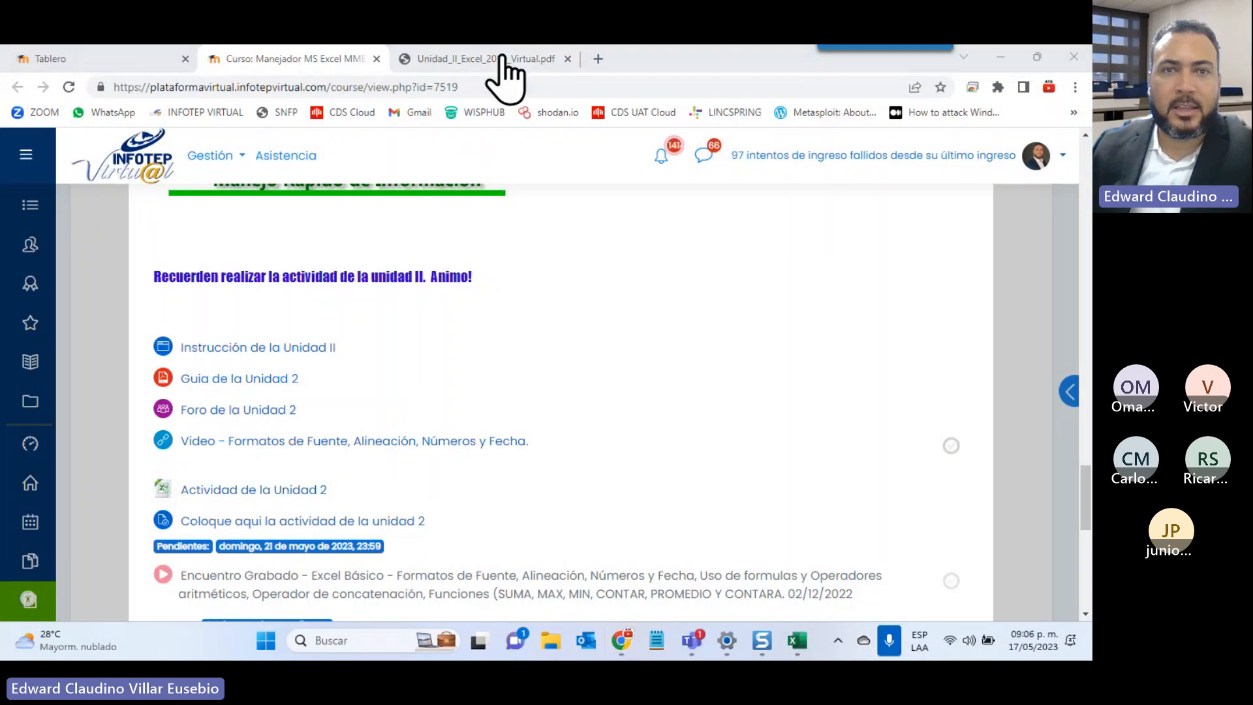
In the Unit 2 guide, highlight the CTRL+RePág and sheet-switching shortcut descriptions
left_click(538, 68)
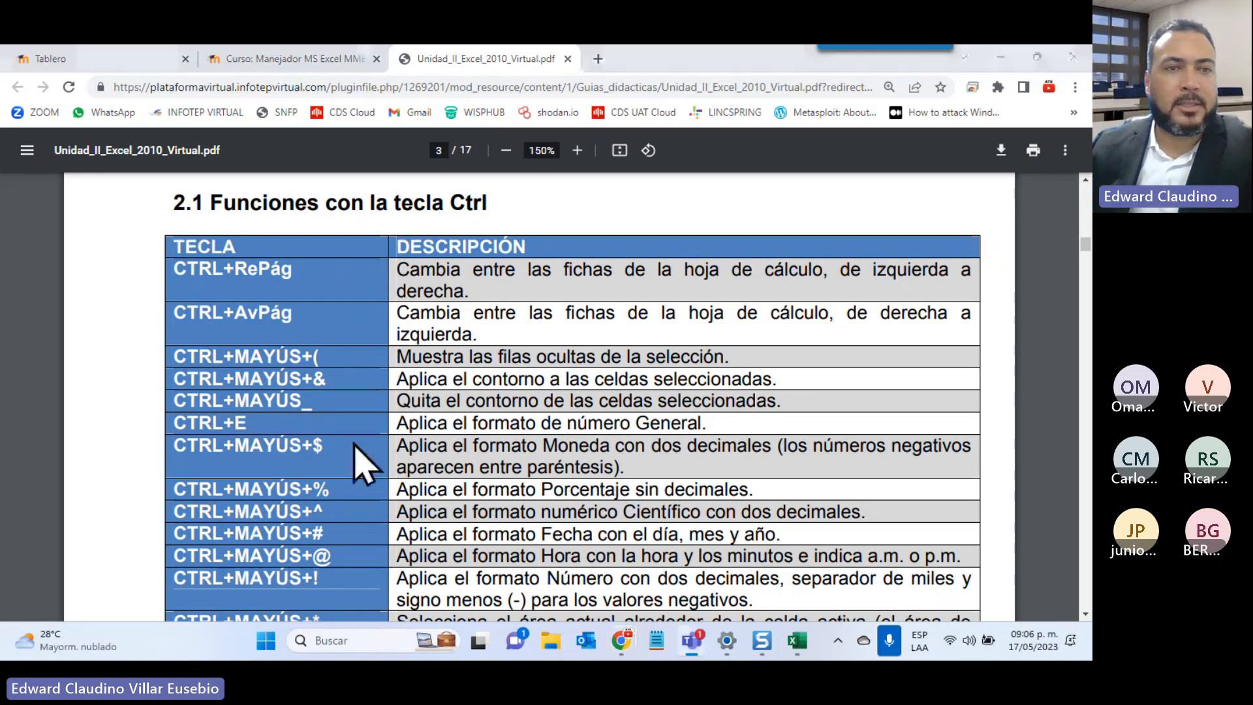
left_click_drag(174, 269, 317, 266)
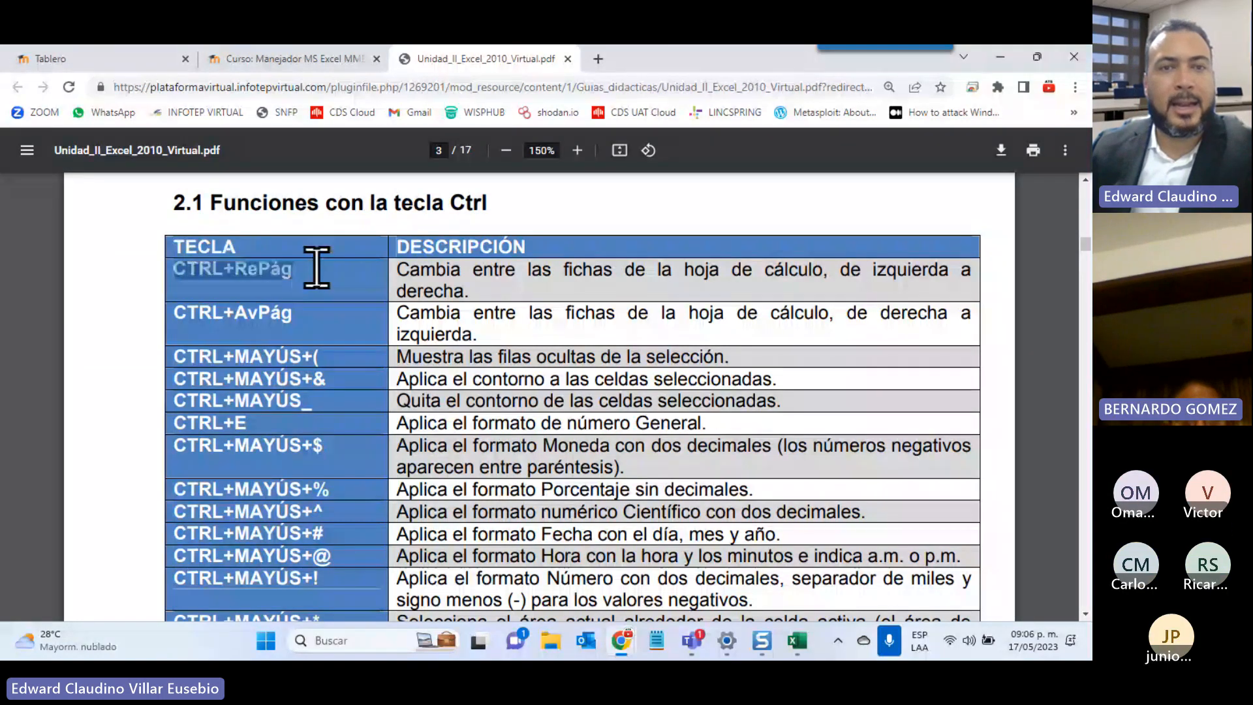
left_click(408, 279)
left_click_drag(408, 279, 676, 321)
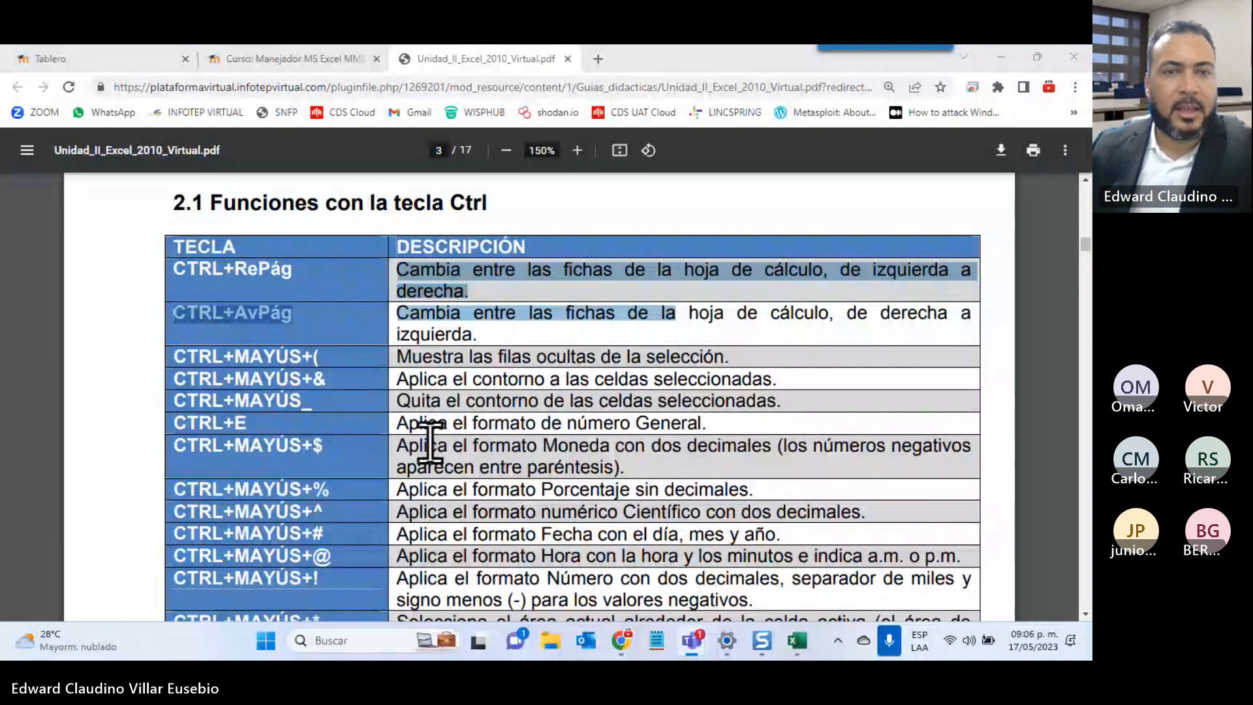
scroll(283, 462, "down", 5)
scroll(284, 461, "down", 3)
scroll(283, 462, "down", 10)
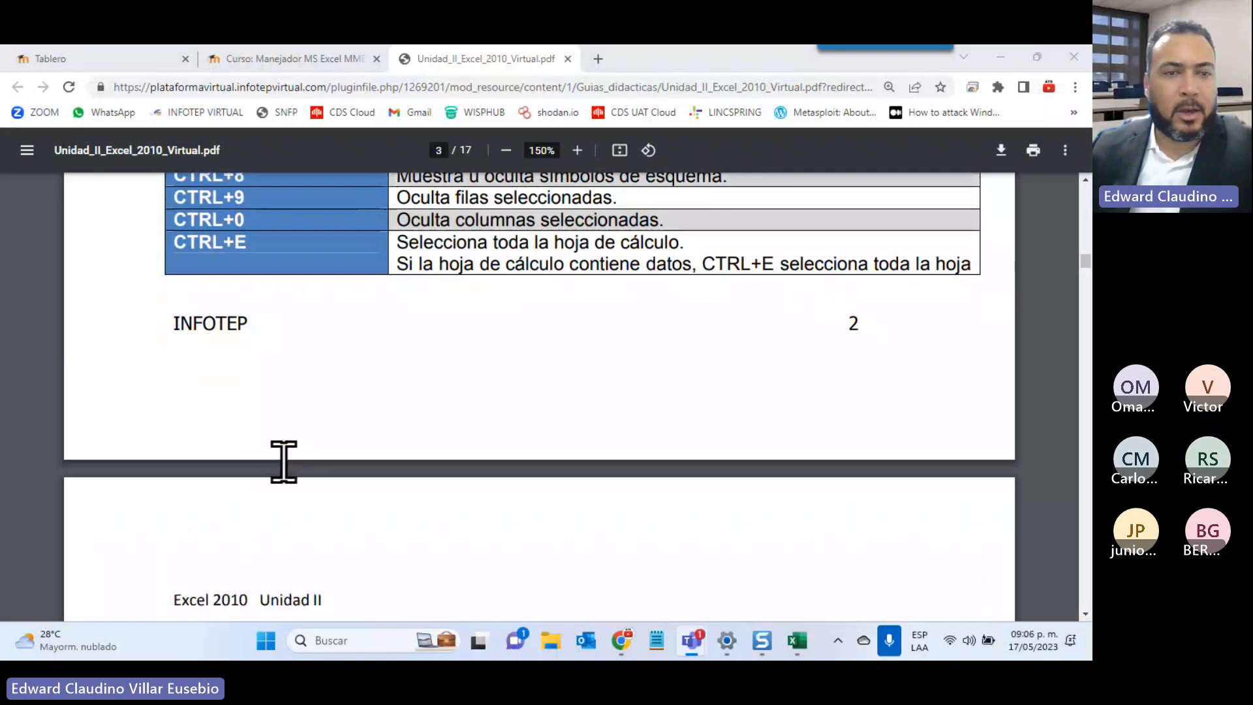
scroll(284, 461, "down", 5)
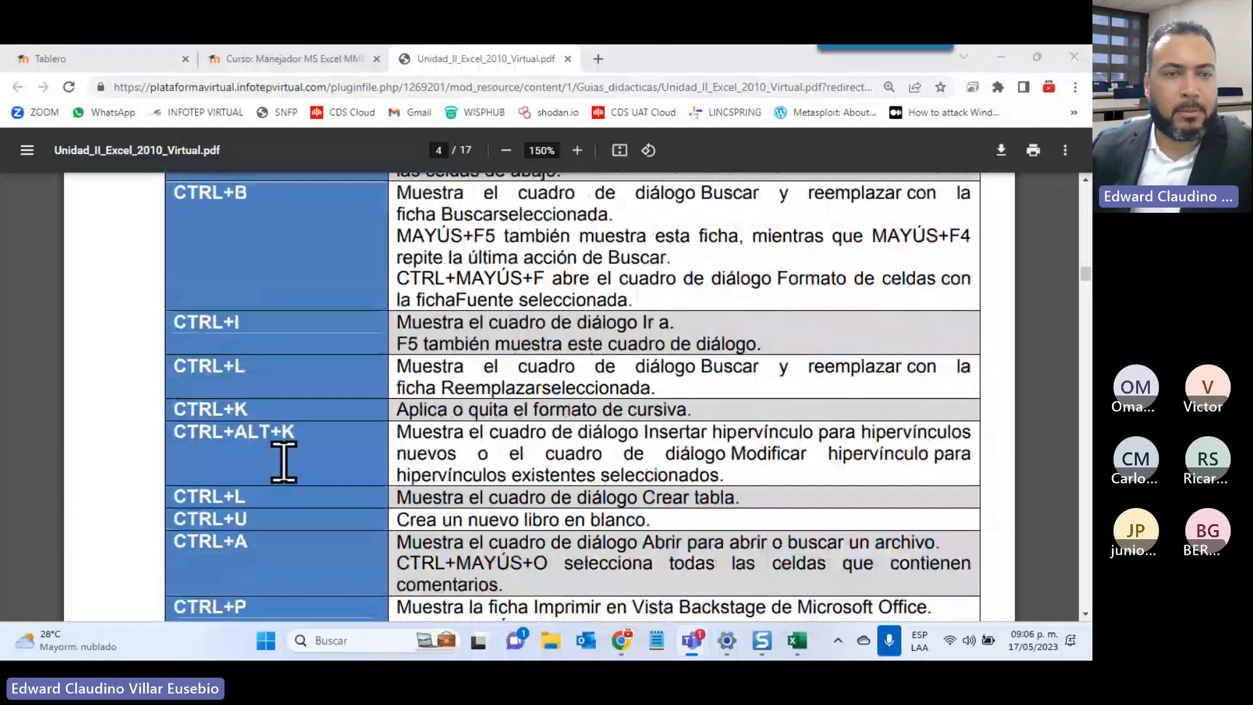
scroll(284, 462, "down", 4)
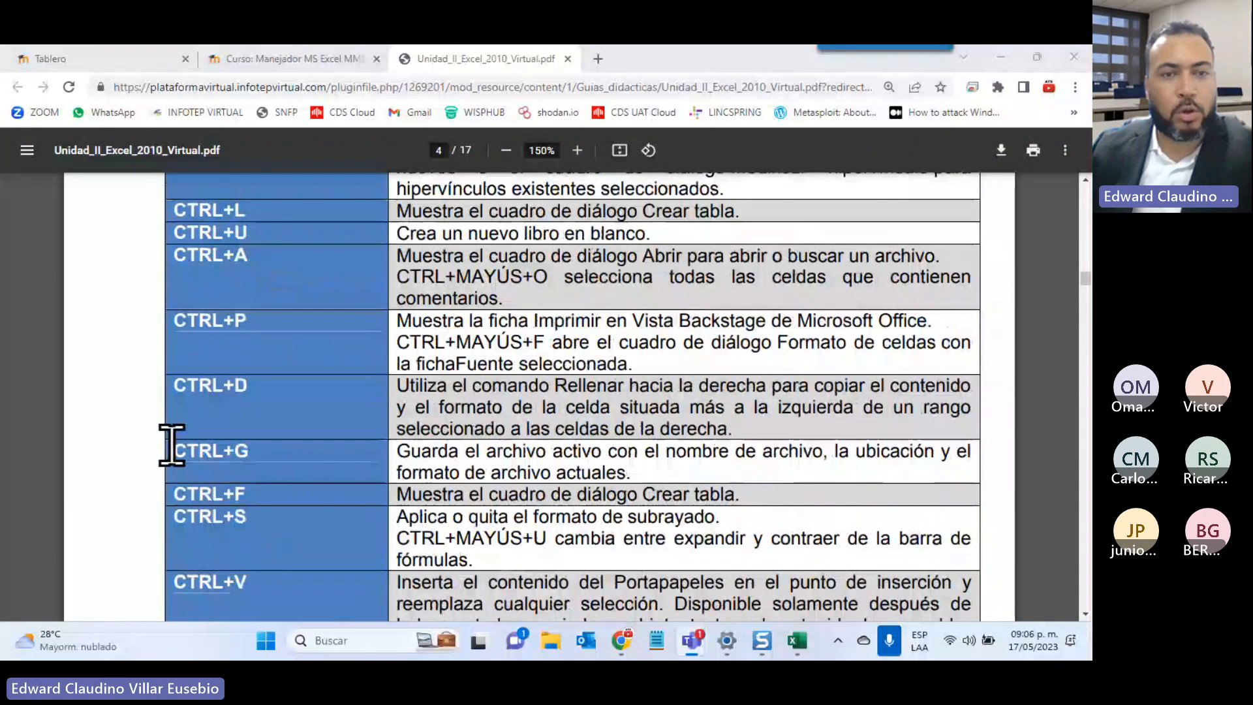
Highlight the CTRL+G and CTRL+S shortcuts, briefly bringing Excel forward and minimizing it
left_click_drag(392, 450, 701, 456)
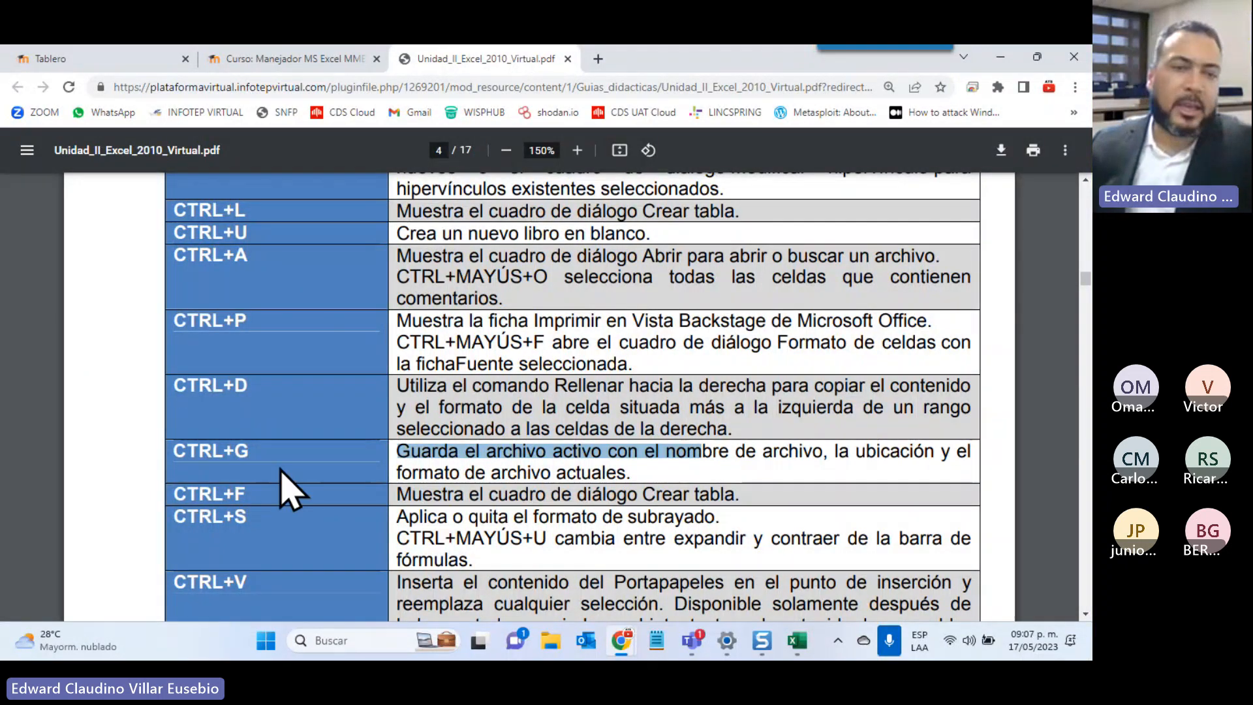
left_click(246, 447)
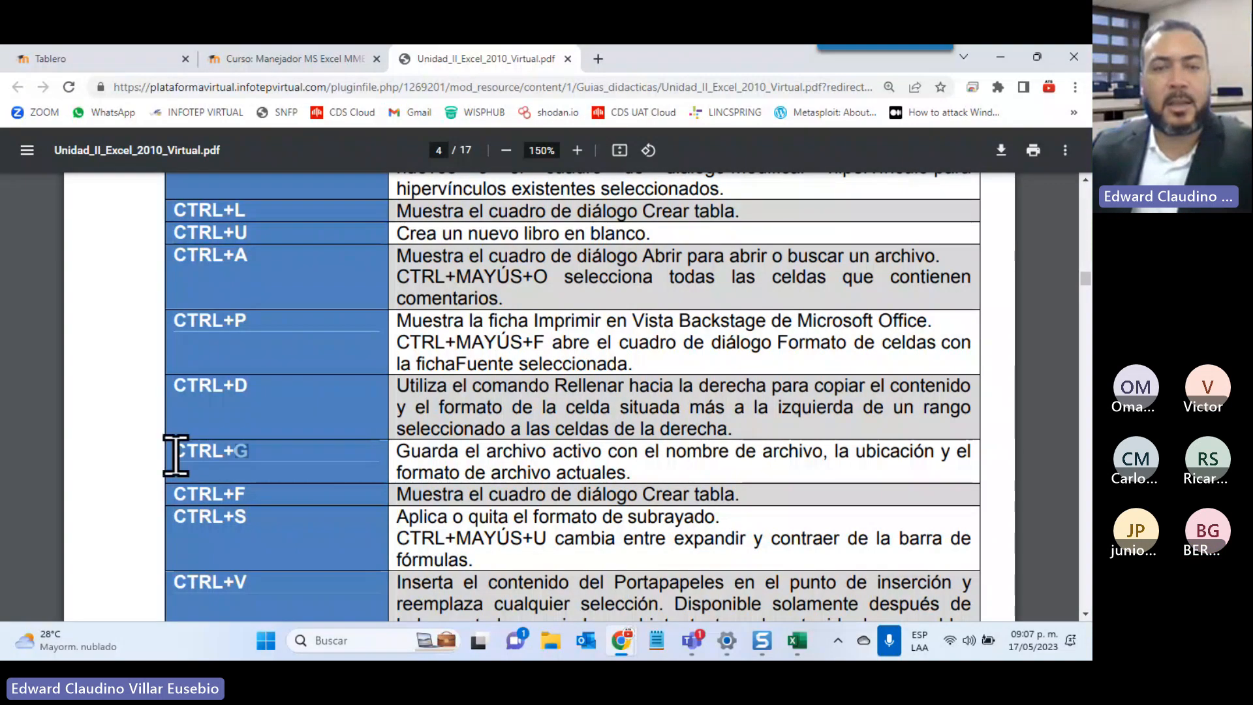
left_click(797, 646)
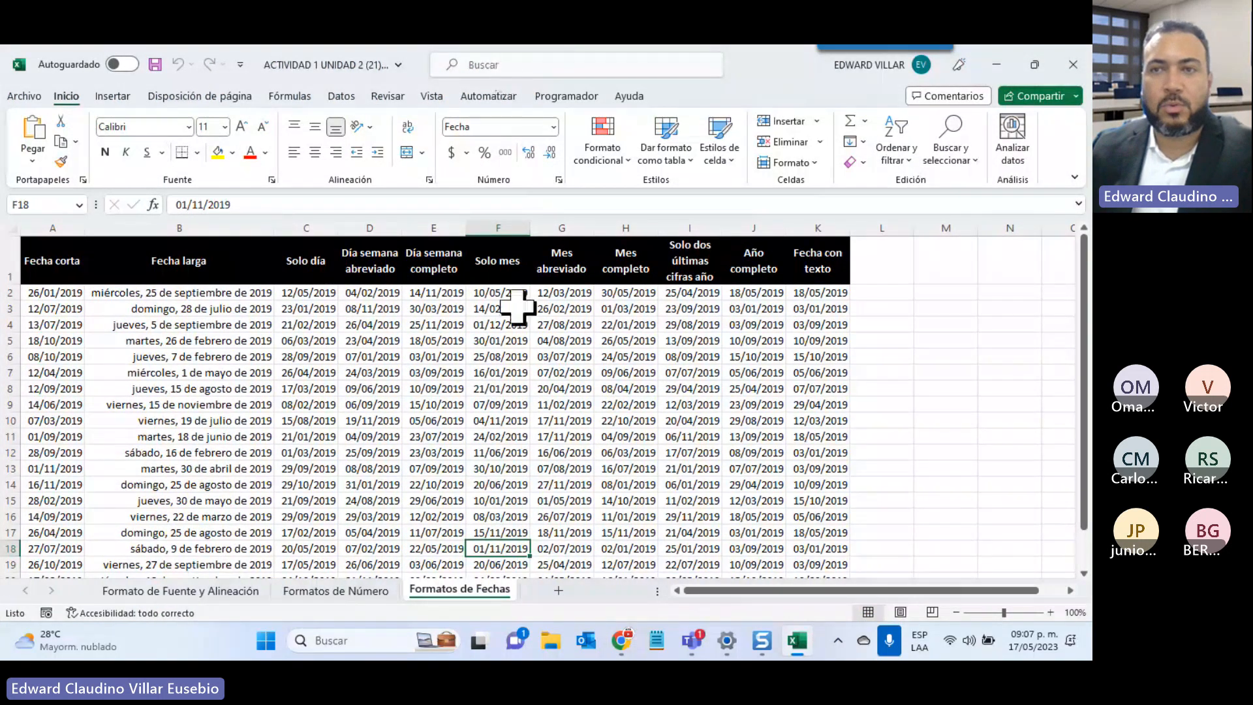
left_click(1000, 68)
left_click_drag(172, 516, 261, 518)
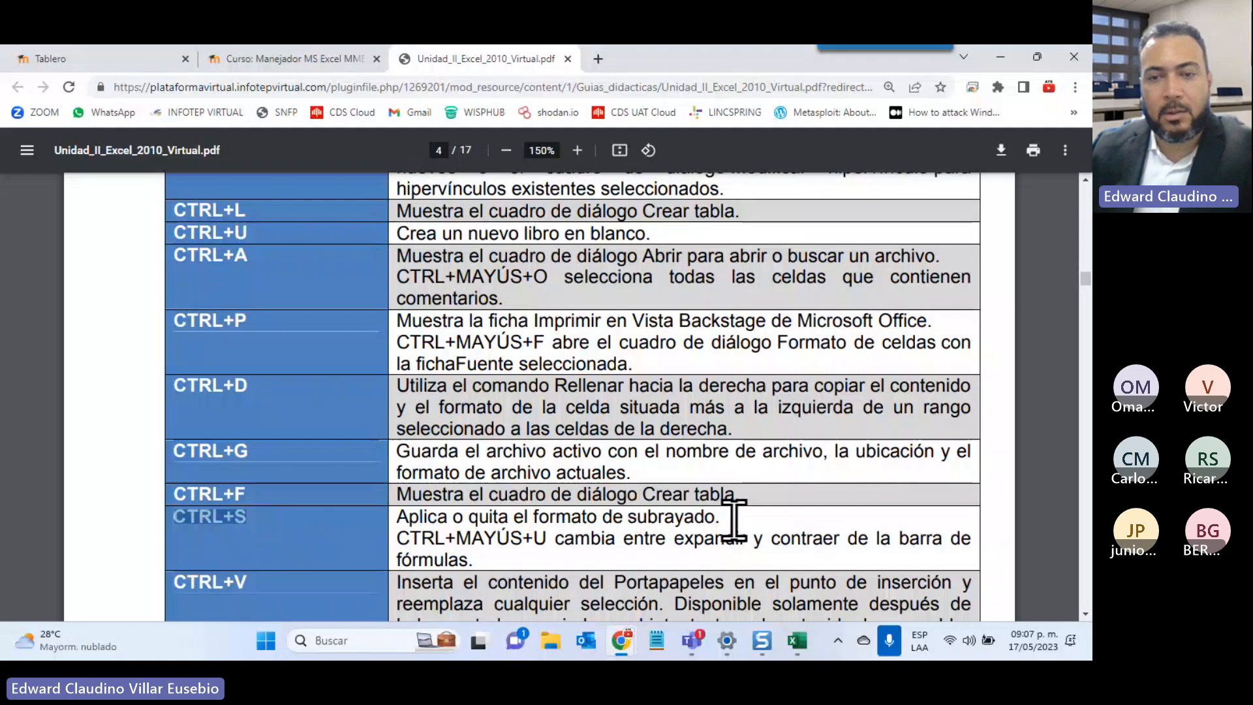
left_click(660, 648)
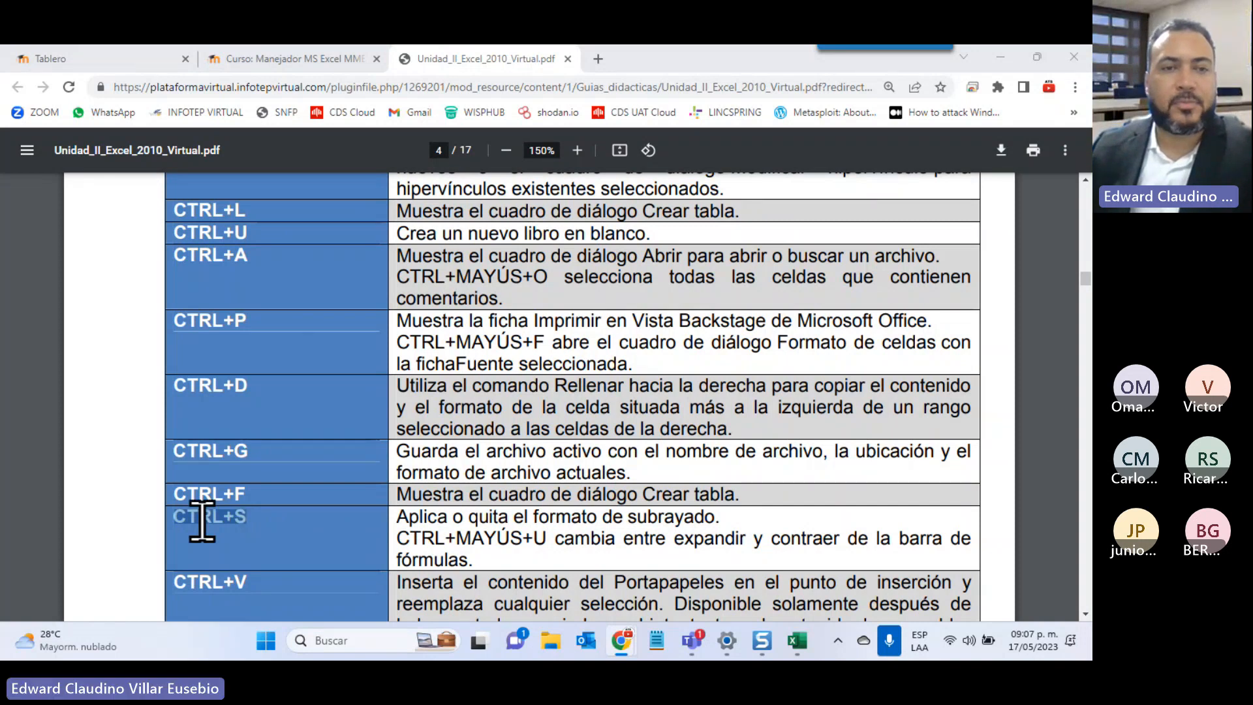
Scroll to section 2.2.1 Listas personalizadas and highlight its explanation text
scroll(305, 462, "down", 10)
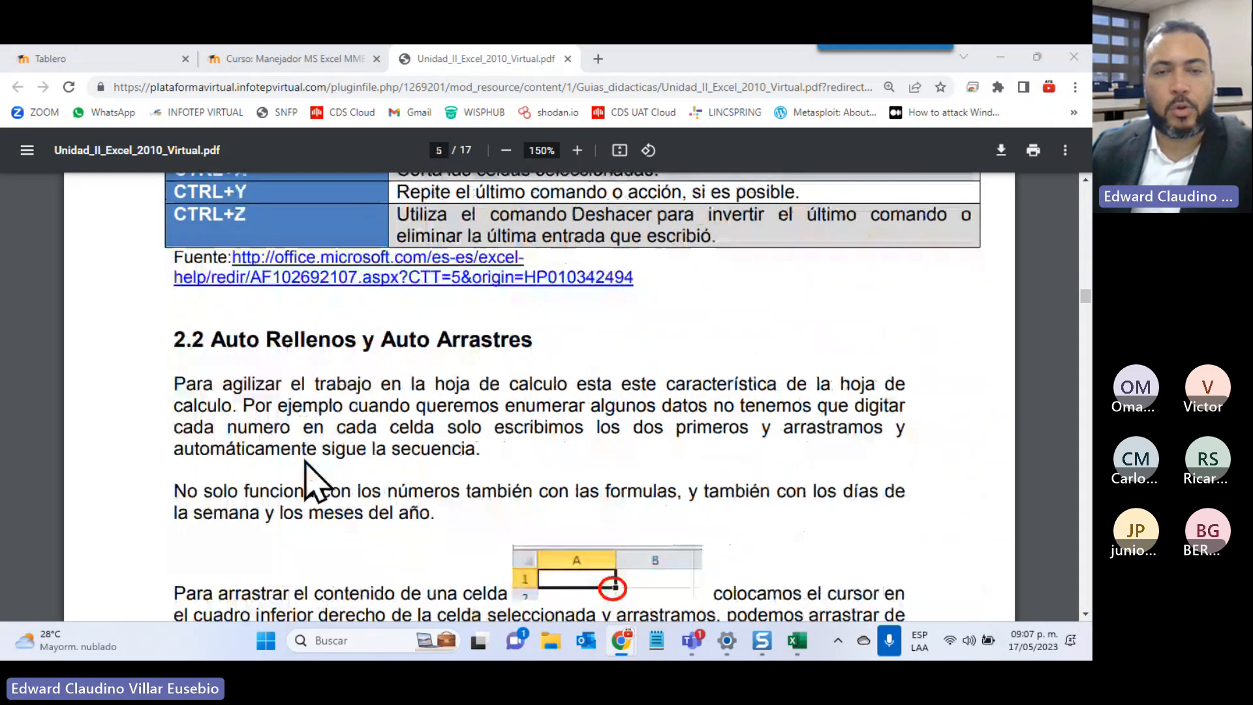
scroll(309, 469, "down", 5)
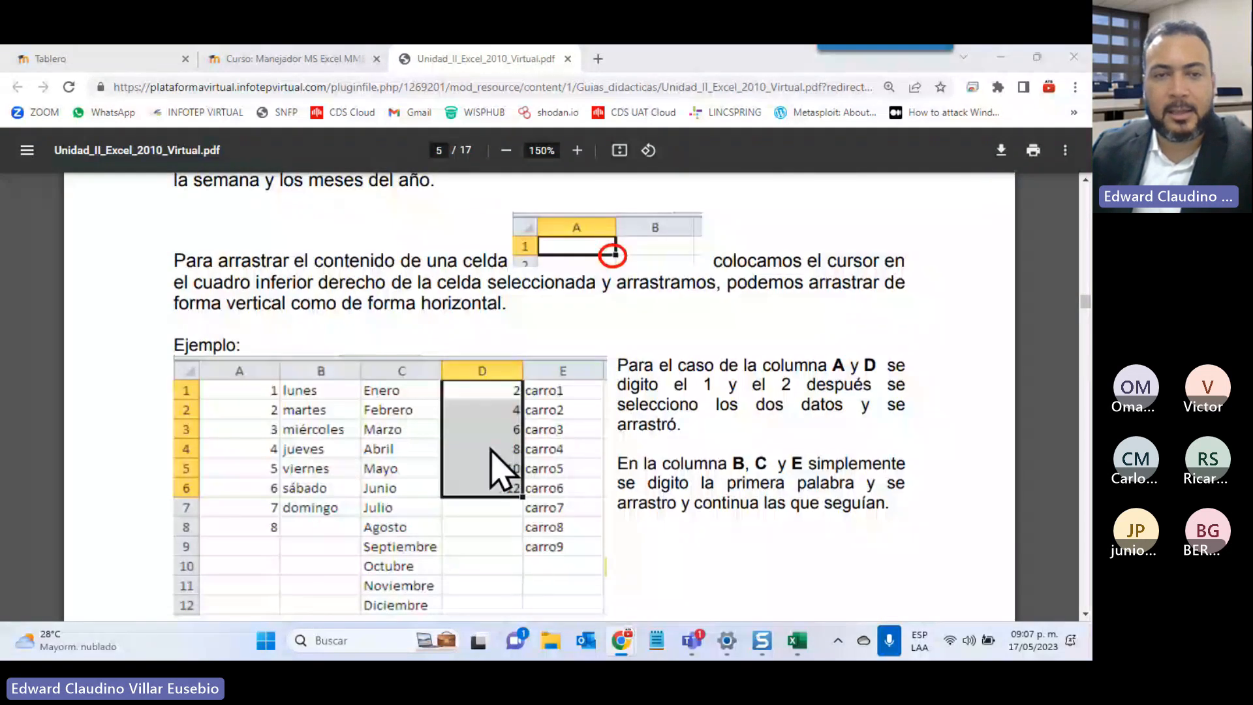
scroll(503, 349, "down", 2)
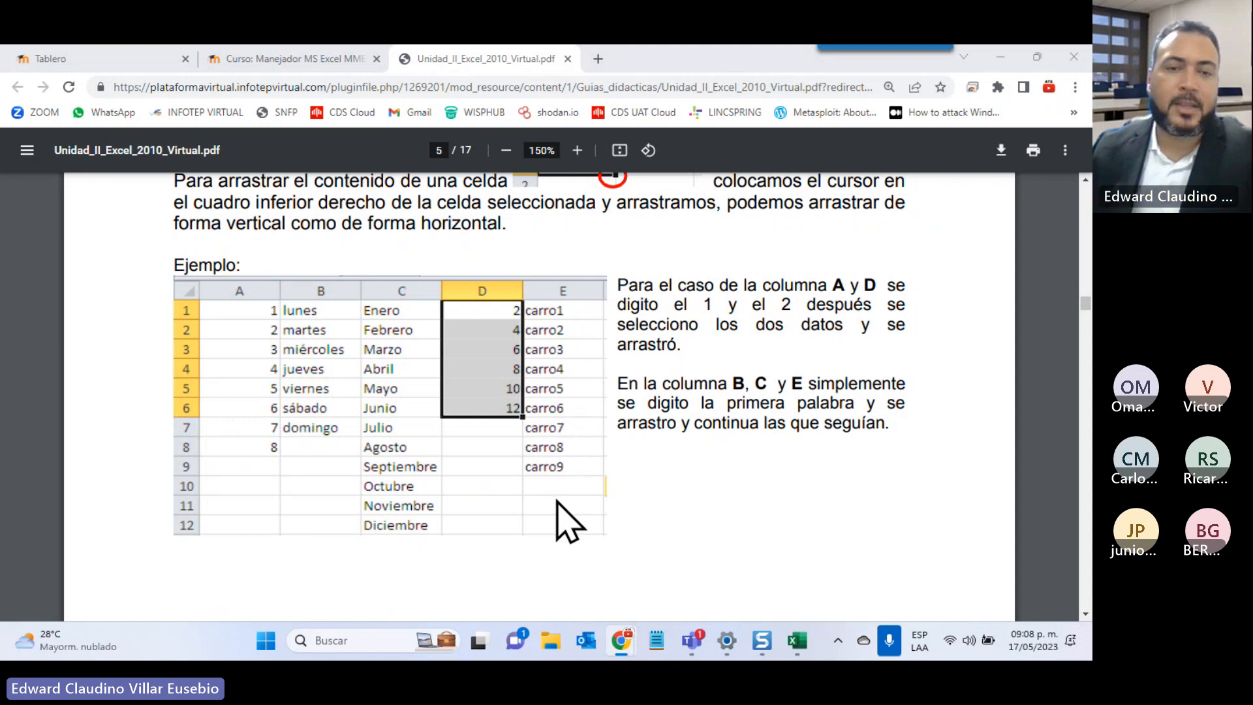
scroll(556, 501, "down", 10)
scroll(565, 522, "down", 5)
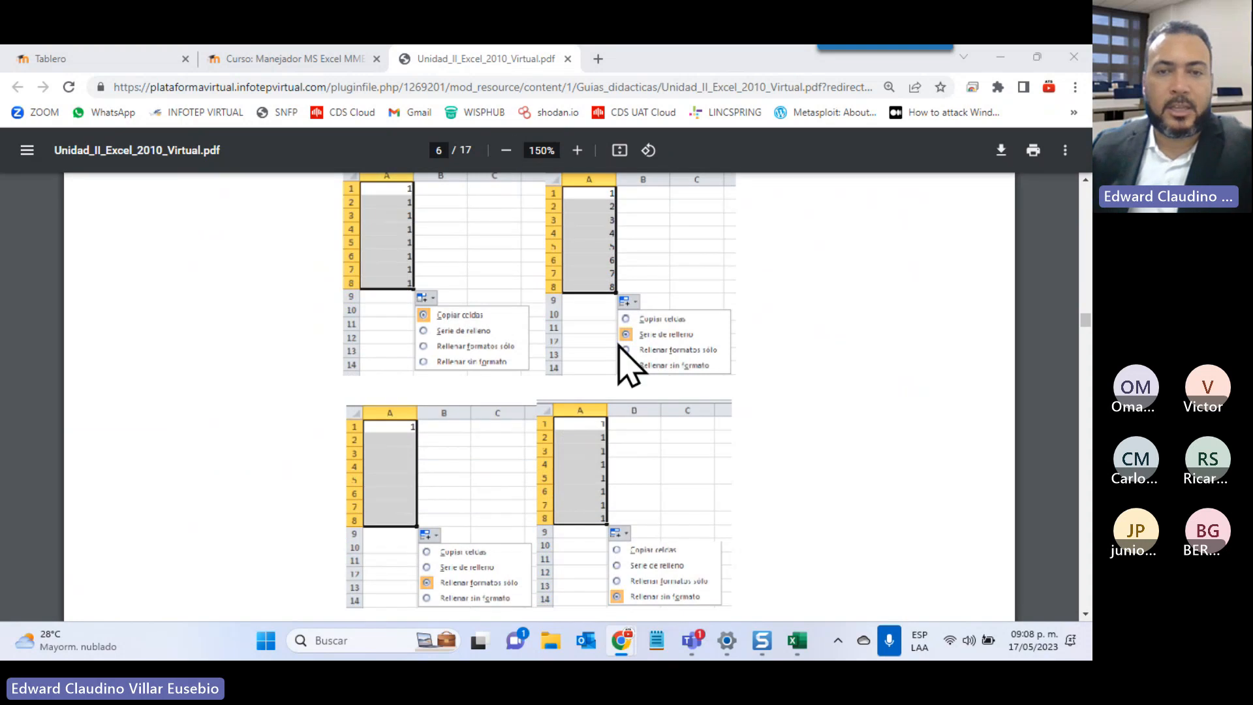
scroll(631, 414, "down", 2)
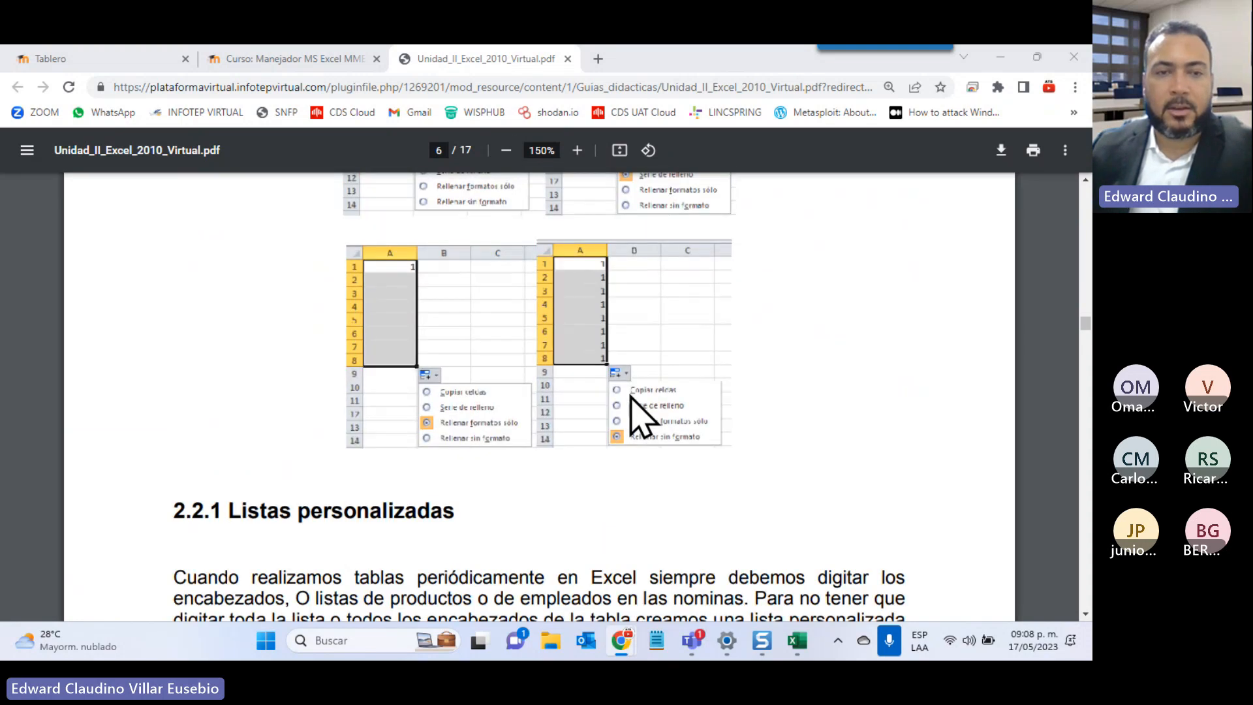
scroll(630, 396, "down", 4)
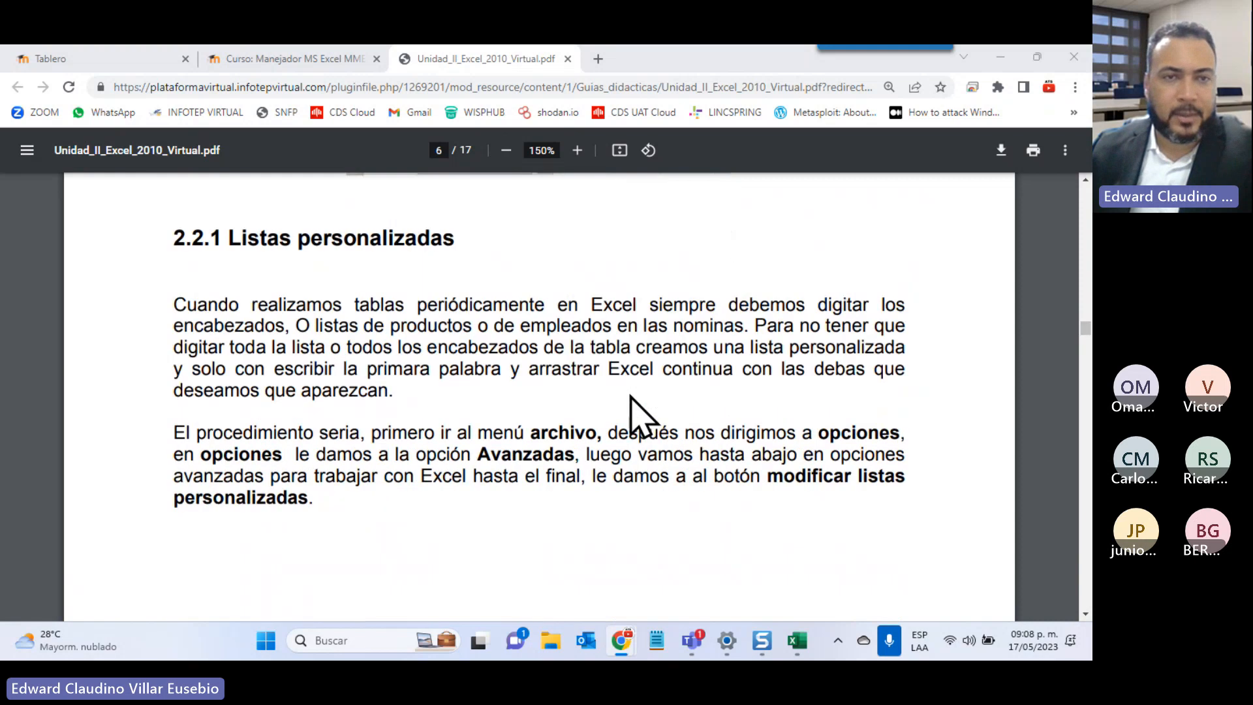
scroll(630, 396, "down", 2)
scroll(630, 397, "up", 2)
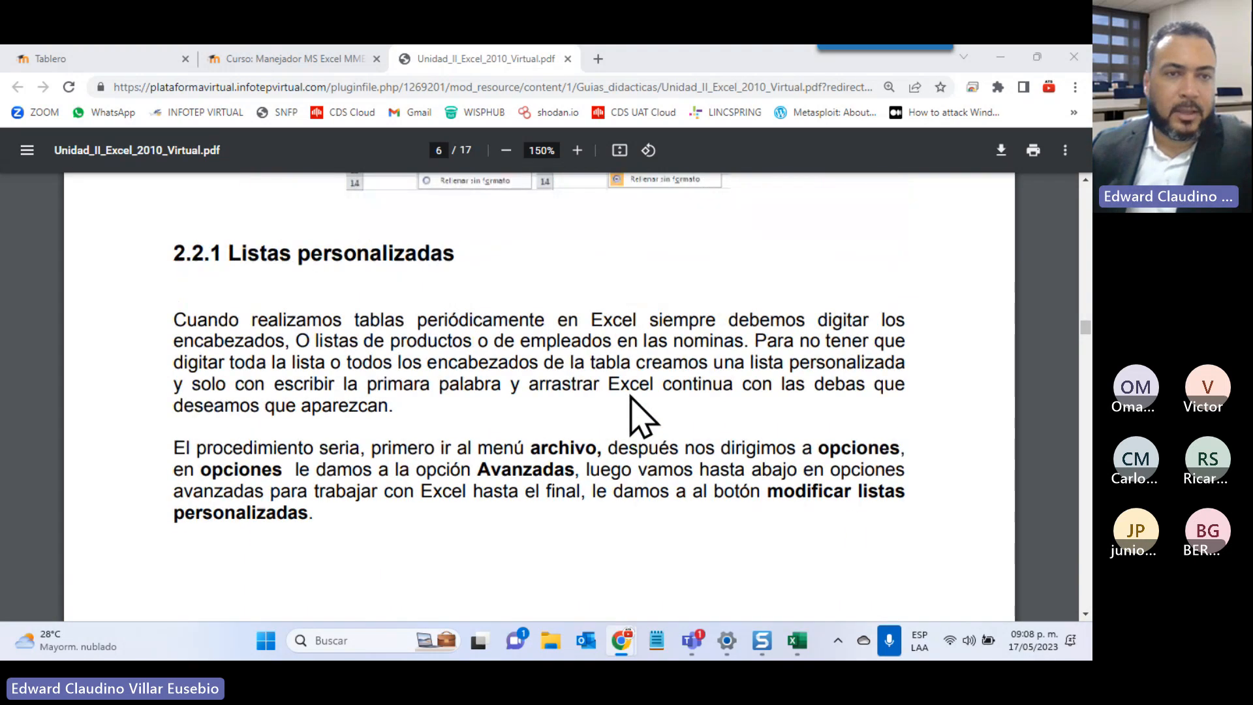
left_click_drag(224, 271, 567, 532)
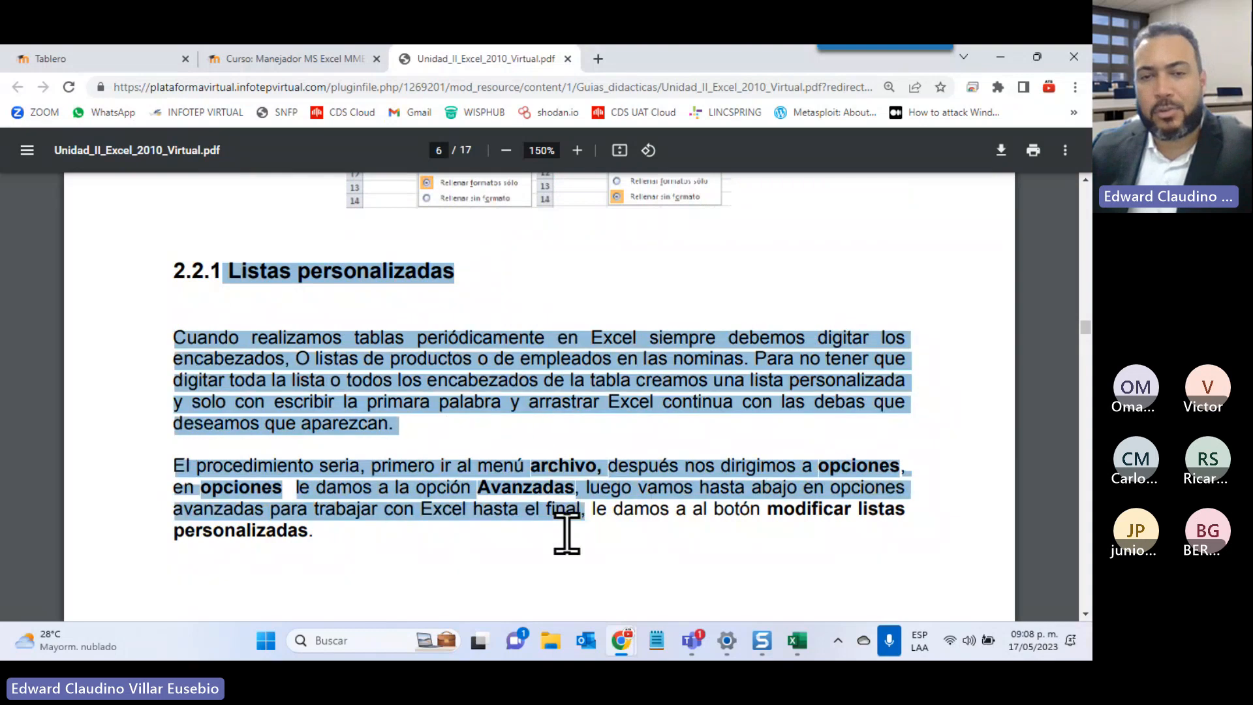
Continue scrolling to page 8 on Excel 2010's default custom lists
scroll(567, 531, "down", 10)
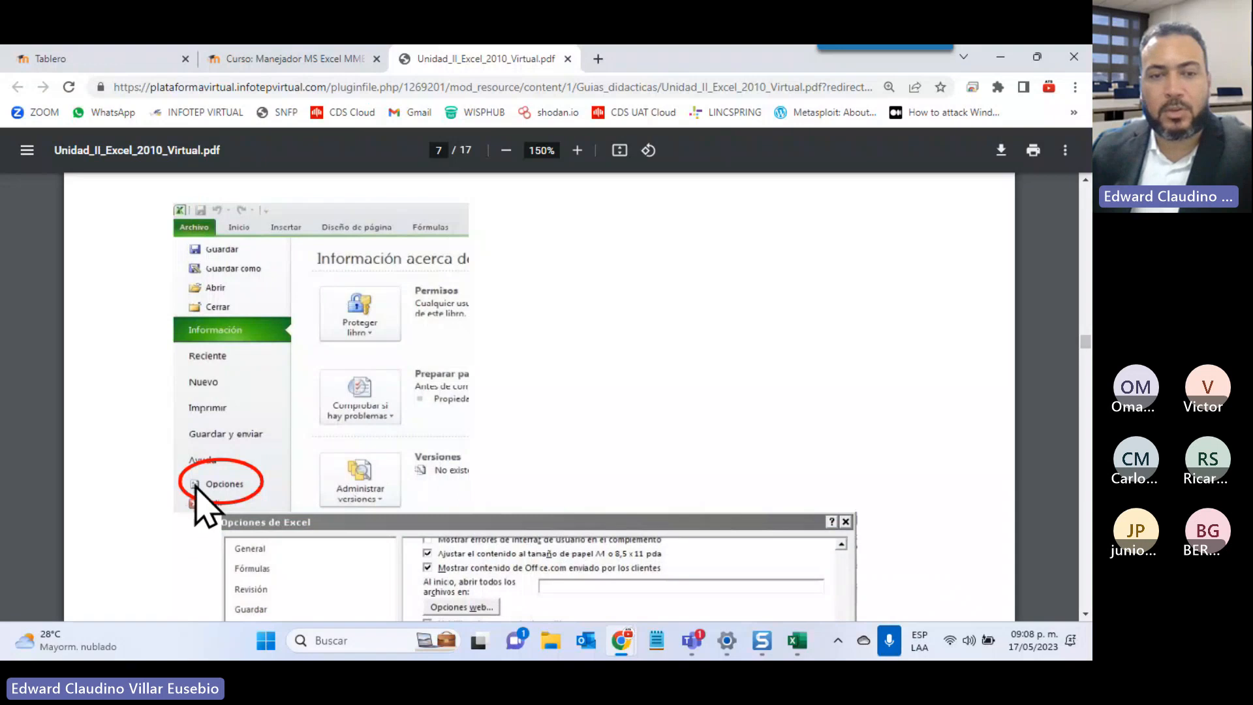
scroll(217, 481, "down", 1)
scroll(216, 480, "down", 4)
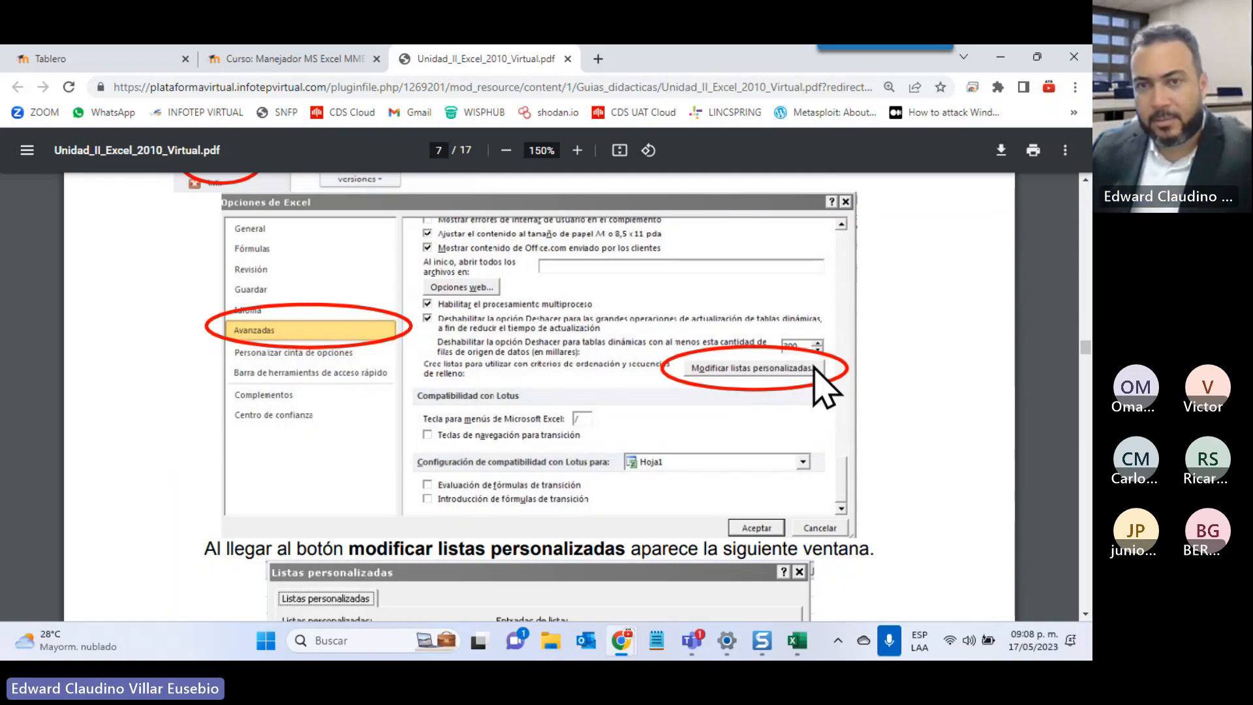
scroll(810, 367, "down", 4)
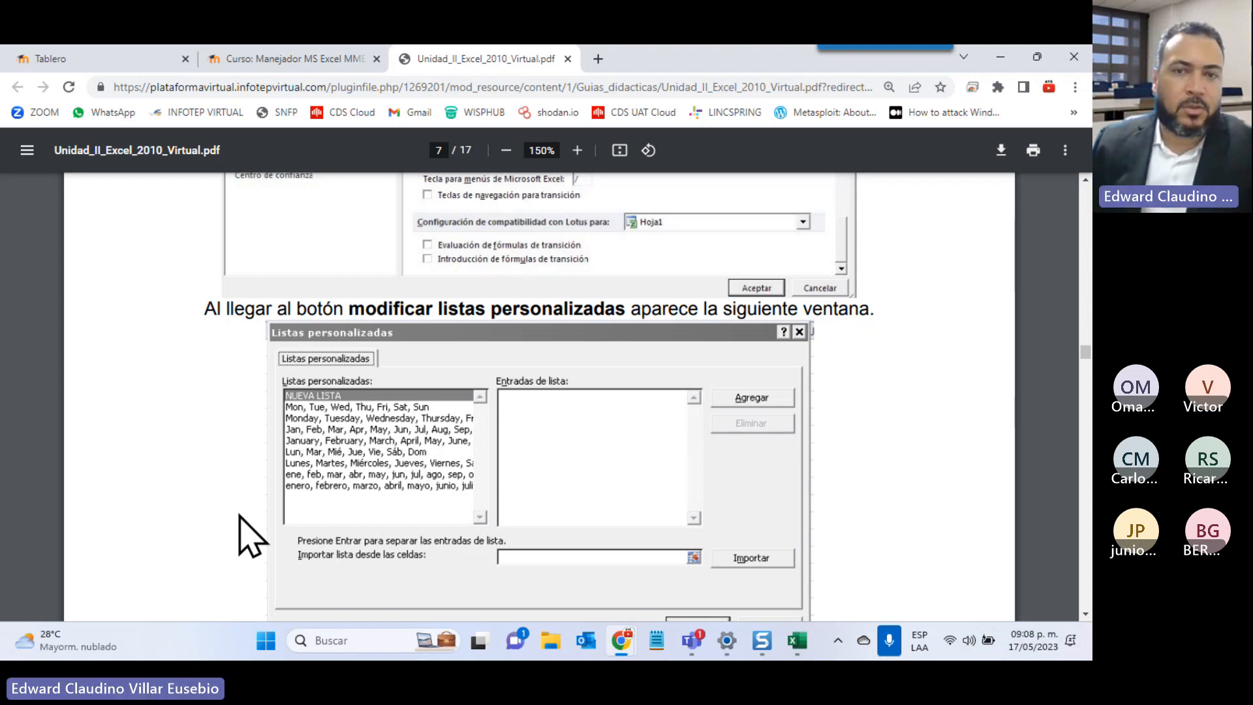
scroll(481, 296, "down", 1)
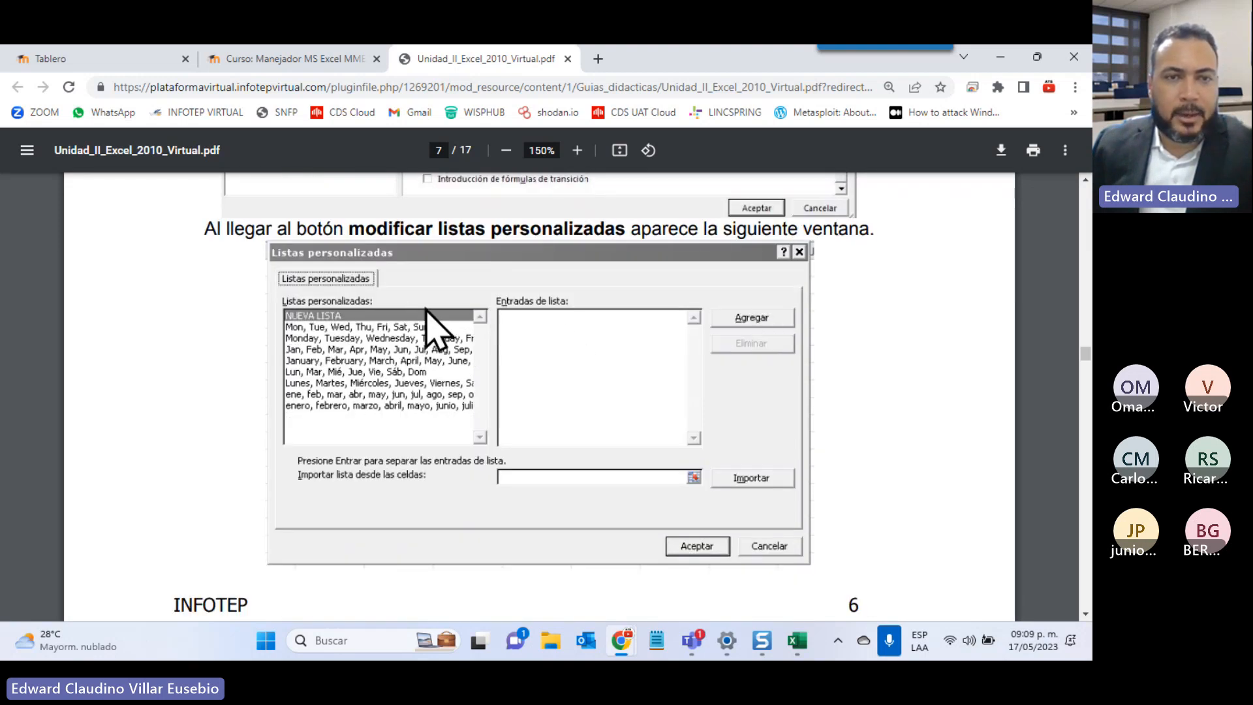
scroll(425, 308, "down", 1)
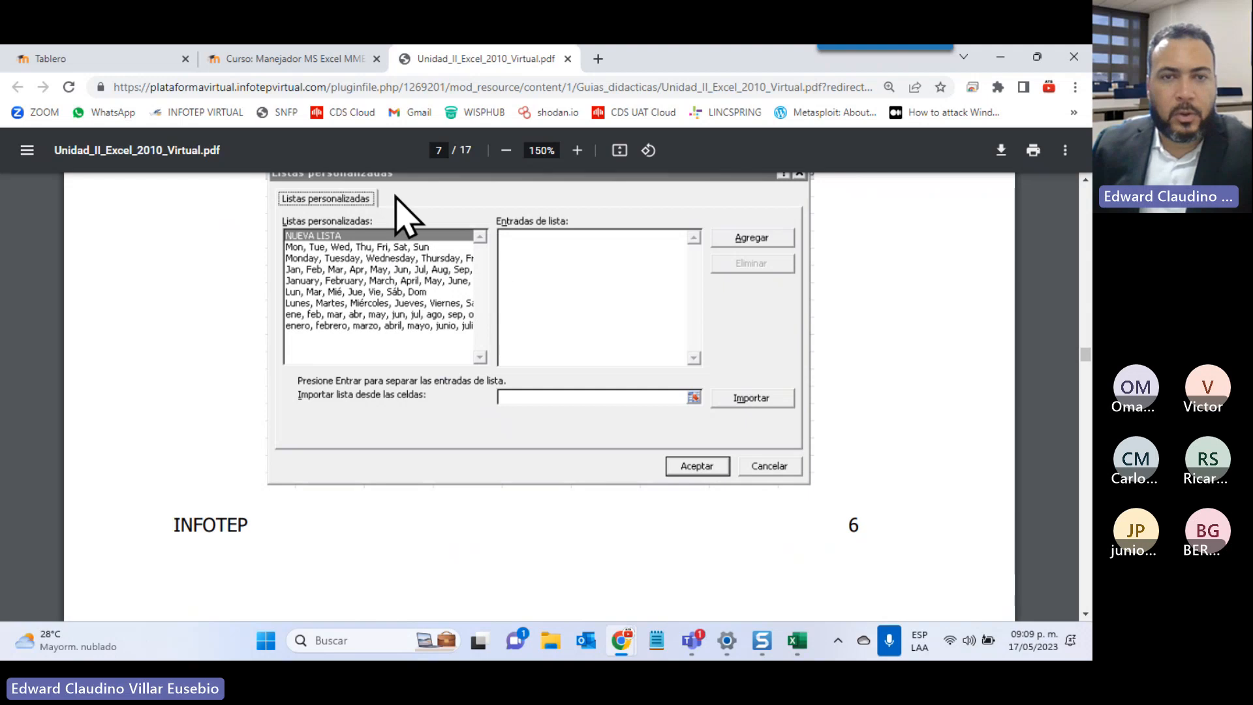
scroll(608, 295, "down", 6)
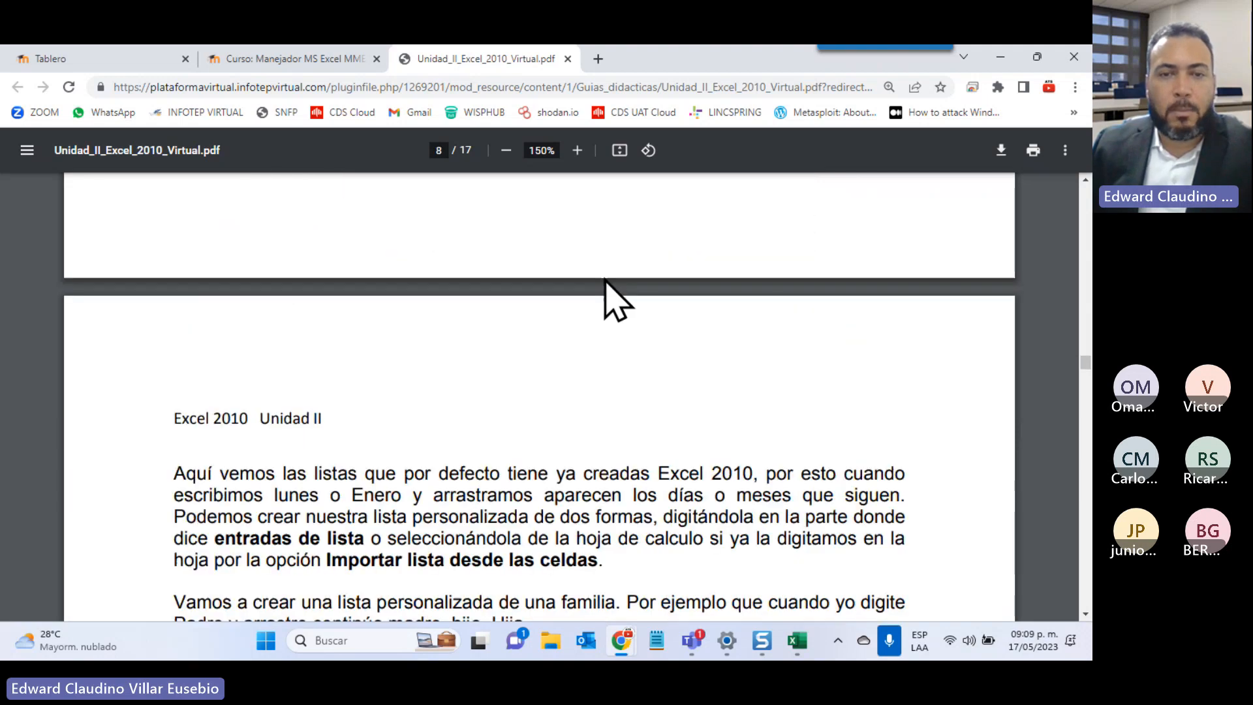
Read through the custom list pages following page 8
scroll(608, 295, "down", 4)
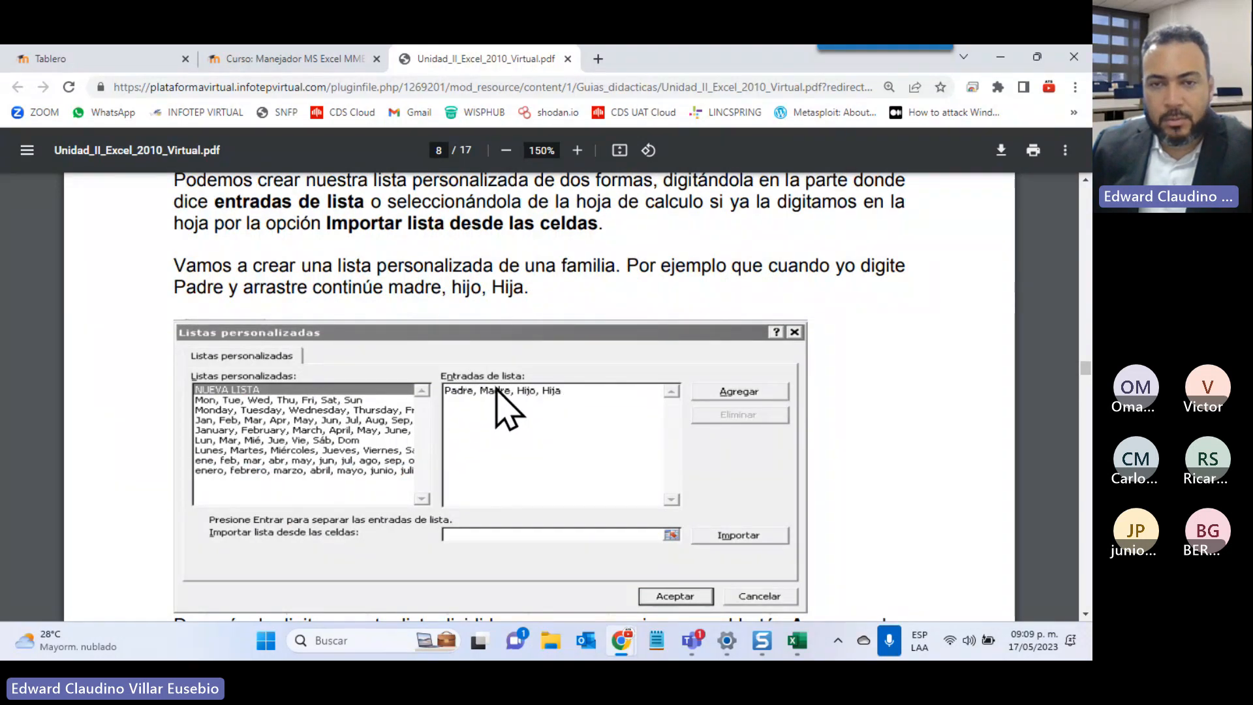
scroll(505, 408, "down", 3)
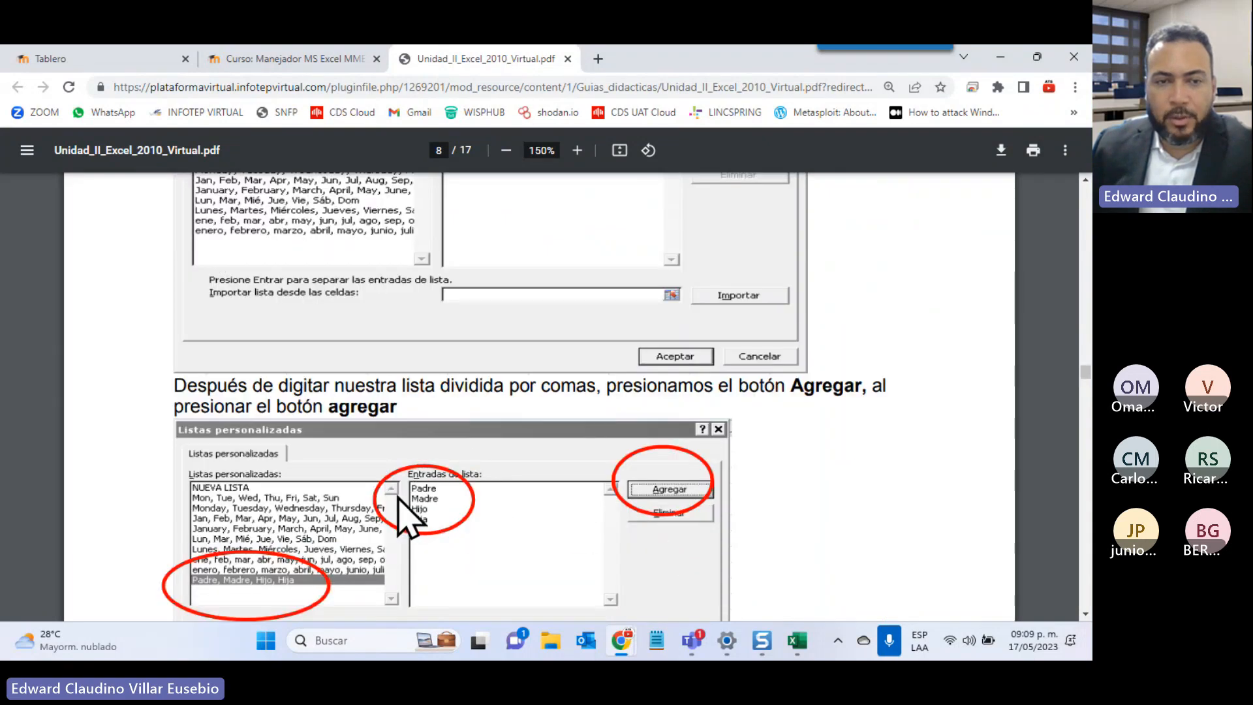
scroll(293, 542, "down", 2)
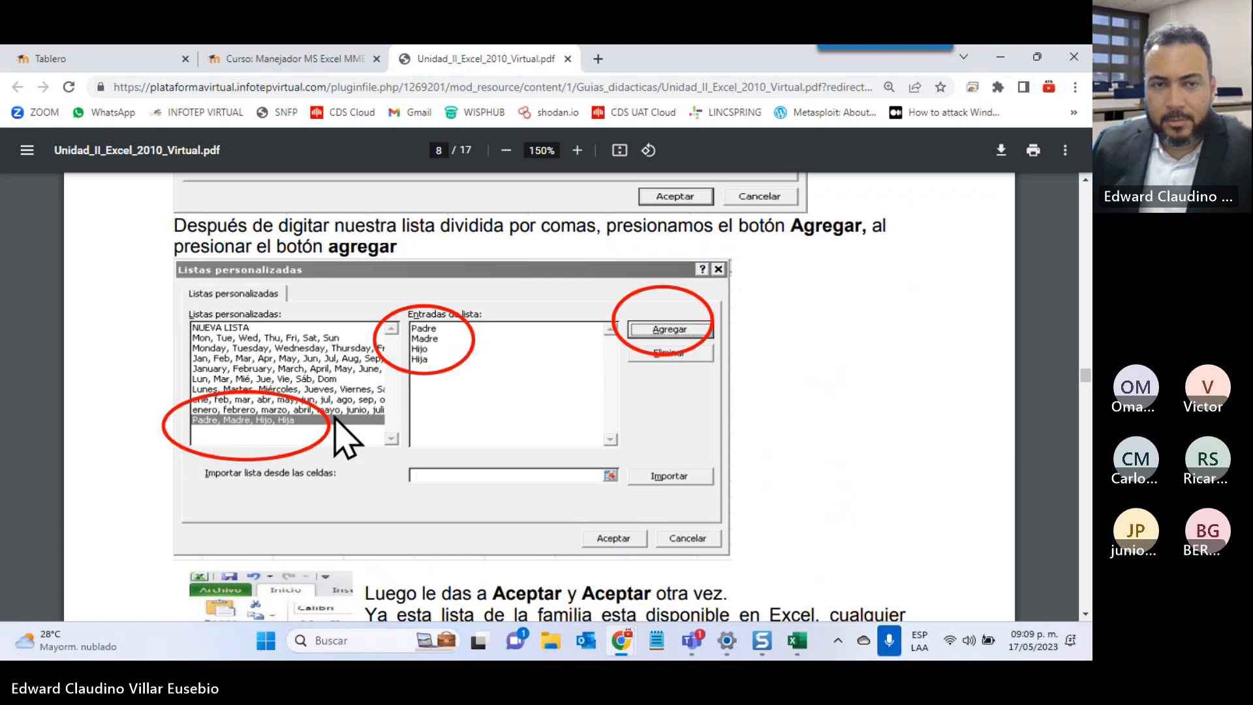
scroll(335, 418, "down", 8)
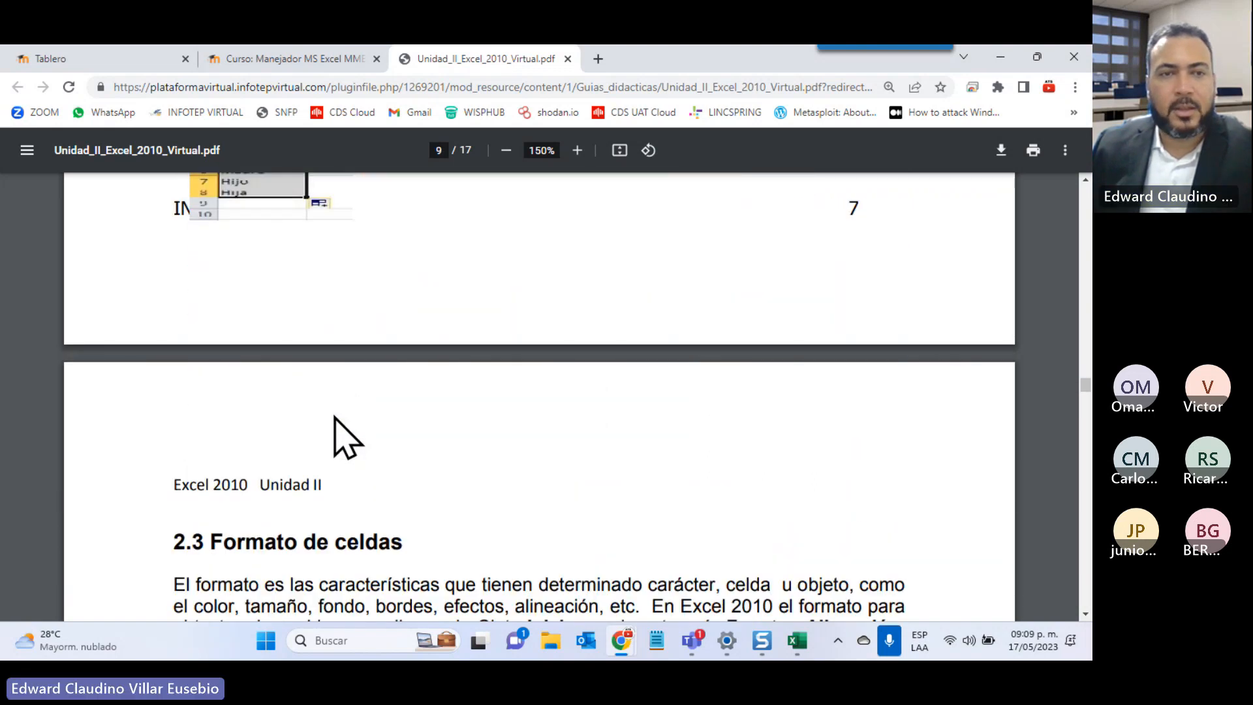
scroll(333, 422, "up", 5)
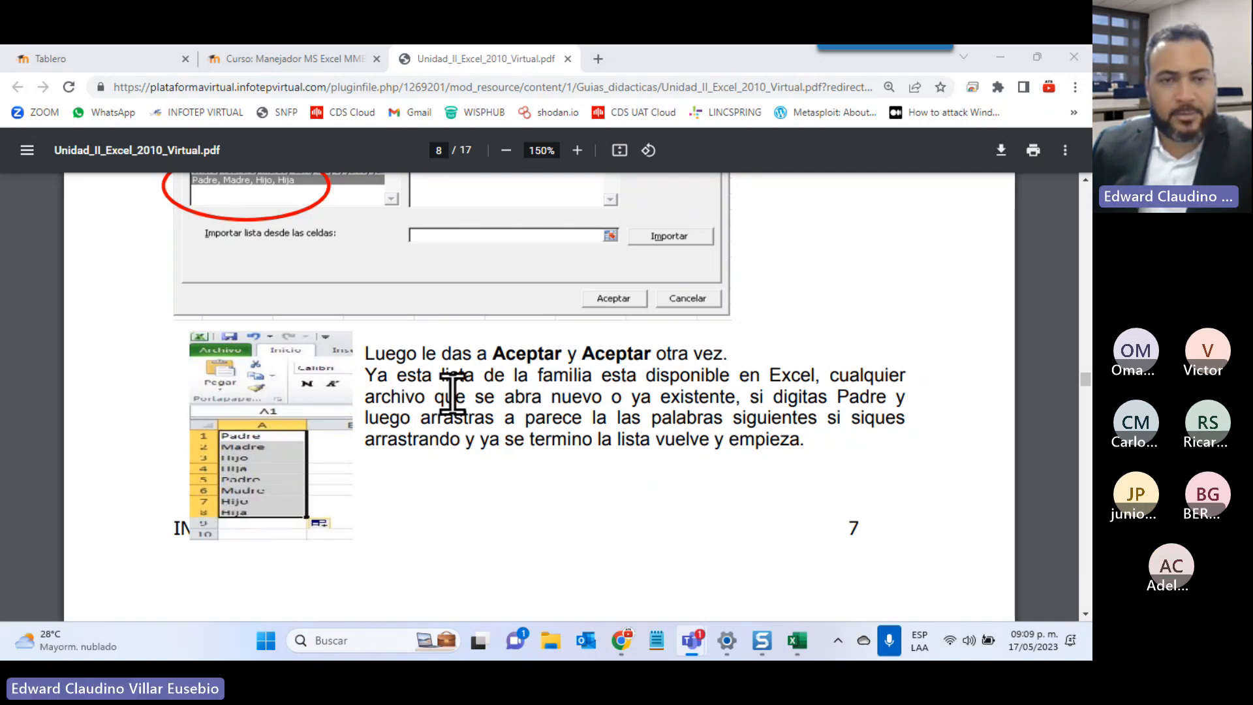
Scroll to page 10, where section 2.3.1 on cell border and background formats begins
scroll(453, 393, "down", 8)
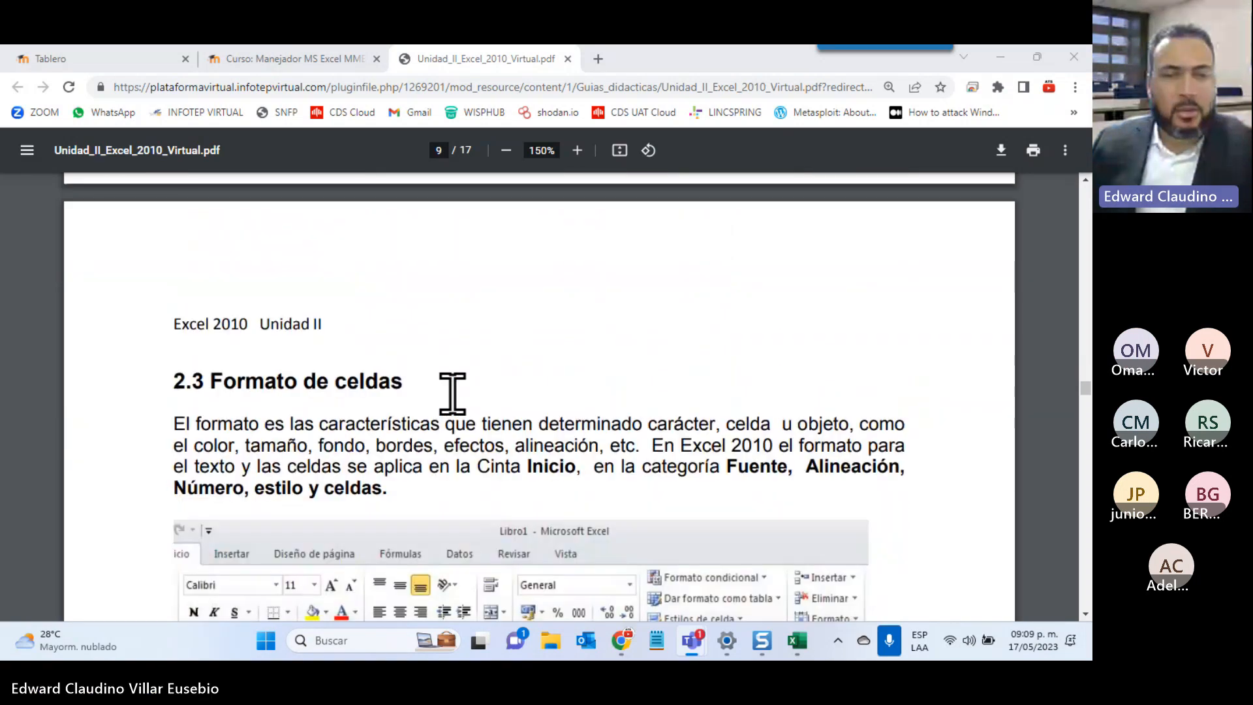
scroll(452, 393, "down", 3)
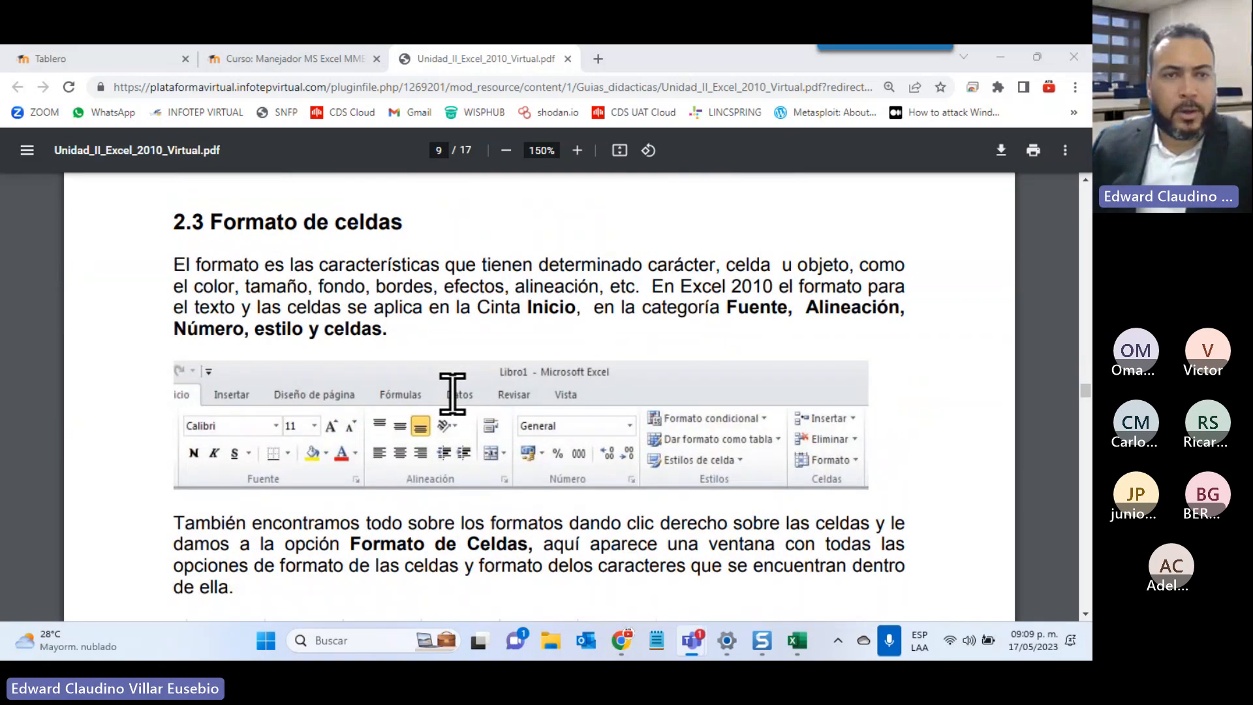
scroll(671, 402, "down", 6)
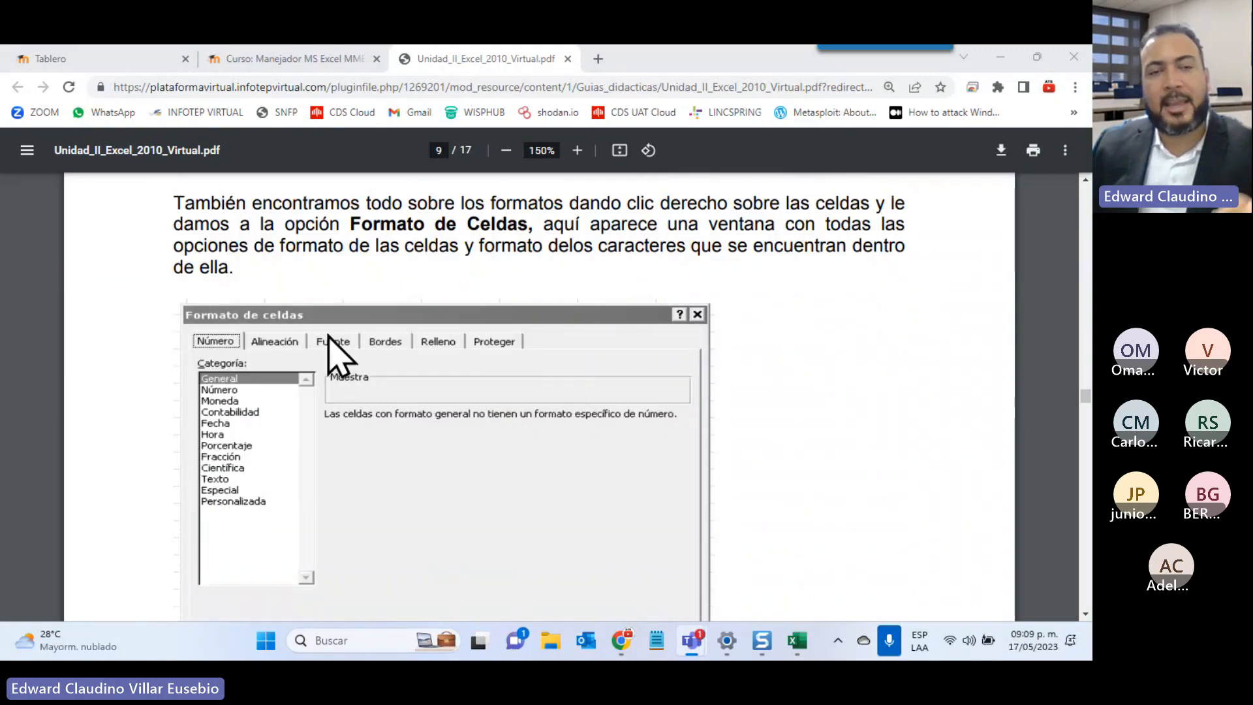
scroll(476, 424, "down", 4)
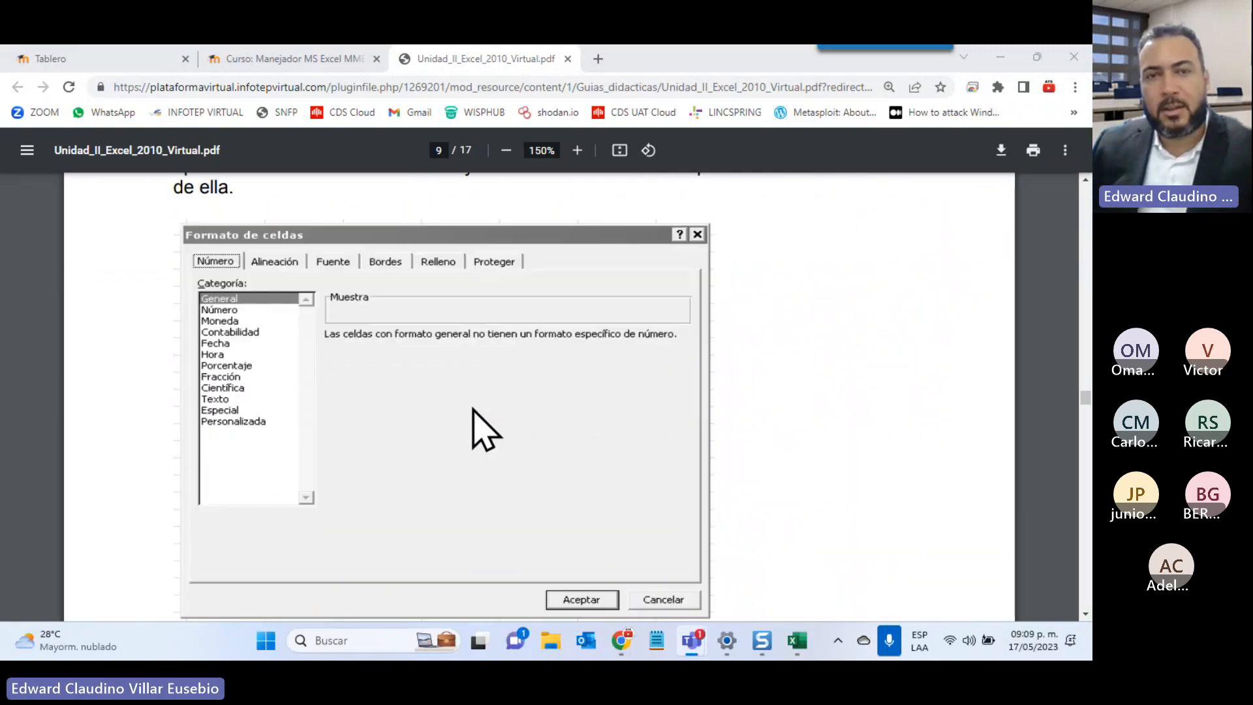
scroll(473, 411, "down", 7)
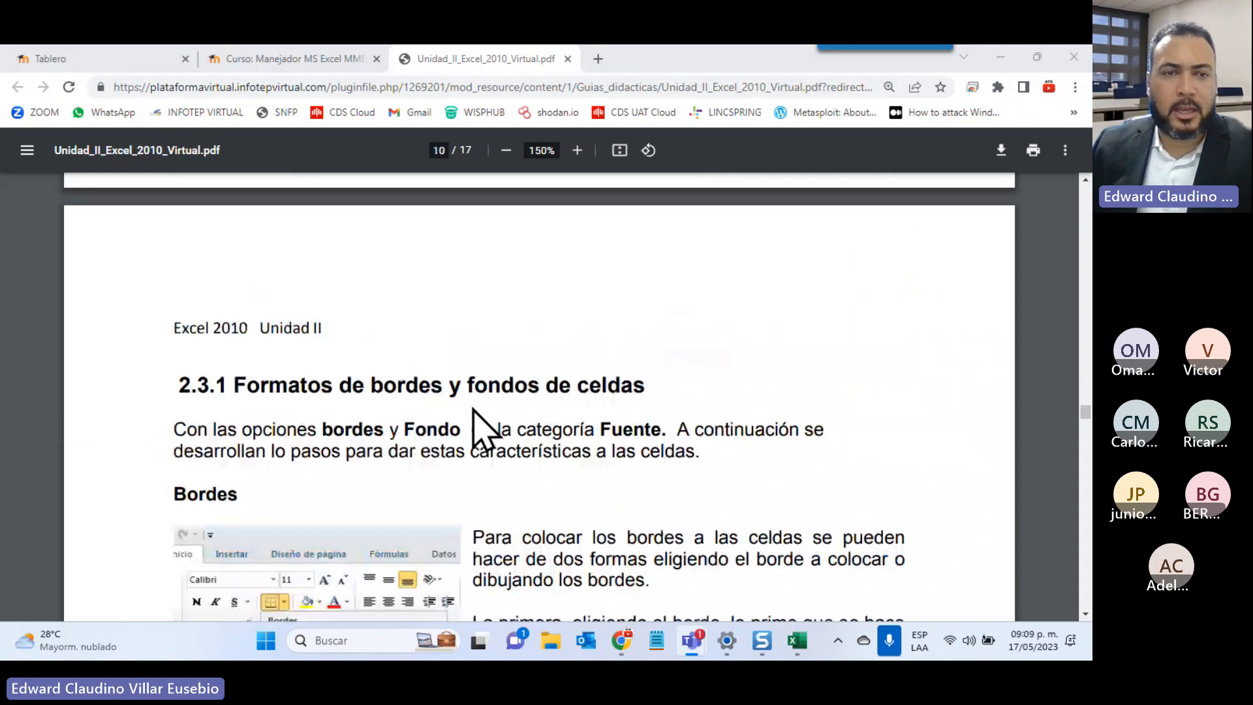
scroll(473, 411, "down", 4)
scroll(482, 427, "down", 3)
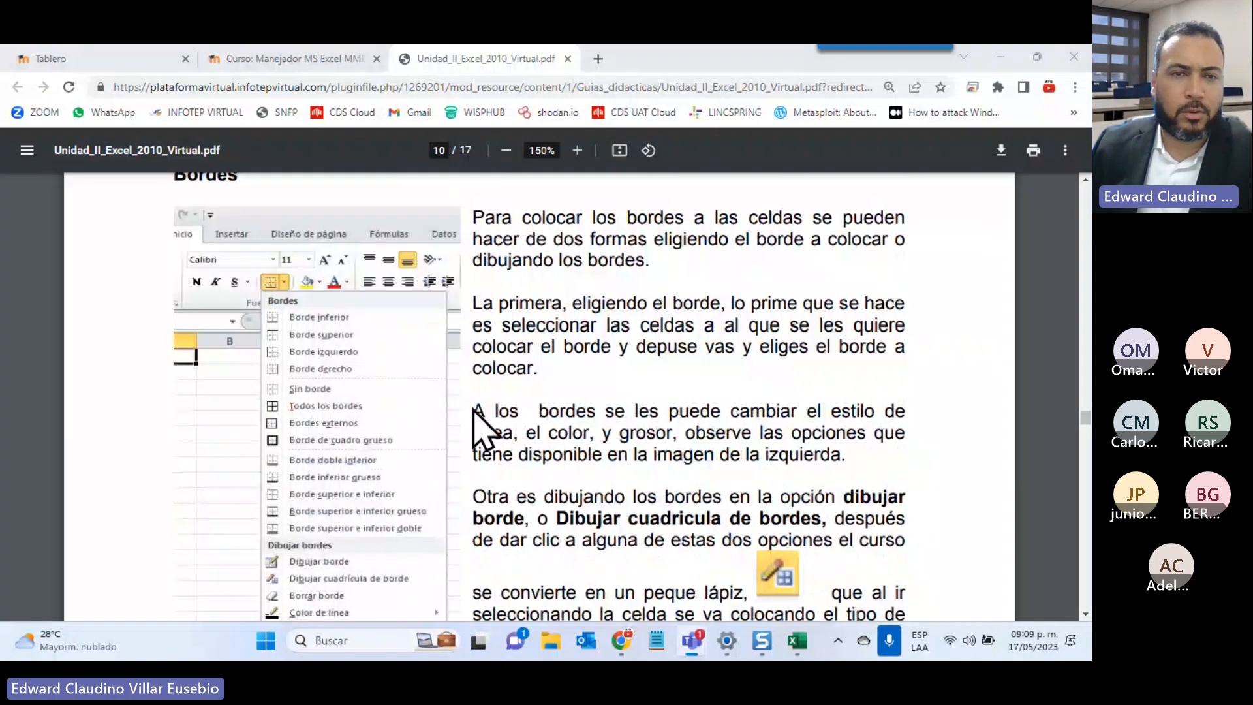
scroll(319, 295, "up", 6)
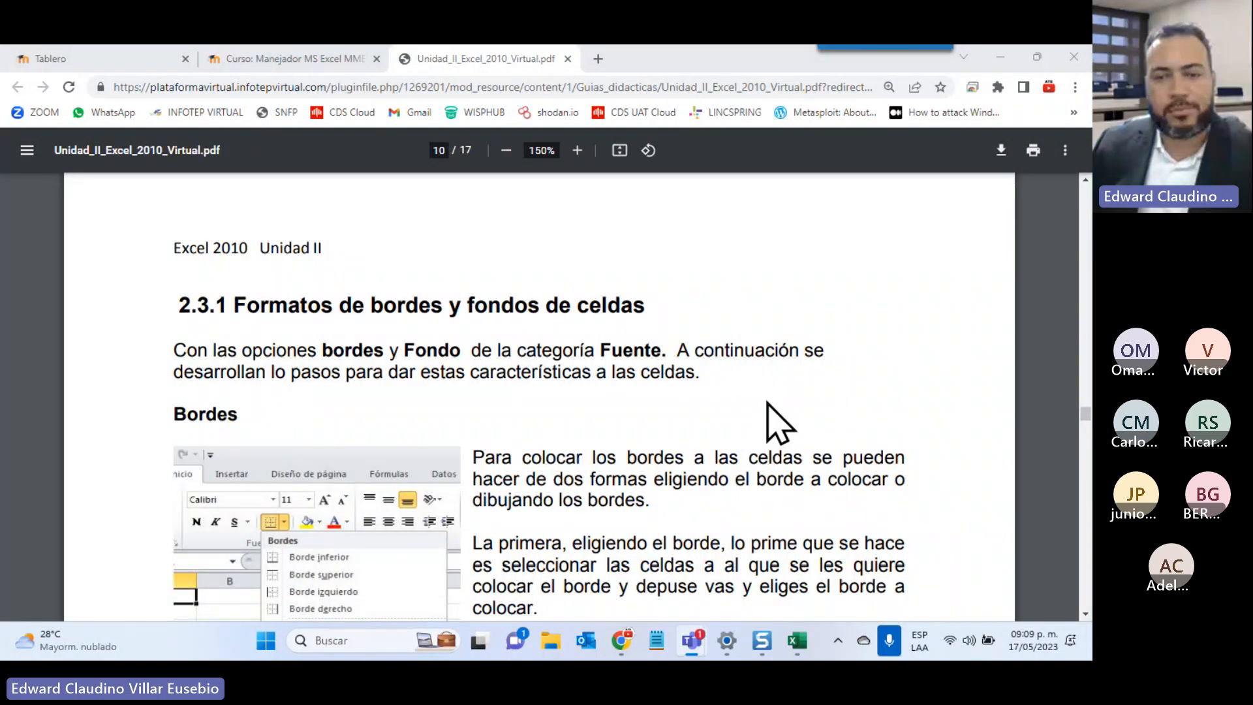
mouse_move(797, 643)
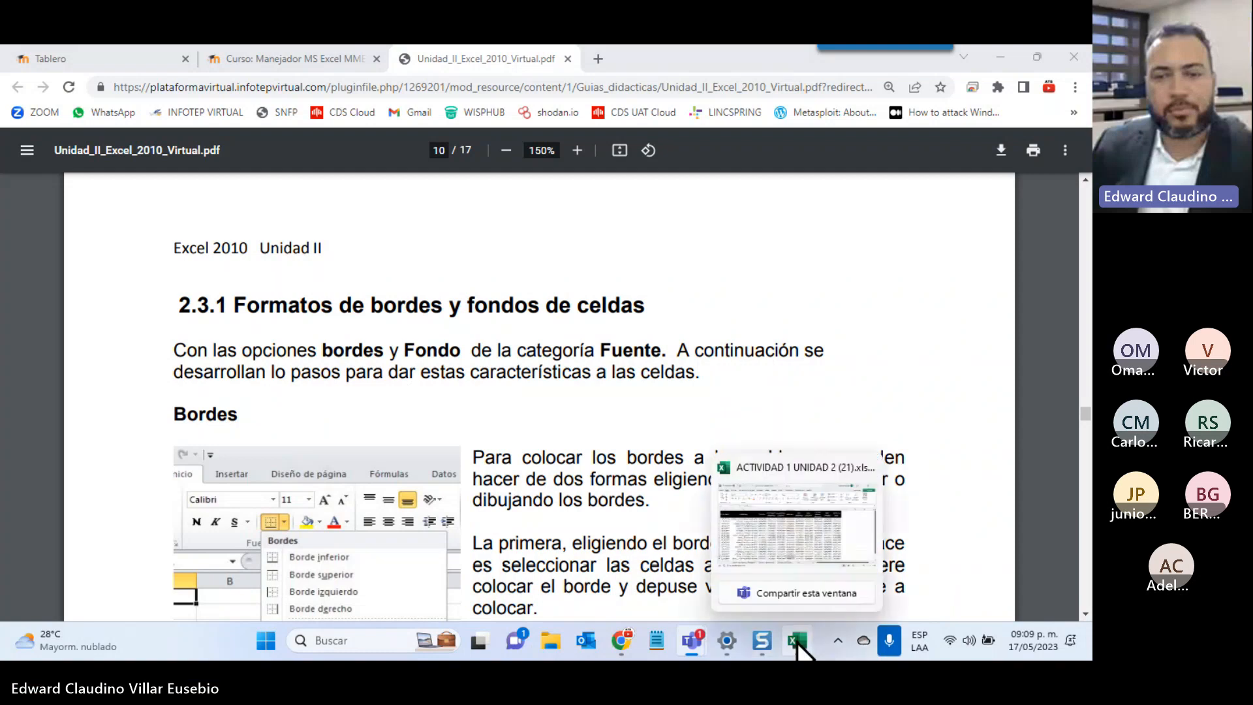
Check the Chrome course page, then return to the workbook's Formato de Fuente y Alineación sheet
left_click(796, 641)
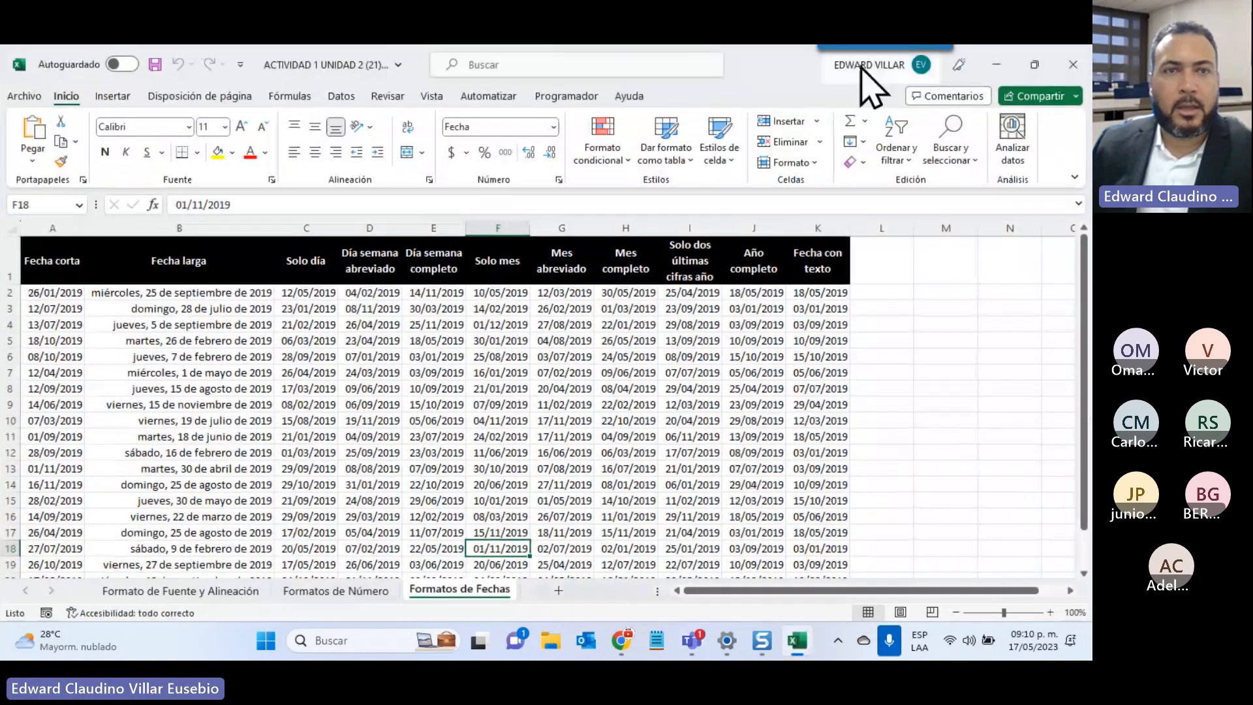
left_click(996, 64)
left_click(290, 59)
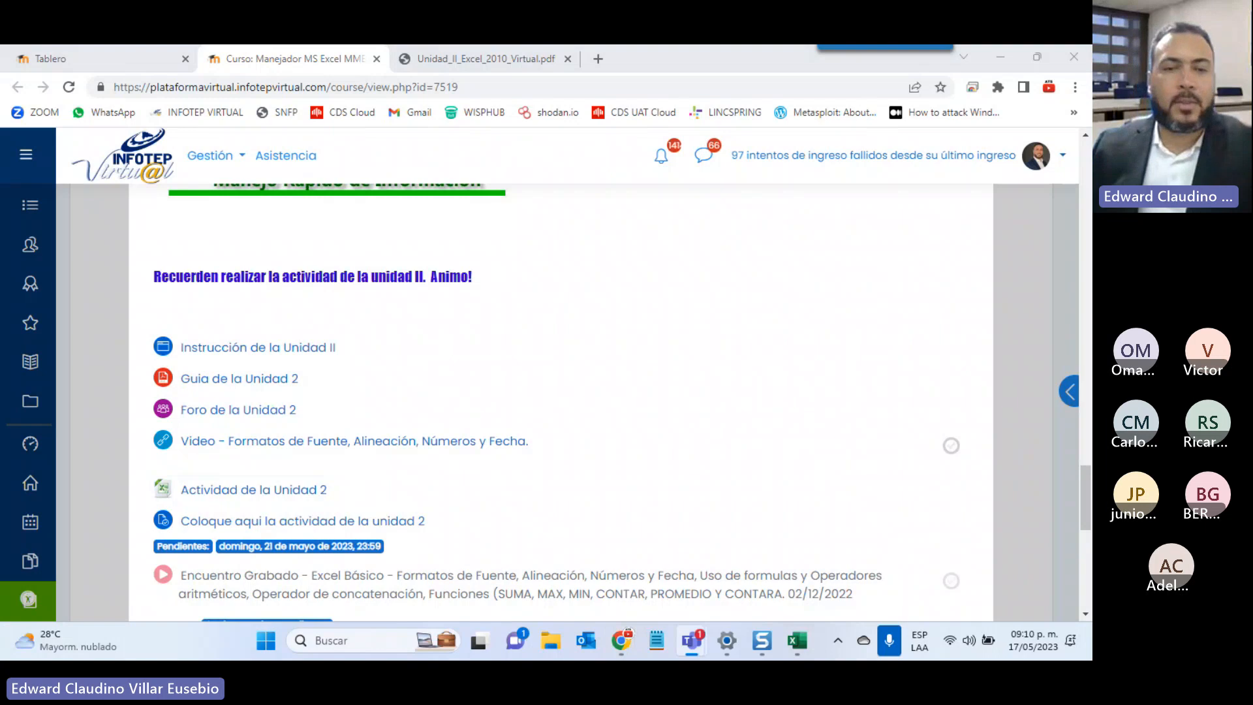
left_click(798, 641)
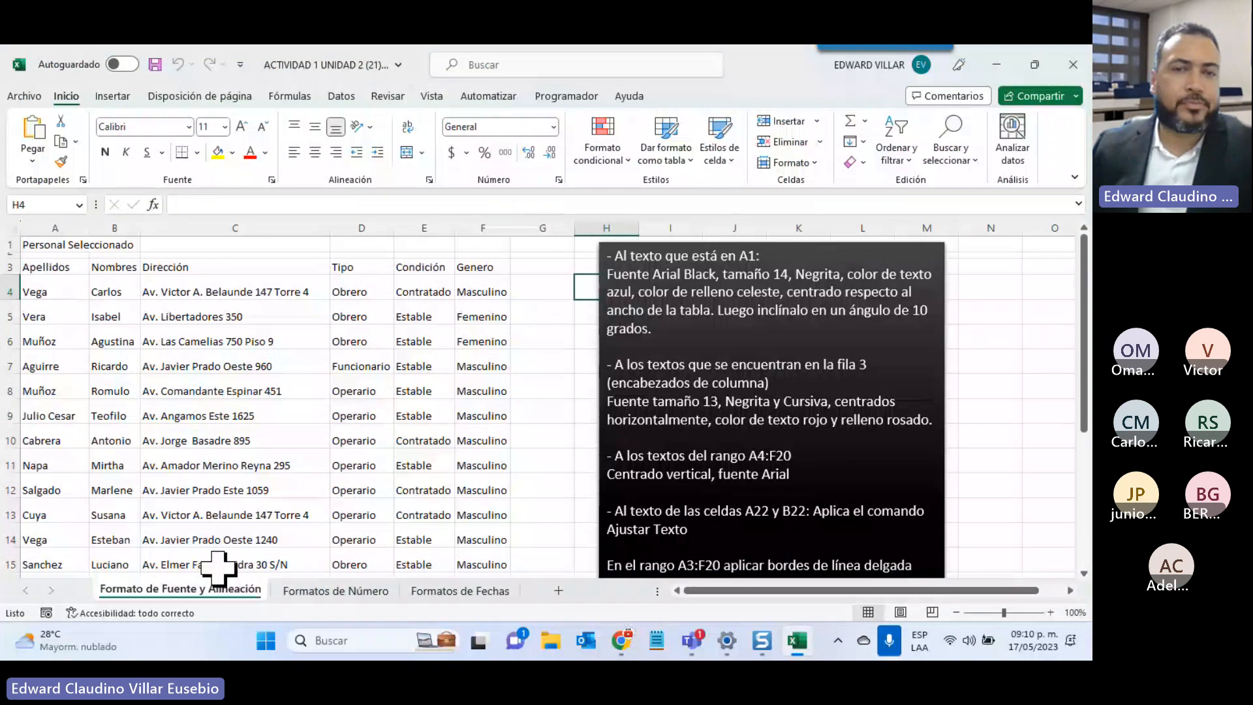
scroll(218, 570, "down", 1)
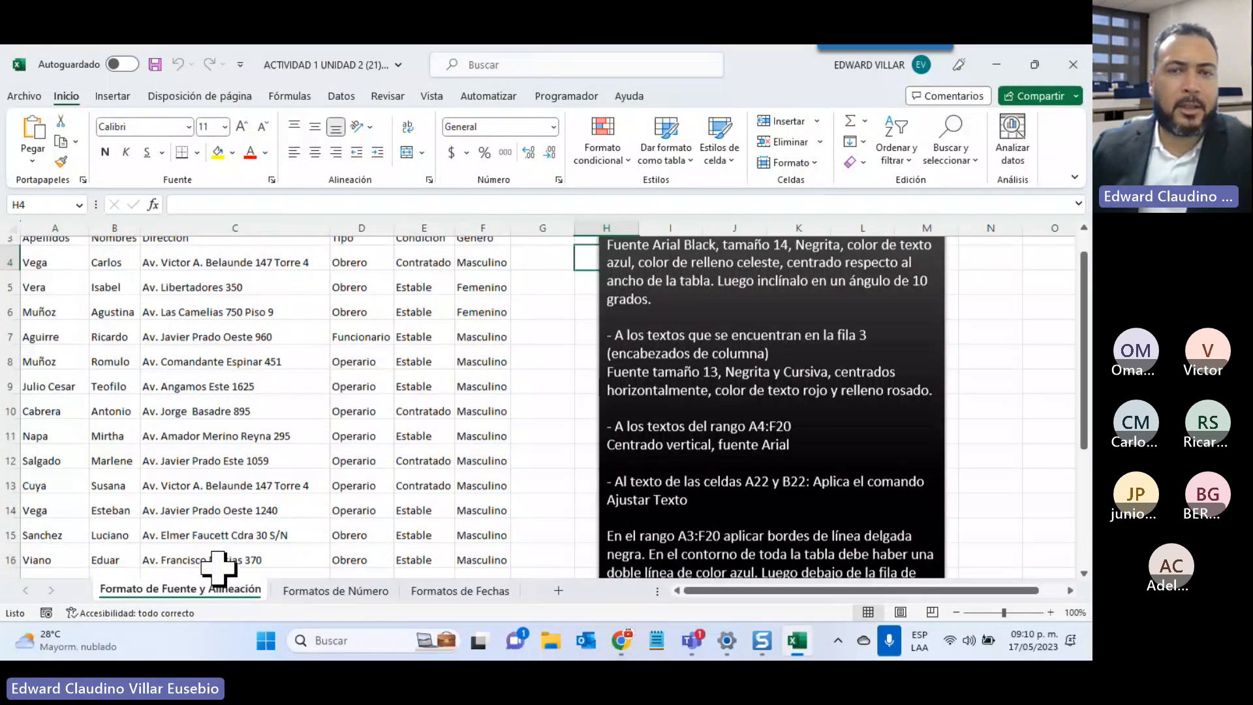
scroll(218, 571, "up", 1)
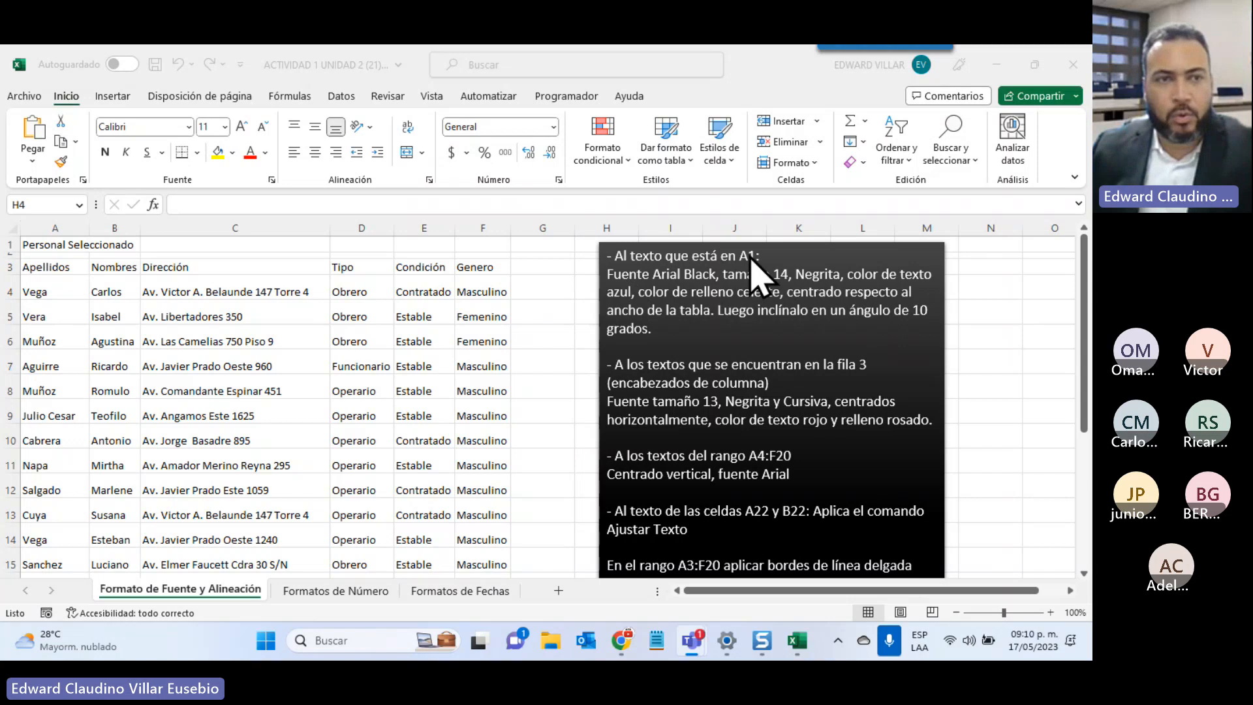
left_click(33, 246)
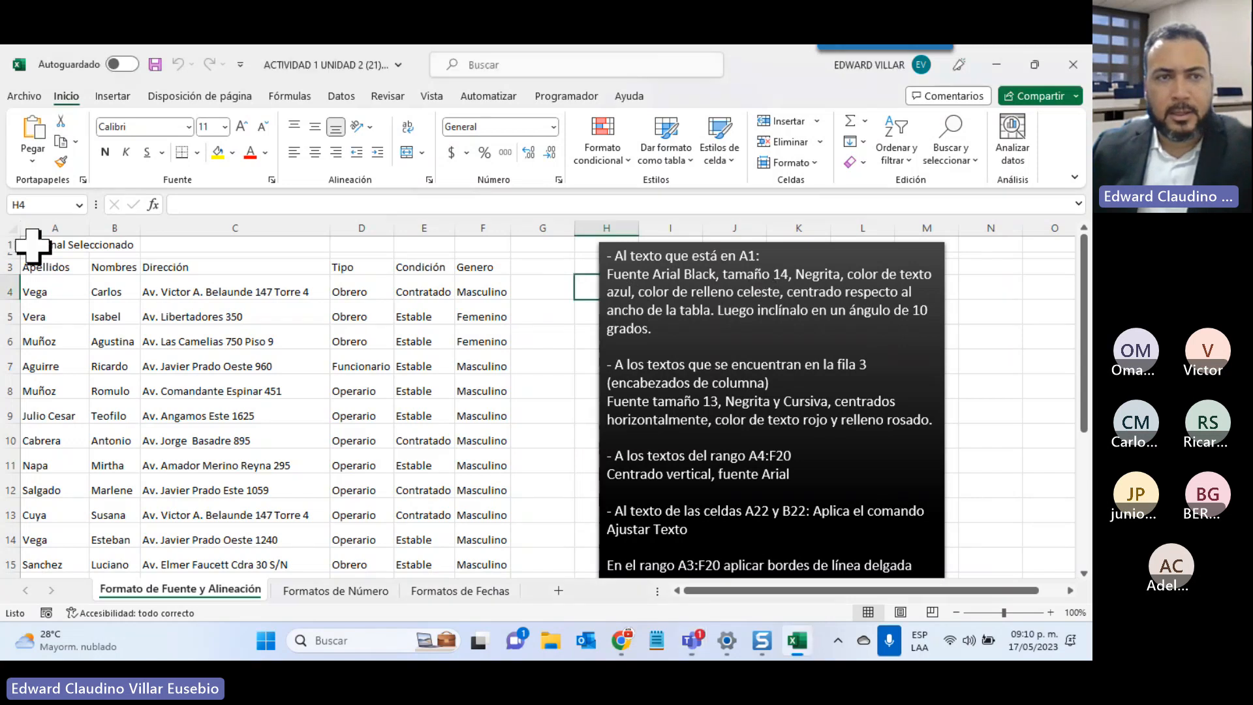
left_click(33, 246)
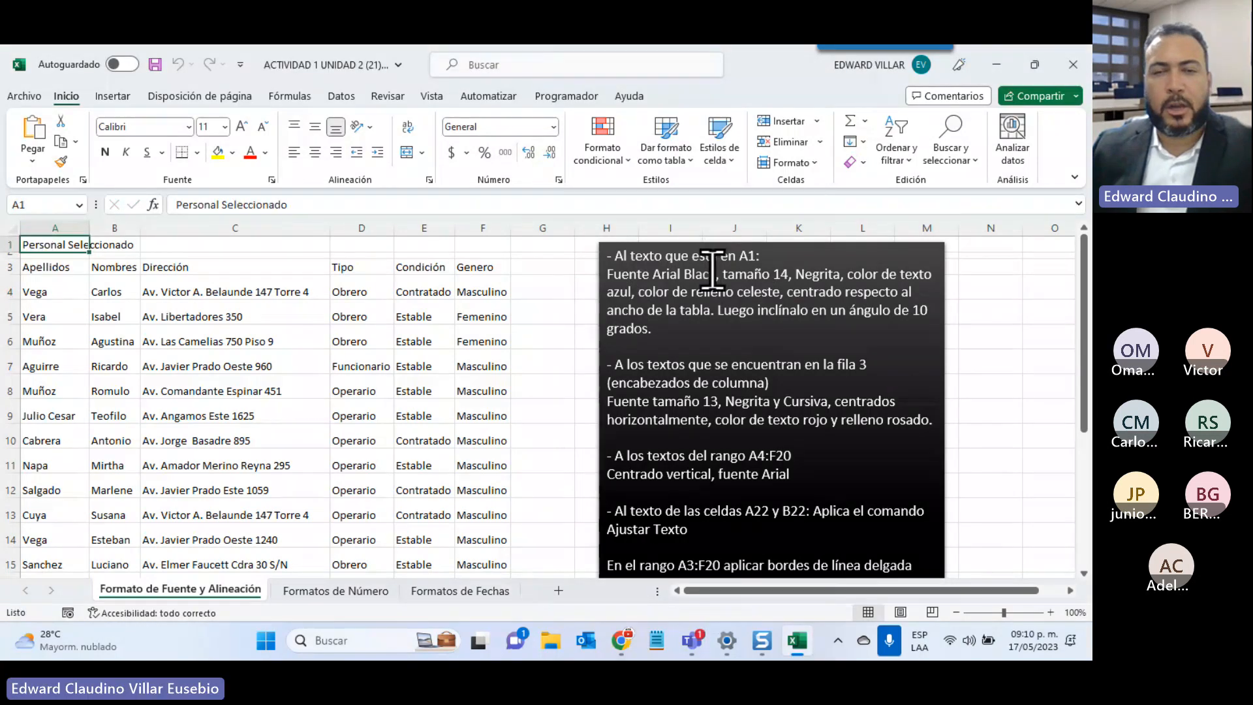
Apply the Arial Black font to the Personal Seleccionado title in A1
left_click(187, 127)
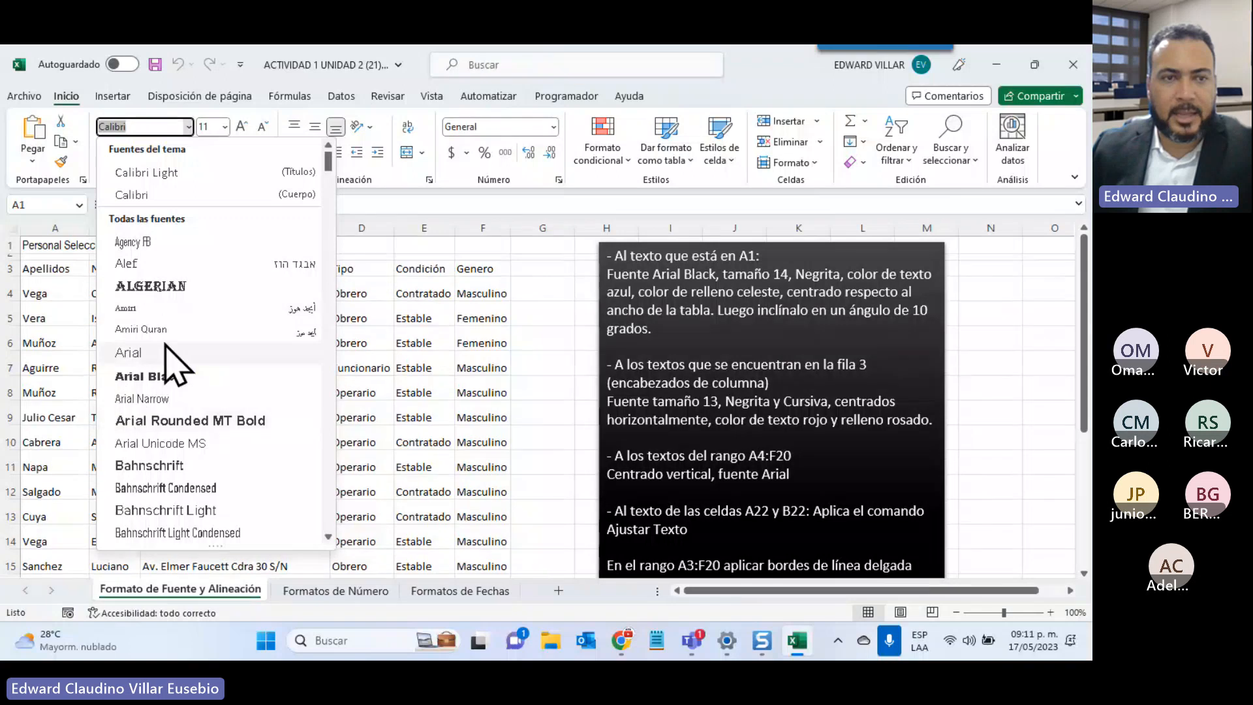
left_click(136, 377)
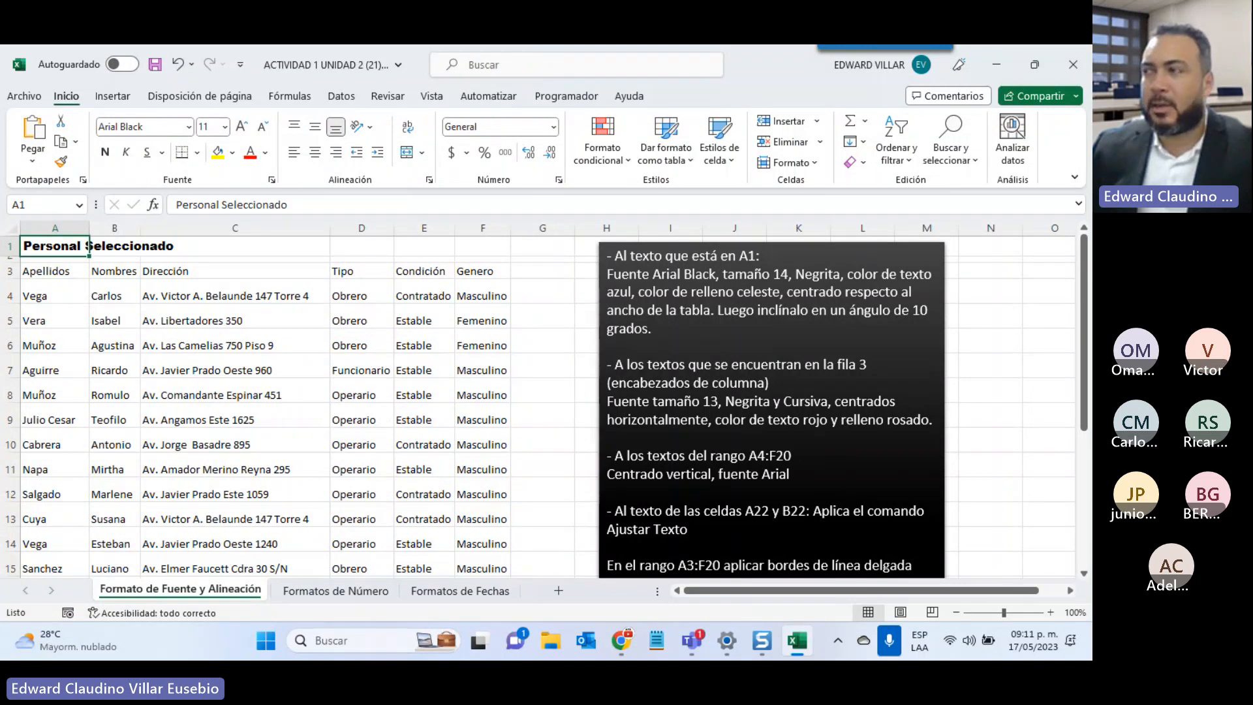
left_click(620, 307)
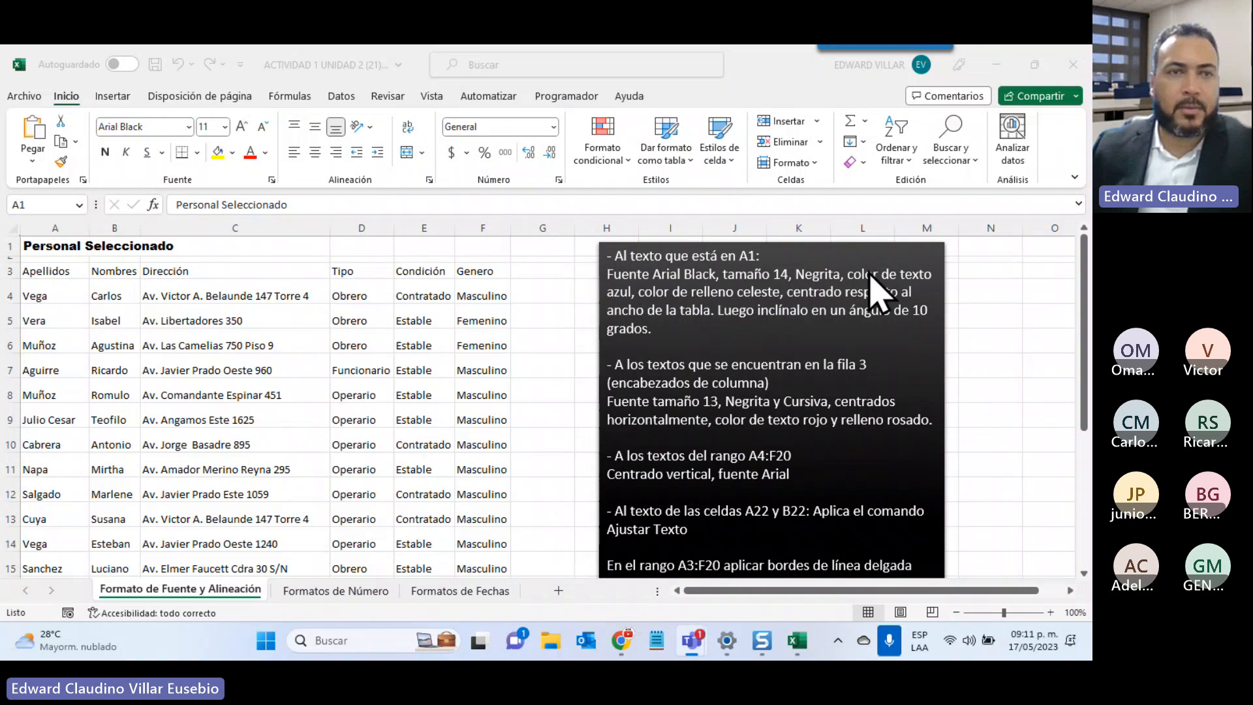
Set the A1 title's font size to 14
left_click(45, 245)
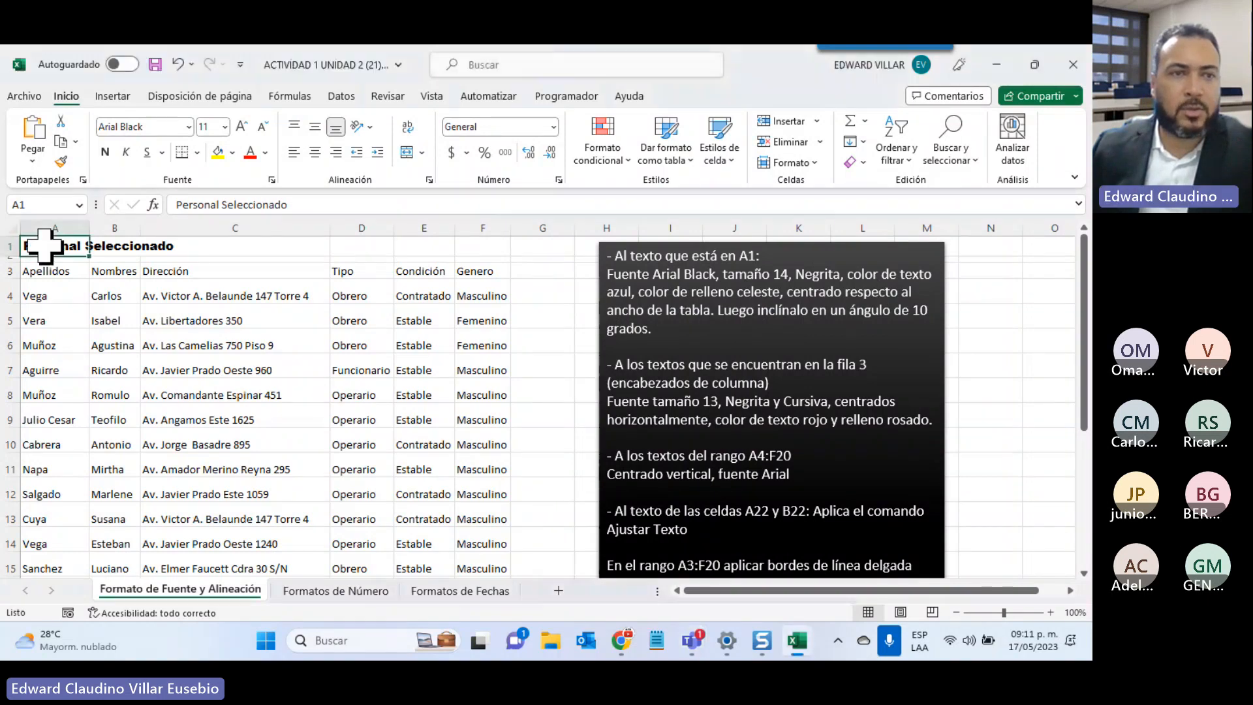
left_click(225, 127)
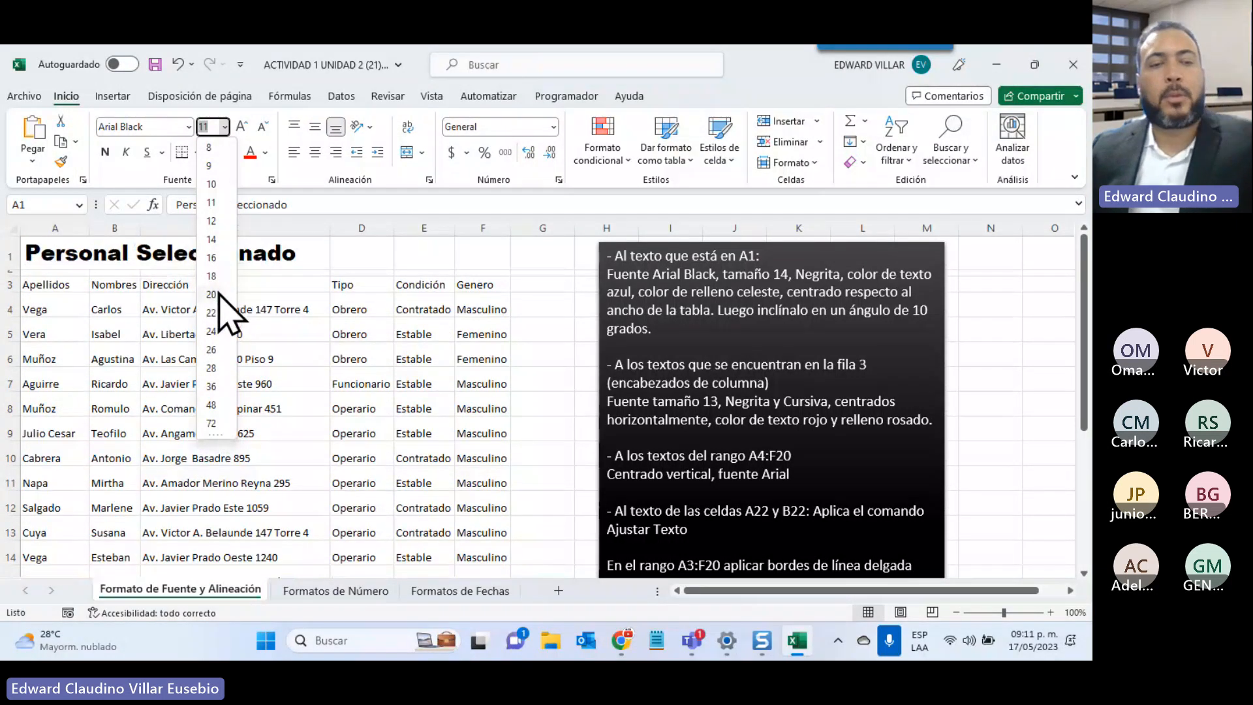
type("13")
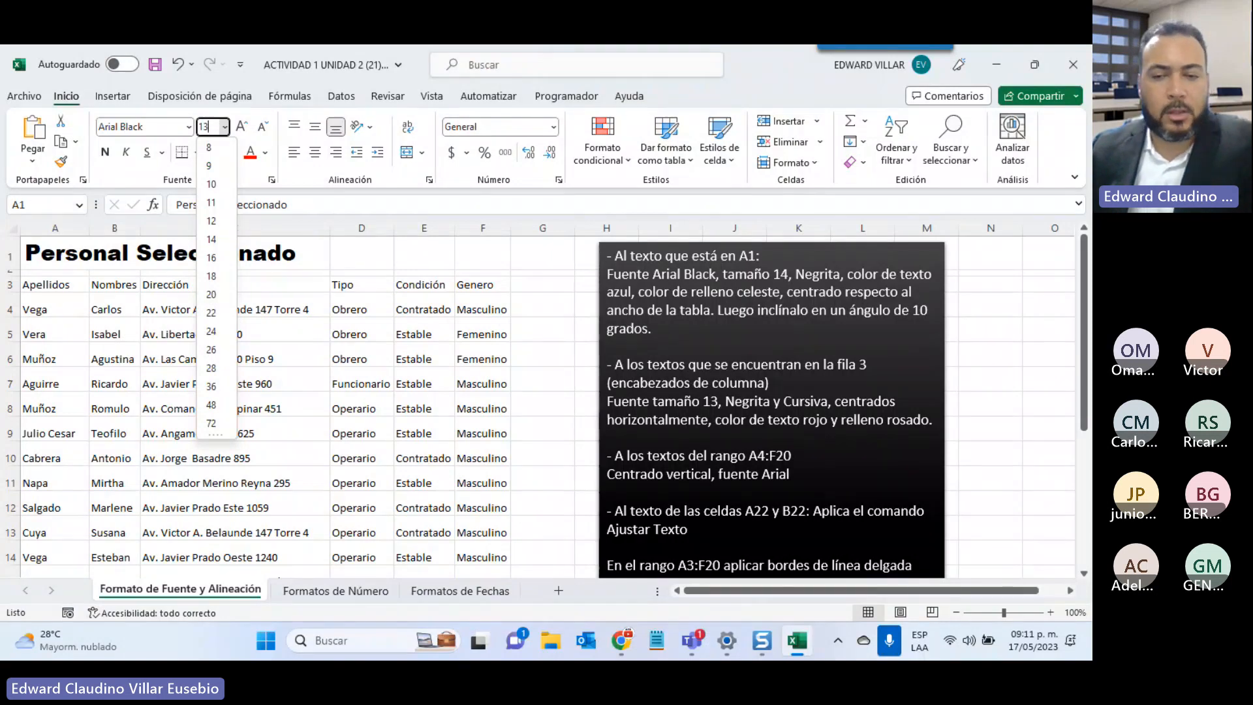
key("Return")
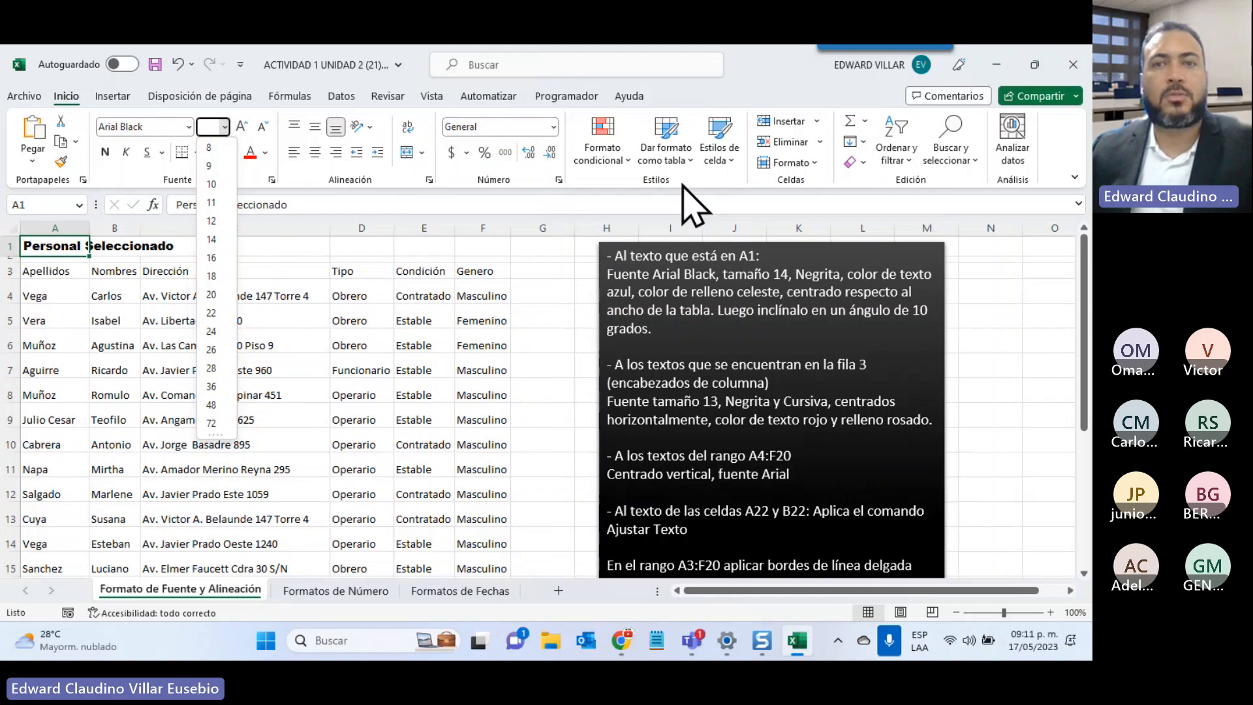
left_click(221, 240)
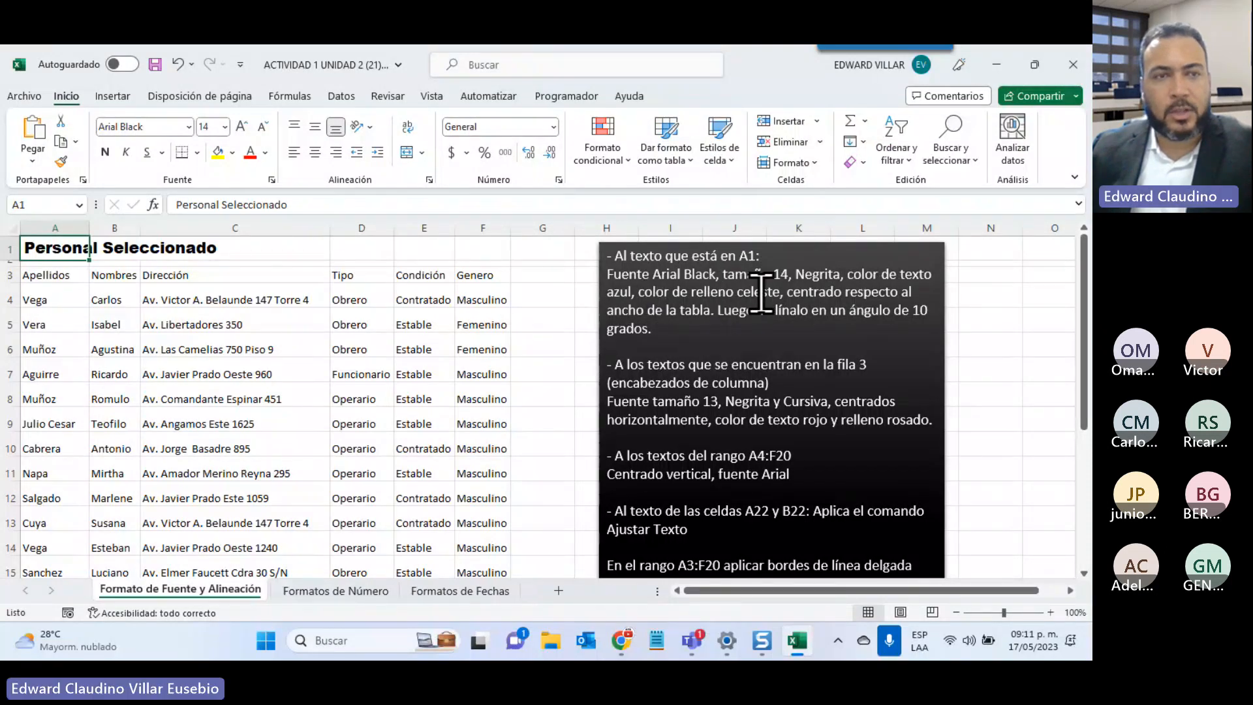
Fill A1 with light blue, make its text blue, and select A1:F1
left_click(232, 154)
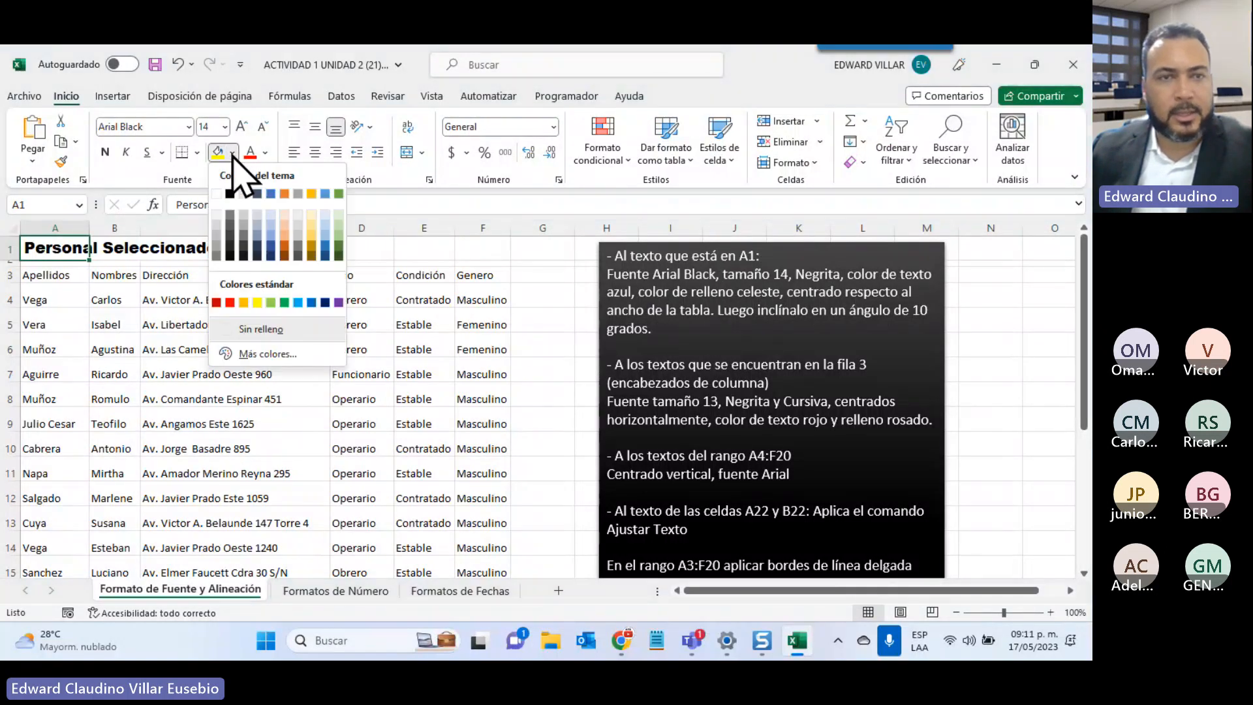
left_click(271, 216)
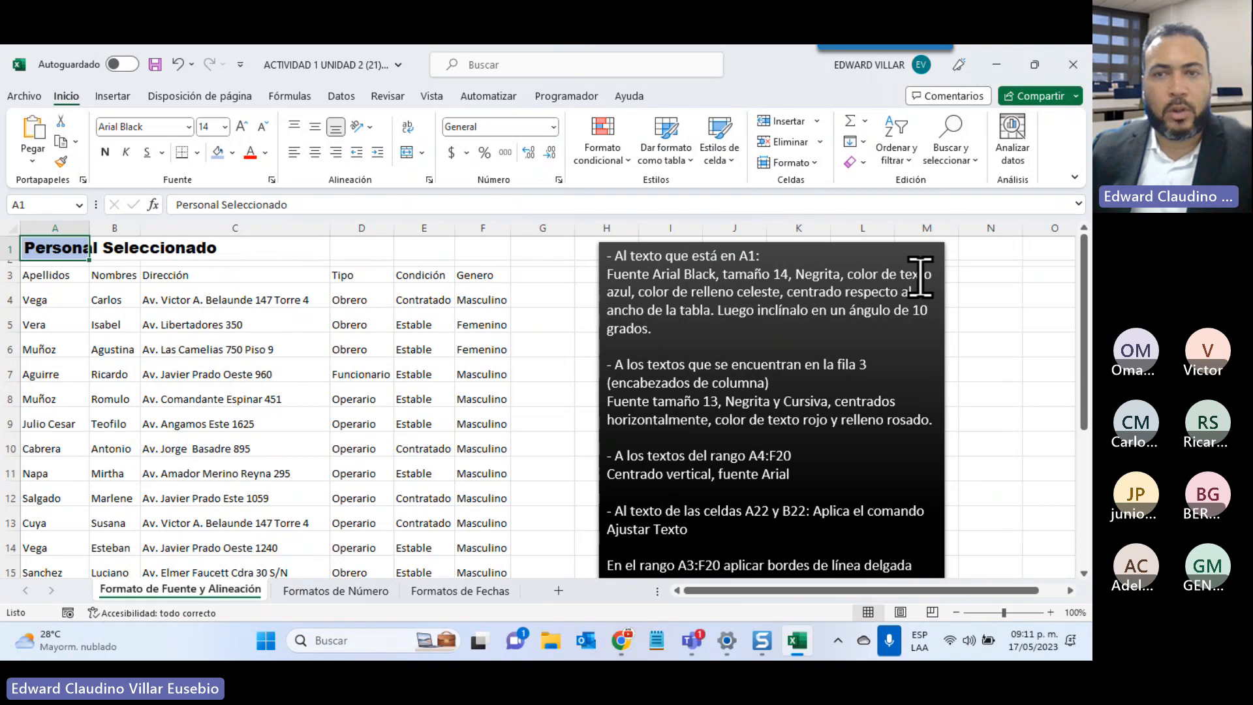
left_click(265, 152)
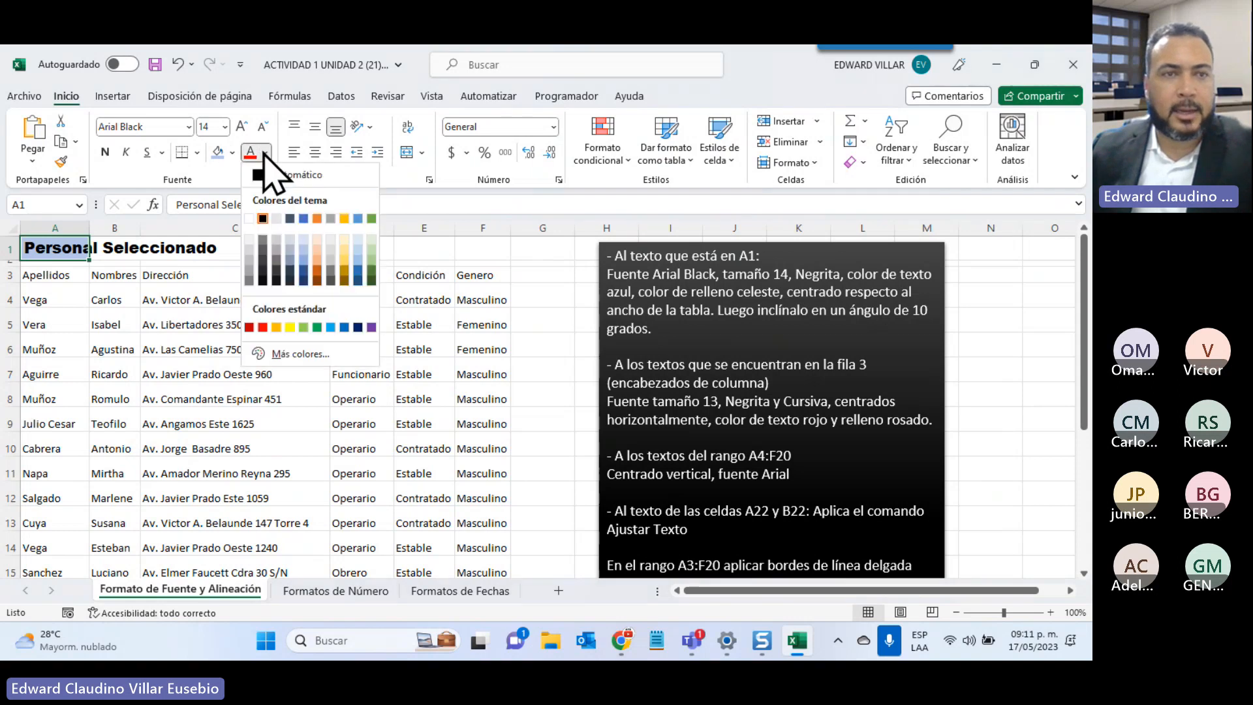
left_click(345, 327)
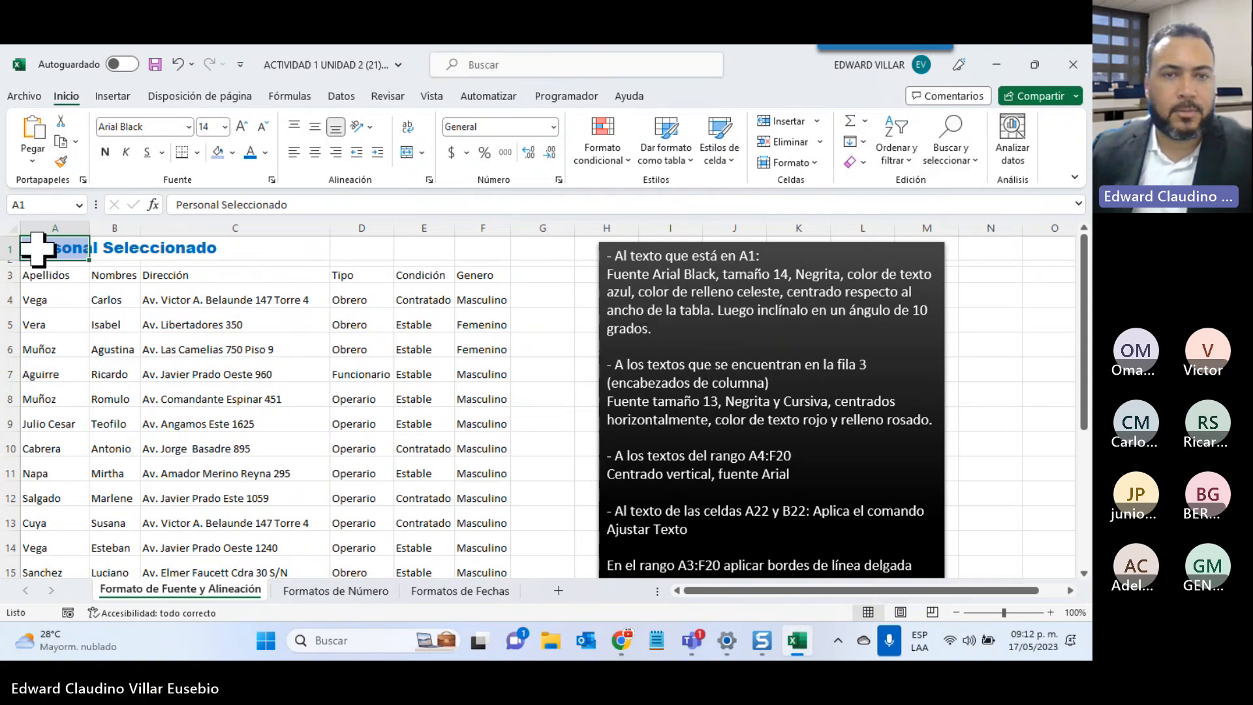
left_click_drag(38, 248, 465, 250)
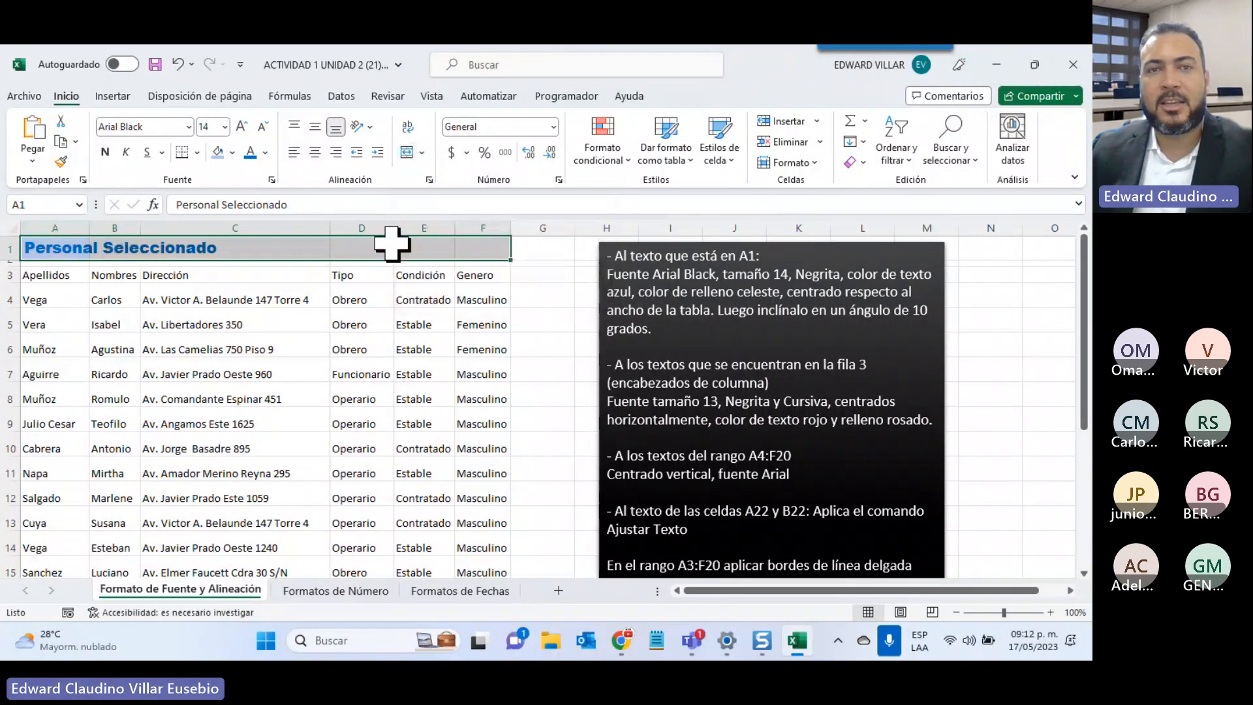
Merge and center A1:F1 under the title, then reselect the merged cell
left_click(405, 153)
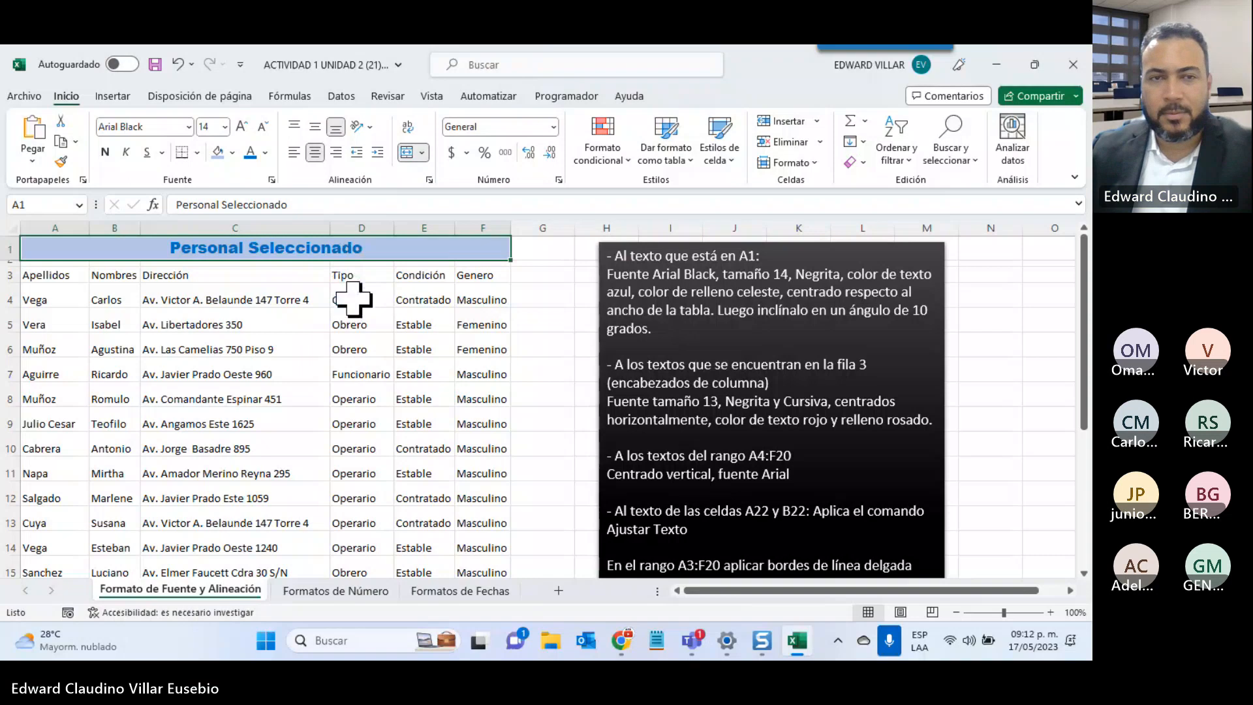
left_click(287, 315)
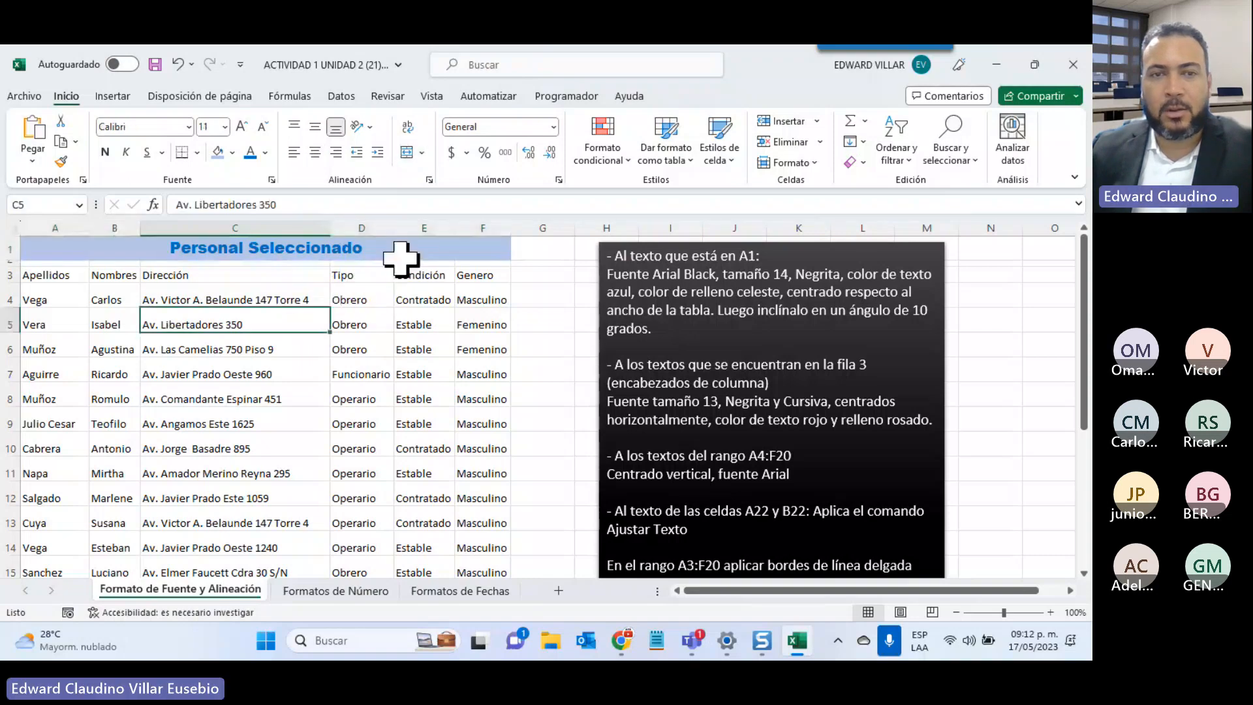
left_click(392, 249)
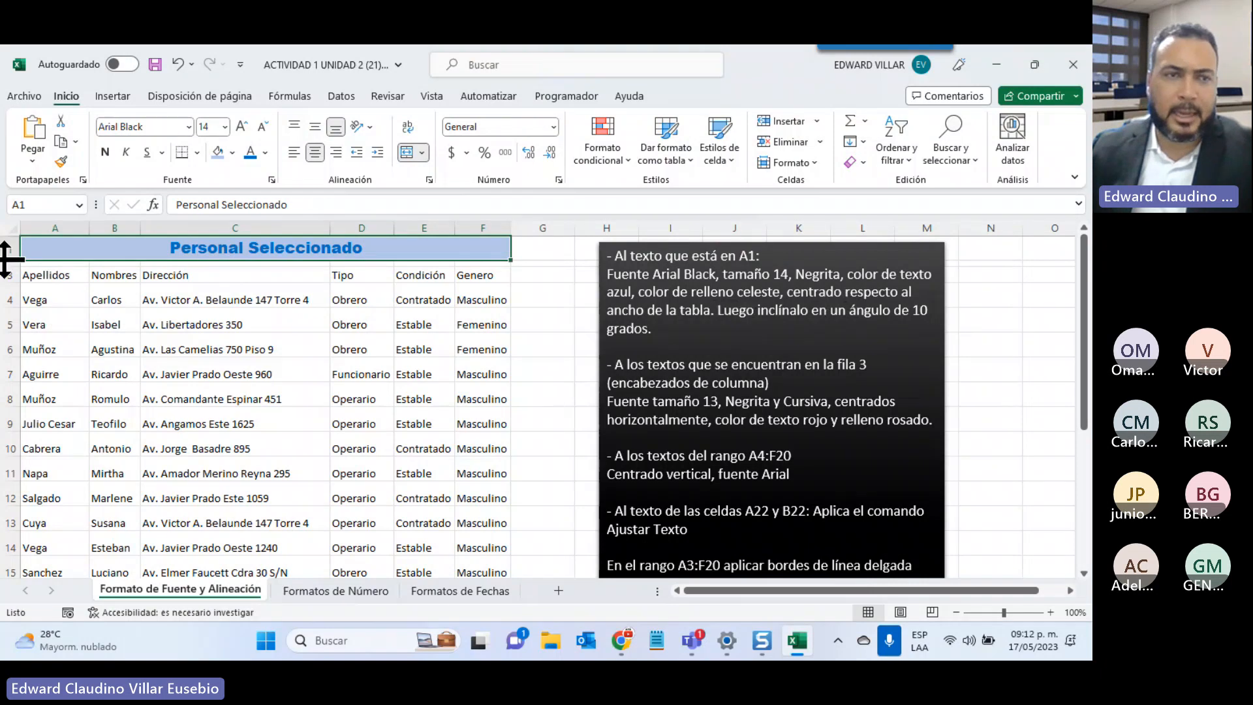
Make row 1 much taller and rotate the A1 title to a 10-degree orientation
left_click_drag(6, 259, 5, 307)
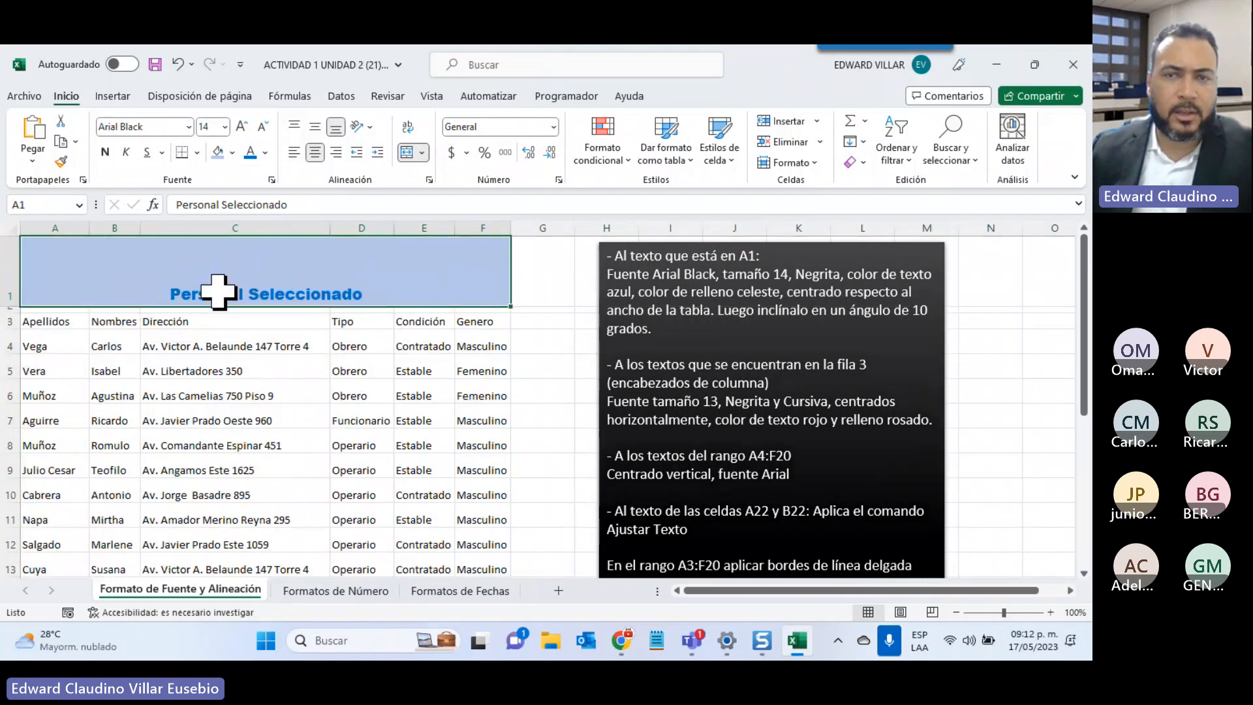
right_click(266, 271)
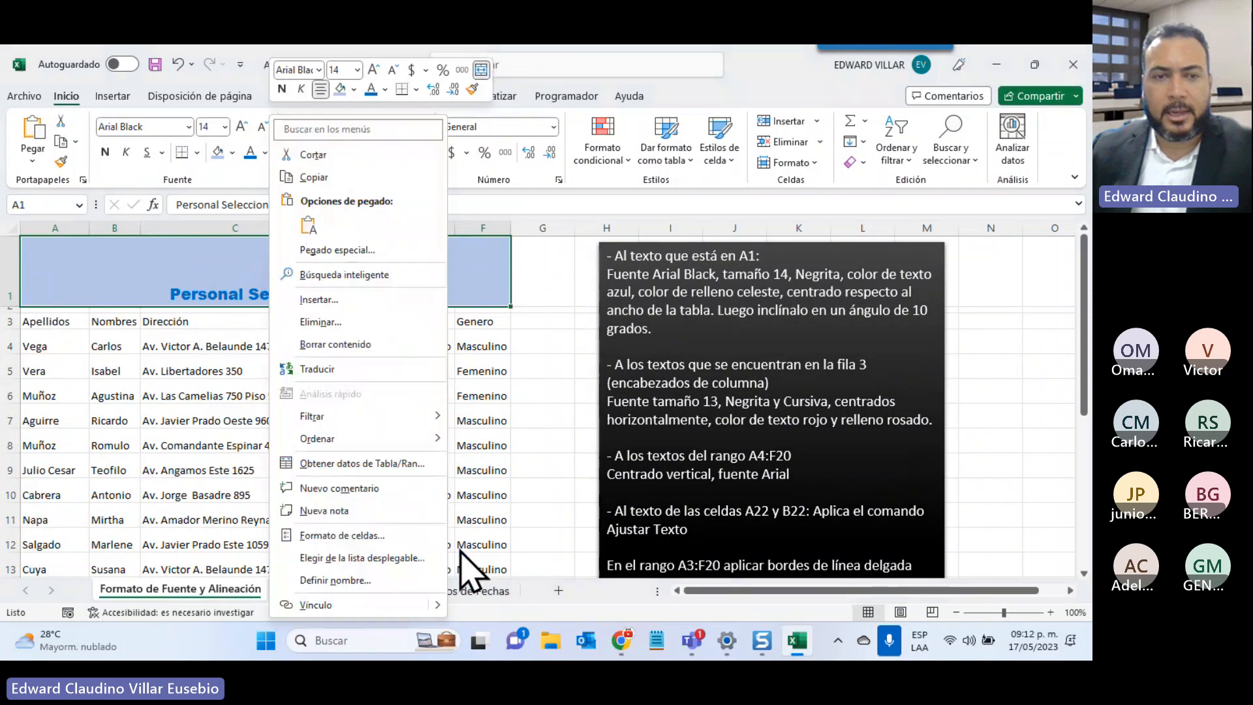
left_click(359, 535)
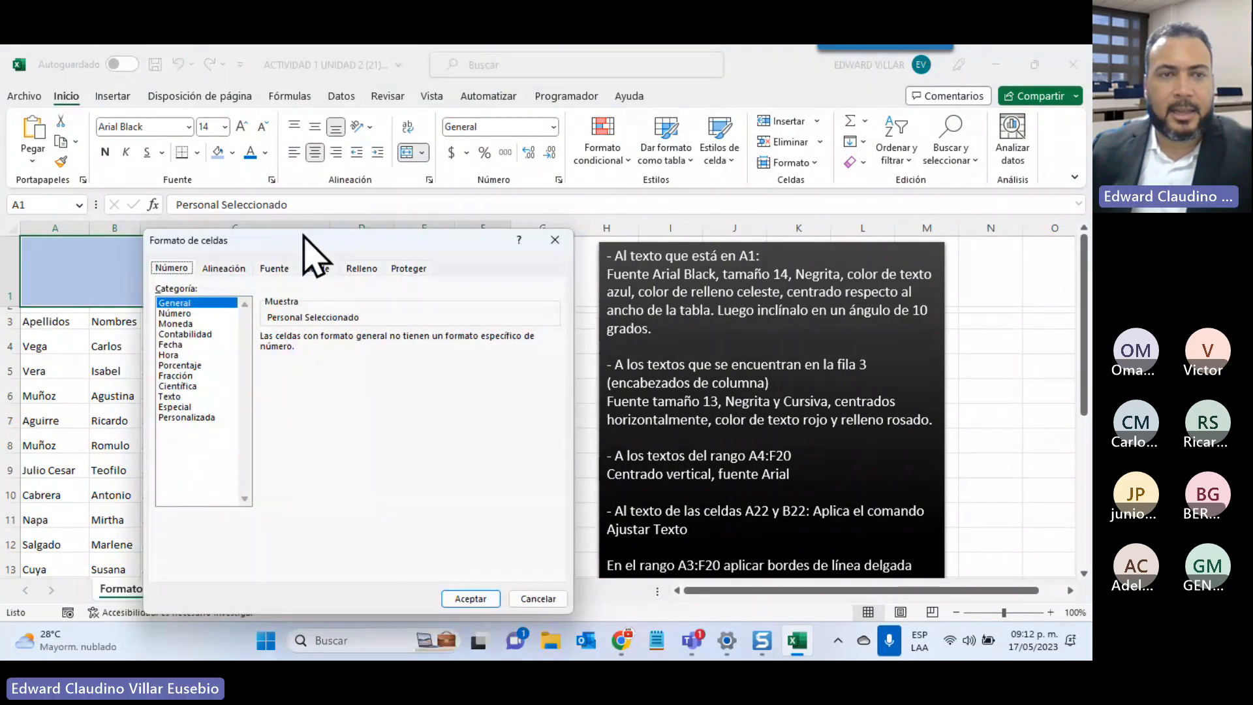
left_click(229, 270)
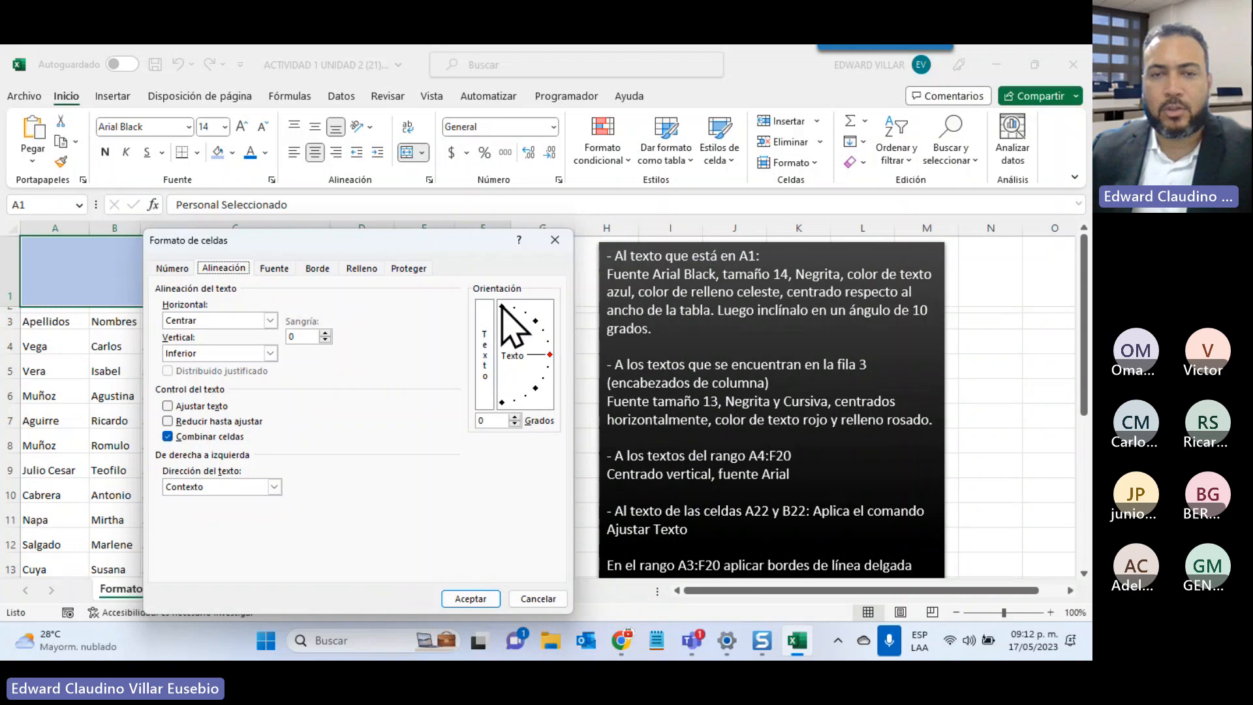
double_click(484, 421)
type("10")
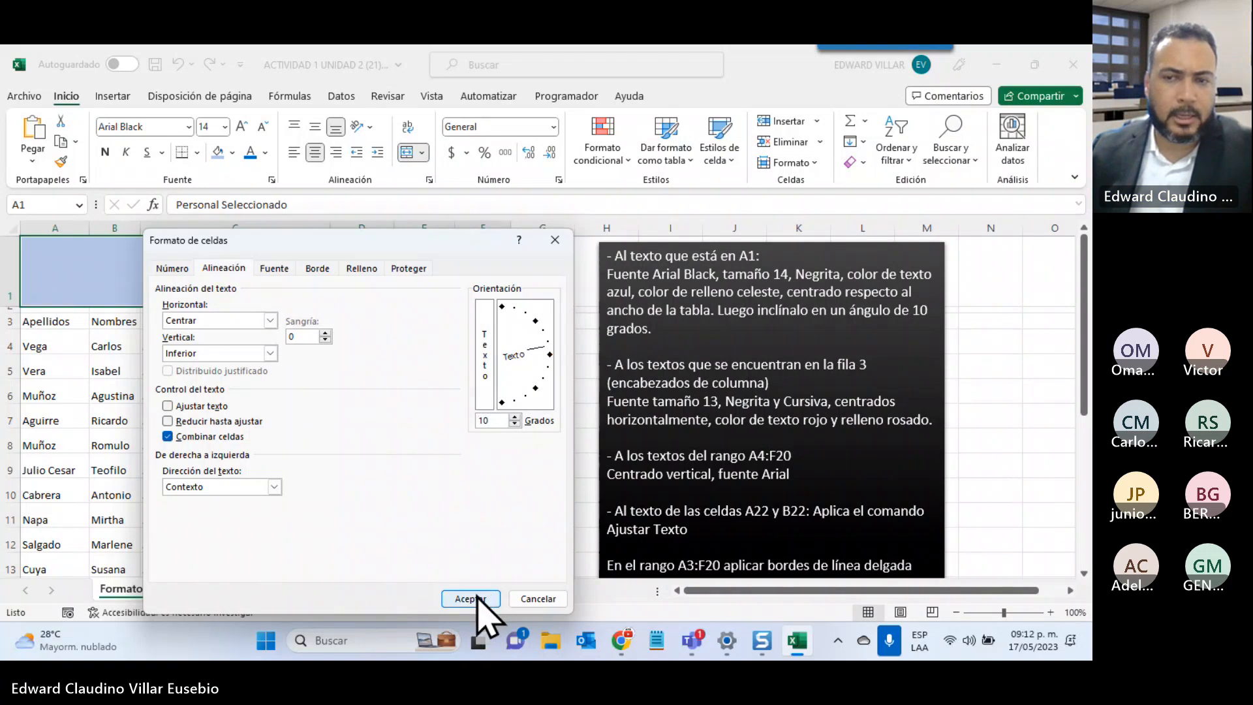
left_click(471, 599)
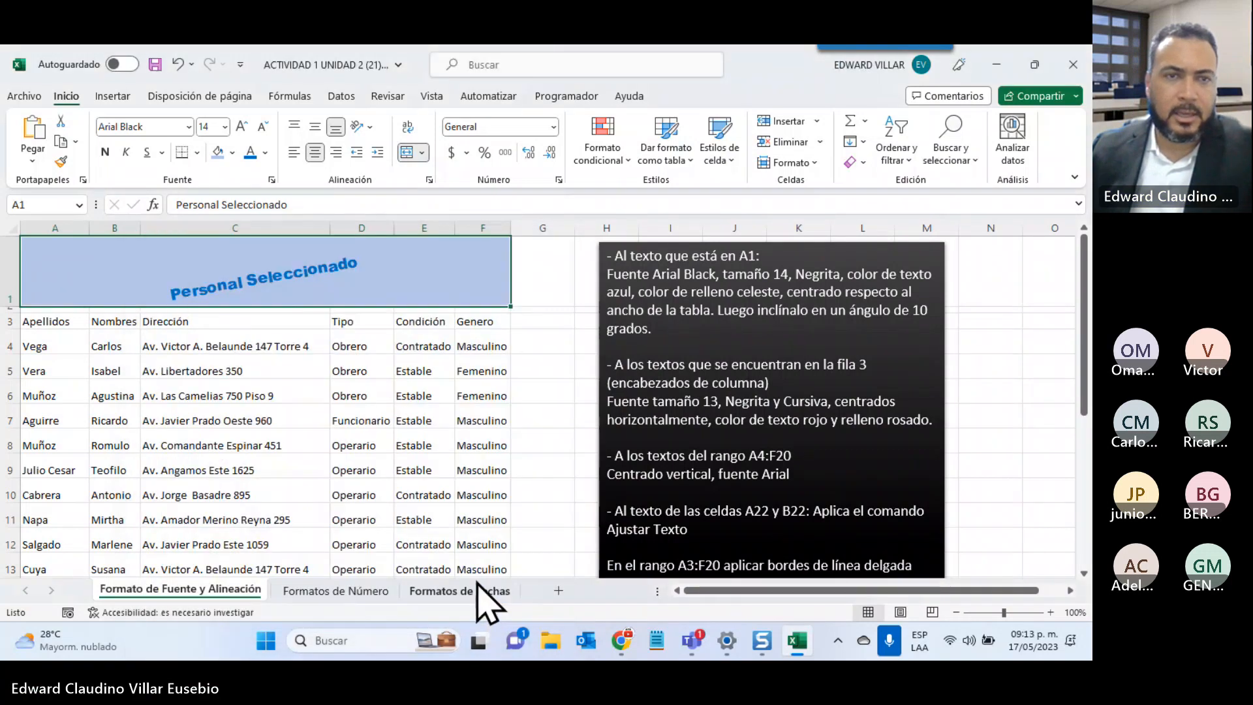
Reopen Format Cells on the title to confirm the 10-degree tilt, then close it
right_click(308, 287)
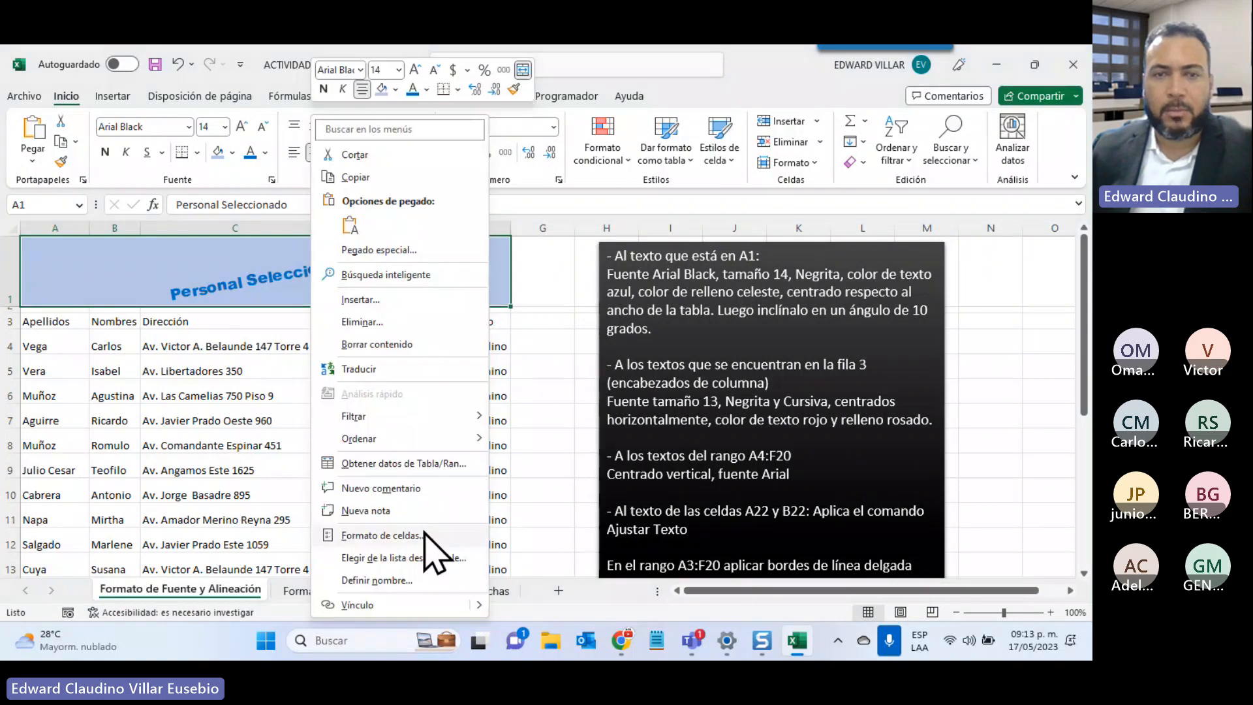
left_click(425, 534)
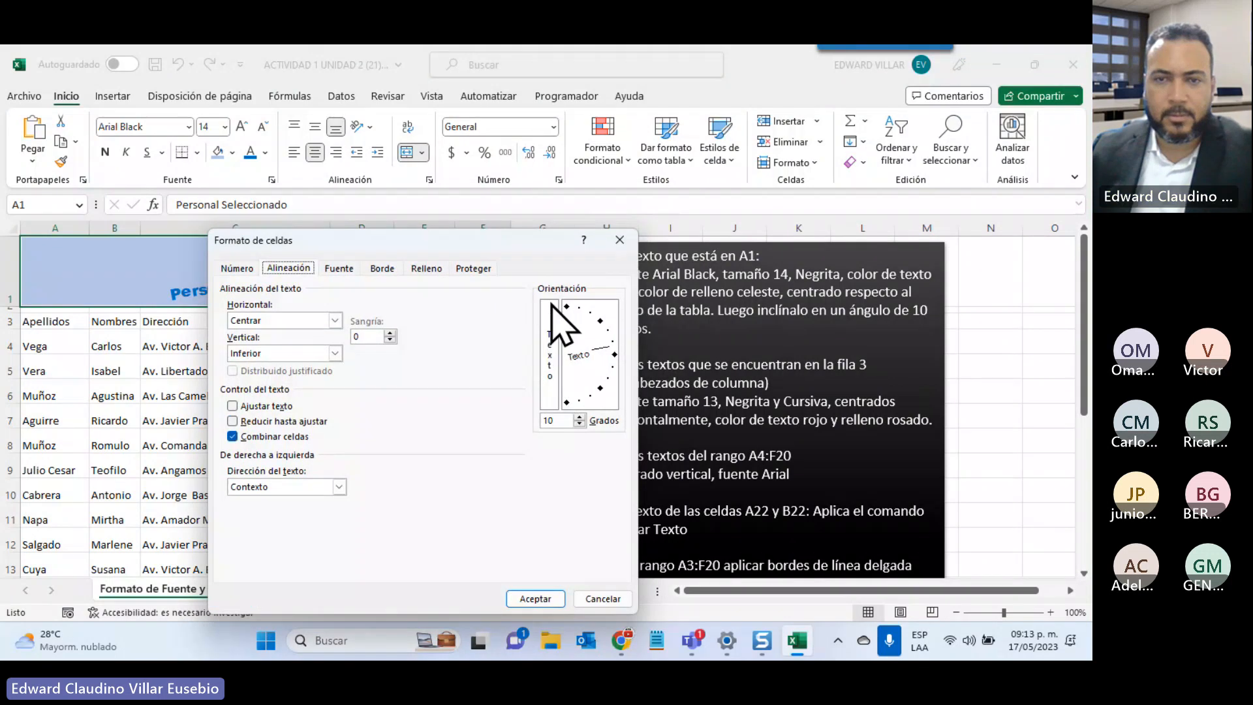
left_click(534, 598)
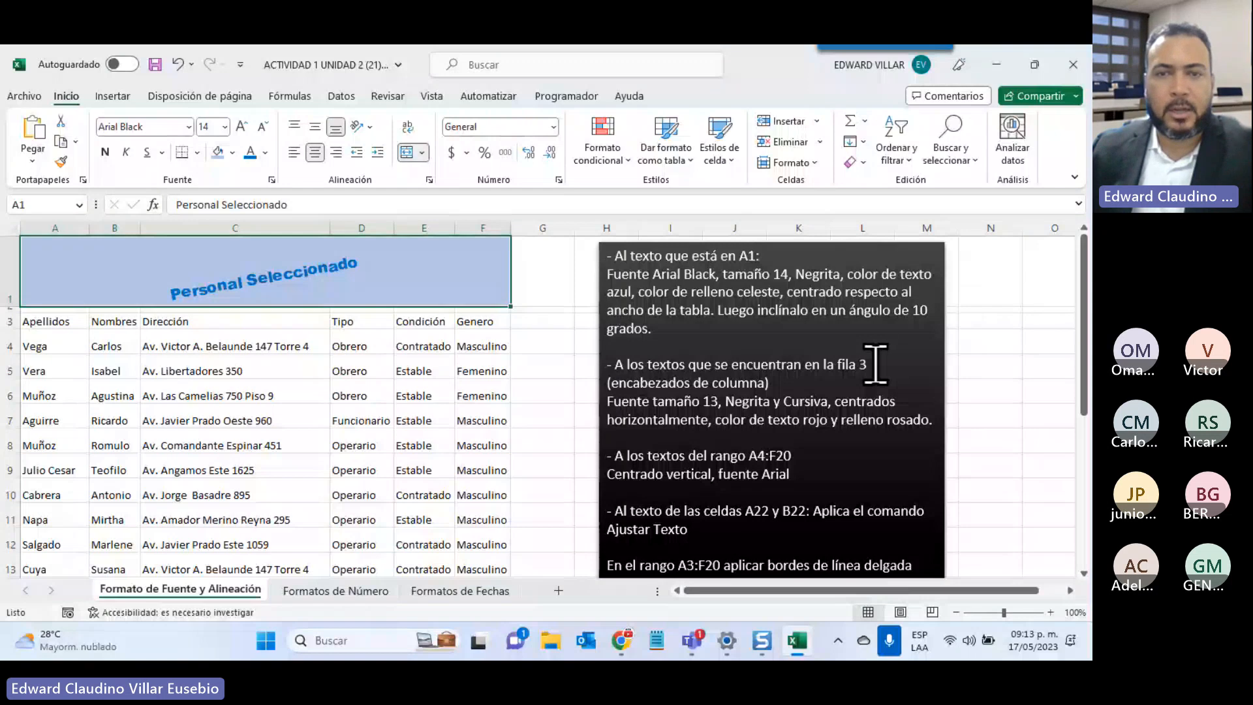
Apply bold and italic to the A3:F3 headers, Apellidos through Genero
left_click_drag(46, 321, 471, 328)
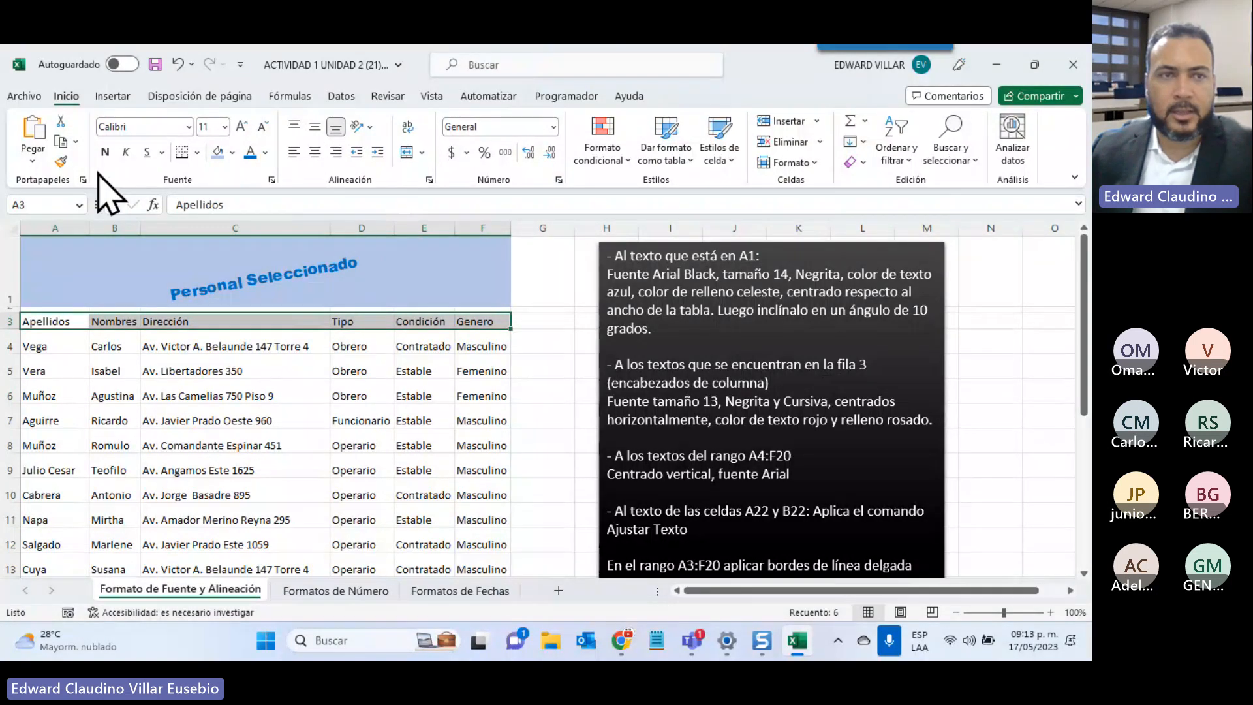
left_click(104, 152)
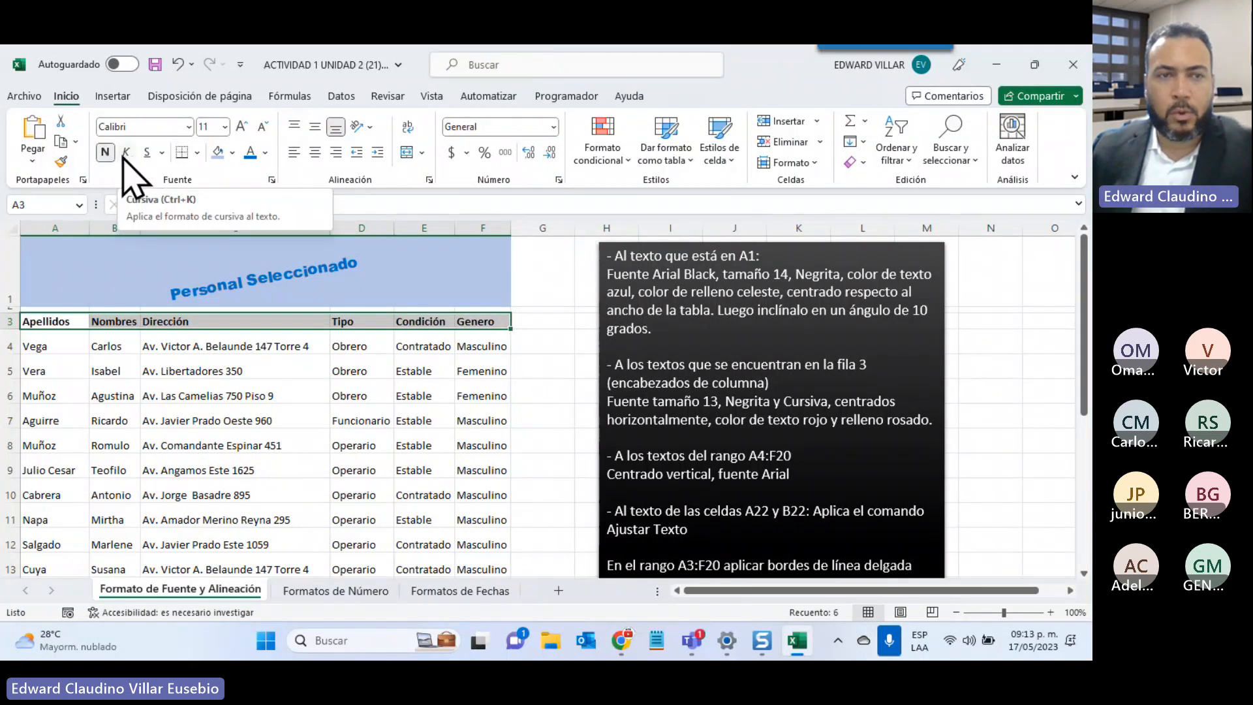
left_click(124, 154)
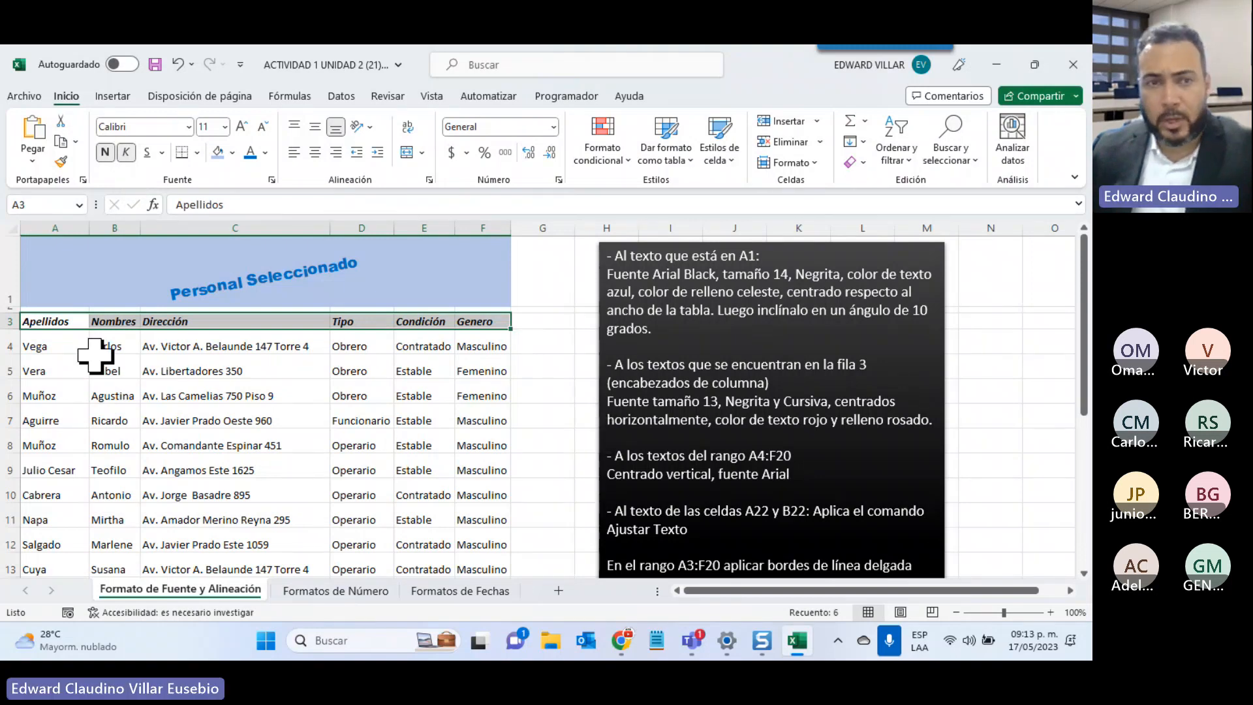
left_click(162, 321)
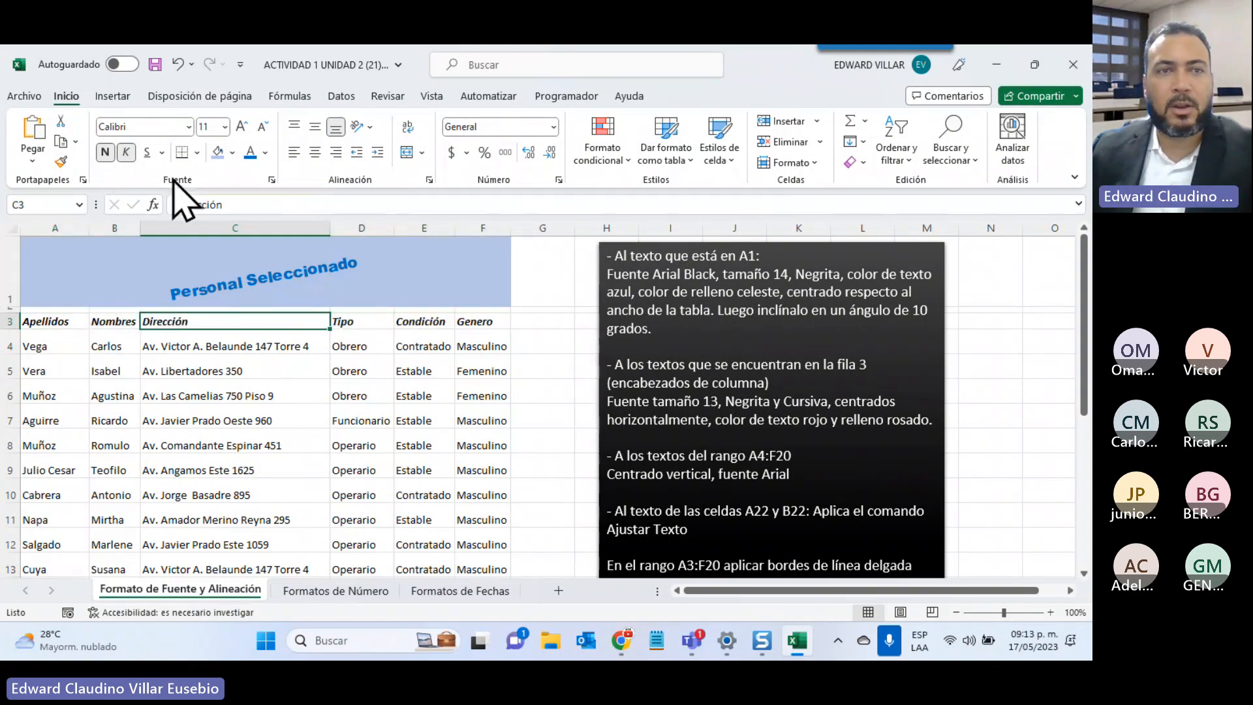
left_click(308, 261)
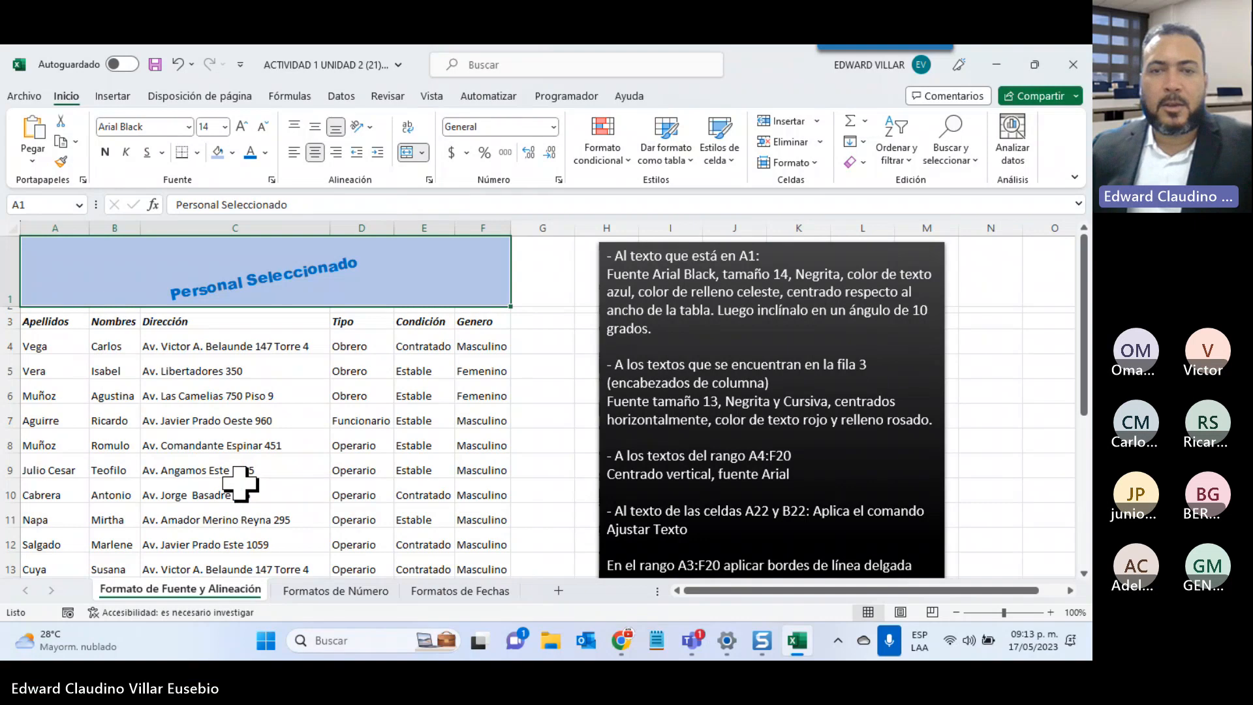
Select the A4:F20 records and apply horizontal centring, then try right alignment
scroll(839, 430, "down", 1)
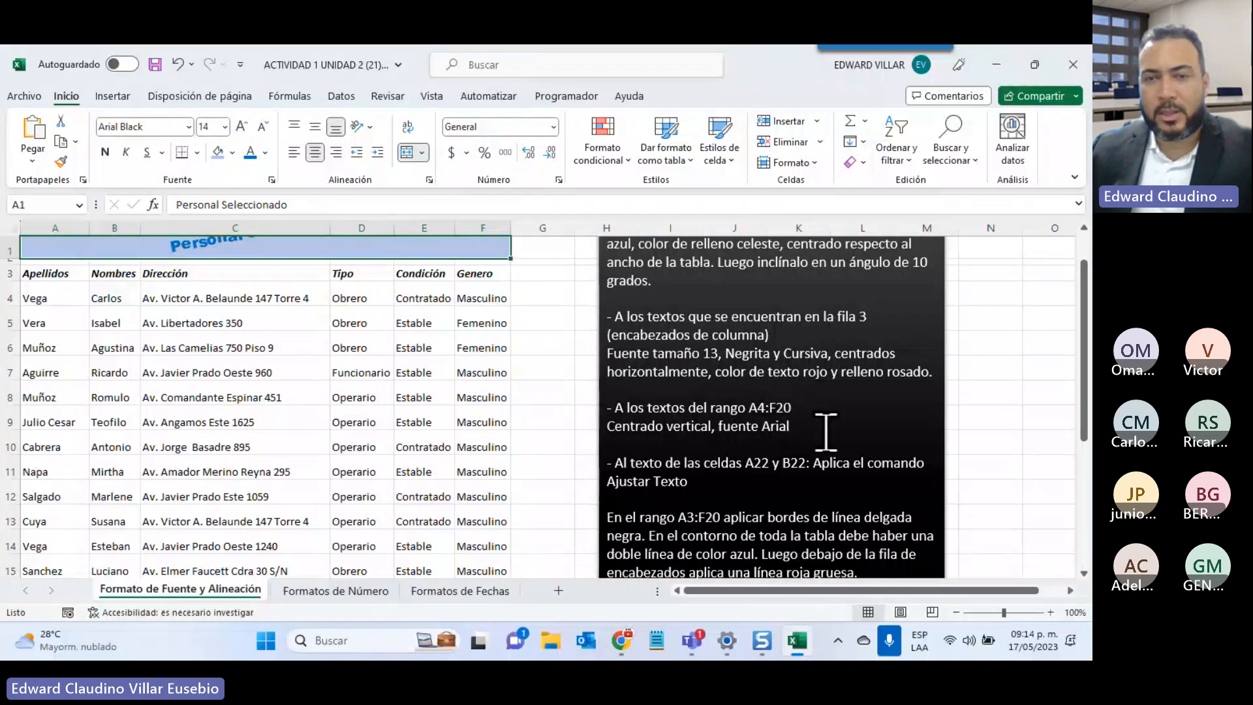
left_click_drag(48, 296, 489, 531)
scroll(353, 542, "up", 3)
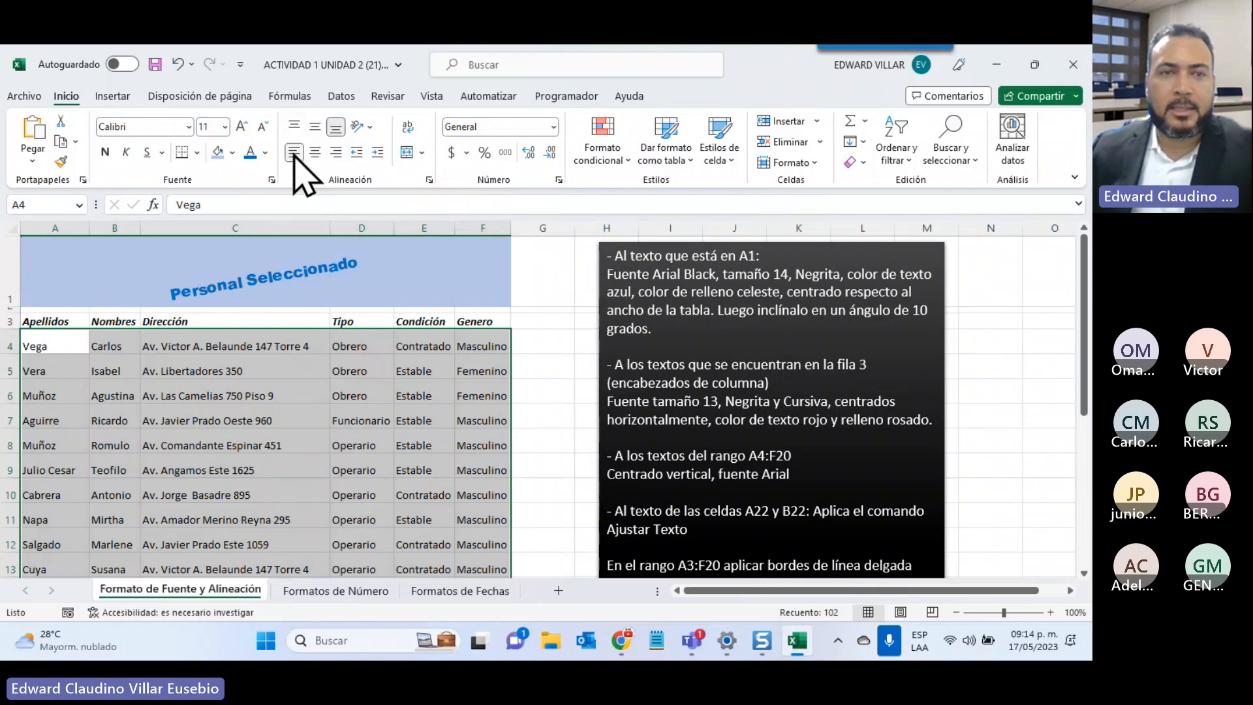
left_click(318, 154)
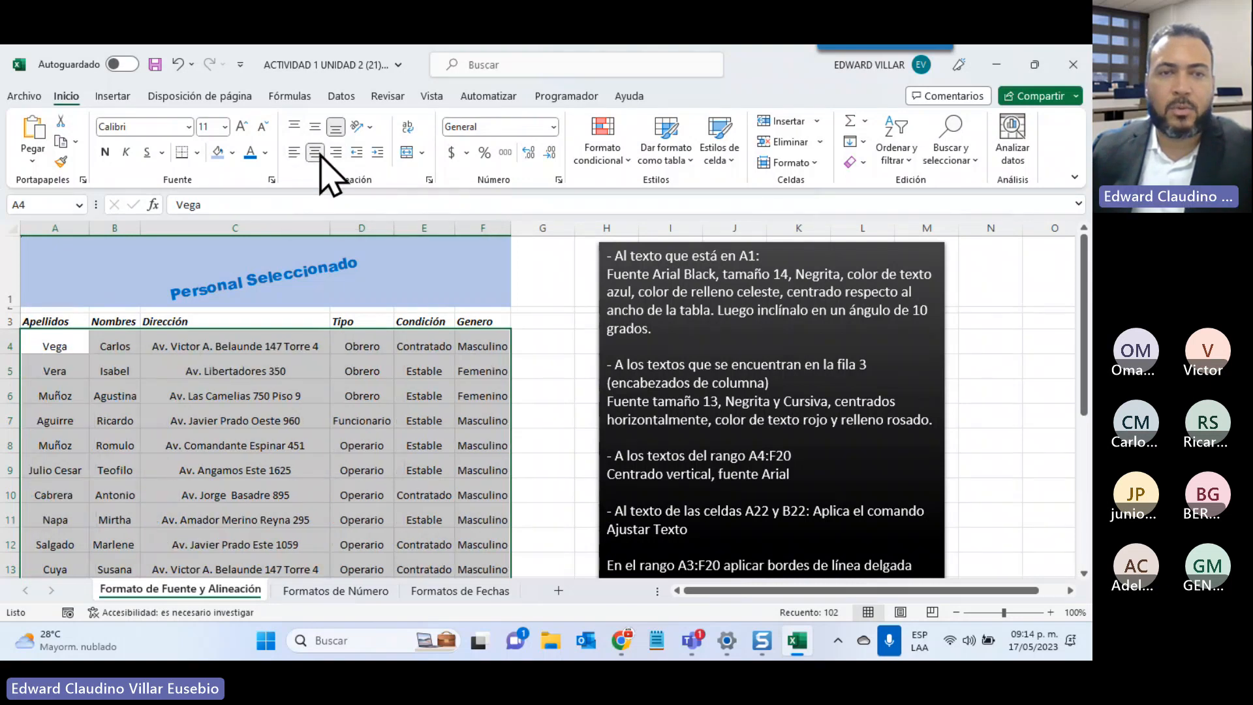
left_click(335, 152)
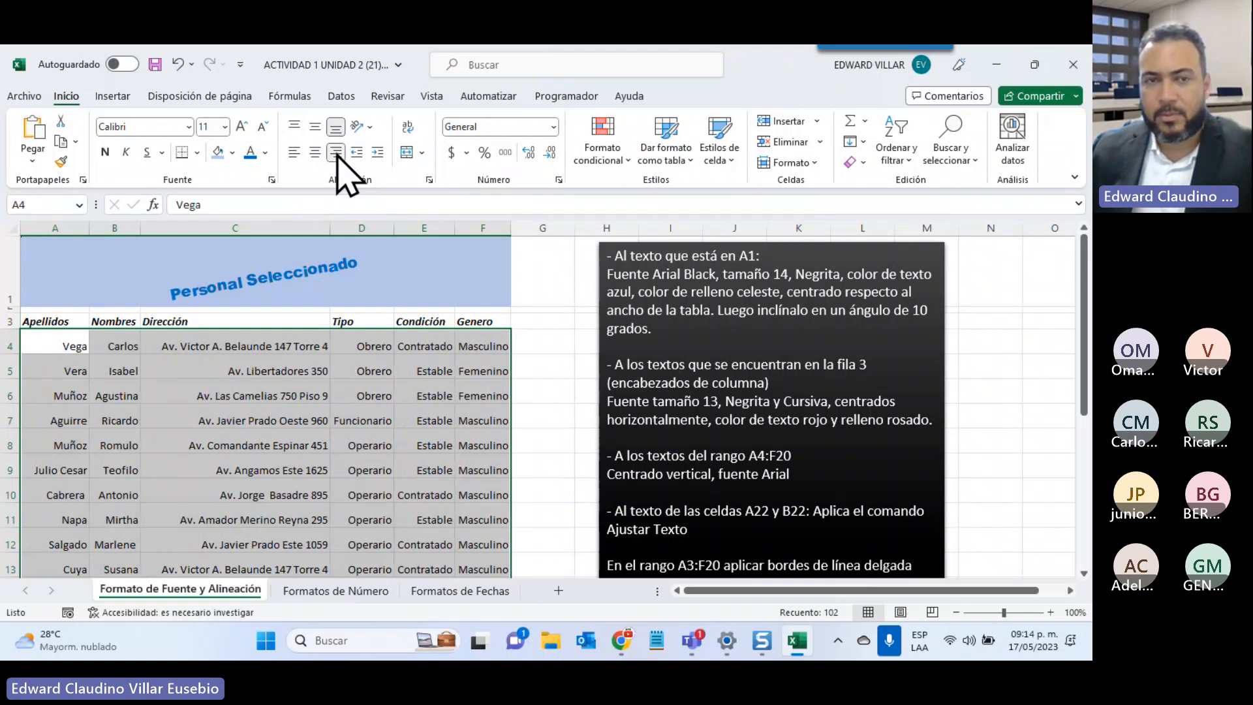
Left-align the A4:F20 records, heighten row 4, and set Middle Align vertically
left_click(295, 154)
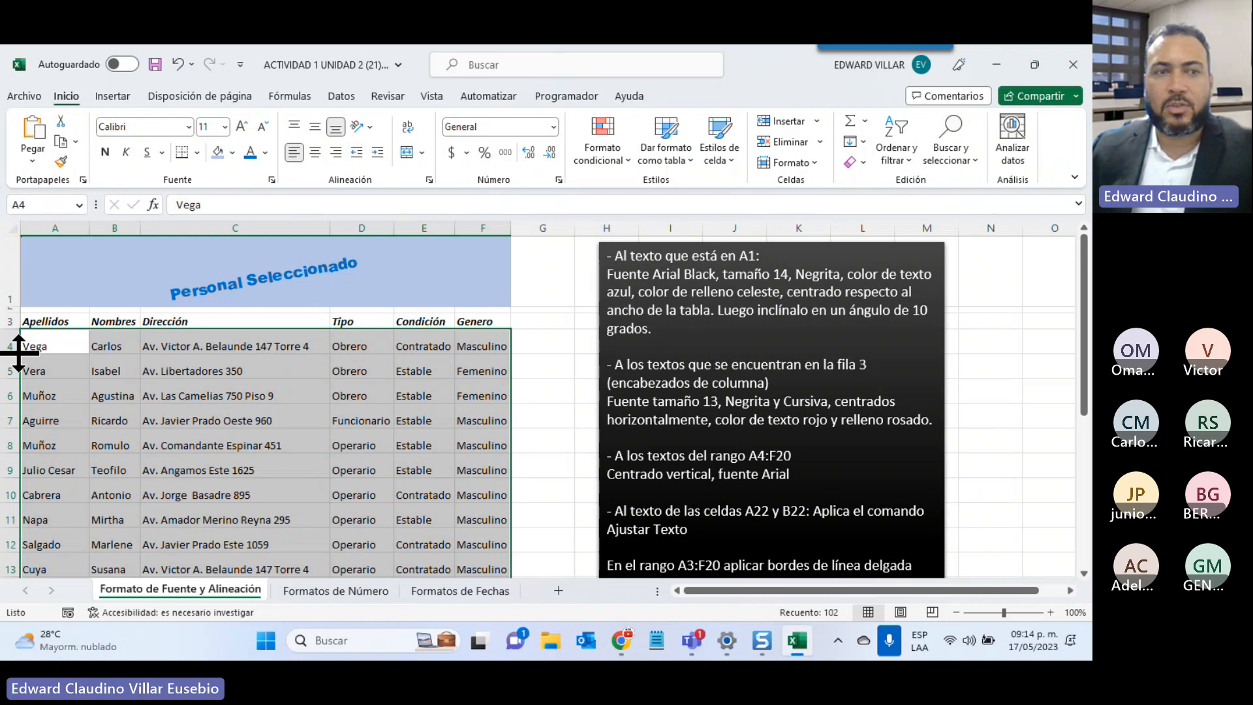
left_click_drag(21, 357, 21, 380)
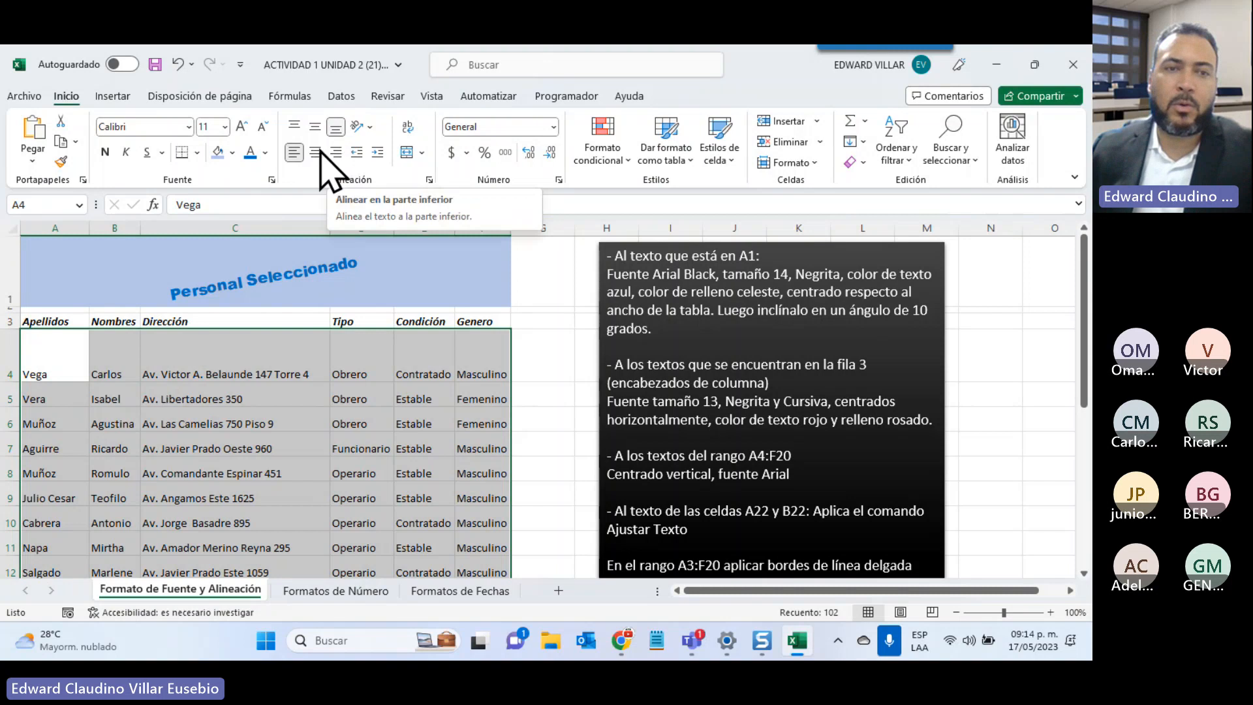
left_click(315, 127)
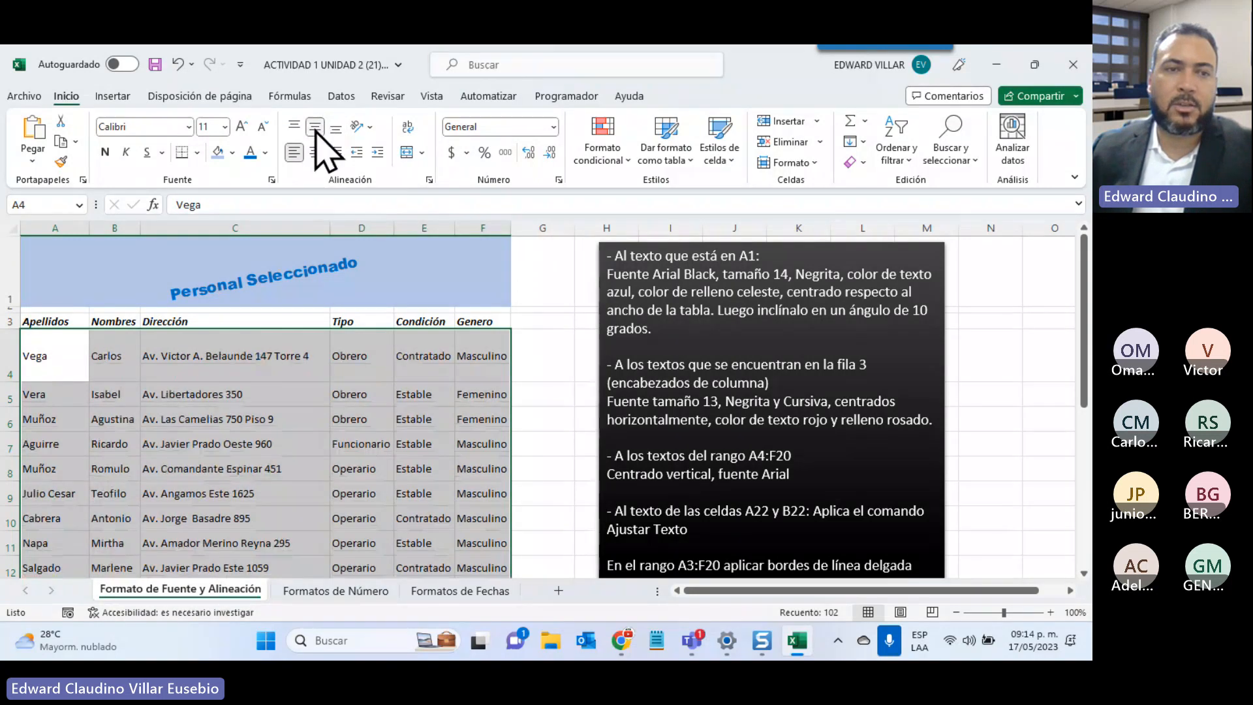
left_click(296, 127)
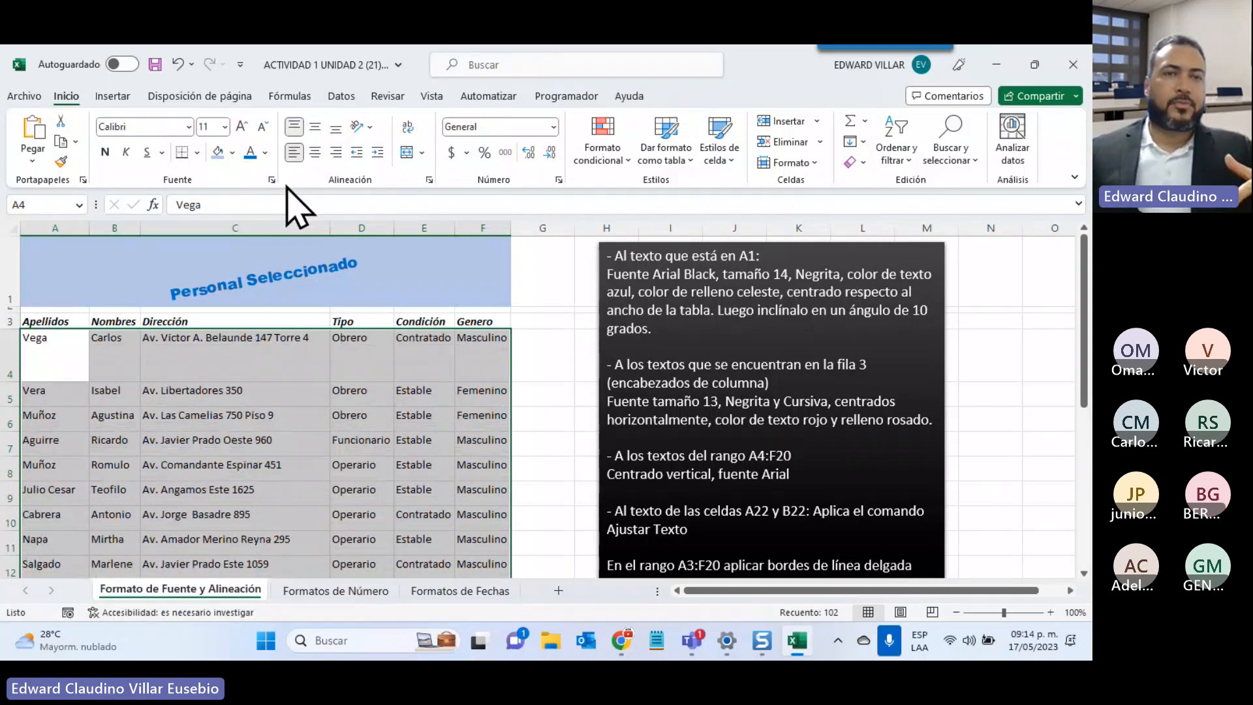
left_click(315, 128)
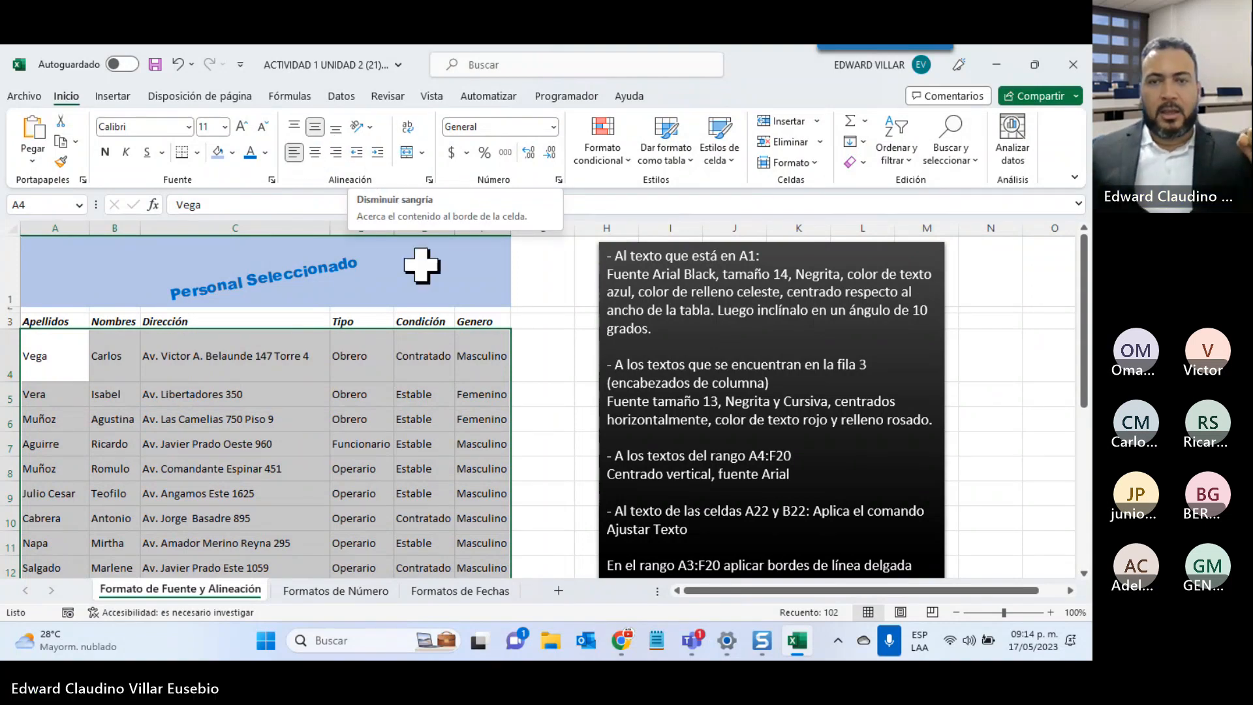
Turn on Wrap Text for the responsible-person label and name in A22:B22
scroll(757, 514, "down", 2)
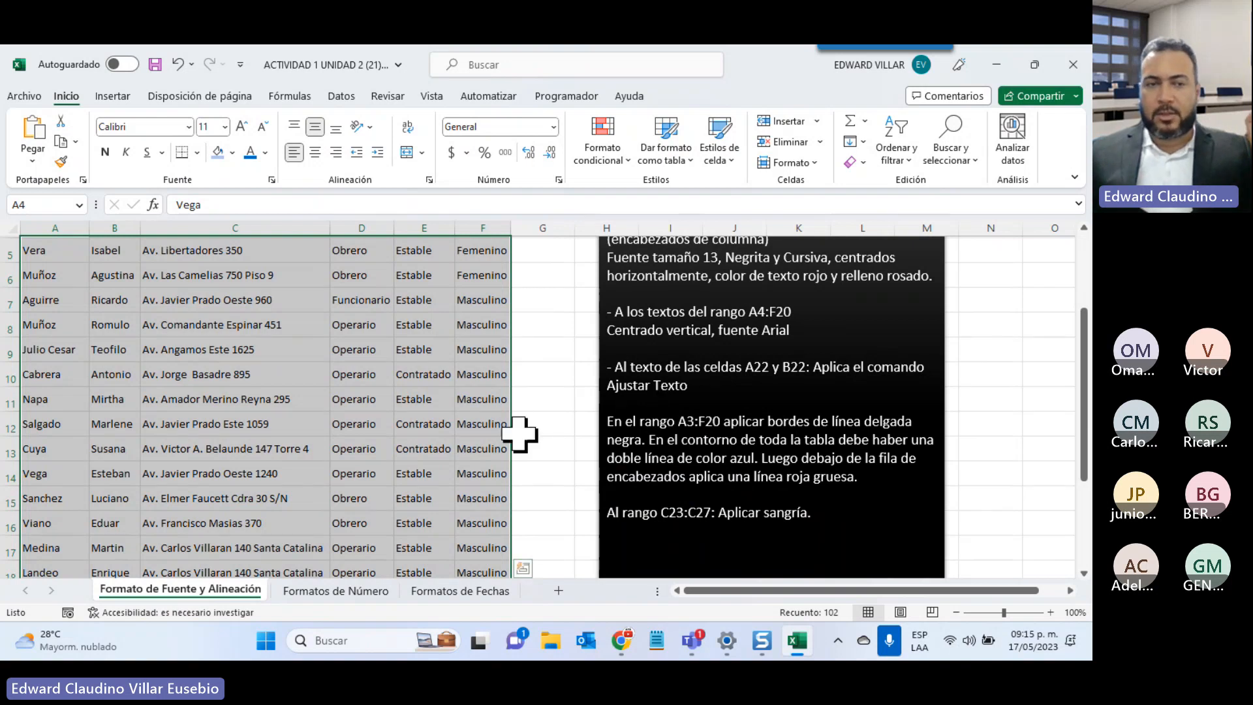
scroll(517, 433, "down", 3)
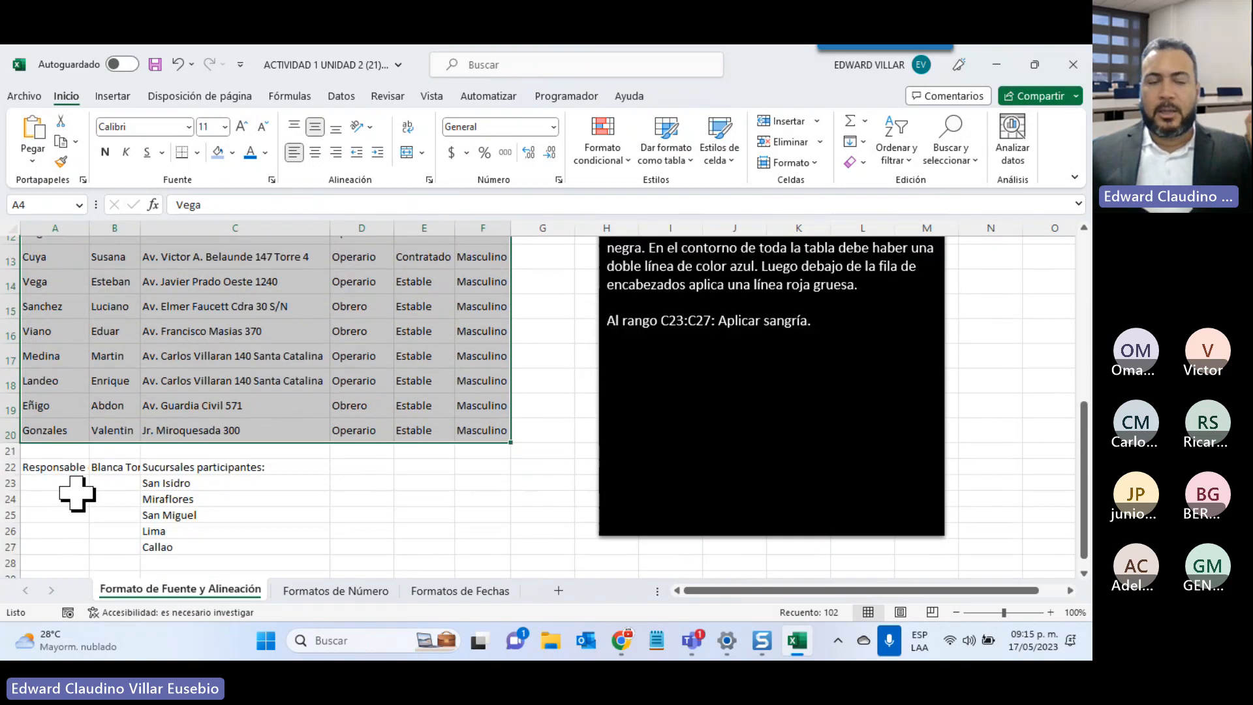
left_click(26, 471)
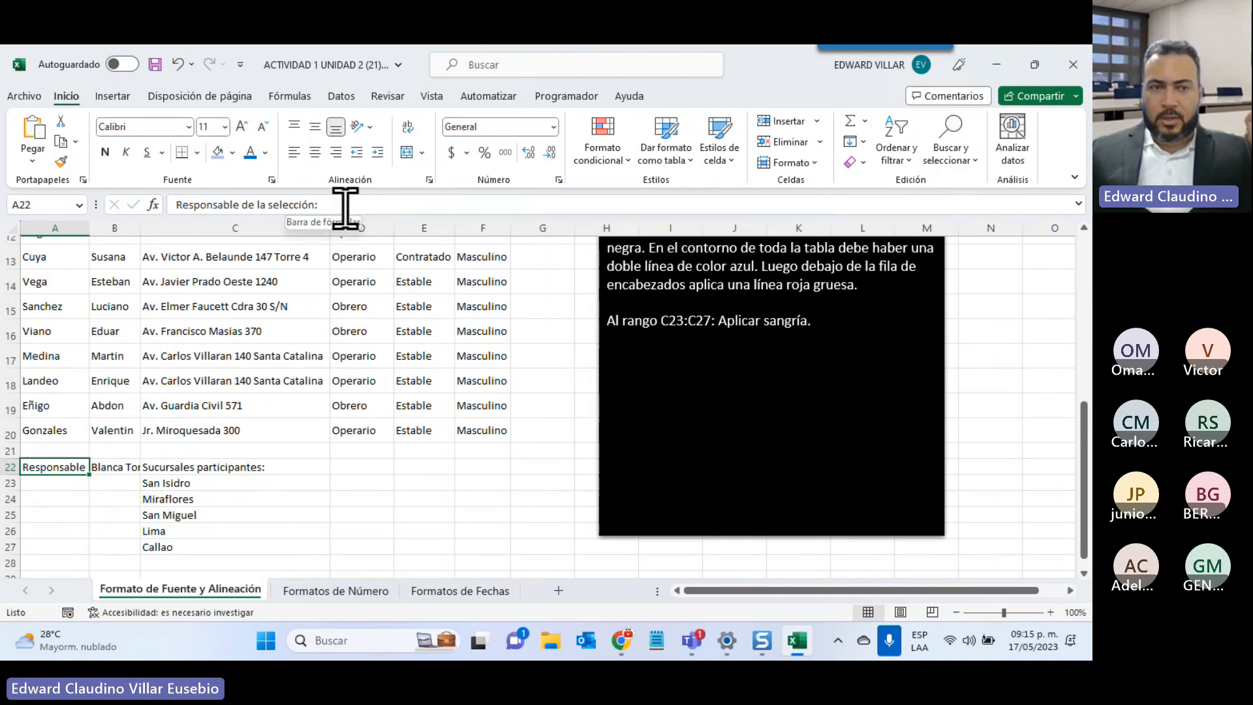
left_click(108, 466)
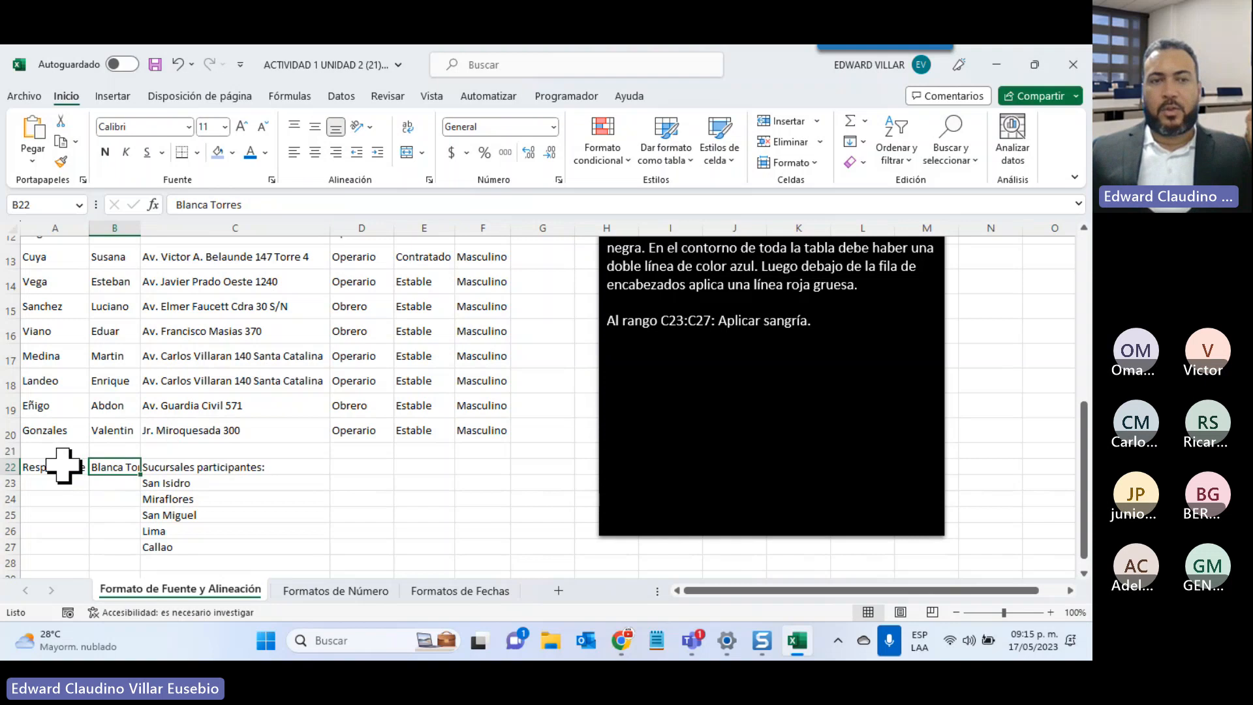
left_click_drag(64, 466, 99, 466)
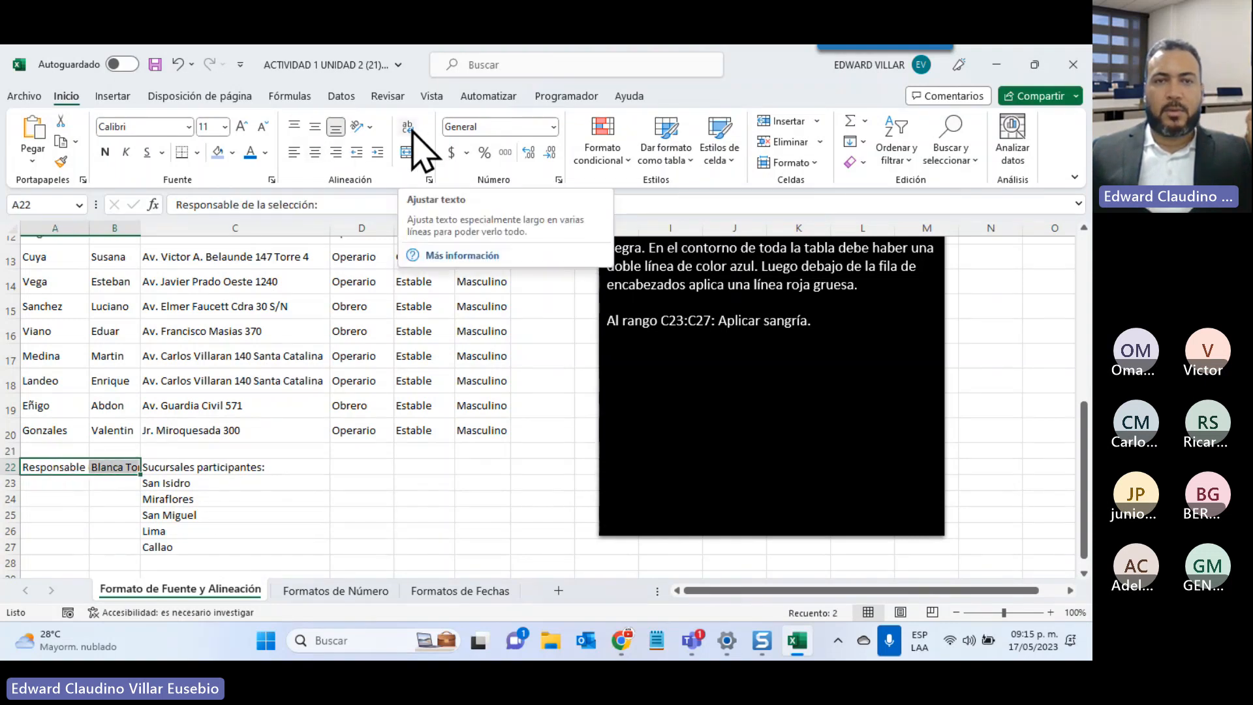
left_click(411, 129)
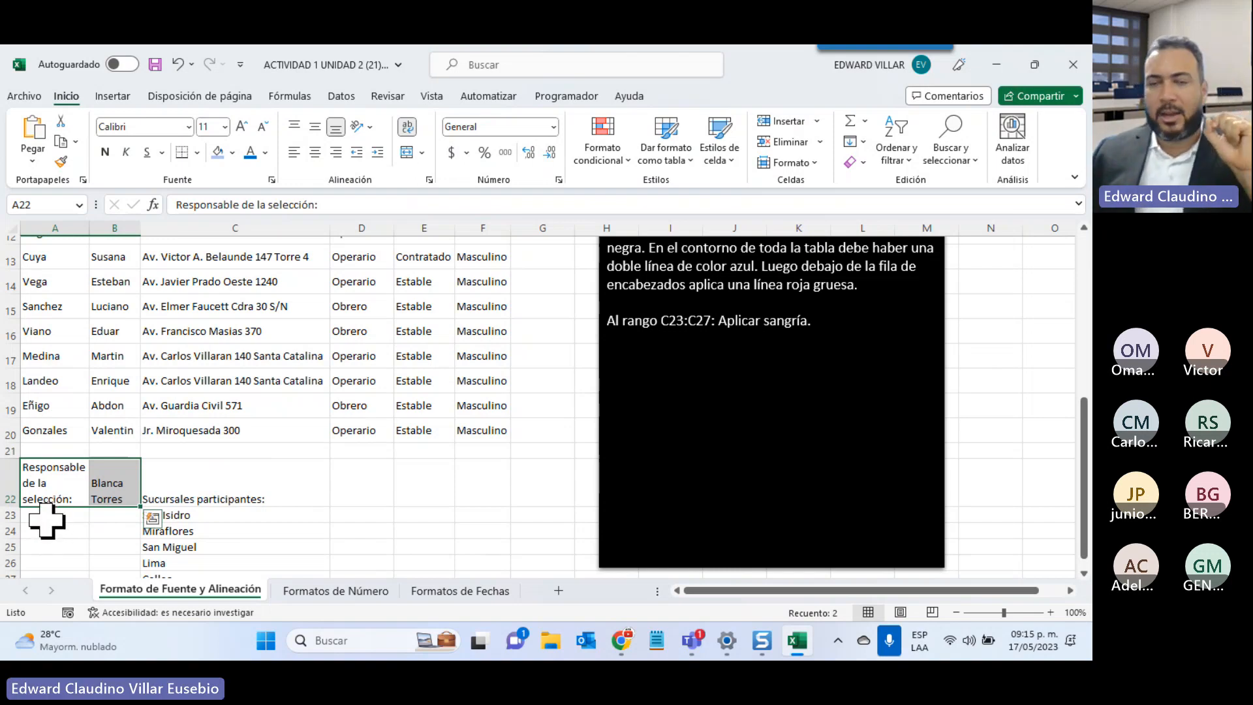
Check the sheet in the File > Print preview and return to the worksheet
left_click(23, 97)
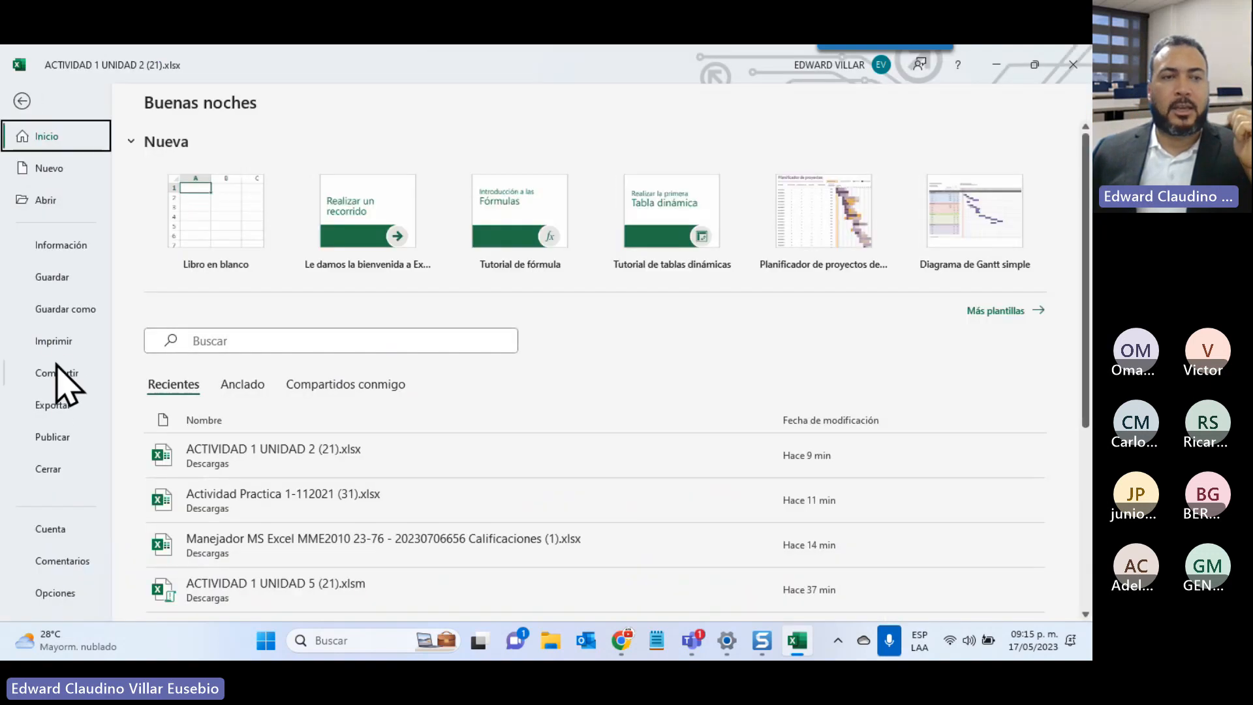
left_click(57, 340)
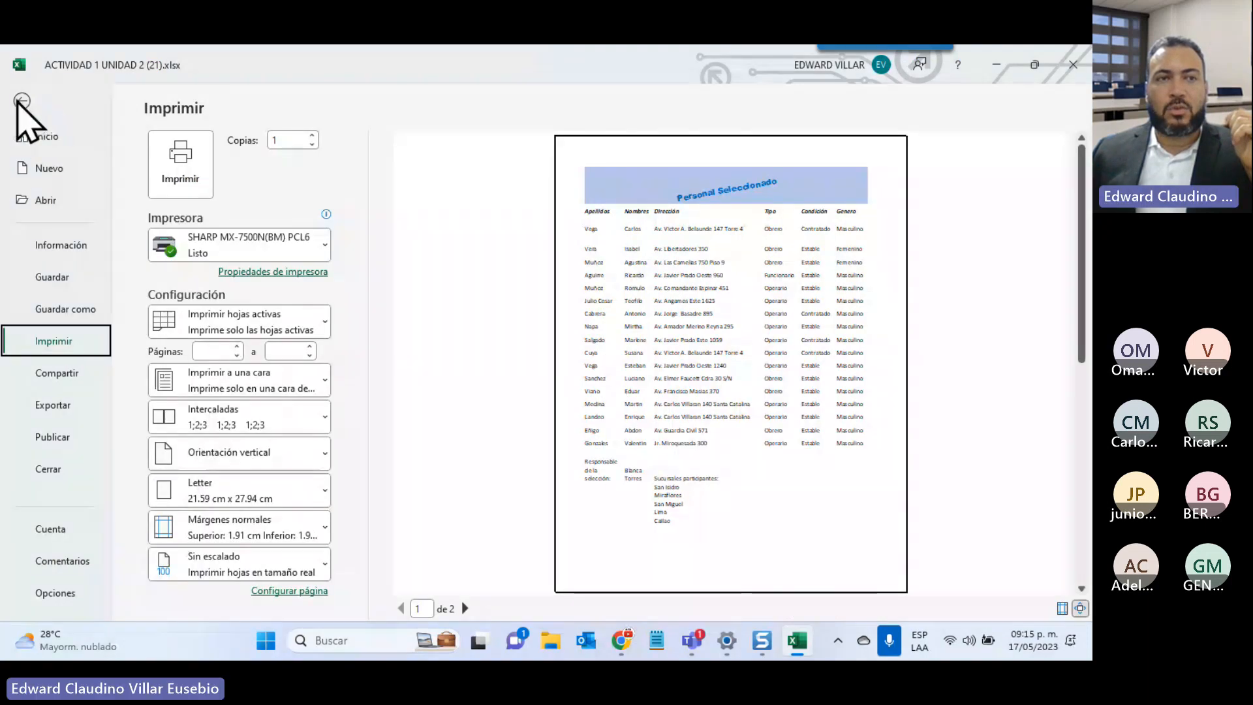
left_click(22, 100)
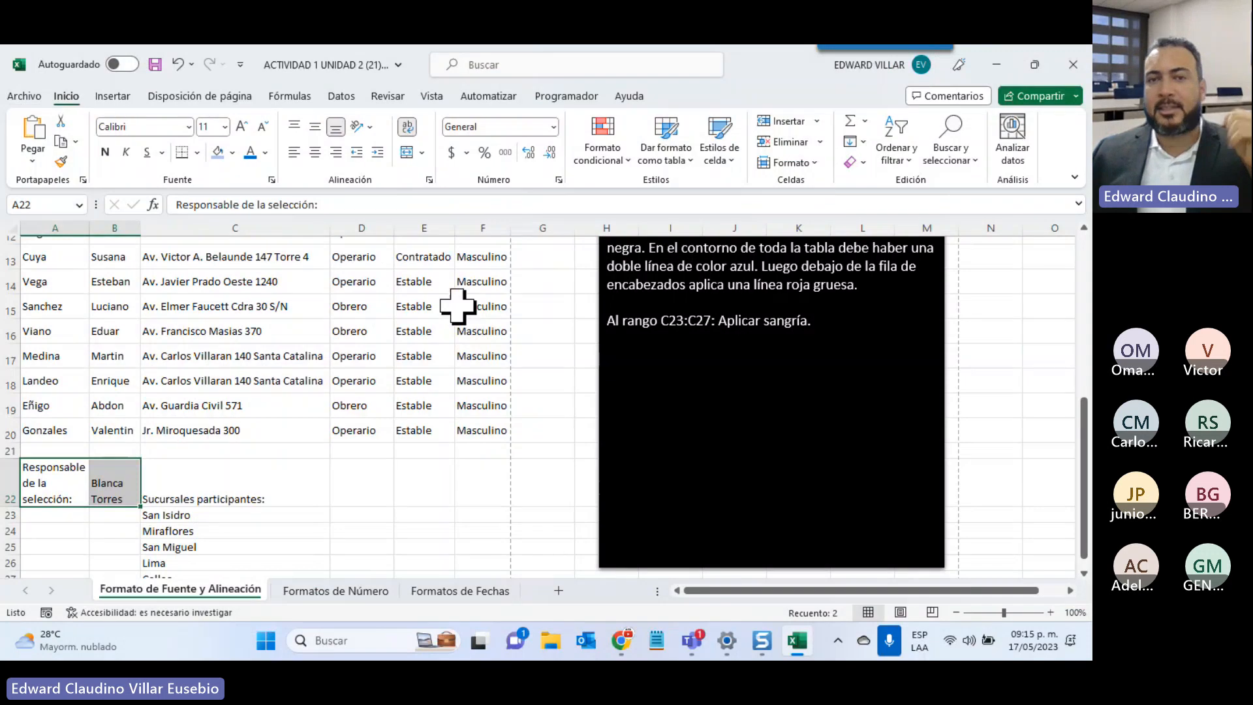
Widen column A, then narrow it back to fit the wrapped A22 label
scroll(450, 322, "up", 4)
scroll(442, 336, "down", 2)
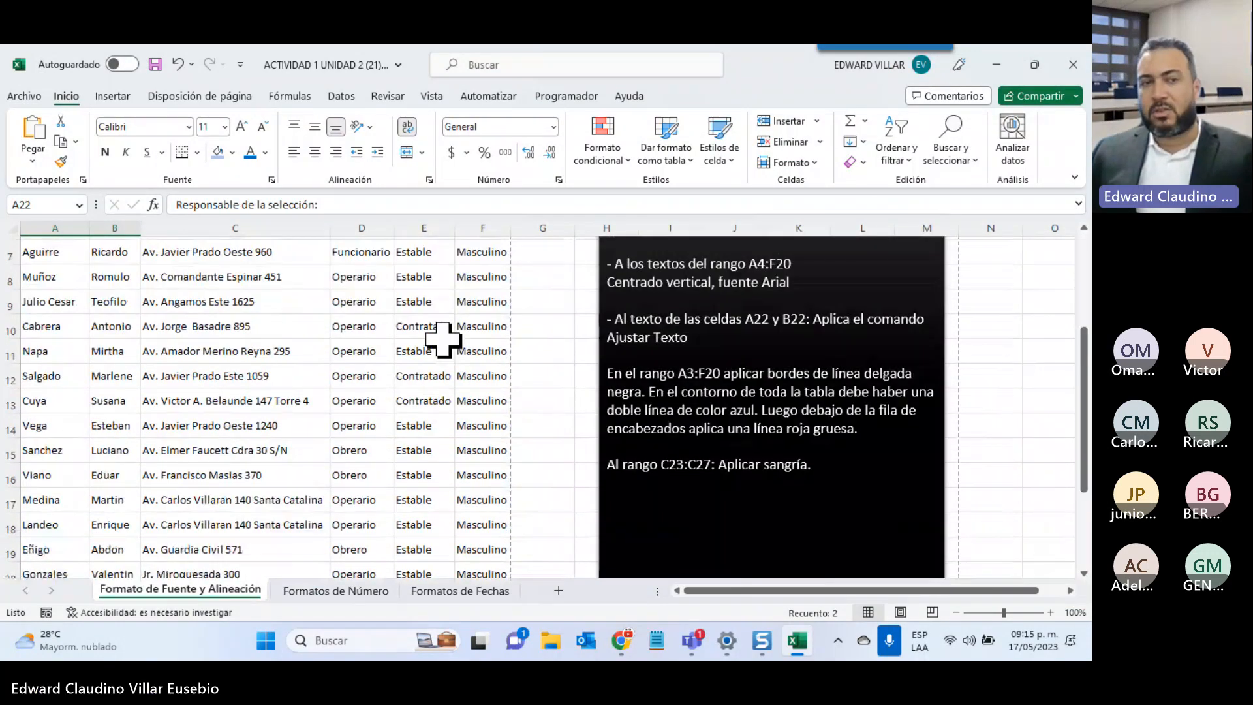
scroll(441, 339, "down", 2)
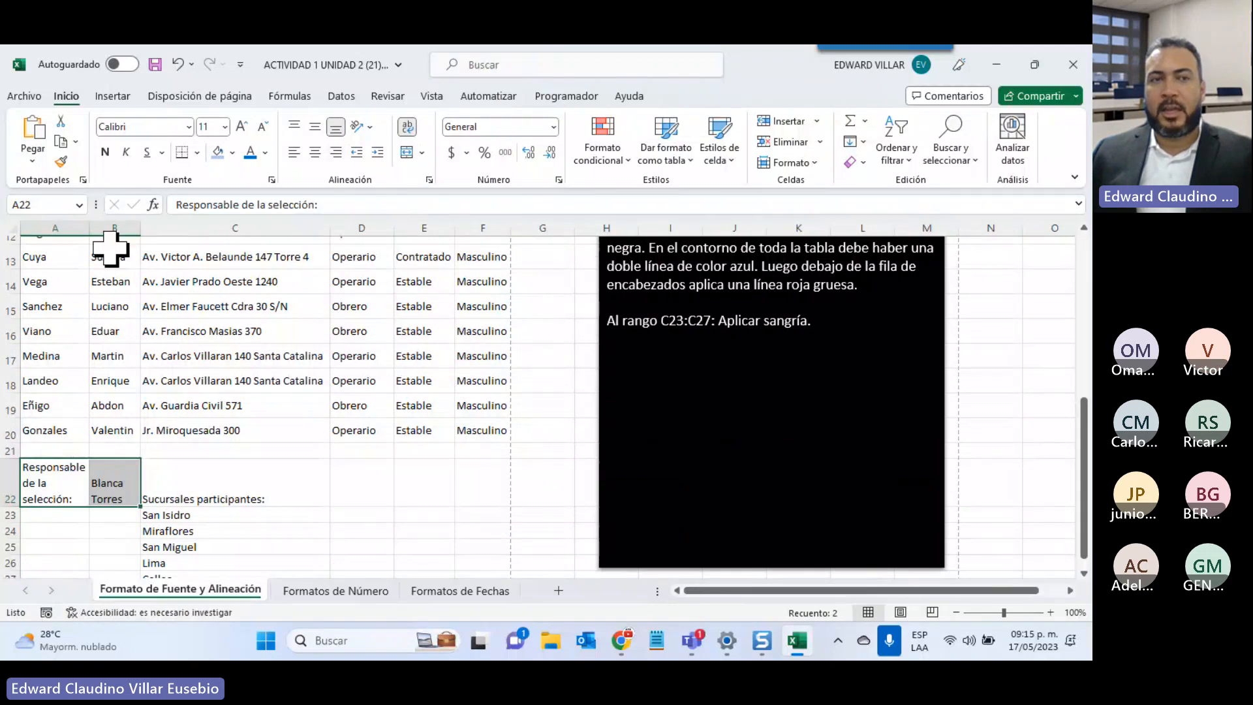
left_click_drag(90, 227, 197, 228)
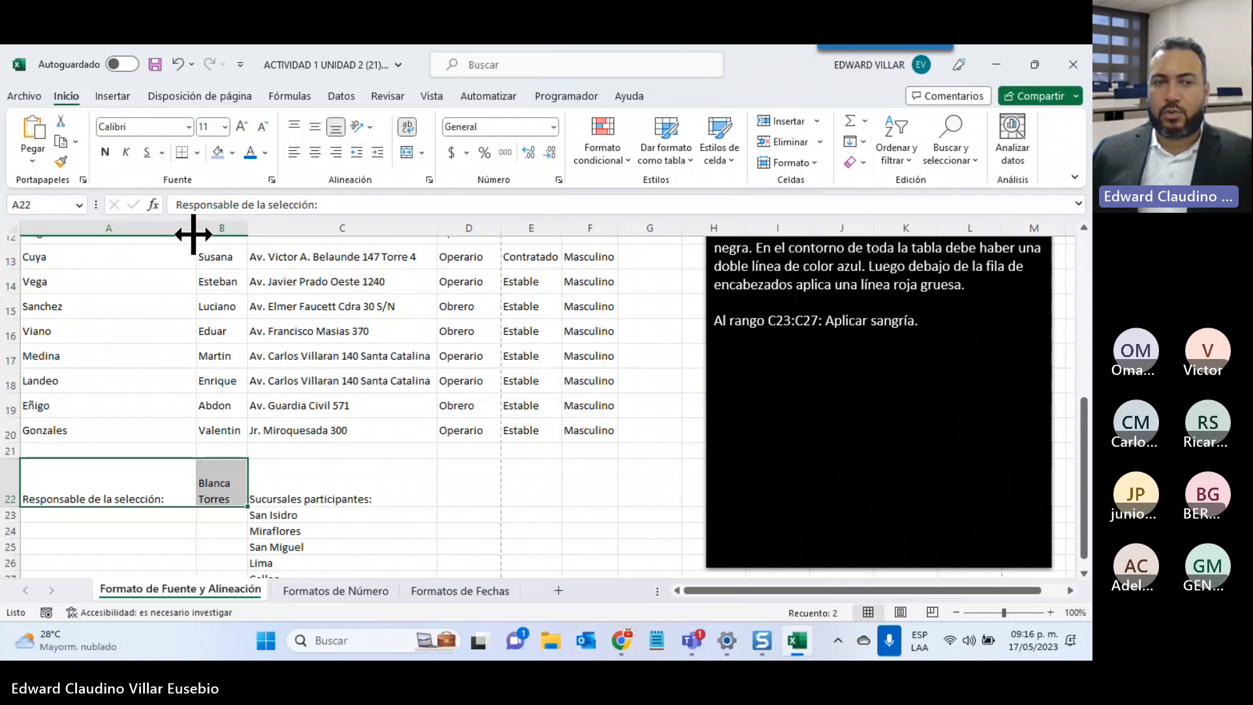
left_click_drag(193, 234, 80, 234)
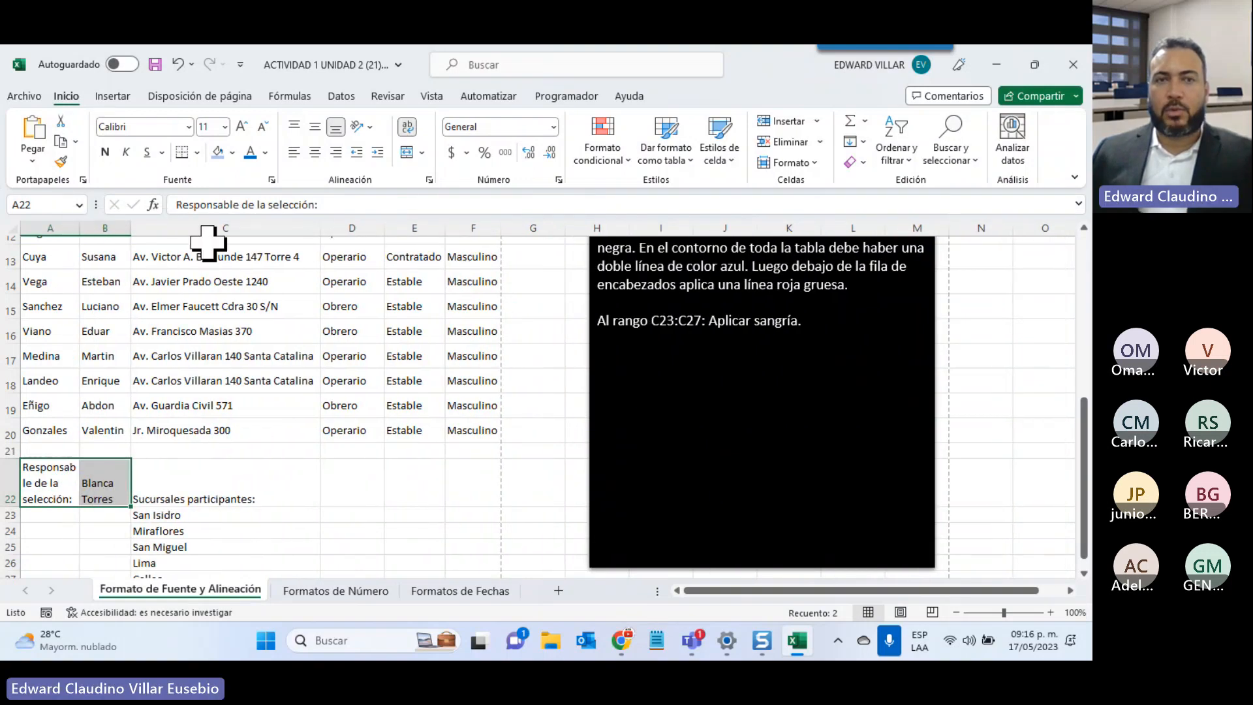
scroll(291, 467, "down", 2)
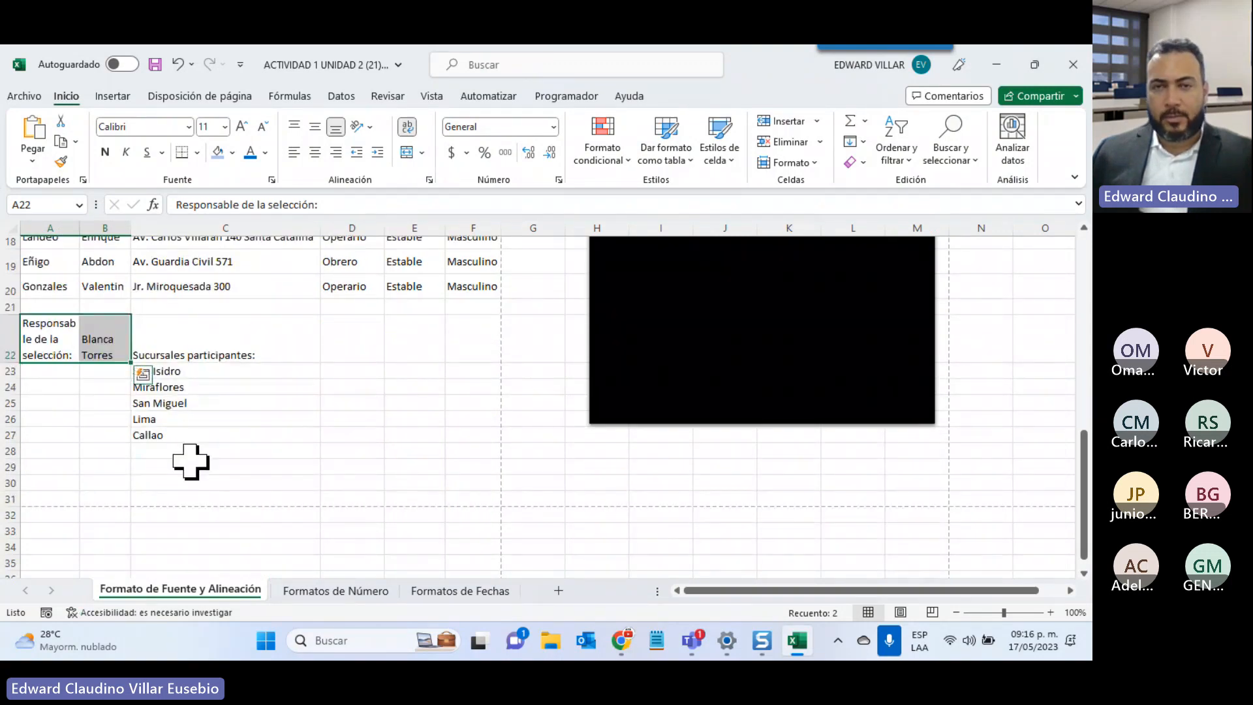
scroll(190, 462, "up", 2)
scroll(190, 462, "up", 2)
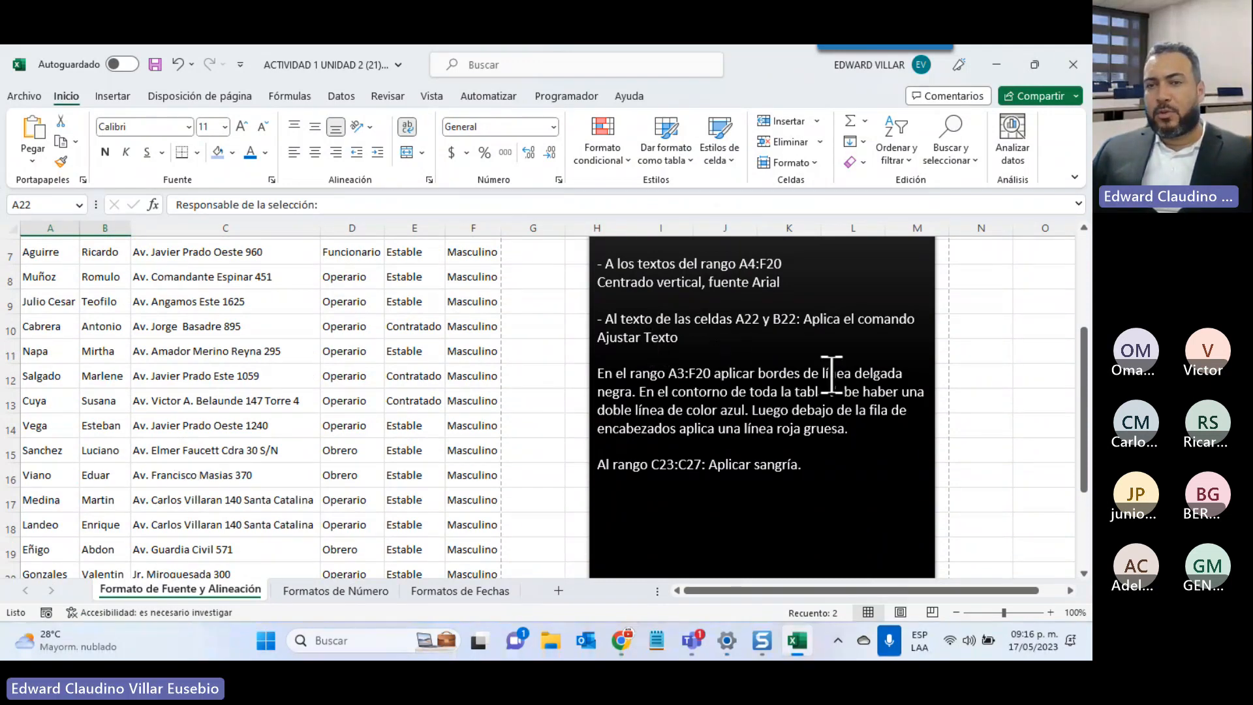
Apply All Borders to the staff table range A3:F20
double_click(672, 374)
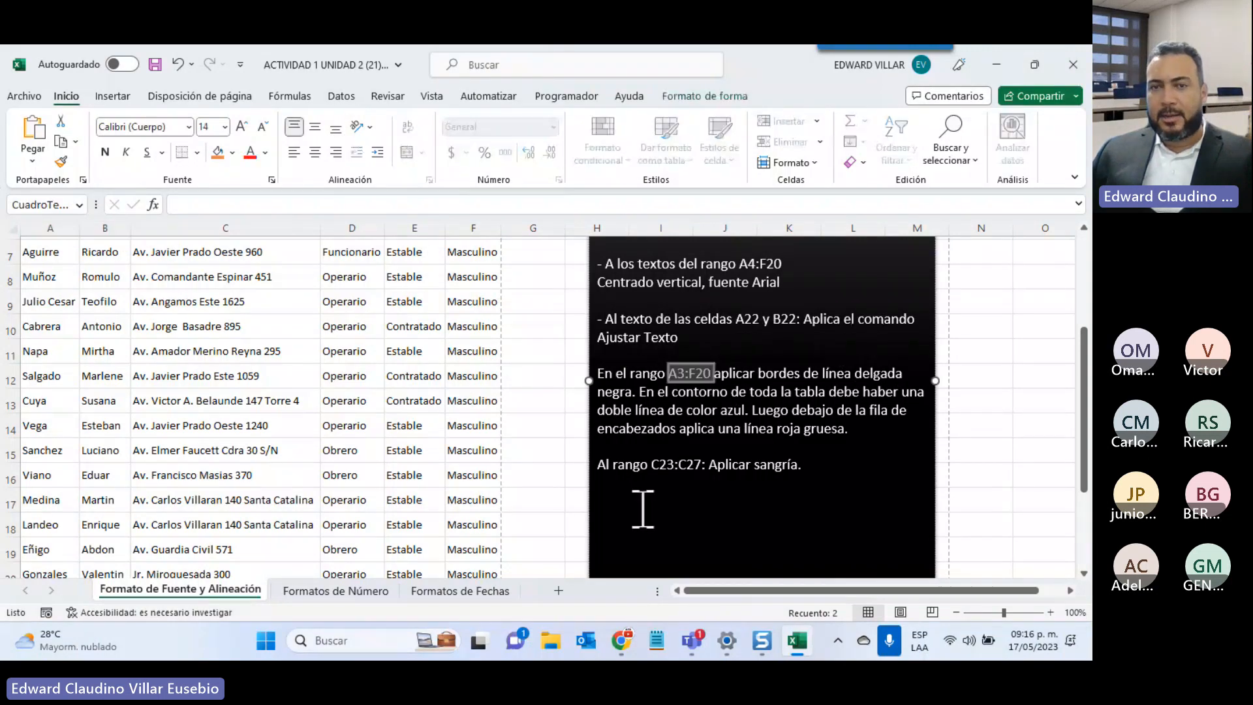
scroll(643, 509, "up", 3)
scroll(48, 269, "down", 1)
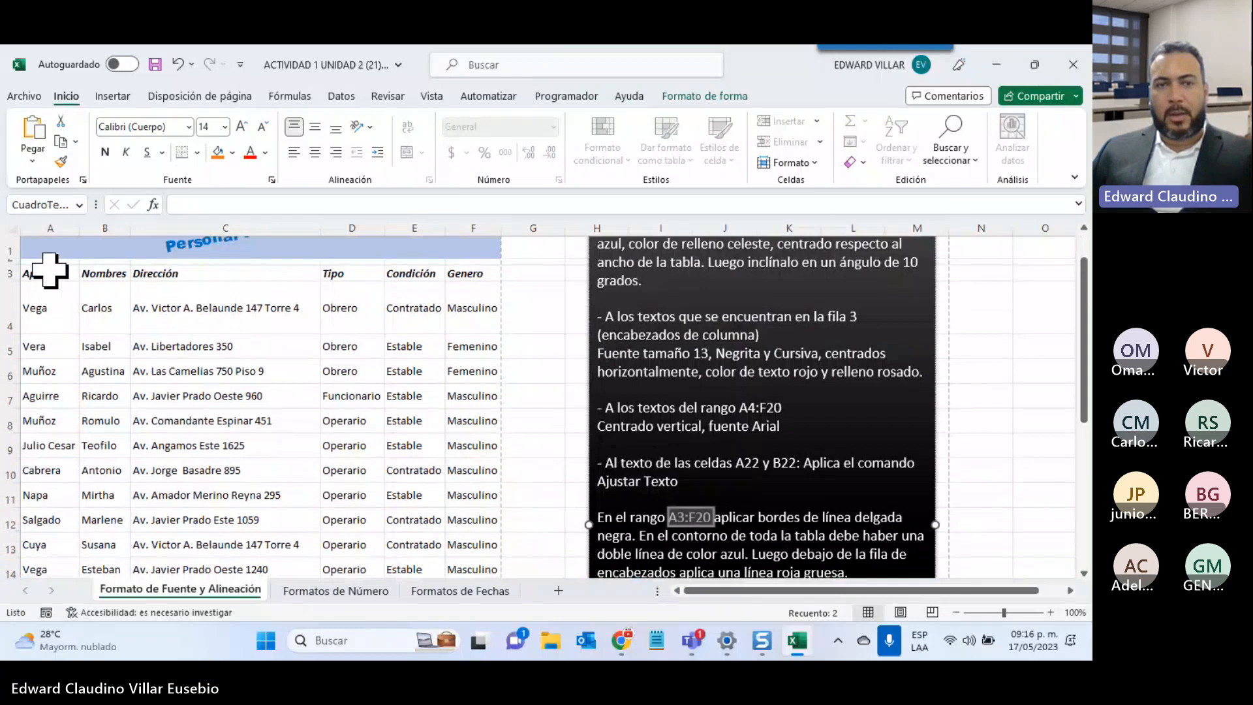
left_click_drag(49, 270, 447, 637)
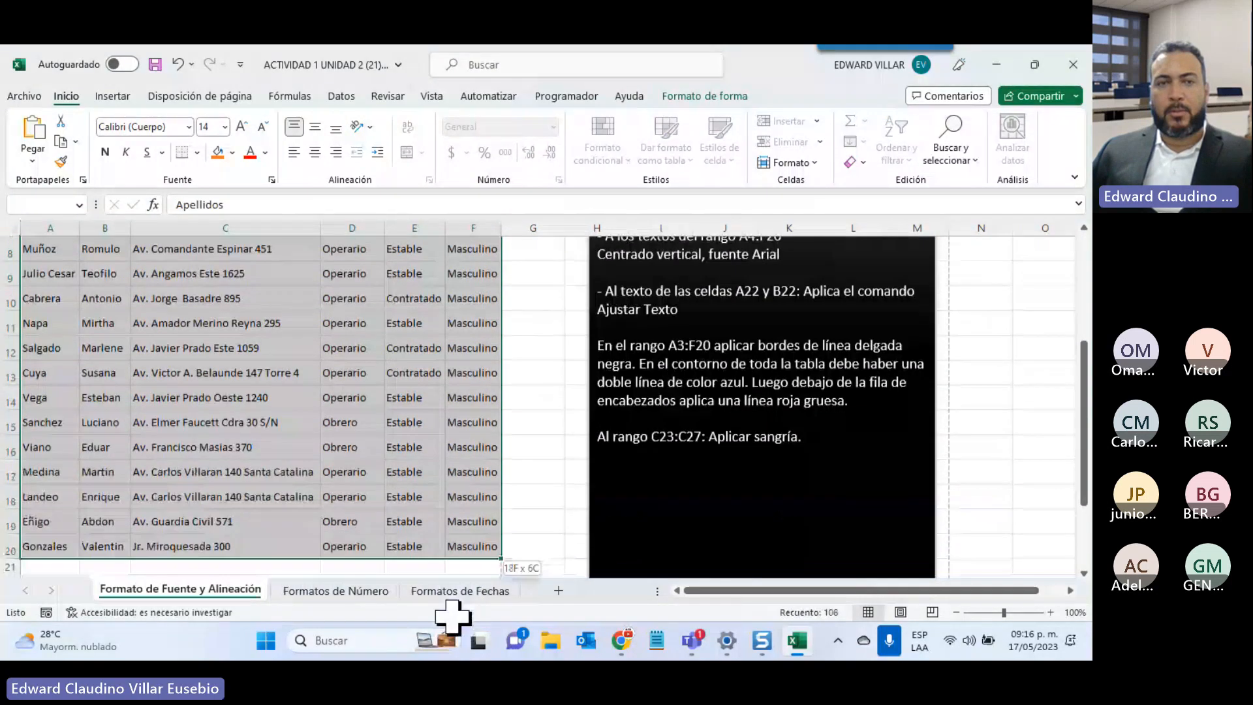
left_click(196, 152)
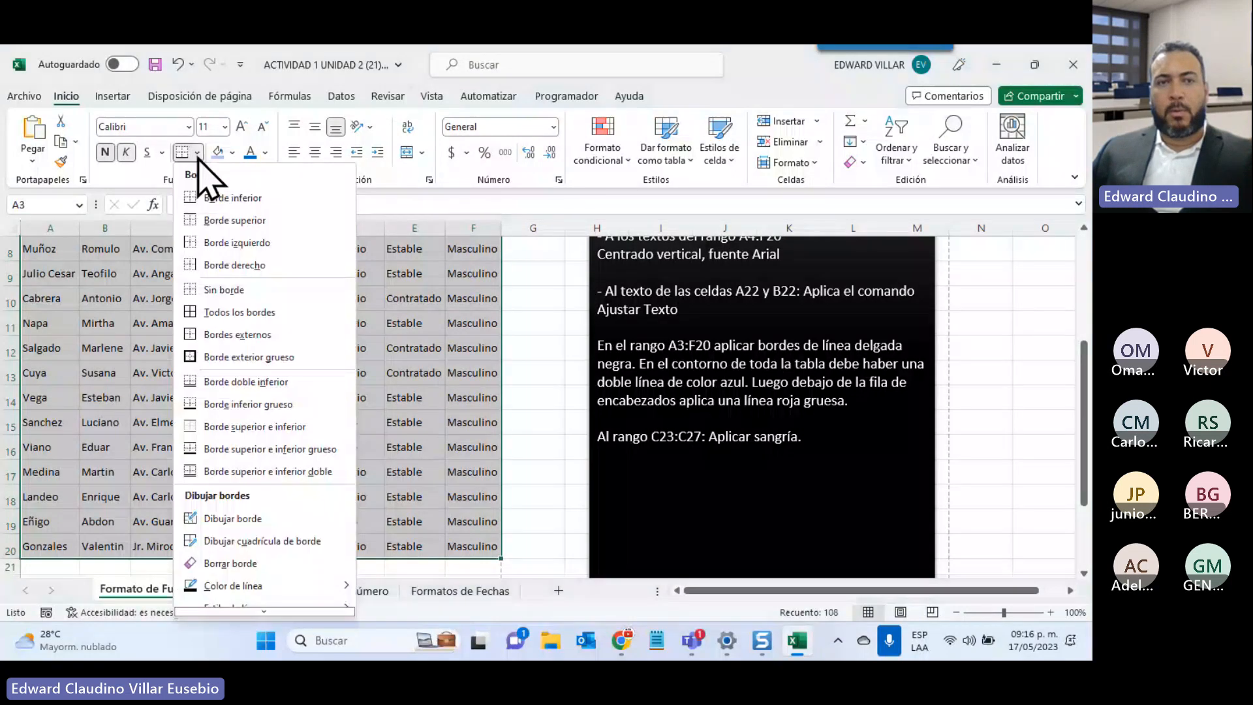
left_click(230, 314)
Preview the bordered table in Print view, then go back to the sheet
scroll(347, 352, "up", 3)
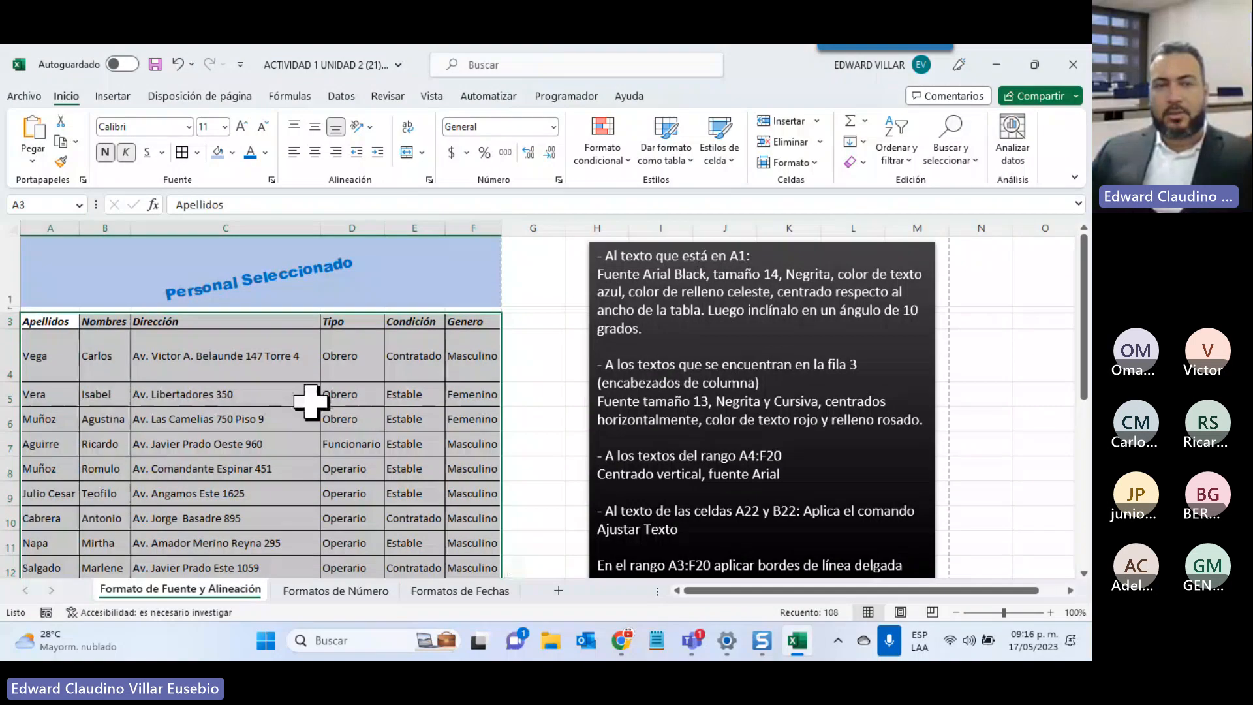
left_click(24, 96)
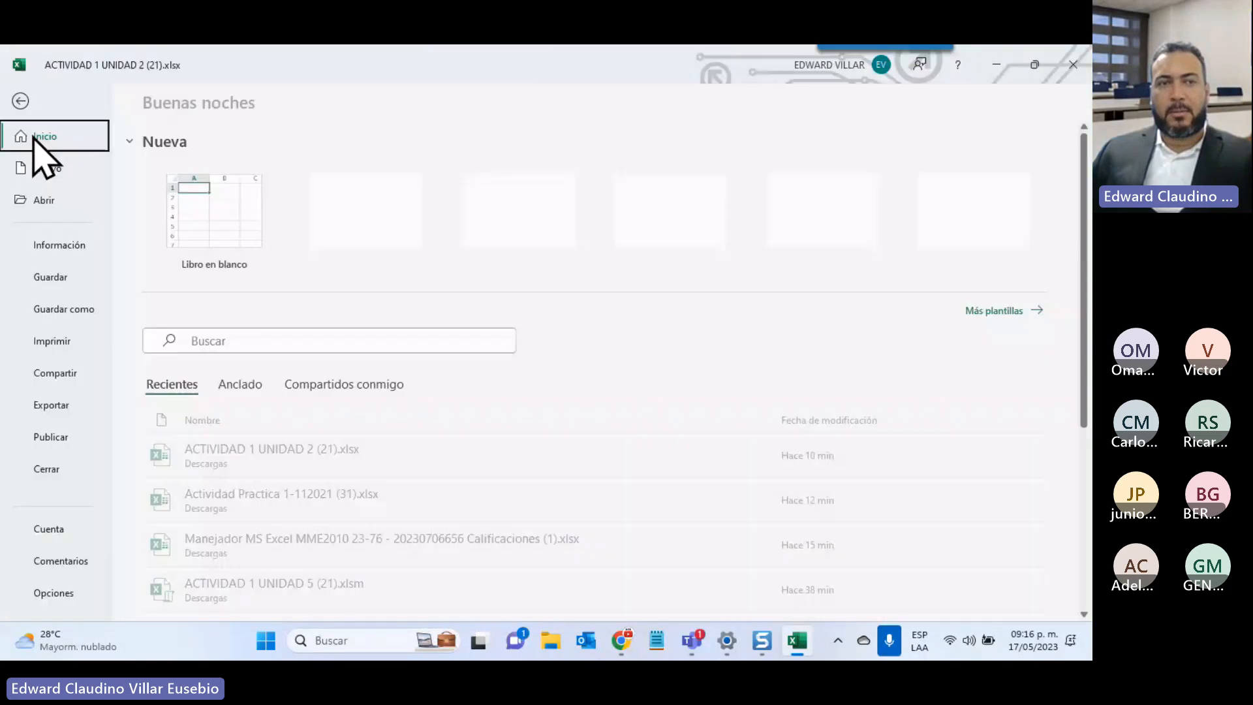
left_click(75, 345)
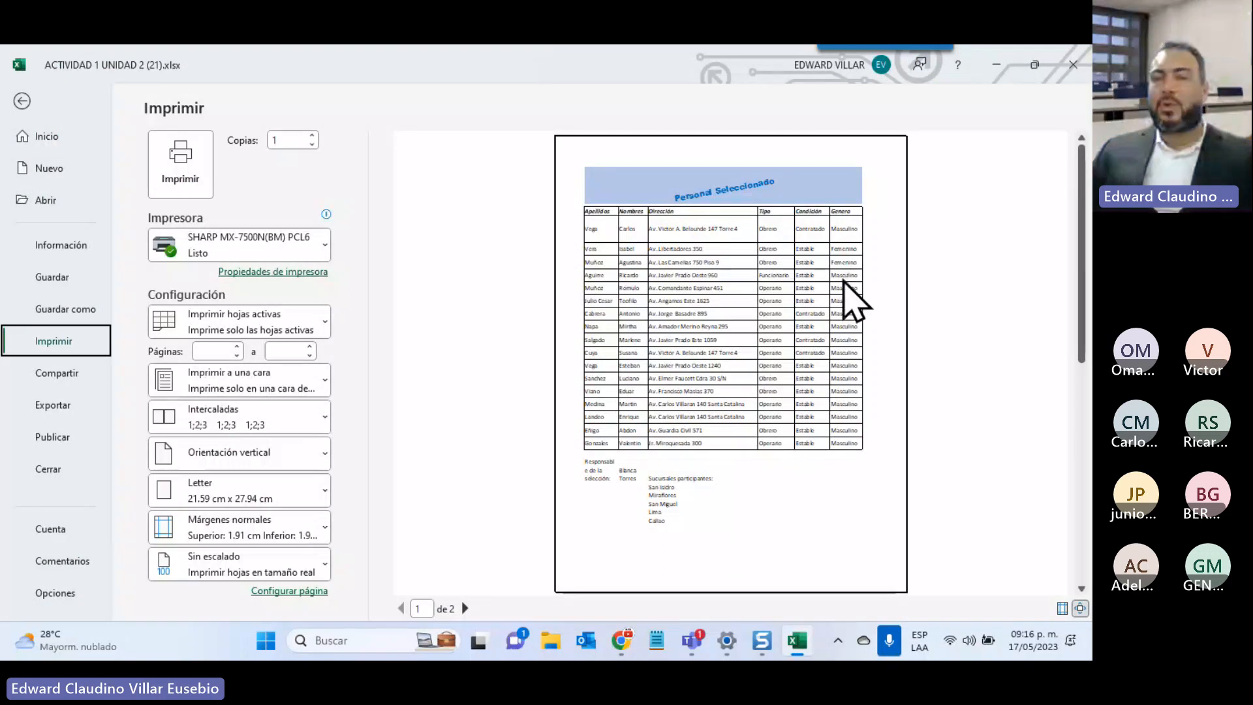
left_click(22, 101)
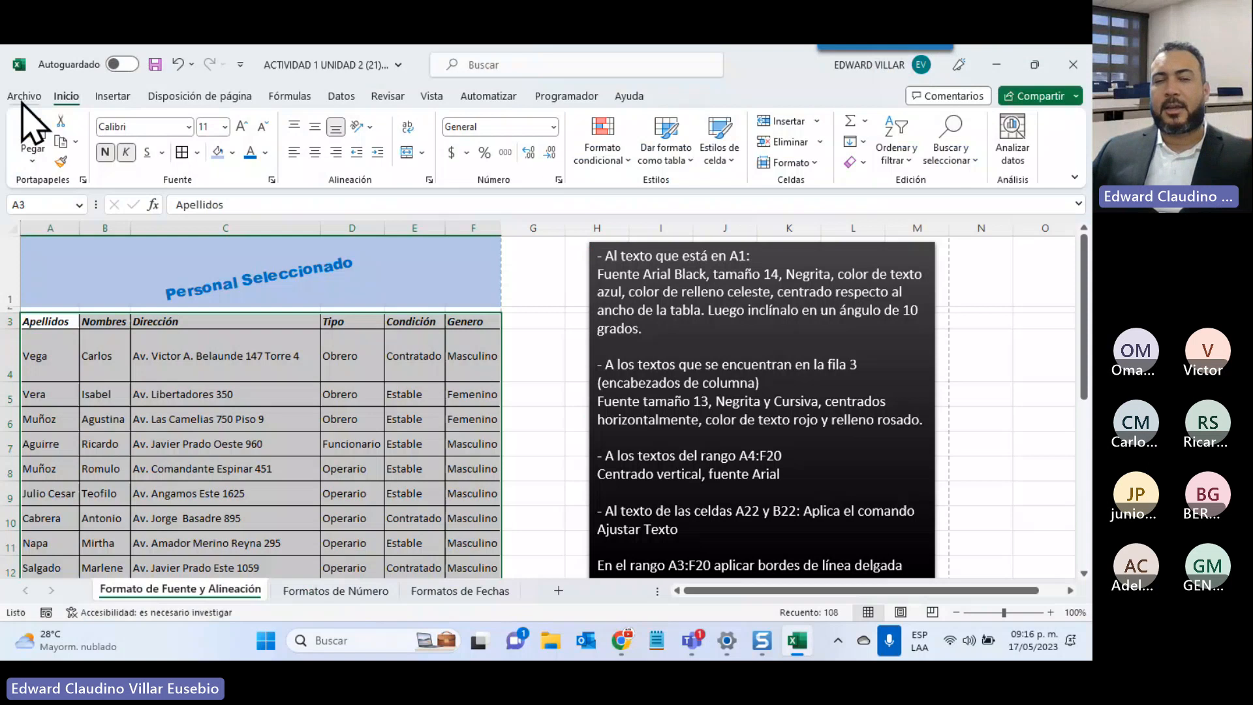
Set a dark blue Outline border on A3:F20 through More Borders
scroll(548, 480, "down", 1)
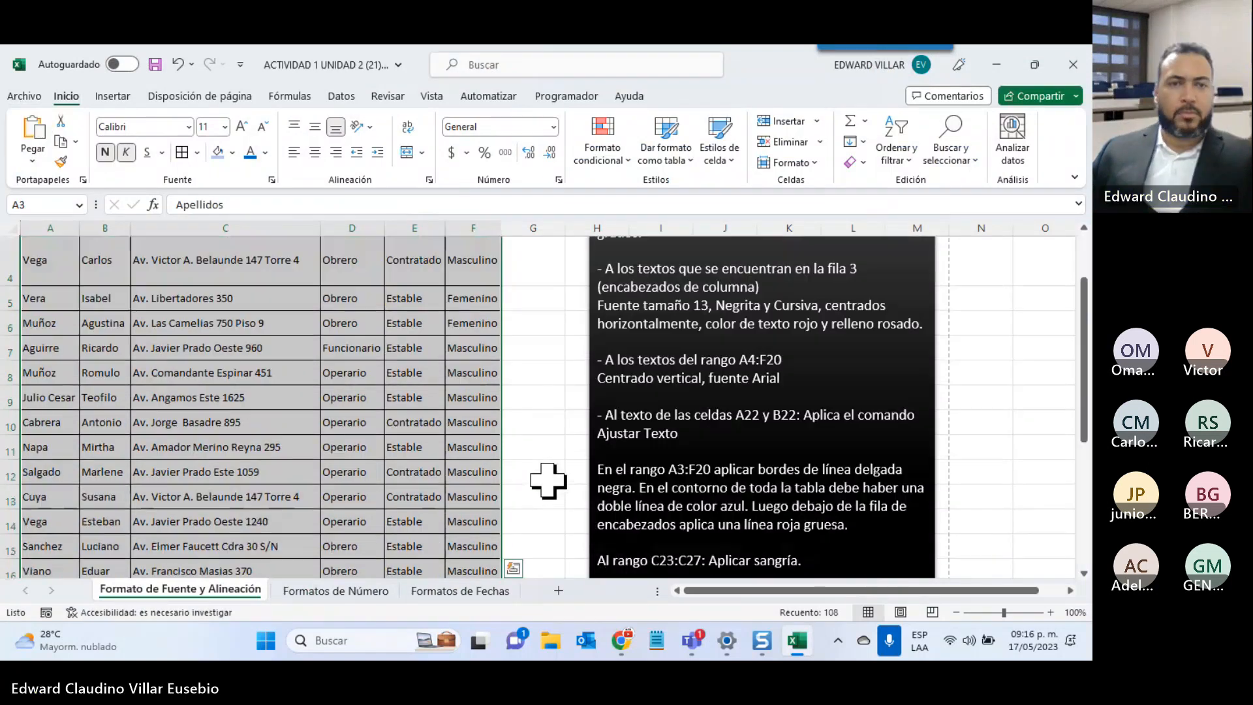
scroll(548, 480, "up", 1)
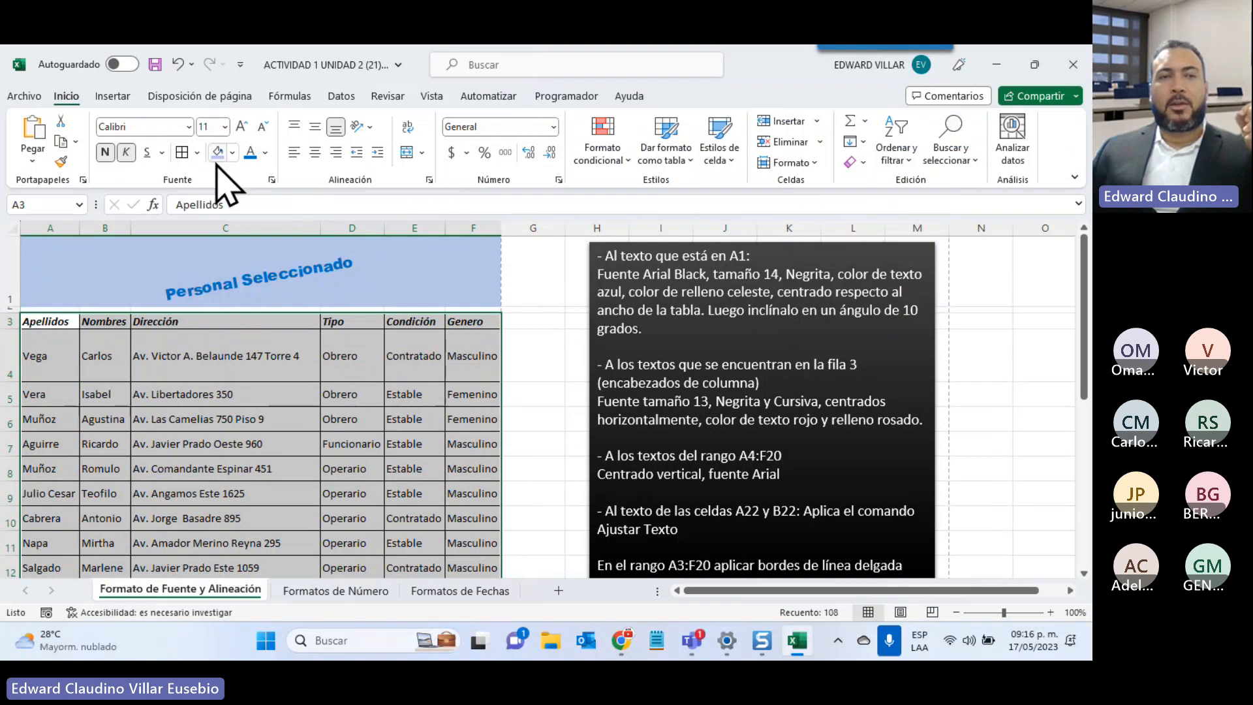
left_click(197, 152)
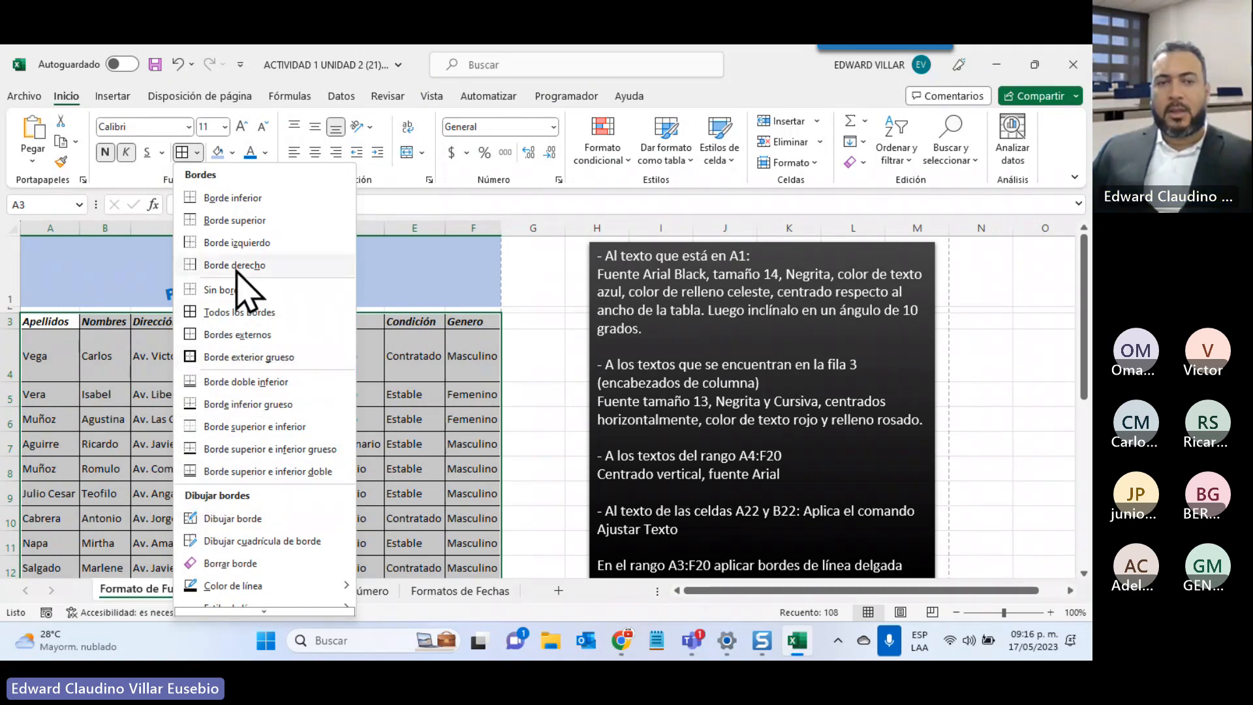
mouse_move(250, 612)
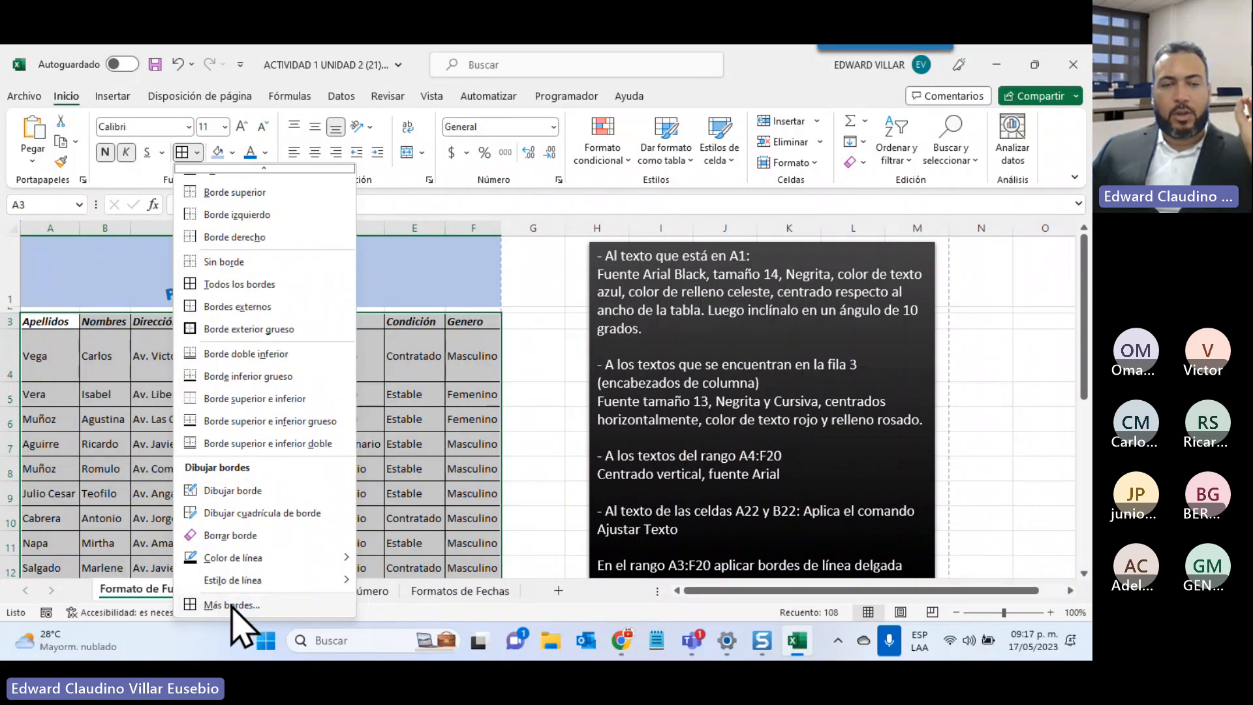
left_click(231, 605)
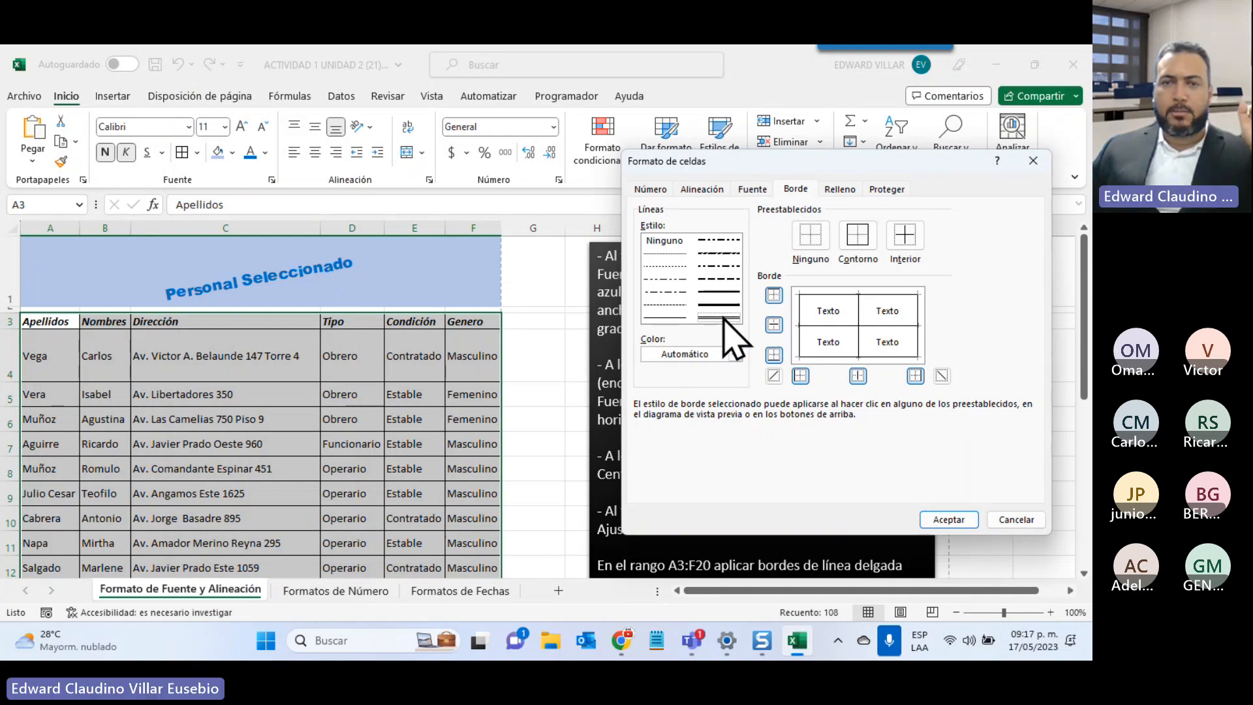
left_click(734, 354)
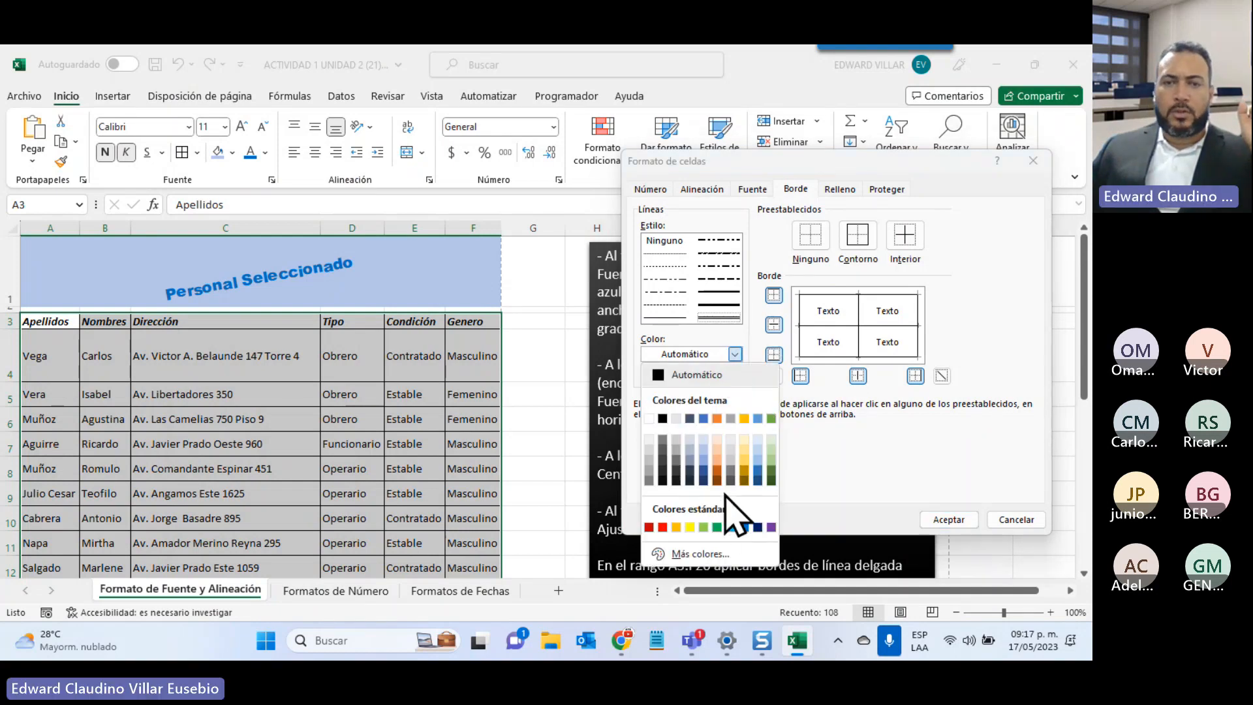
left_click(757, 527)
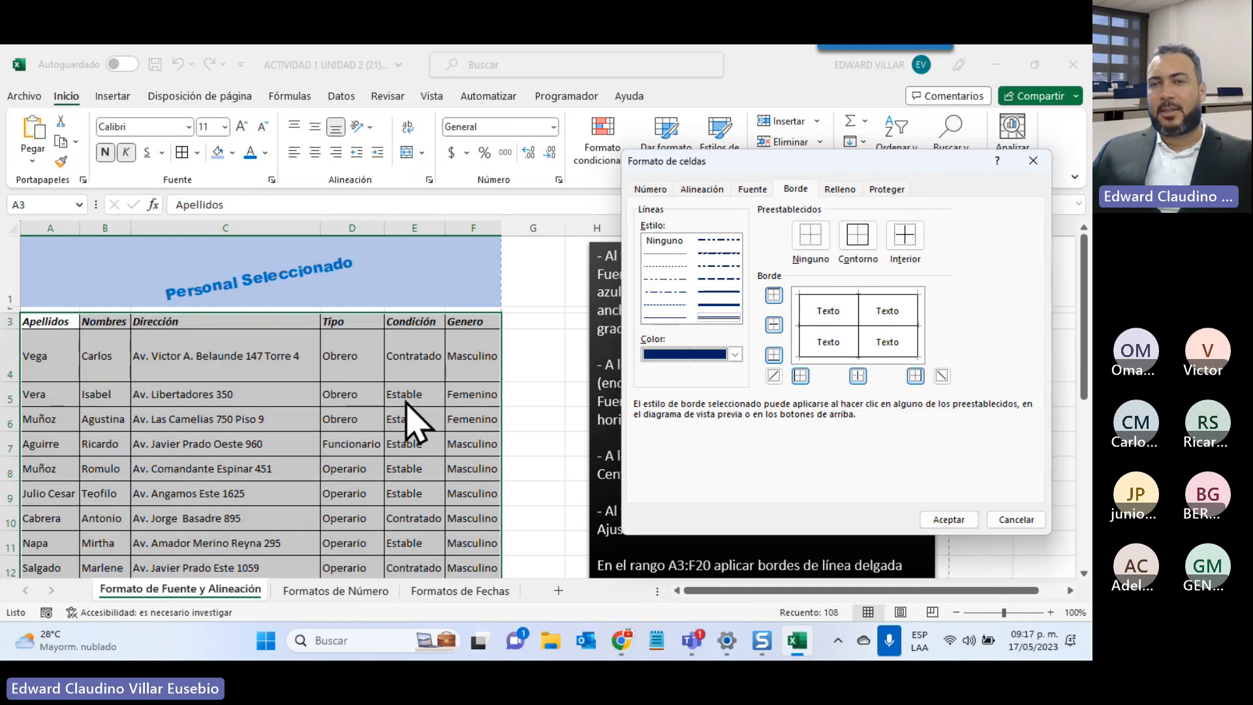
left_click(855, 243)
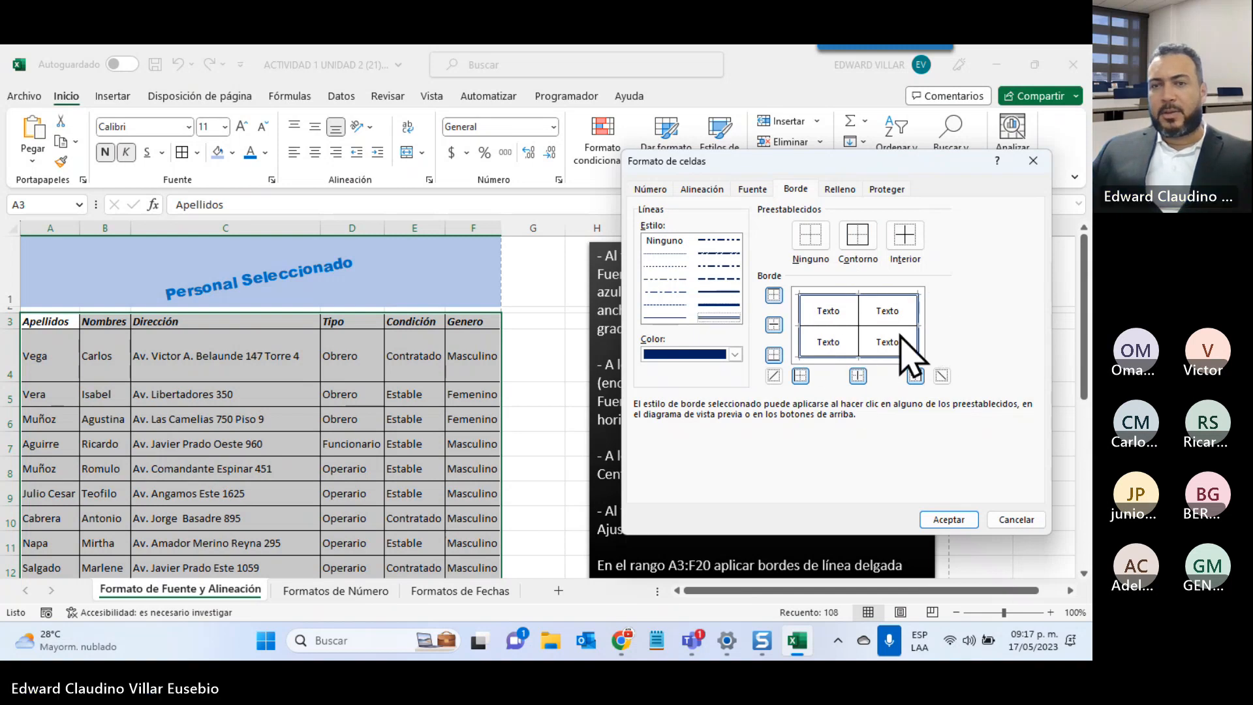
left_click(934, 520)
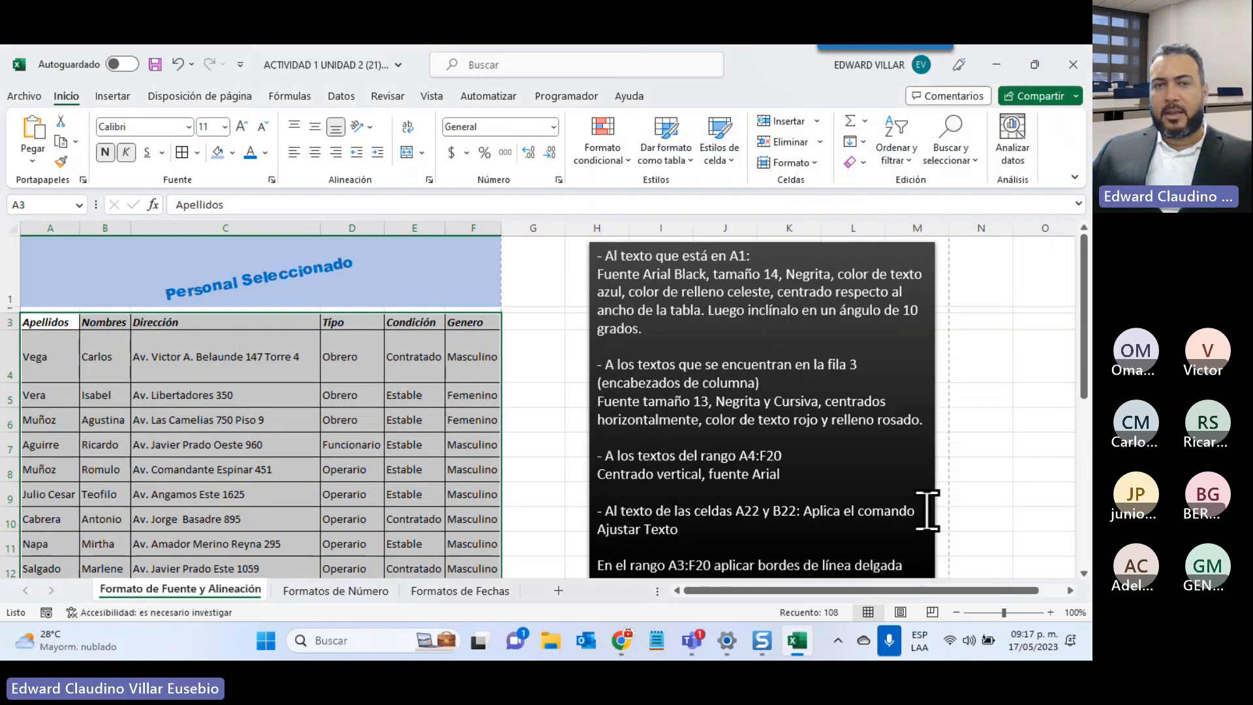
Add a red bottom border under the A3:F3 header row via More Borders
left_click(405, 395)
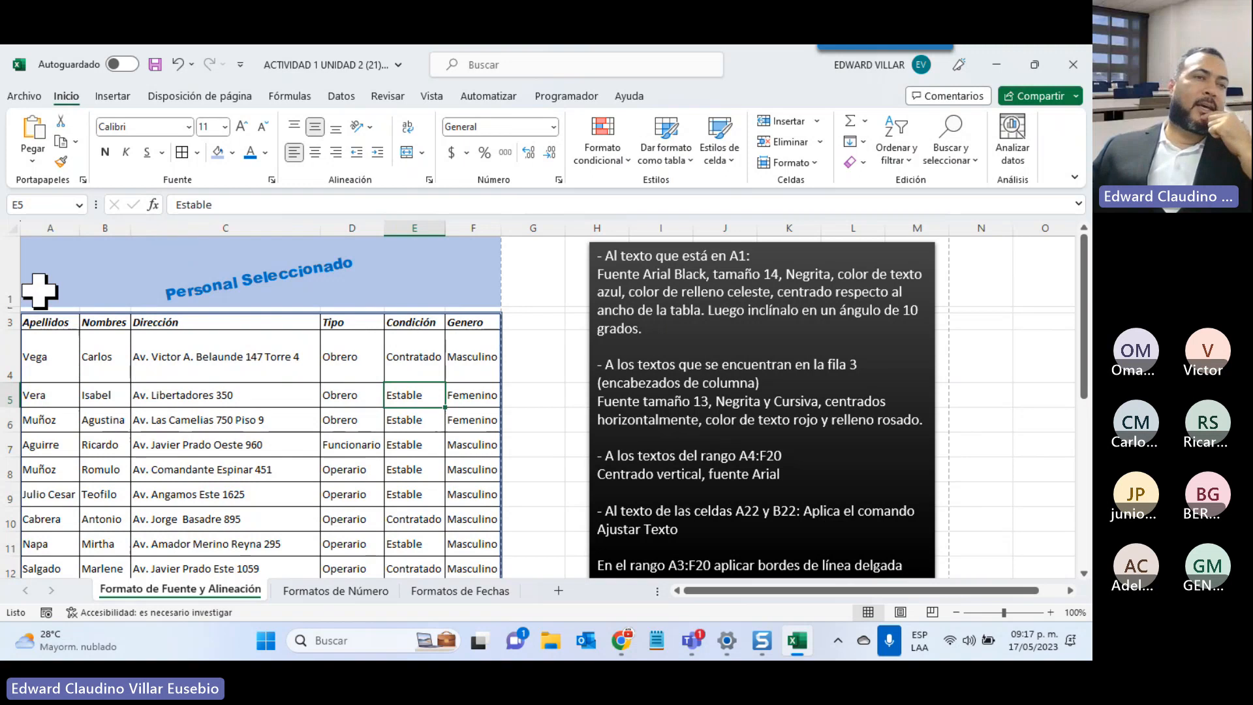
left_click_drag(36, 323, 476, 322)
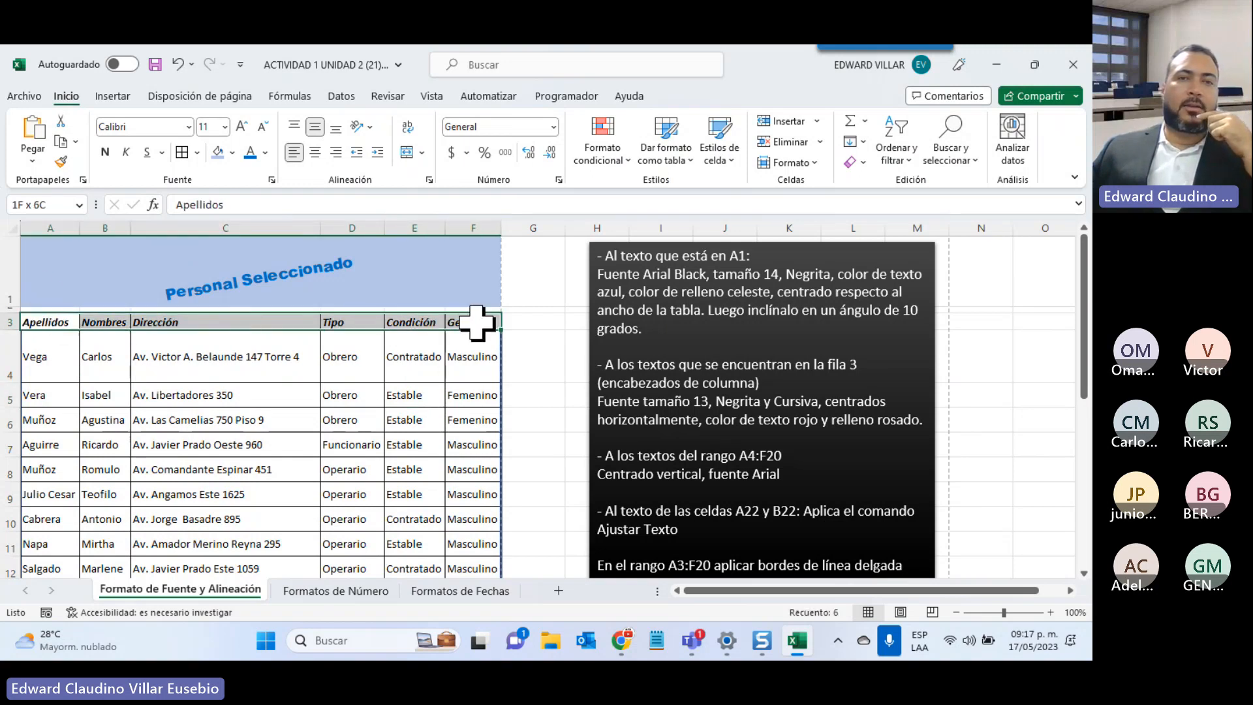
left_click(197, 158)
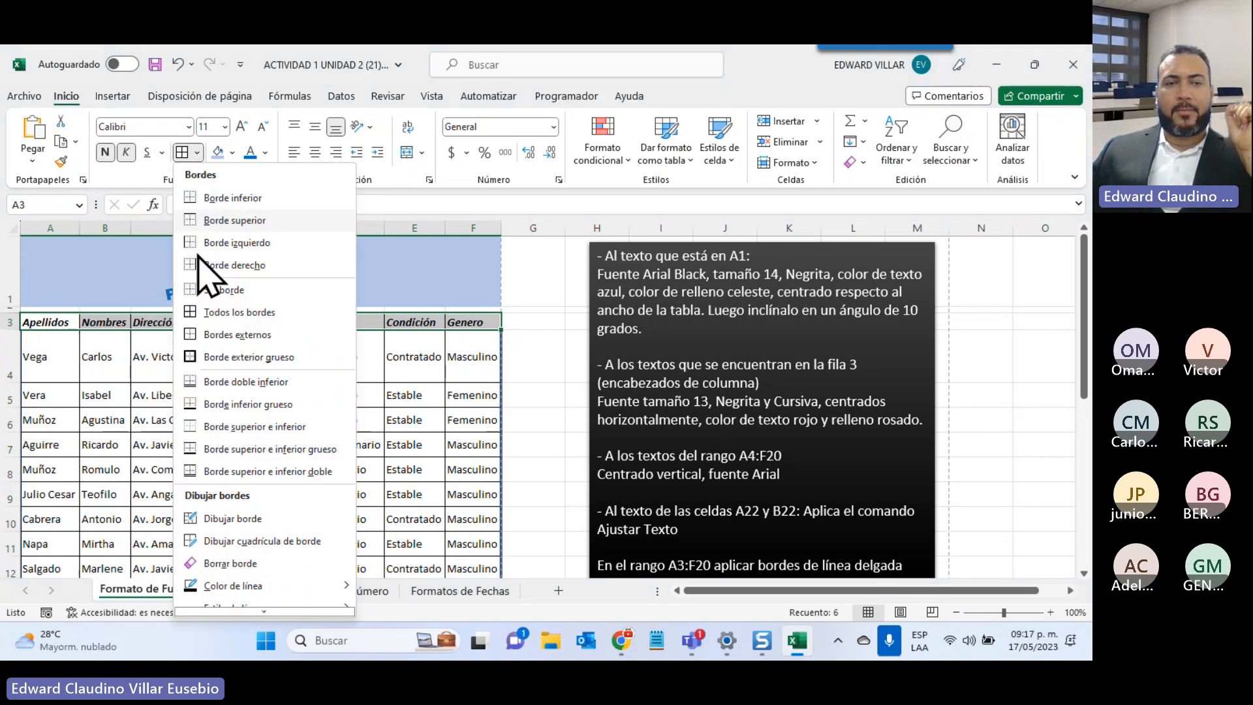
left_click(232, 605)
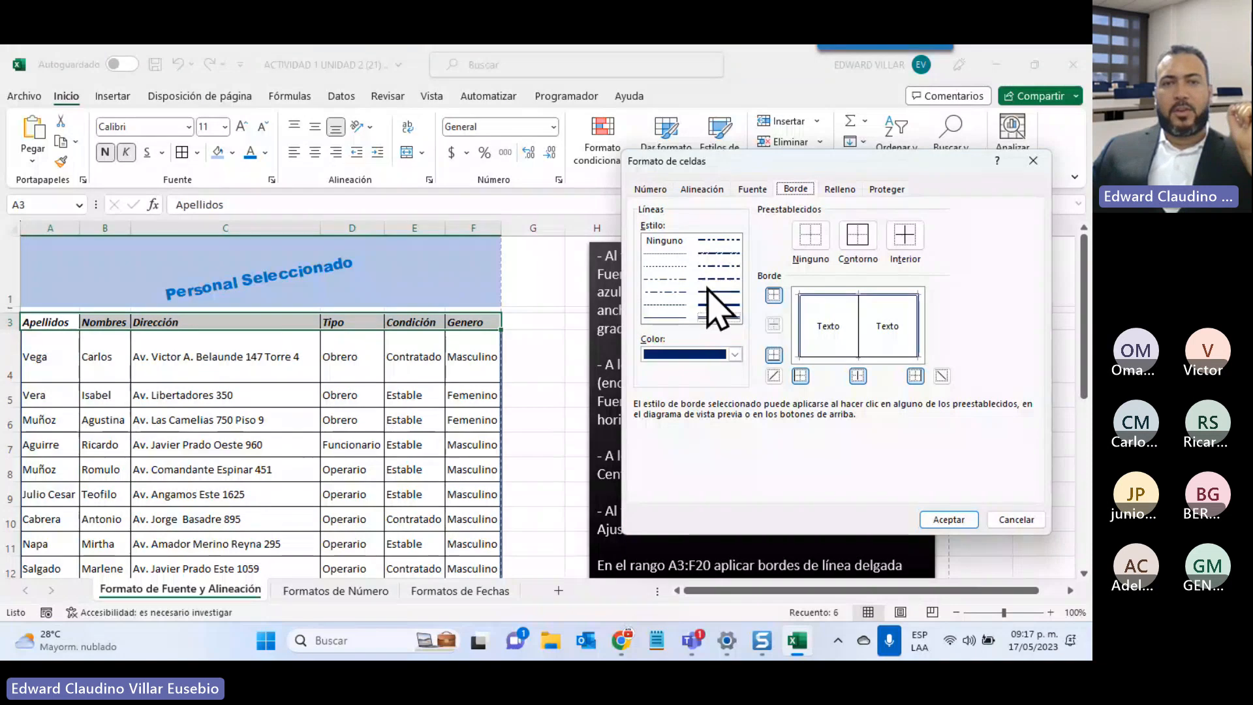
left_click(718, 354)
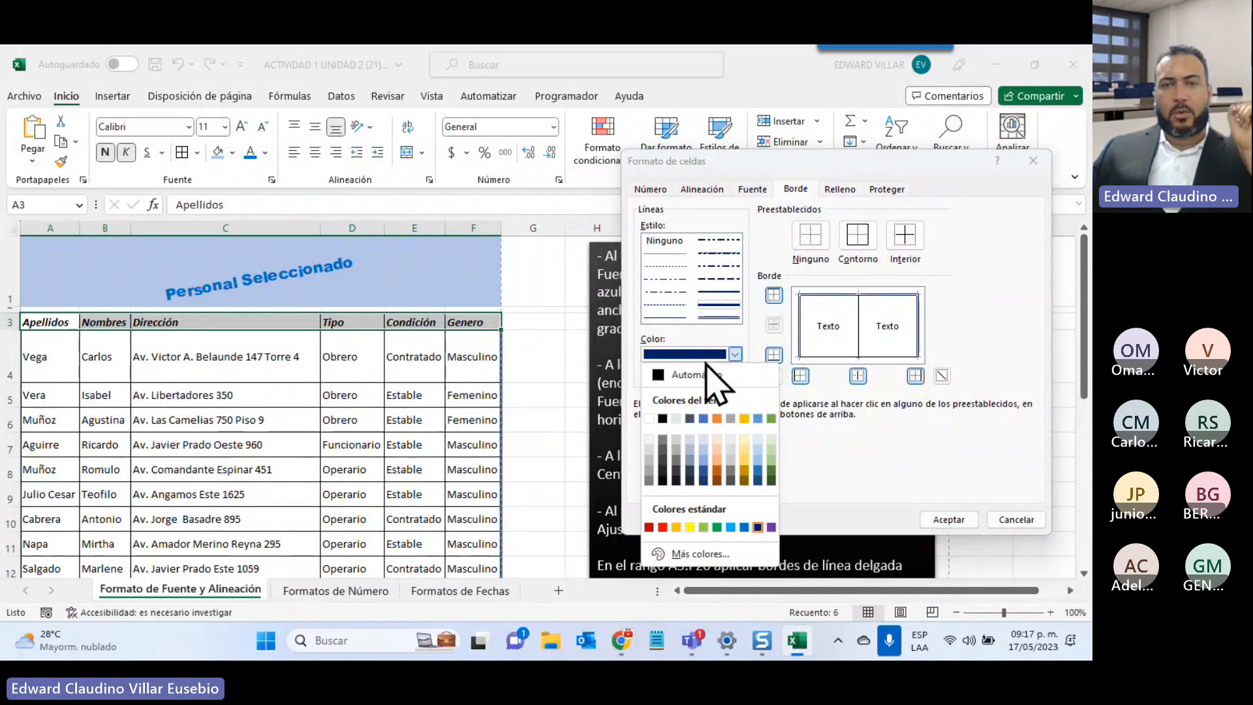
left_click(662, 528)
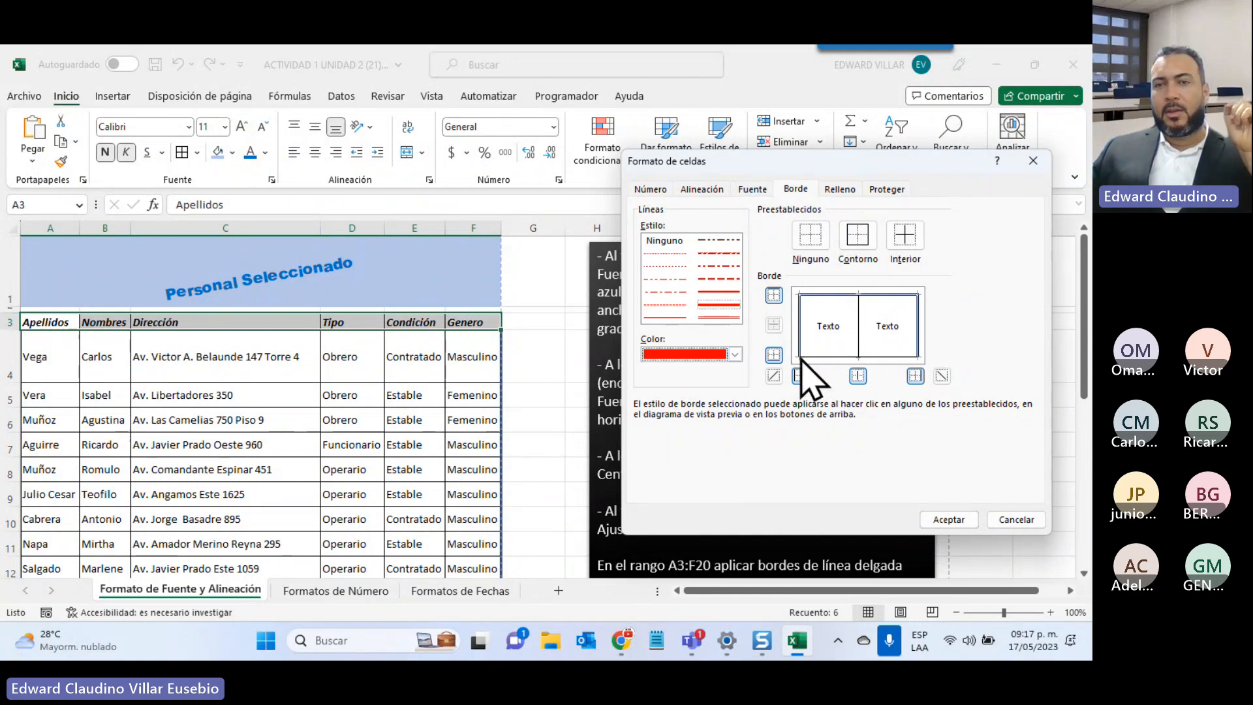
left_click(773, 354)
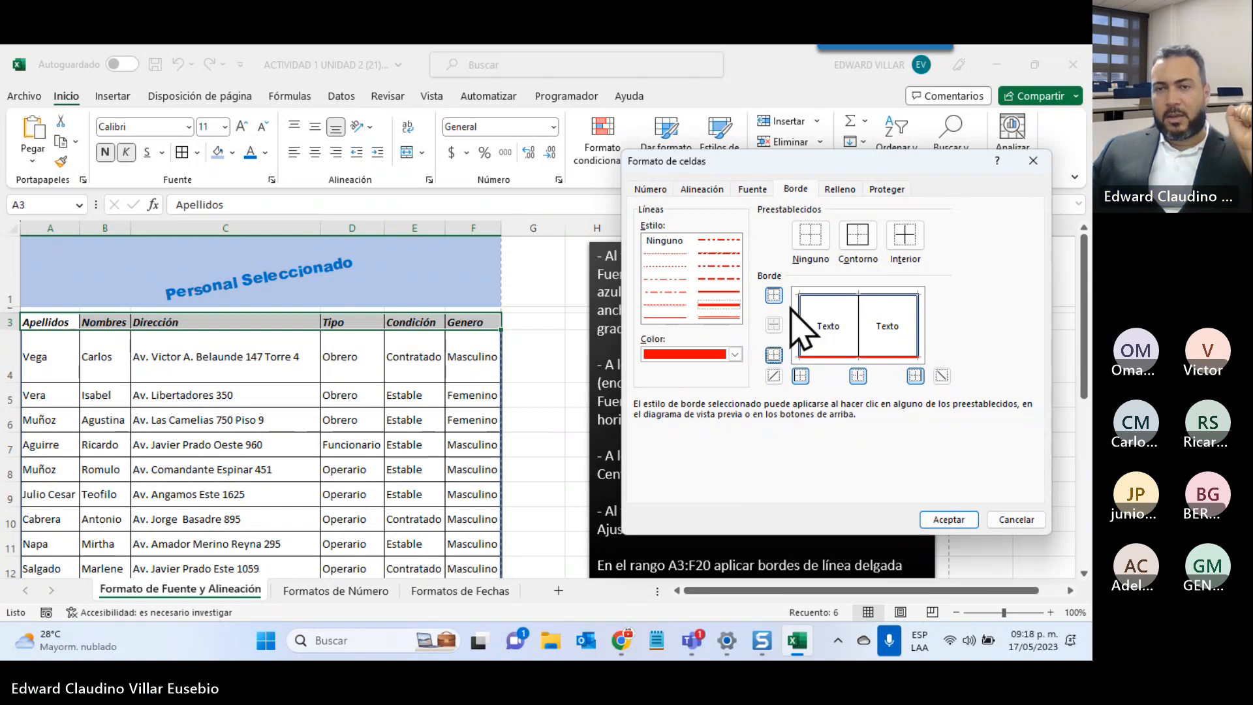
left_click(959, 521)
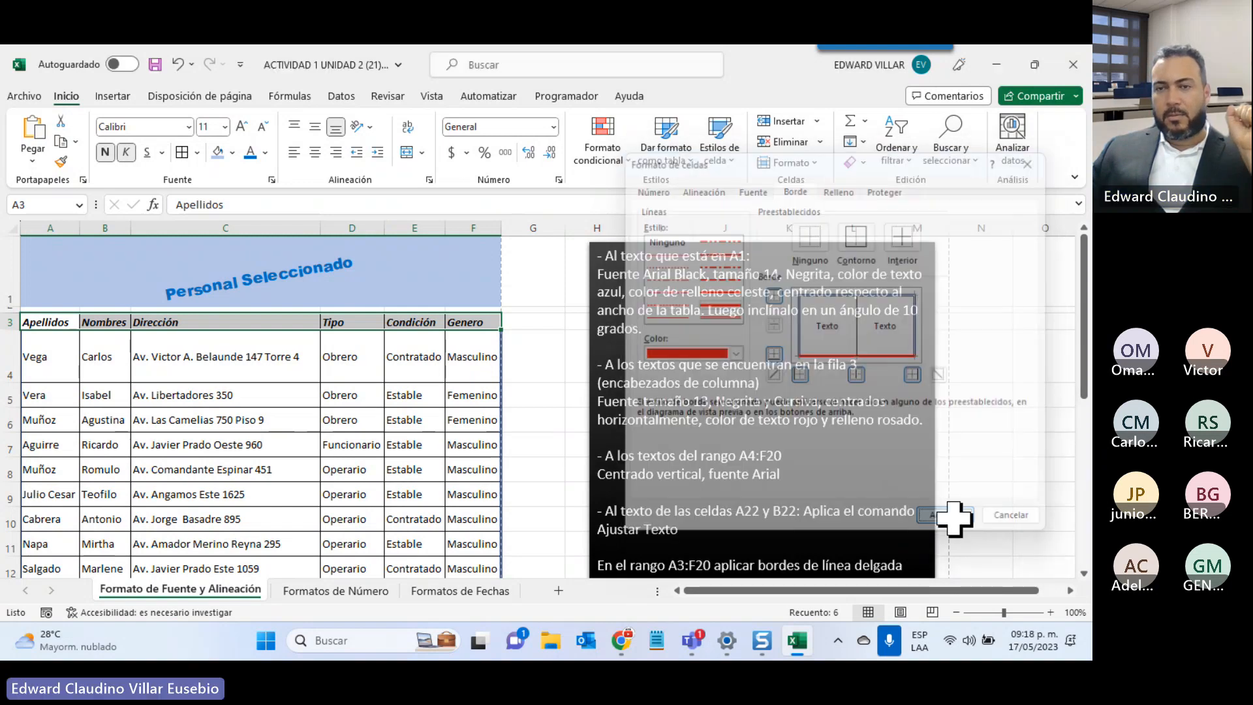
left_click(413, 471)
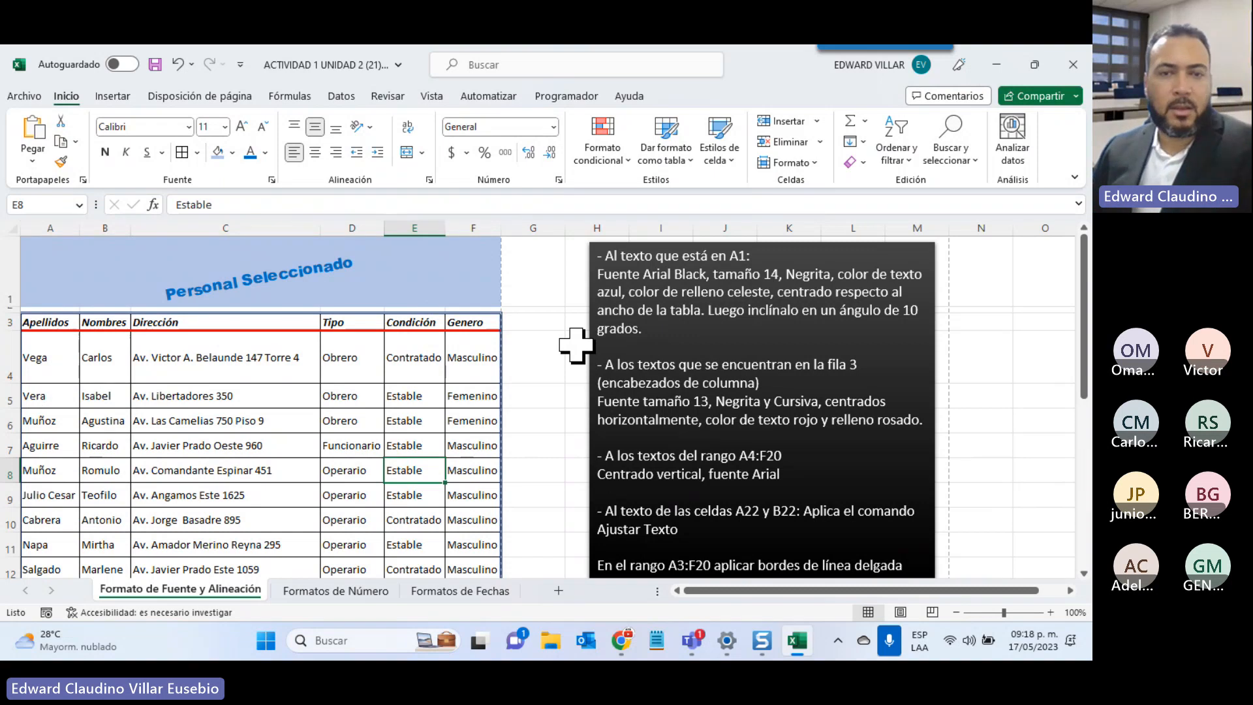
scroll(576, 346, "down", 3)
Scroll below the table to the five-branch Sucursales participantes list in C23:C27
scroll(576, 346, "down", 1)
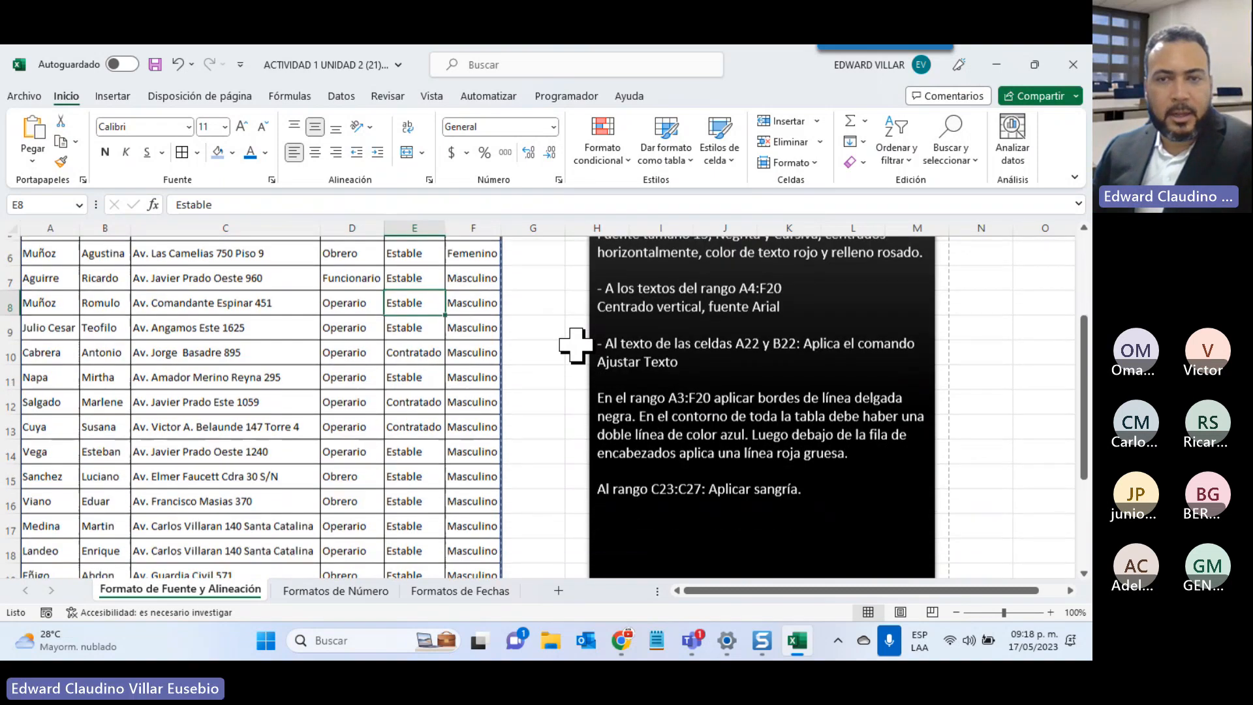
scroll(576, 346, "up", 1)
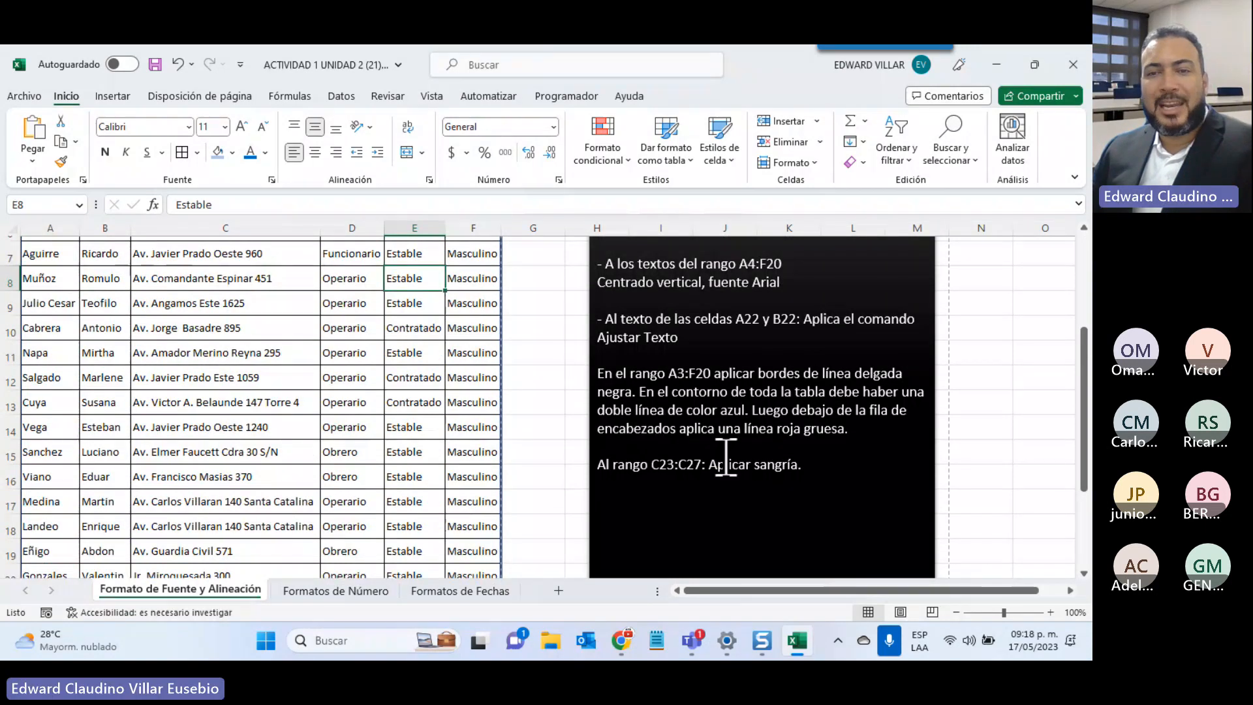
scroll(760, 441, "down", 2)
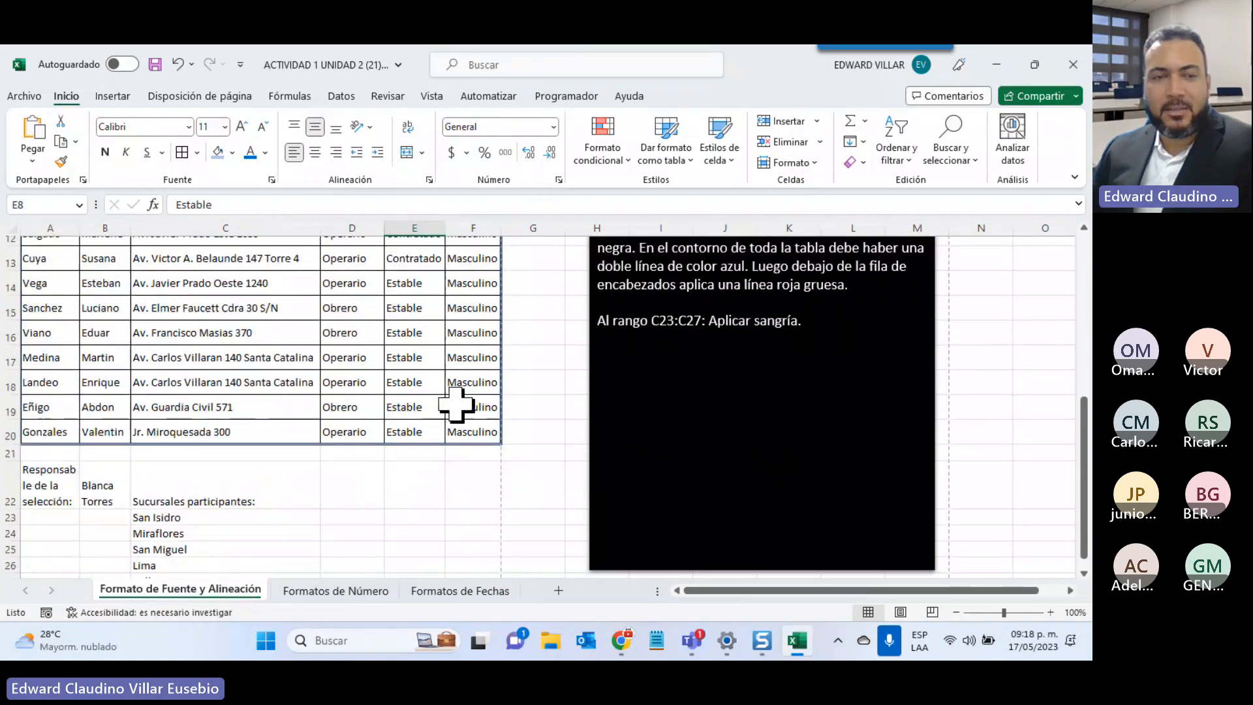
scroll(391, 407, "down", 1)
scroll(377, 411, "up", 1)
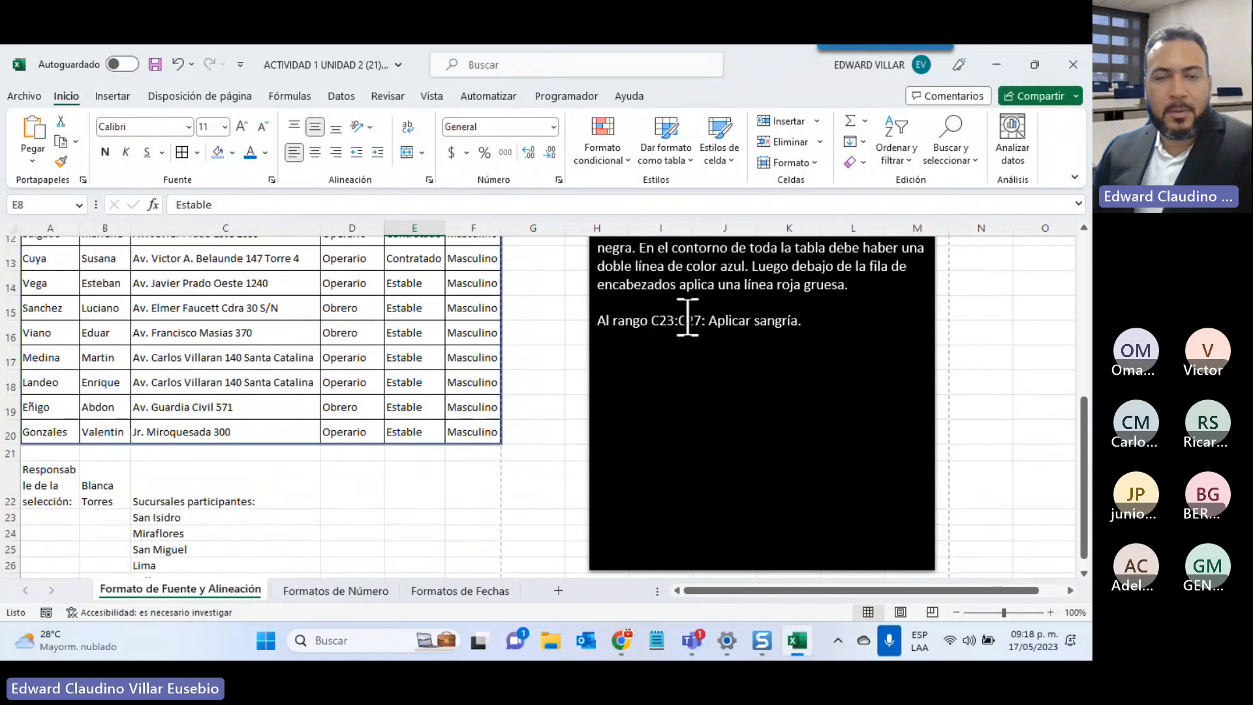
scroll(208, 480, "down", 1)
left_click(155, 420)
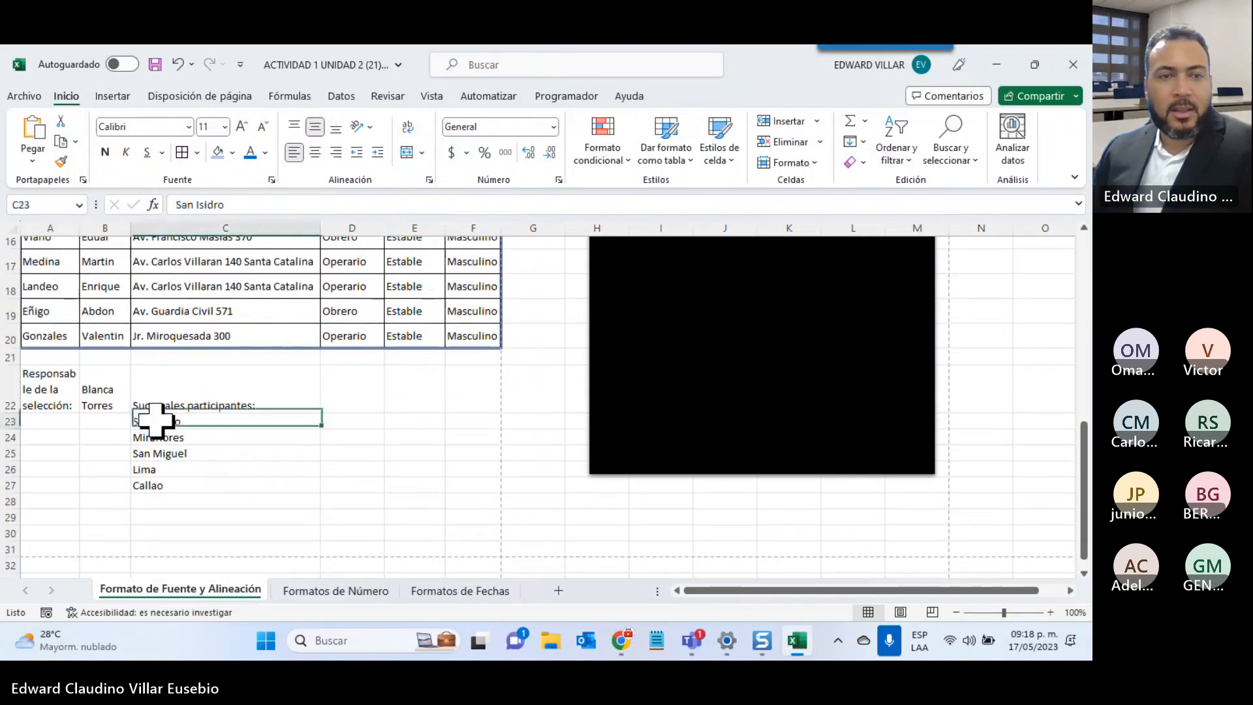
left_click_drag(156, 420, 159, 481)
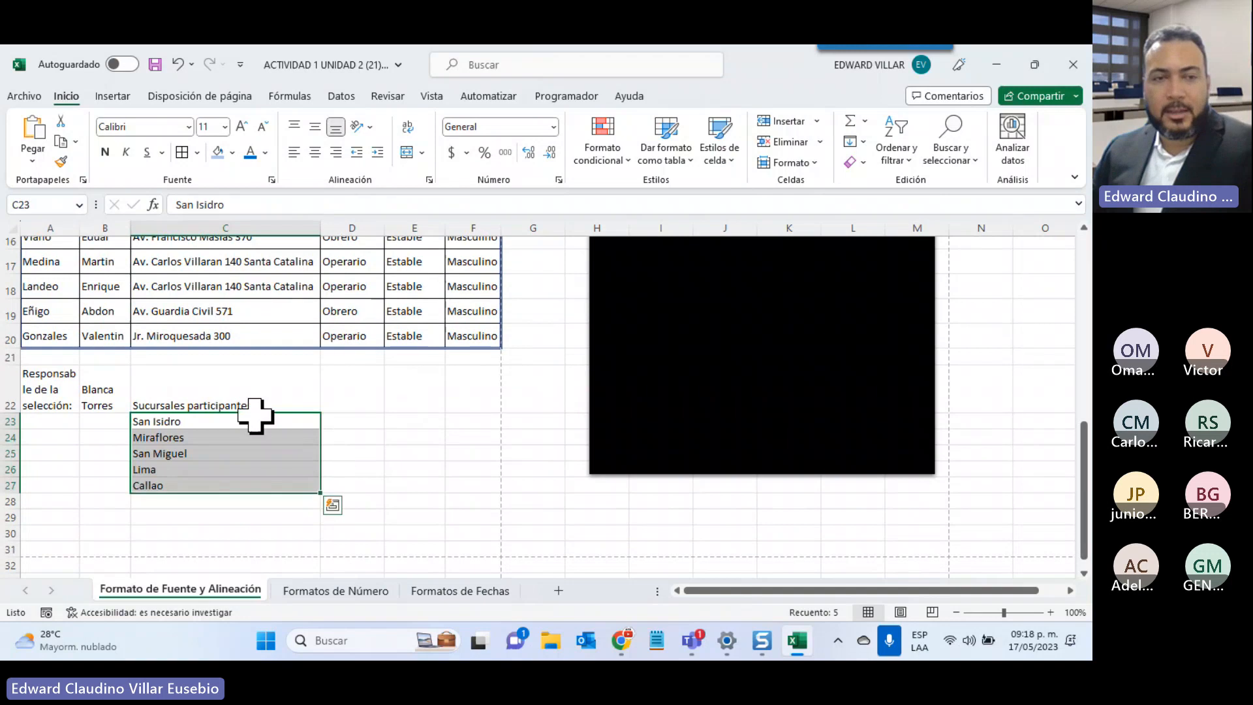
left_click(134, 420)
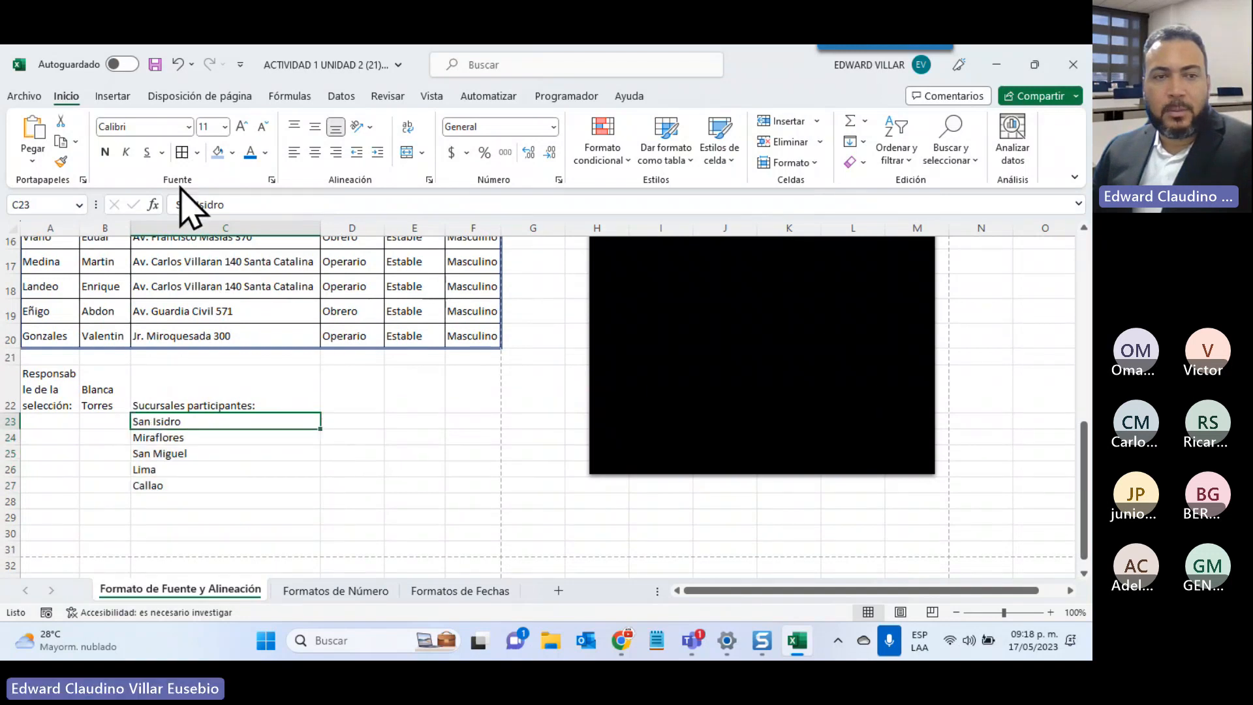
left_click(175, 204)
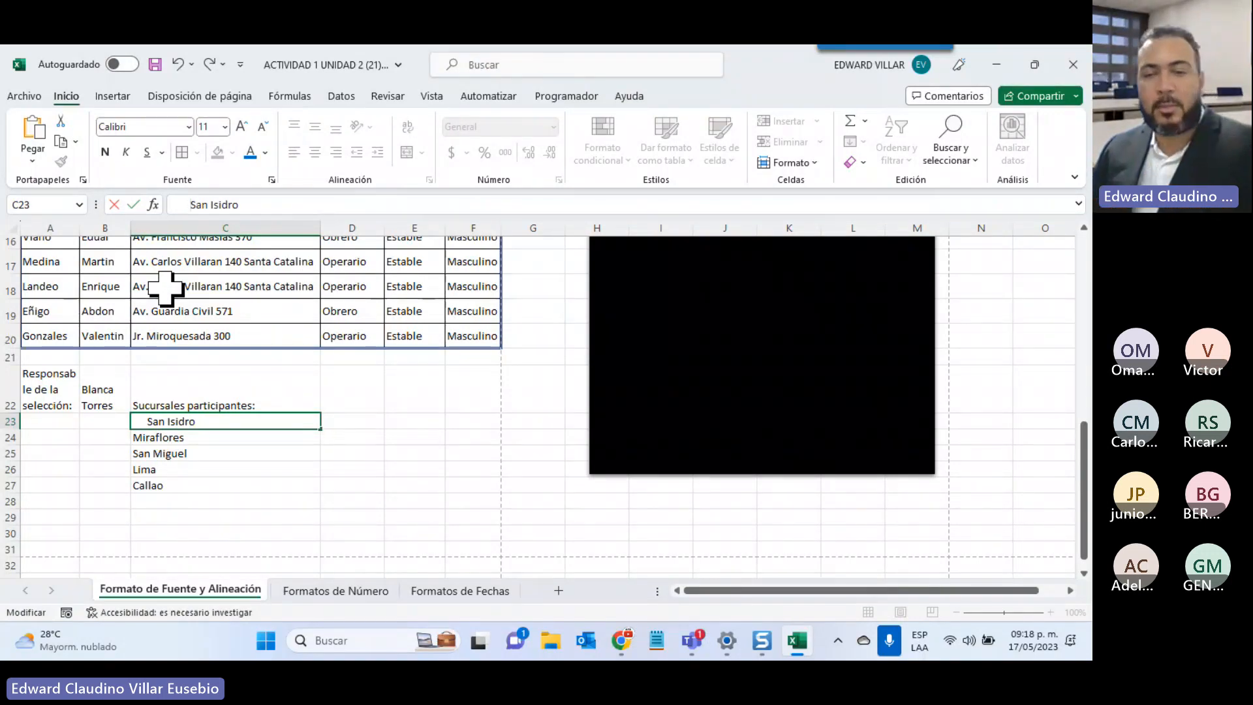
key("BackSpace")
key("BackSpace")
key("BackSpace")
key("BackSpace")
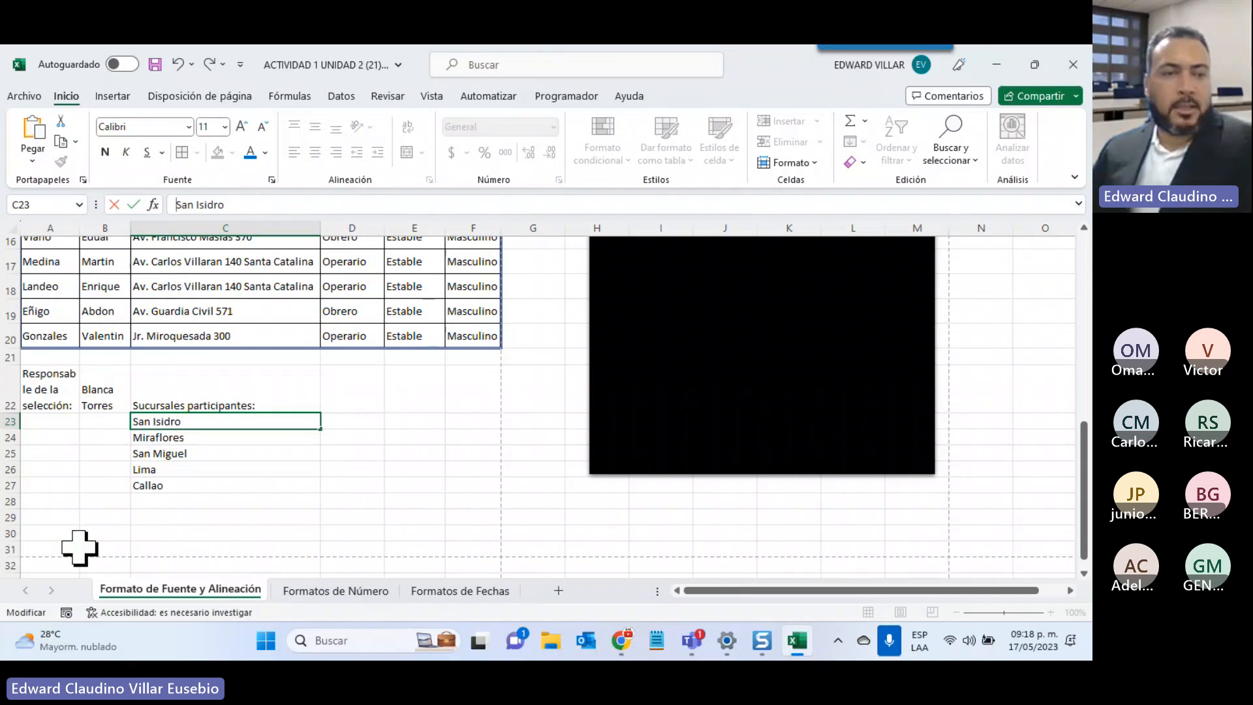
left_click(145, 469)
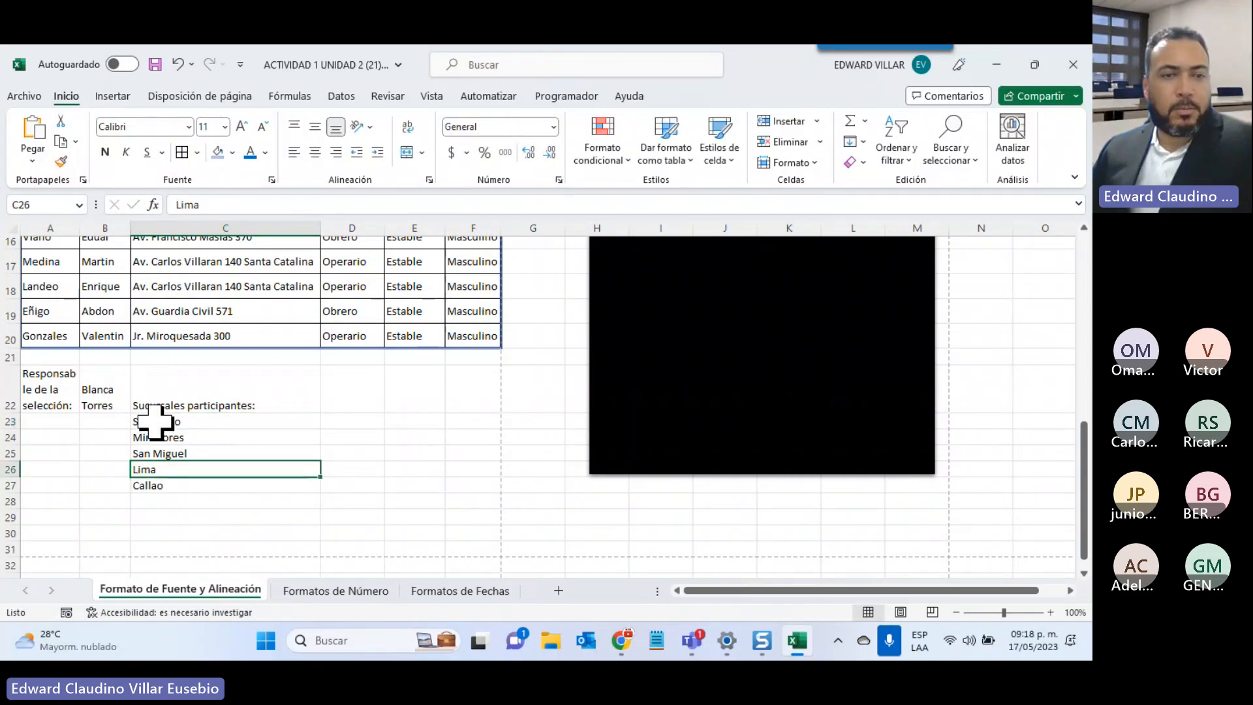
left_click_drag(154, 421, 151, 485)
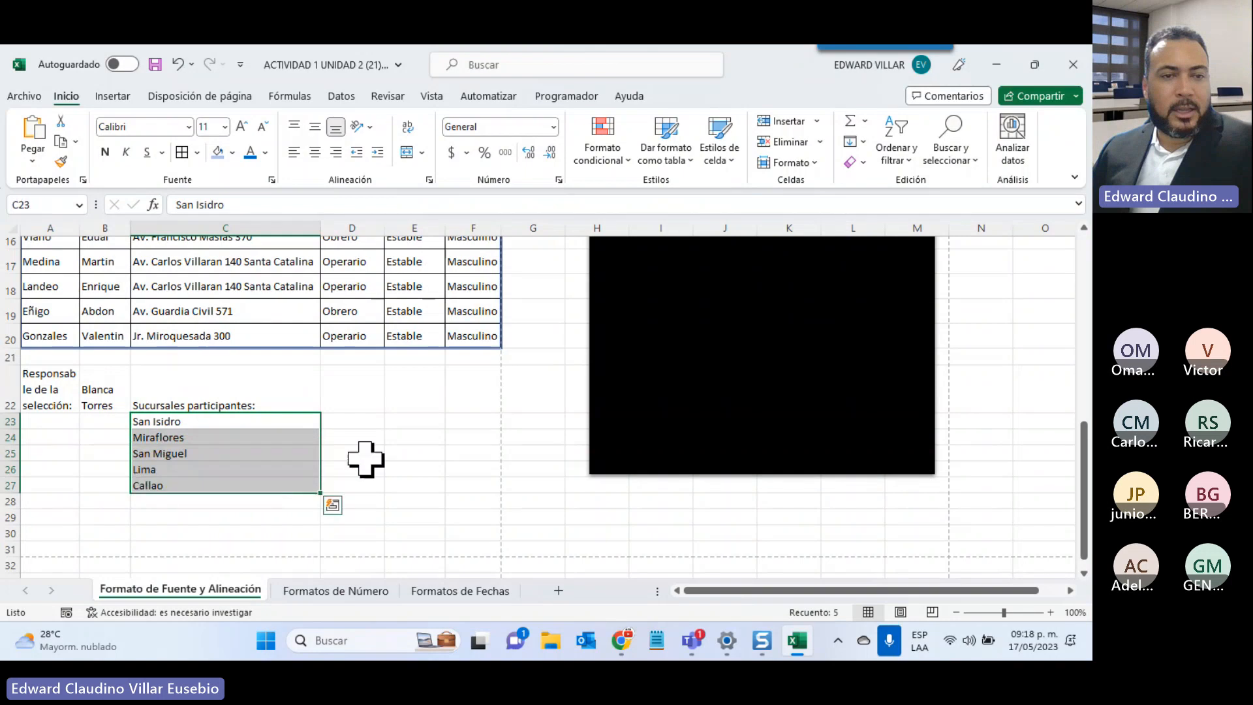
left_click(377, 152)
left_click(378, 152)
left_click(377, 151)
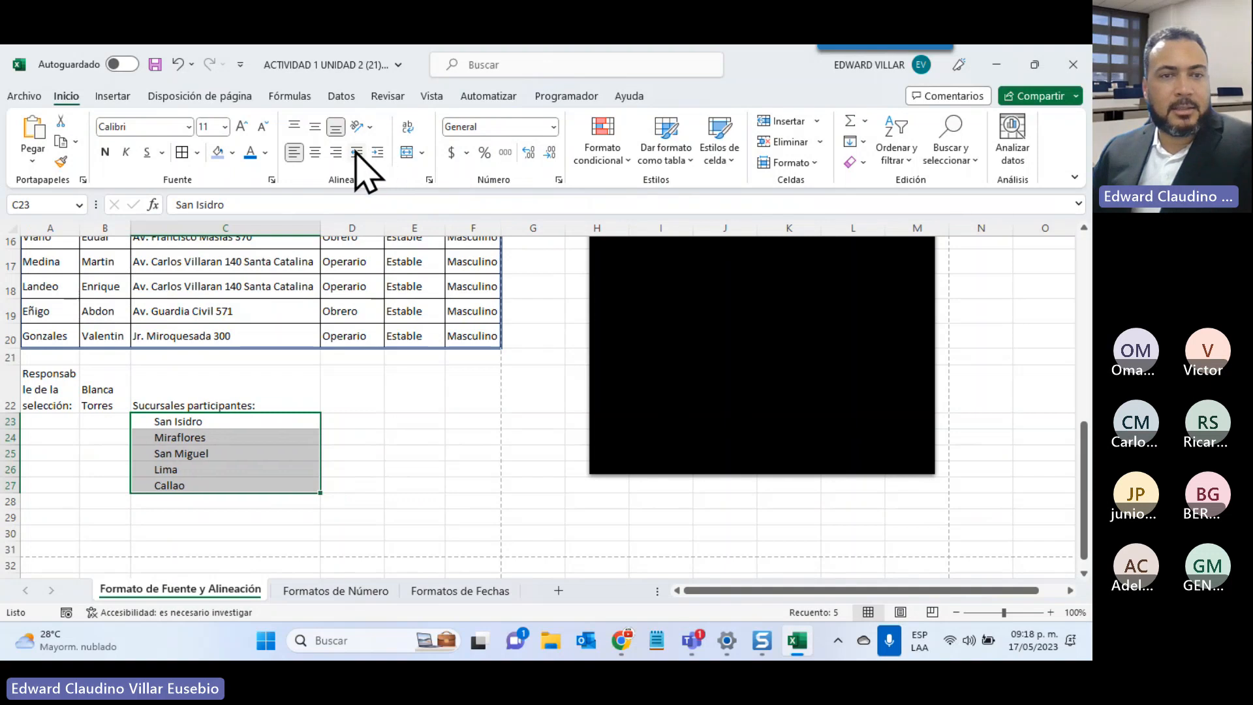
left_click(356, 151)
left_click(356, 151)
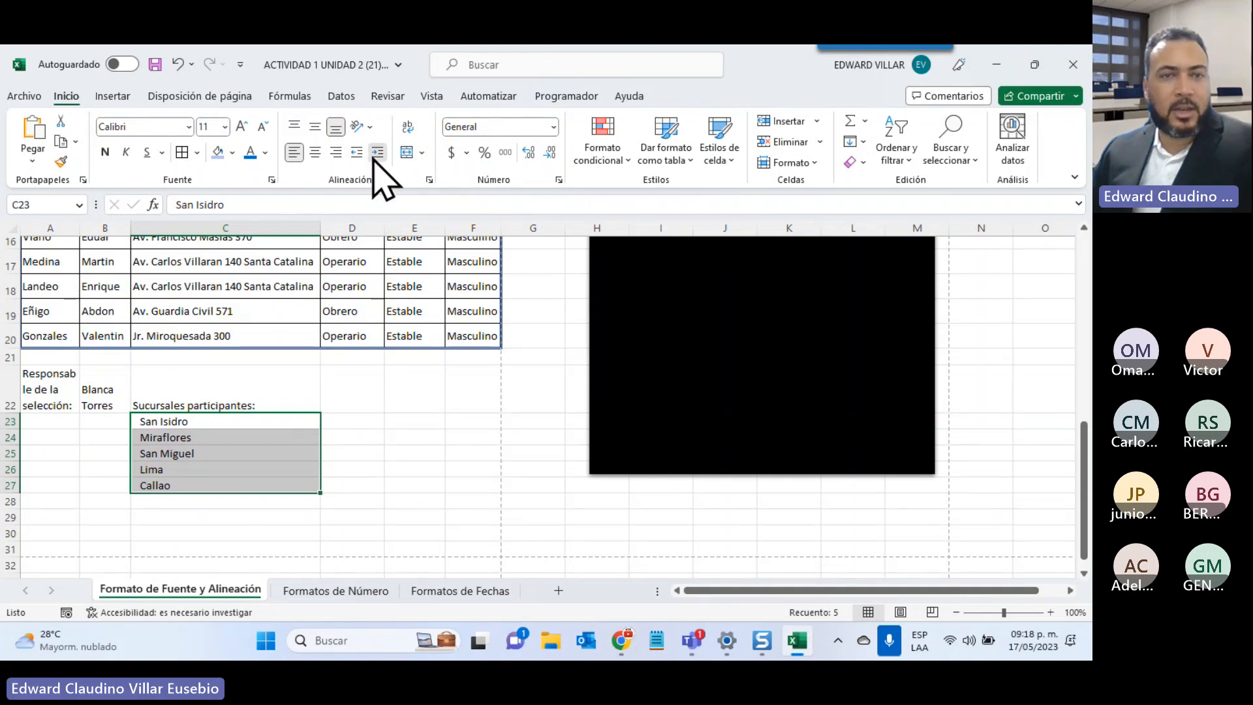
left_click(374, 159)
left_click(373, 160)
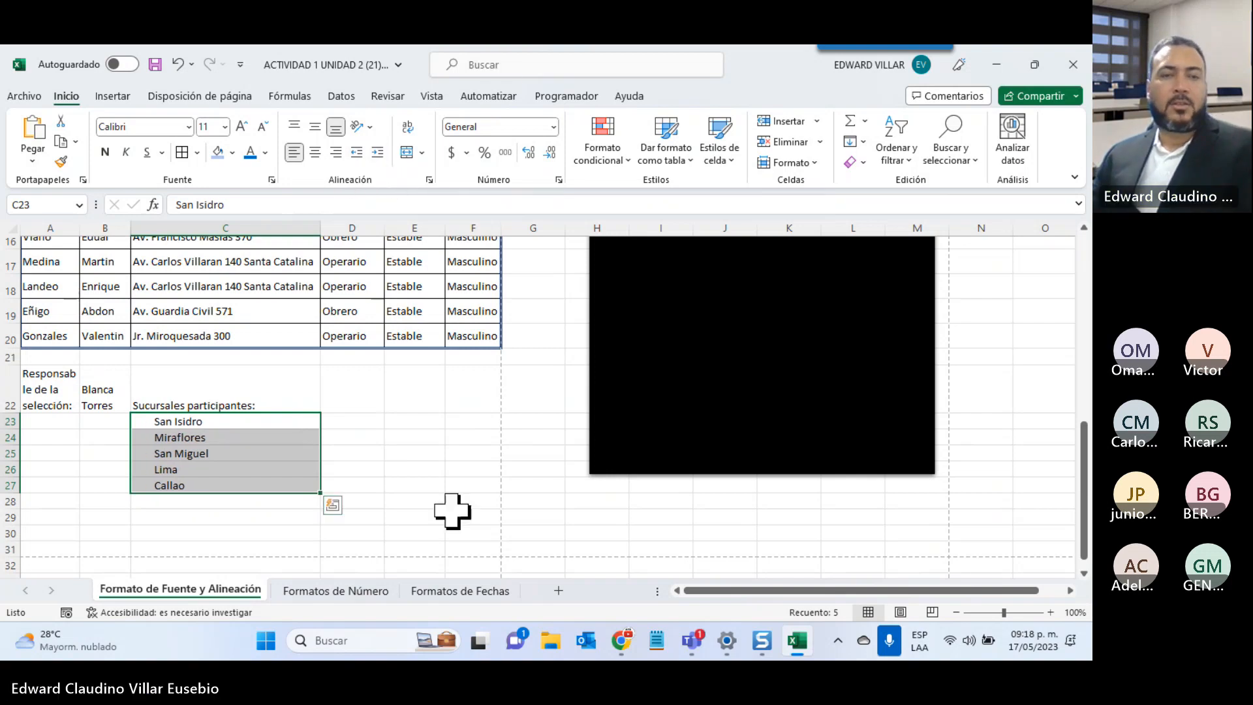
left_click(460, 548)
scroll(524, 501, "up", 5)
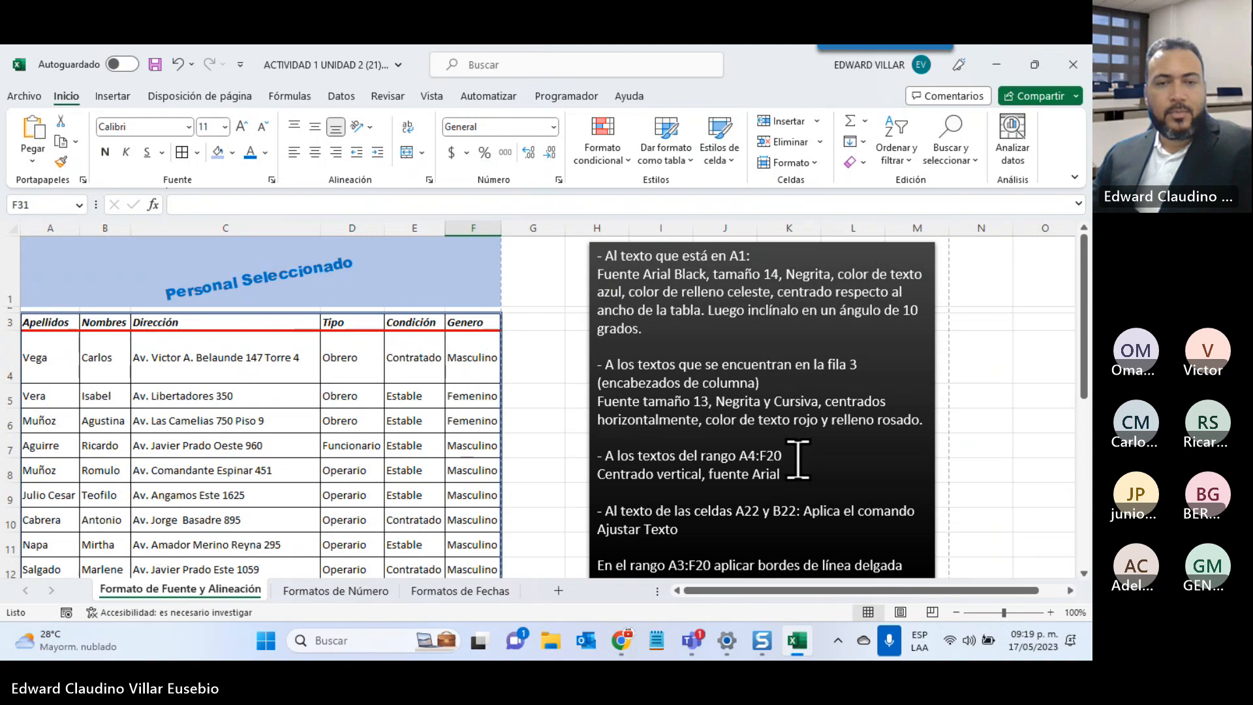
Switch to the Formatos de Número sheet and select the Formato general values A2:A20
left_click(340, 587)
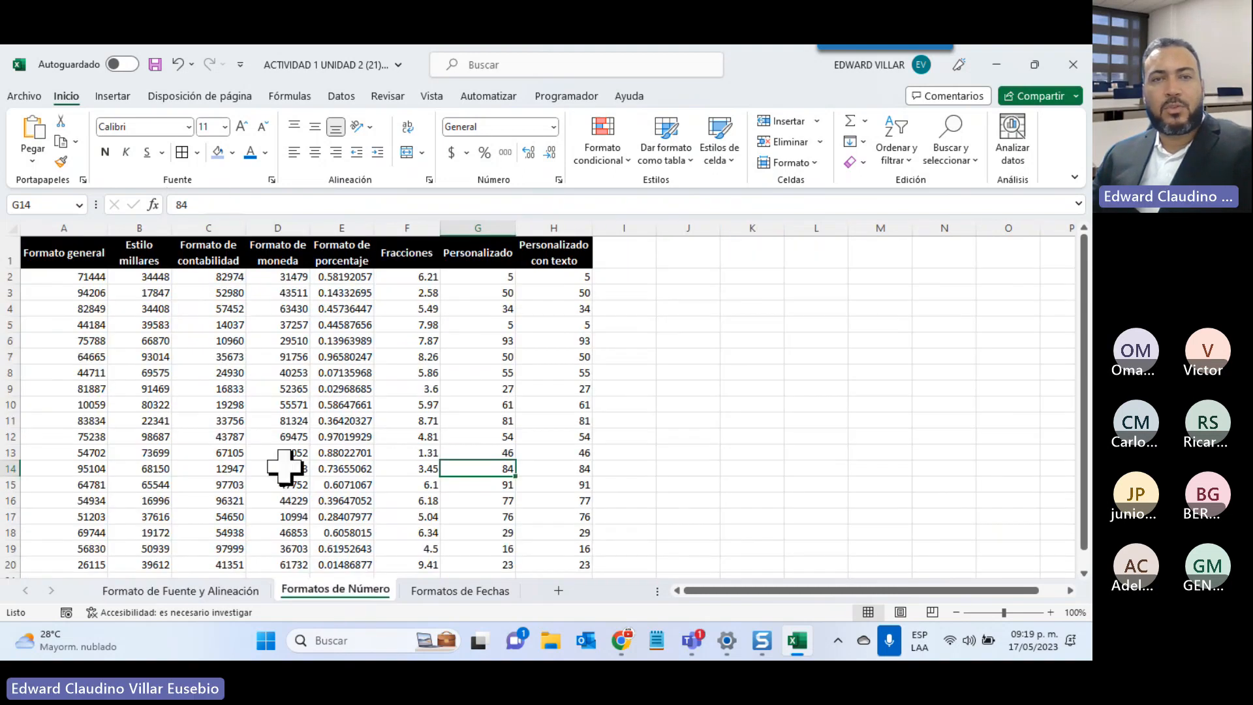
left_click(555, 128)
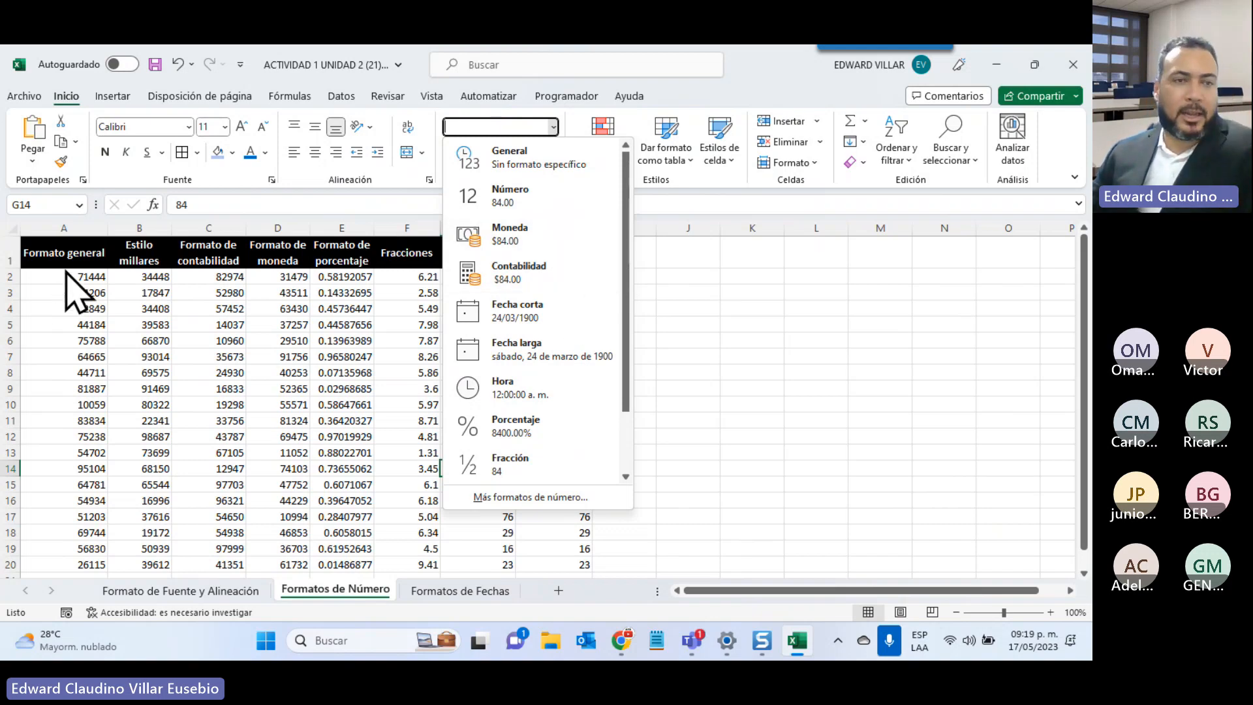
left_click_drag(58, 275, 73, 512)
scroll(76, 512, "up", 1)
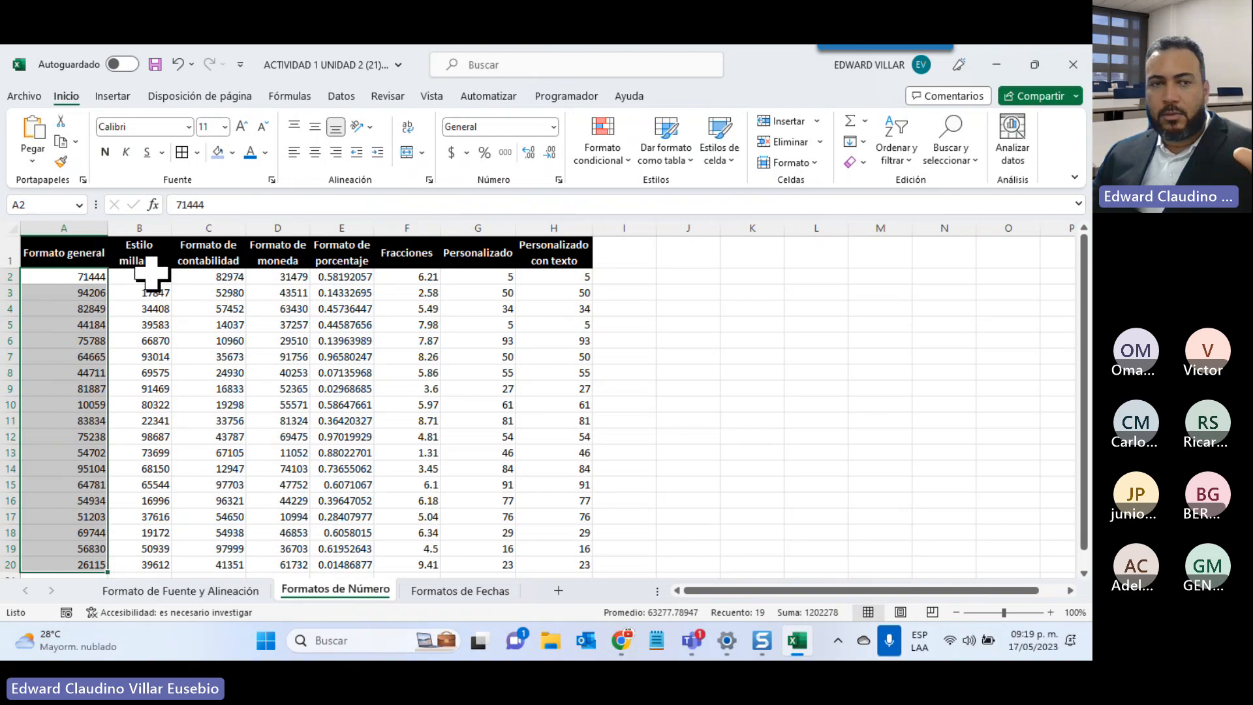
Apply Comma Style to B2:B20 so values read like 34,448.00, then select K2:K18
left_click_drag(139, 274, 129, 567)
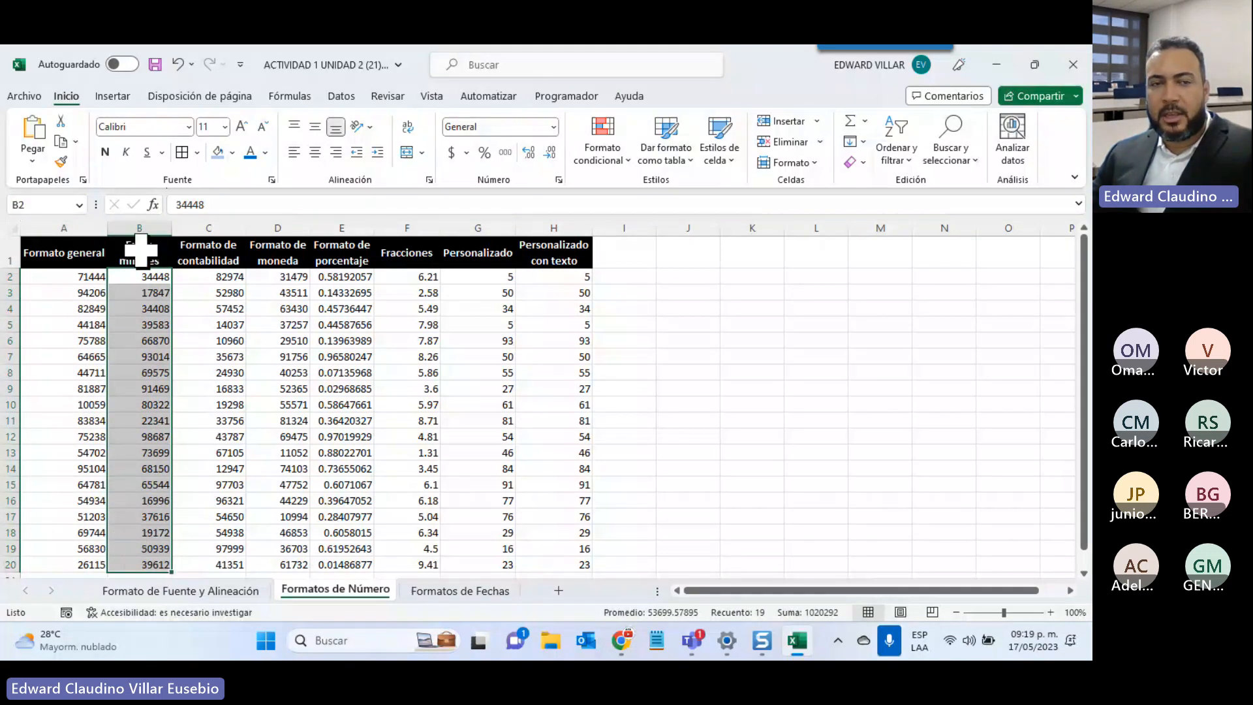
left_click(506, 154)
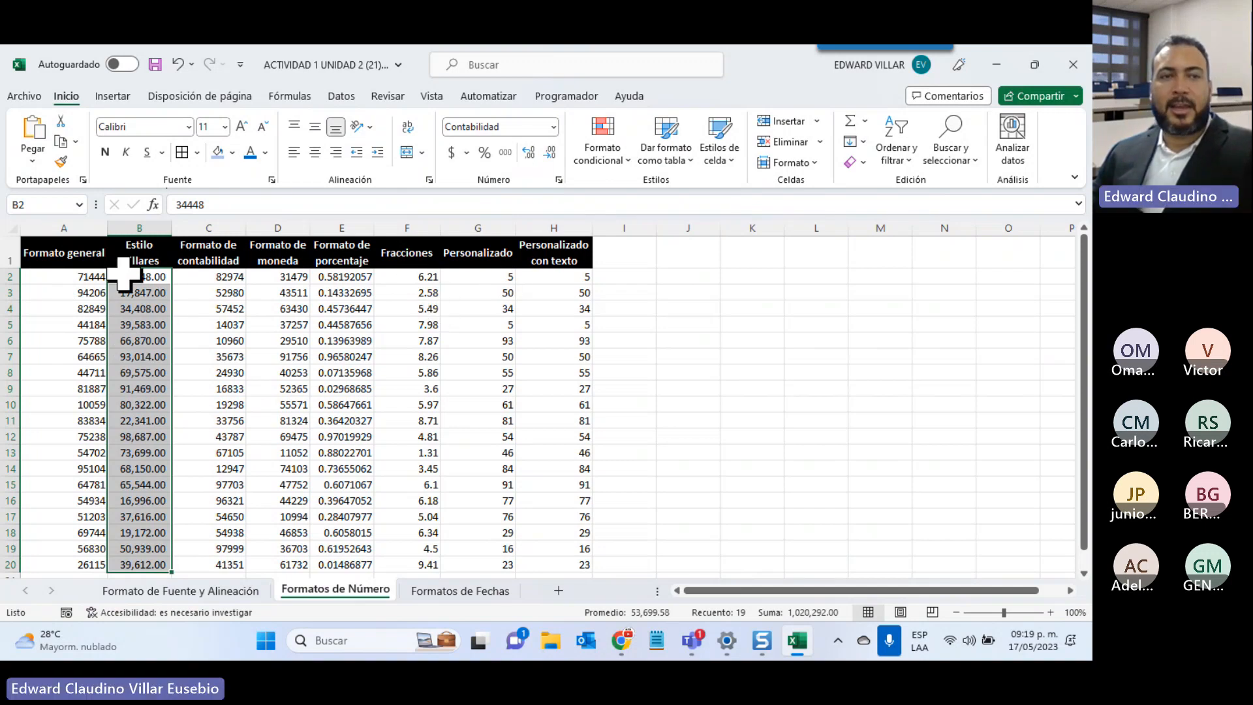
left_click(121, 277)
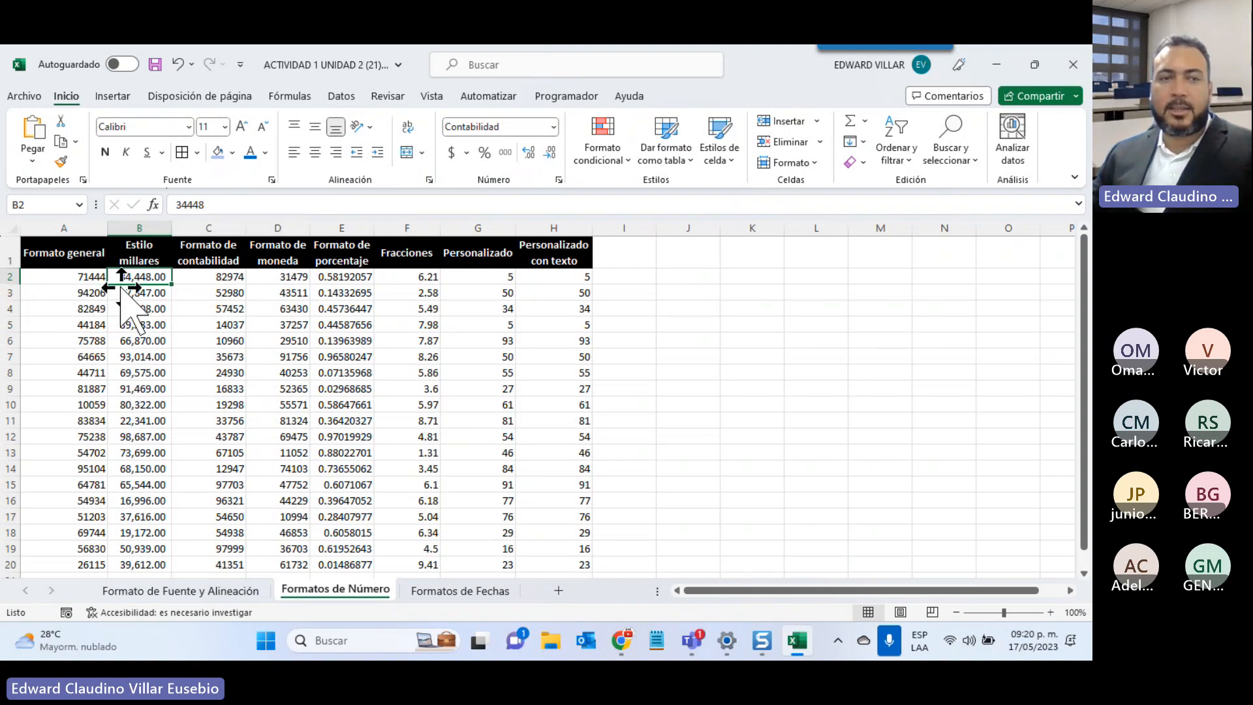
left_click_drag(129, 294, 126, 497)
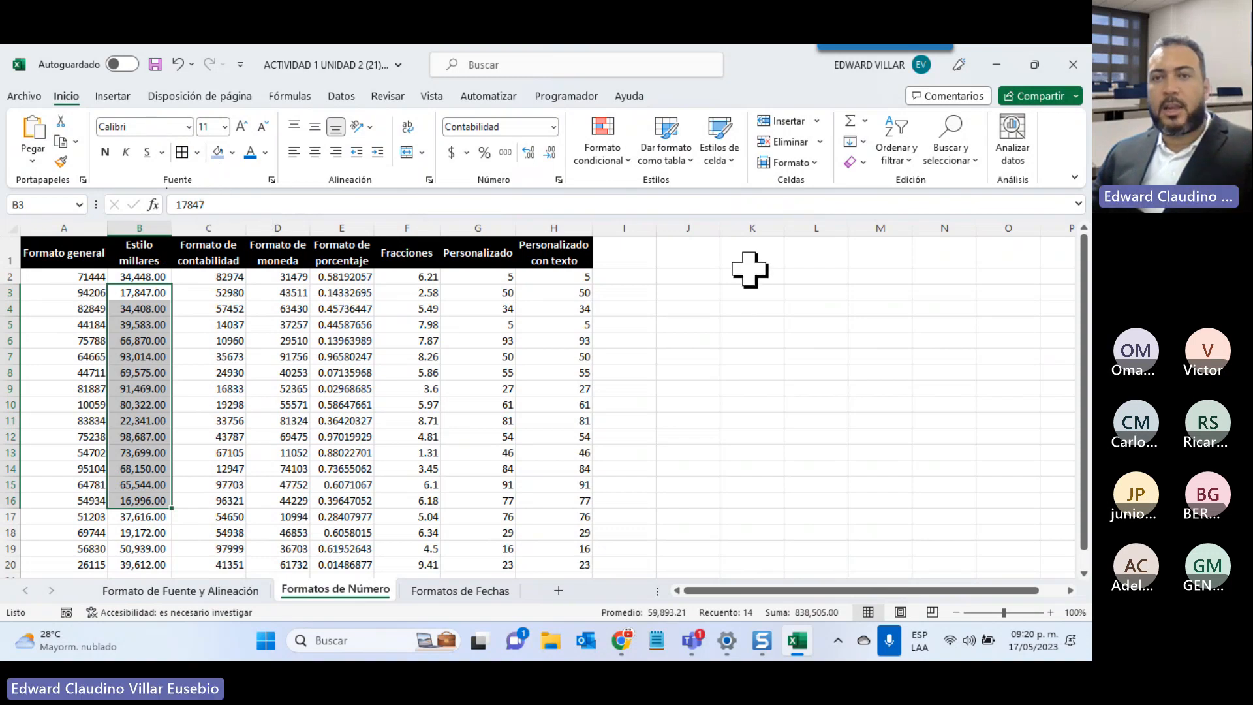
left_click_drag(750, 277, 765, 535)
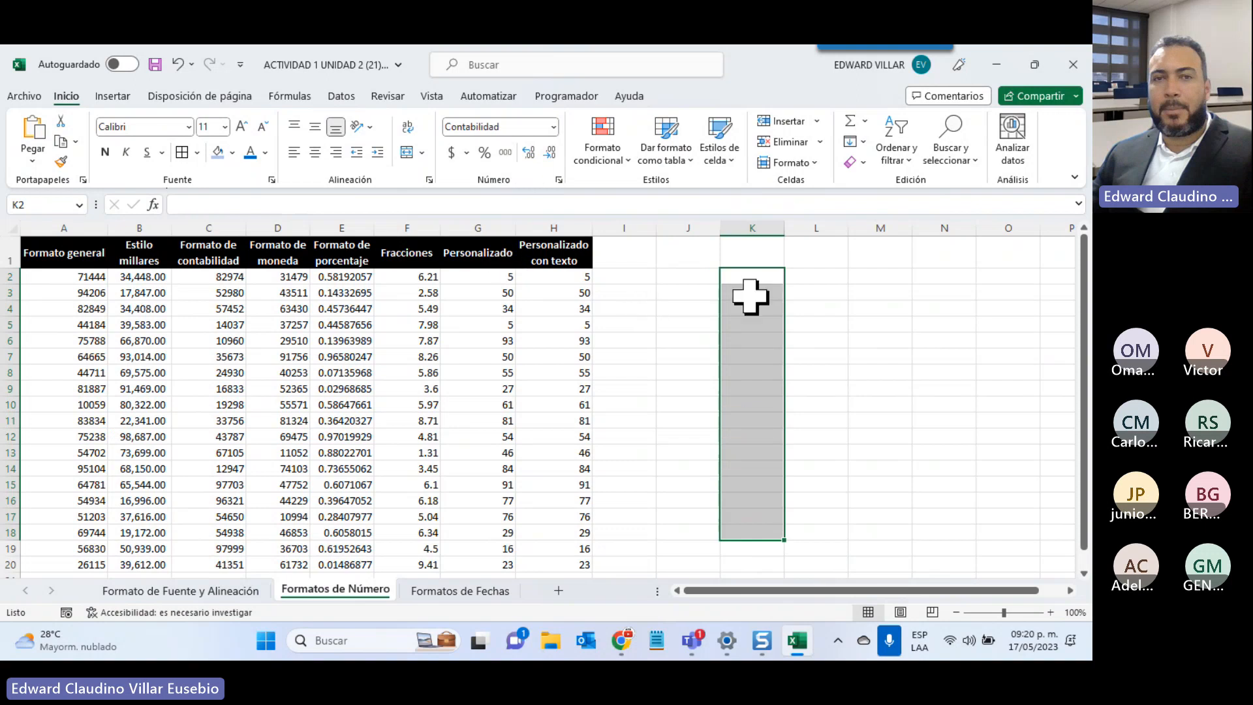
Enter the test value 1000 in cell K2 and reopen it for editing
left_click(750, 274)
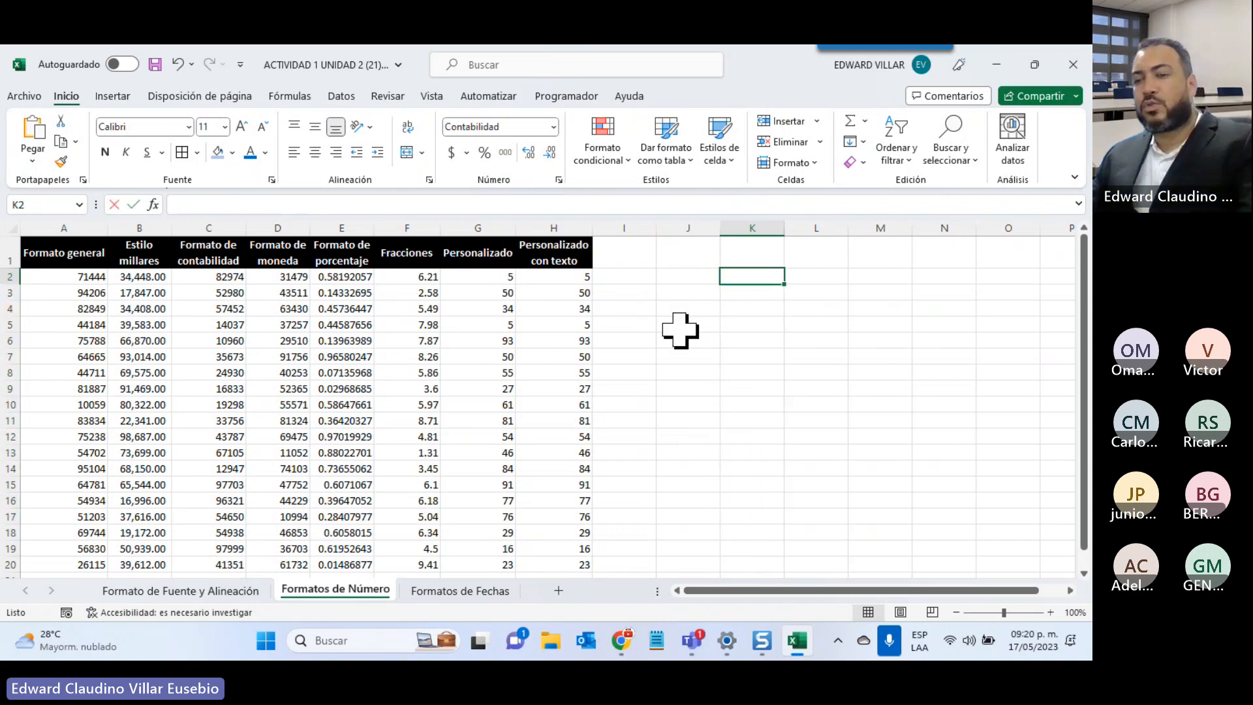
type("1000")
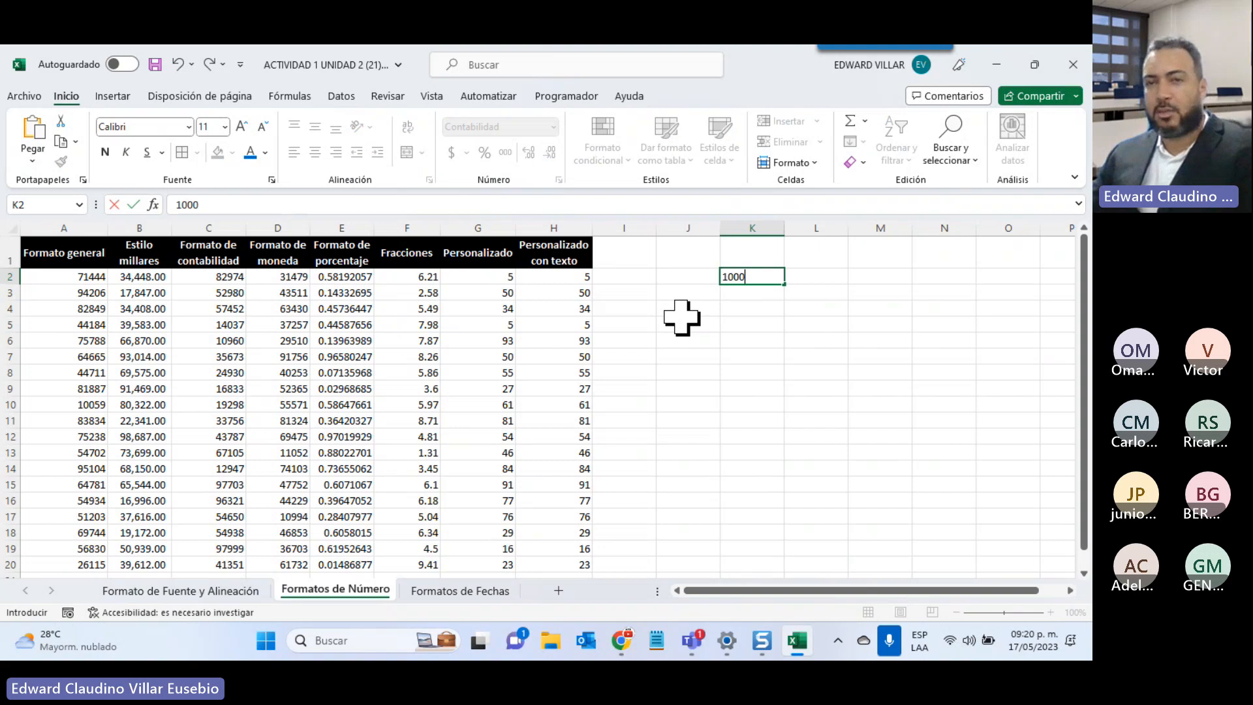
key("Return")
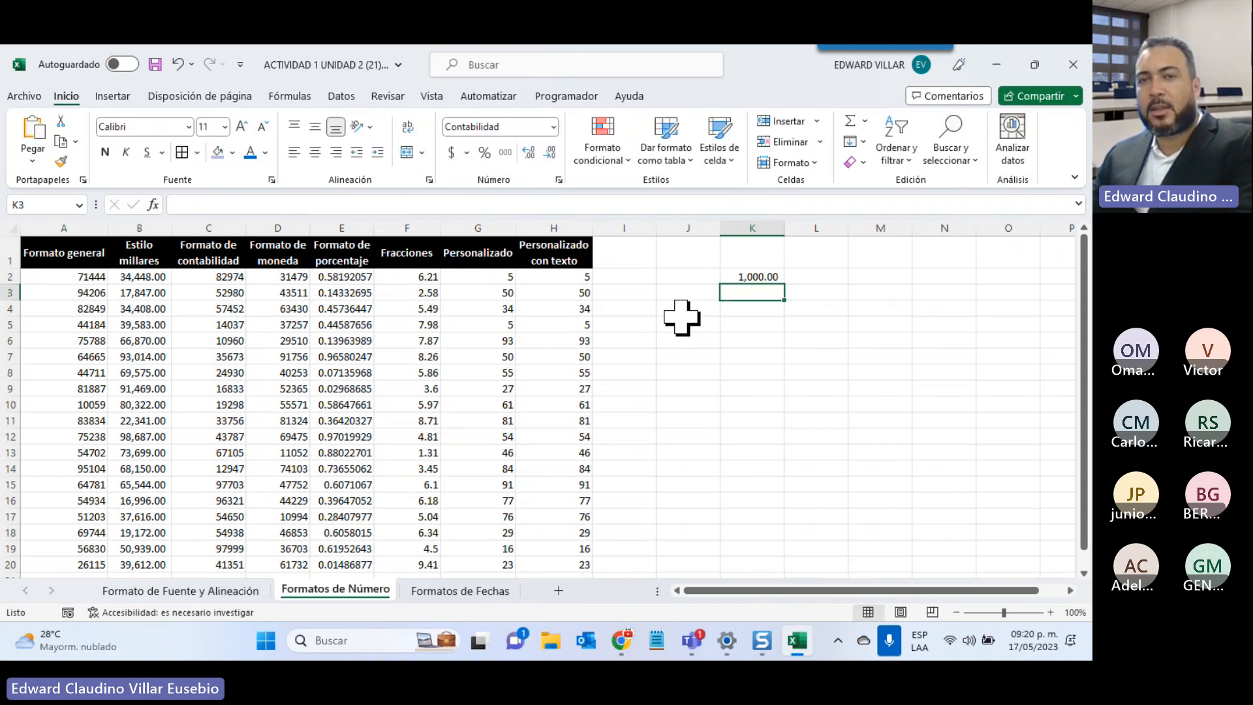
left_click(732, 274)
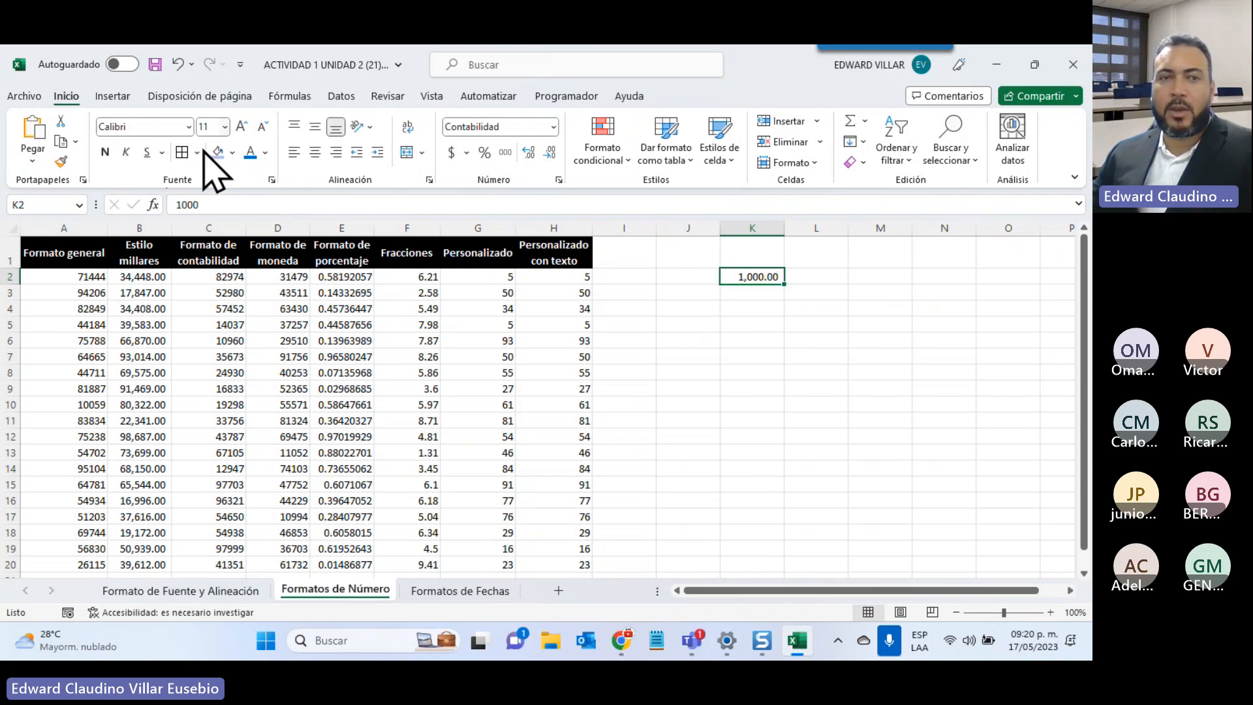
left_click_drag(210, 204, 159, 202)
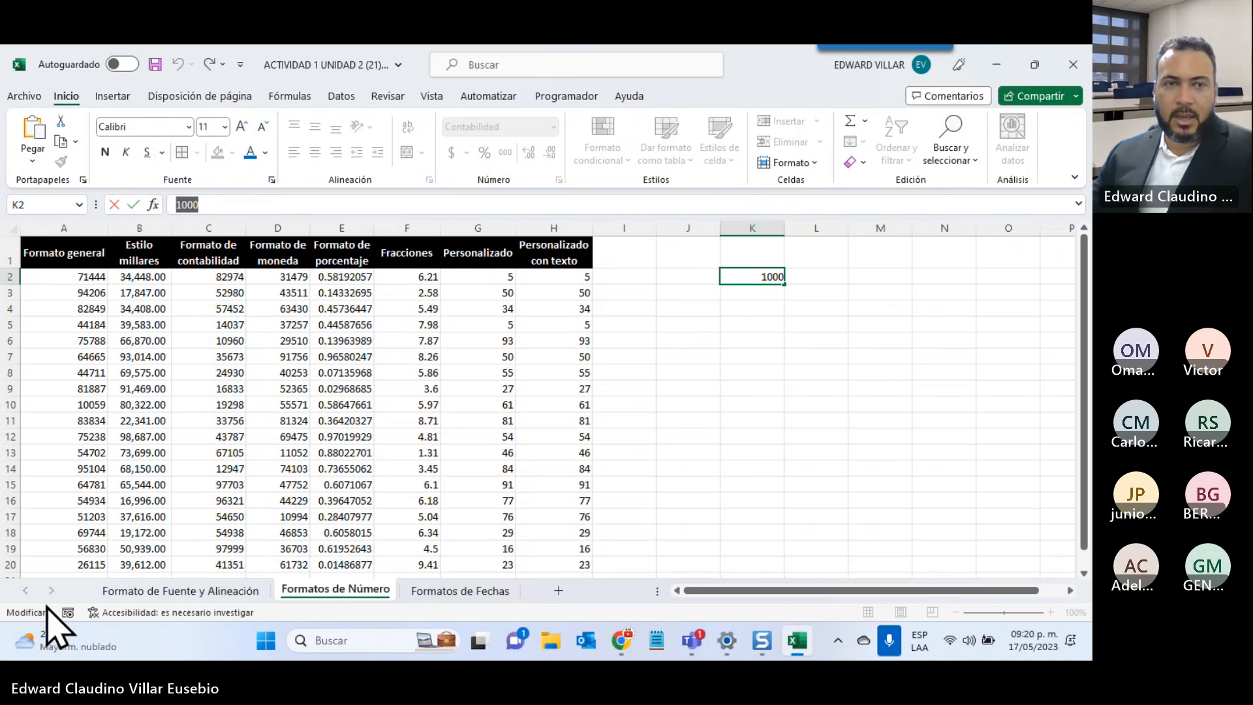
Give the Formato de contabilidad values C2:C20 Contabilidad (accounting) format
left_click(289, 371)
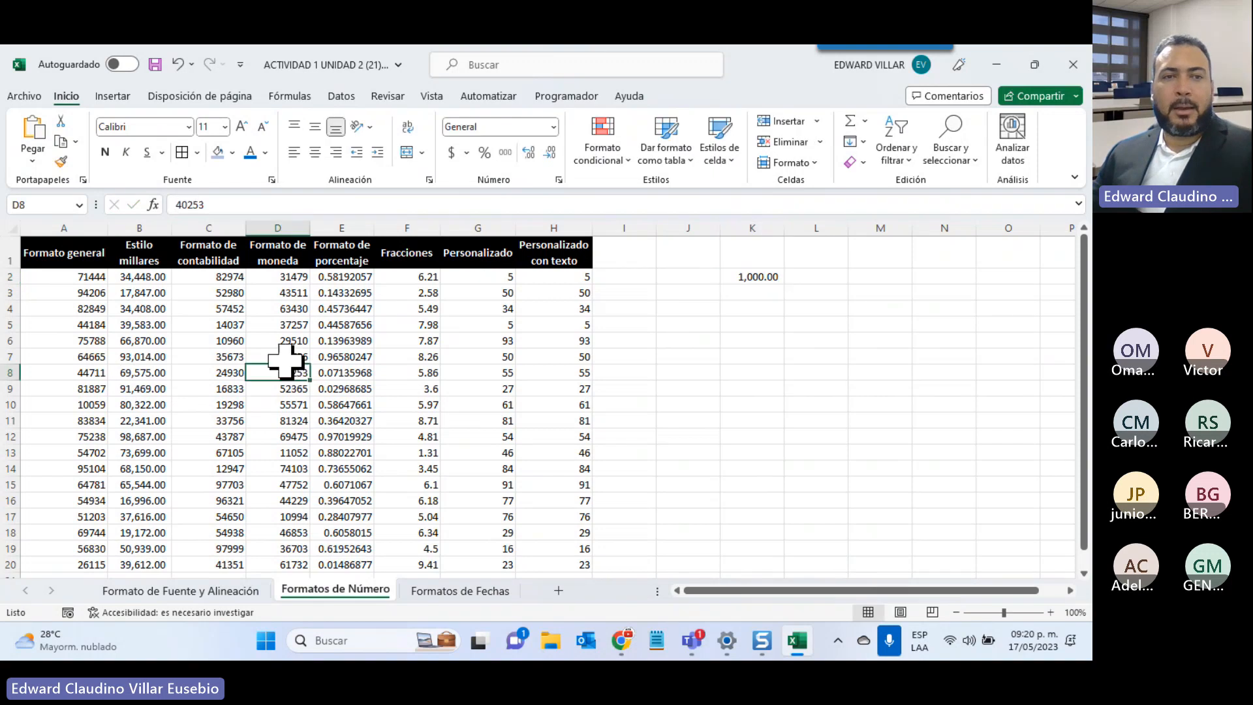
left_click_drag(196, 279, 197, 562)
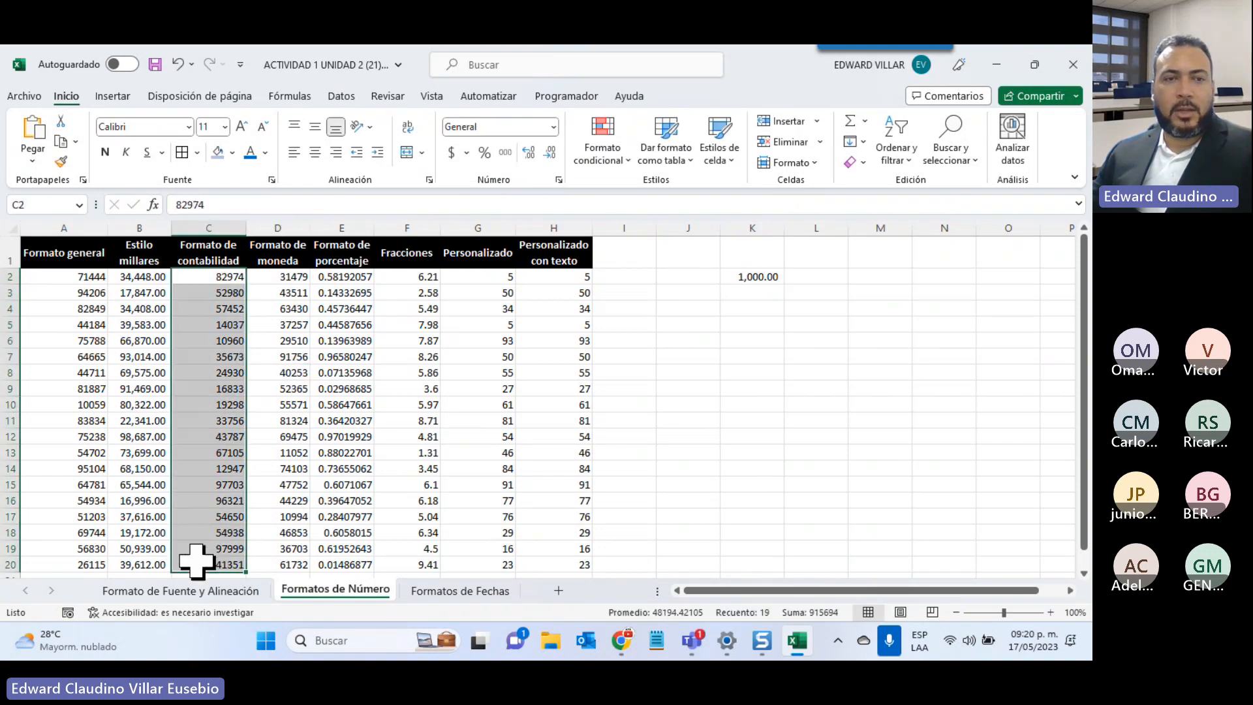
left_click(553, 127)
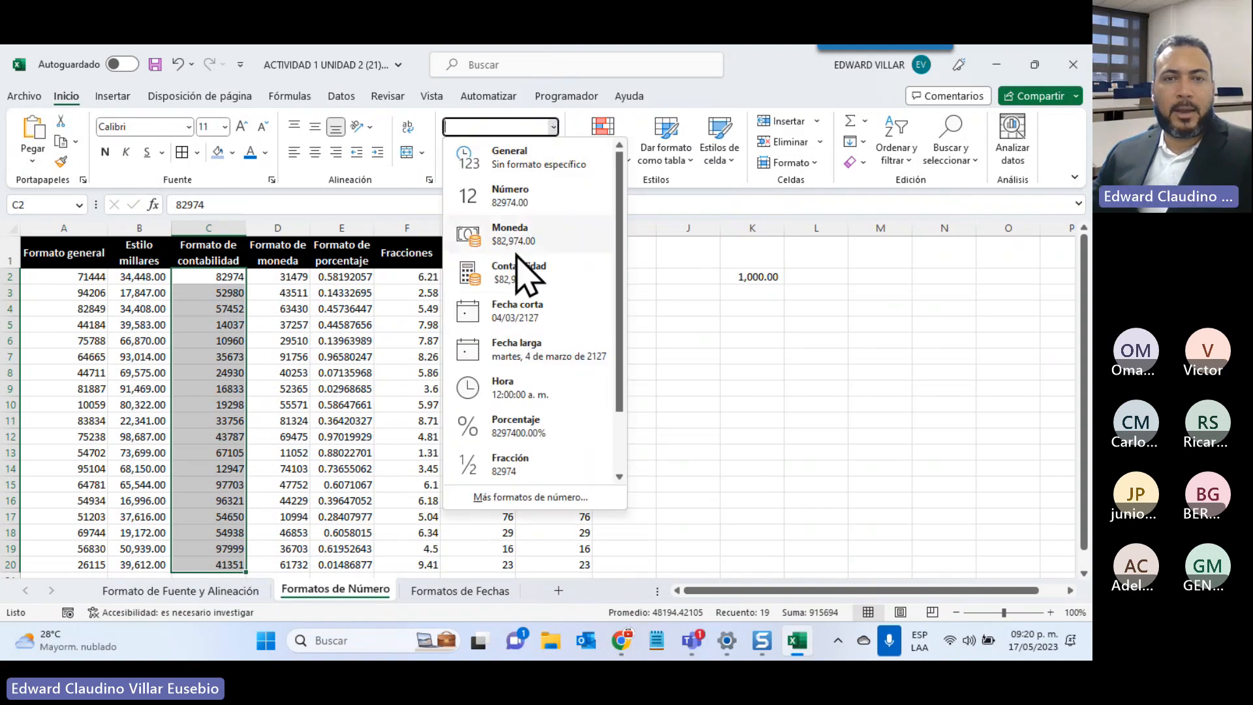
left_click(525, 277)
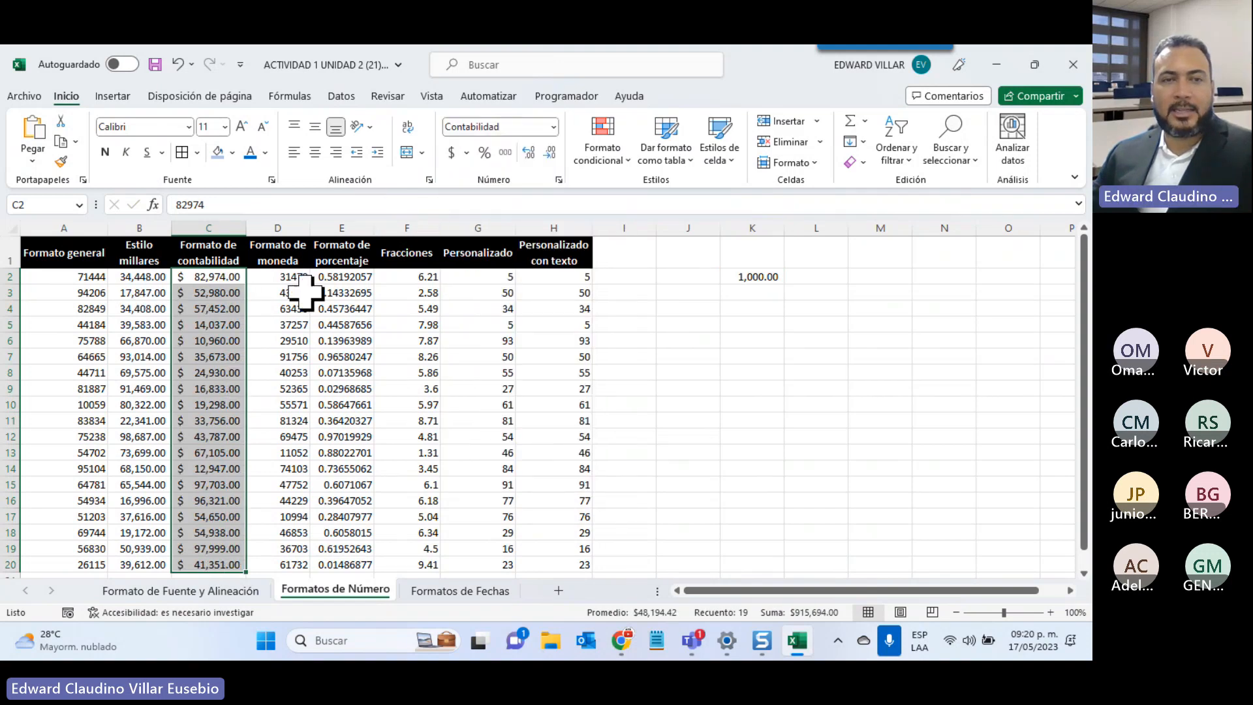
Give the Formato de moneda values D2:D20 Moneda (currency) format, like $31,479.00
left_click_drag(279, 279, 280, 511)
scroll(349, 520, "up", 1)
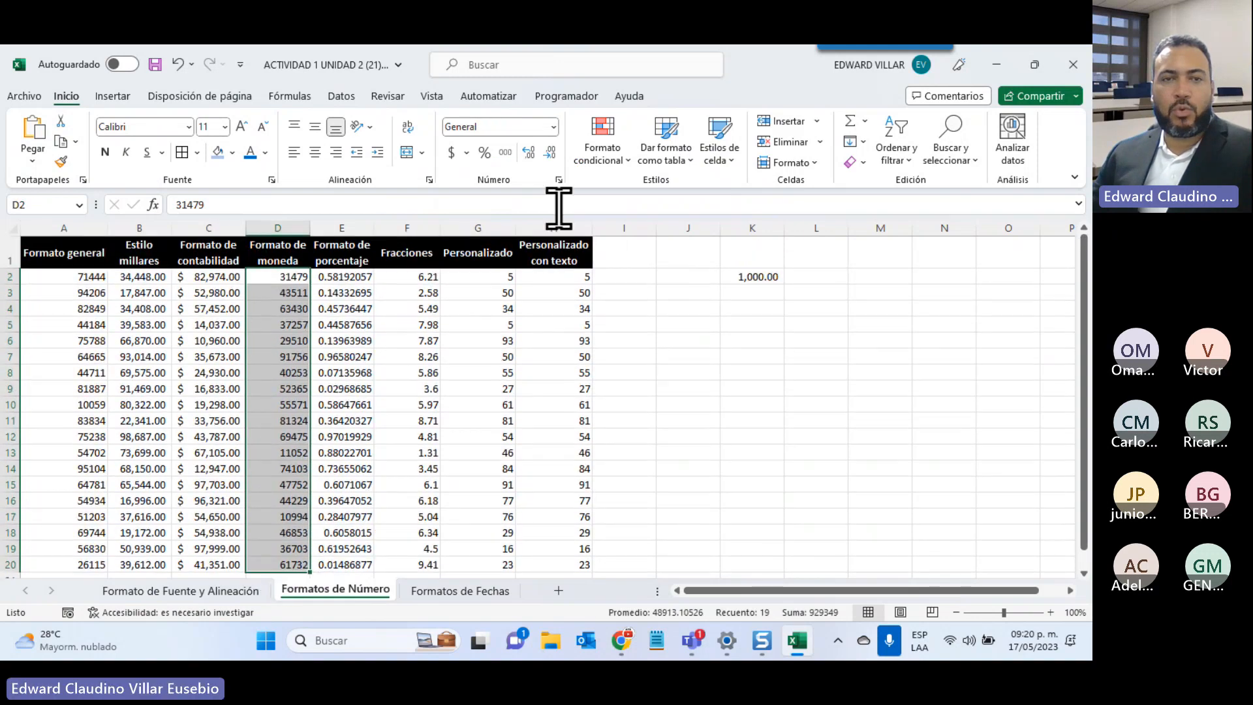
left_click(553, 126)
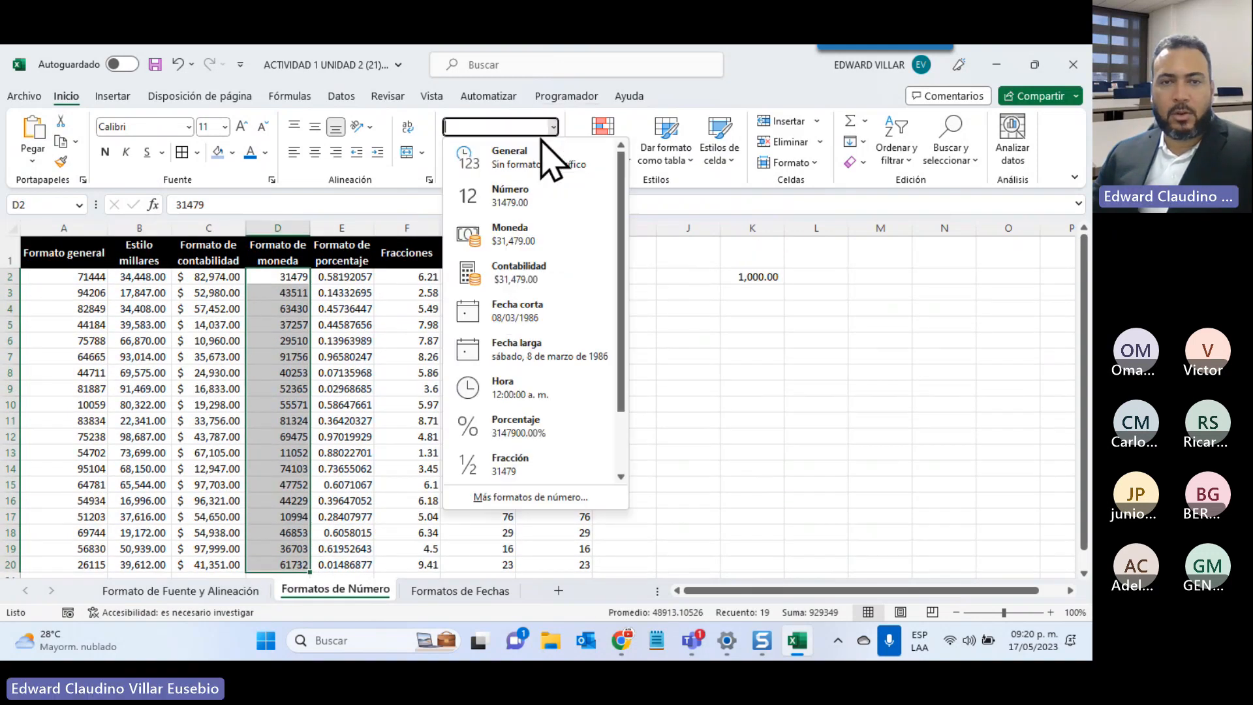
left_click(519, 237)
left_click_drag(338, 278, 341, 562)
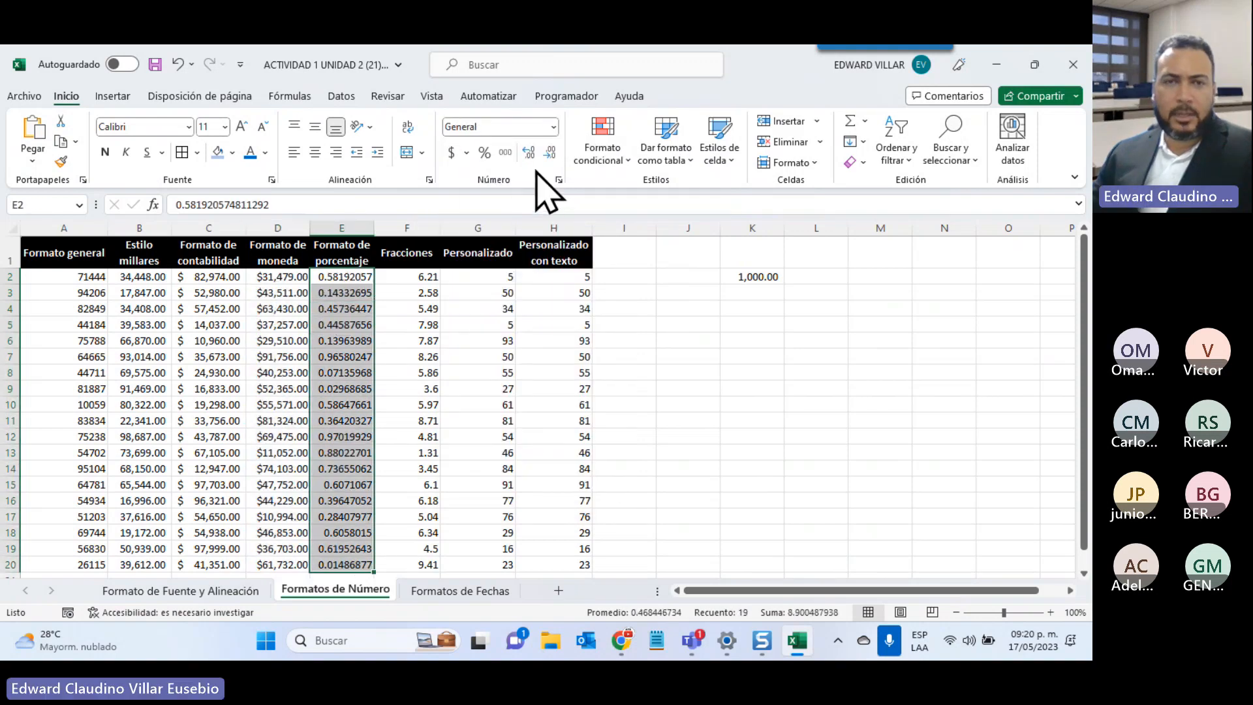
Show column E as percentages (58.19%) and the Fracciones column as fractions (6 1/5)
left_click(553, 127)
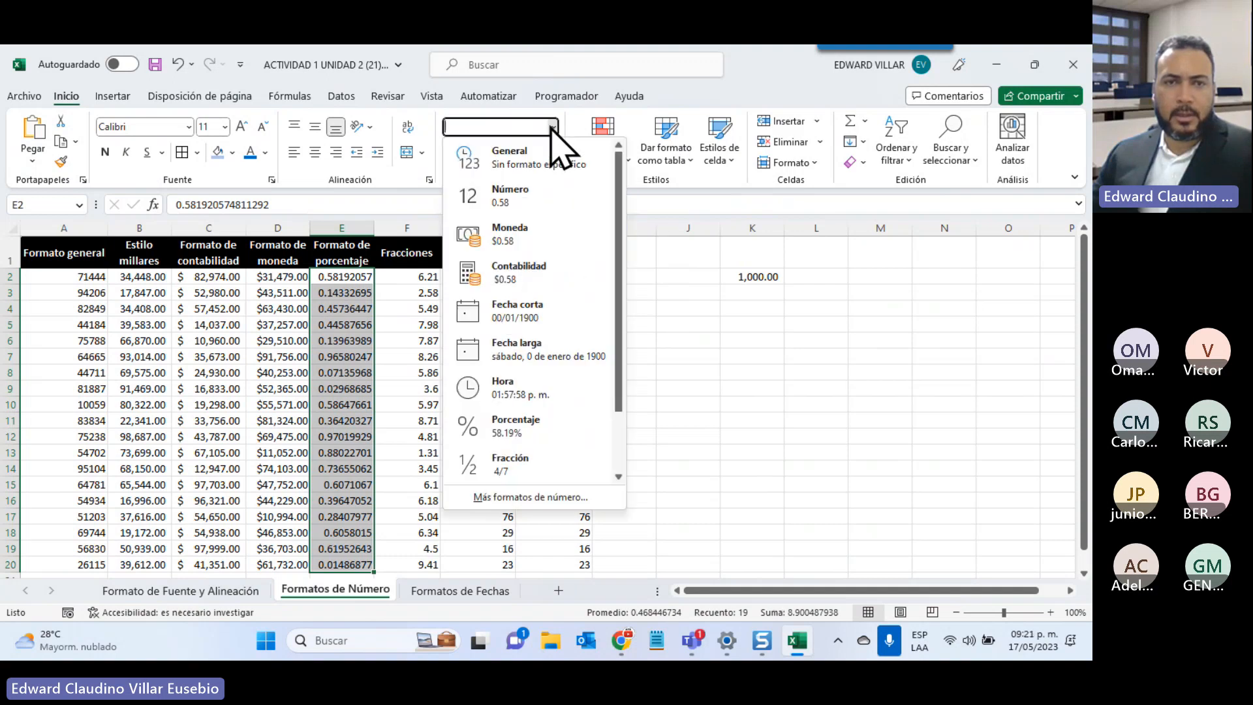
left_click(522, 427)
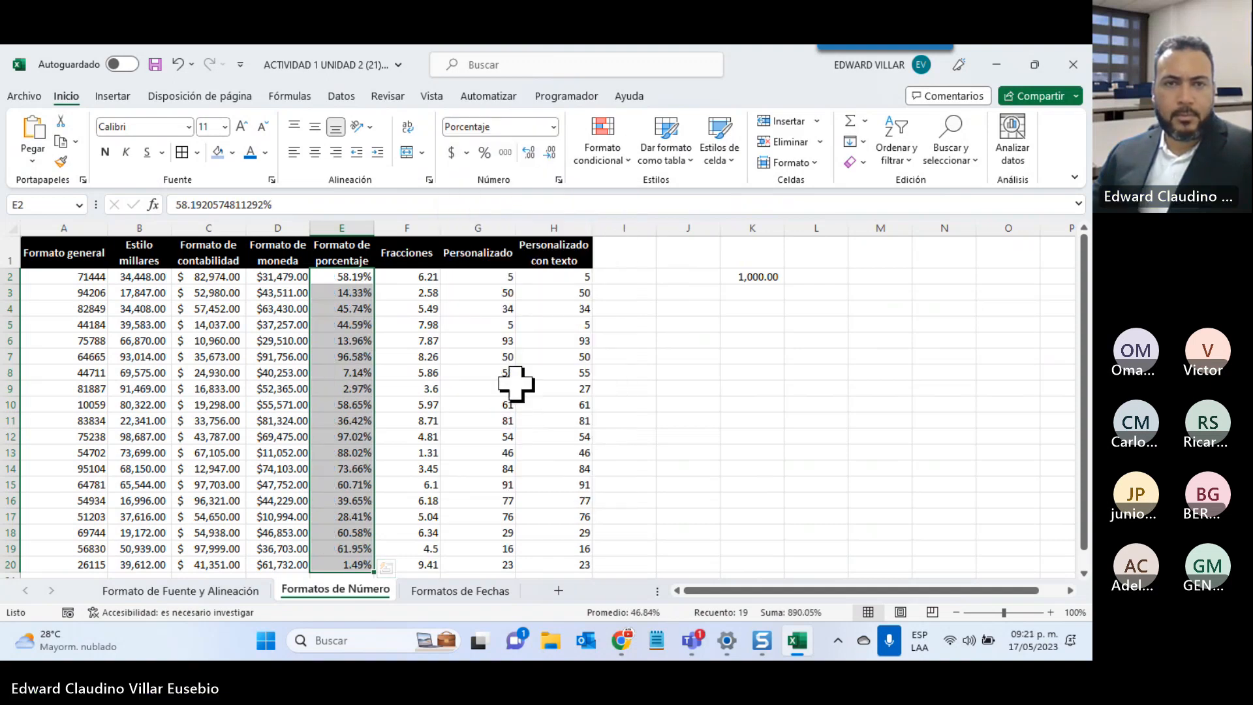
left_click_drag(420, 274, 416, 565)
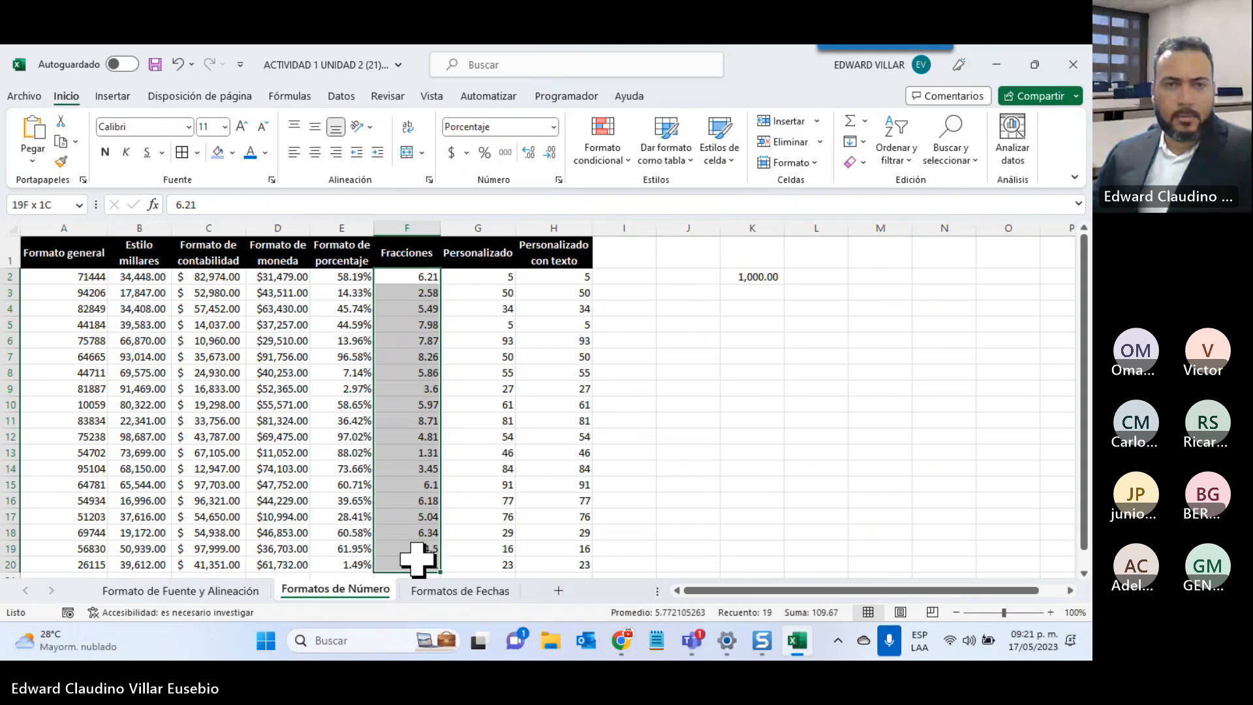
left_click(553, 127)
scroll(522, 392, "down", 2)
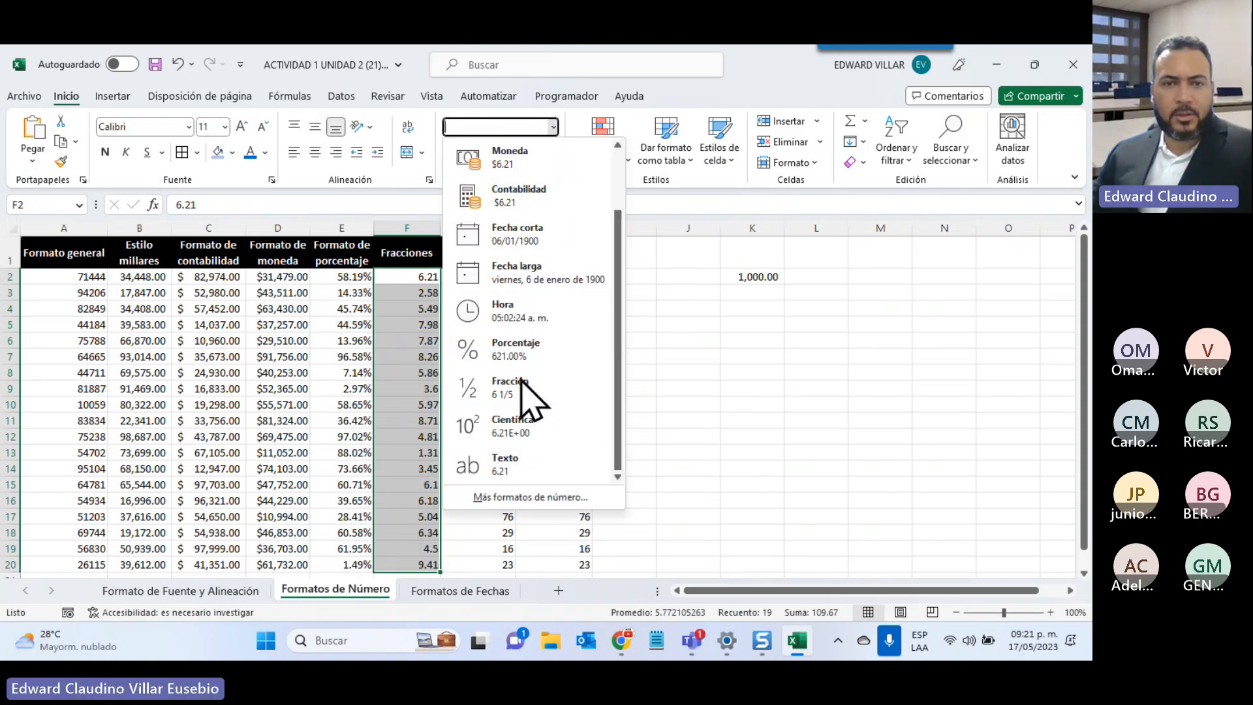
key("Escape")
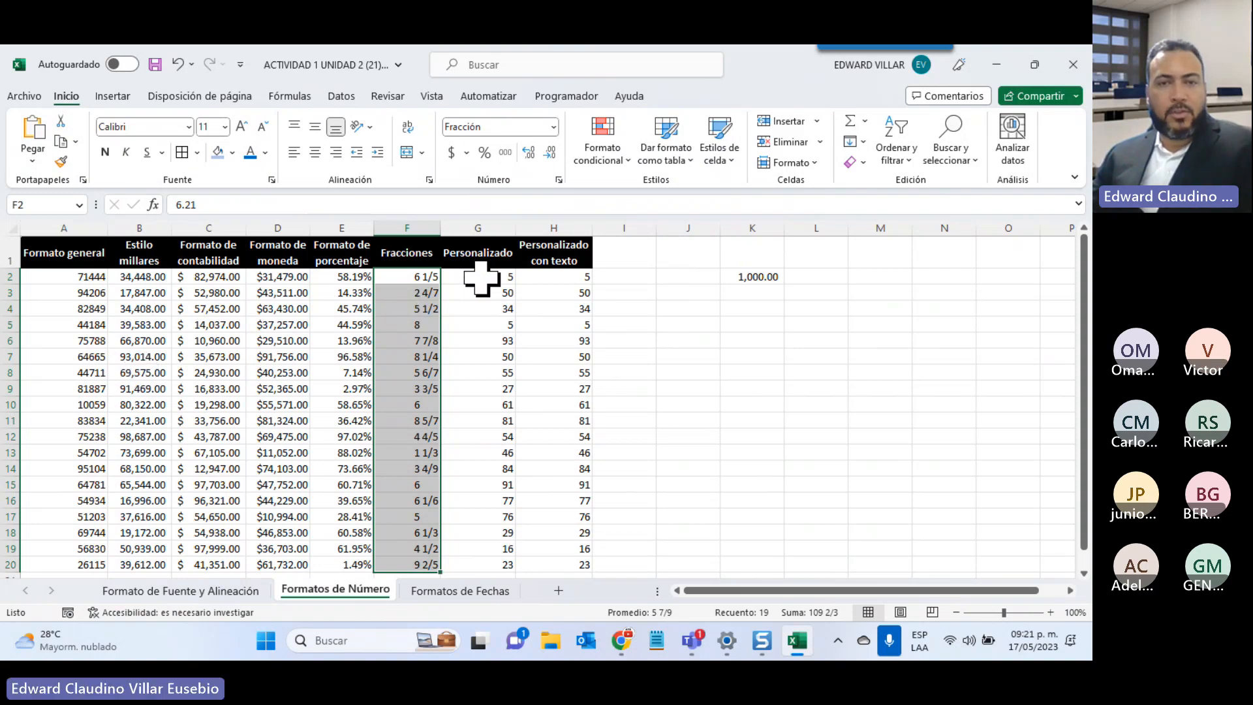
left_click_drag(481, 277, 474, 565)
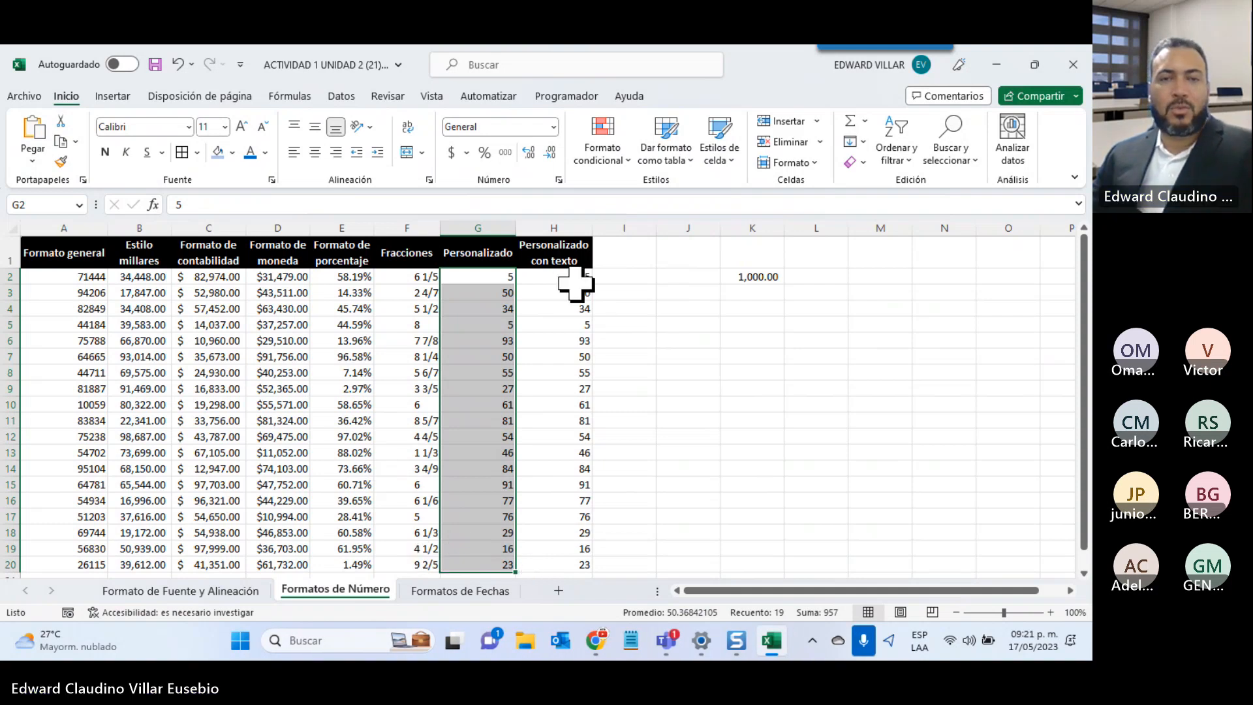
Select the Personalizado con texto values H2:H20 and open the Number Format list
left_click_drag(567, 280, 556, 562)
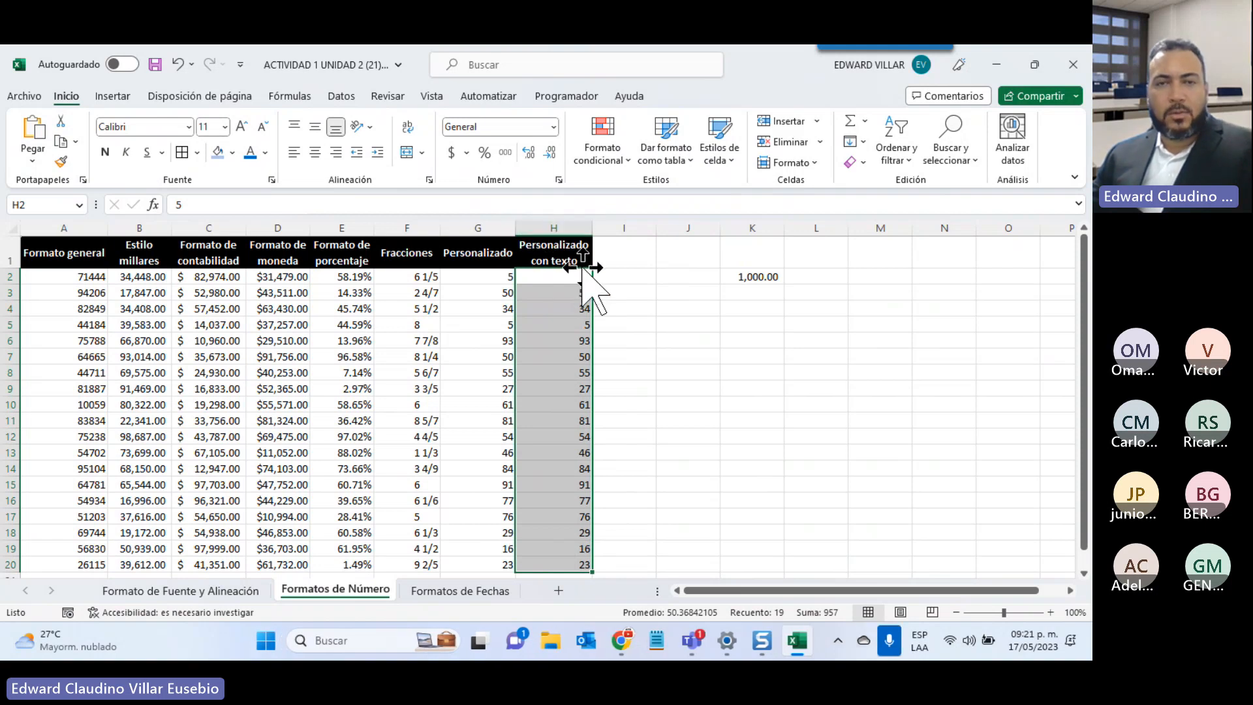
left_click(553, 129)
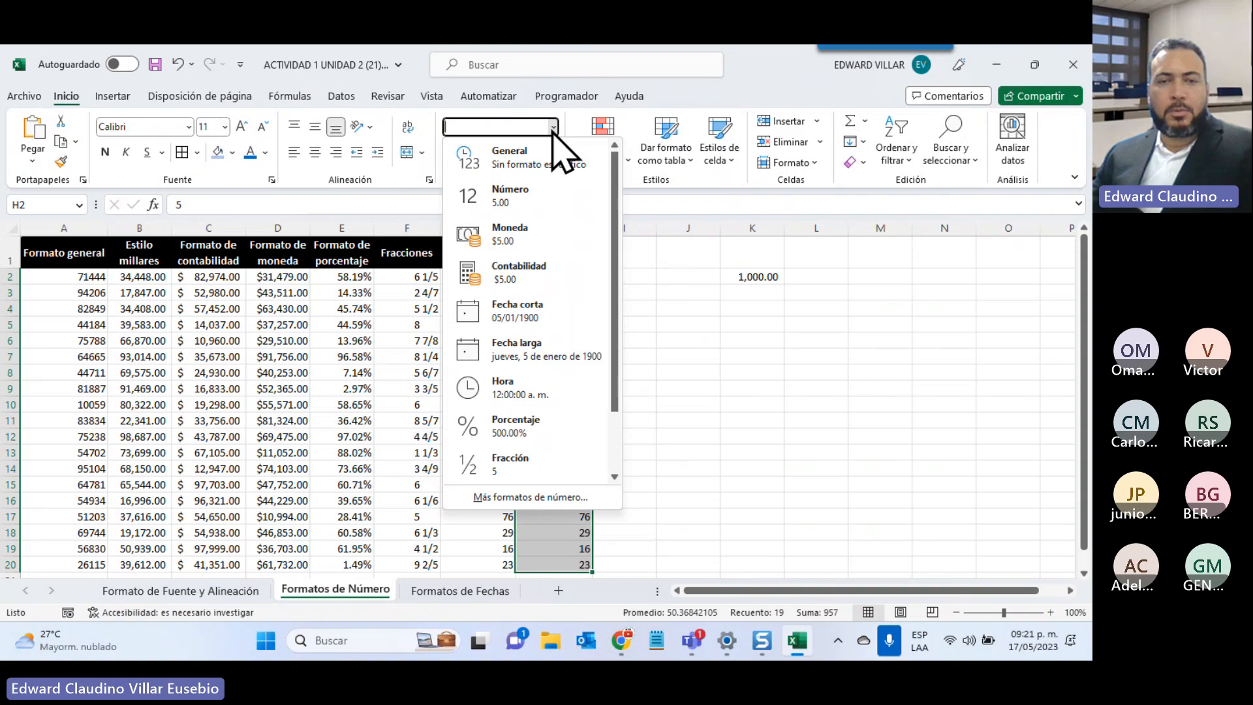
In Formato de celdas, browse the Número, Moneda, Contabilidad and Fecha categories
left_click(538, 495)
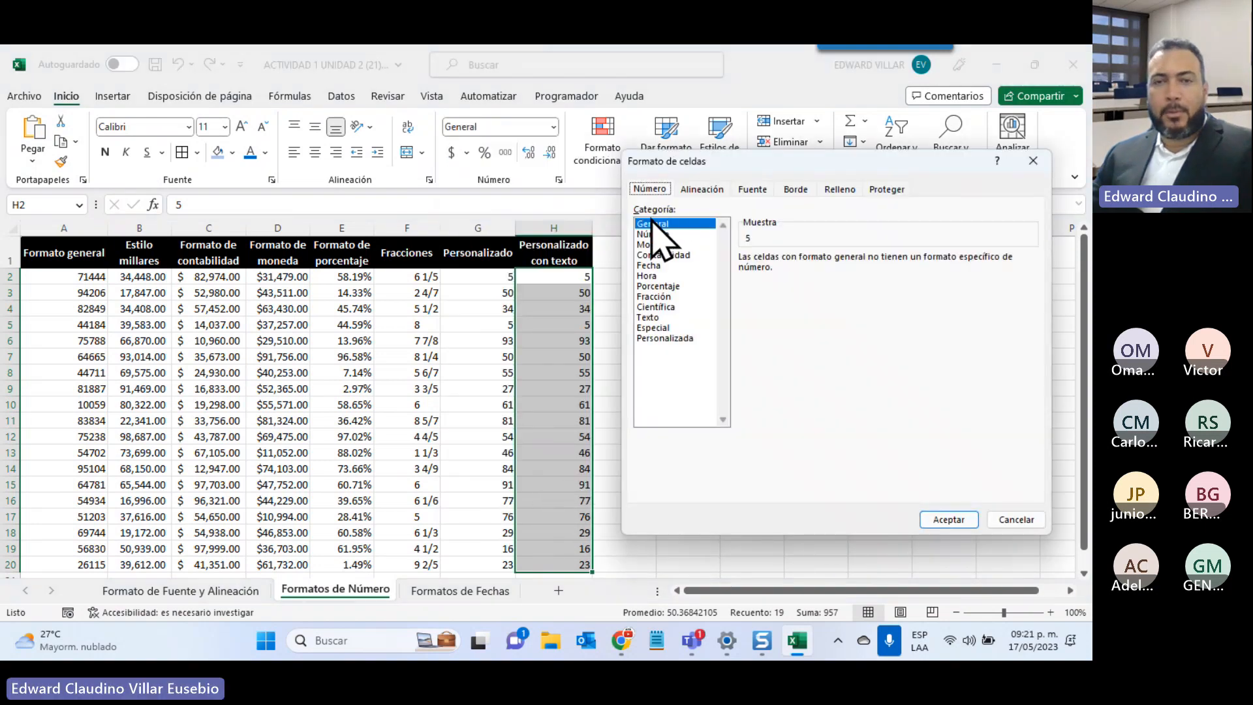
left_click(654, 233)
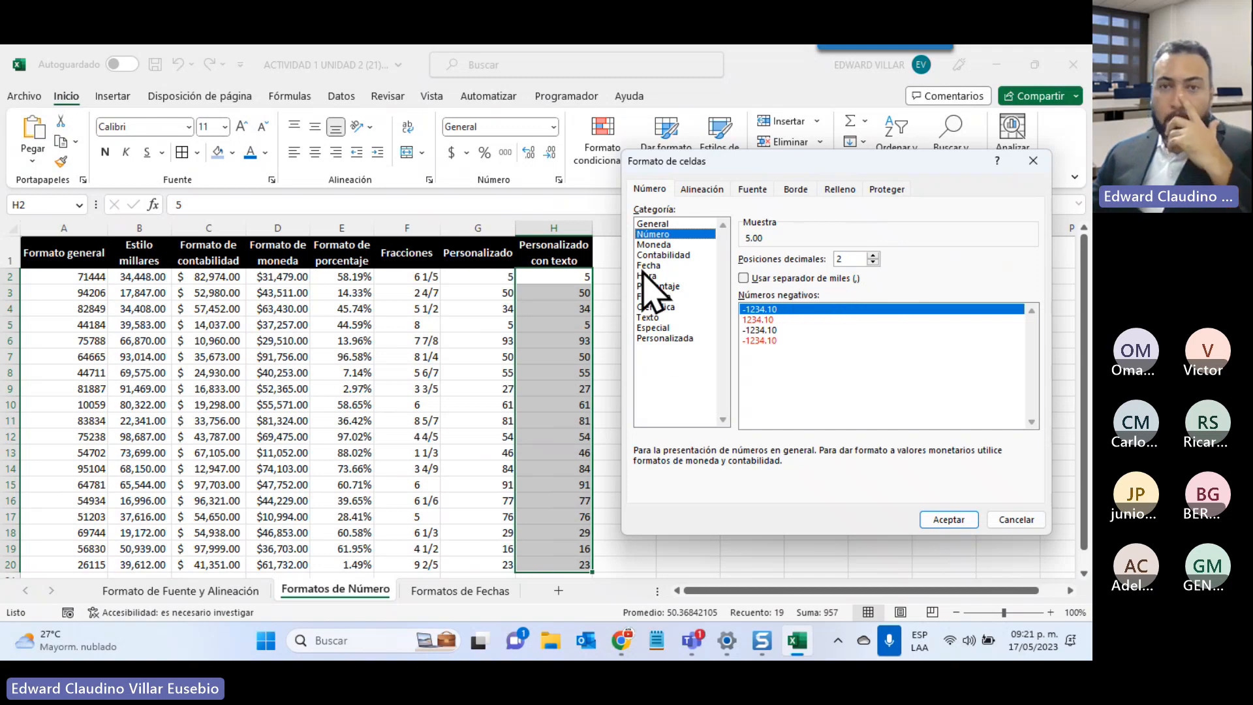
left_click(652, 244)
left_click(1031, 278)
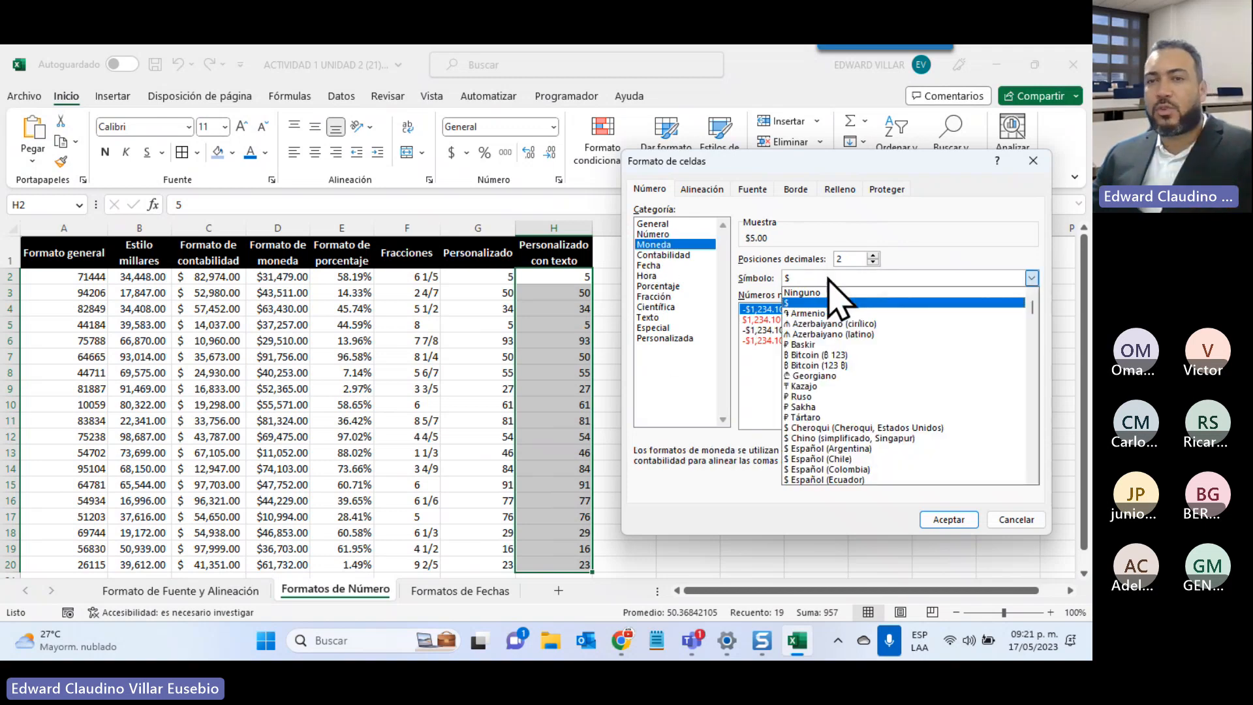
left_click(804, 198)
left_click(689, 255)
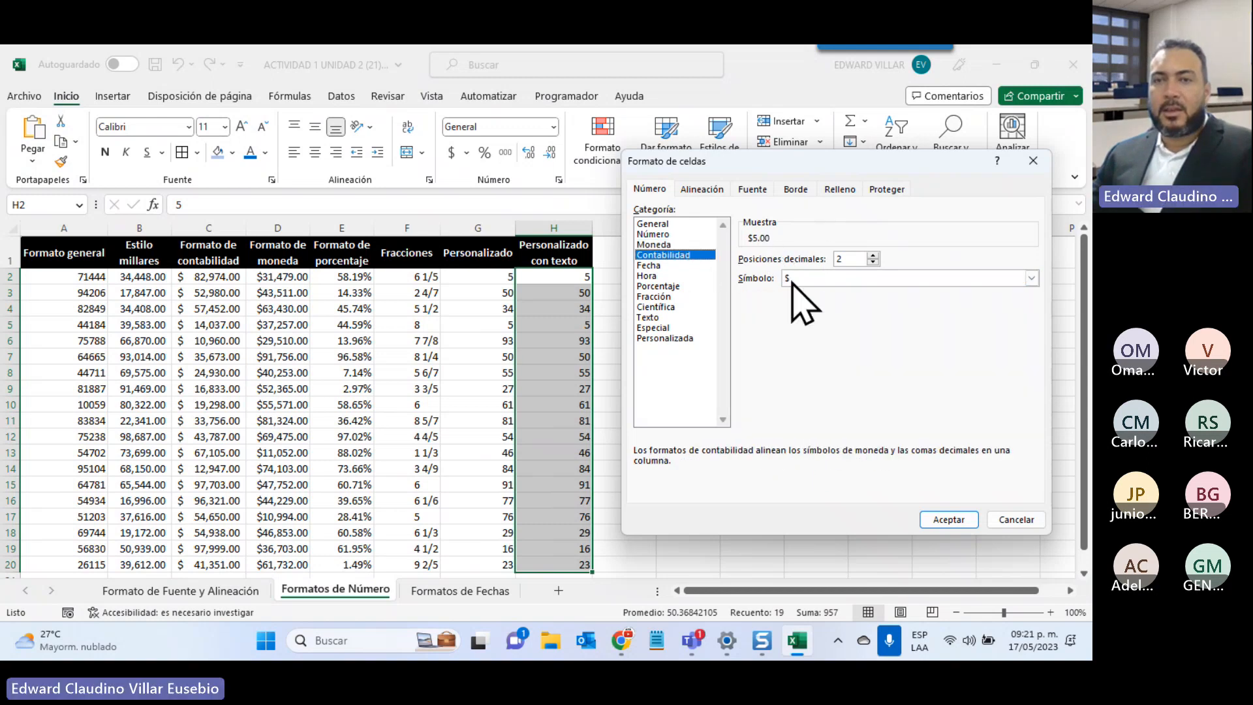
left_click(648, 265)
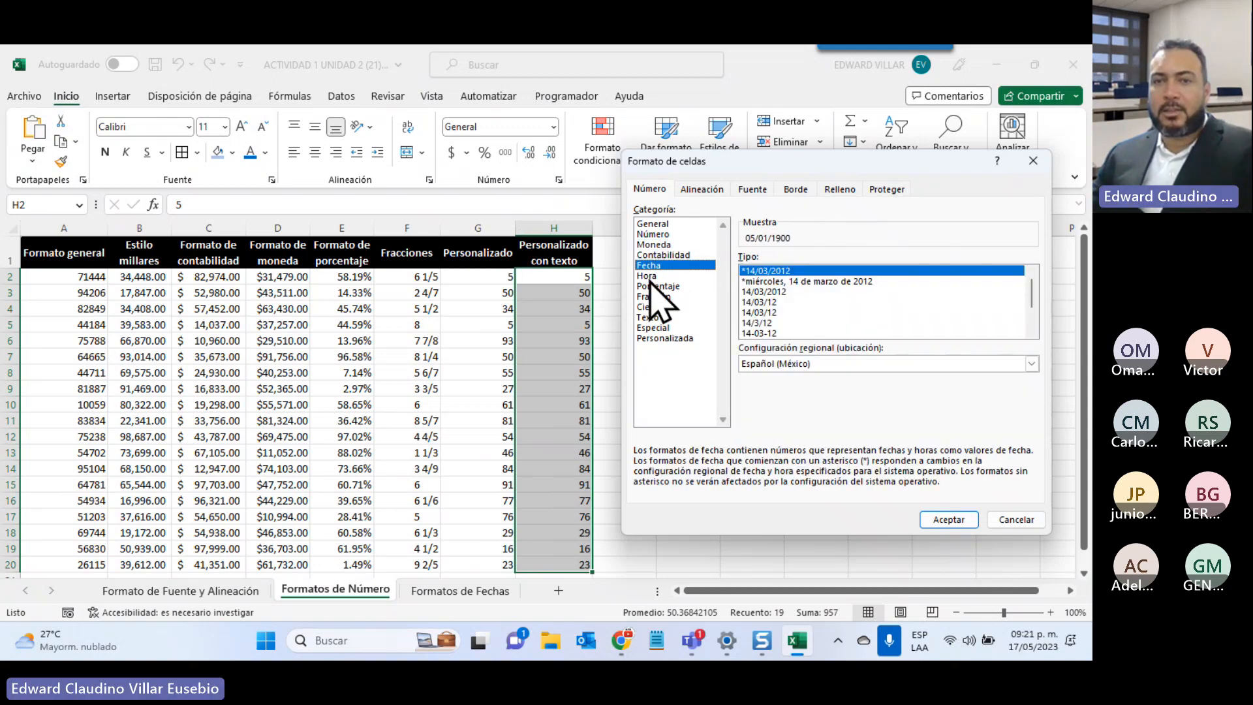
Switch to Personalizada and start replacing the dd/mm/aaaa code with "EL VALOR ES:
left_click(666, 338)
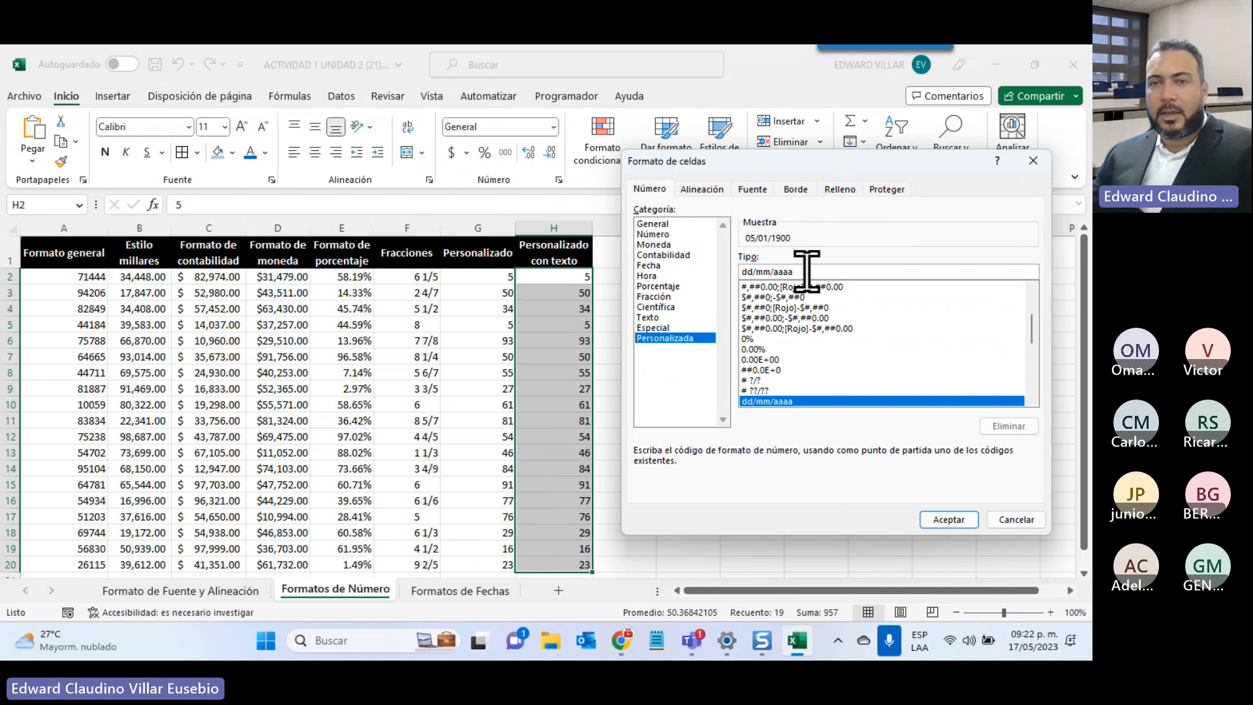
left_click_drag(806, 270, 731, 261)
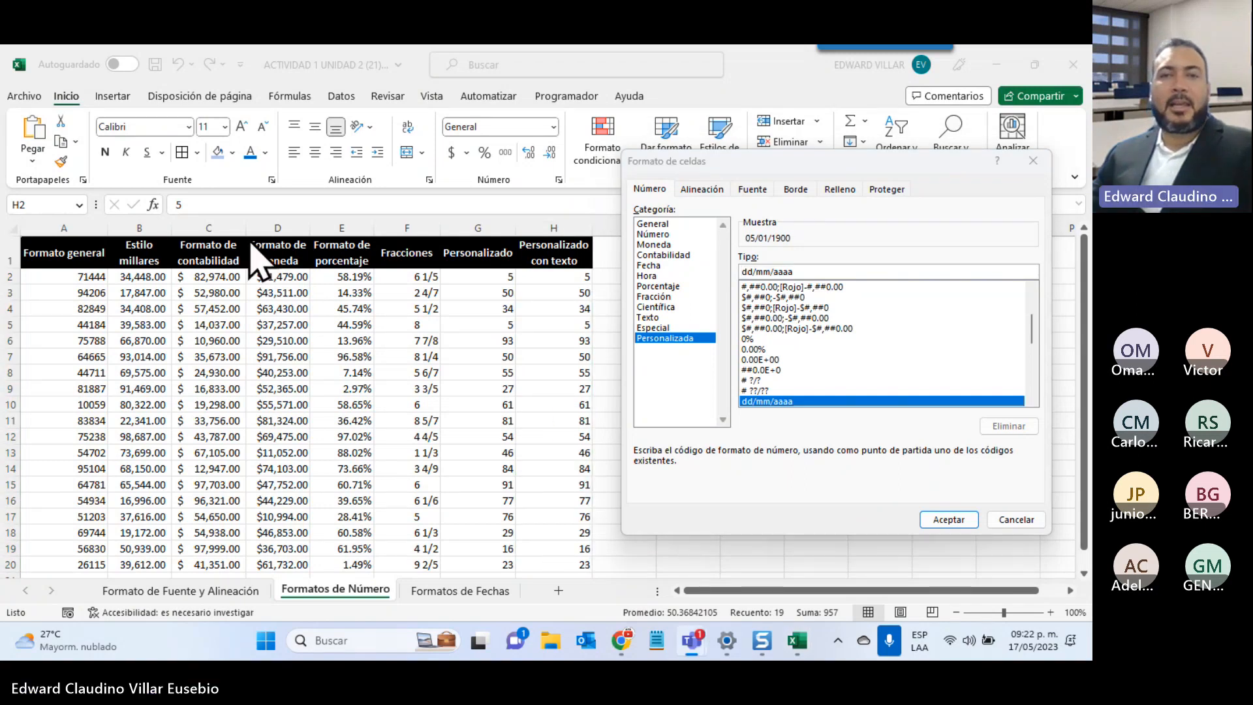
left_click(769, 270)
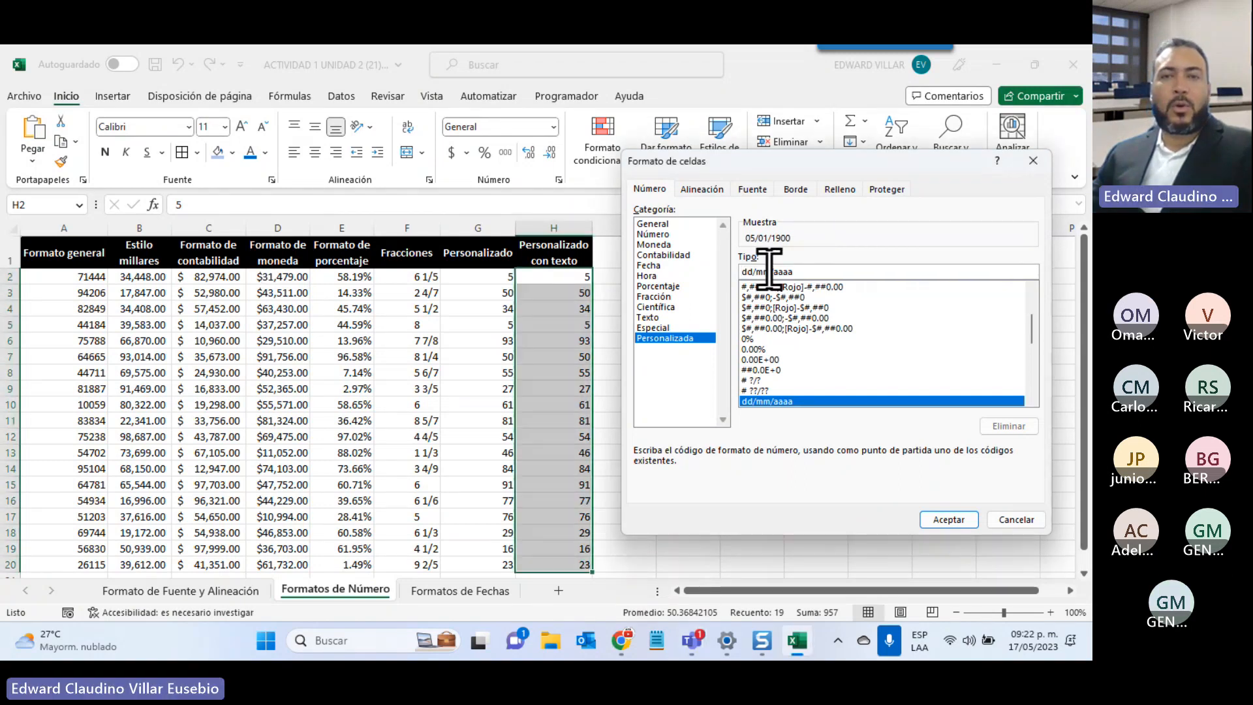
left_click_drag(793, 272, 590, 235)
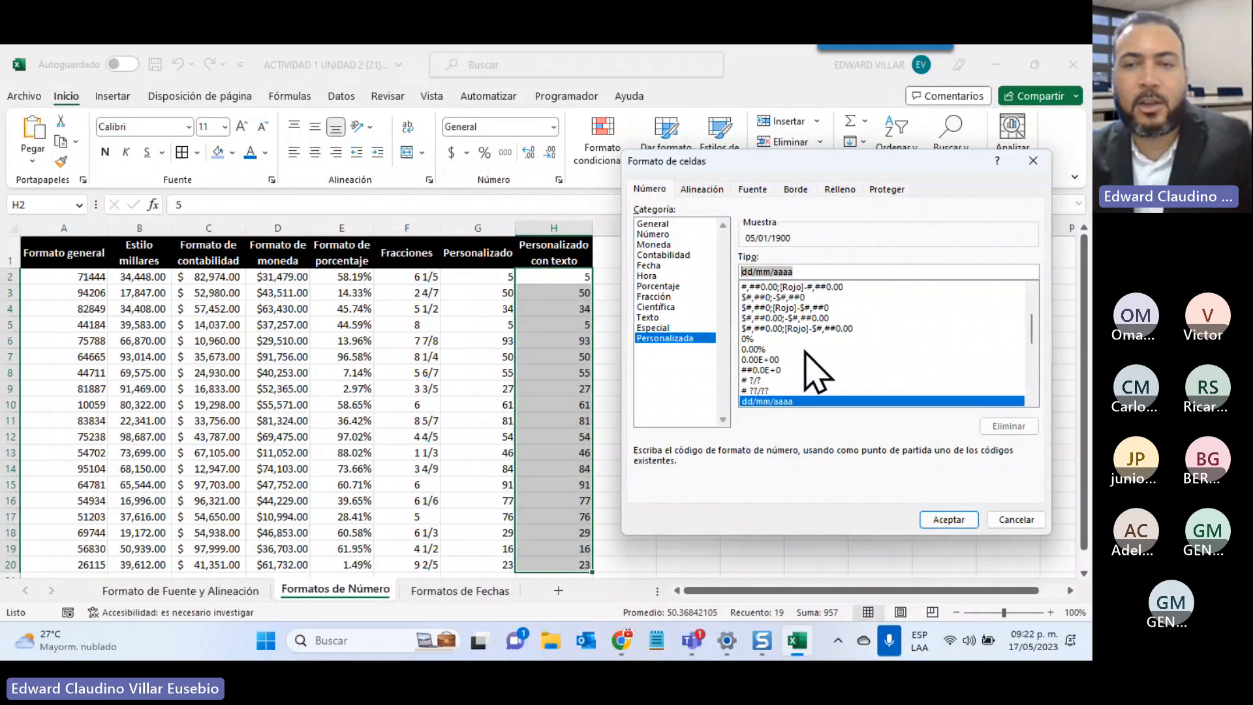
key("Home")
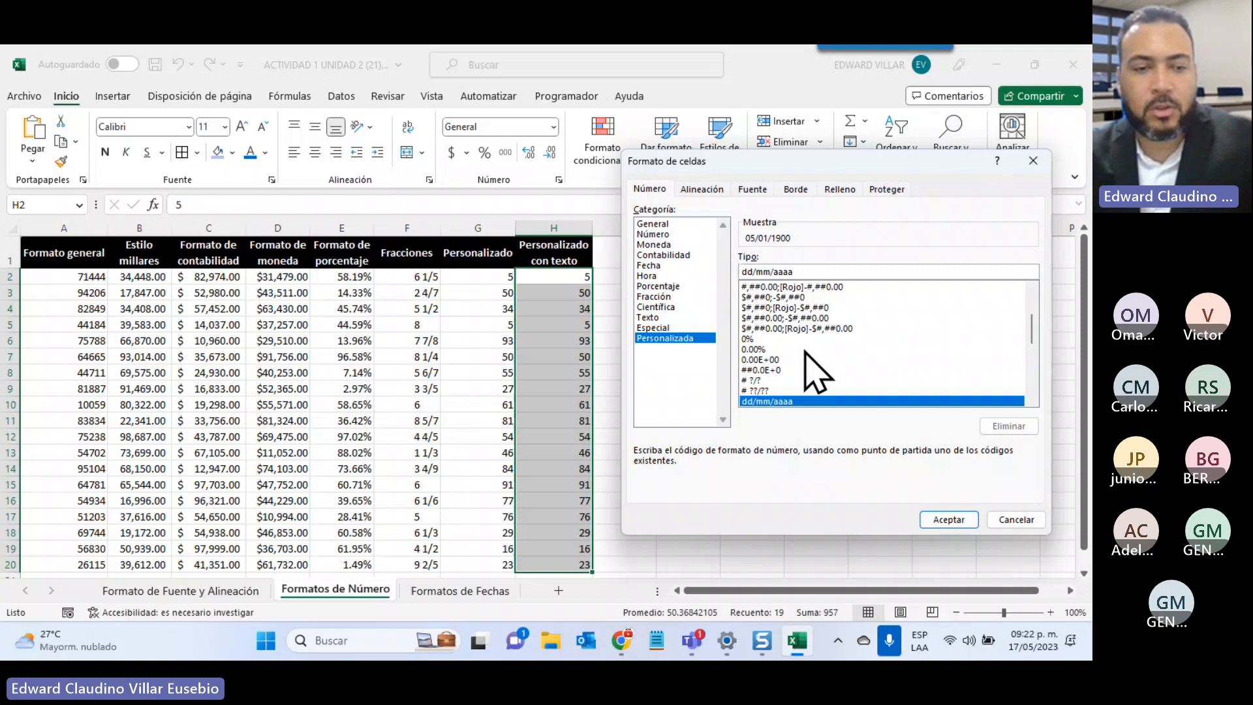
key("shift+End")
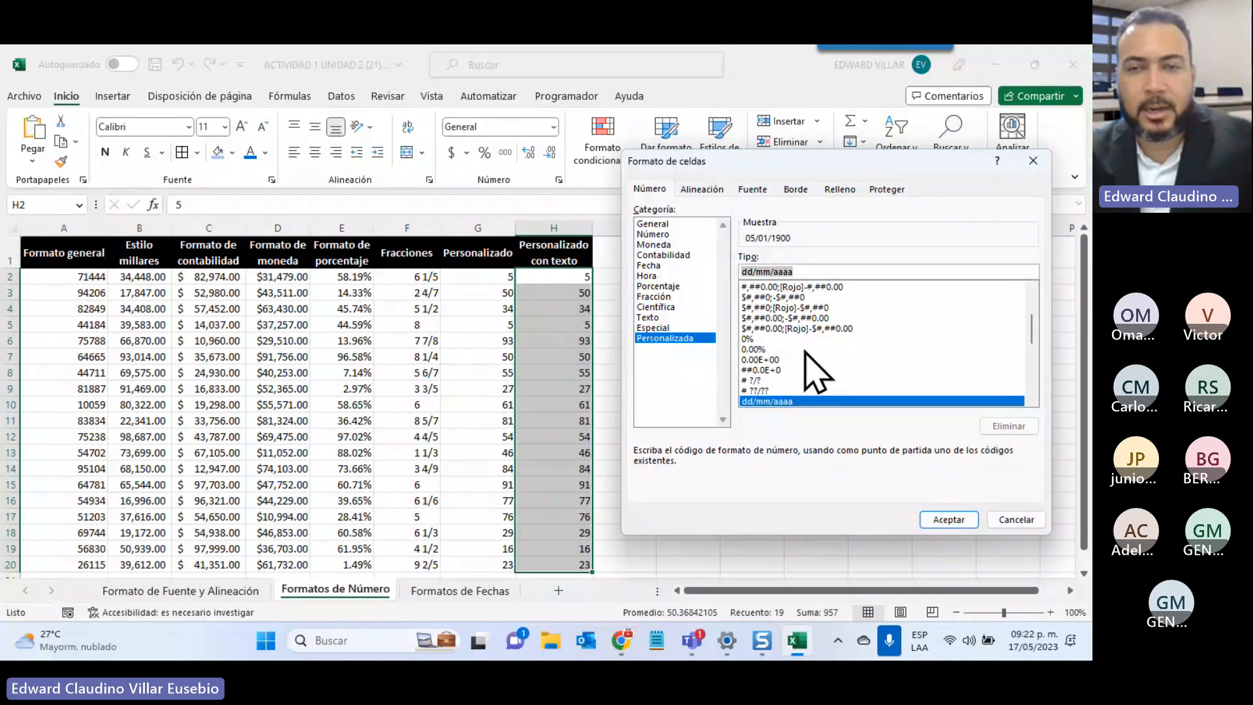
type("\"")
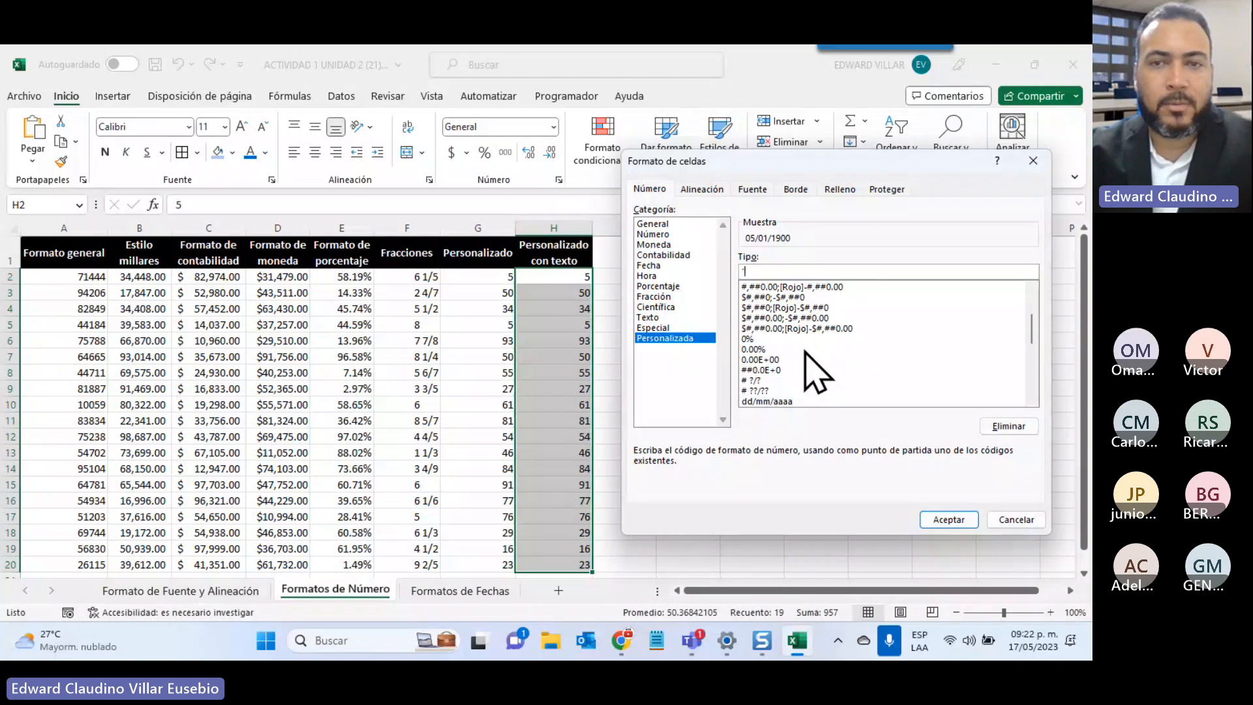
type("E")
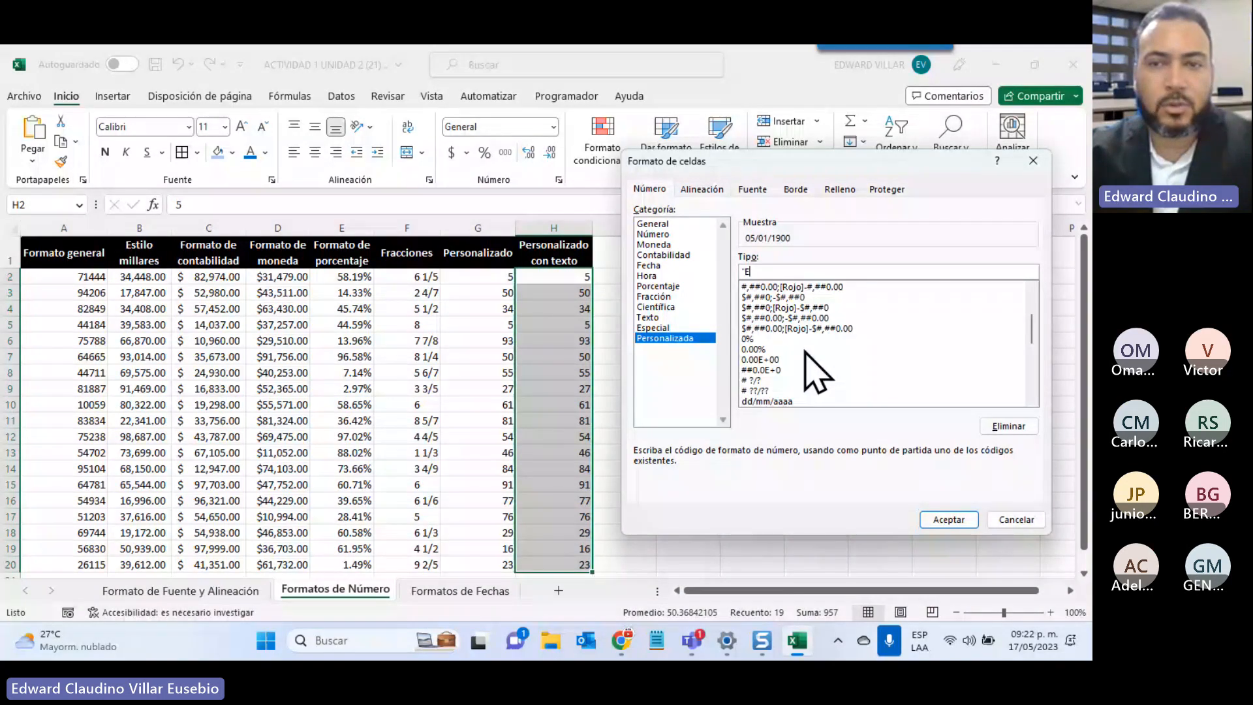
type("L VALOR ES:")
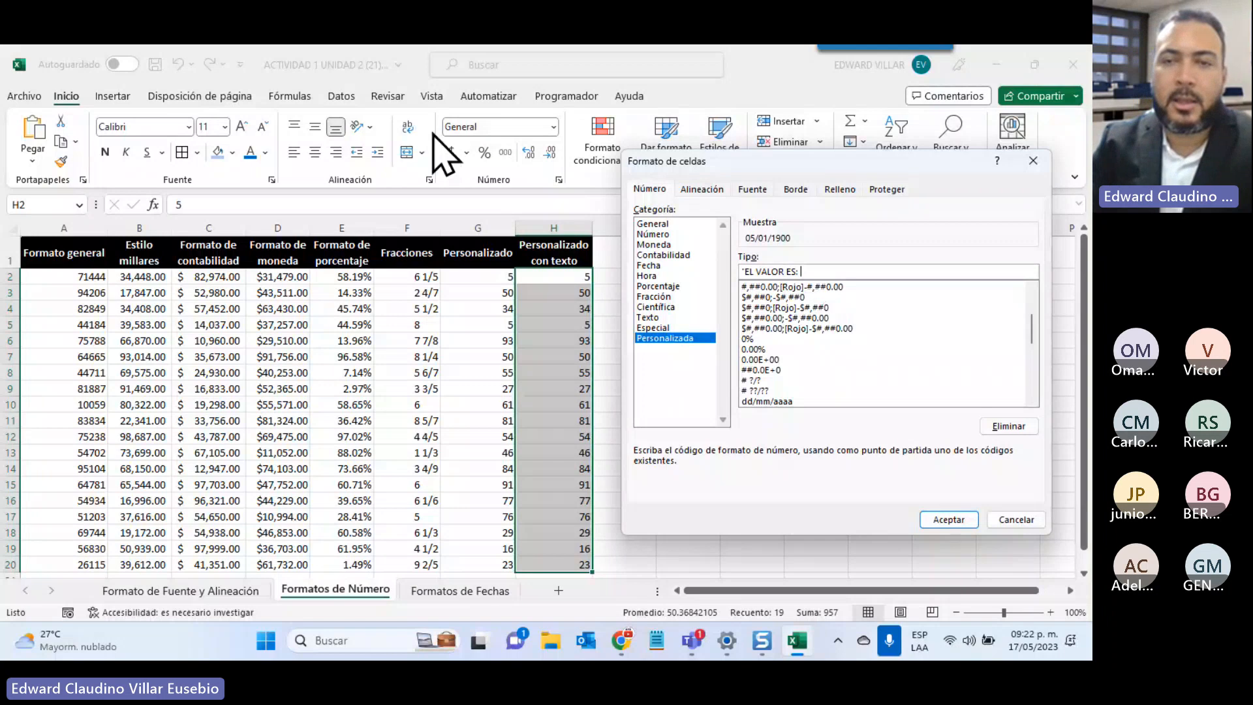
Finish the custom code "EL VALOR ES: "## for H2:H20, apply it, and widen column H
type("\"")
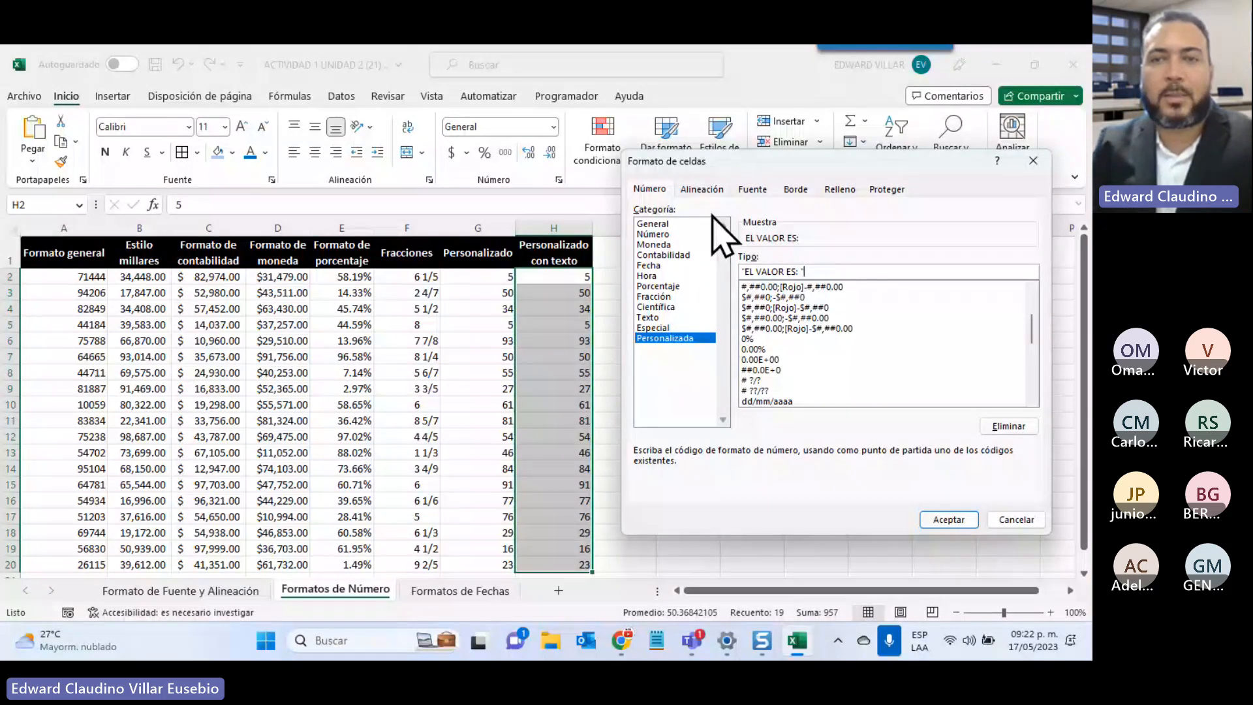
type("##")
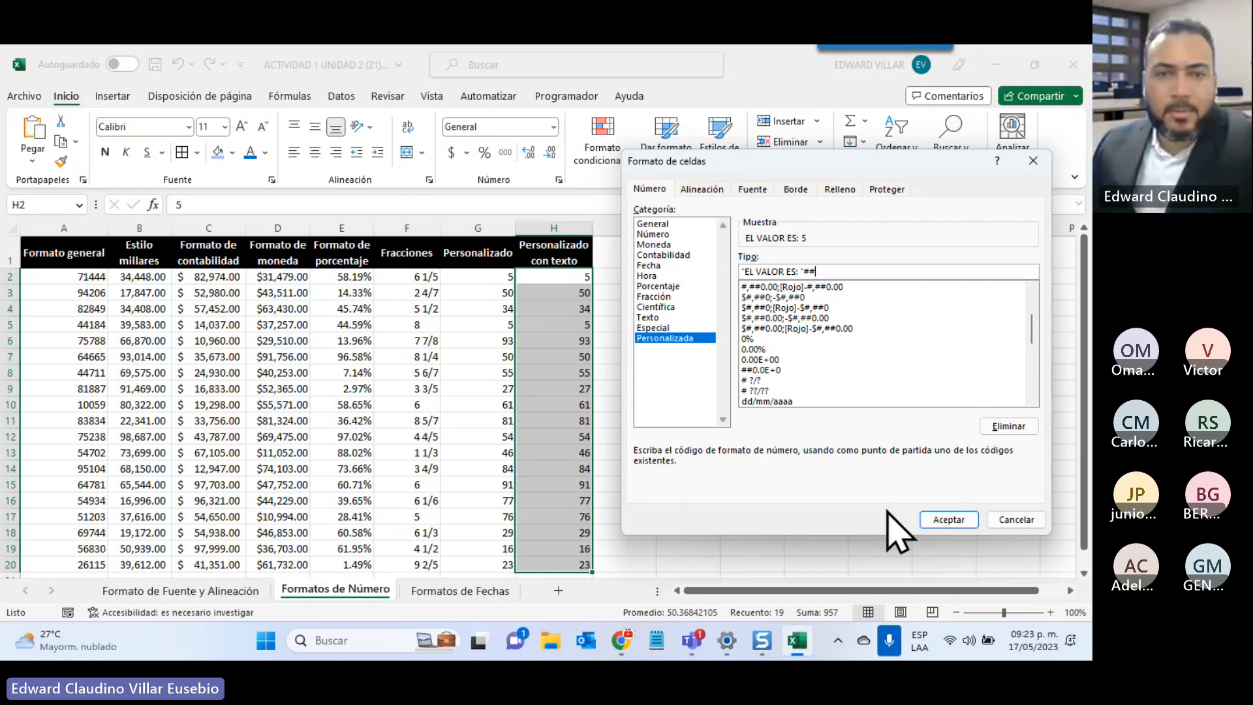
left_click(933, 520)
left_click_drag(591, 220, 625, 228)
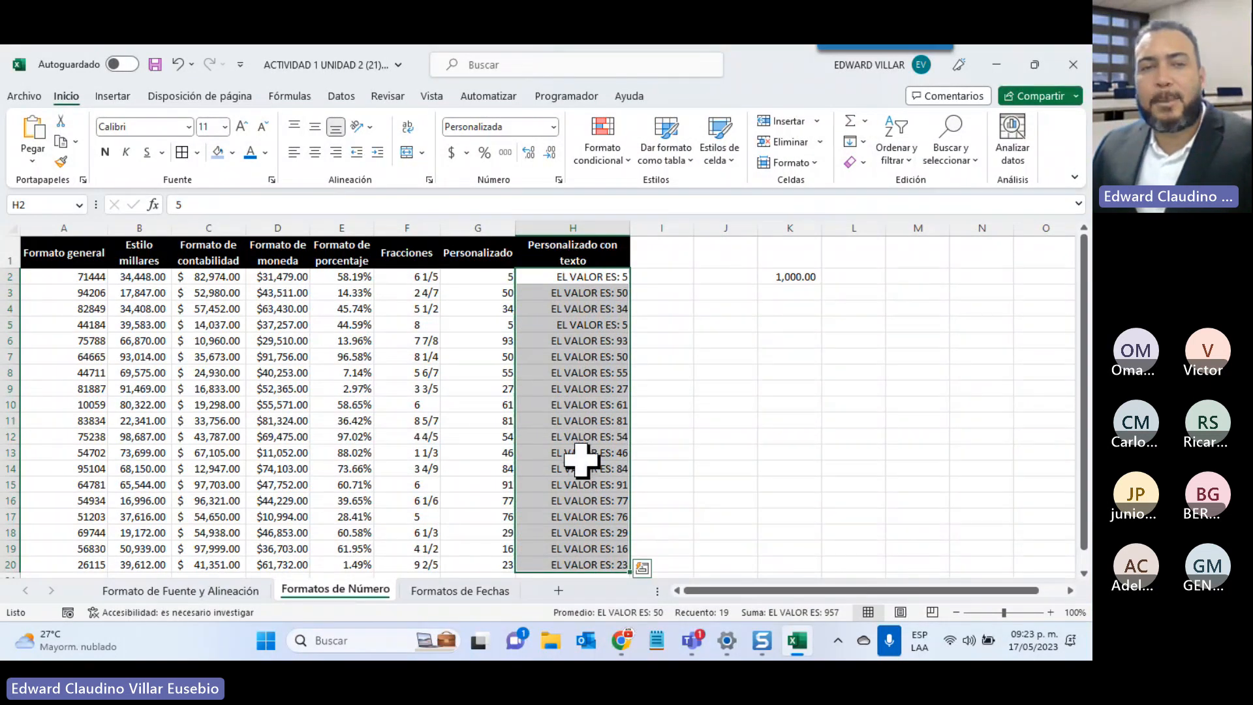
left_click(583, 324)
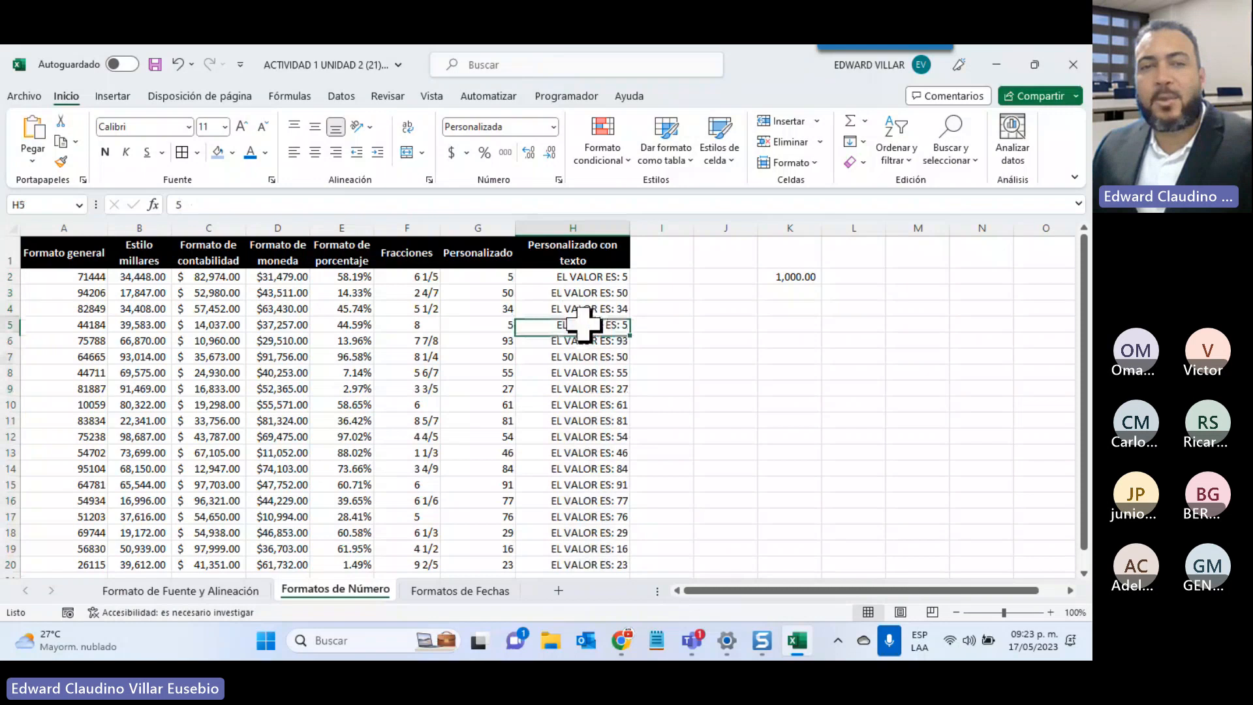
left_click(573, 404)
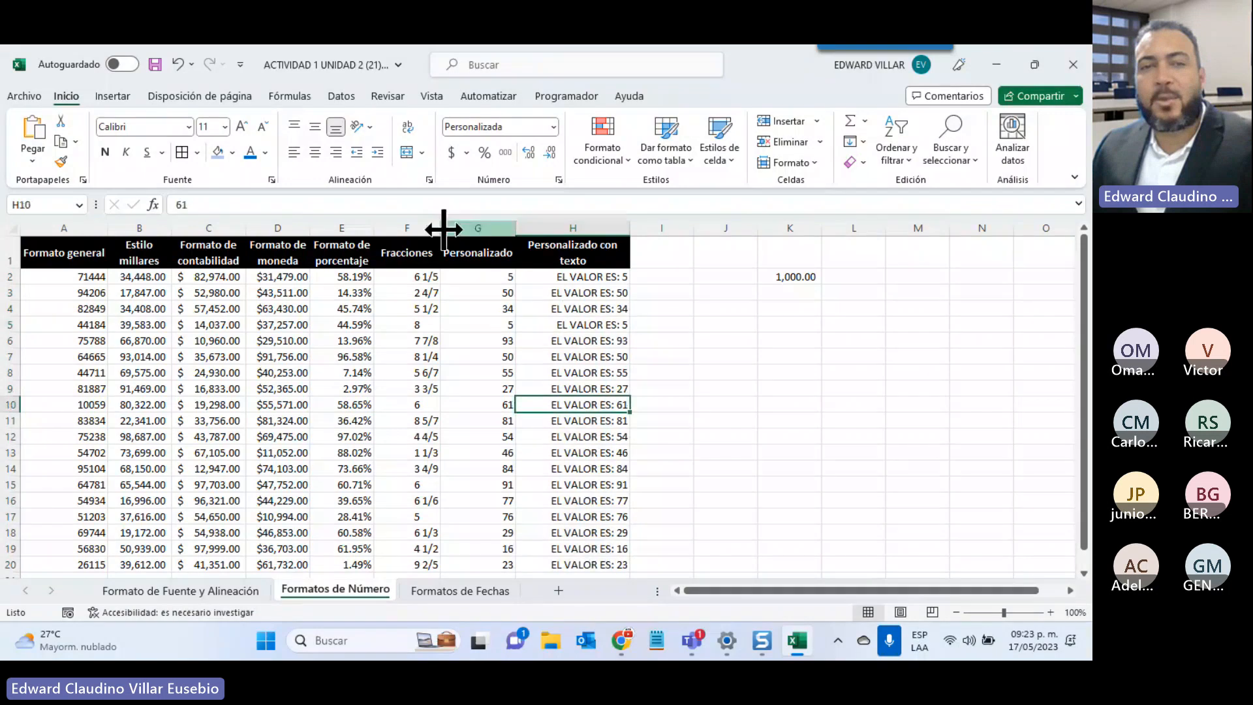
double_click(192, 204)
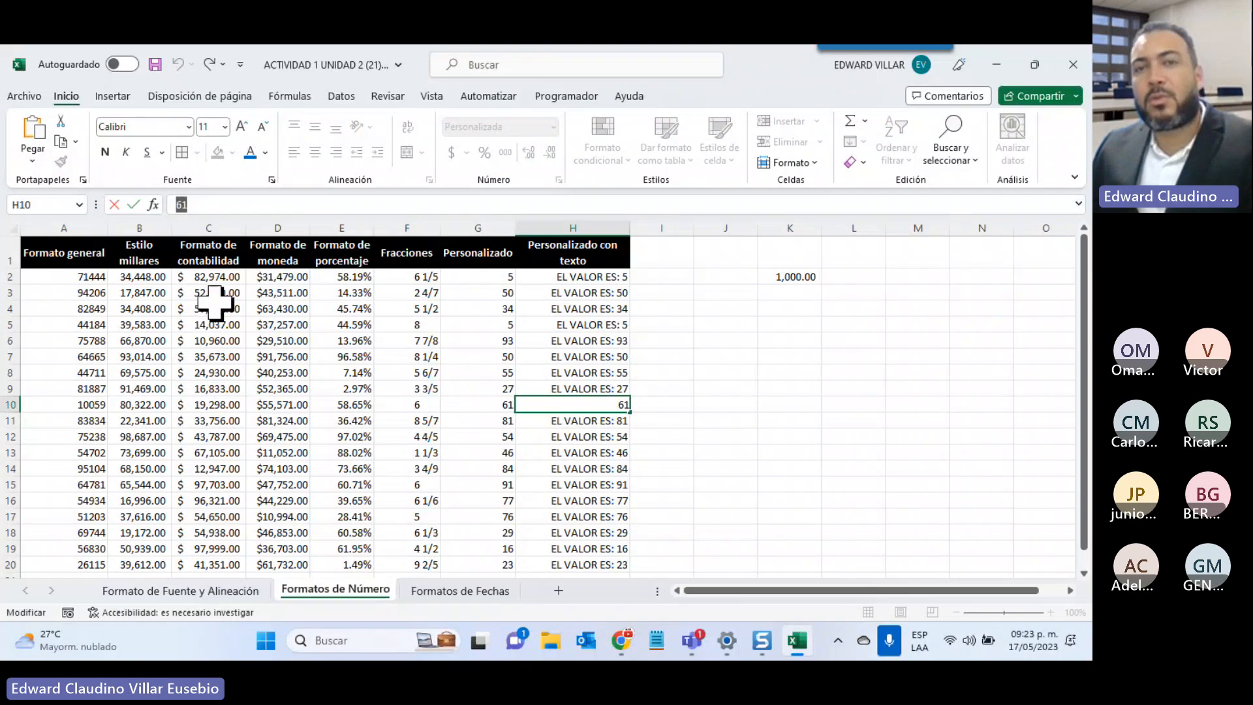
left_click(578, 311)
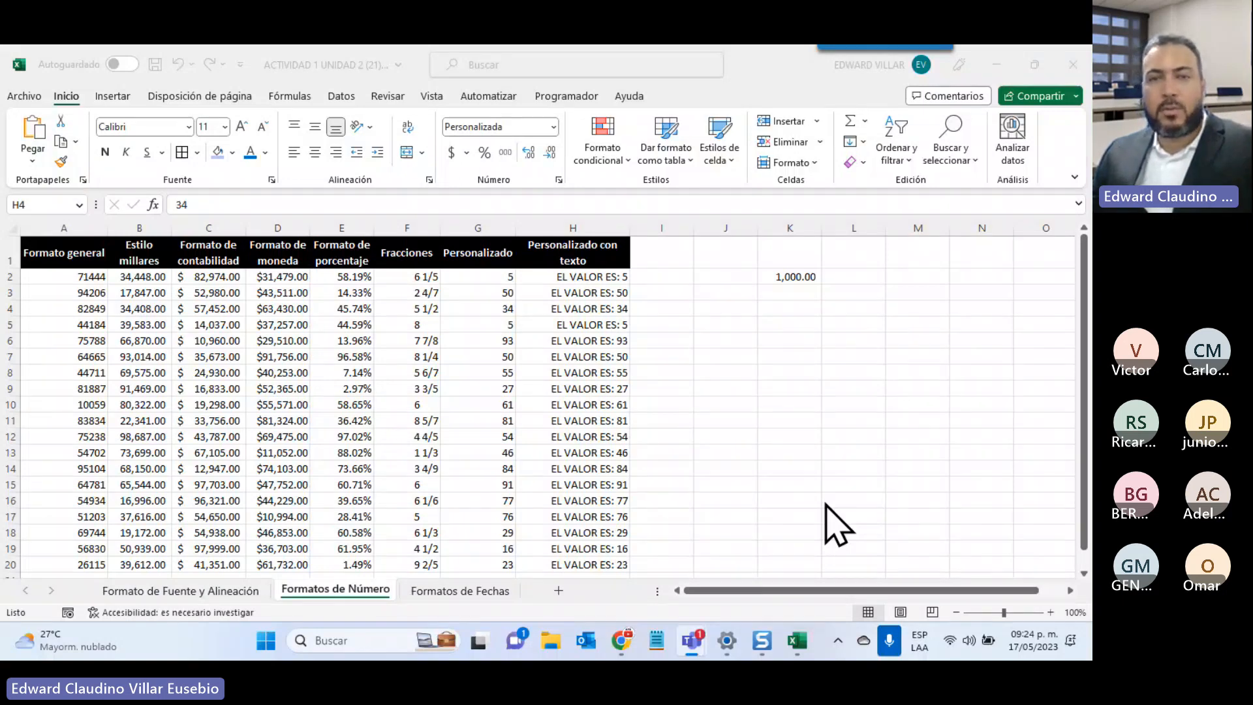
Select column M and give it the custom format (###)-###-#### in Formato de celdas
left_click(926, 256)
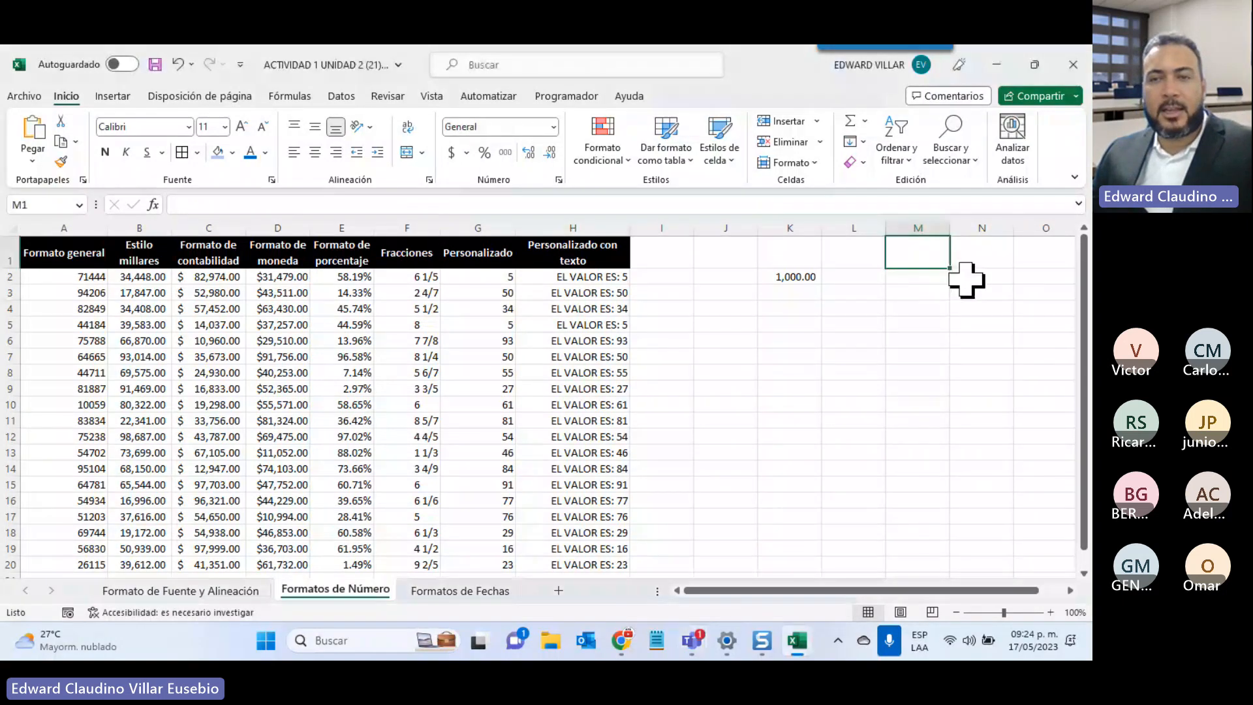
key("ctrl+shift+Down")
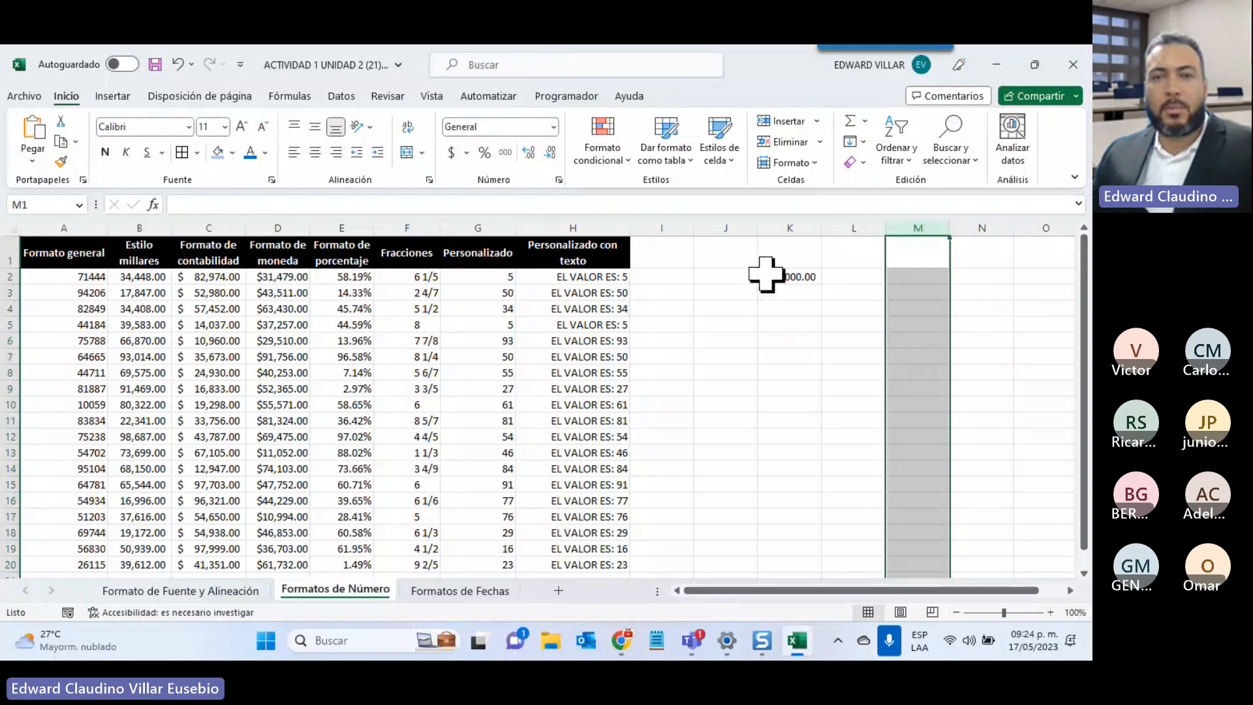
right_click(933, 362)
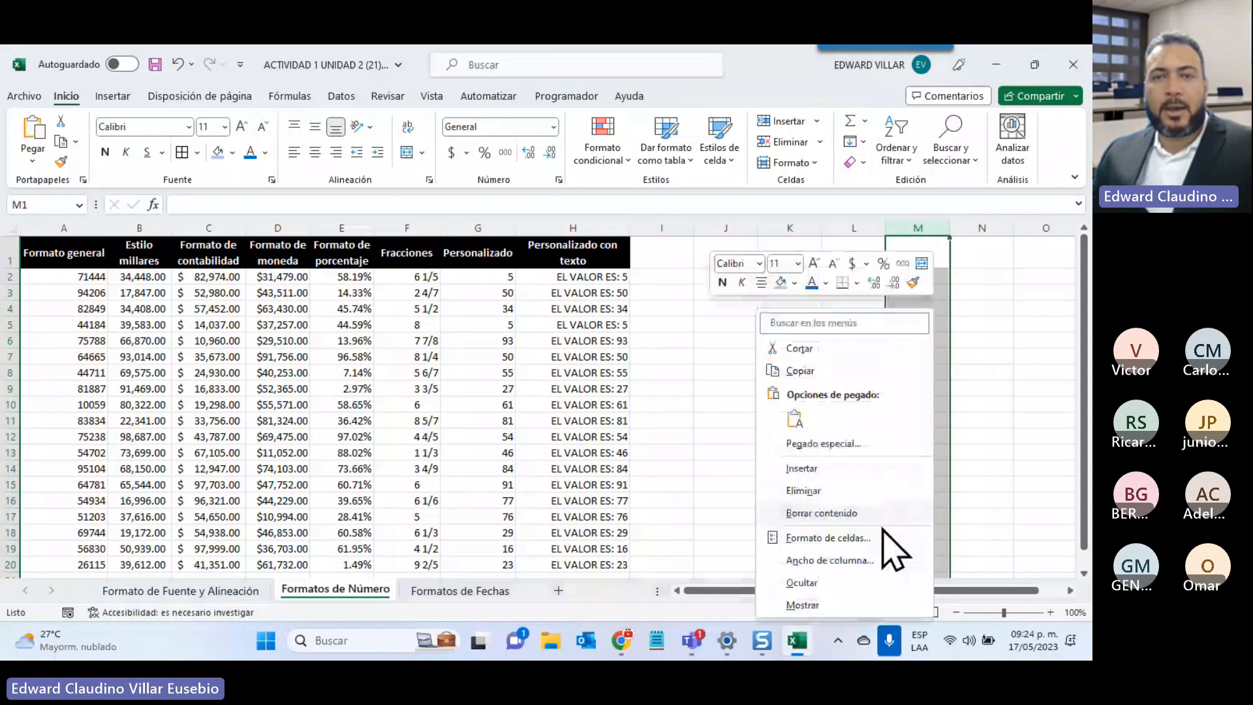
left_click(554, 126)
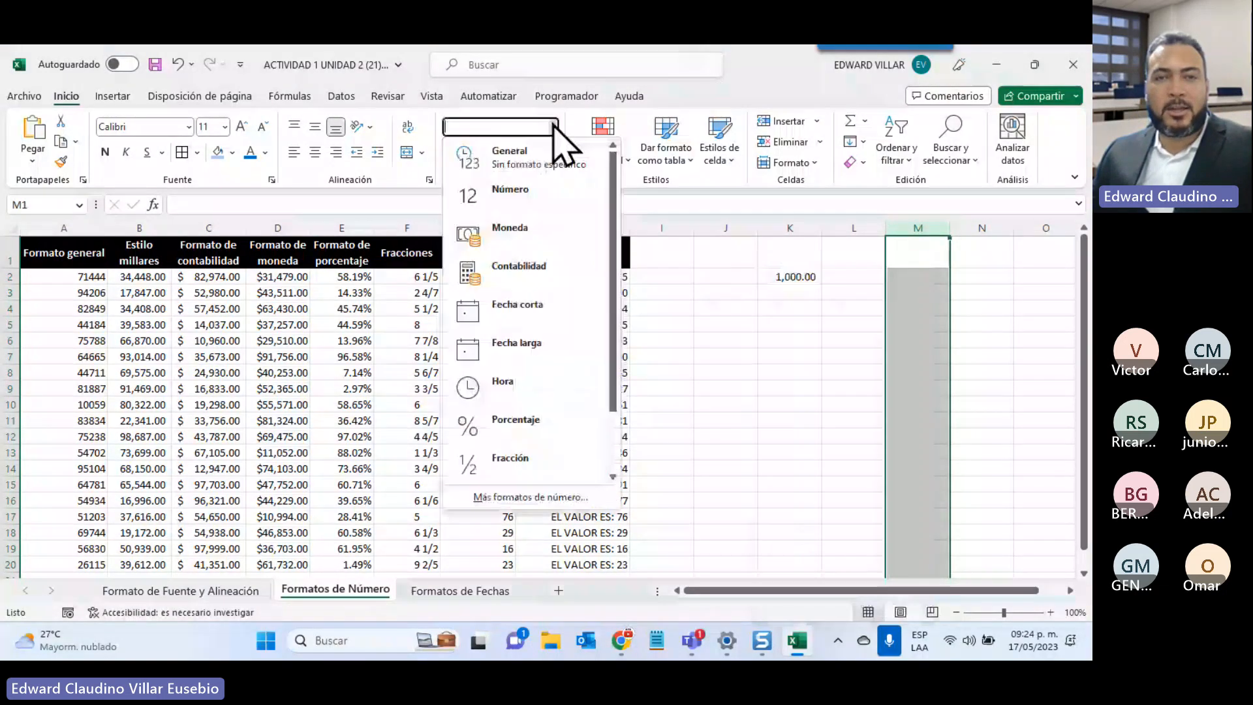
left_click(520, 497)
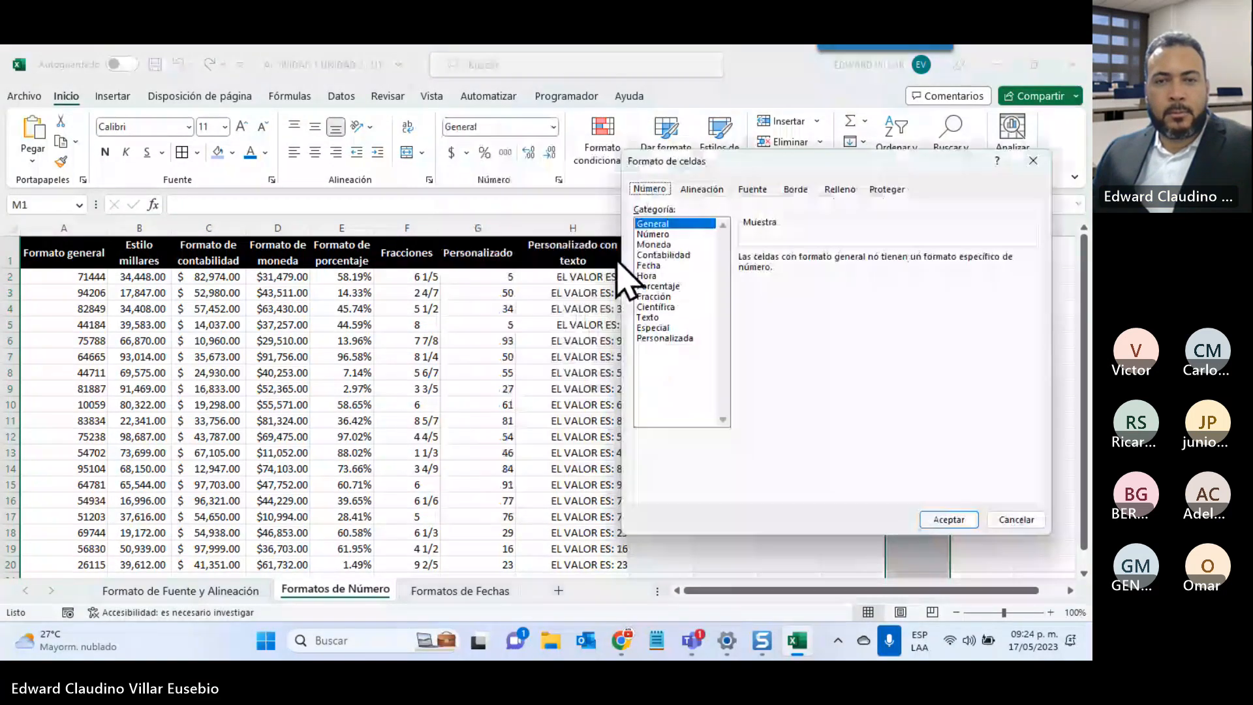
left_click(664, 338)
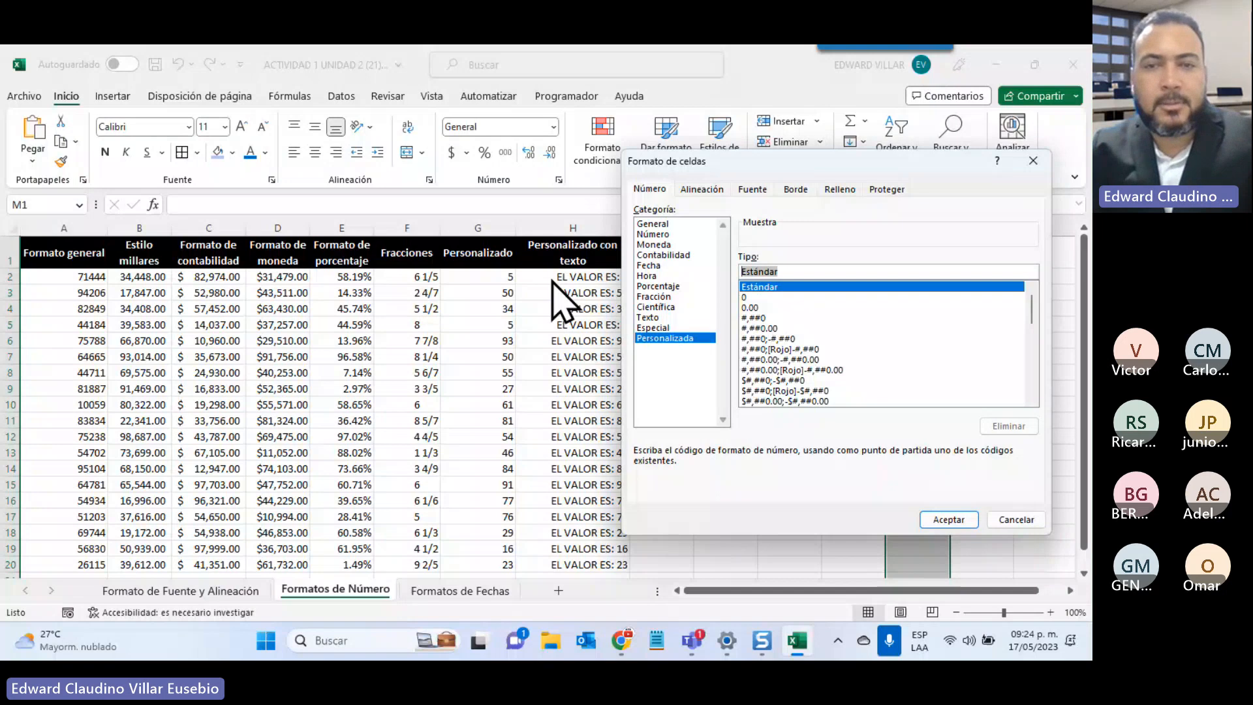
type("(")
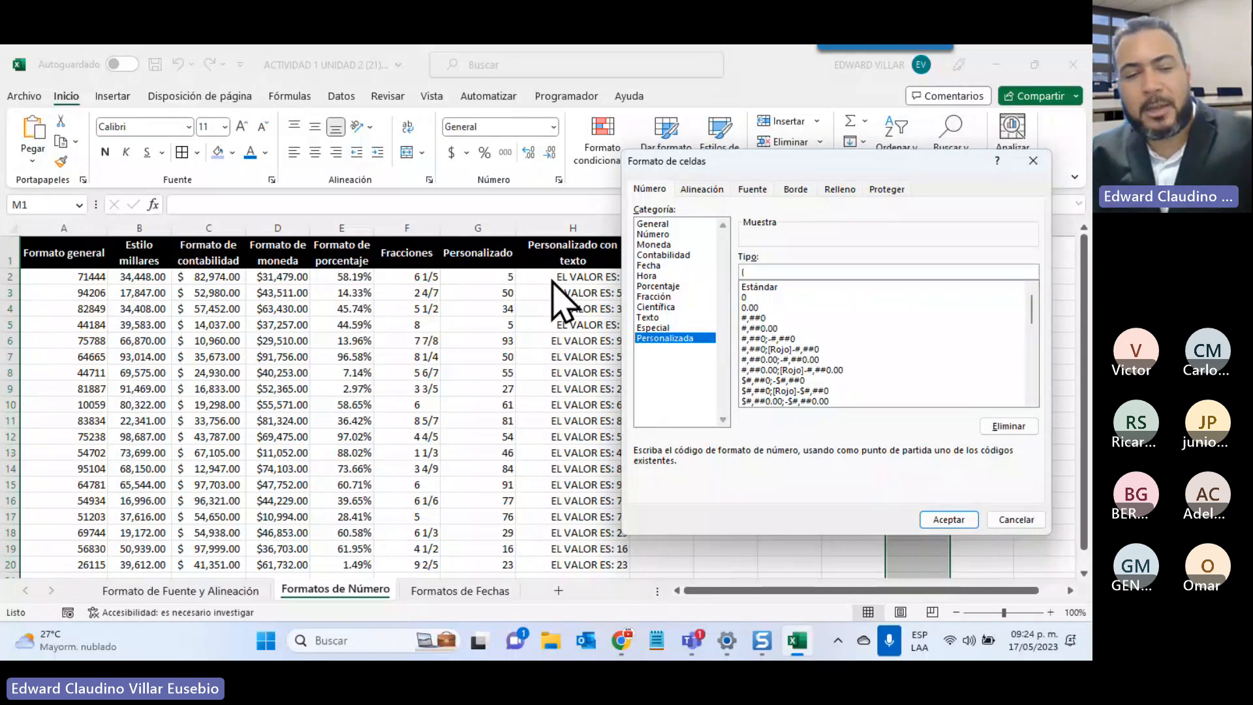
type("###")
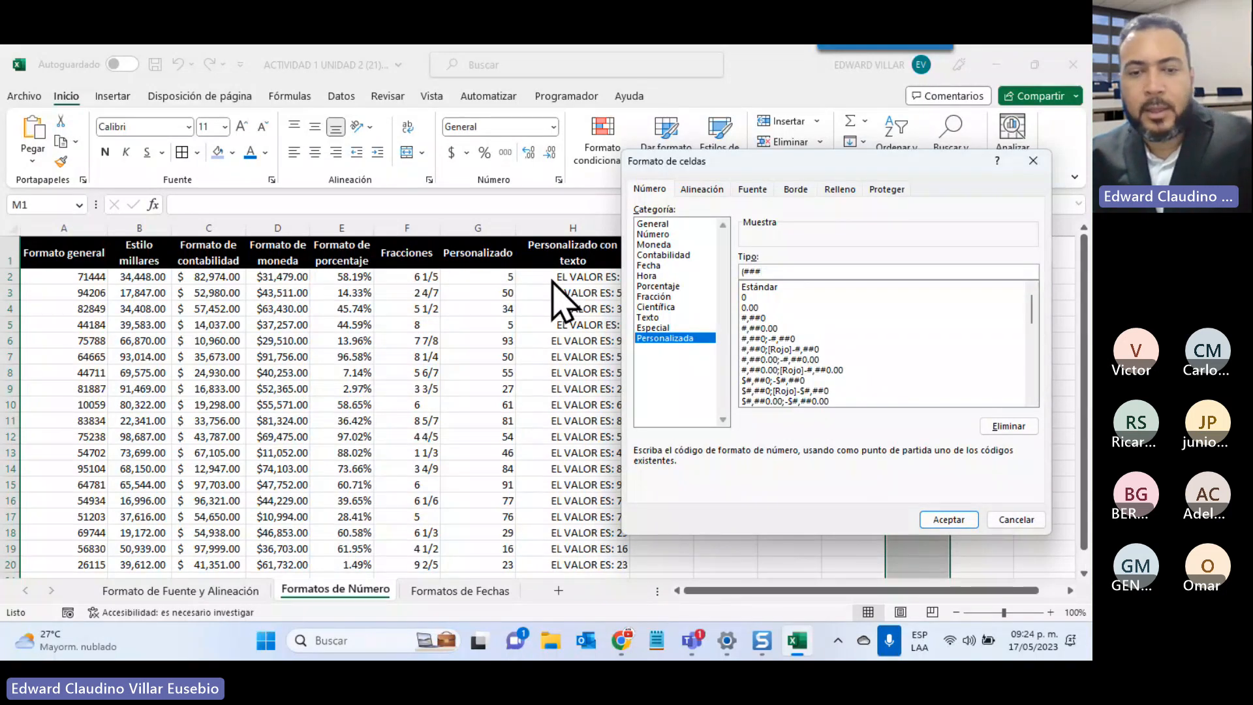
type(")")
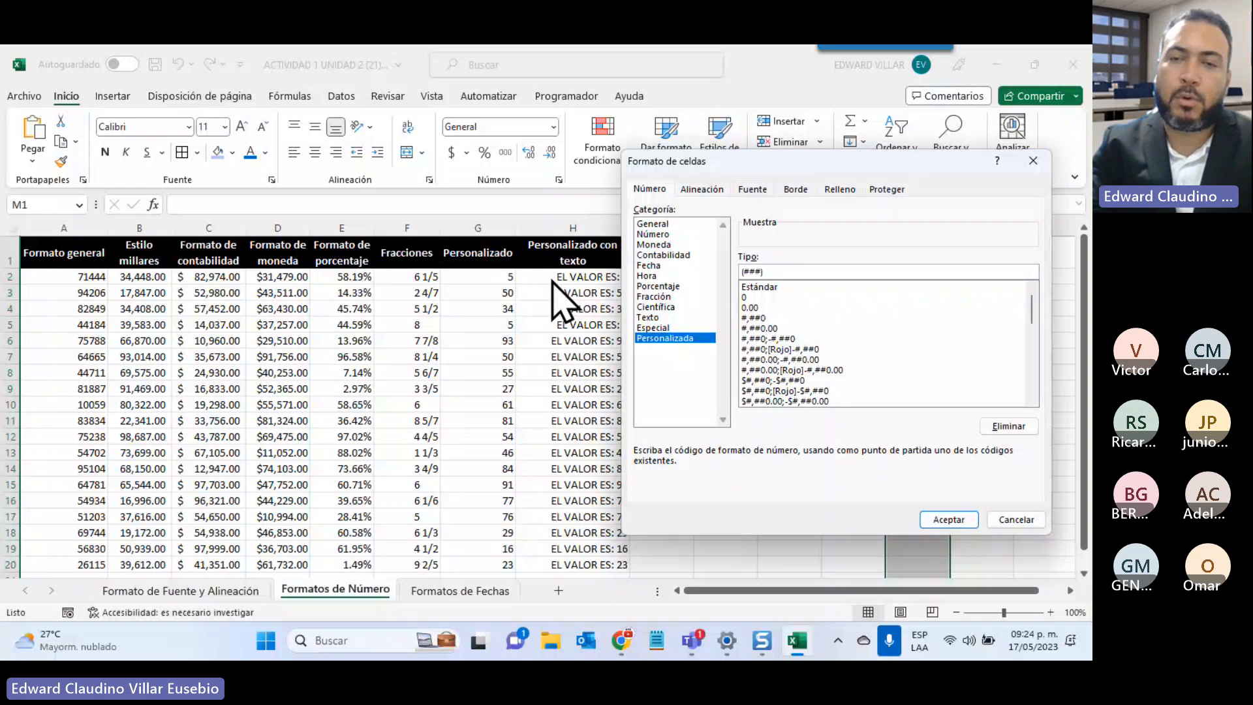
type("-")
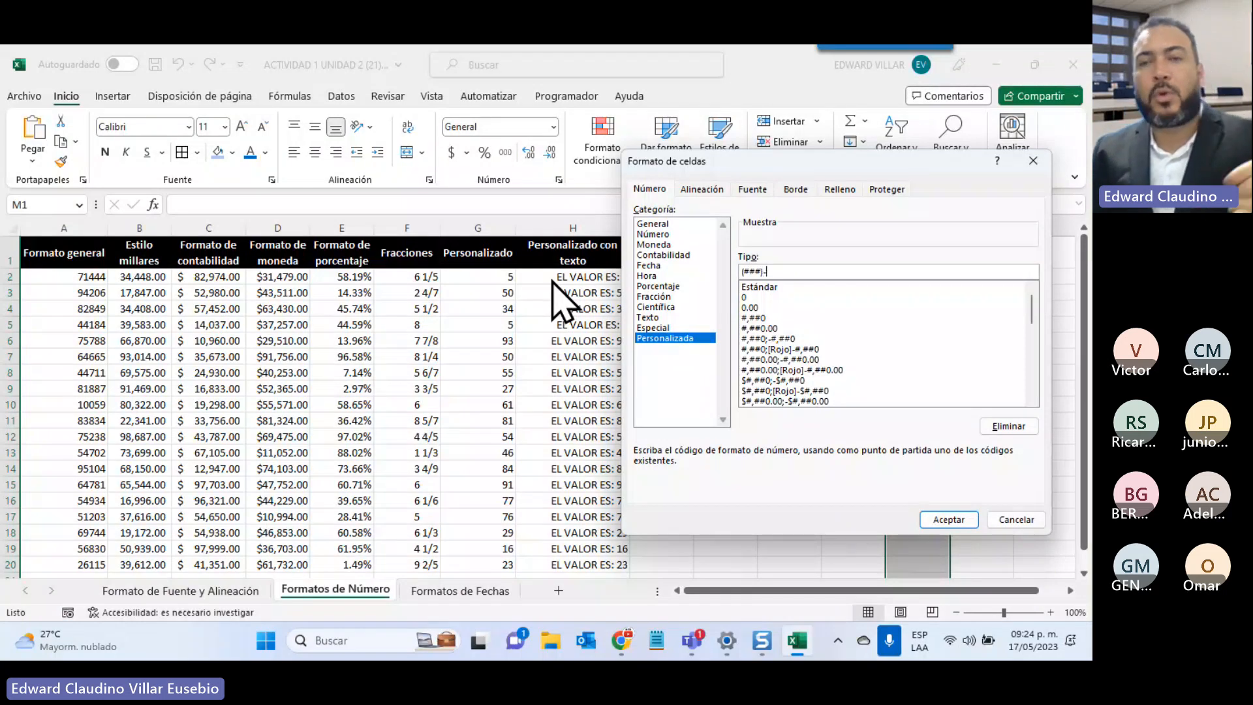
type("###")
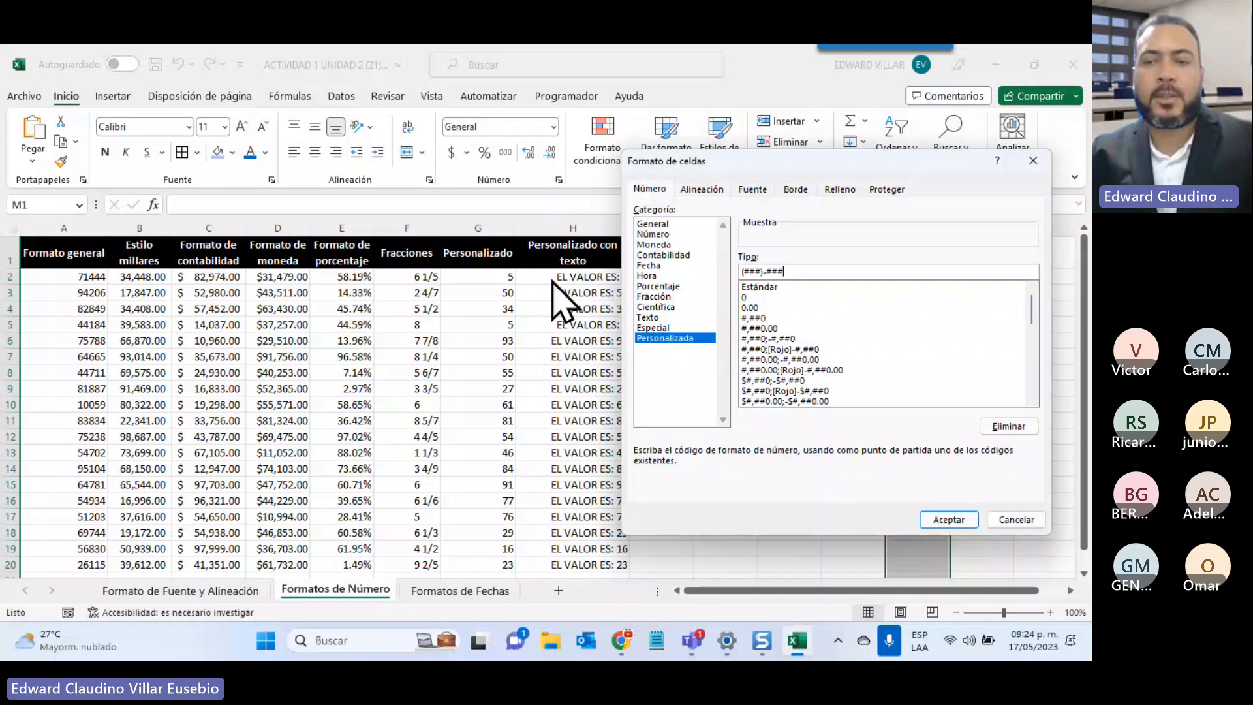
type("-")
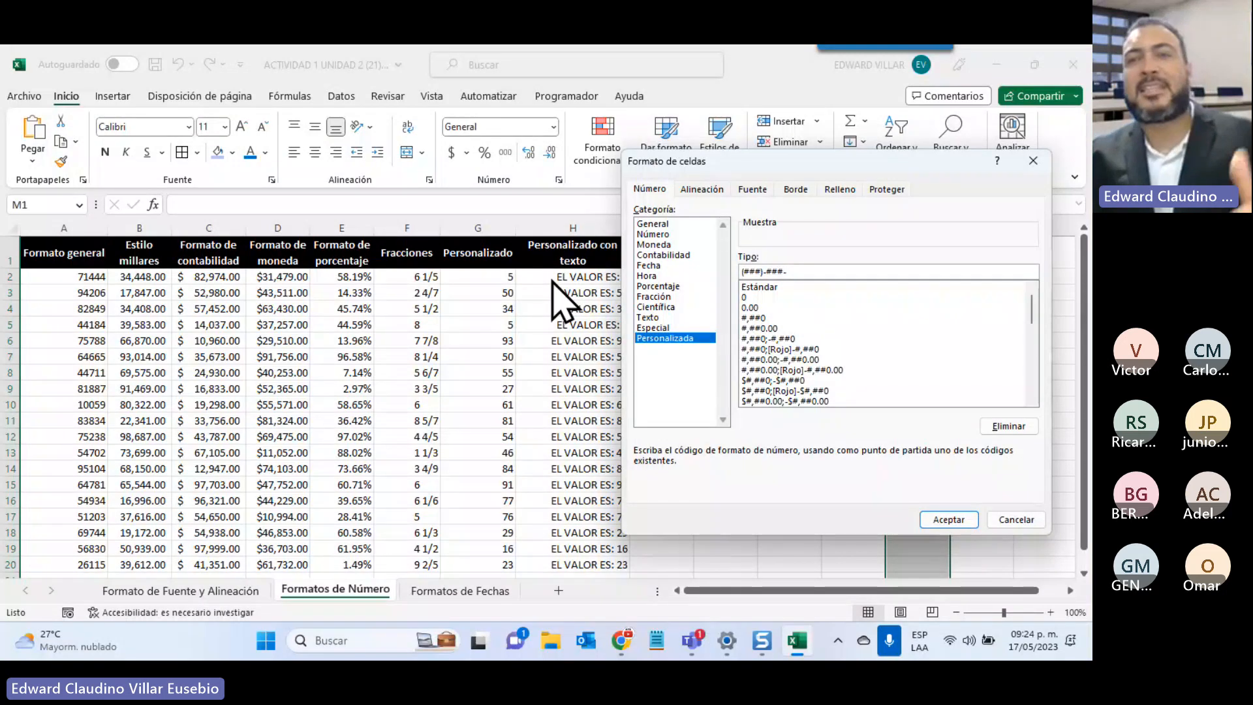
type("####")
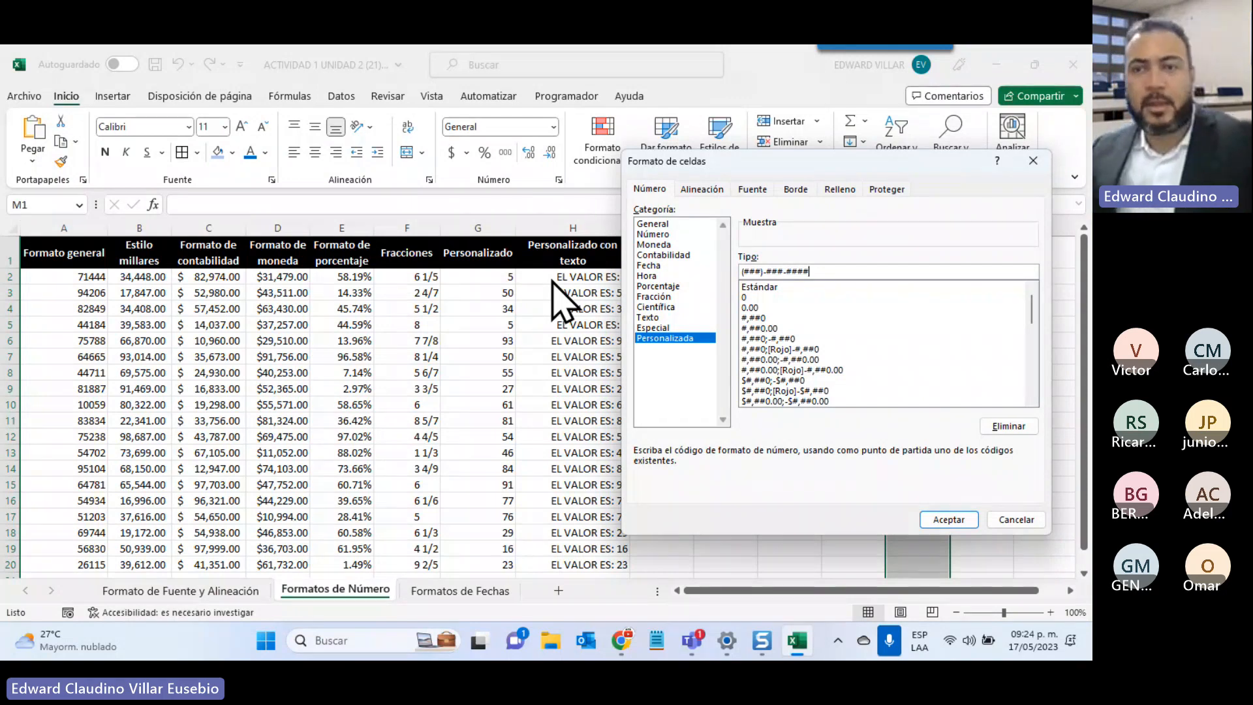
left_click(932, 517)
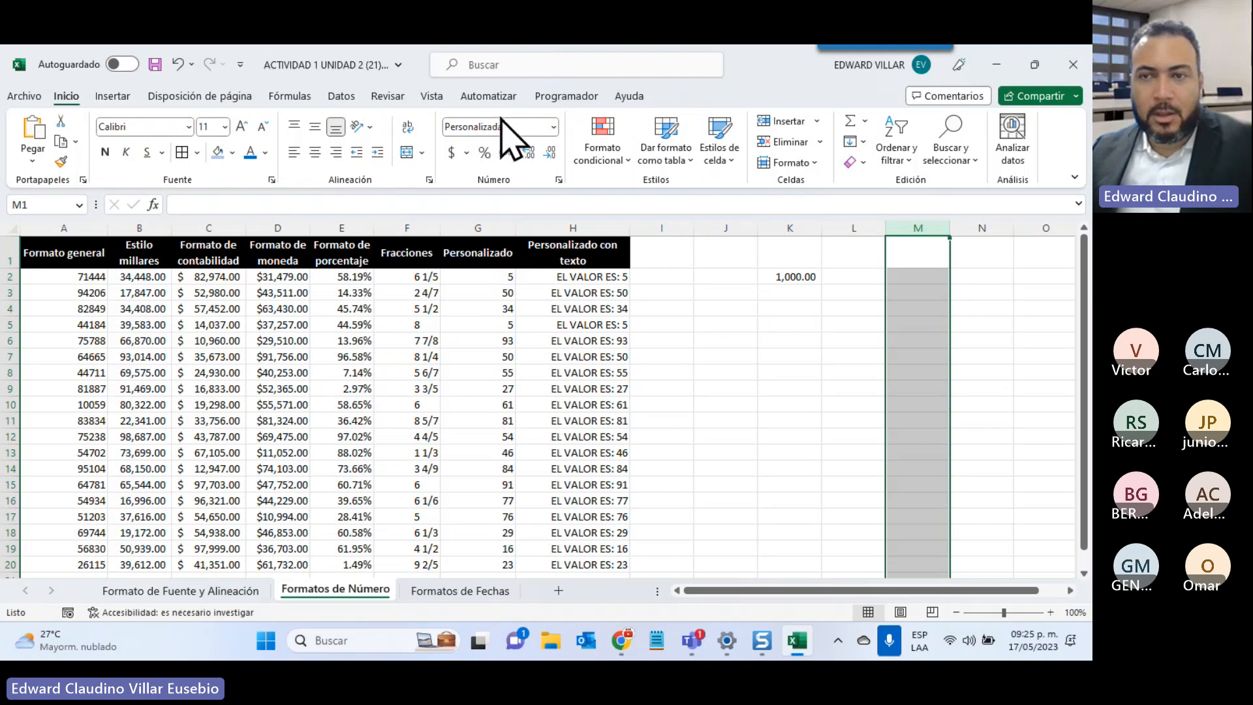
Enter three ten-digit phone numbers in M2:M4 and check the stored digits in M4
left_click(971, 275)
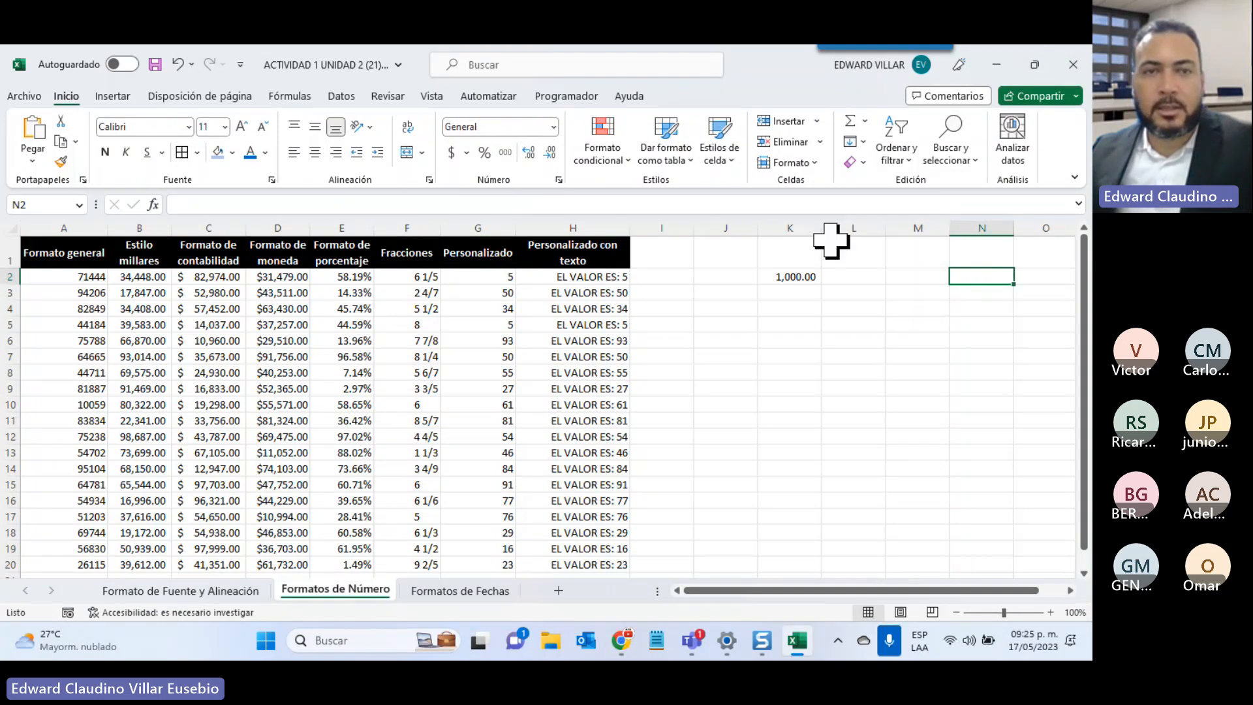
left_click(904, 272)
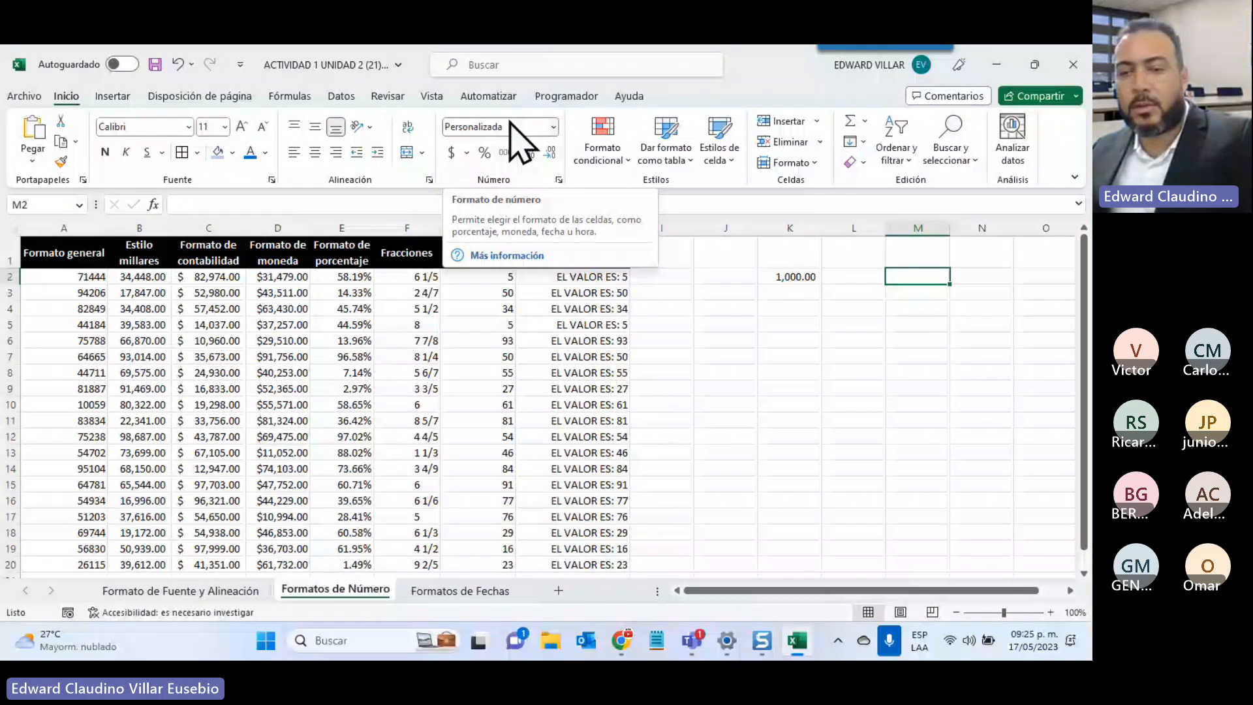
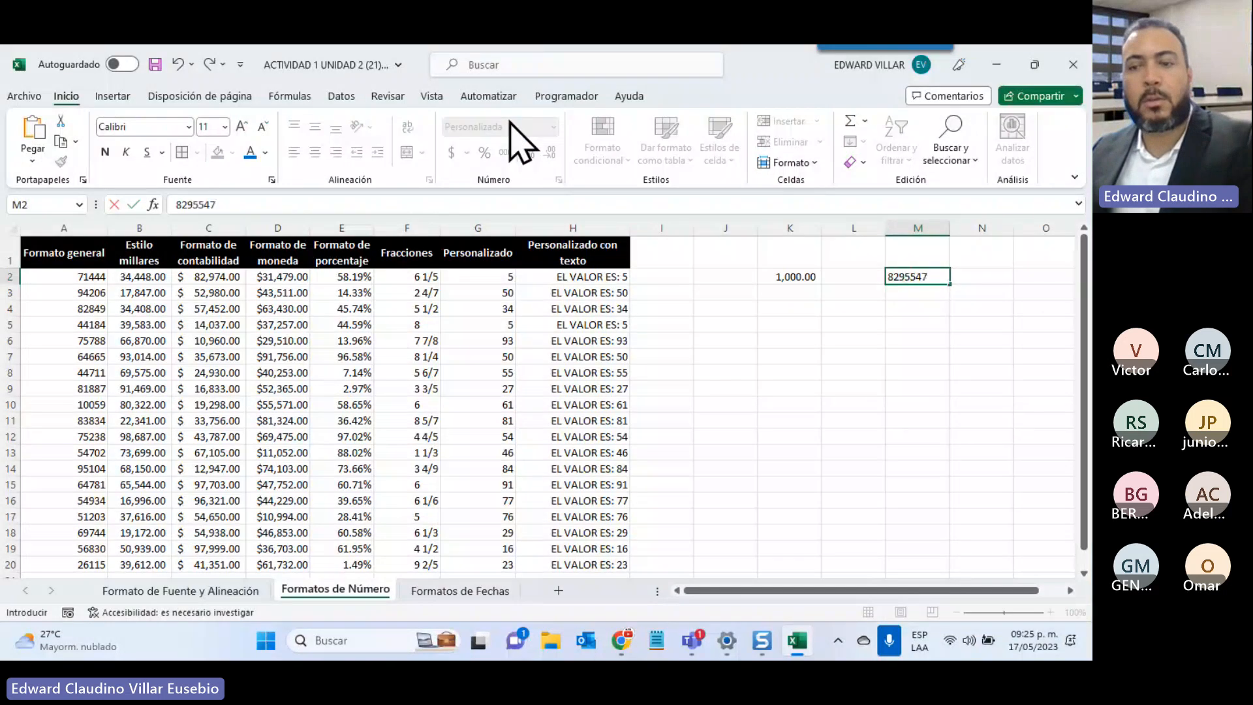
key("Return")
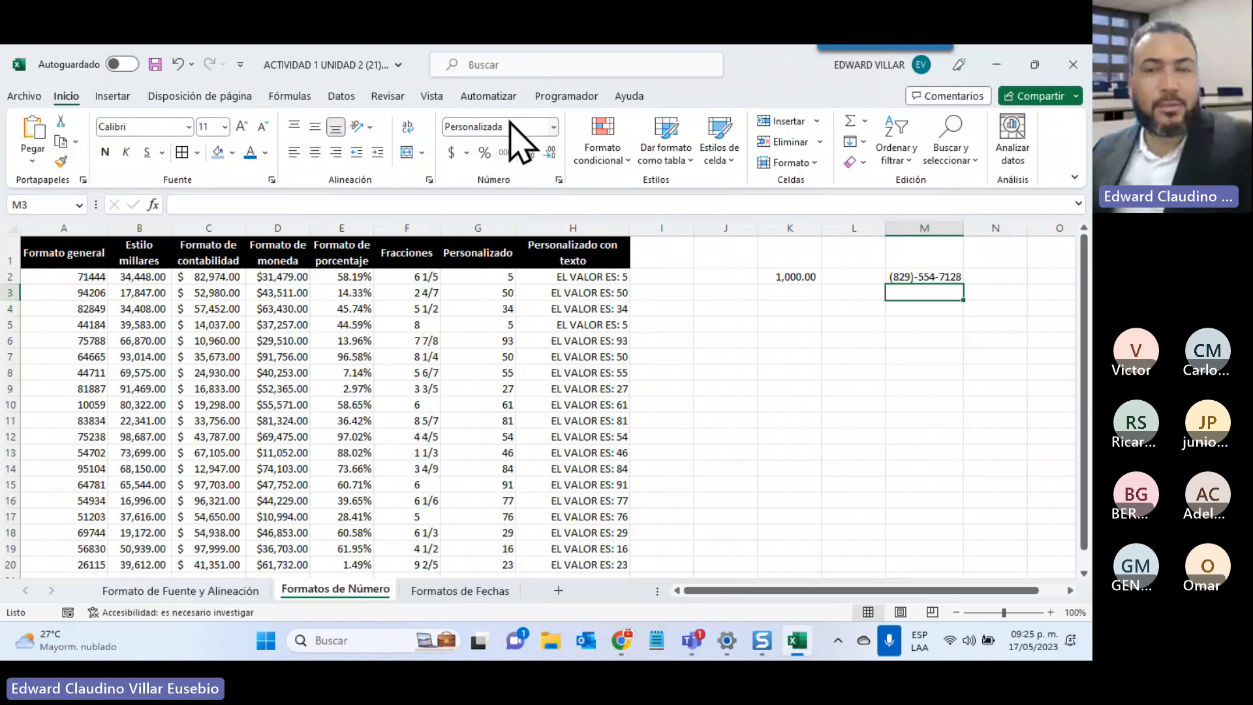
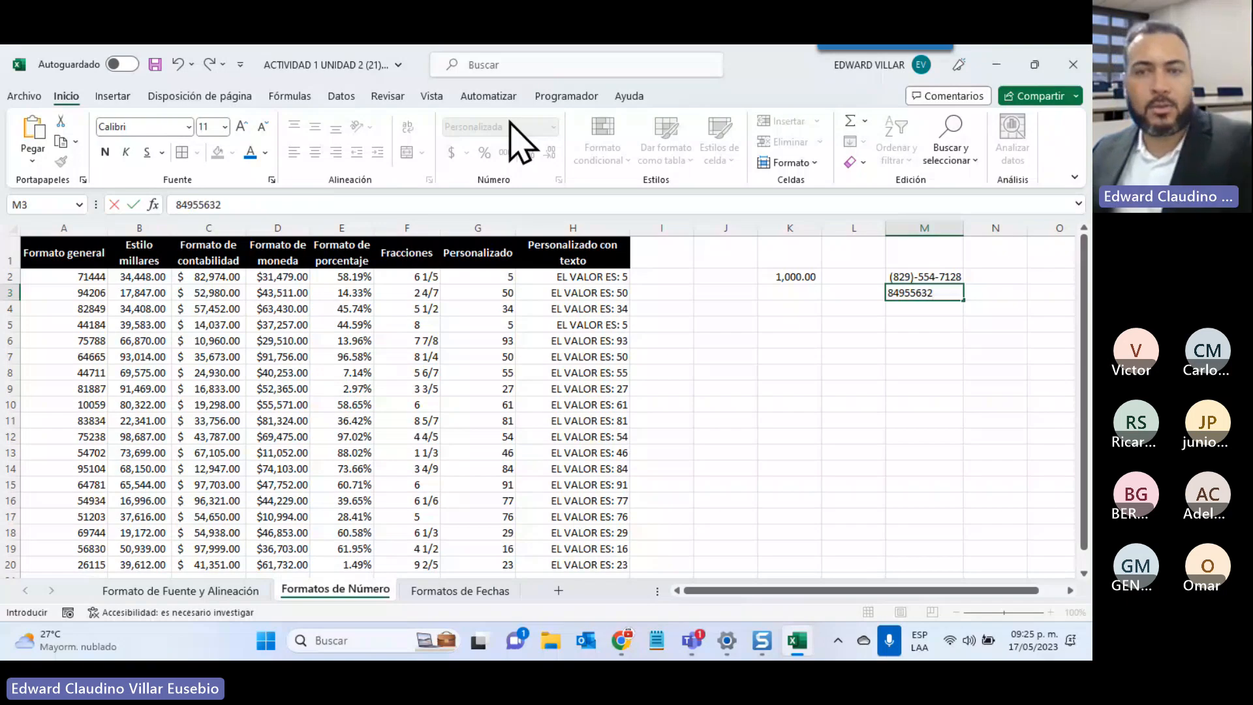
key("Return")
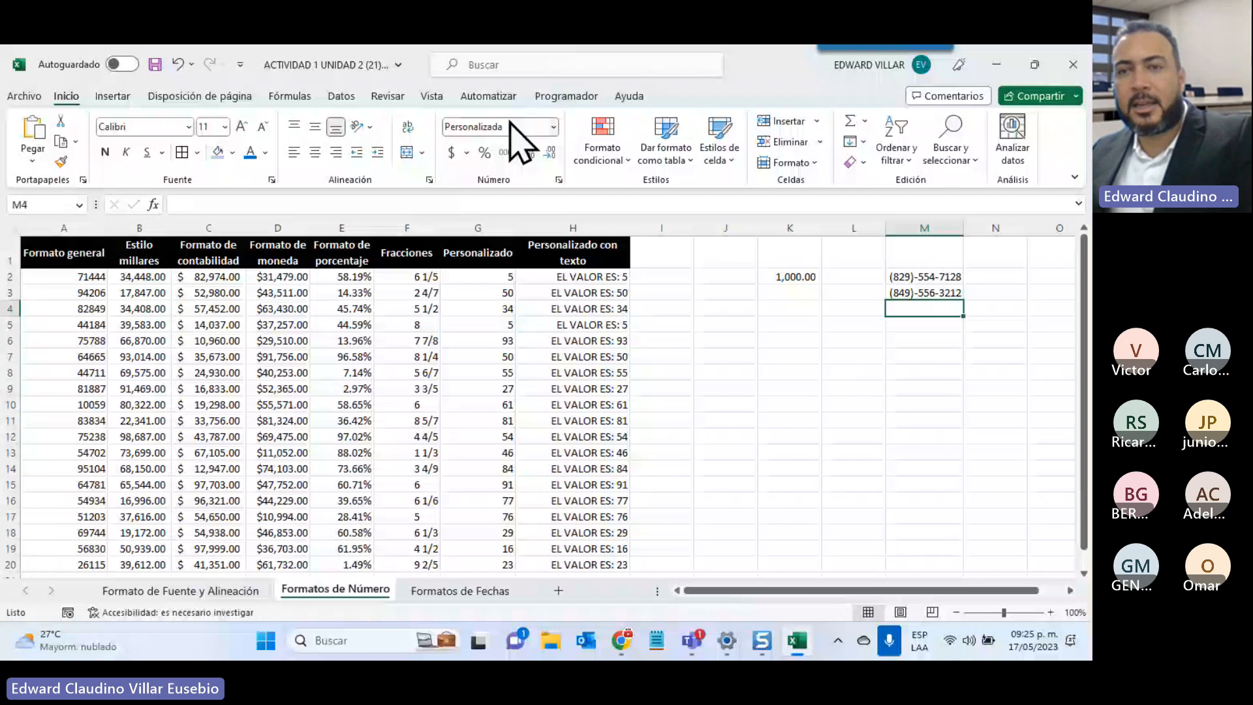
type("809528")
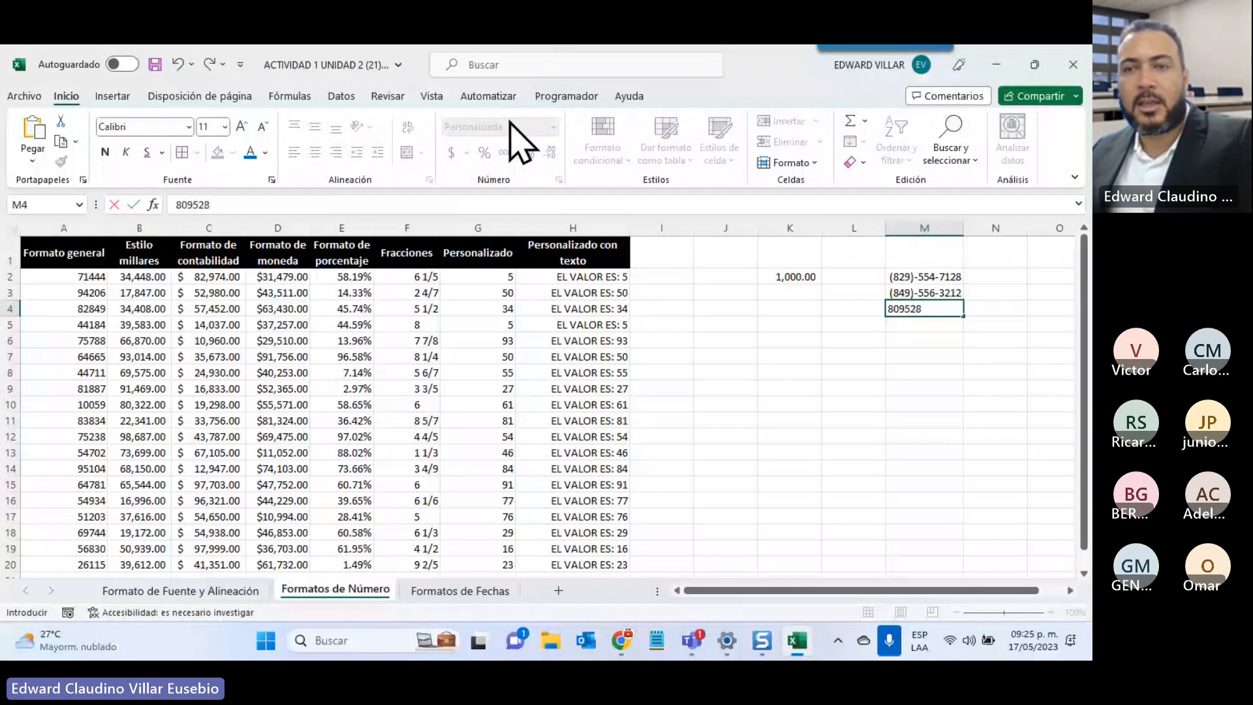
key("Return")
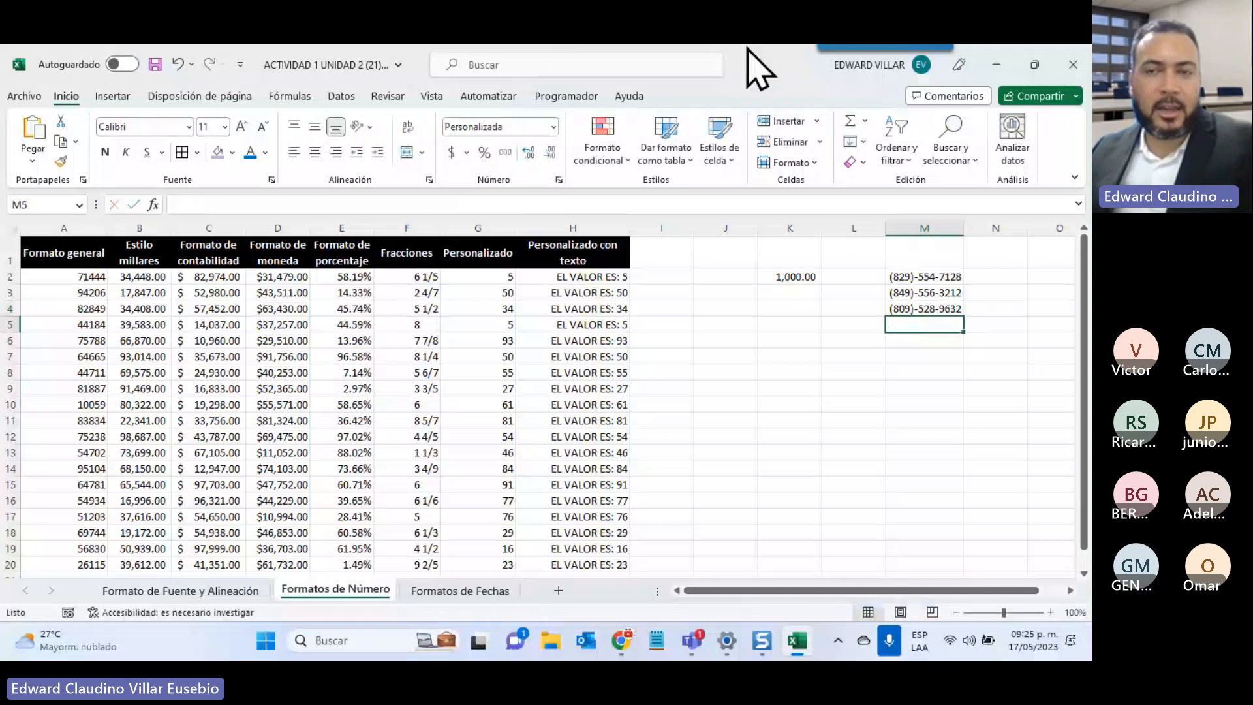
left_click(903, 310)
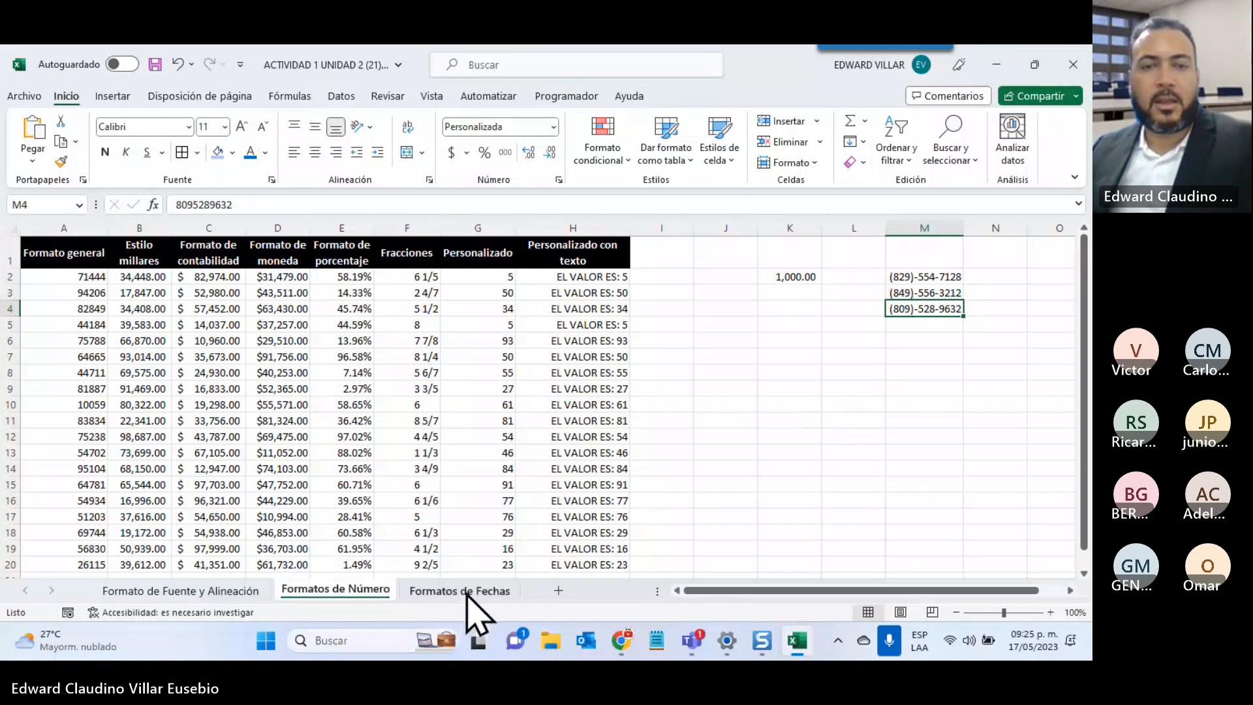
On Formatos de Fechas, give the Solo día dates C2:C20 the custom code dd so only day numbers show
left_click(468, 591)
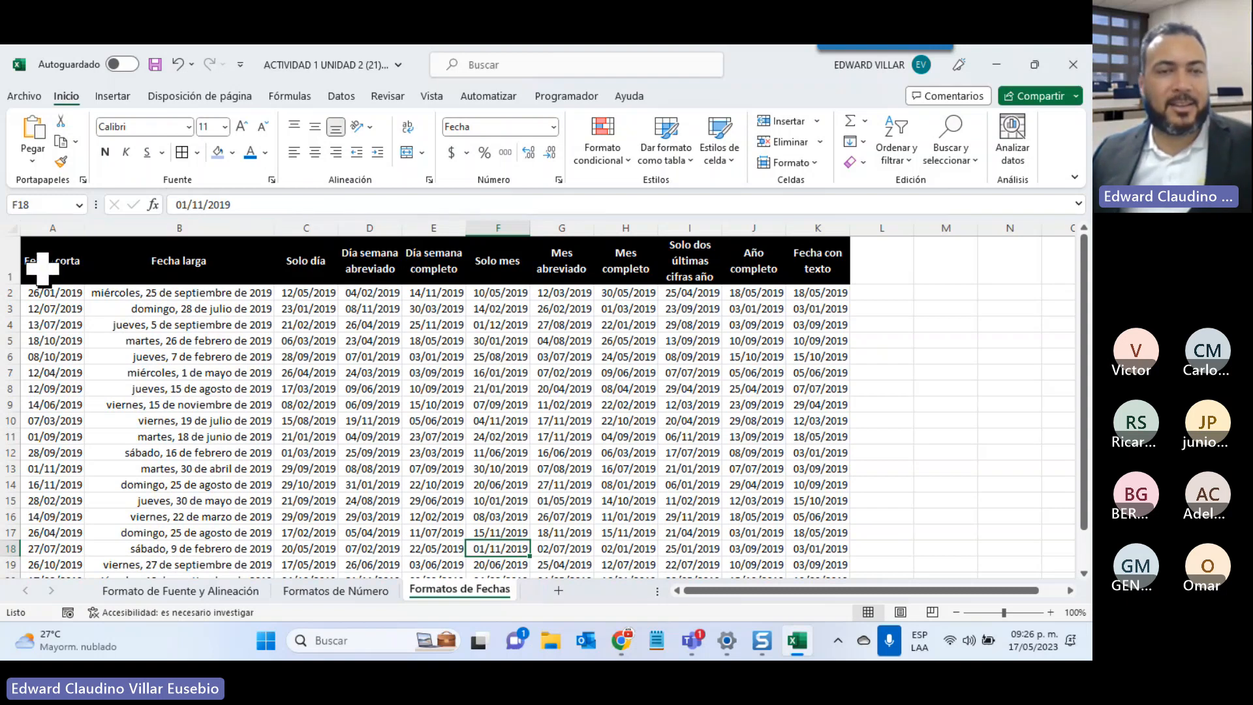
left_click_drag(179, 261, 195, 501)
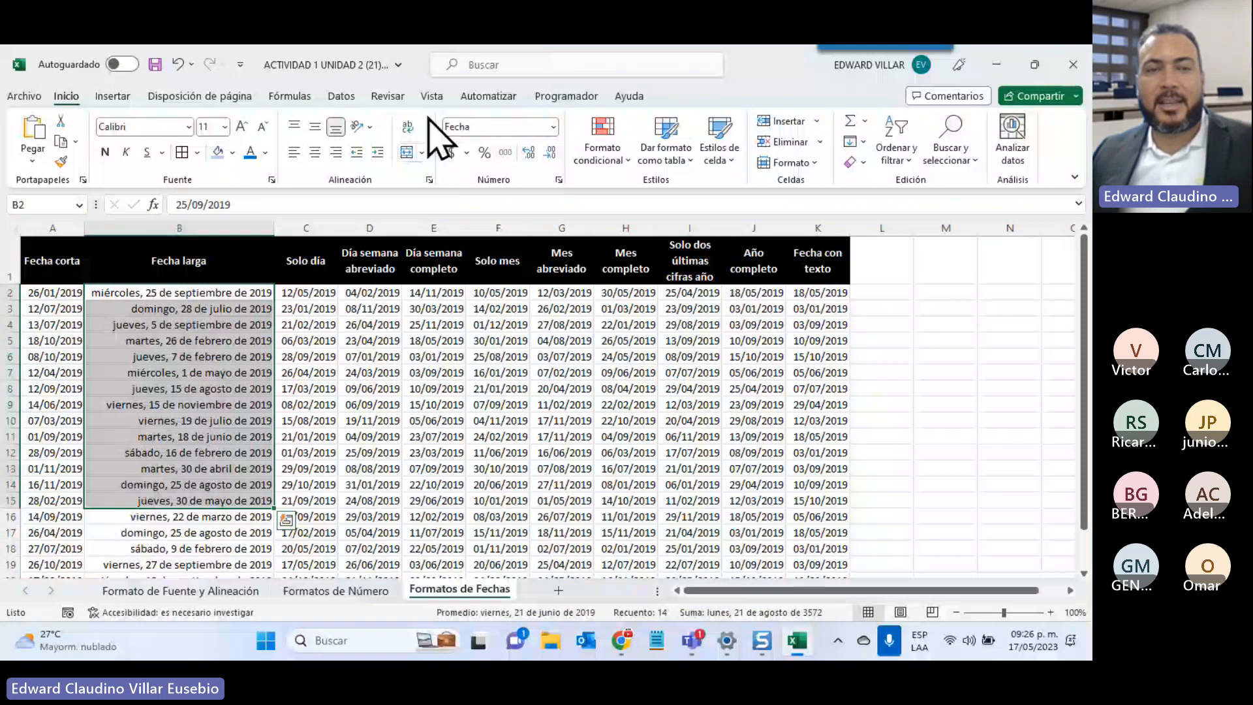
left_click(314, 259)
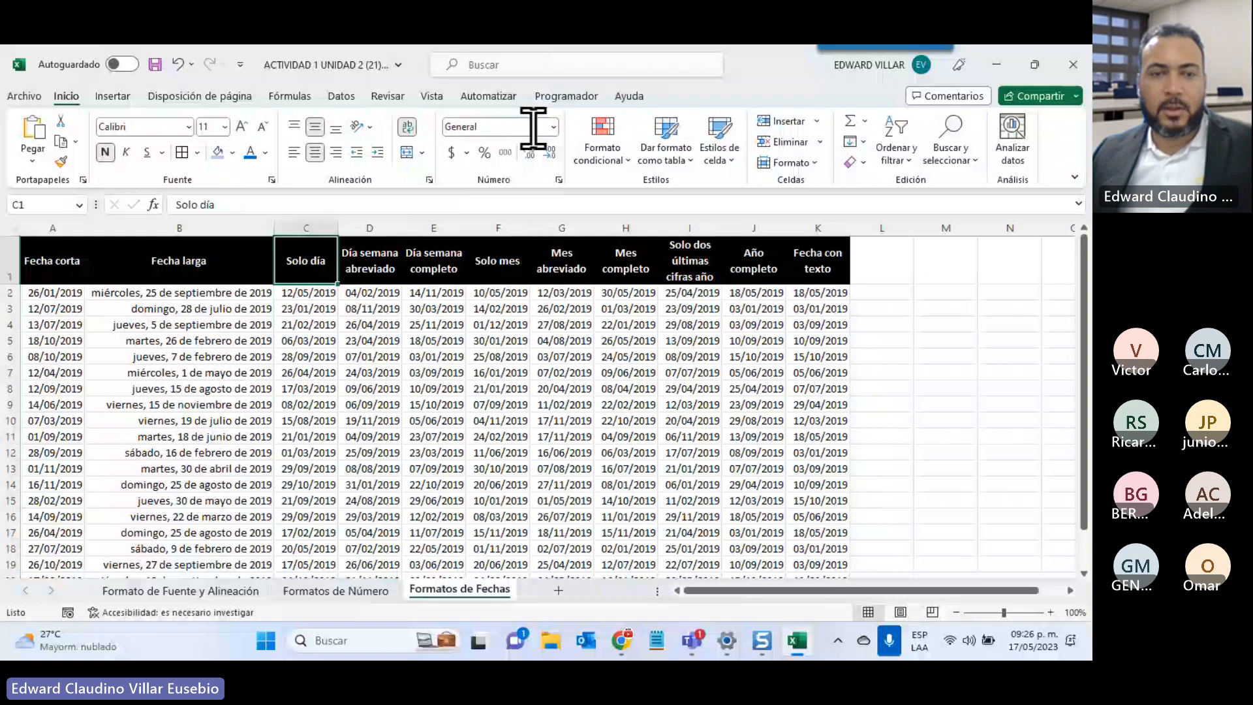
left_click_drag(307, 293, 349, 508)
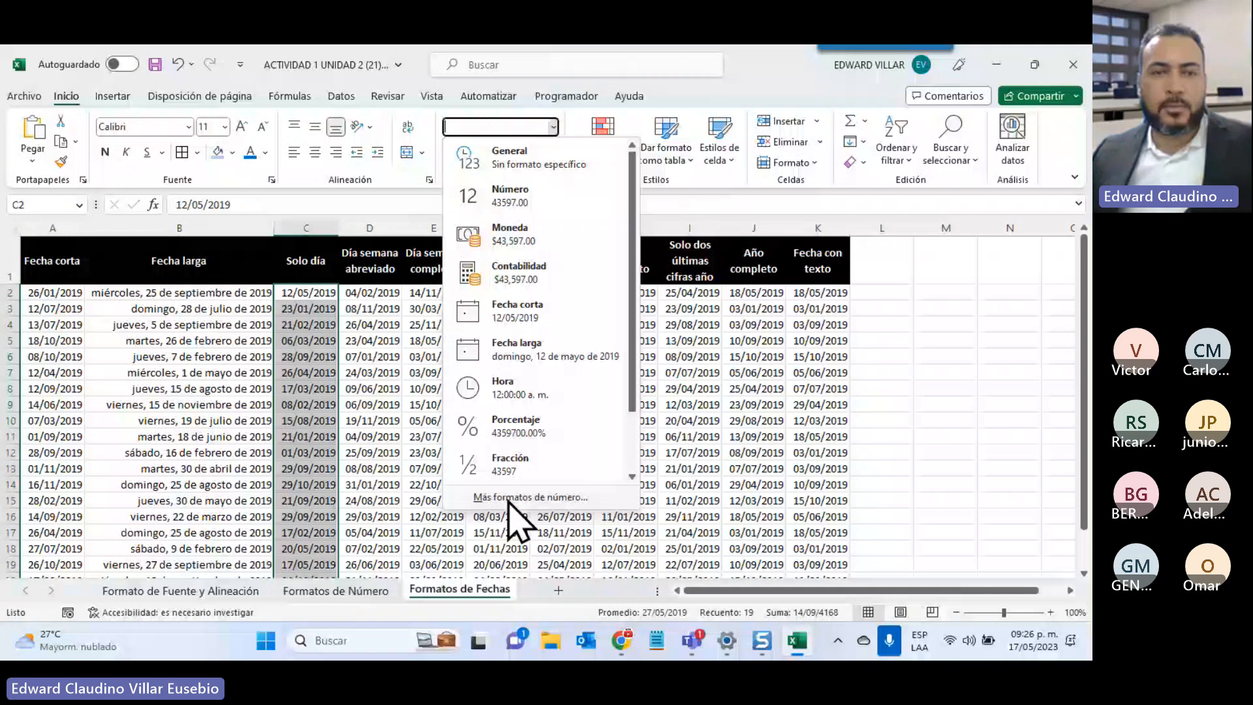
left_click(508, 498)
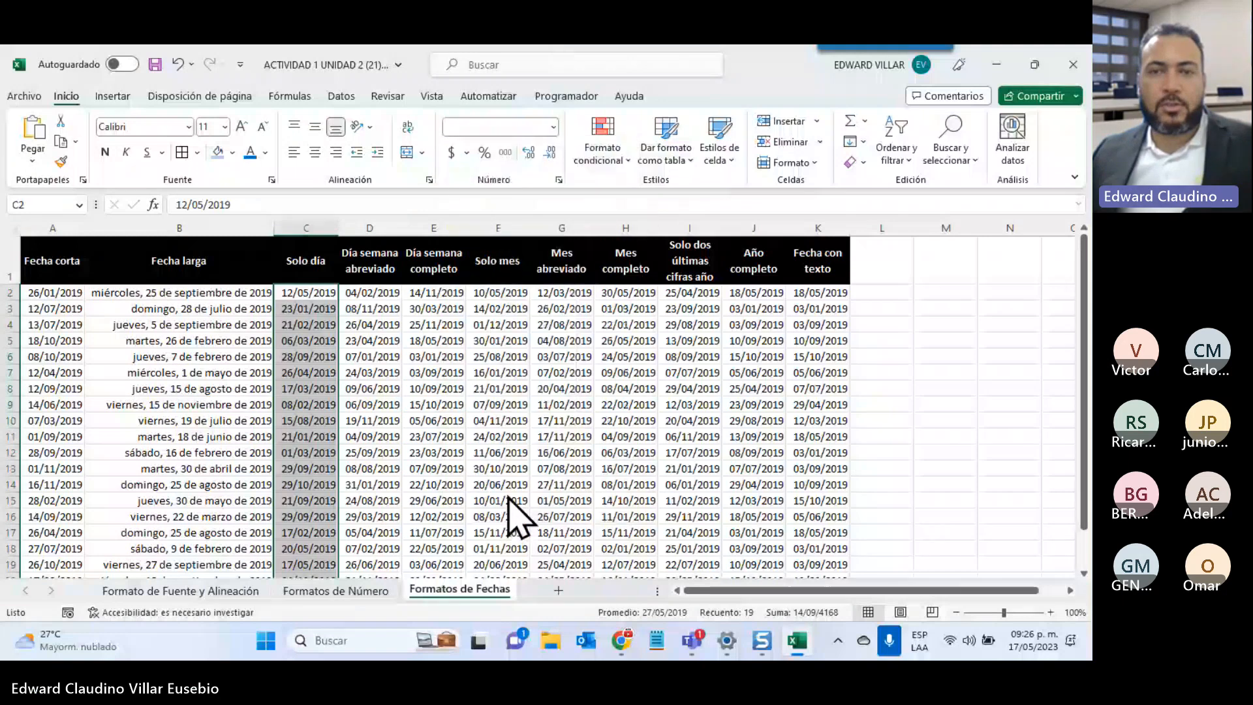
left_click(691, 336)
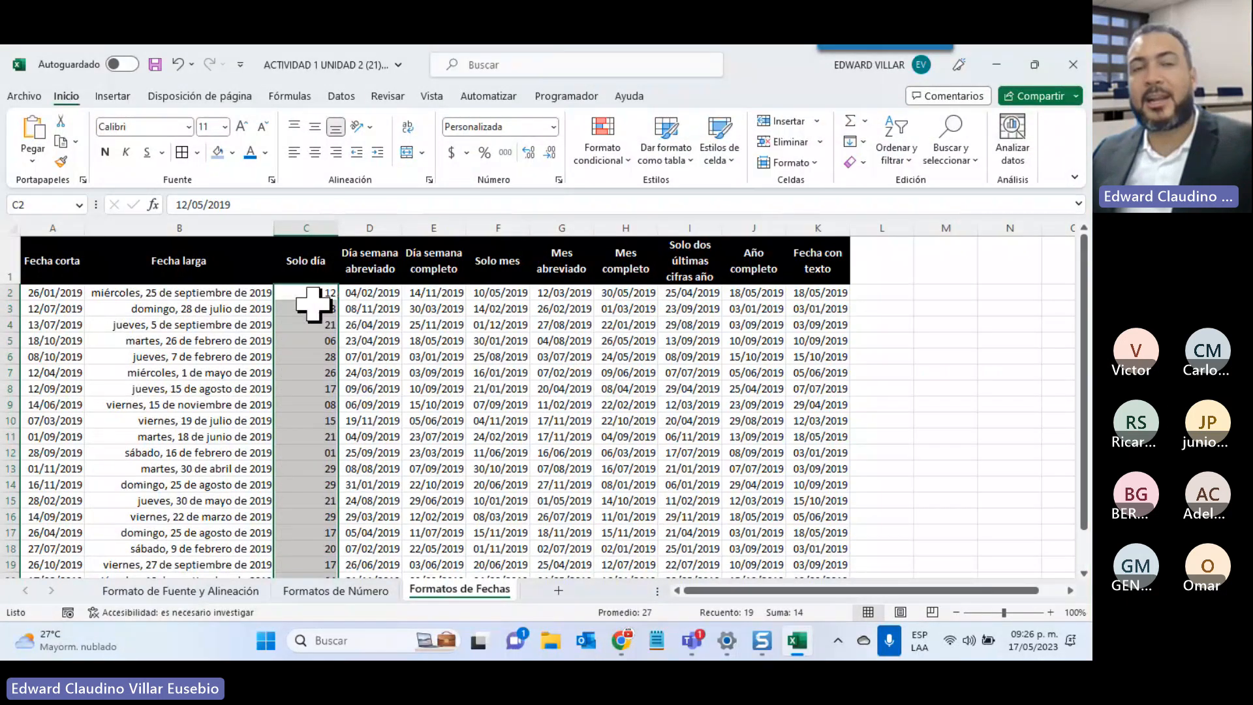
left_click(306, 437)
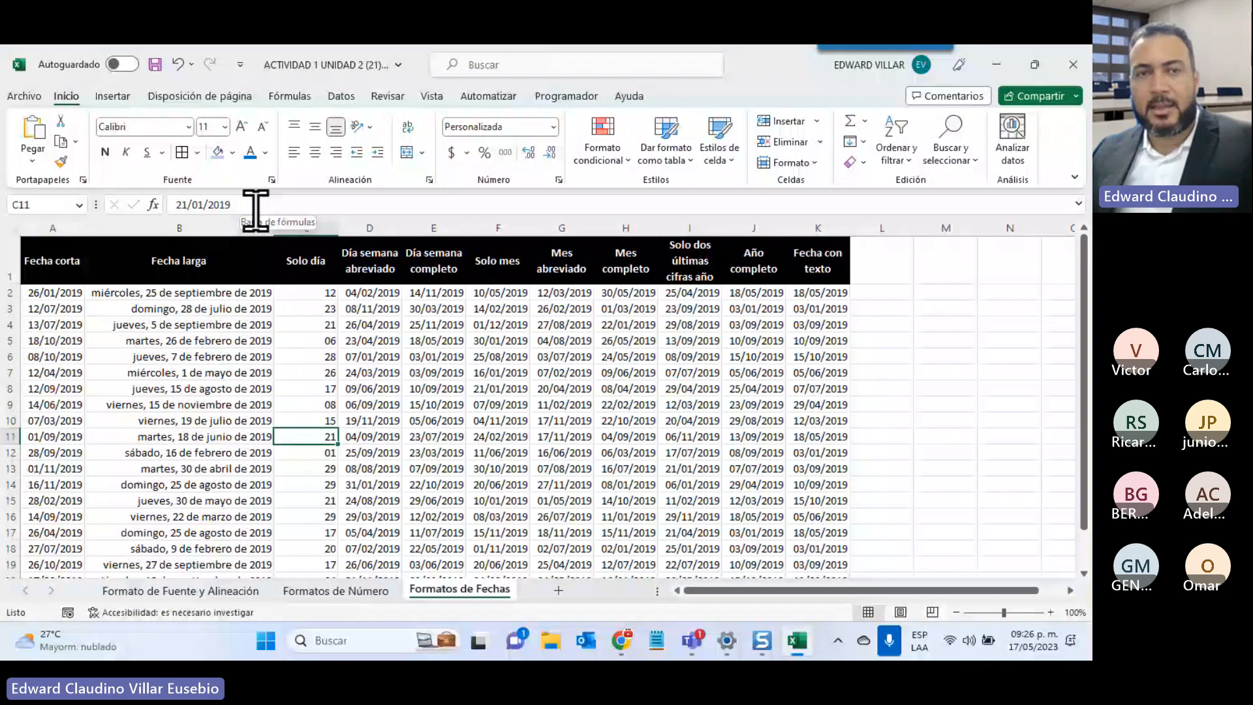
Give D2:D20 the custom format DDD so dates show abbreviated weekdays like lun and vie
left_click_drag(369, 292, 372, 531)
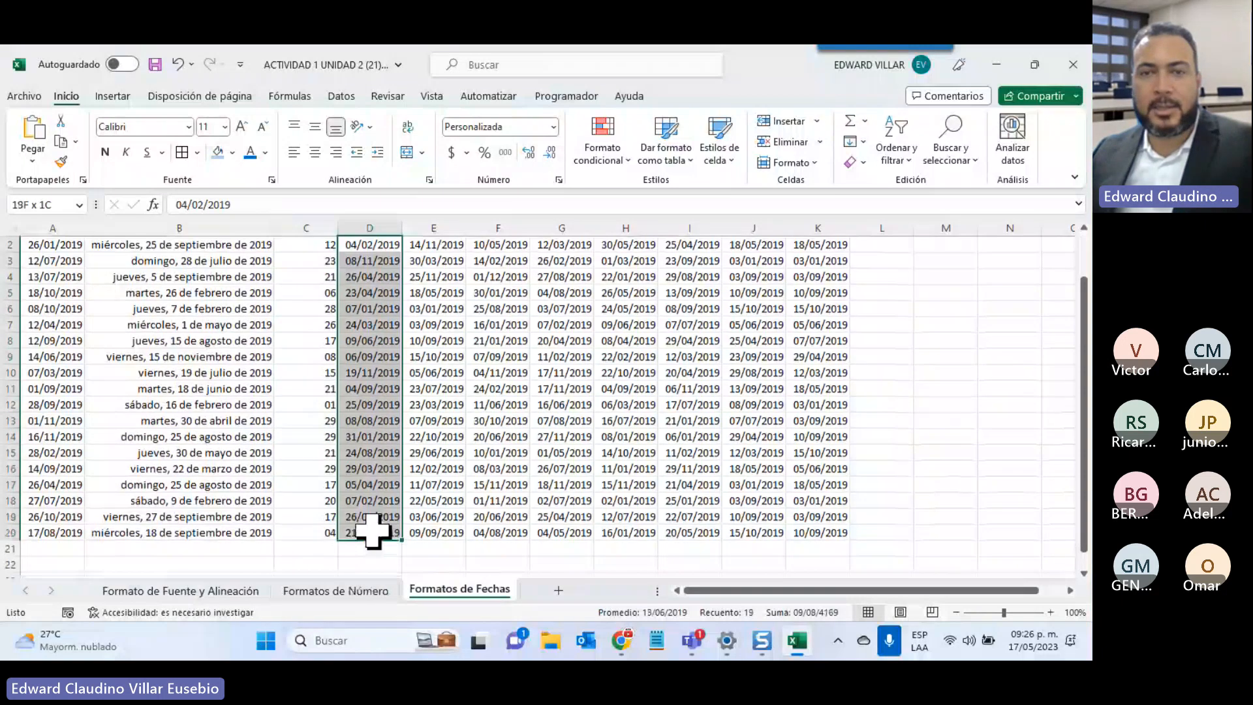
left_click(552, 127)
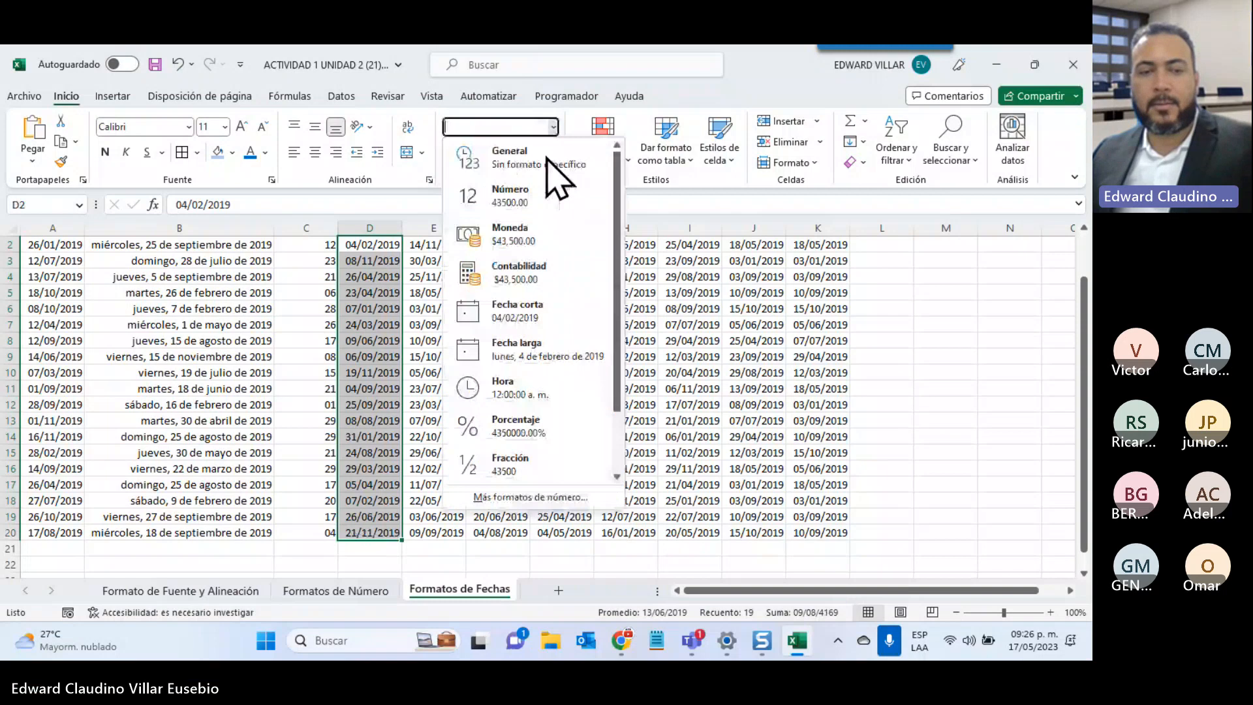
left_click(530, 497)
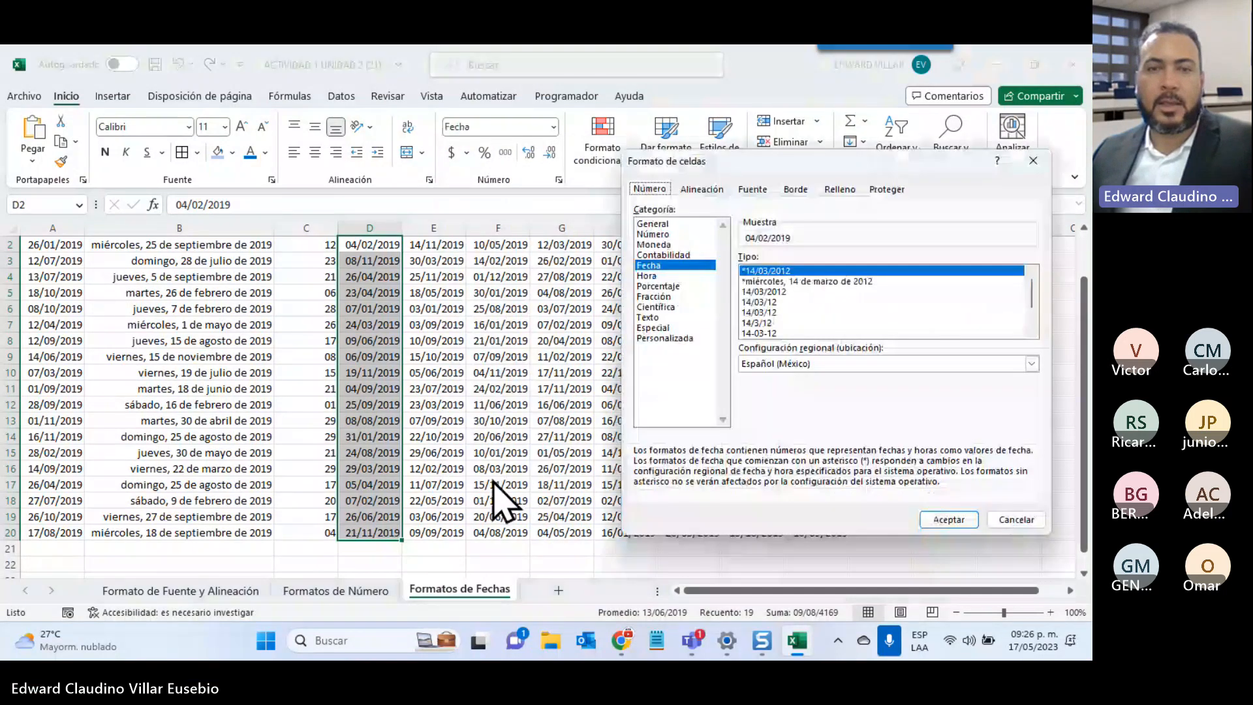
left_click(653, 338)
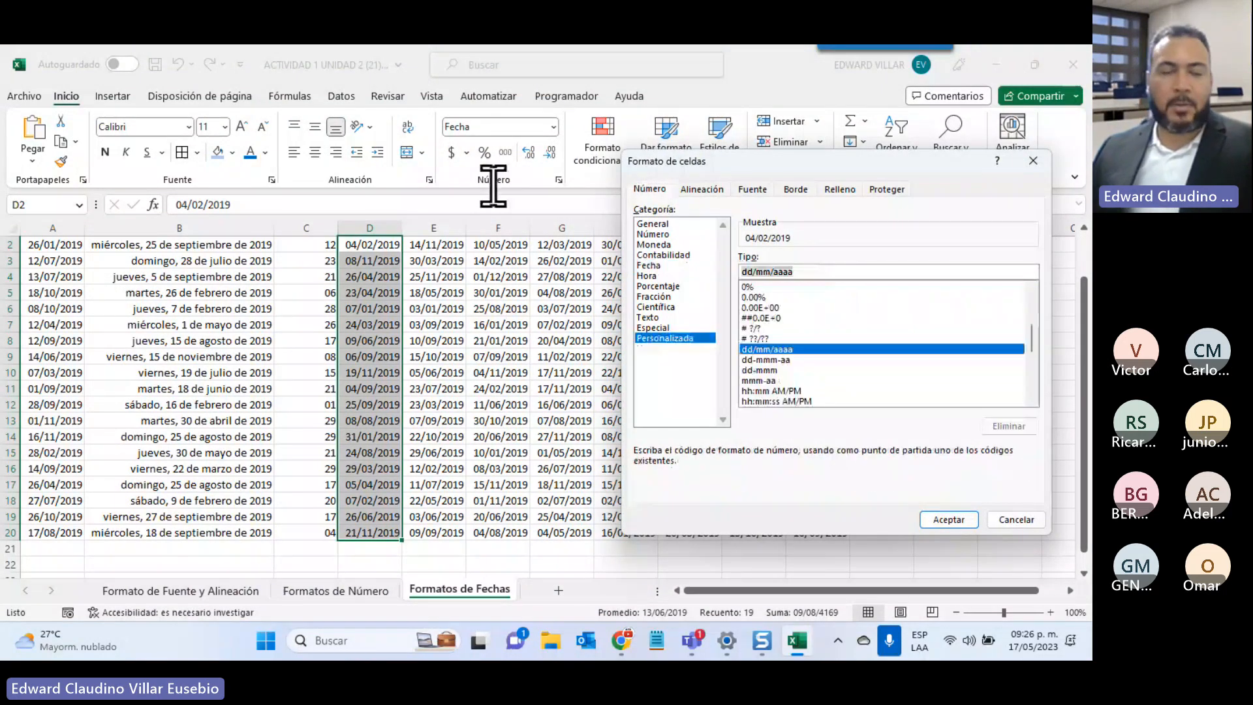
type("DD")
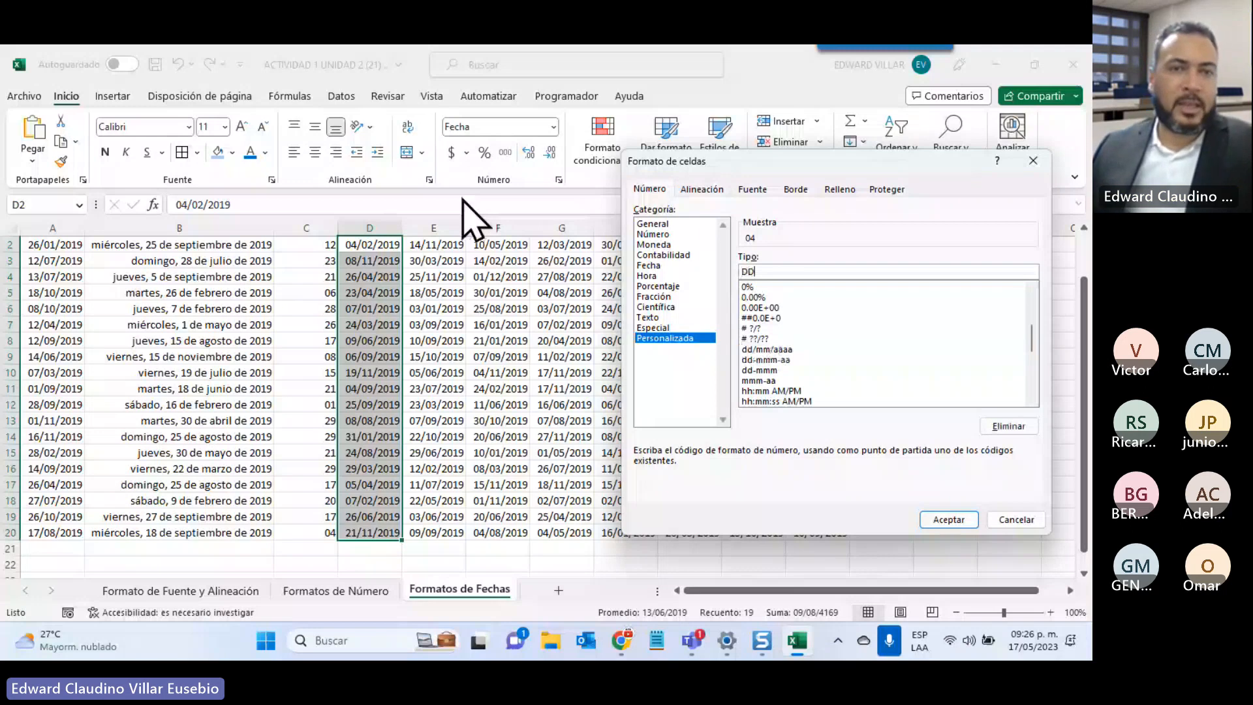
type("D")
key("Return")
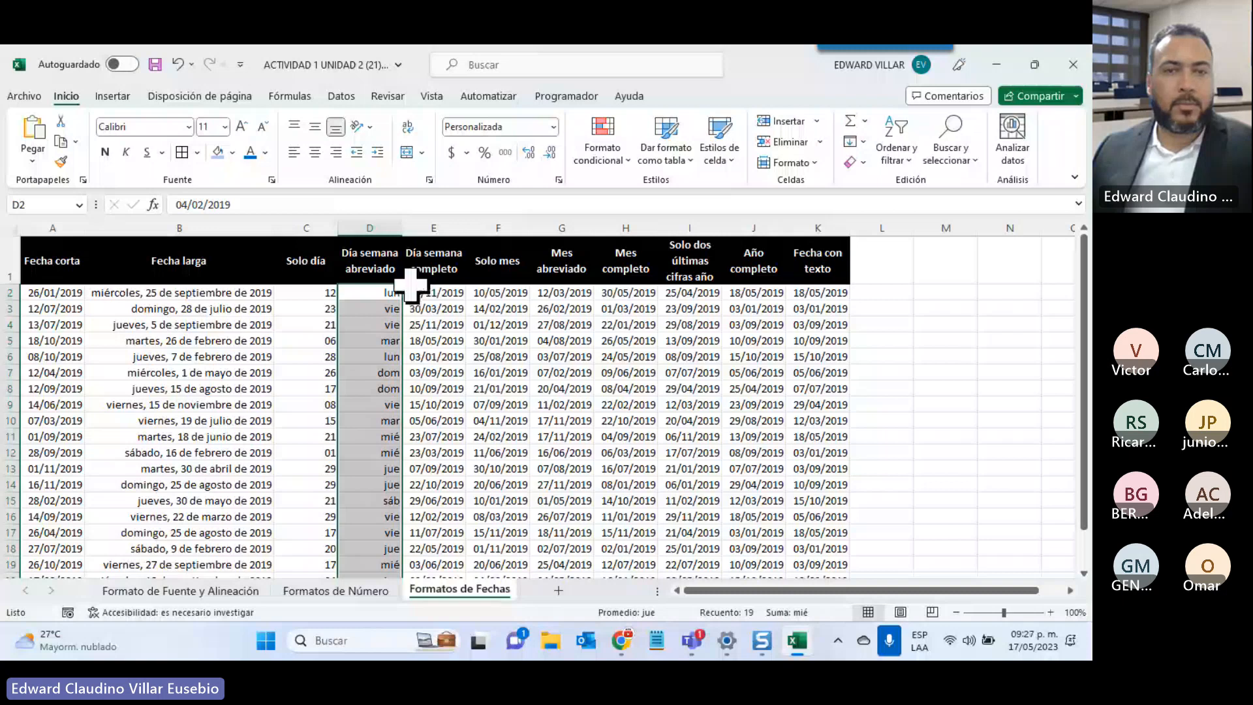
left_click(429, 297)
left_click_drag(428, 297, 430, 539)
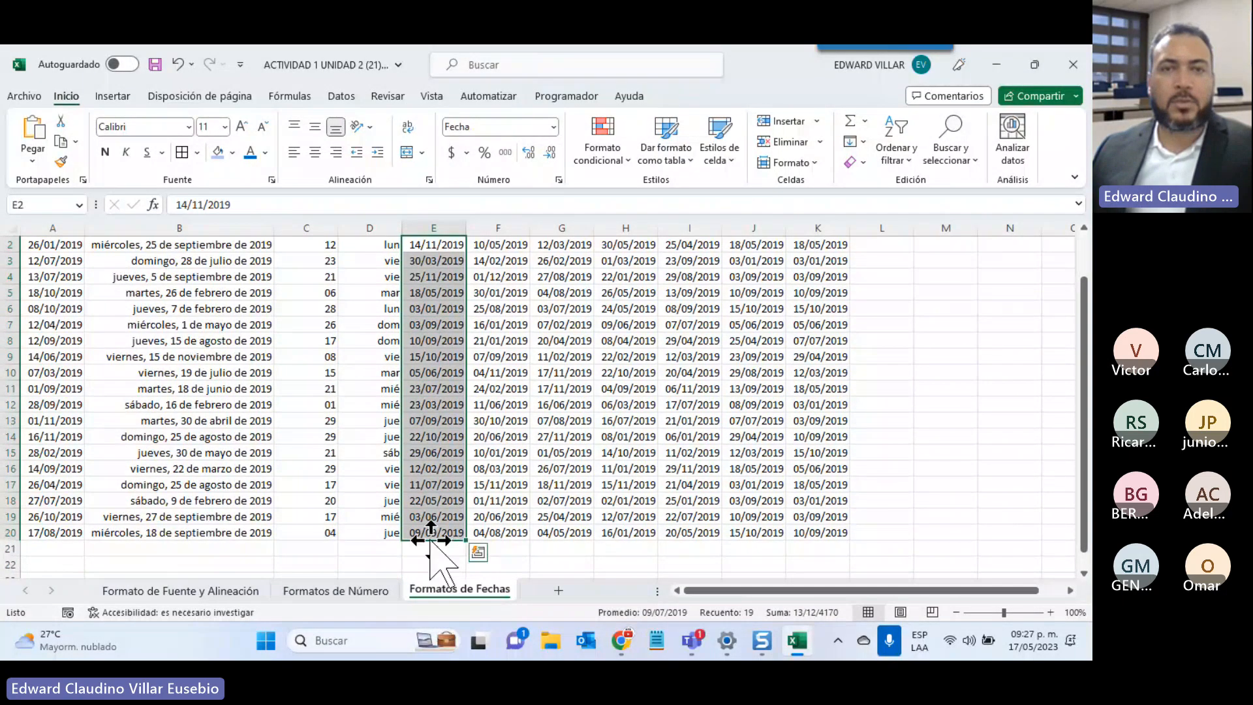
Replace column E's date code with custom format DDDD to show full weekdays like jueves and sábado
scroll(430, 540, "up", 1)
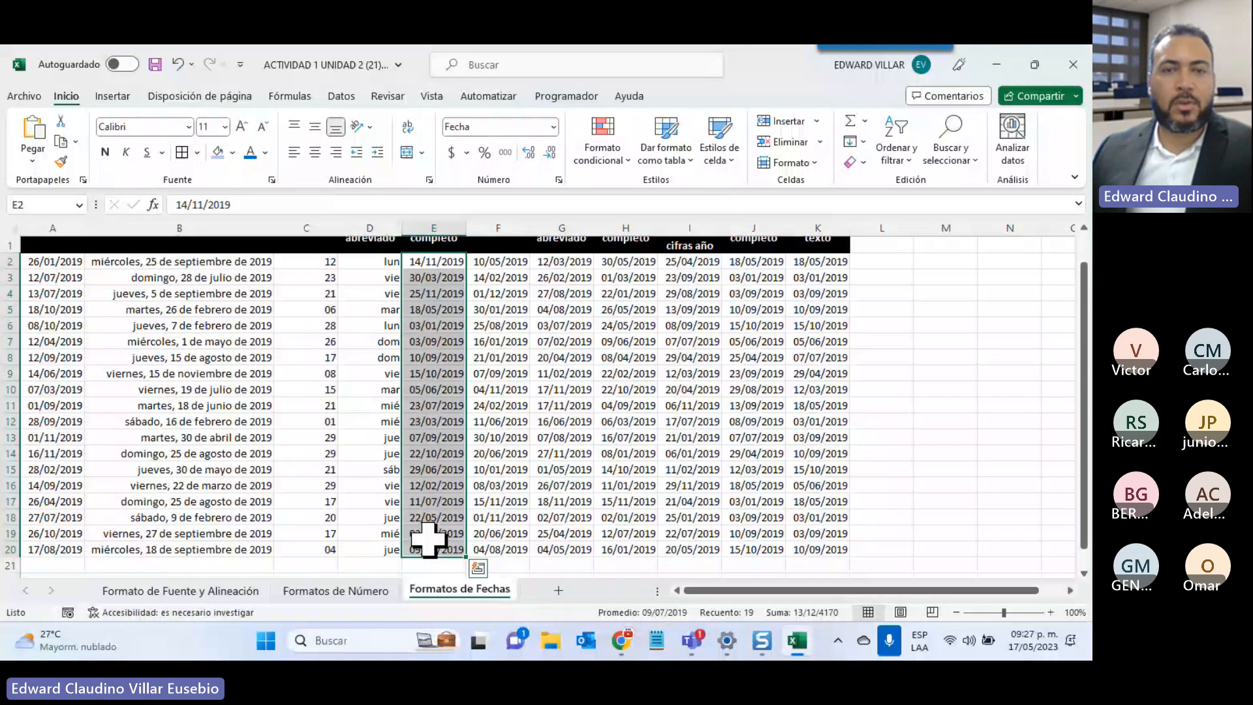
scroll(425, 539, "up", 1)
left_click(553, 127)
left_click(519, 509)
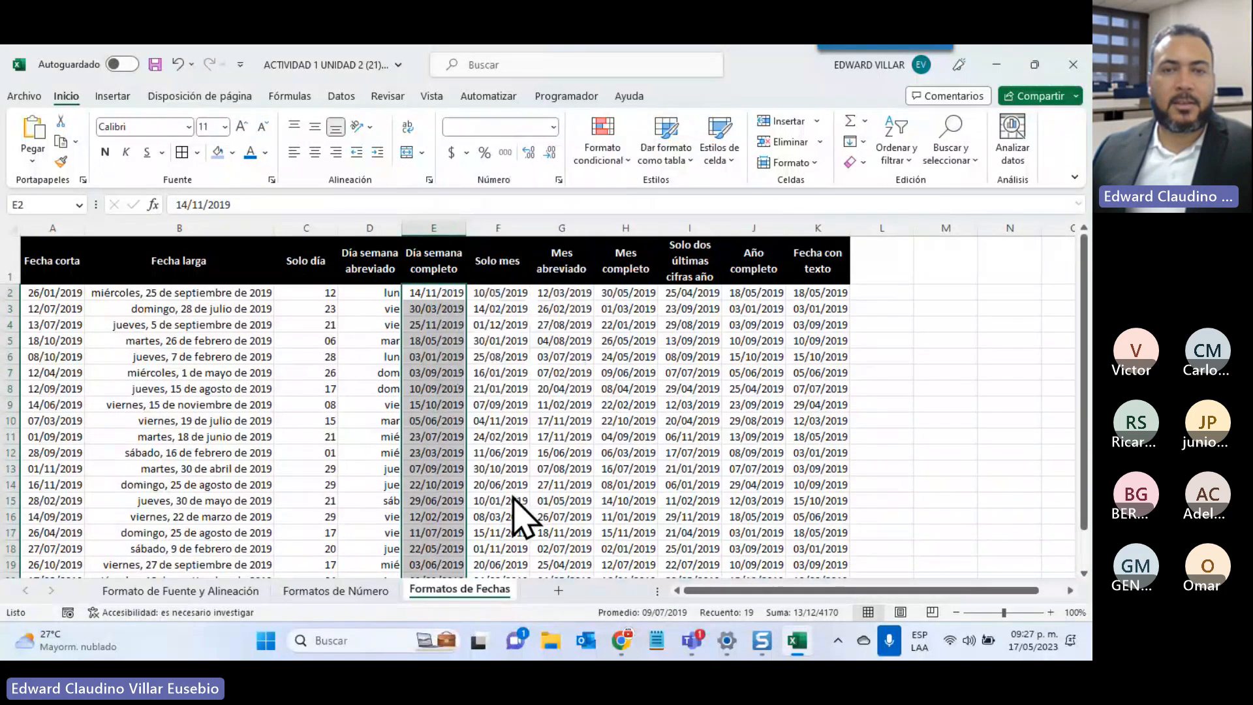
key("ctrl+1")
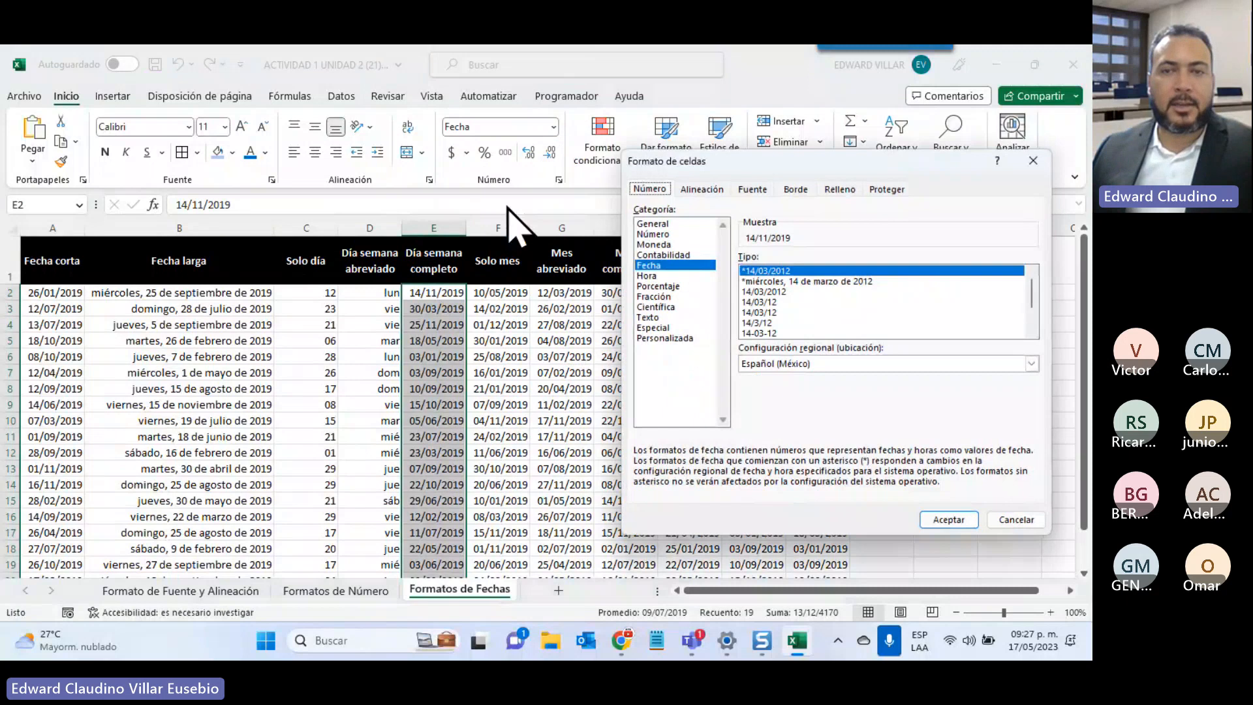
left_click(665, 338)
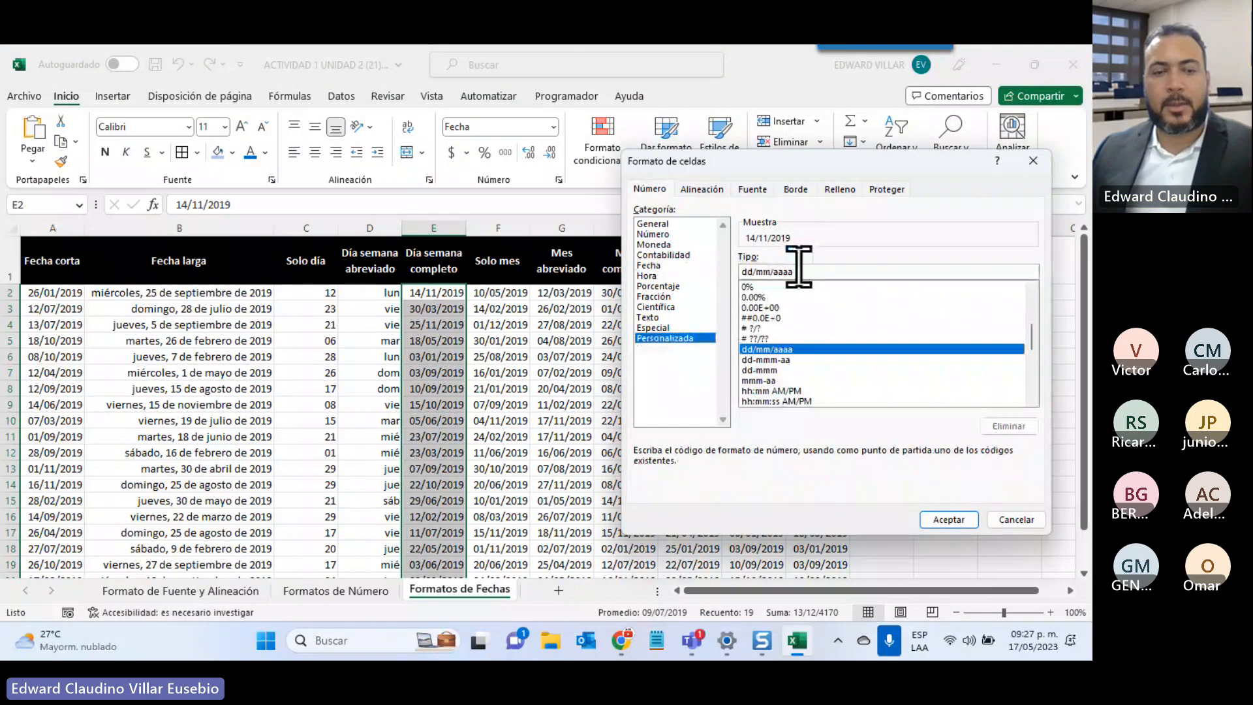
left_click_drag(797, 271, 636, 261)
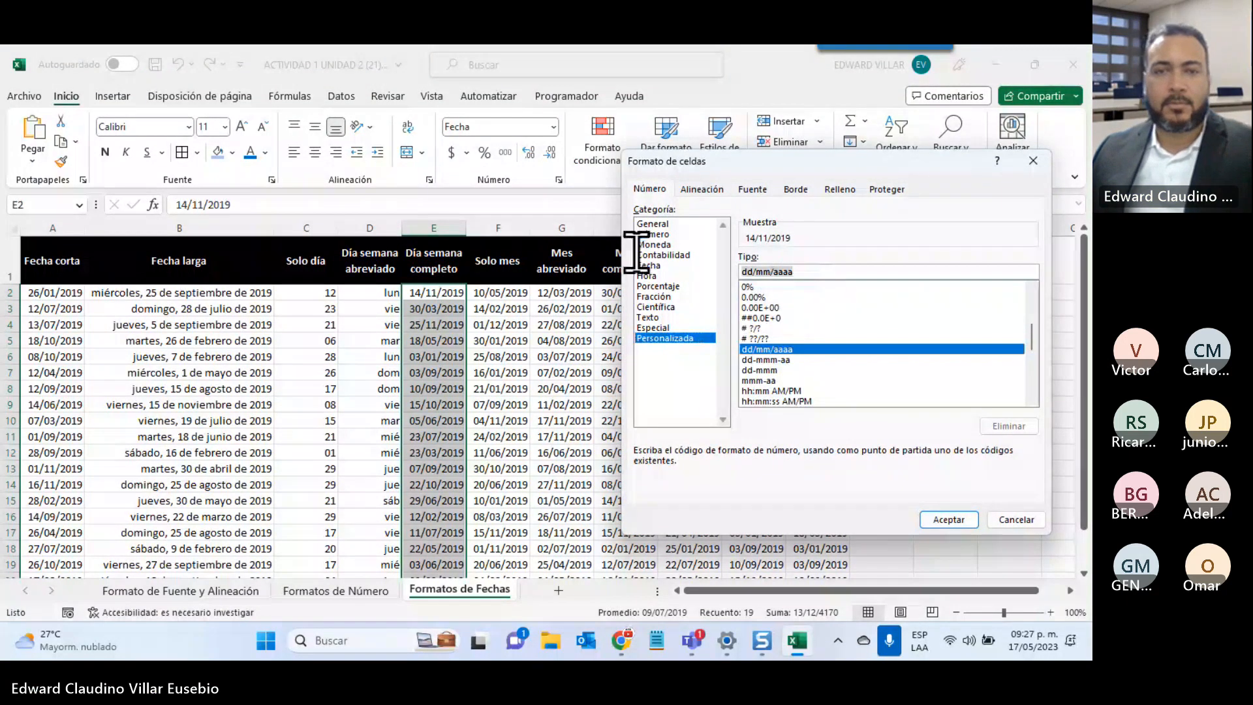
type("DDDD")
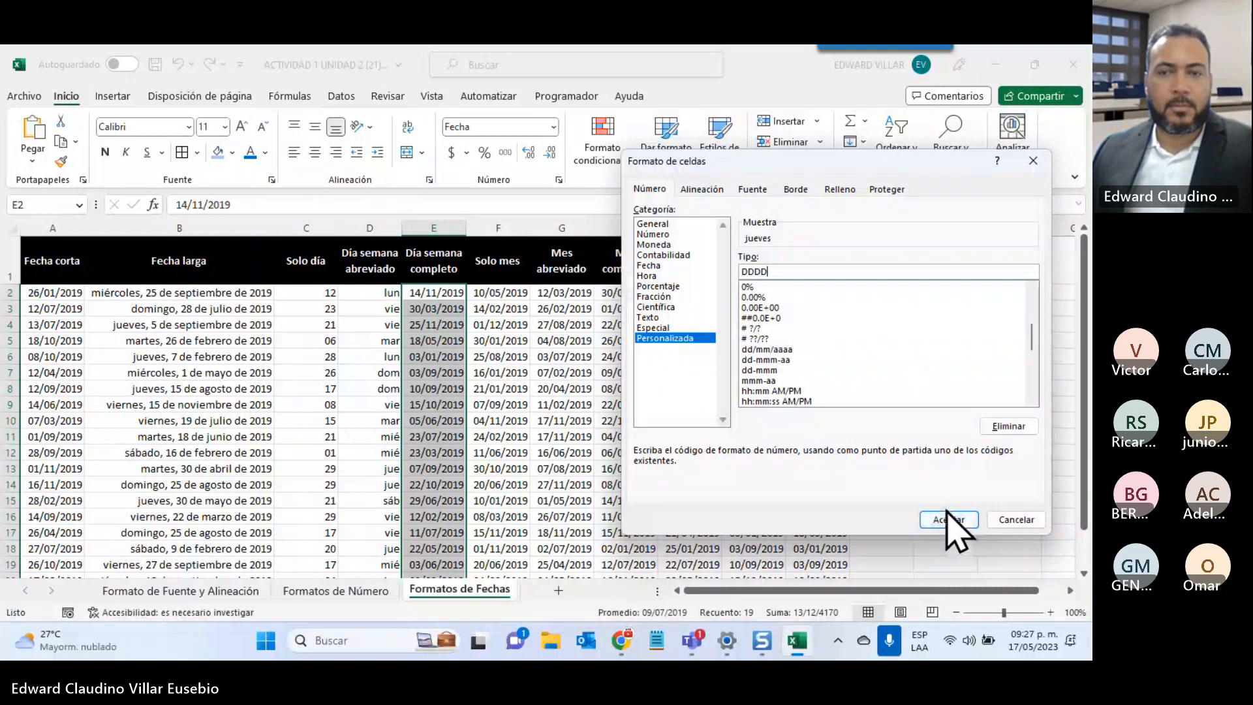
left_click(949, 519)
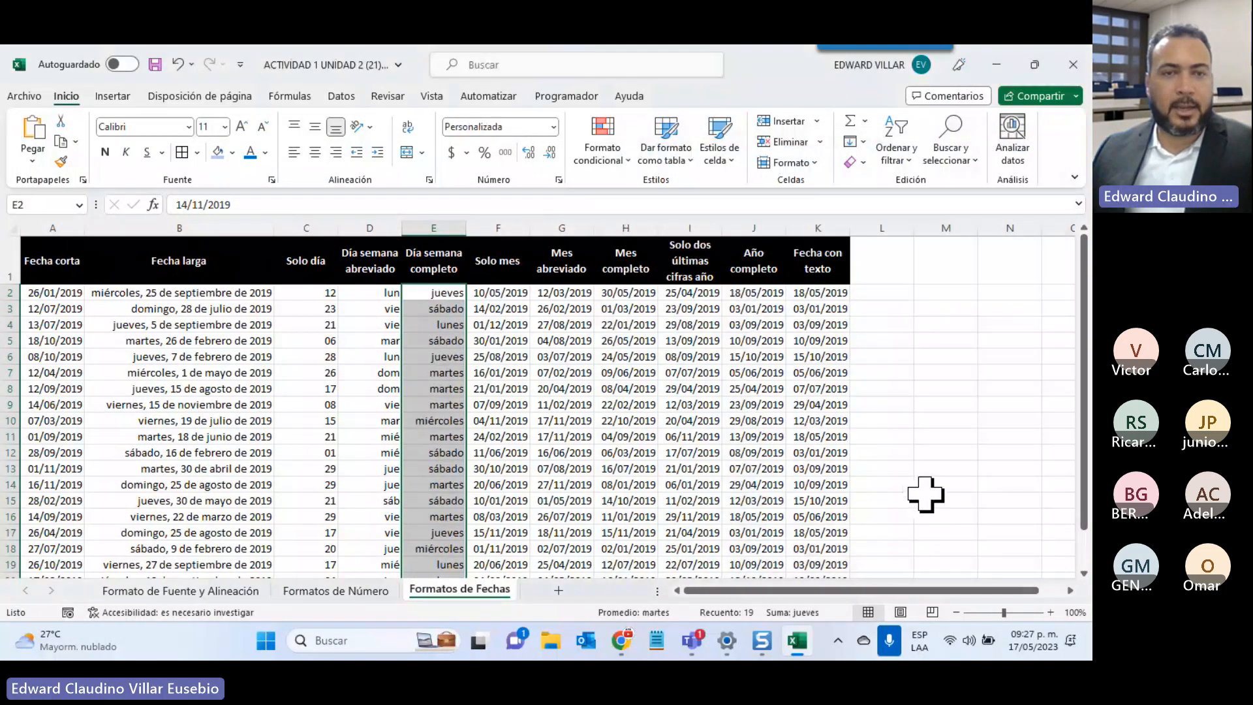
left_click(433, 452)
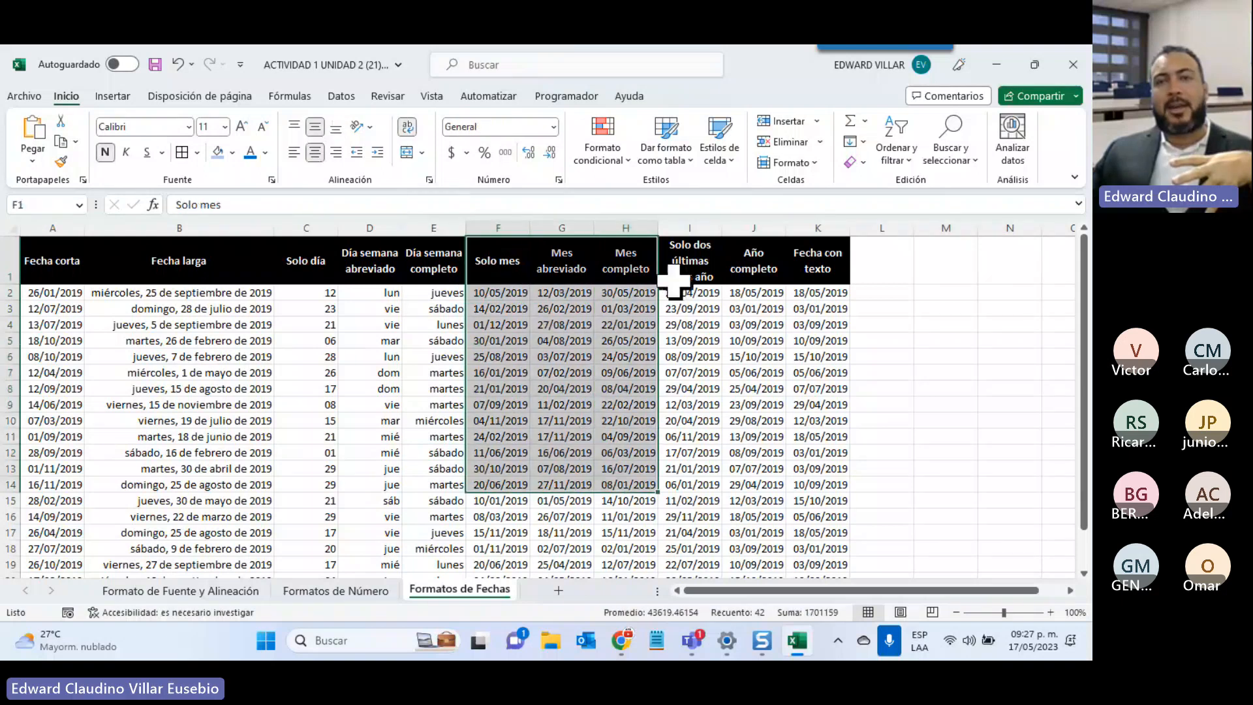
Select blocks of dates in columns G to I and review the number format list
left_click_drag(671, 279, 806, 454)
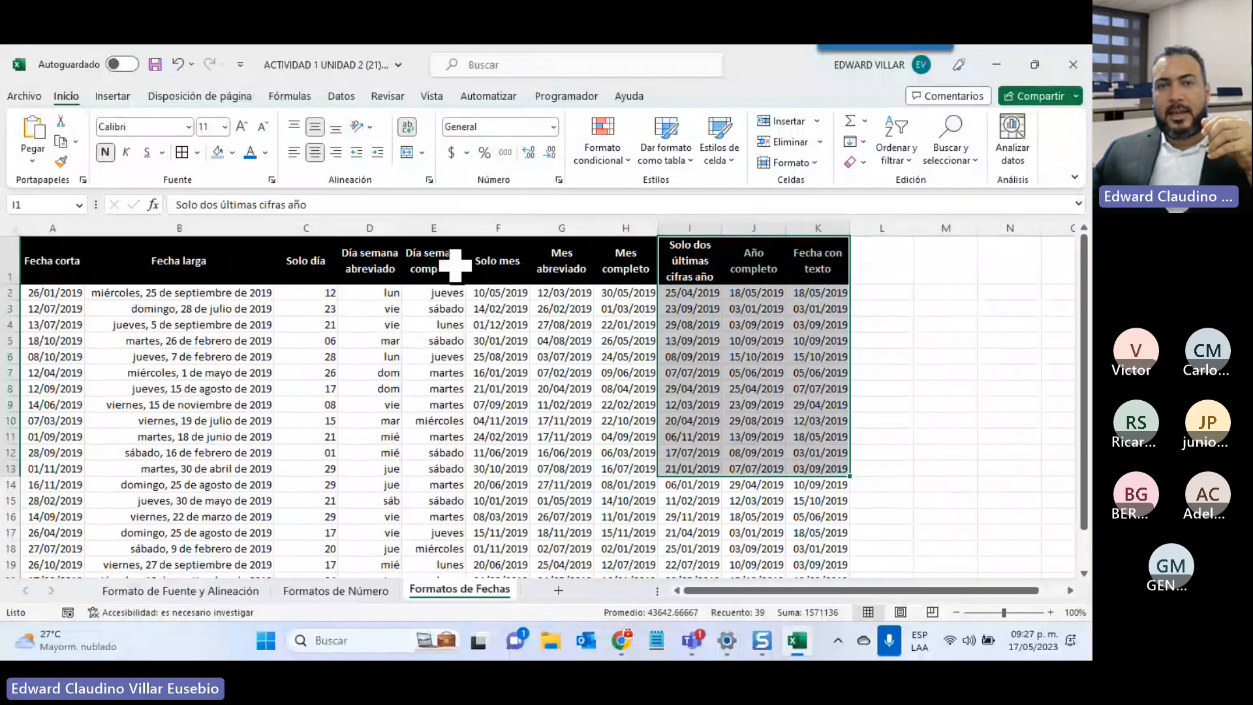
left_click(553, 127)
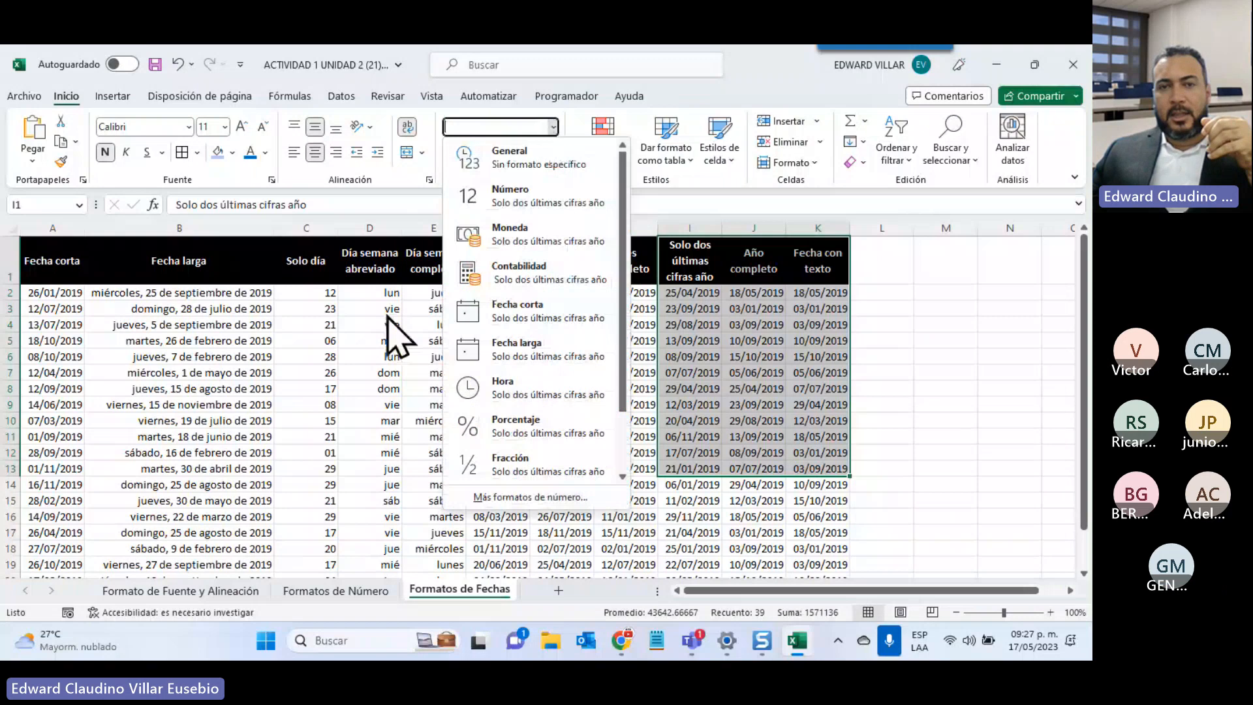
left_click(380, 348)
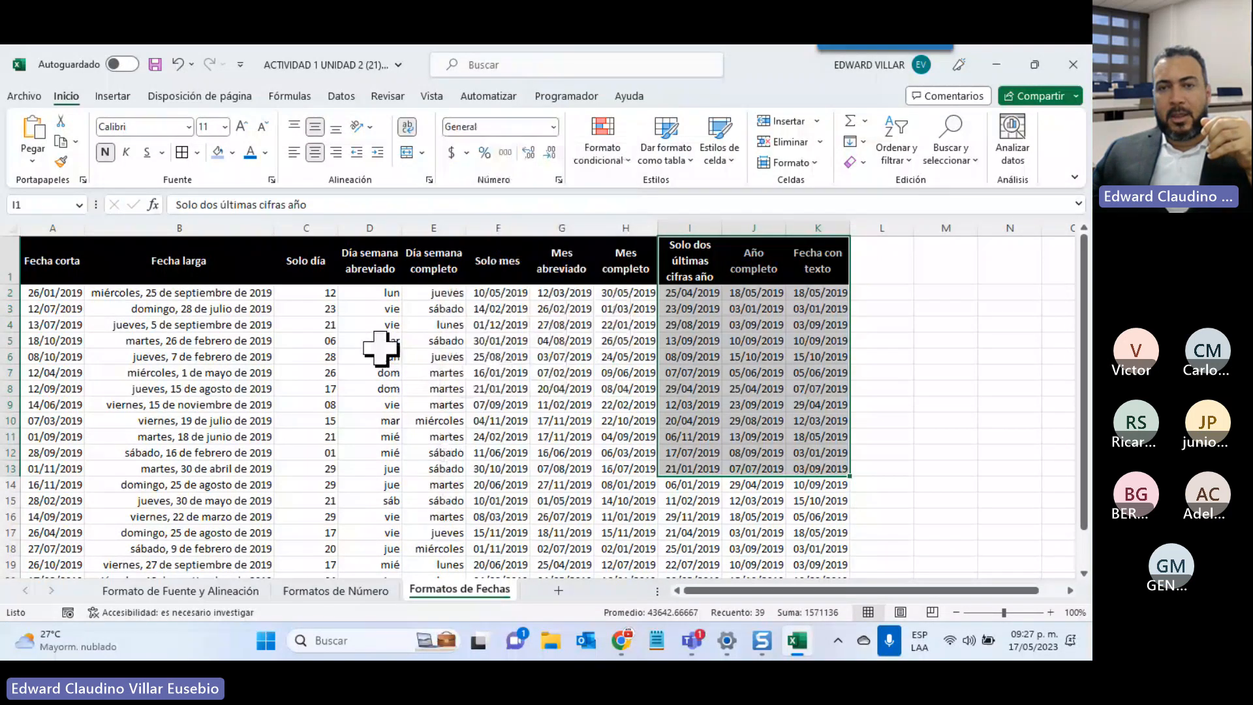
left_click_drag(561, 308, 689, 516)
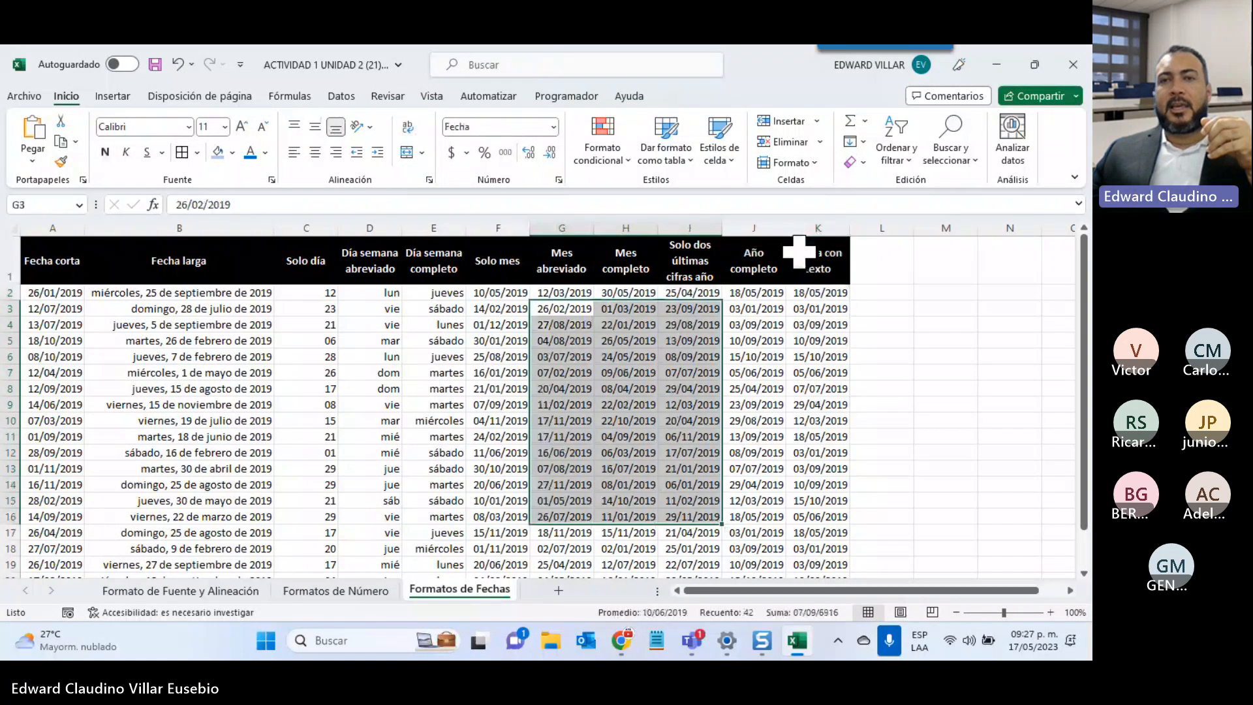
left_click_drag(753, 308, 794, 391)
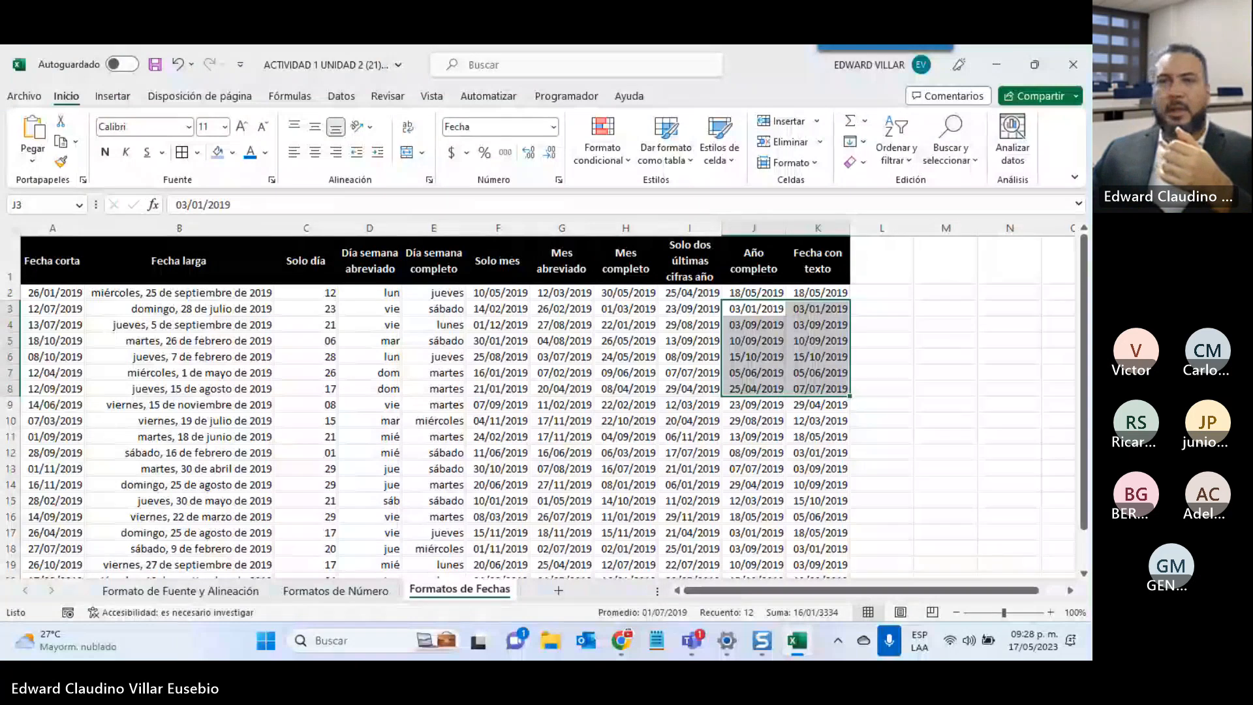
Close the workbook with No guardar, returning to the INFOTEP Virtual course page
key("alt+Tab")
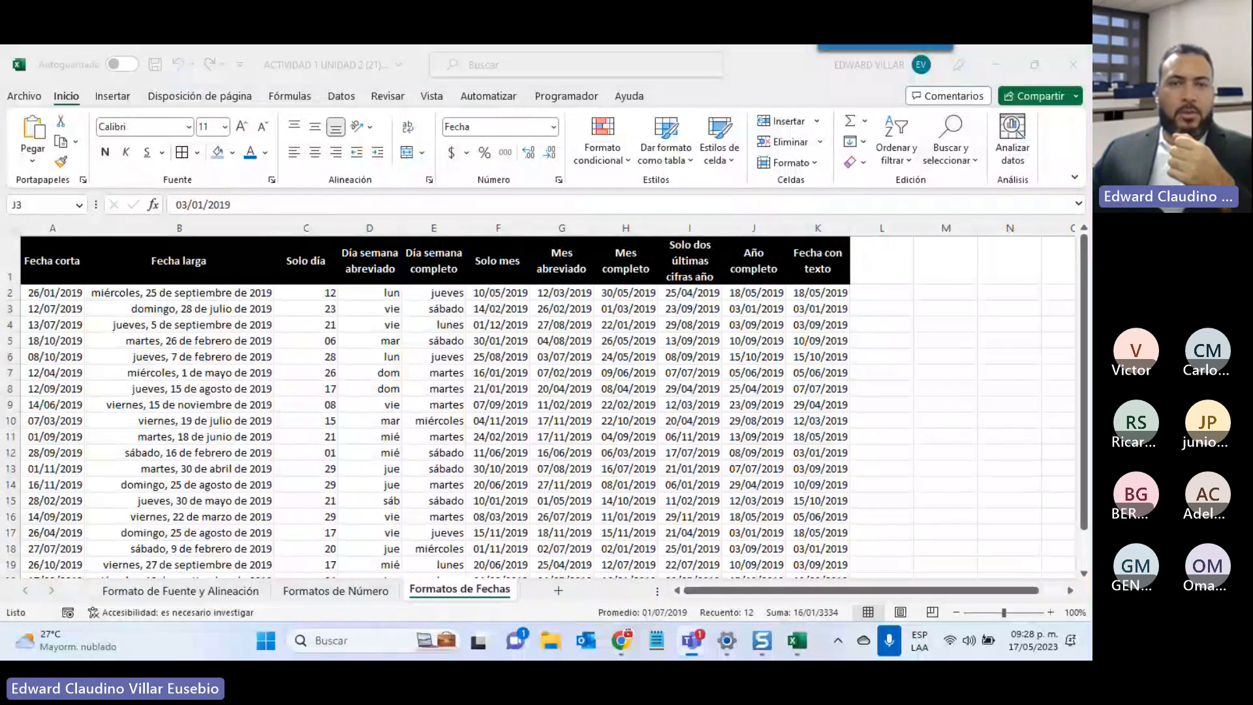
left_click(1073, 65)
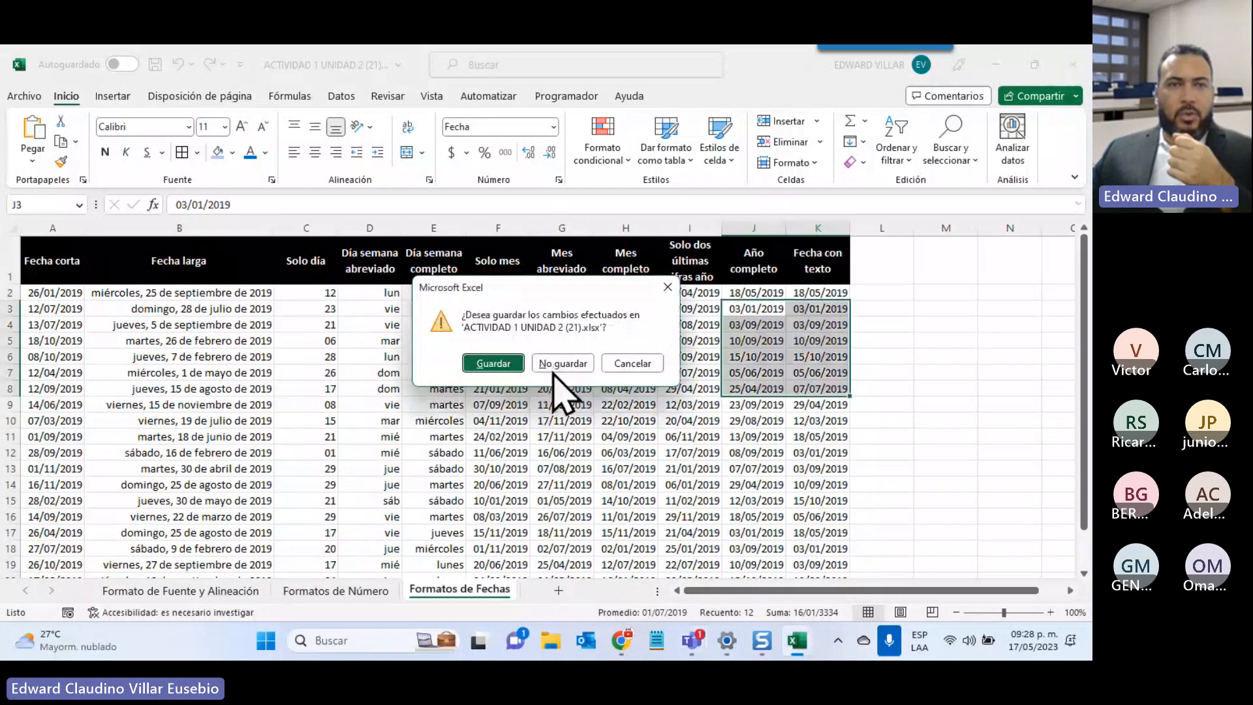
left_click(560, 364)
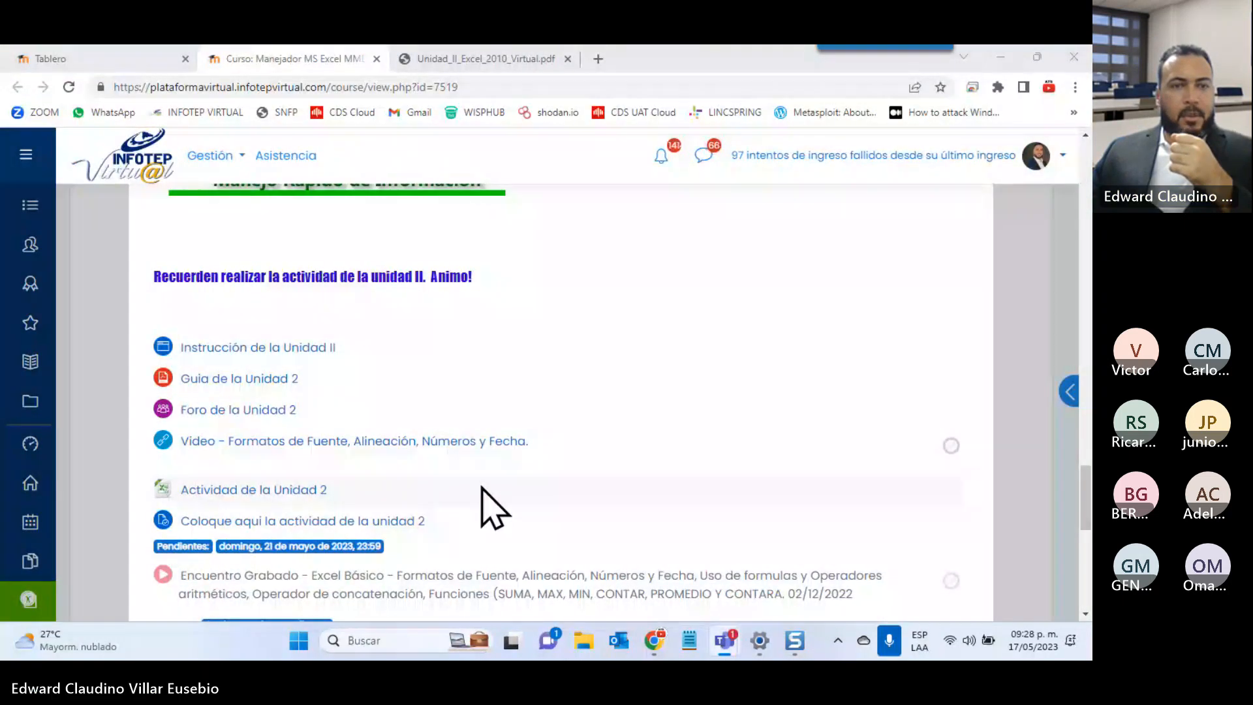
From the week 3 section, open 'Guia de la Unidad 3' in a new Chrome tab
scroll(492, 507, "up", 5)
left_click(721, 419)
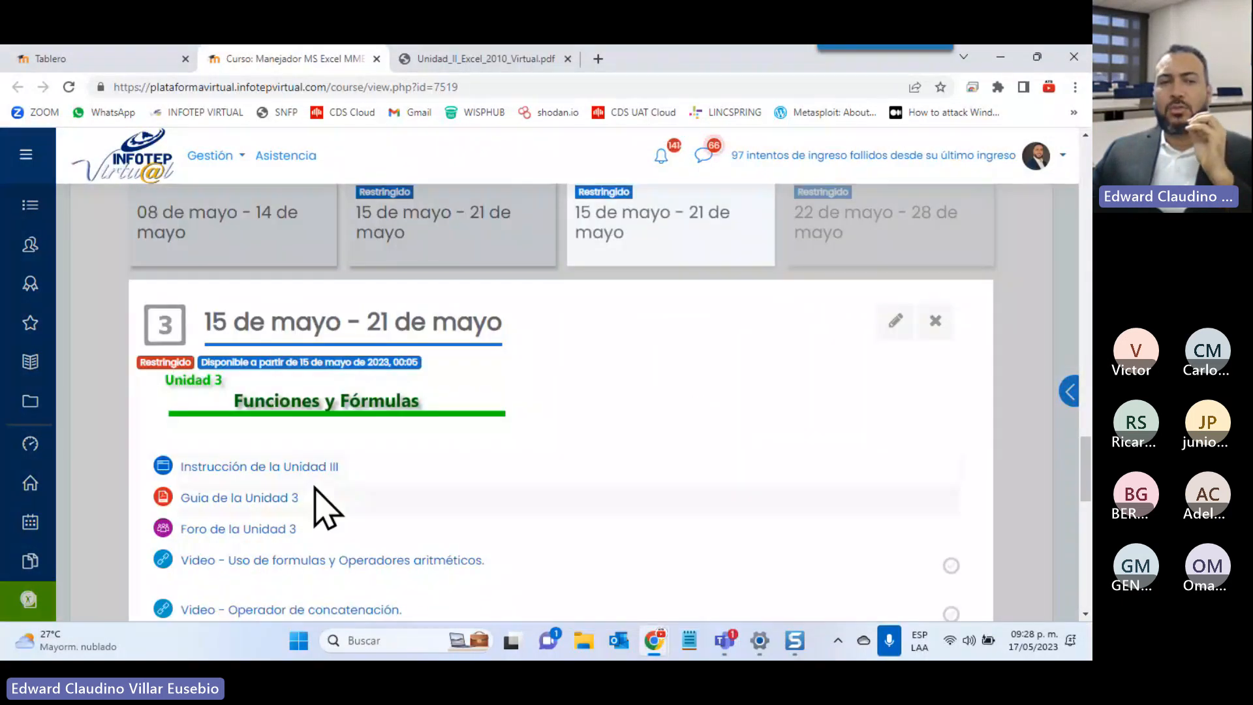
scroll(315, 487, "down", 3)
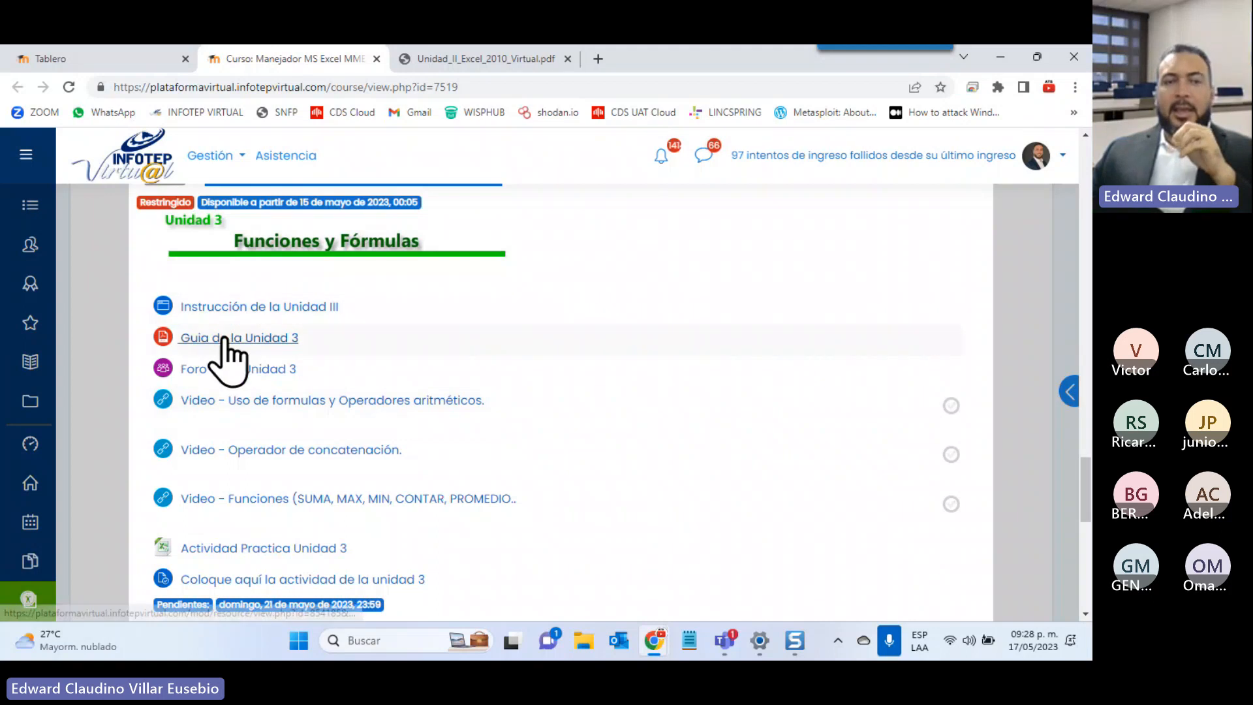
right_click(224, 338)
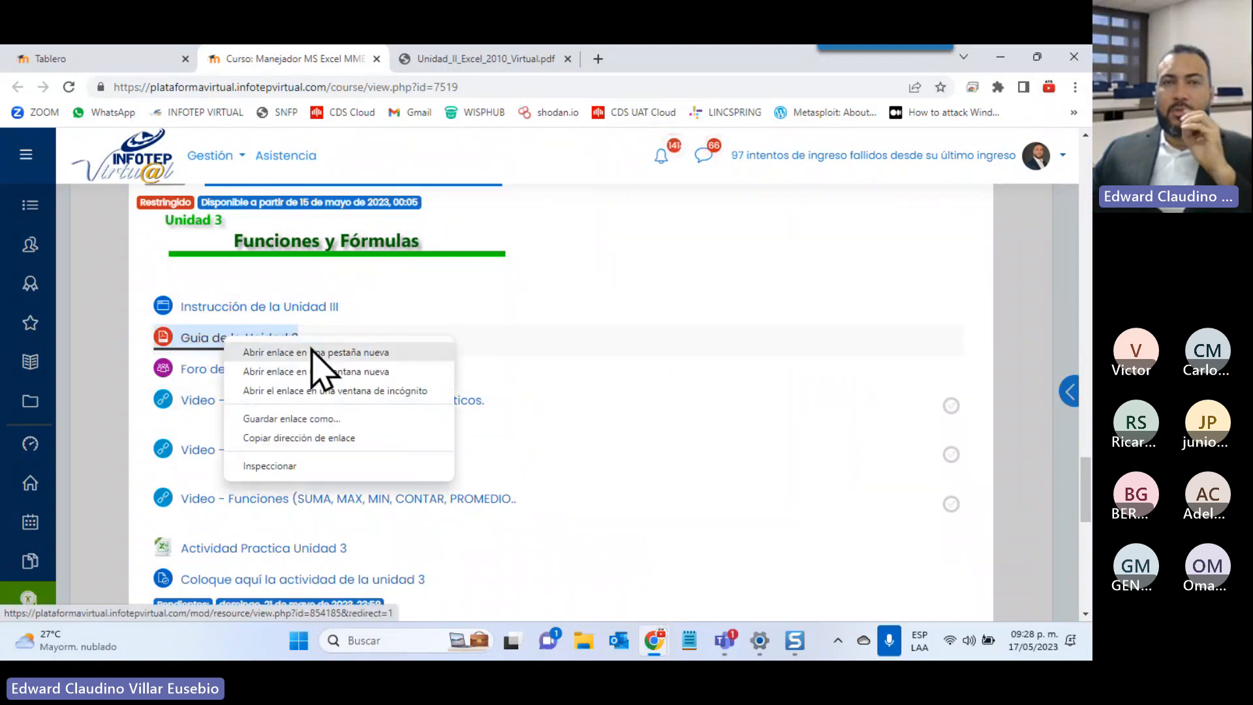
left_click(312, 353)
In the guide's PDF tab, scroll to page 3 and zoom to 175%
left_click(676, 60)
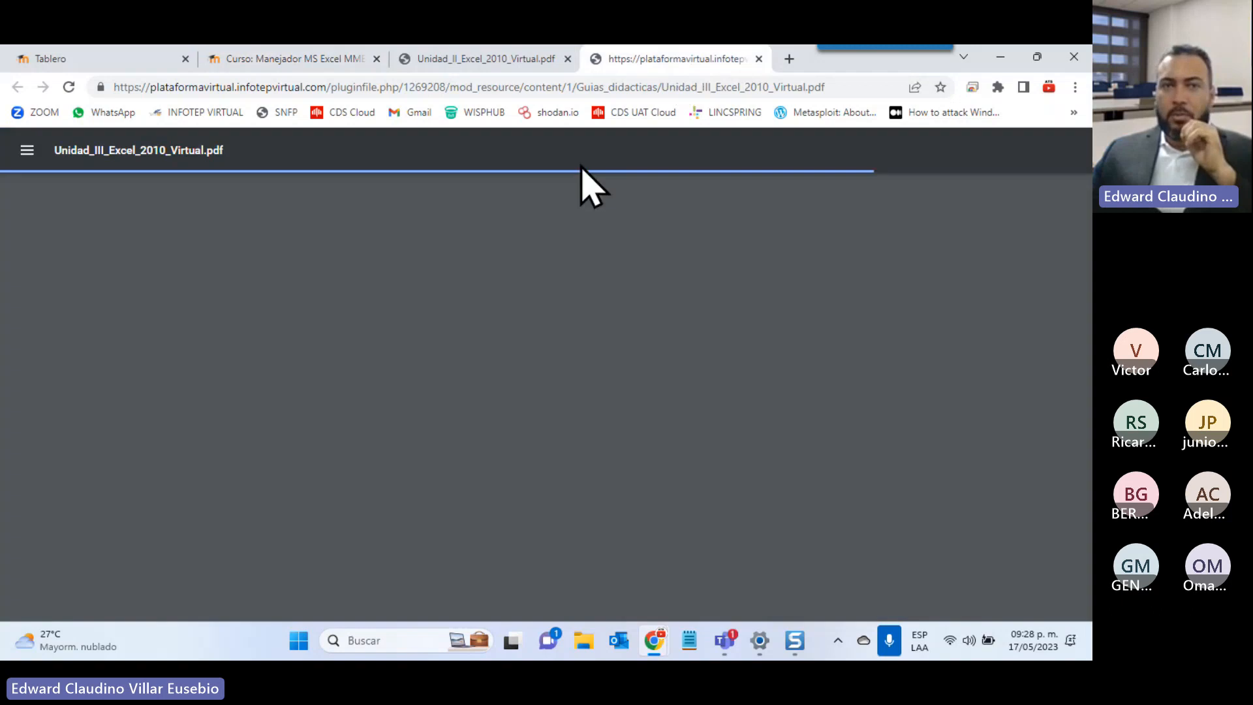
scroll(587, 299, "down", 1)
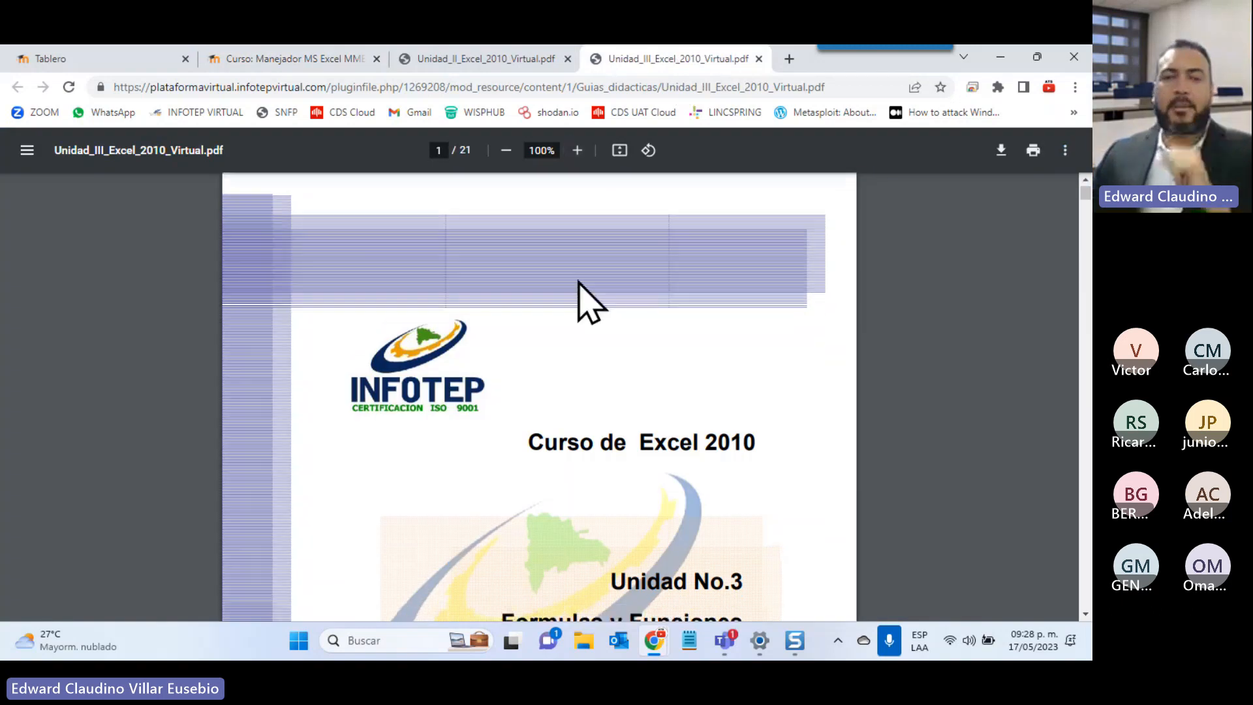
scroll(498, 413, "down", 6)
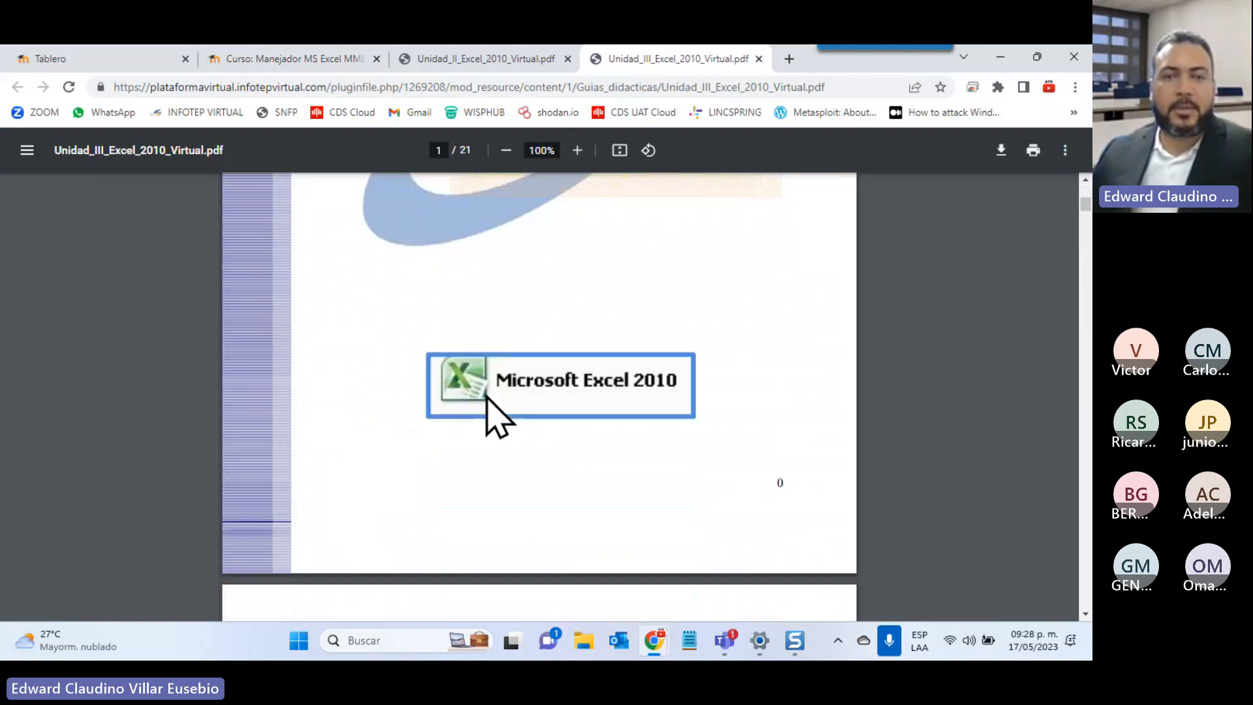
scroll(486, 395, "down", 8)
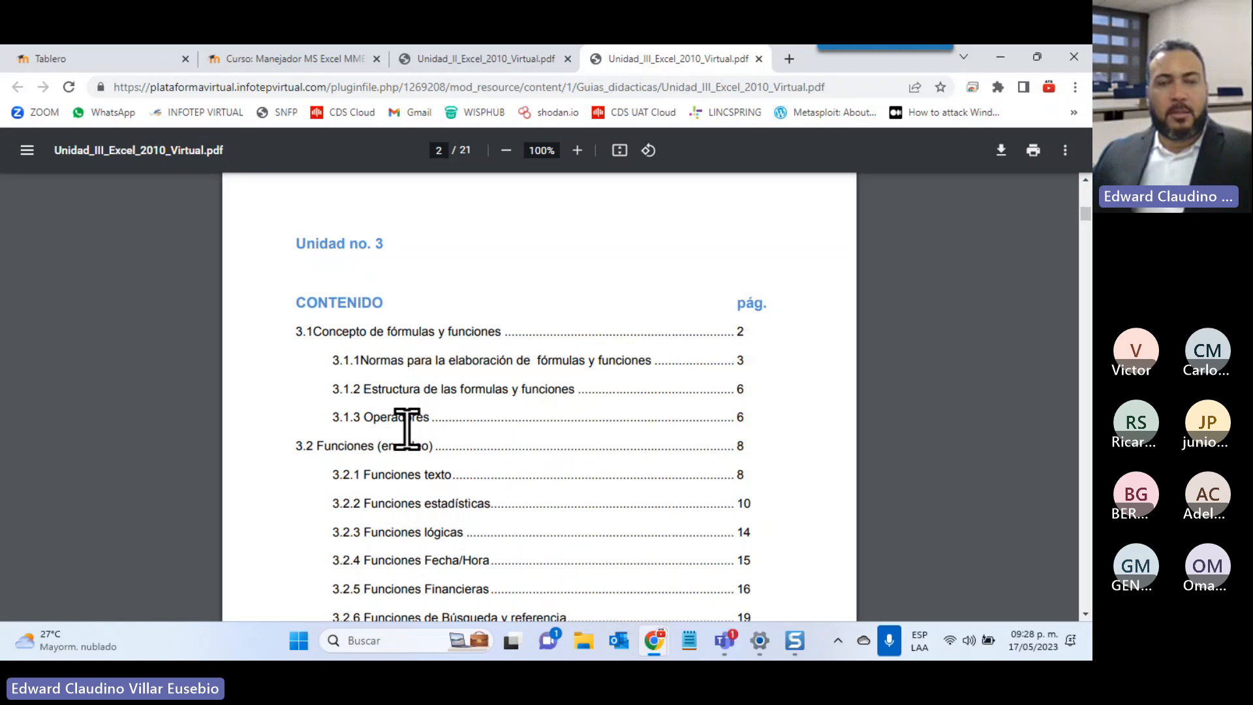
scroll(407, 428, "down", 10)
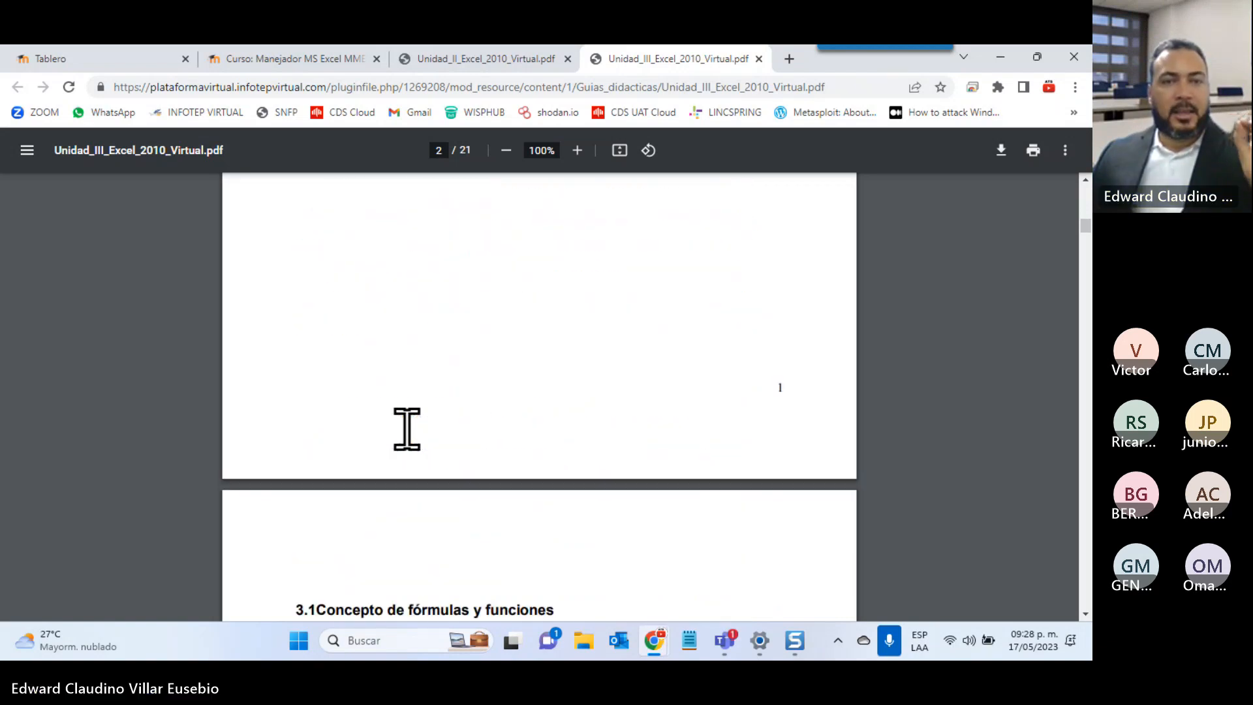
scroll(407, 429, "down", 5)
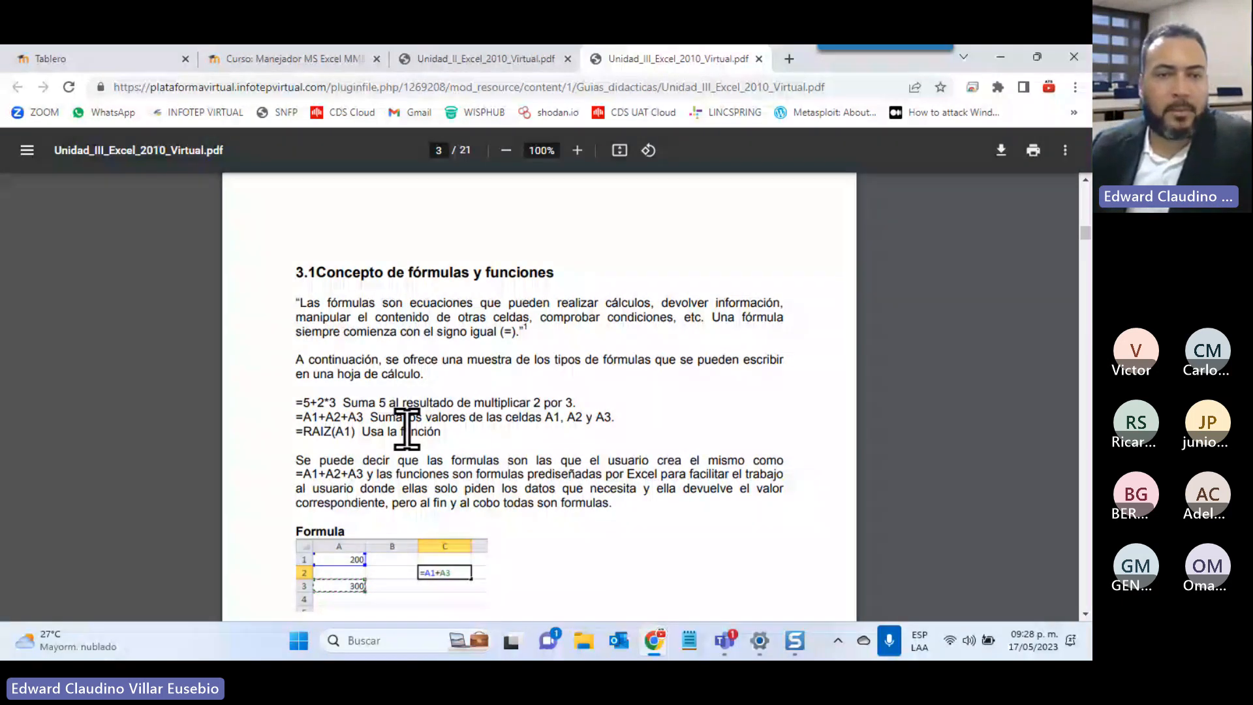
scroll(515, 243, "down", 1)
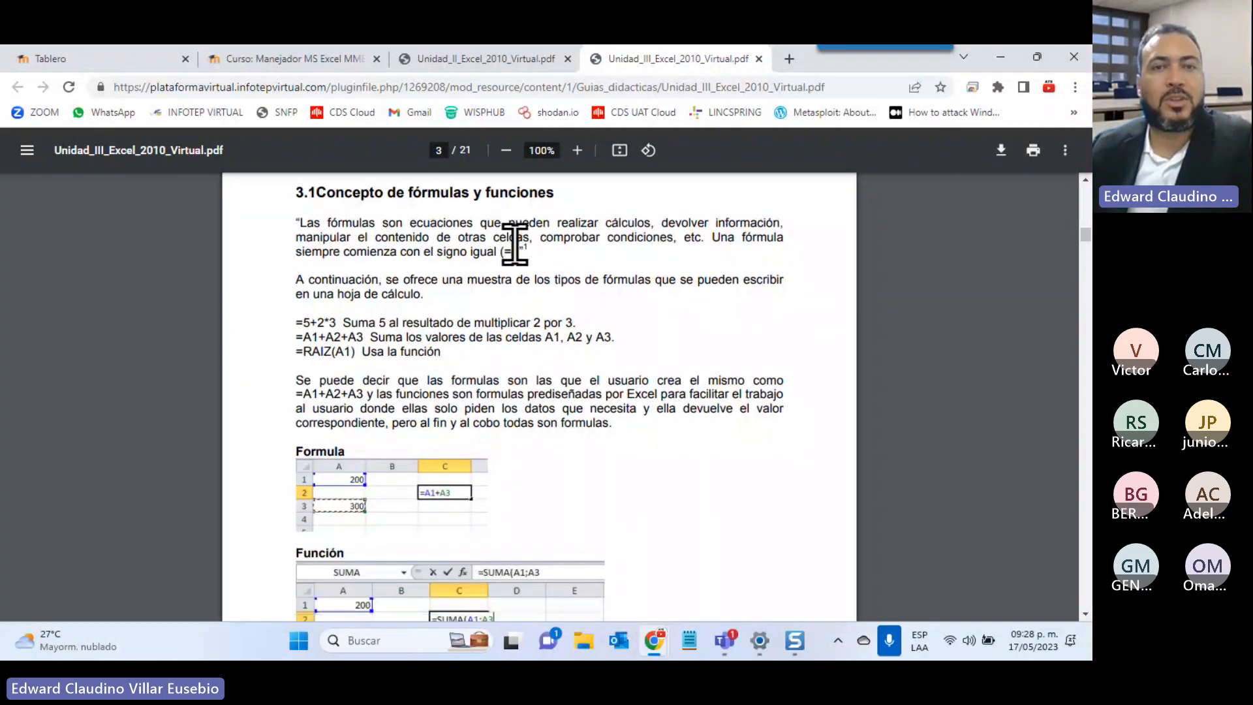
left_click(577, 155)
left_click(577, 156)
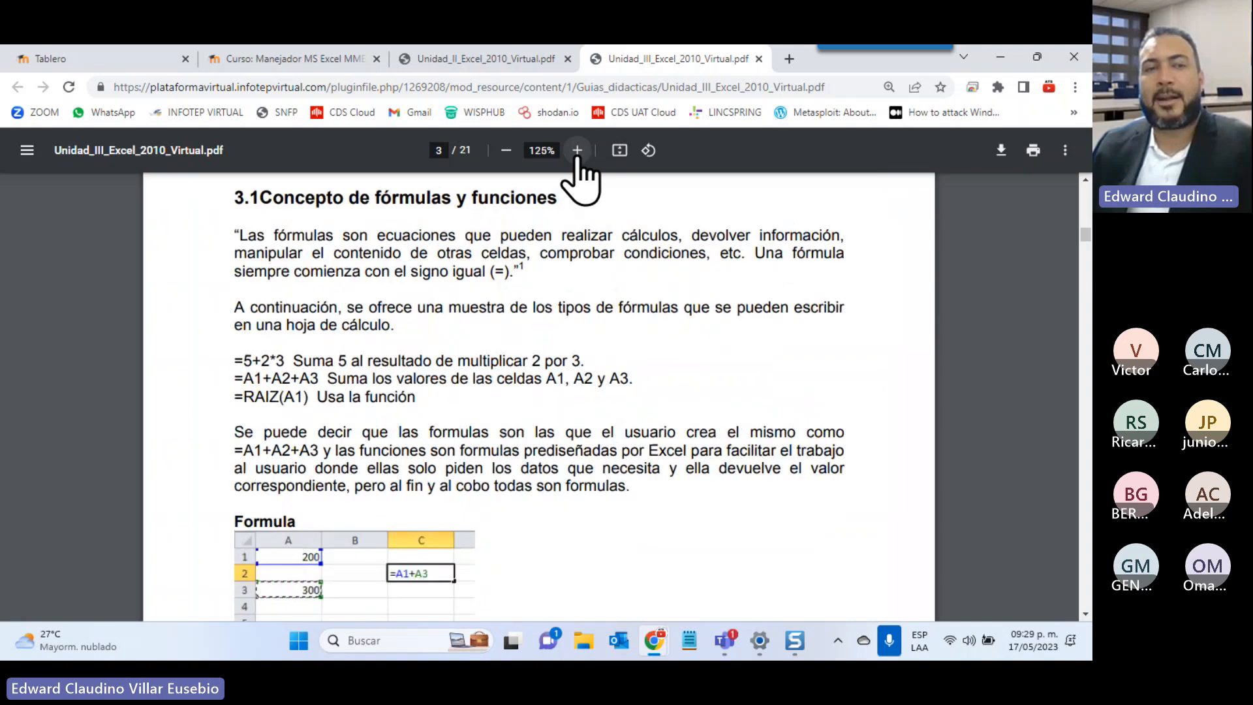
left_click(577, 155)
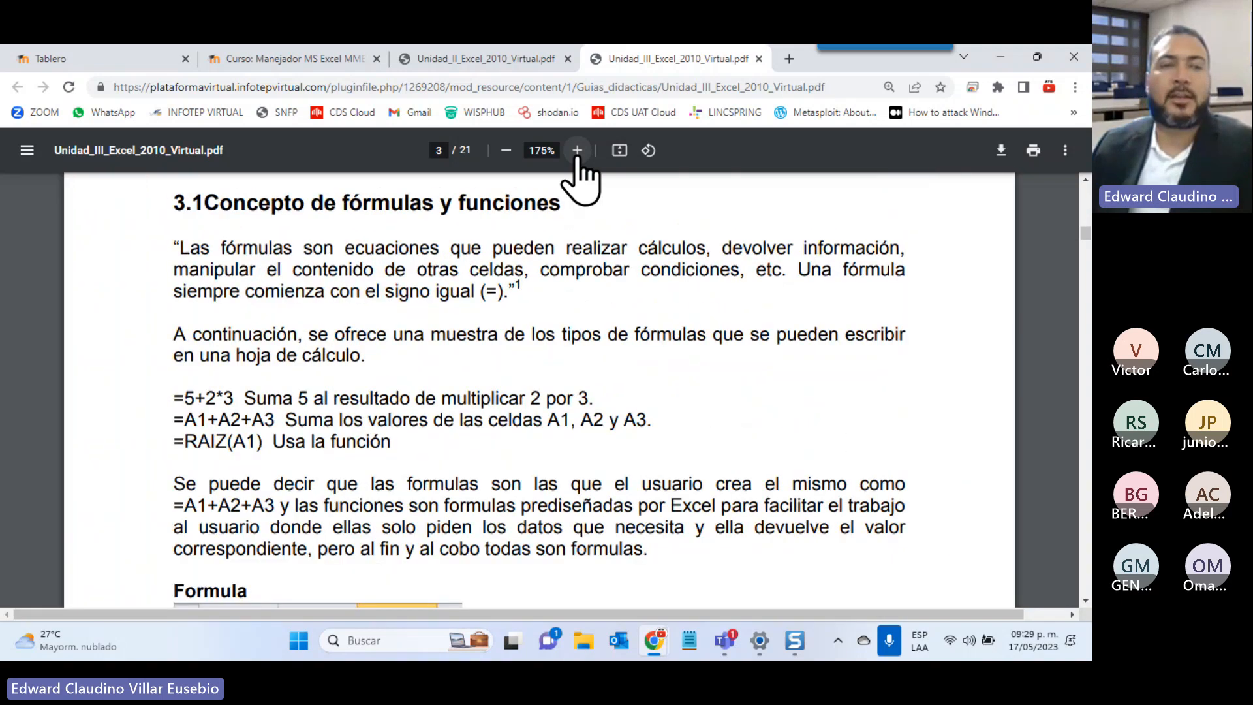
left_click(578, 156)
Highlight the 5+2*3 example and review the =A1+A3 and =SUMA(A1;A3) examples
scroll(659, 271, "down", 2)
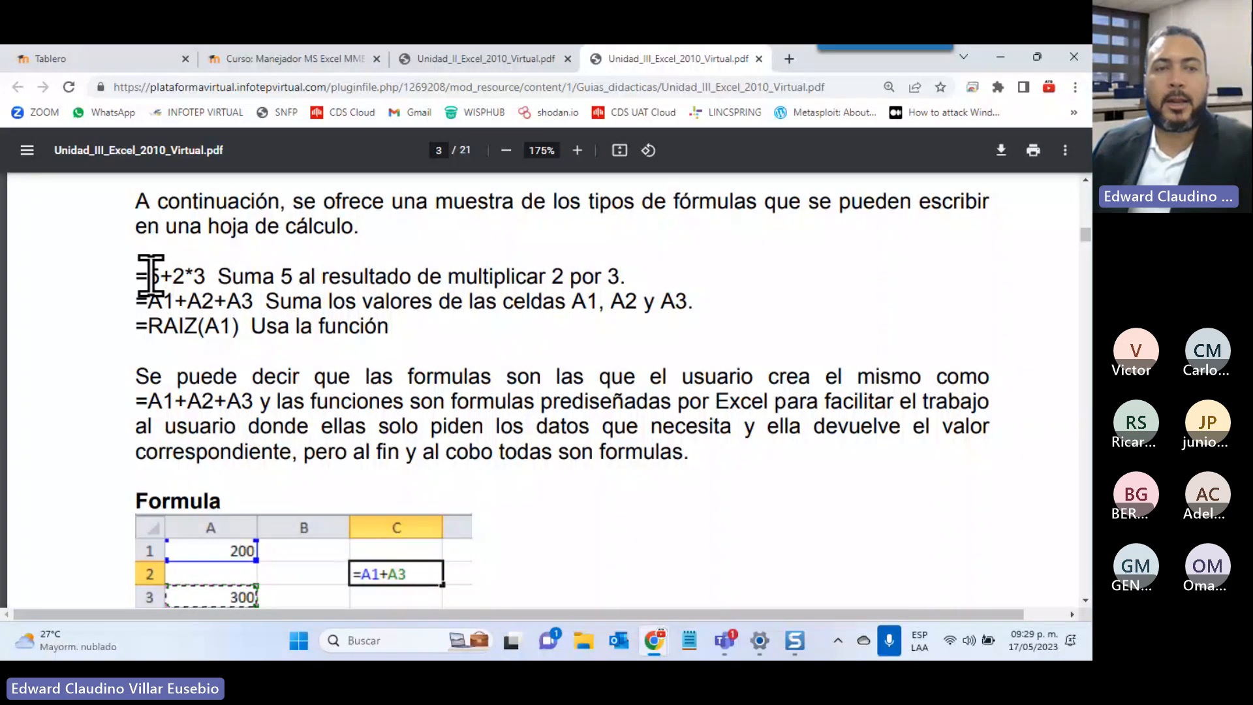
double_click(150, 274)
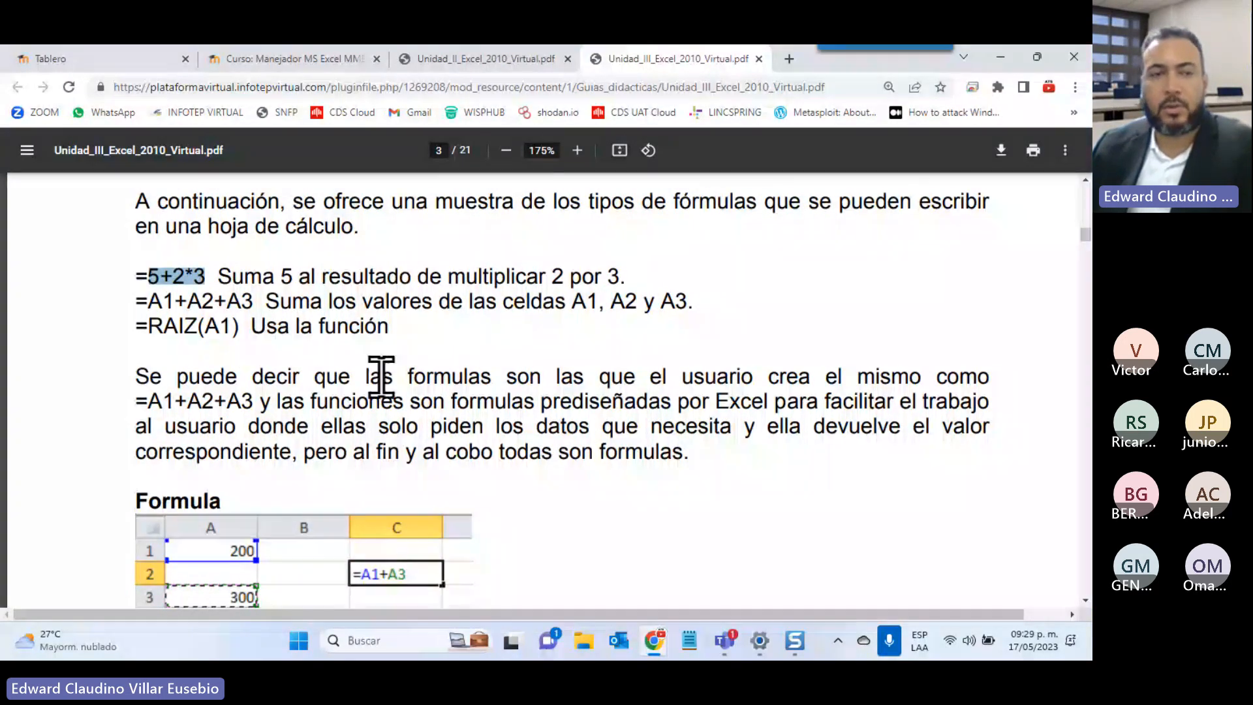
scroll(381, 365, "down", 6)
scroll(382, 375, "up", 5)
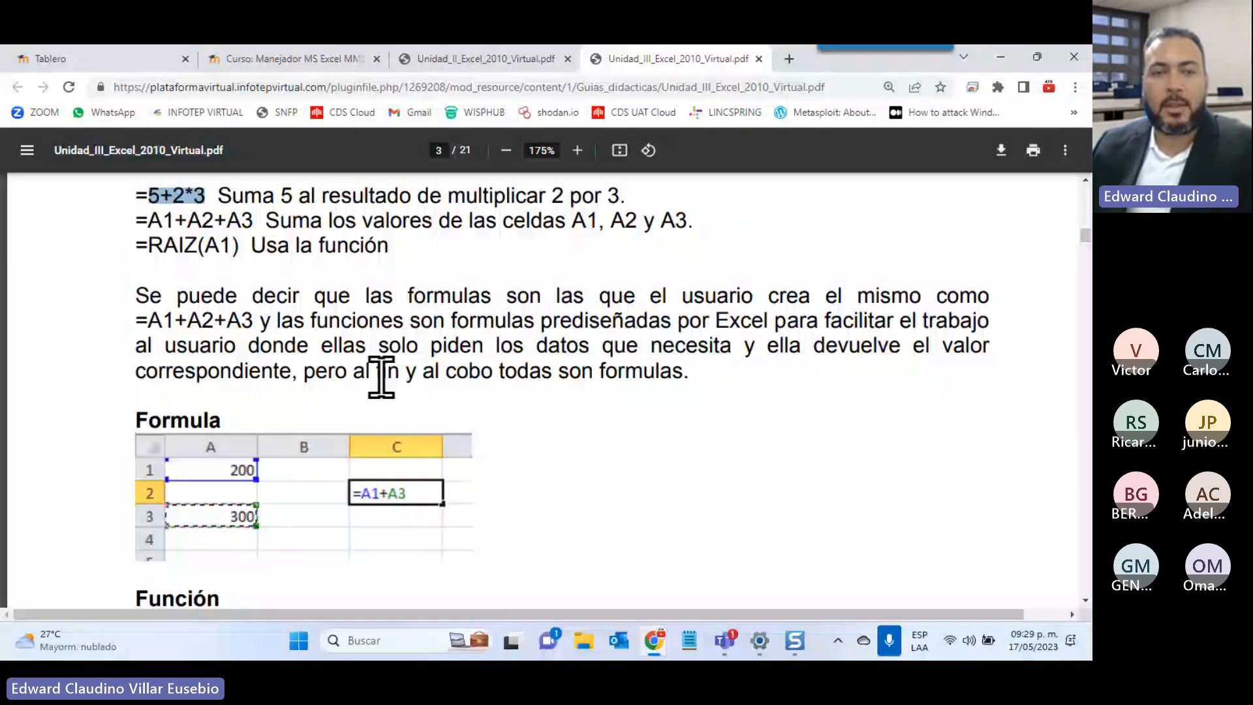
scroll(495, 333, "down", 6)
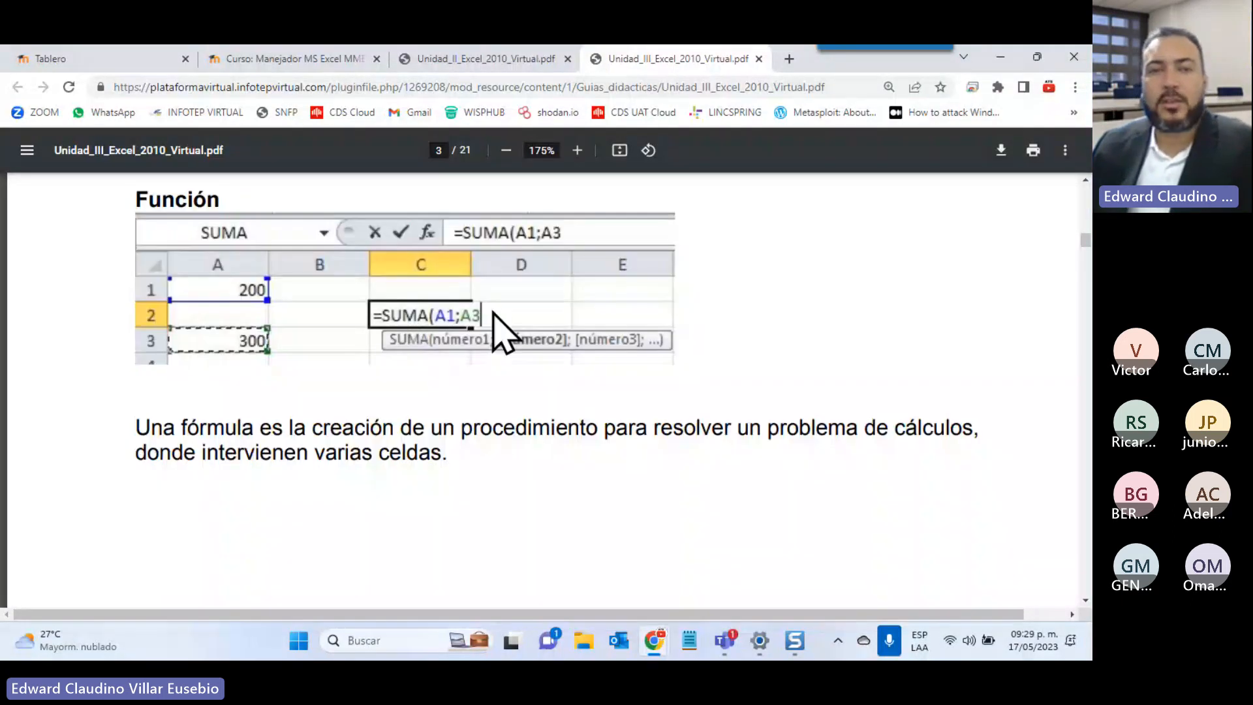
scroll(498, 347, "up", 2)
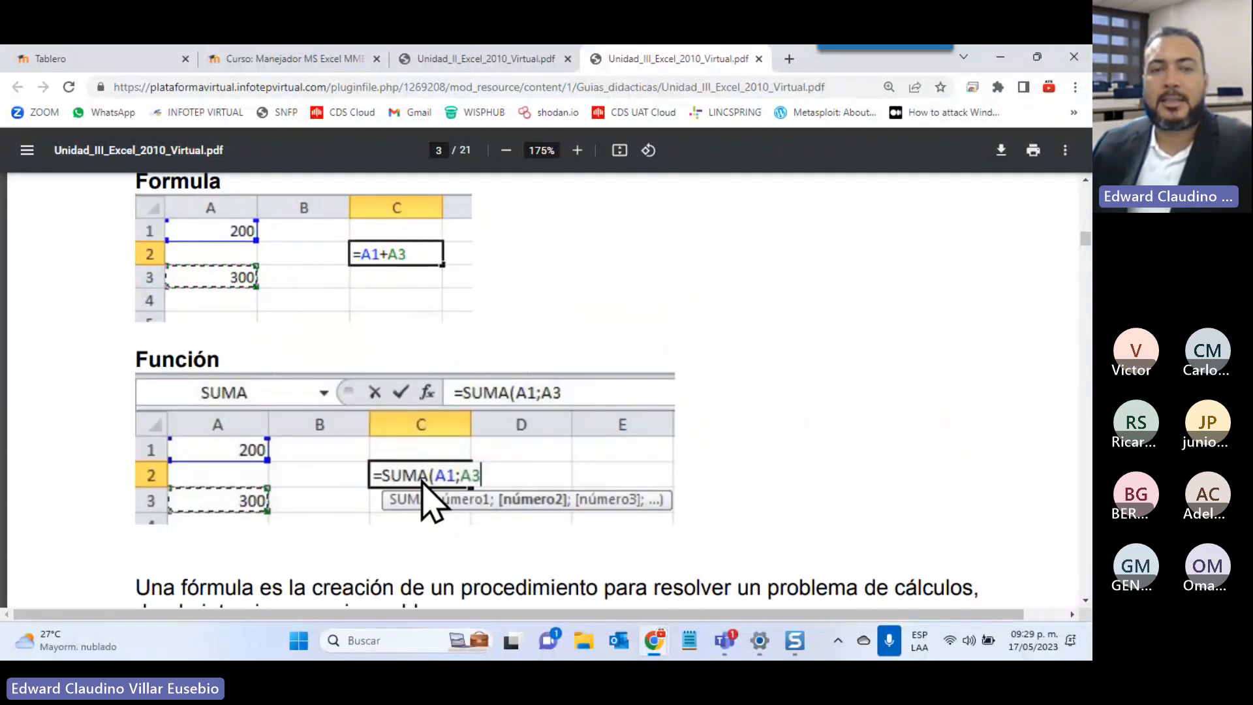
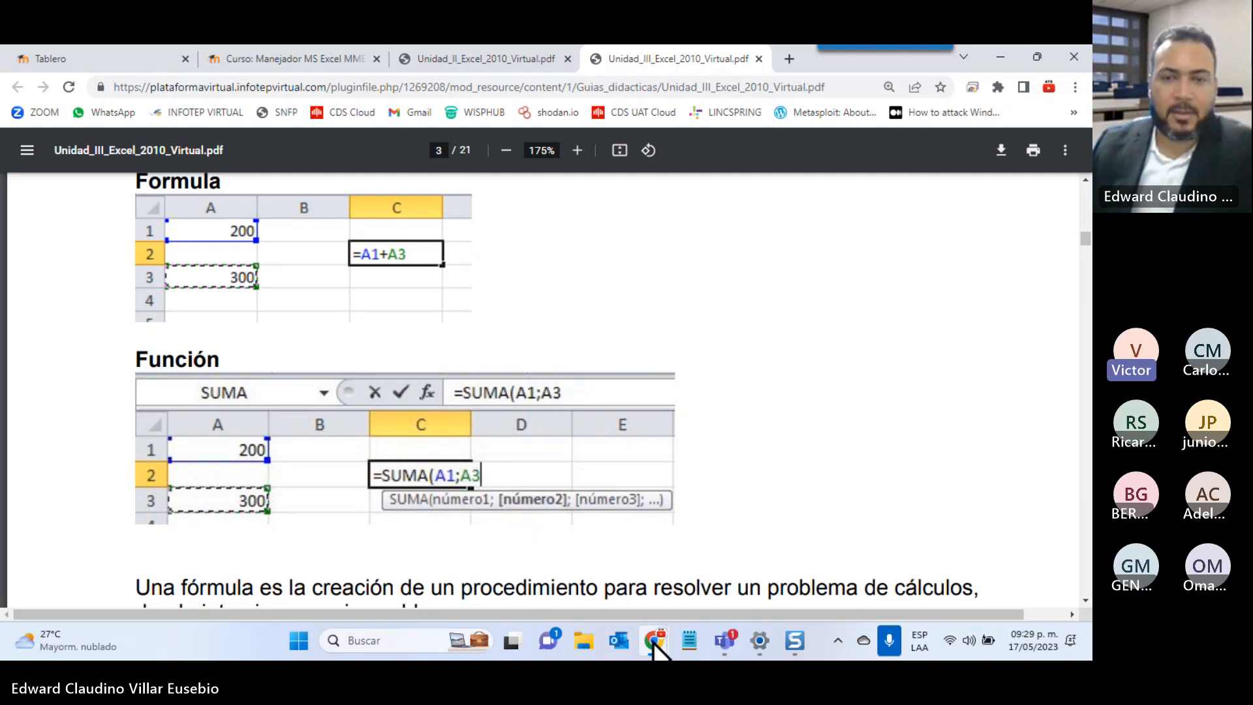
Open a blank Notepad window over the Unidad III guide for working out sums
left_click(686, 638)
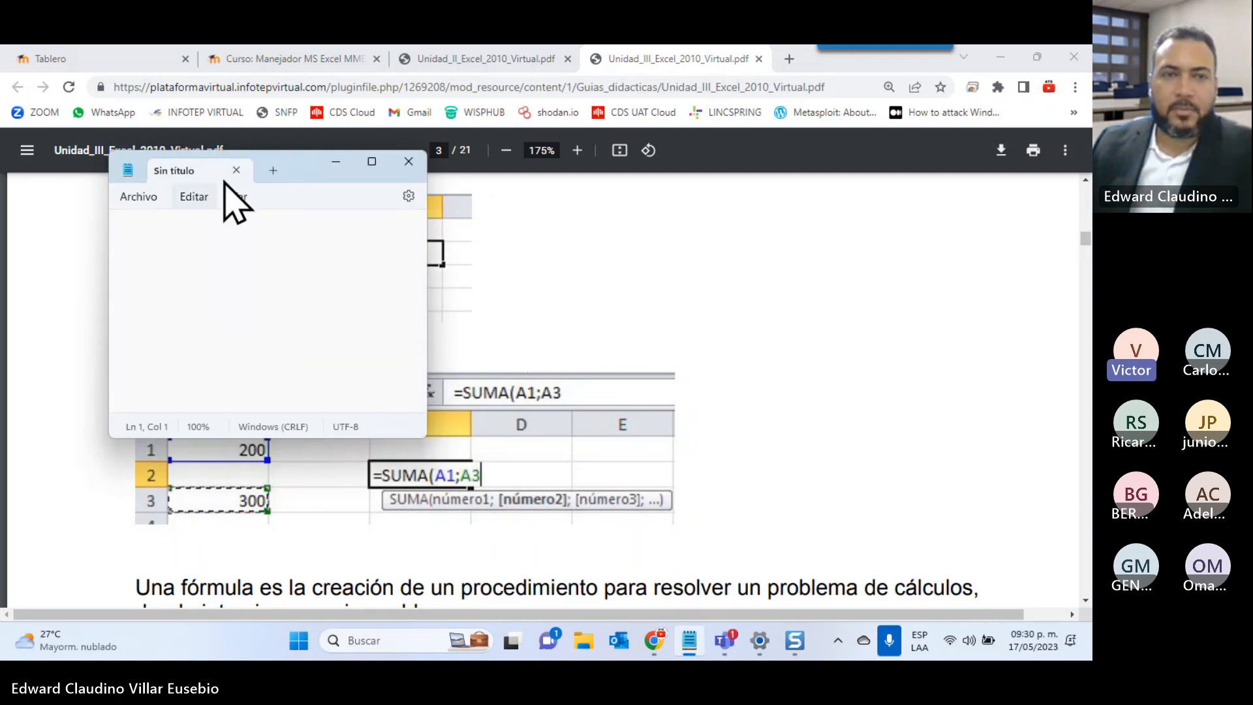
Move and enlarge the note, then type 100, 100 and, after a blank line, (100+100)/2
left_click_drag(308, 173, 749, 165)
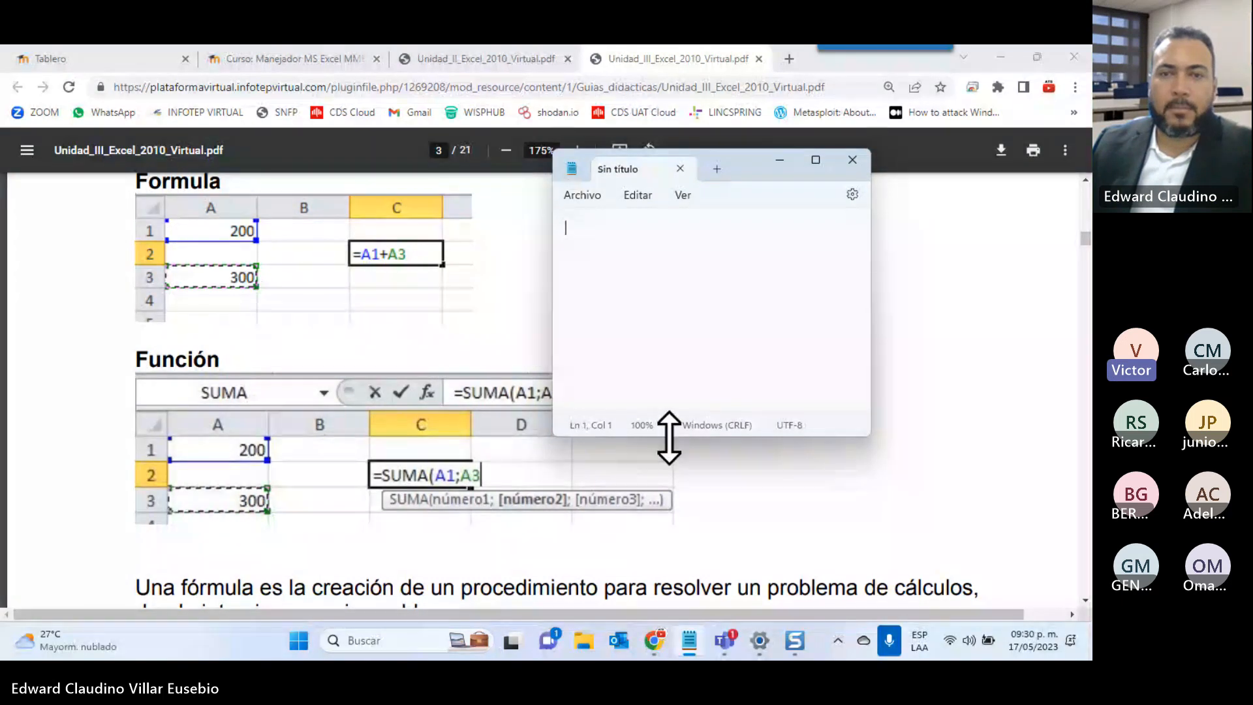
left_click_drag(665, 434, 668, 523)
type("10")
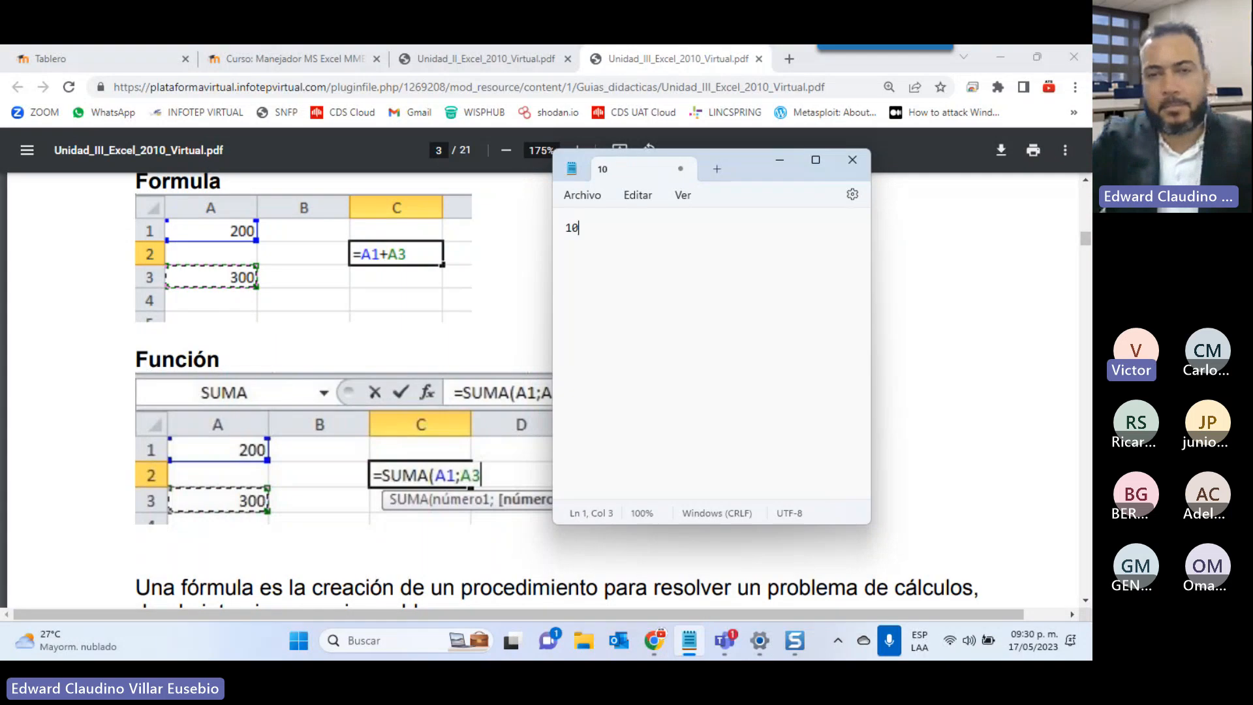
type("0 100")
key("Return")
key("Return")
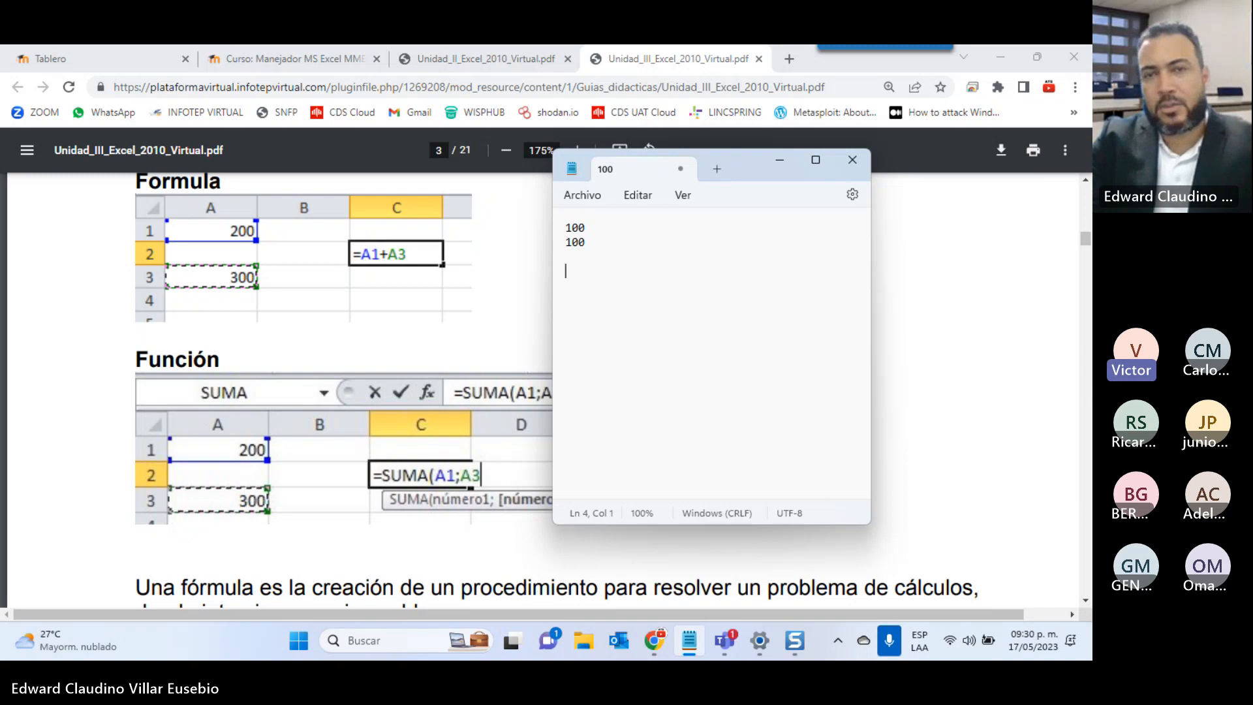
type("100+100")
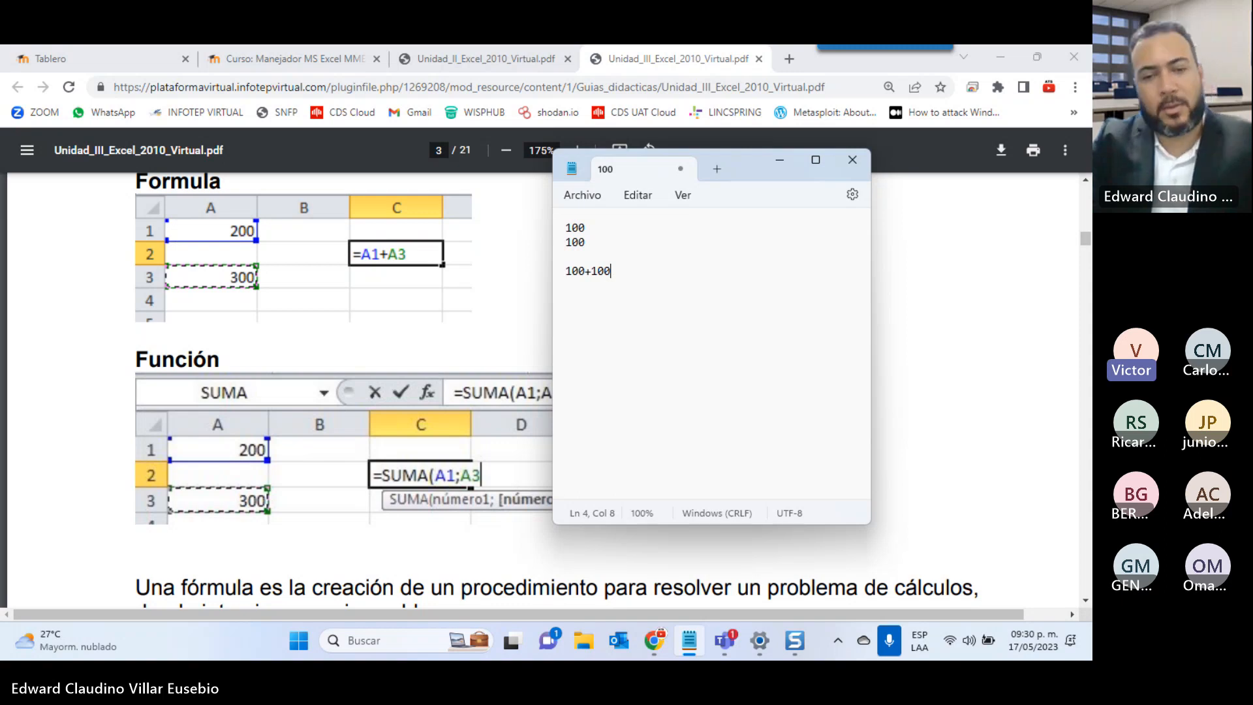
type(")")
key("Left")
key("Left")
key("Left")
key("Left")
key("Left")
key("Left")
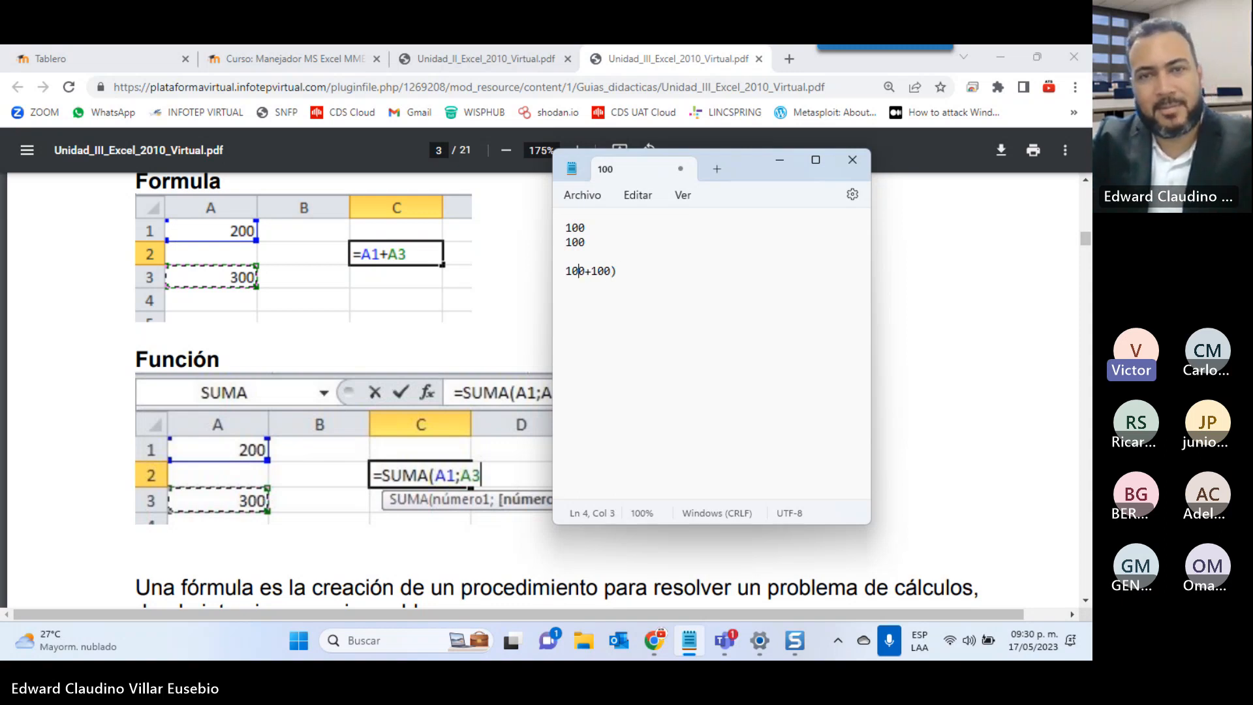
type("(")
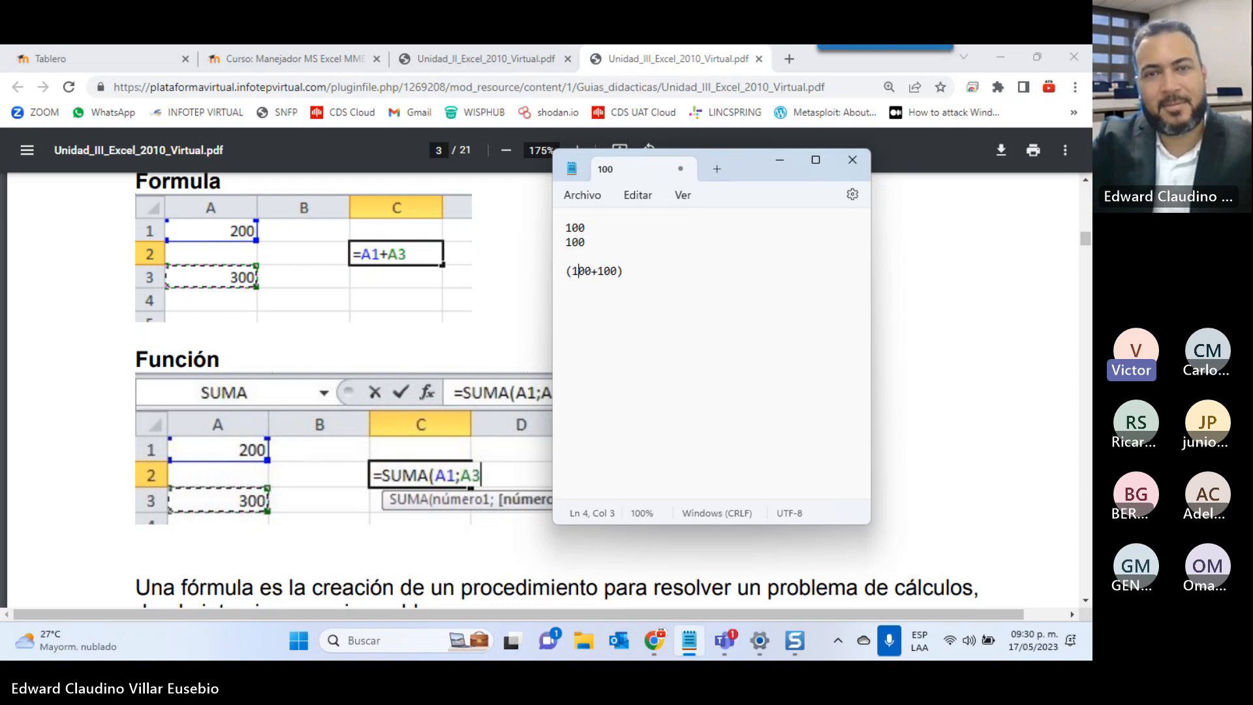
key("Right")
key("End")
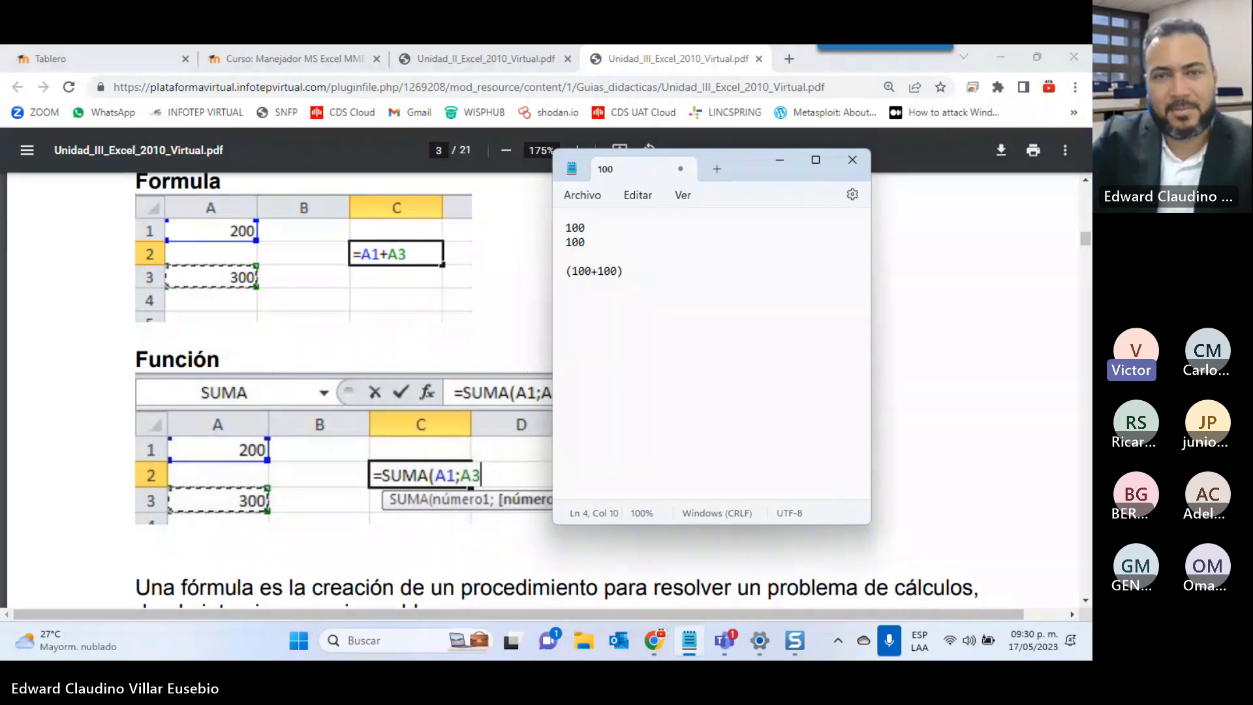
type("/2")
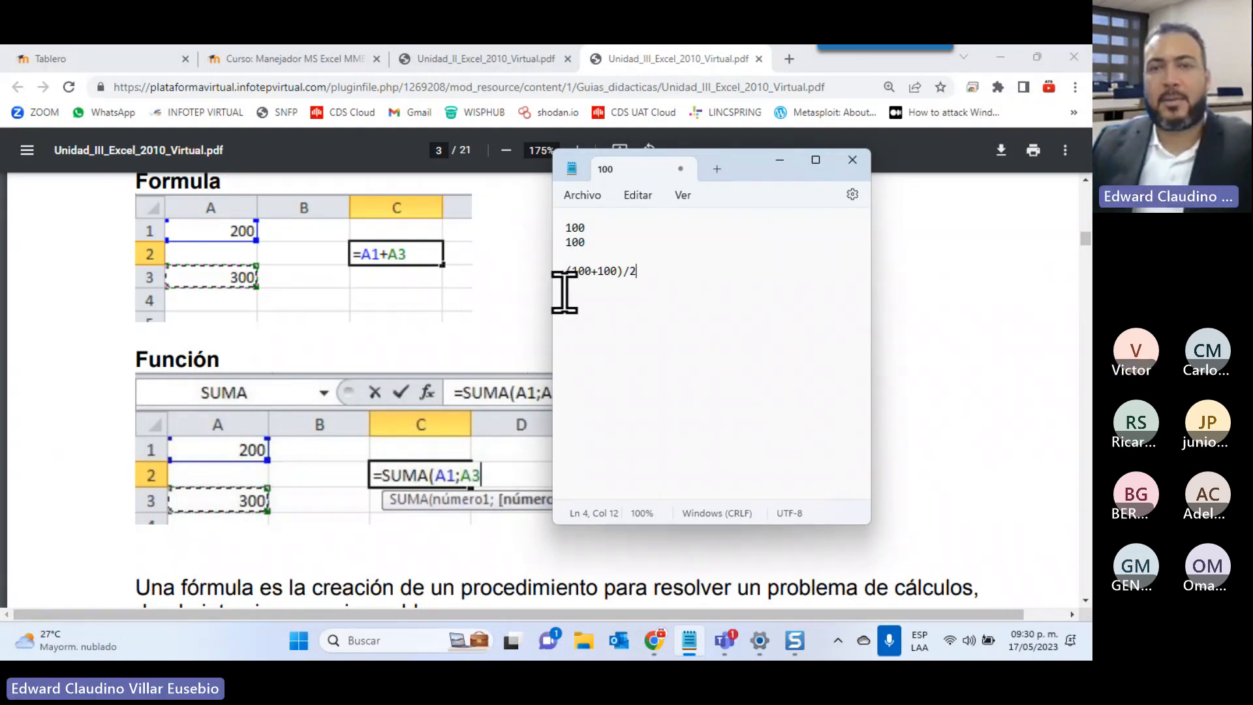
Enlarge the note text, add =100 after (100+100)/2, and write 100+100/2=150 below
scroll(565, 292, "up", 11, "ctrl")
key("Return")
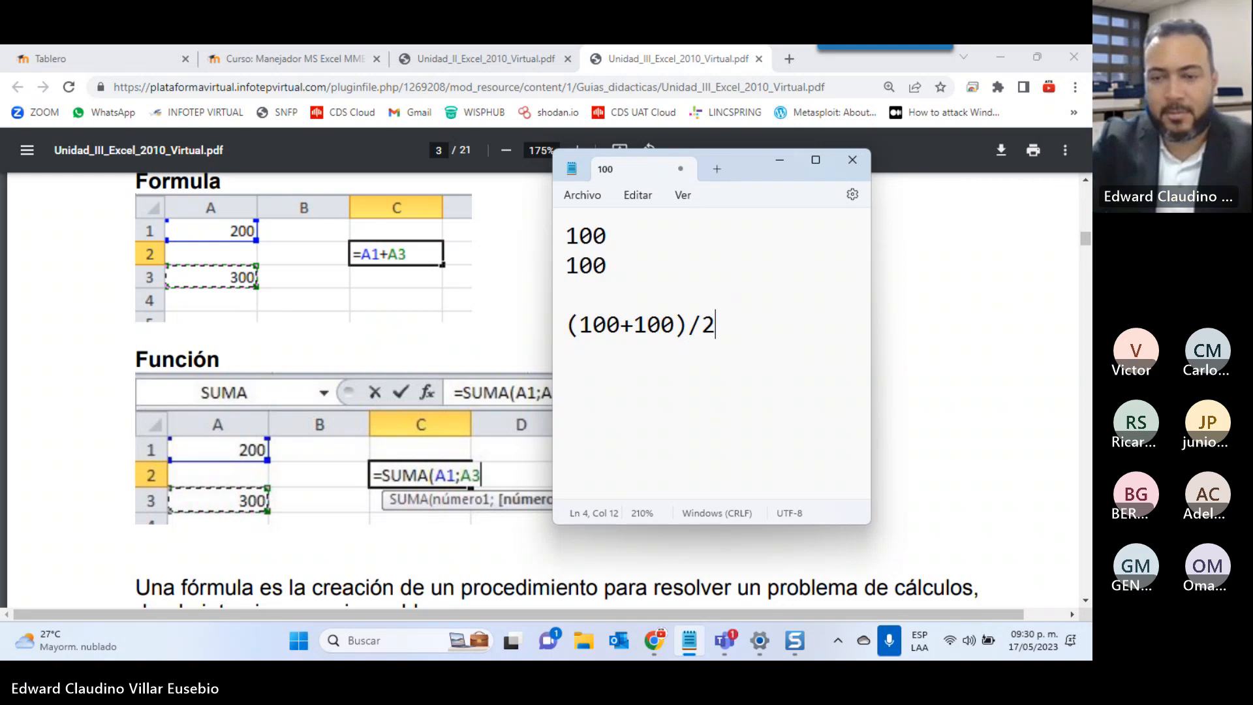
type("=")
type("100")
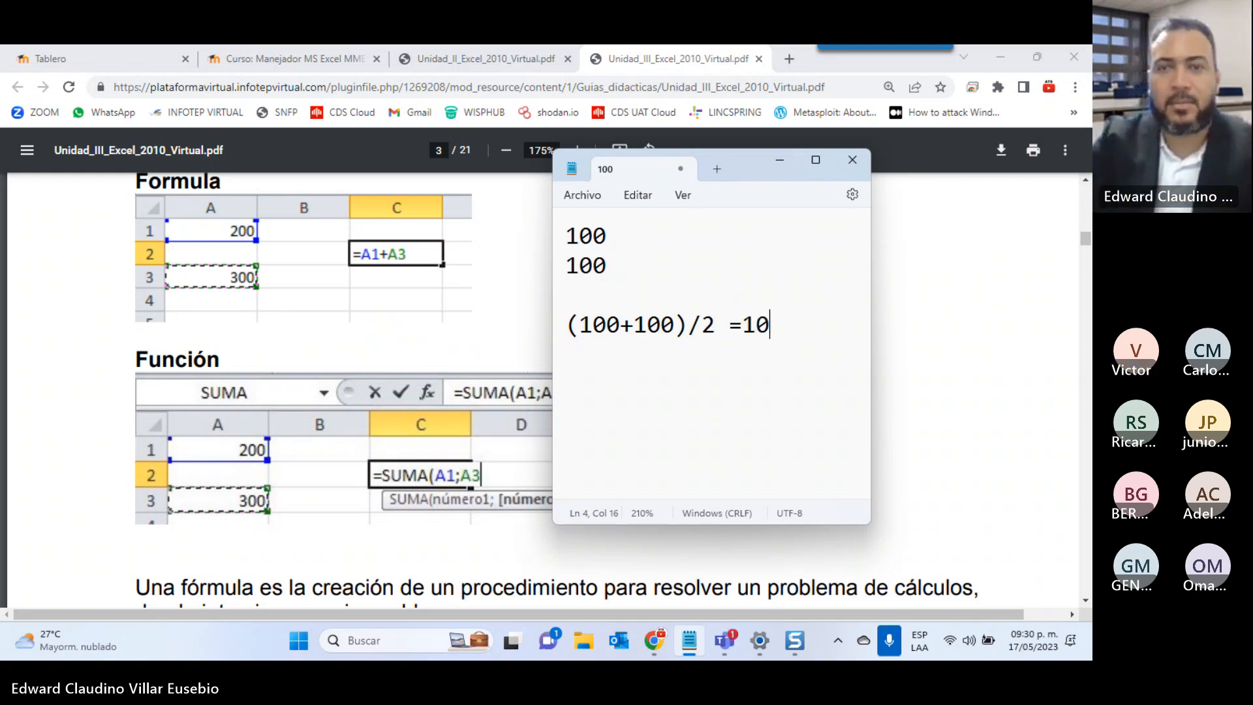
key("Return")
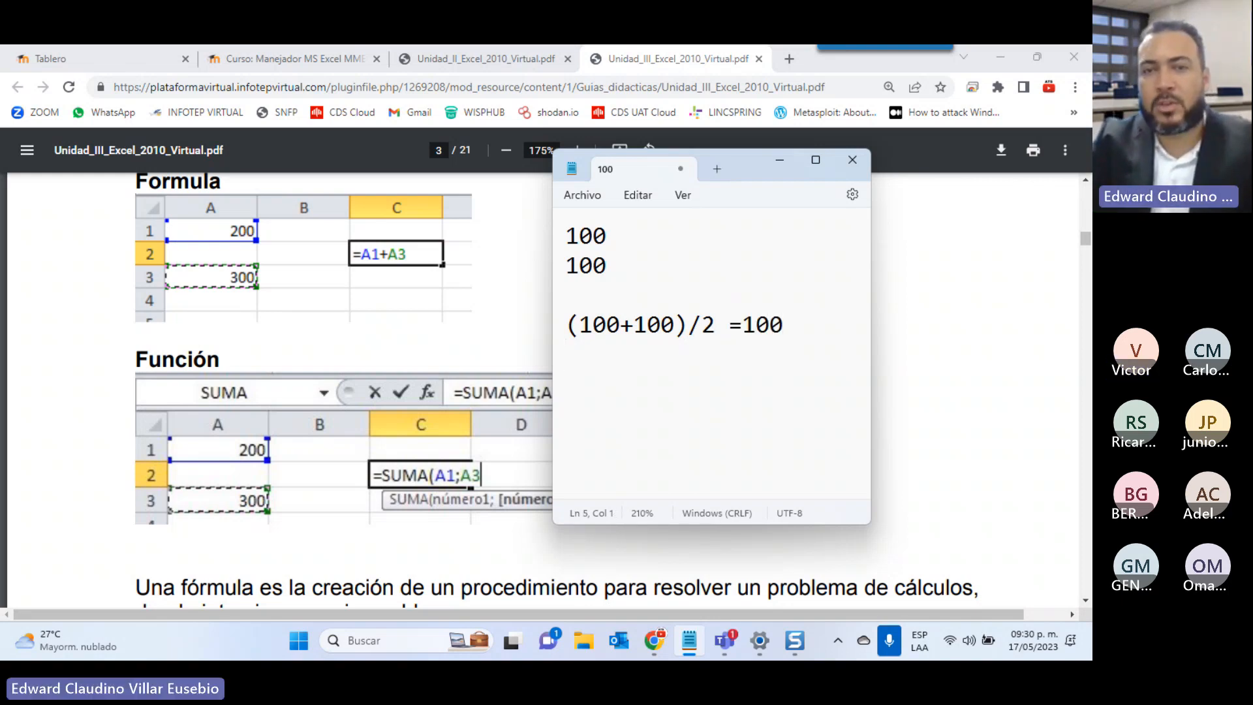
type("100")
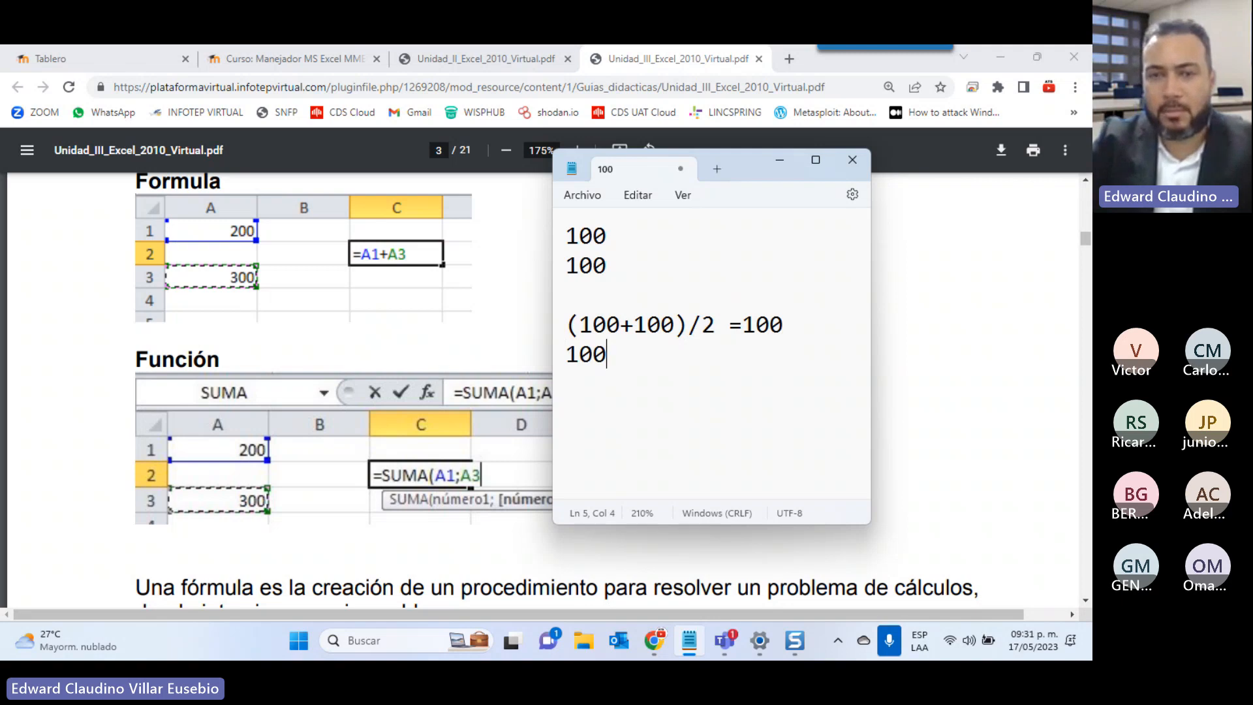
type("+100")
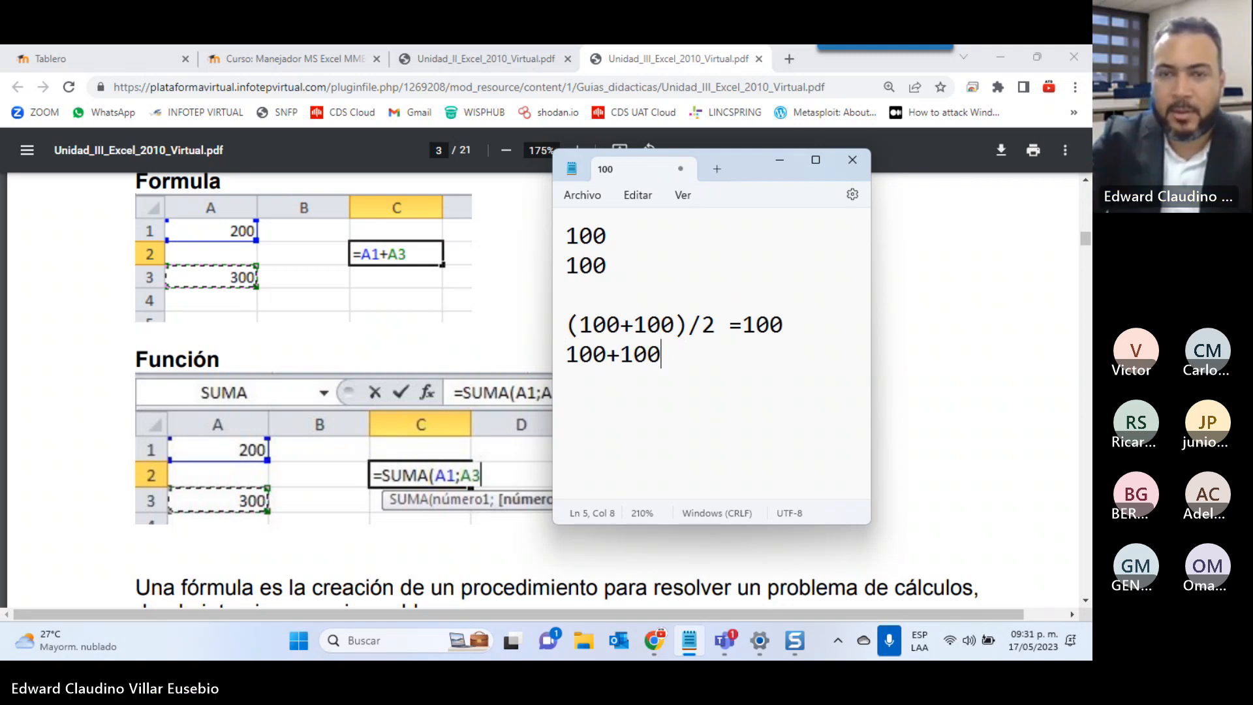
type("/2")
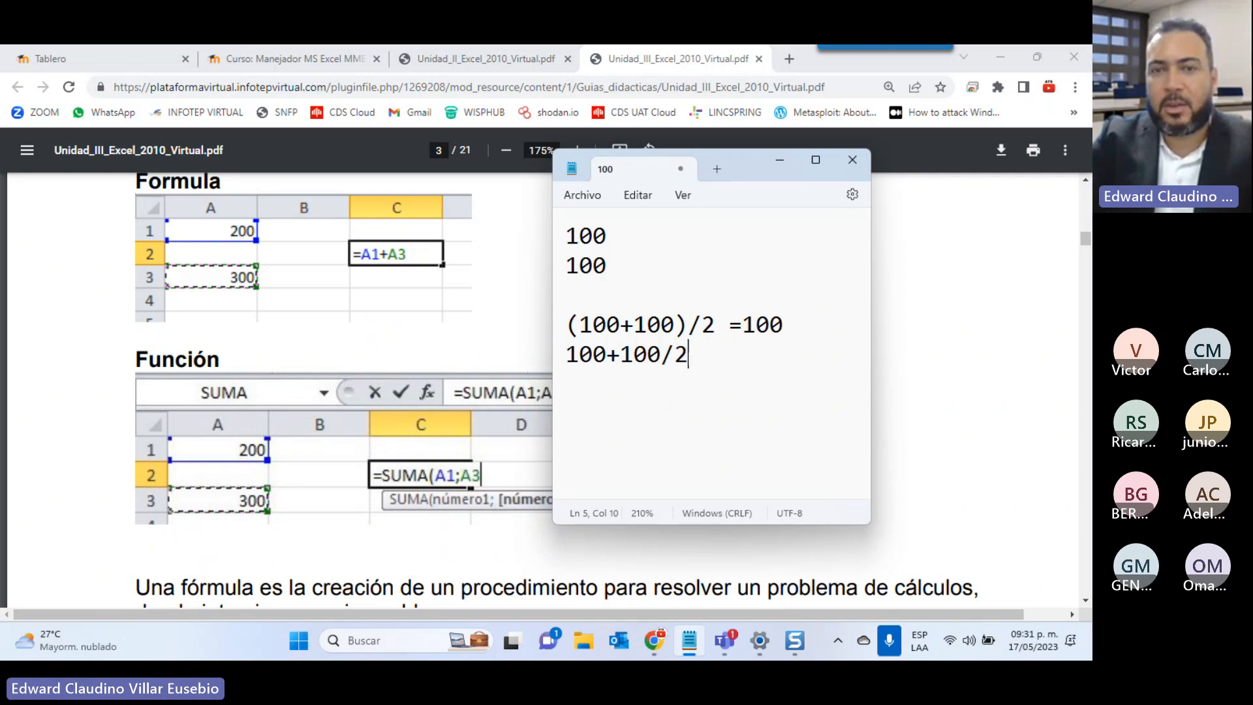
key("Left")
key("Left")
key("Left")
key("Left")
key("Left")
key("Left")
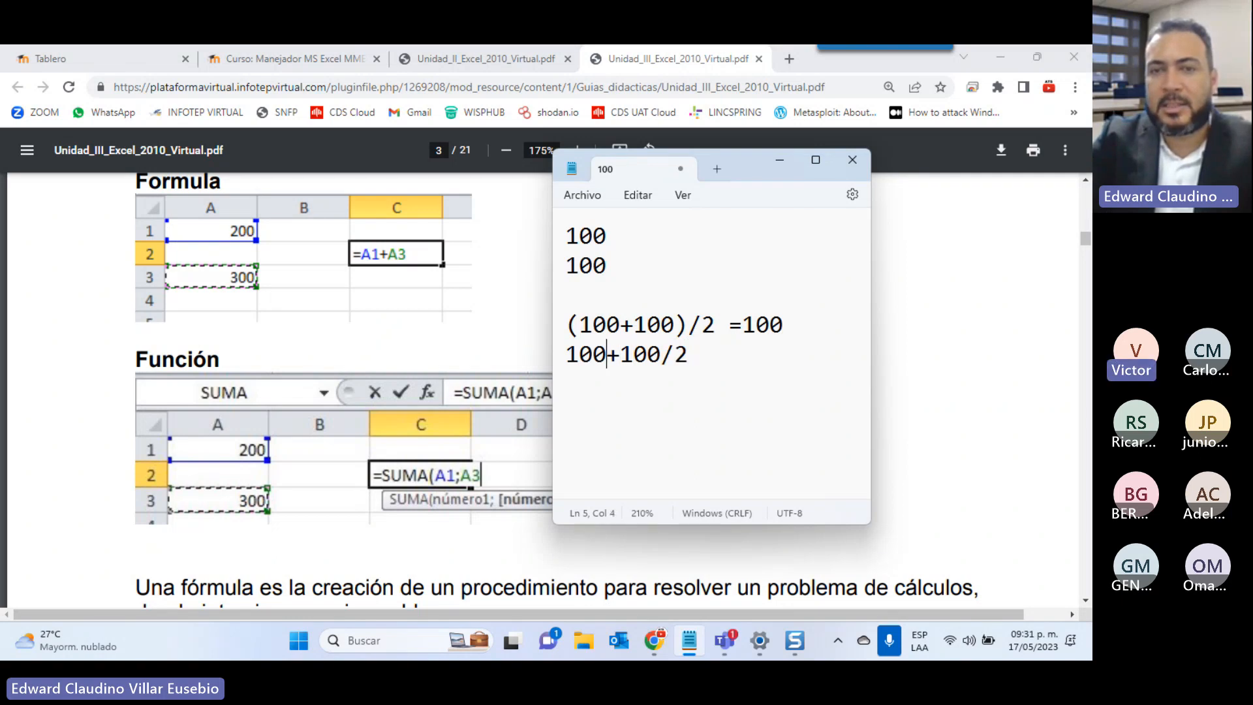
key("Right")
key("Right")
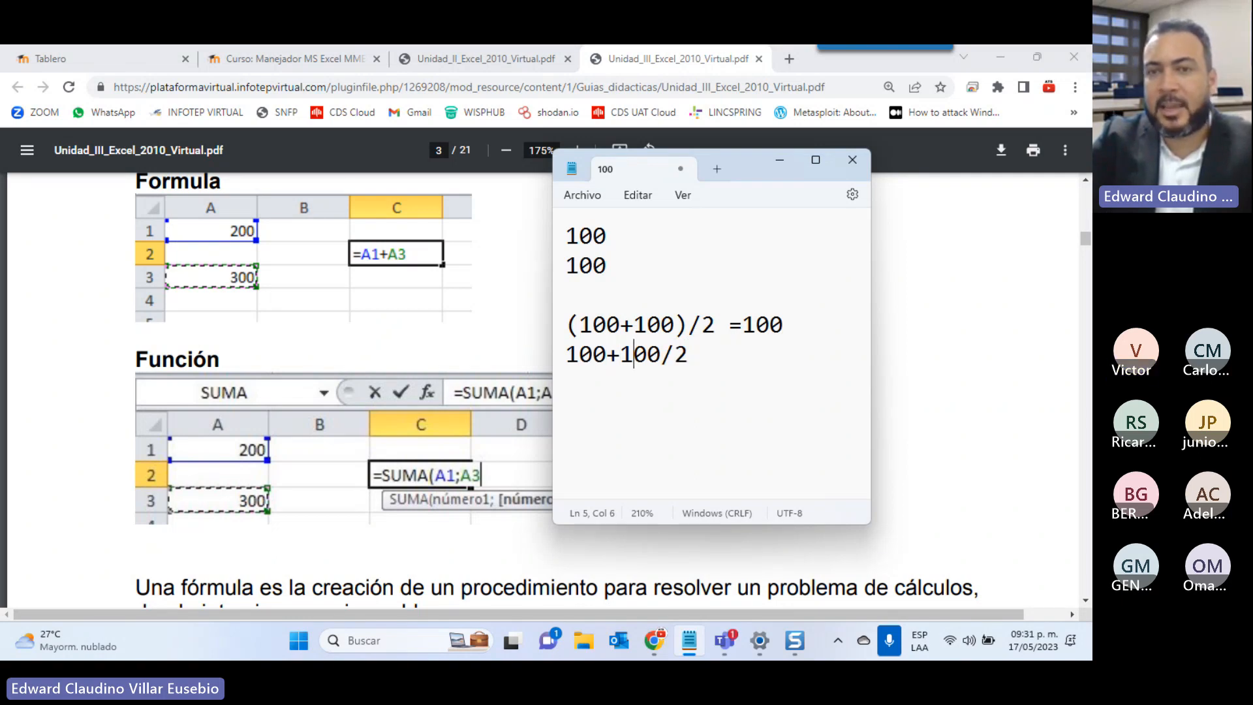
key("End")
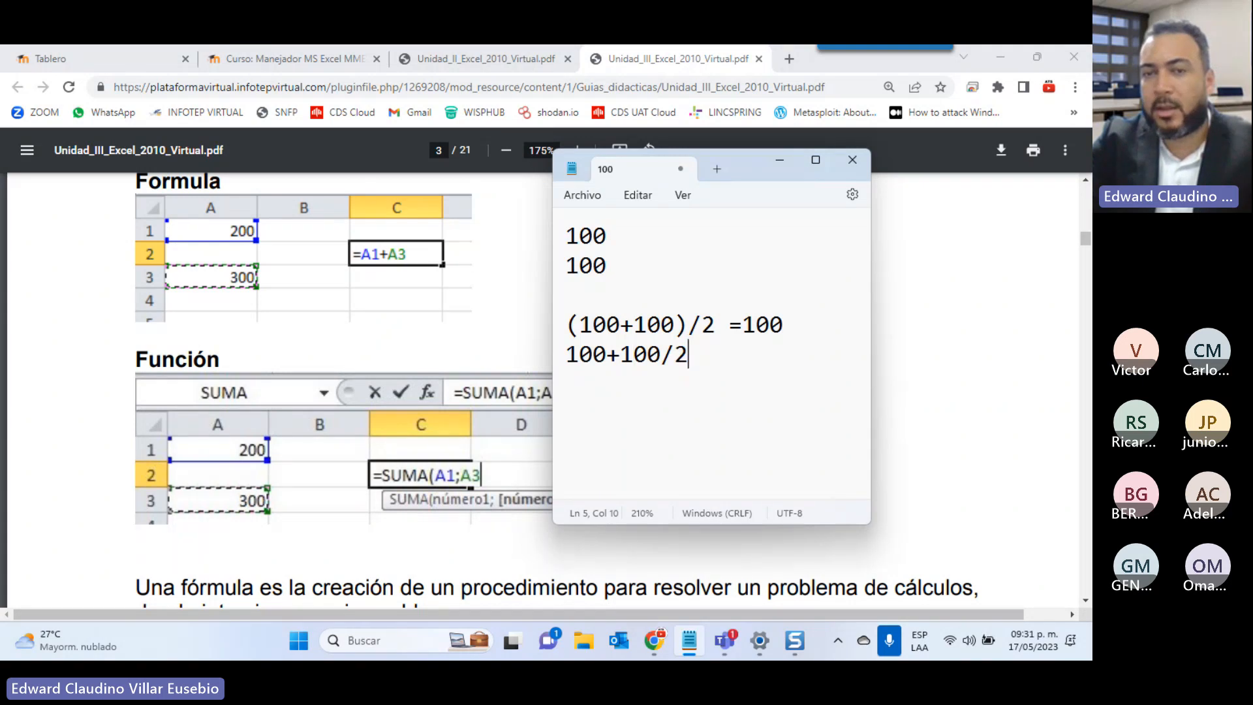
key("Return")
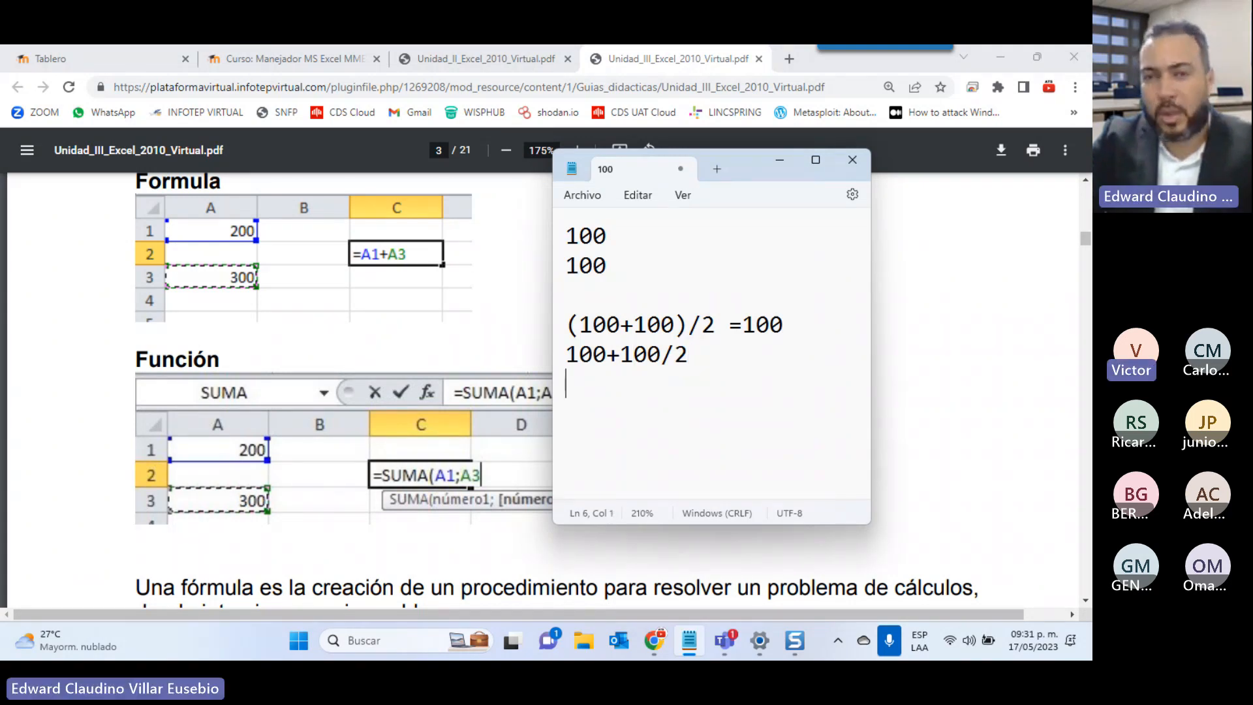
key("BackSpace")
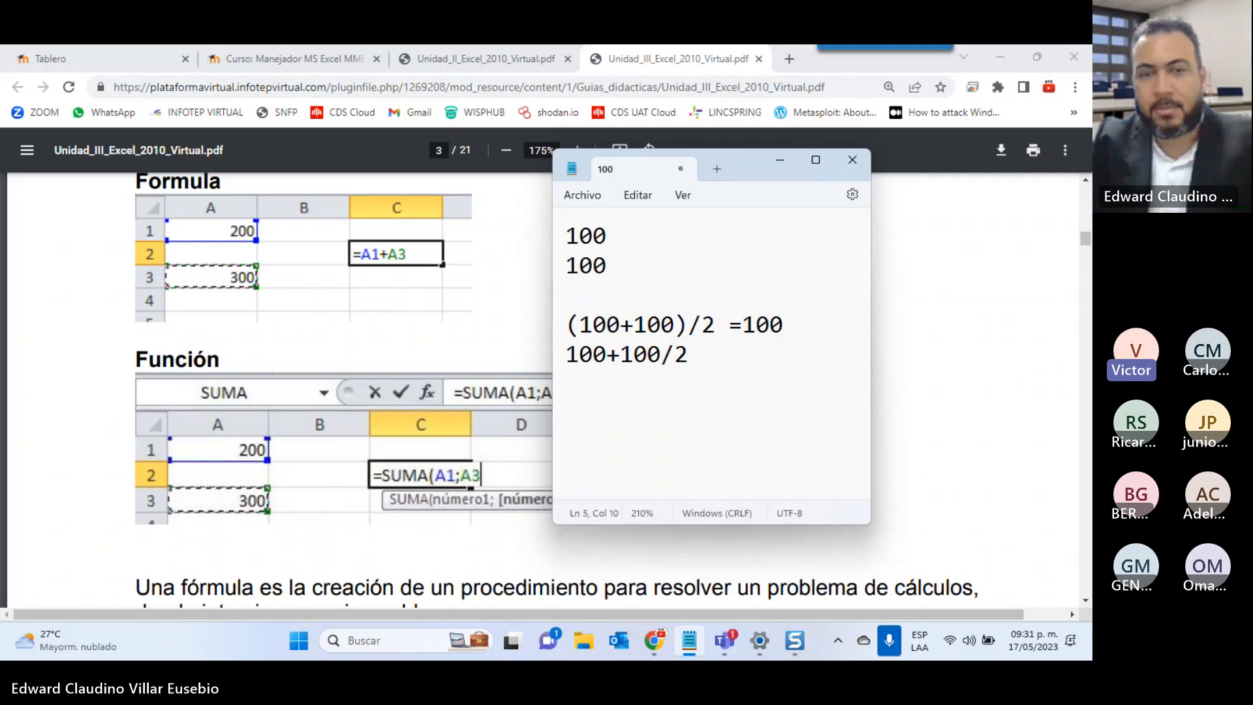
type("=150")
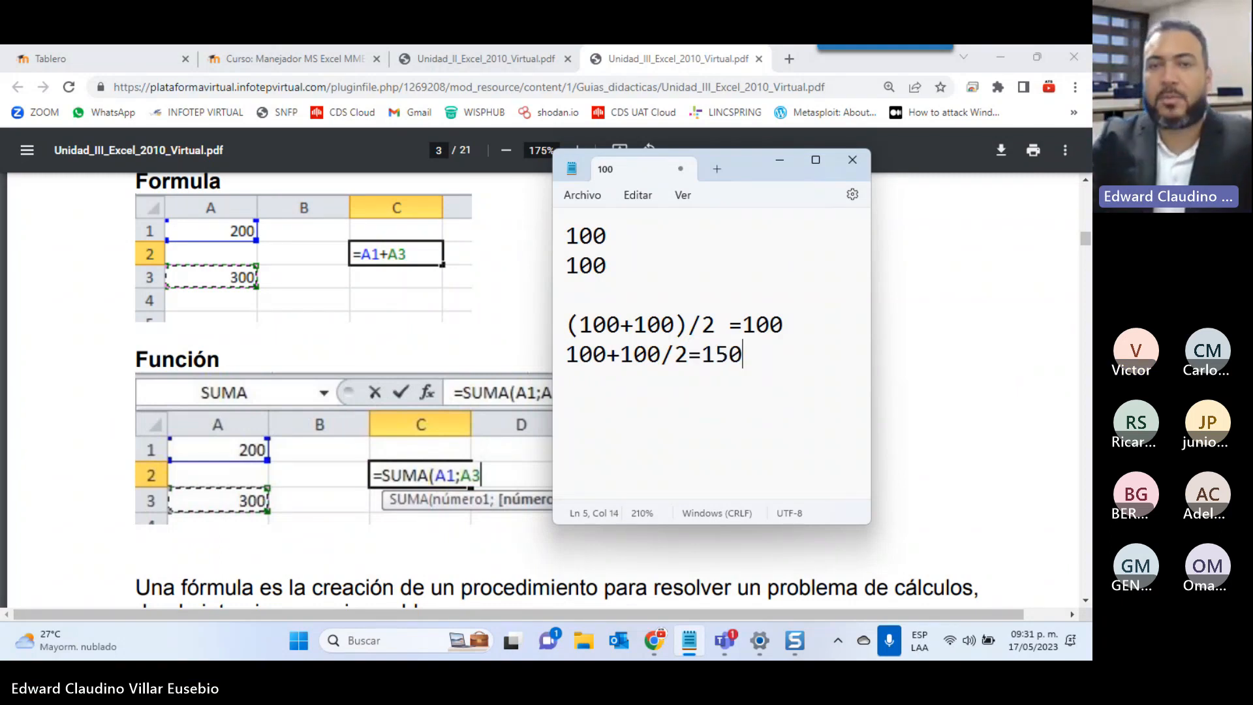
Highlight the bracketed 100+100 and then the /2 part of the first expression
key("Up")
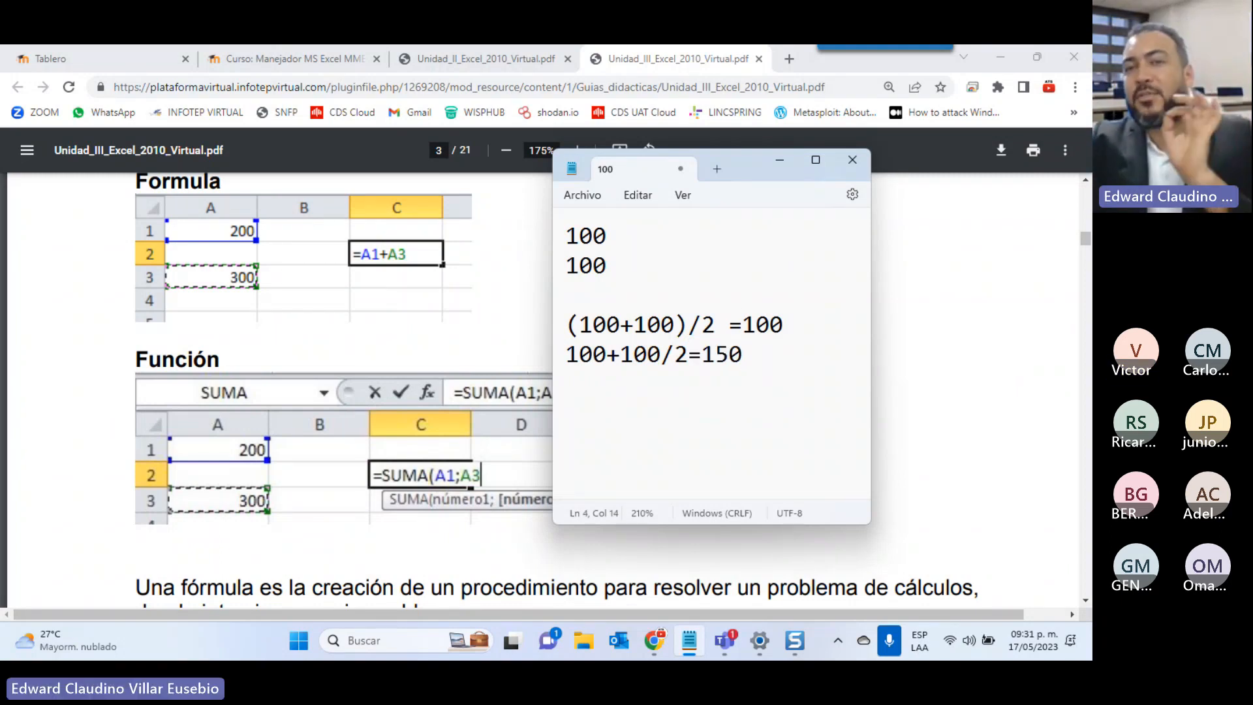
left_click(687, 325)
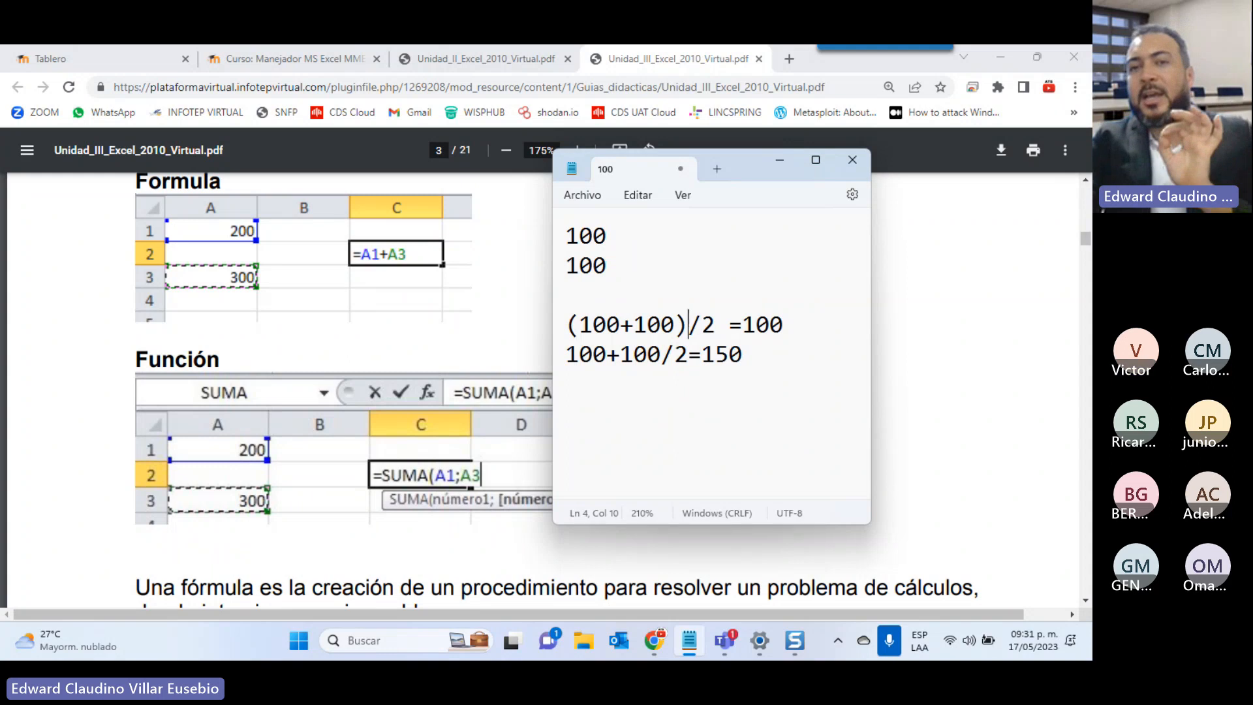
key("Left")
key("shift+Left")
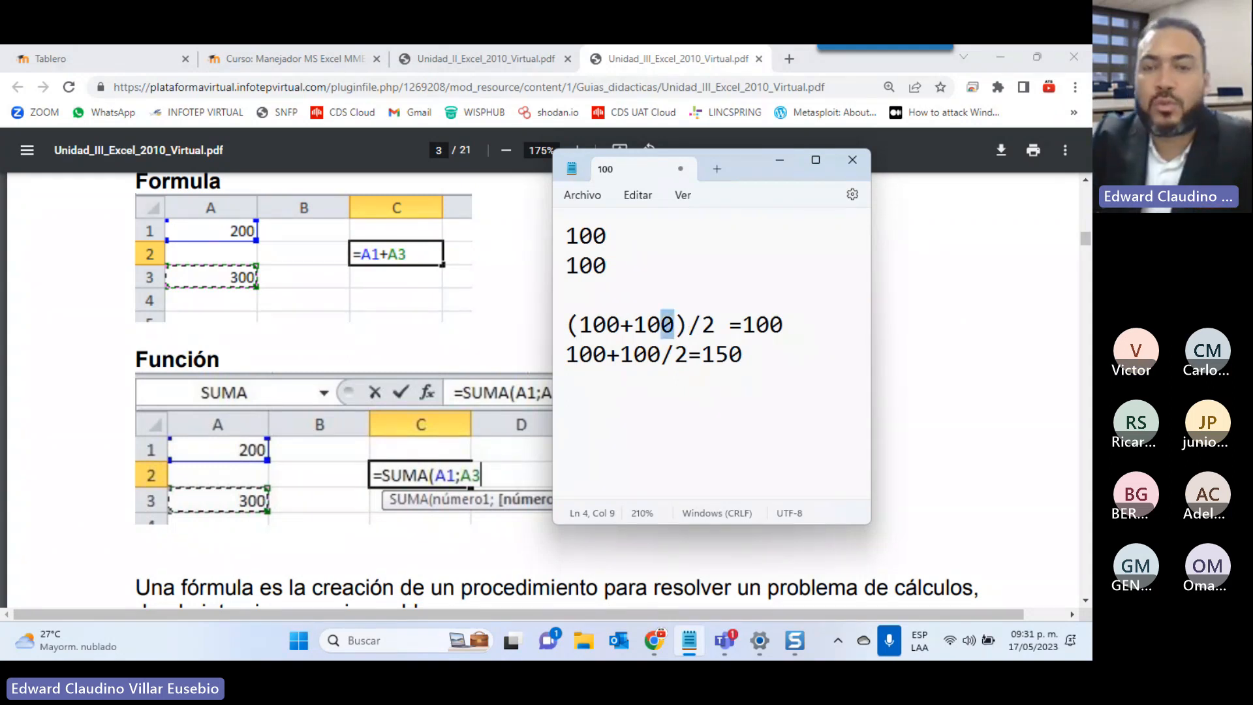
key("shift+Left")
key("shift+Left")
key("shift+Left")
key("shift+Left")
key("shift+Left")
key("shift+Left")
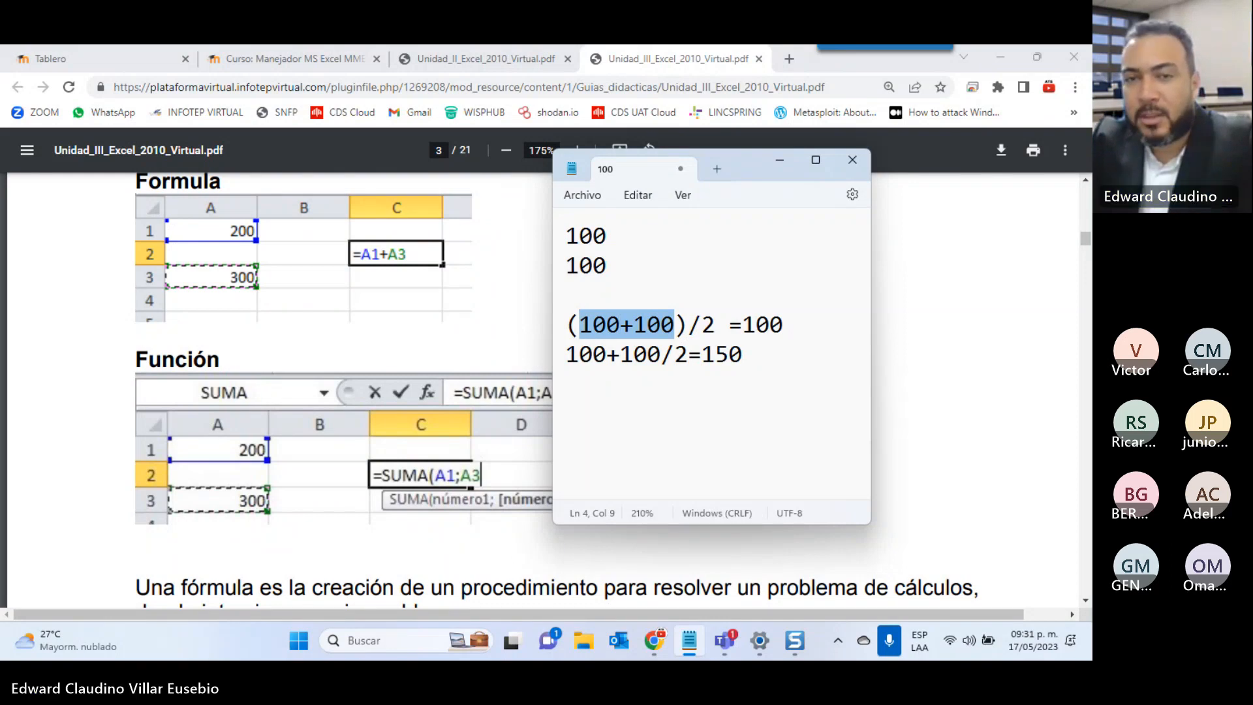
key("Right")
key("Right")
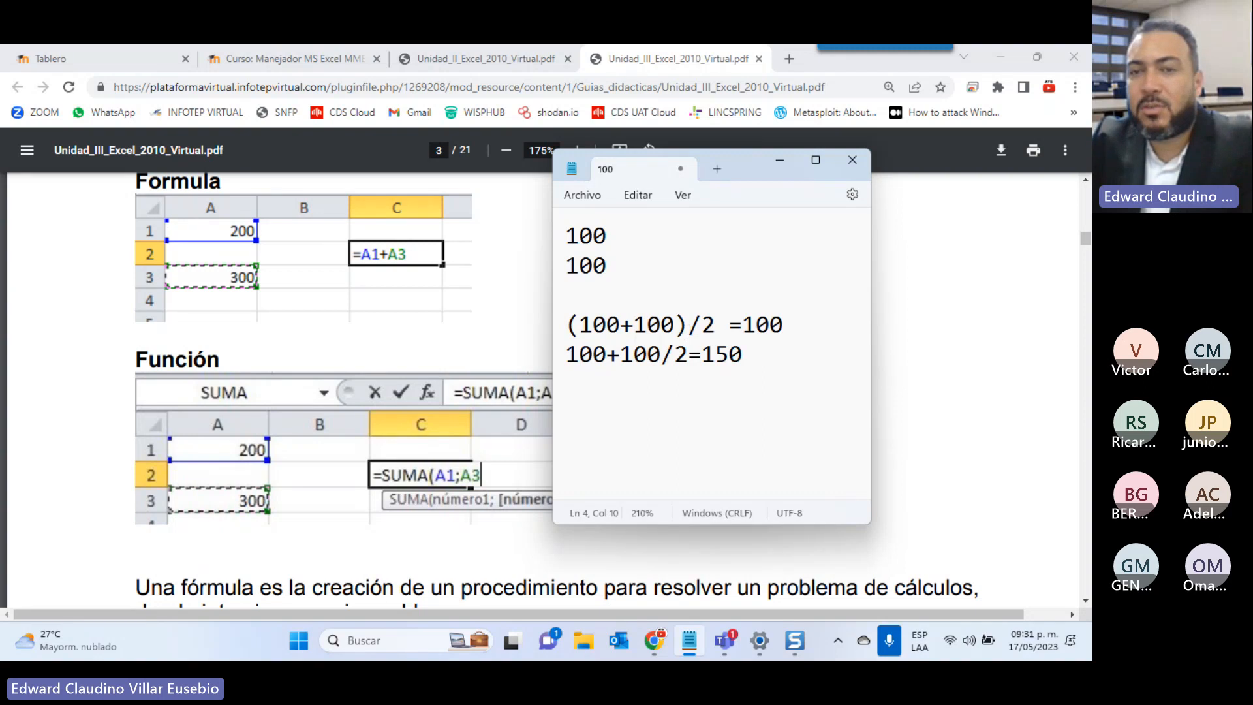
key("shift+Right")
key("shift+Right")
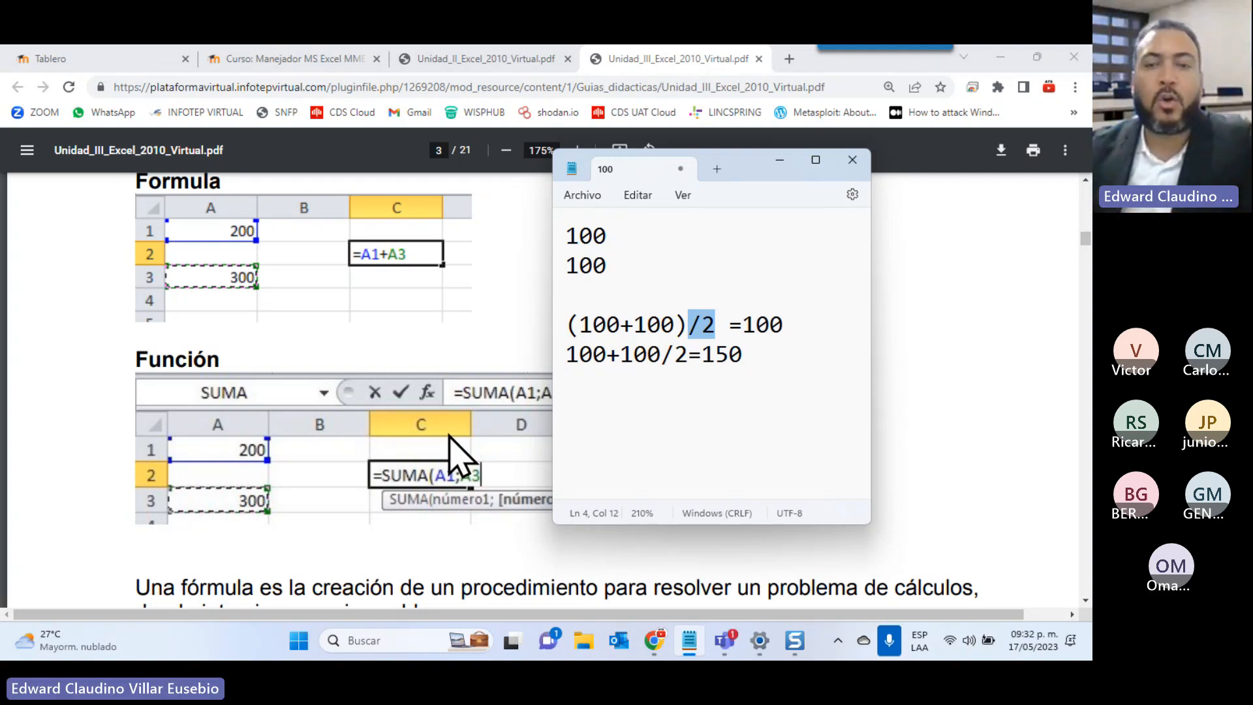
left_click(174, 526)
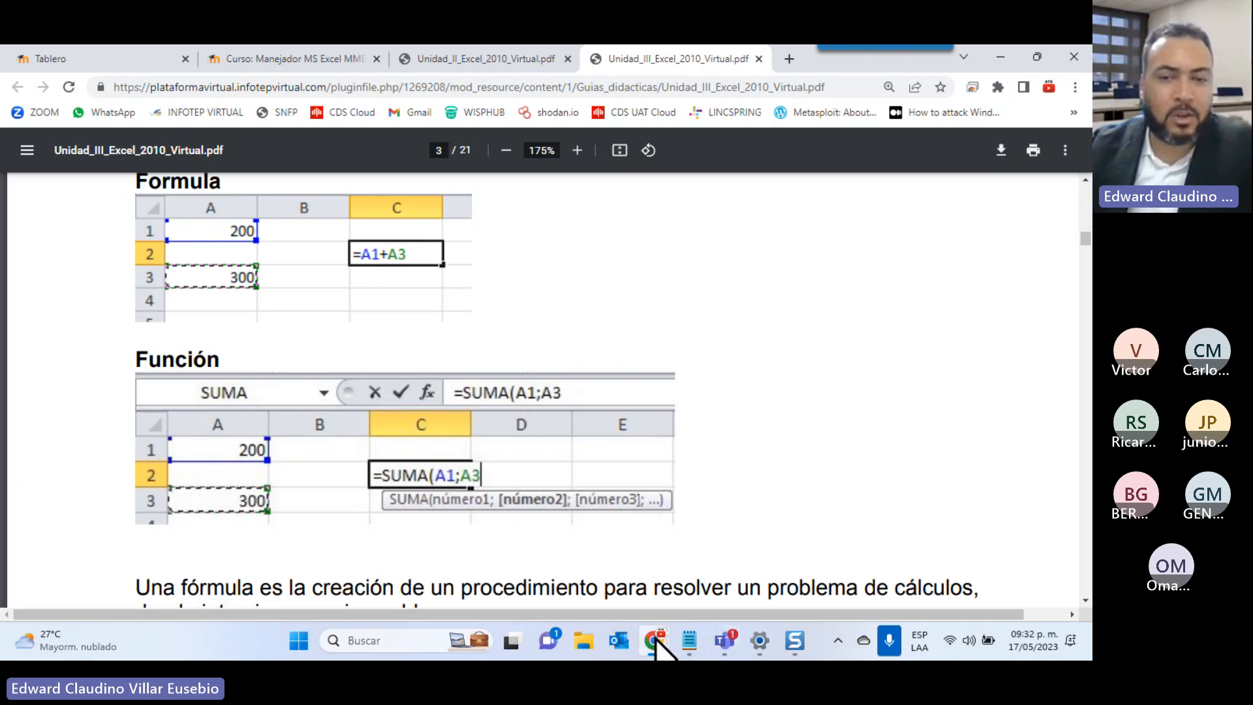
left_click(689, 641)
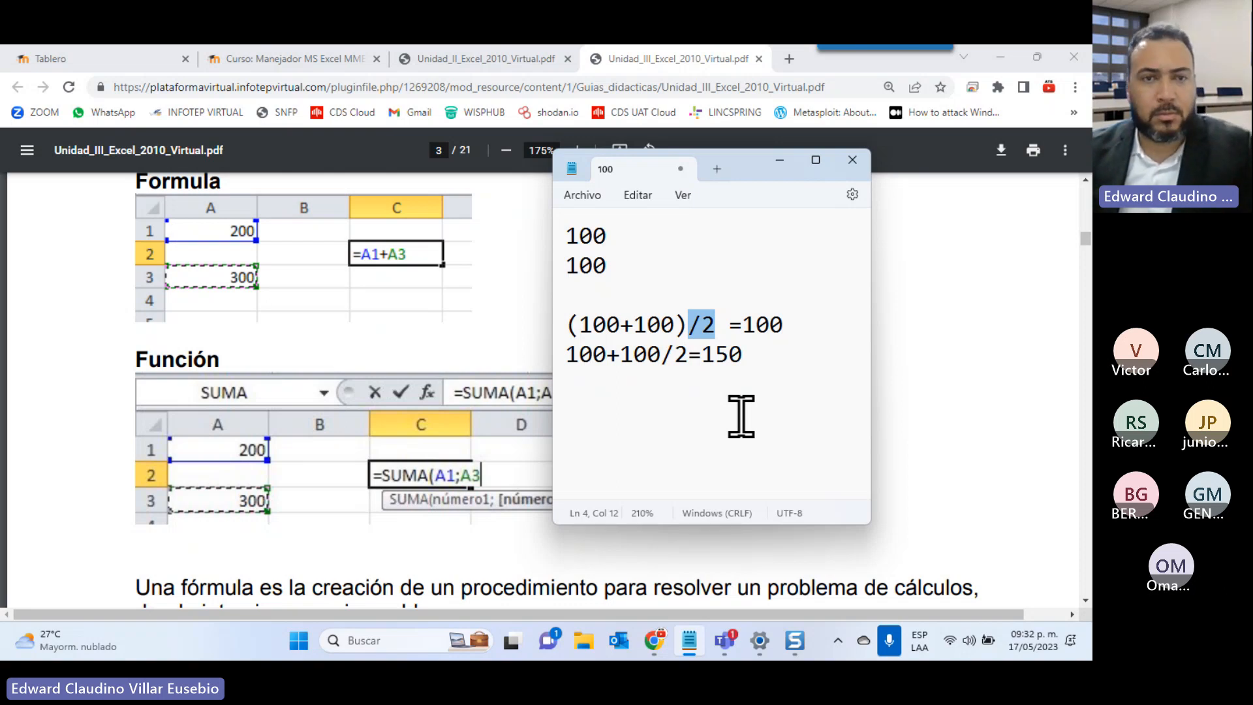
Scroll the Unidad III PDF down to page 4 on the Insertar función window
left_click(995, 355)
scroll(520, 490, "down", 10)
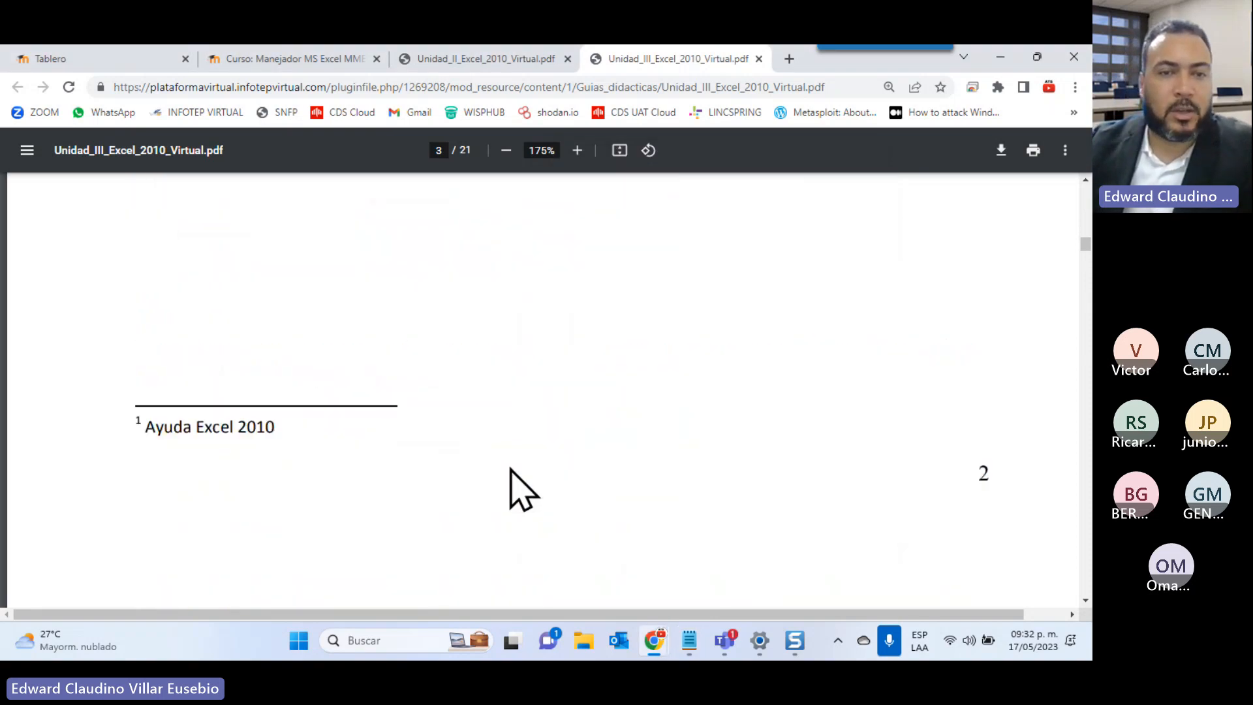
scroll(478, 477, "down", 3)
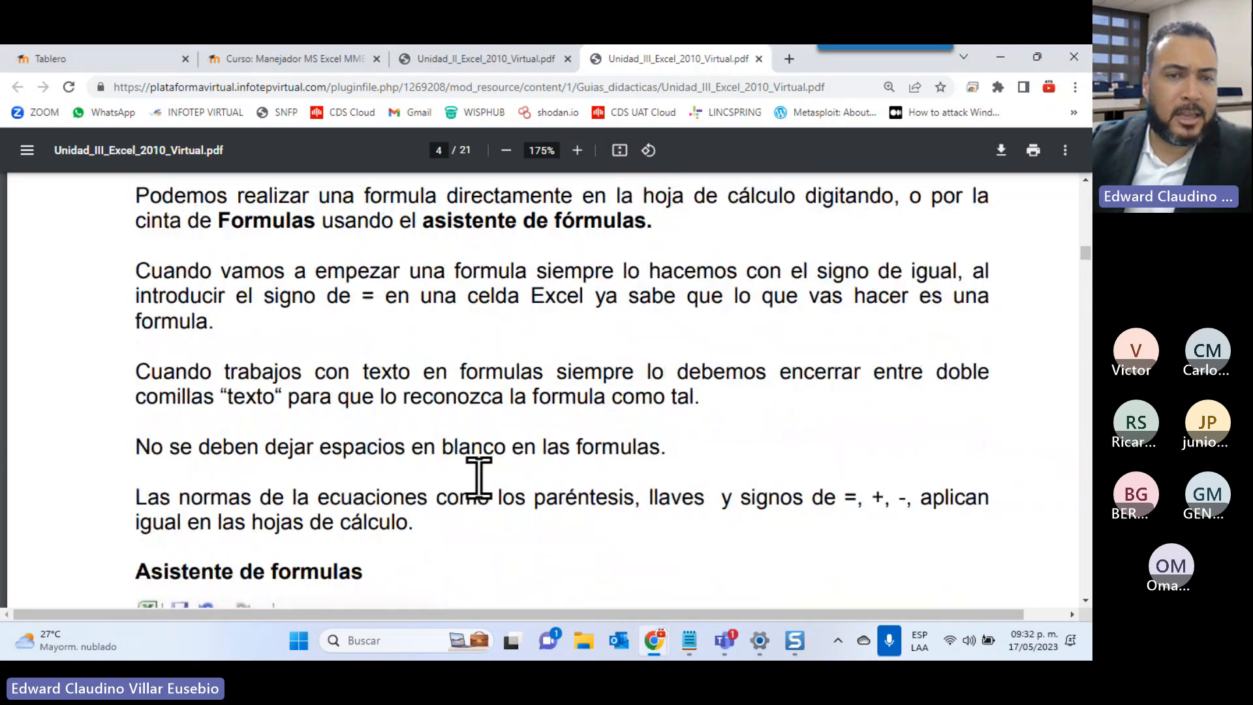
scroll(478, 477, "down", 7)
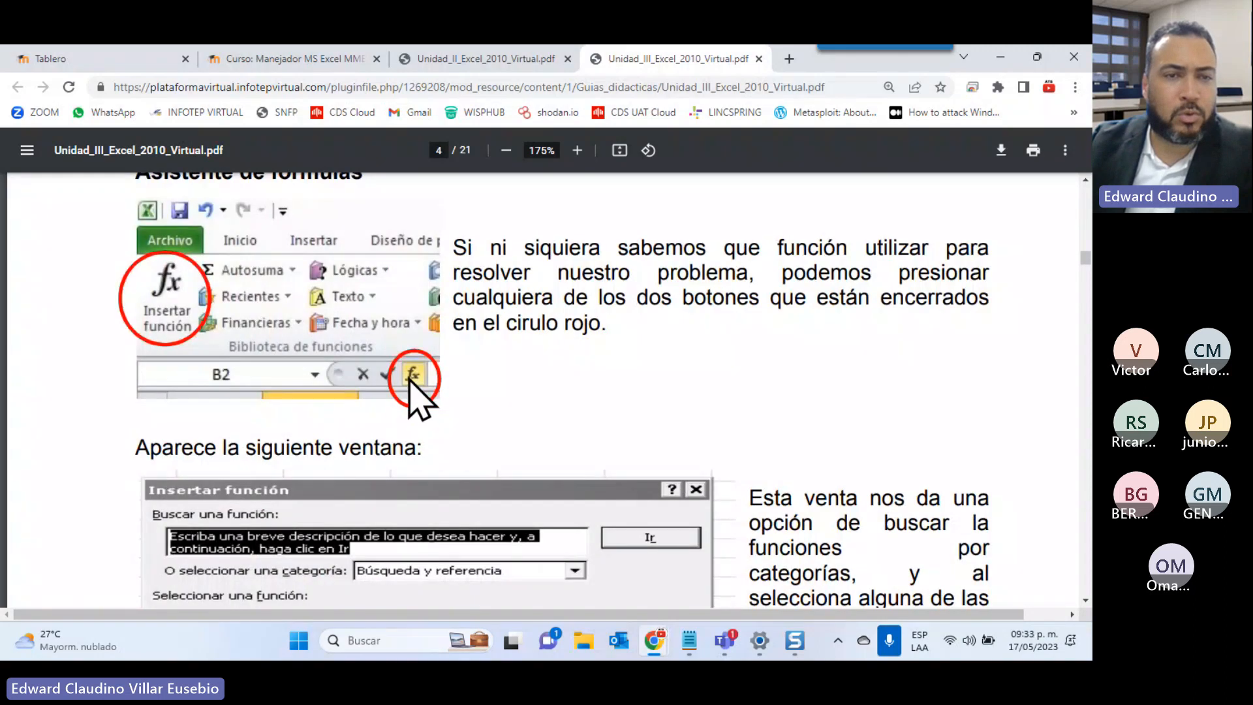
scroll(314, 380, "down", 4)
scroll(327, 398, "down", 4)
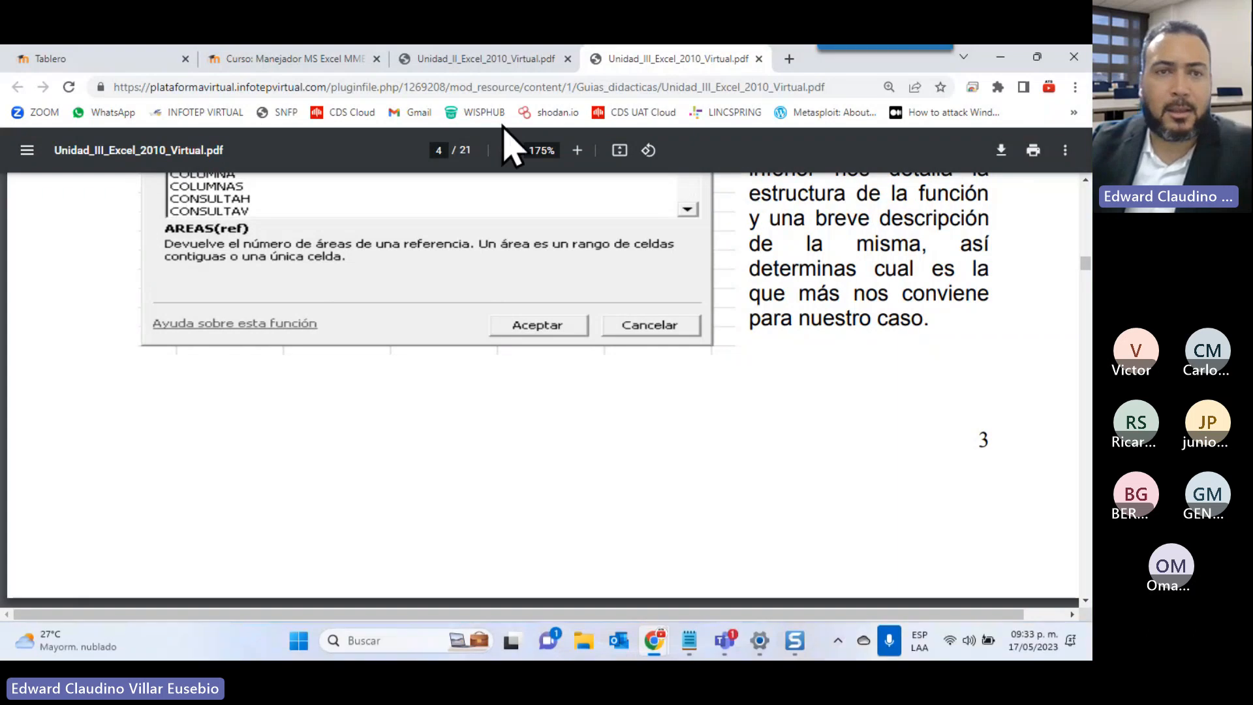
Download the Actividad Practica Unidad 3 .xlsx from the course page and open it in Excel
left_click(312, 59)
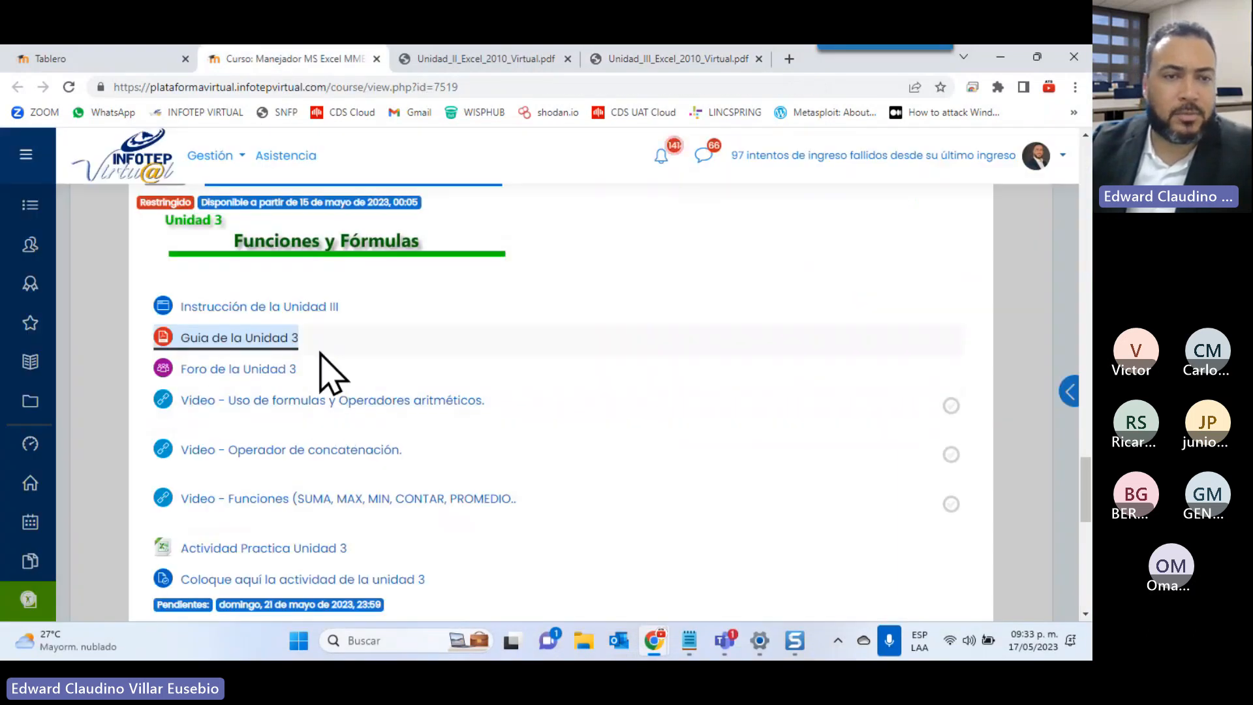
scroll(320, 354, "down", 1)
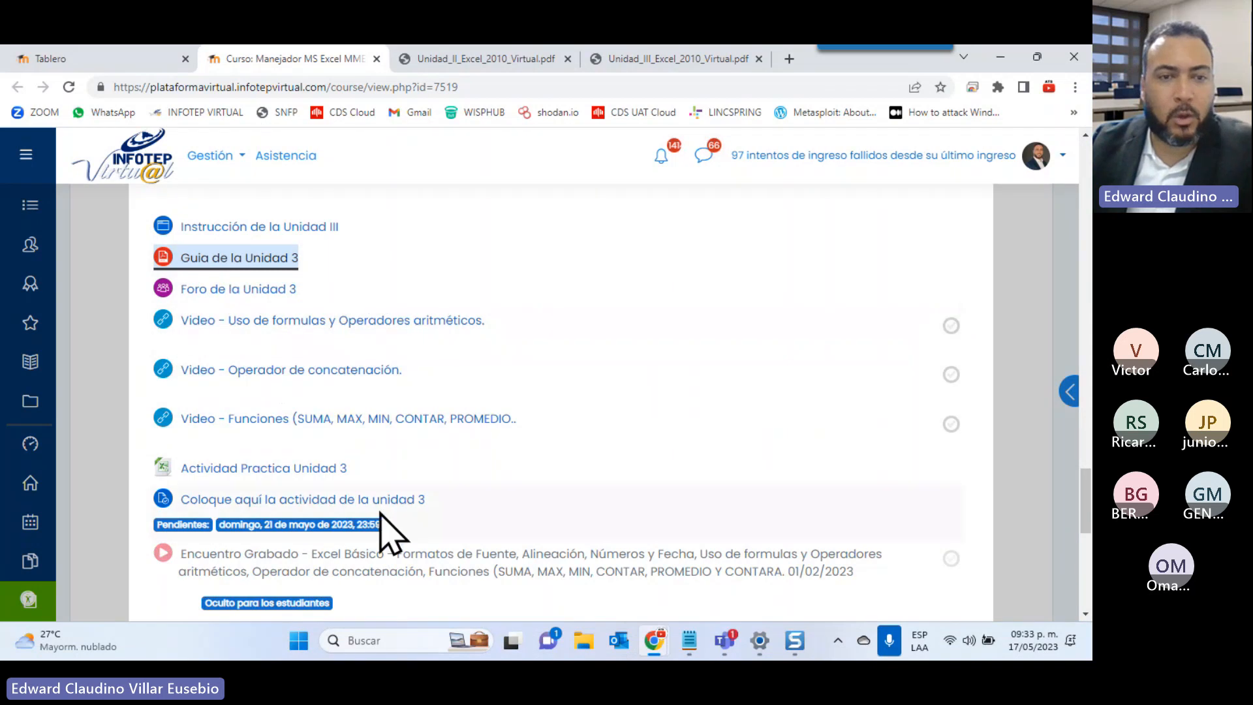
left_click(225, 470)
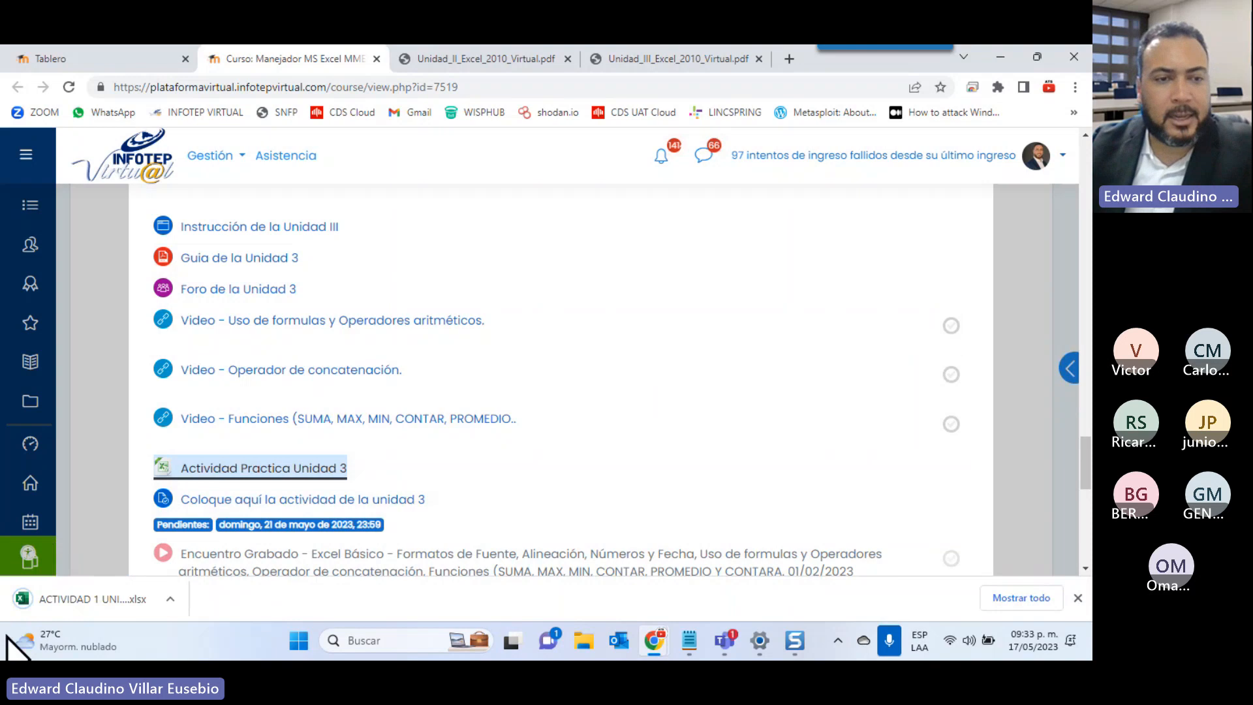
left_click(91, 599)
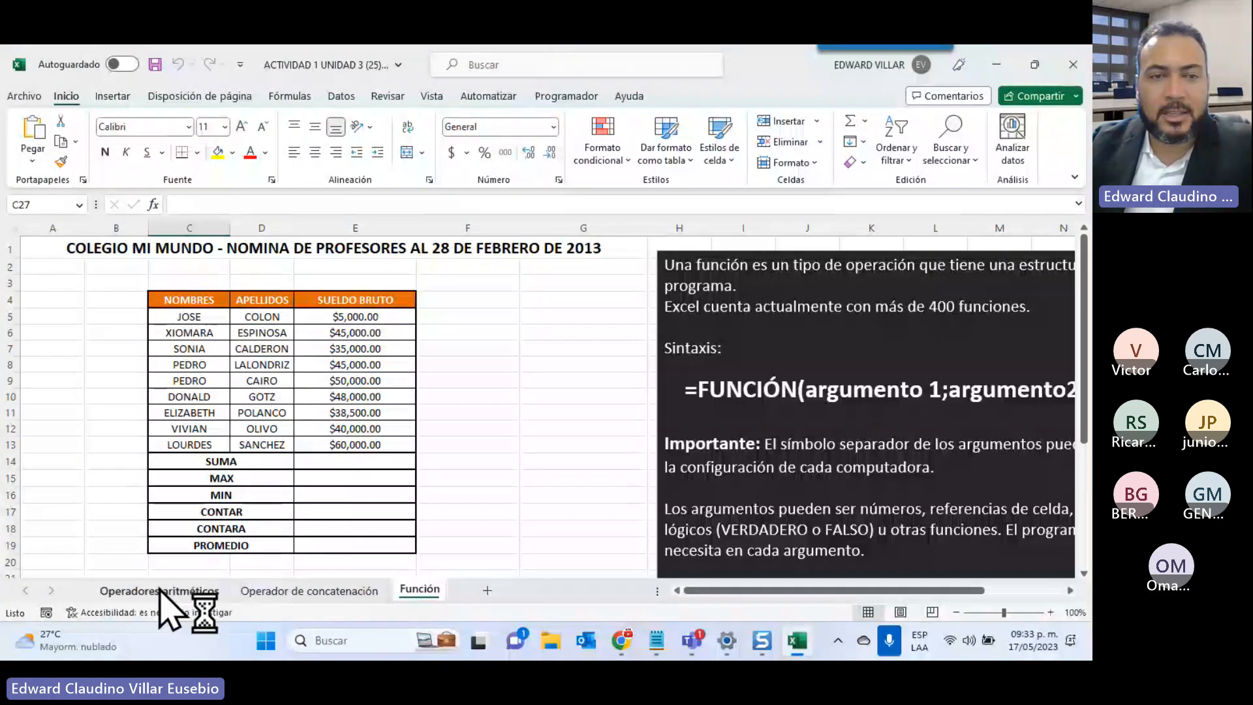
left_click(161, 591)
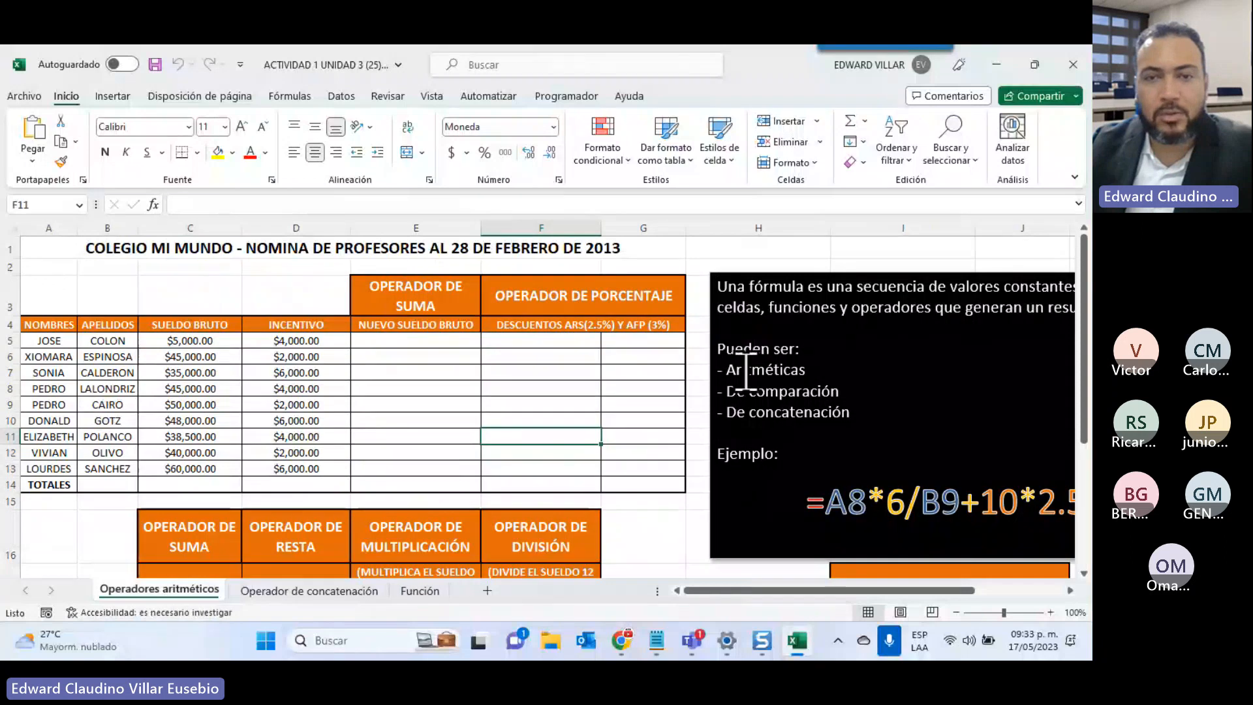
scroll(746, 369, "down", 3)
scroll(744, 385, "up", 2)
scroll(741, 399, "up", 1)
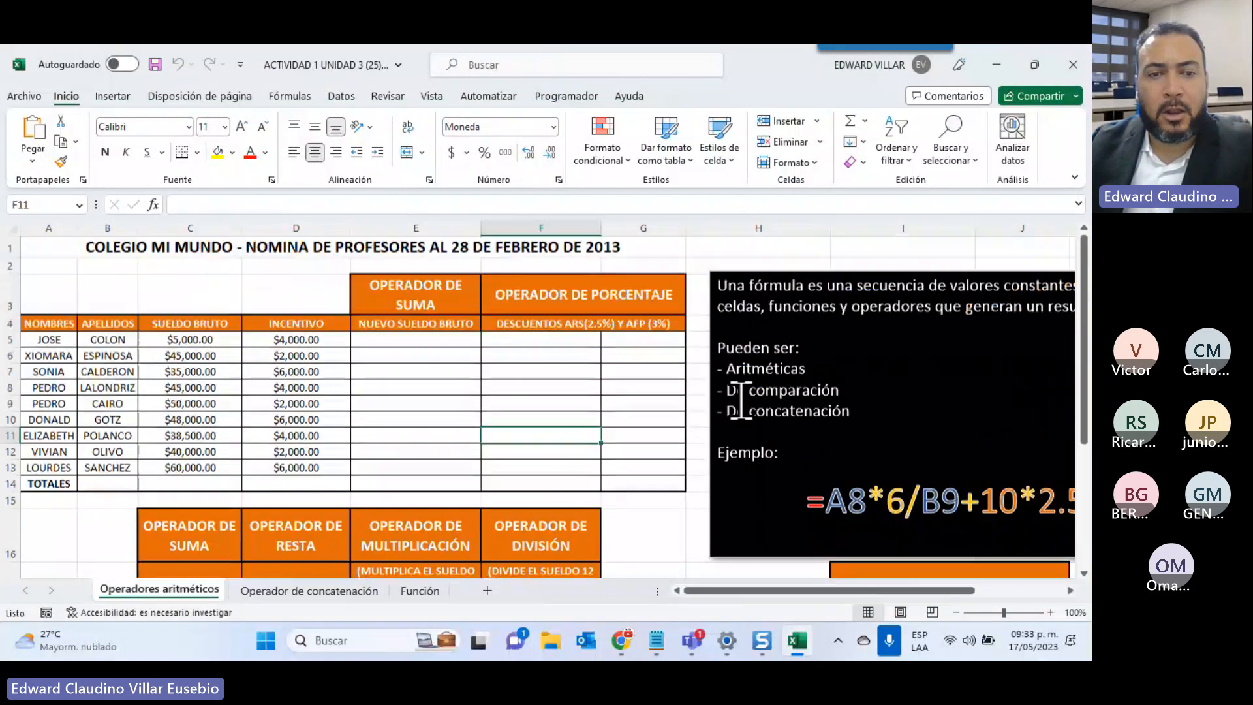
key("ctrl+Page_Down")
left_click_drag(862, 590, 946, 591)
scroll(885, 504, "up", 2)
scroll(885, 503, "up", 1)
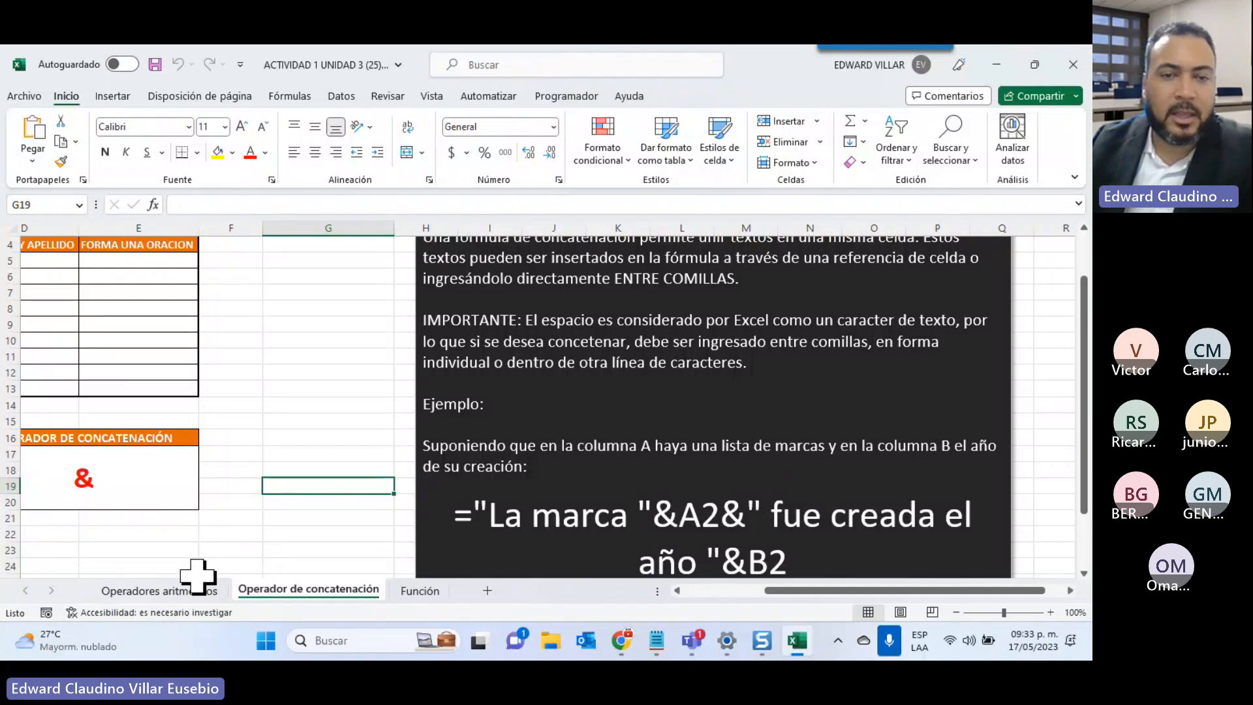
left_click(411, 591)
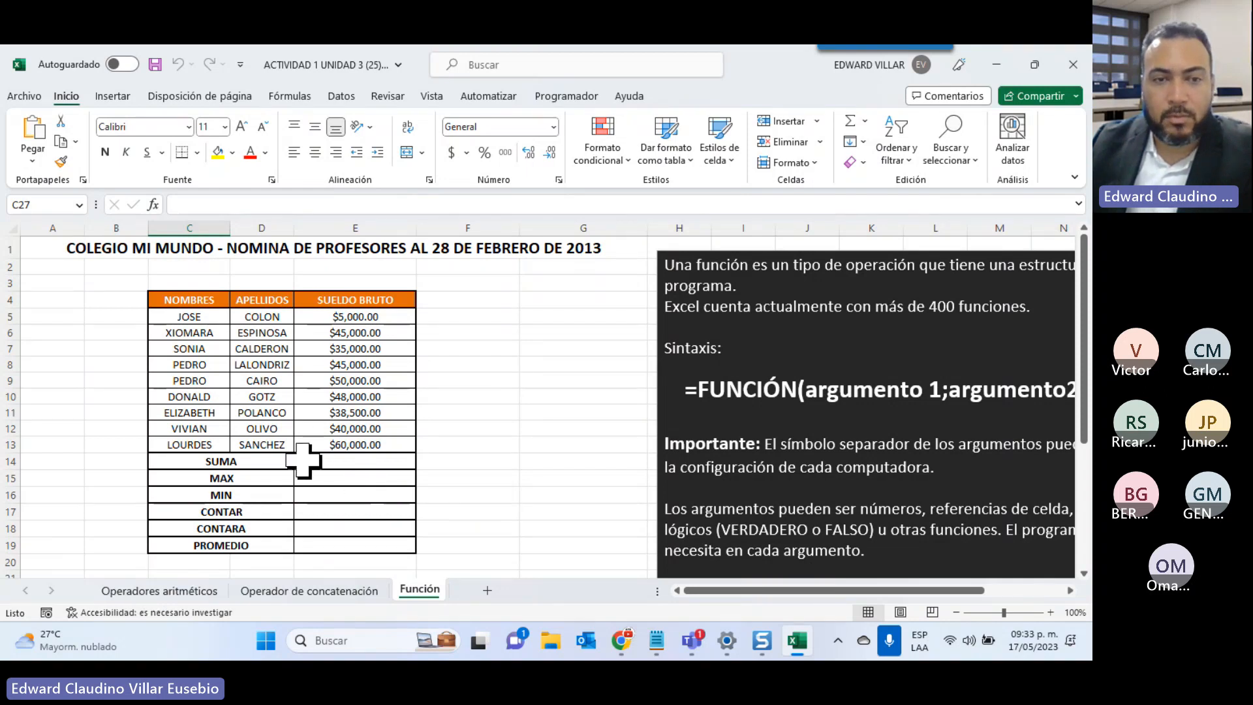
left_click(339, 463)
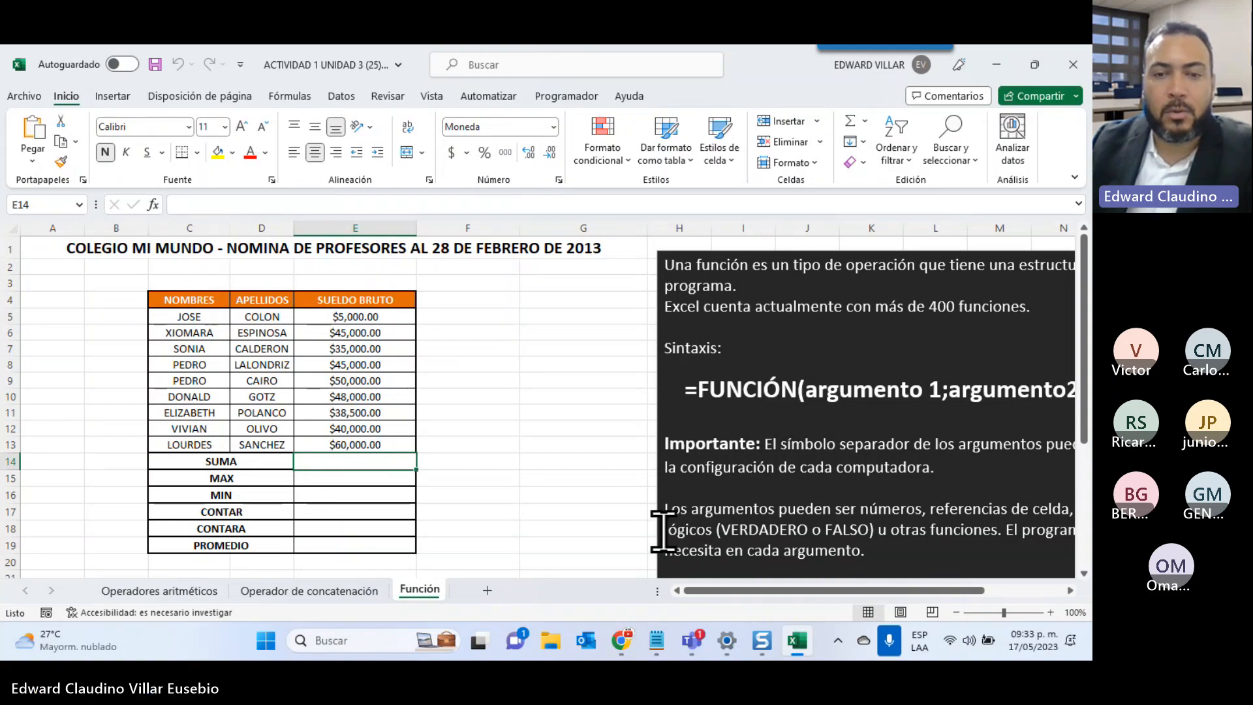
Scroll the Unidad III PDF back to the Asistente de formulas section, then return to Excel
left_click(621, 640)
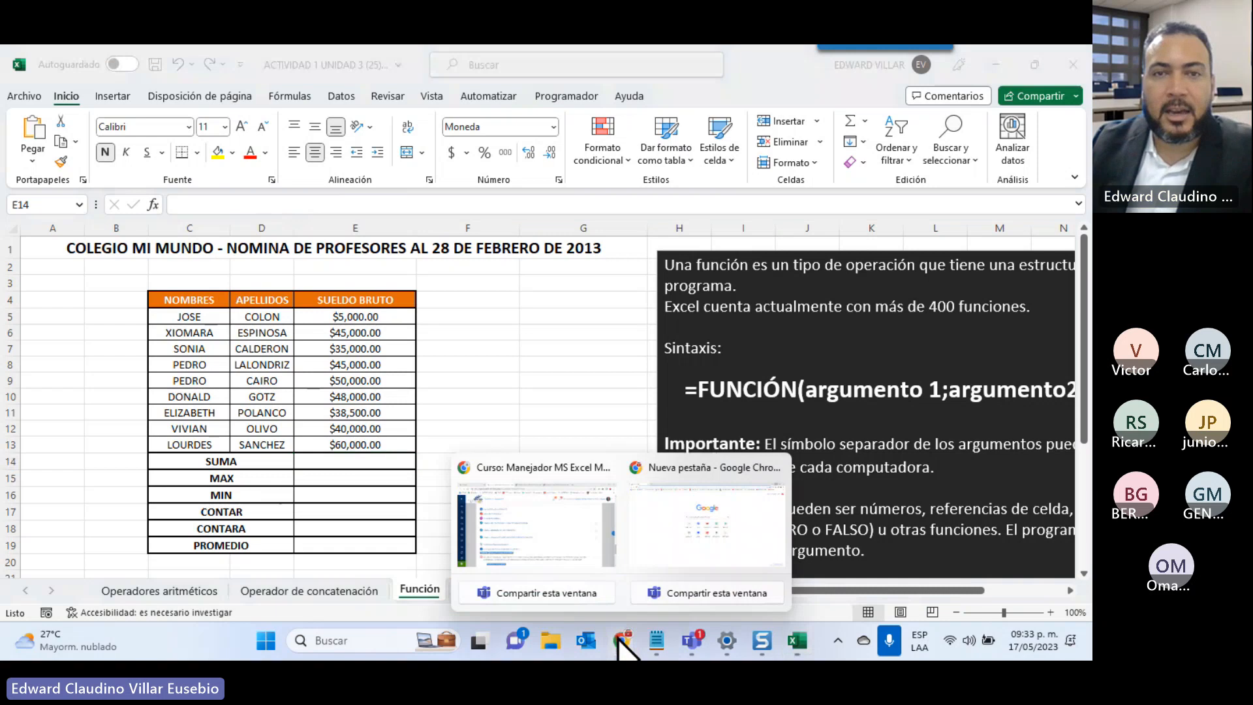
left_click(559, 550)
left_click(621, 60)
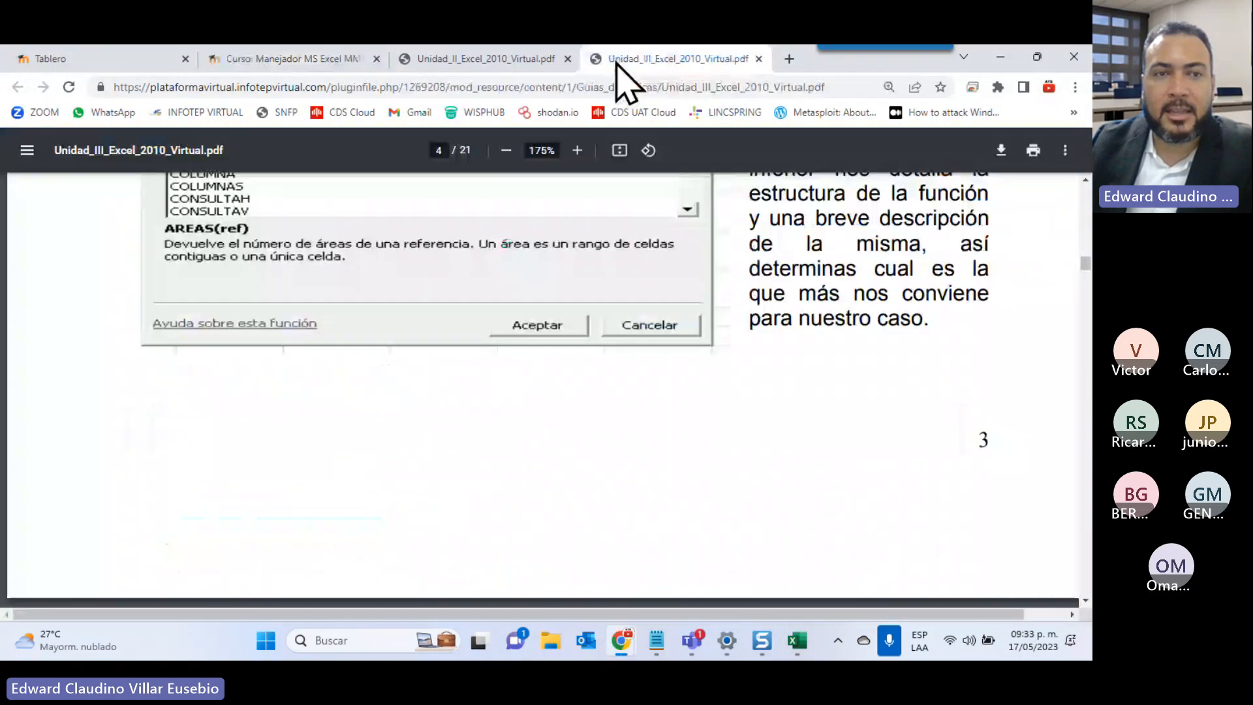
scroll(352, 394, "up", 5)
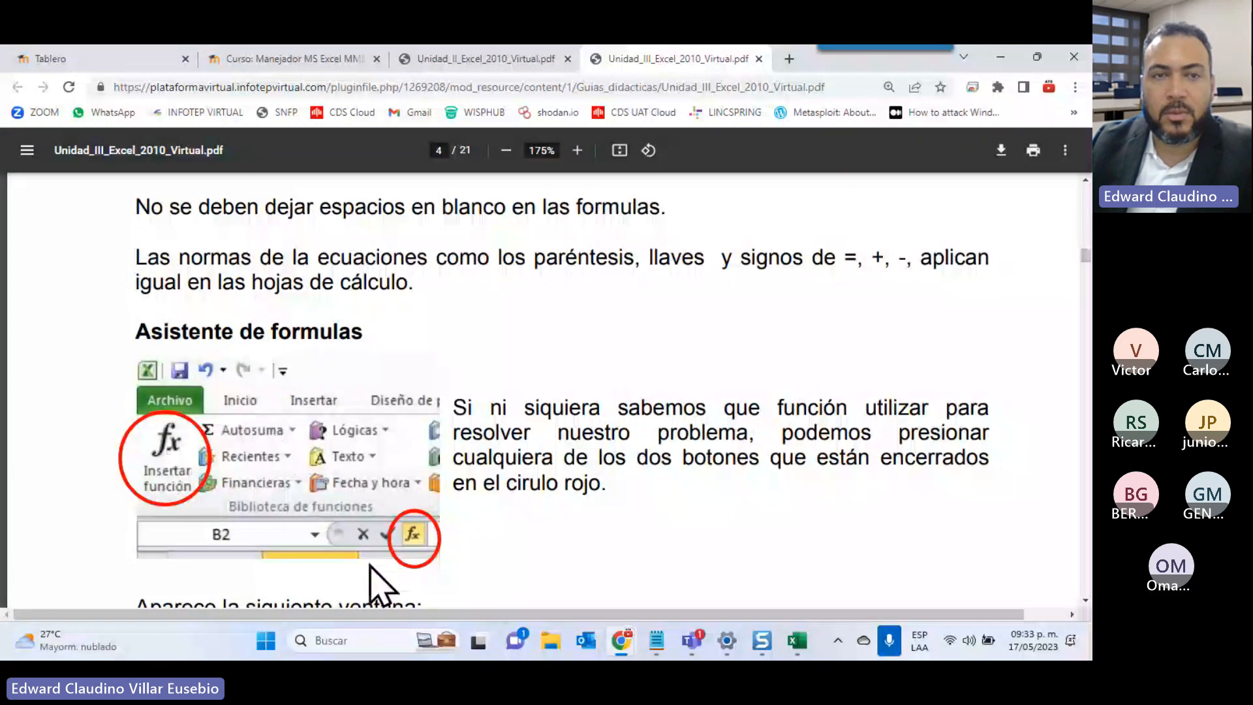
left_click(796, 646)
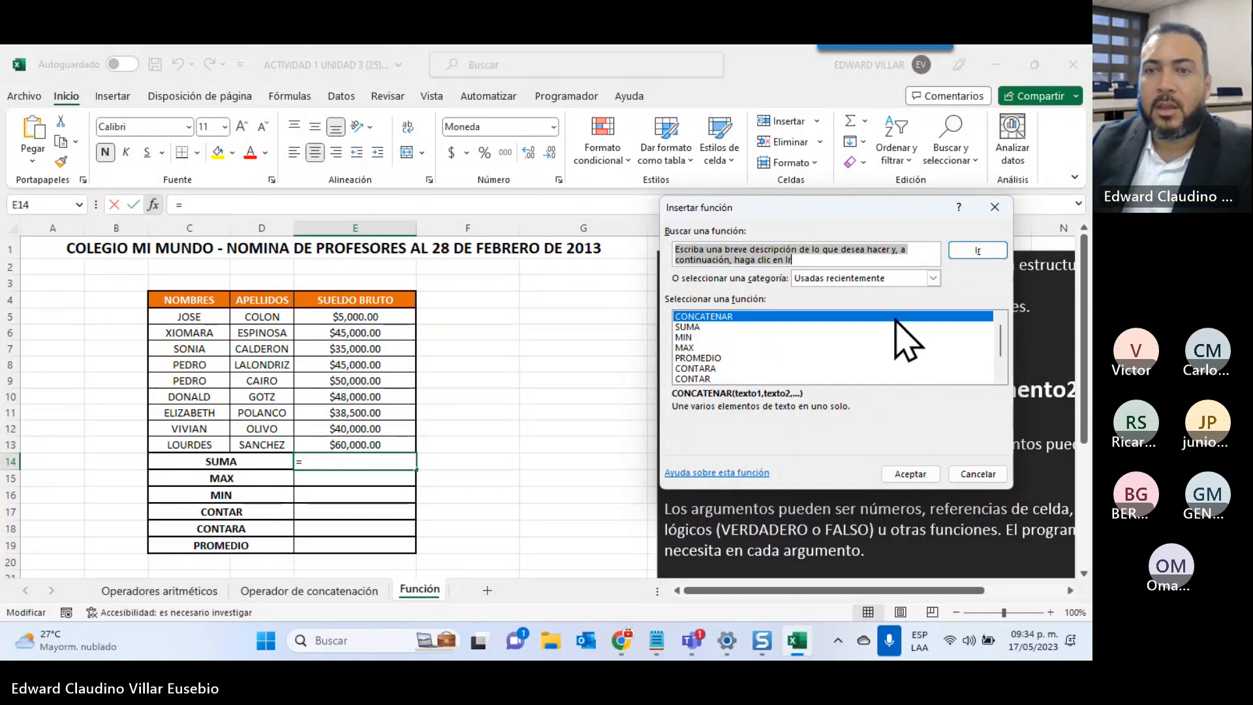
In Insertar función, set the category to Todo and search for SUMA
left_click(927, 279)
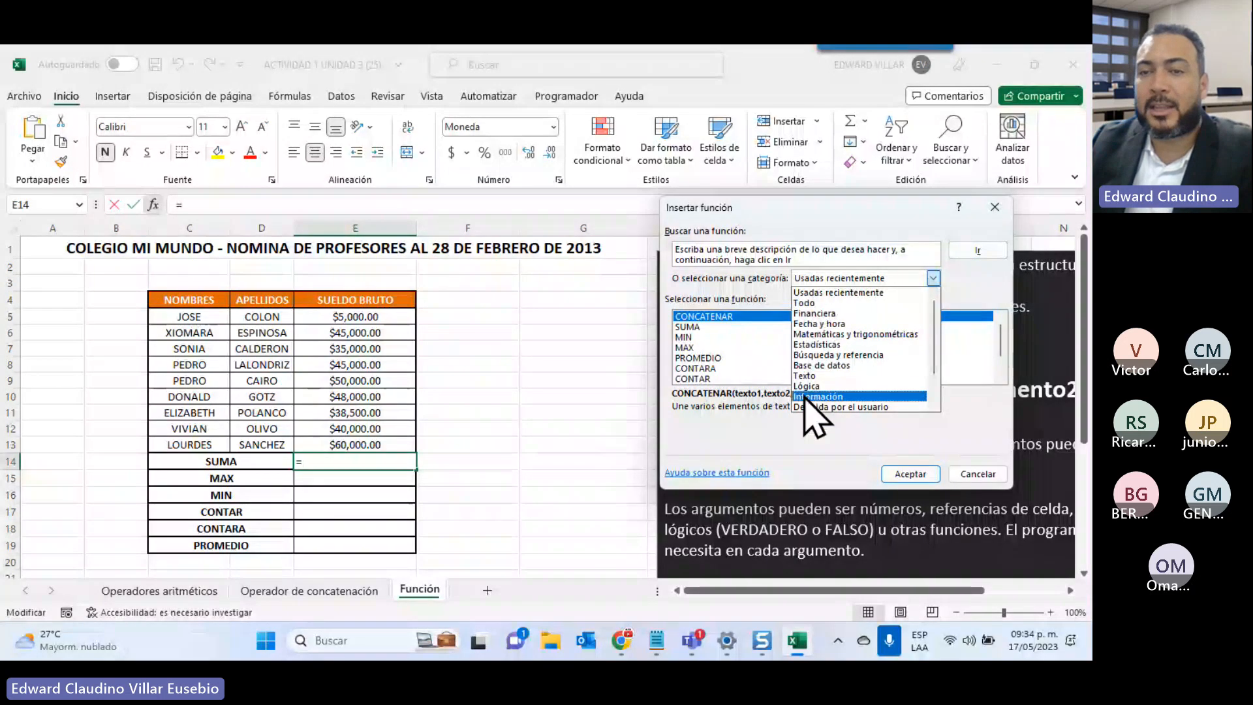
left_click(806, 303)
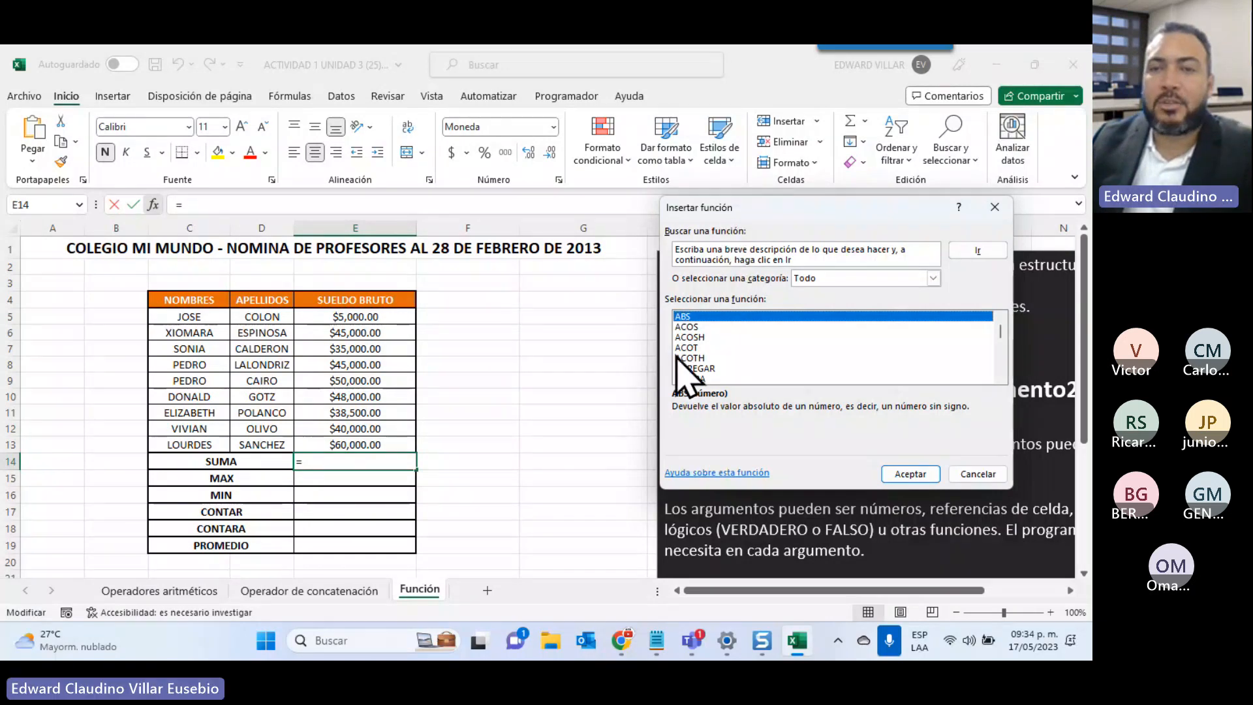
left_click(733, 246)
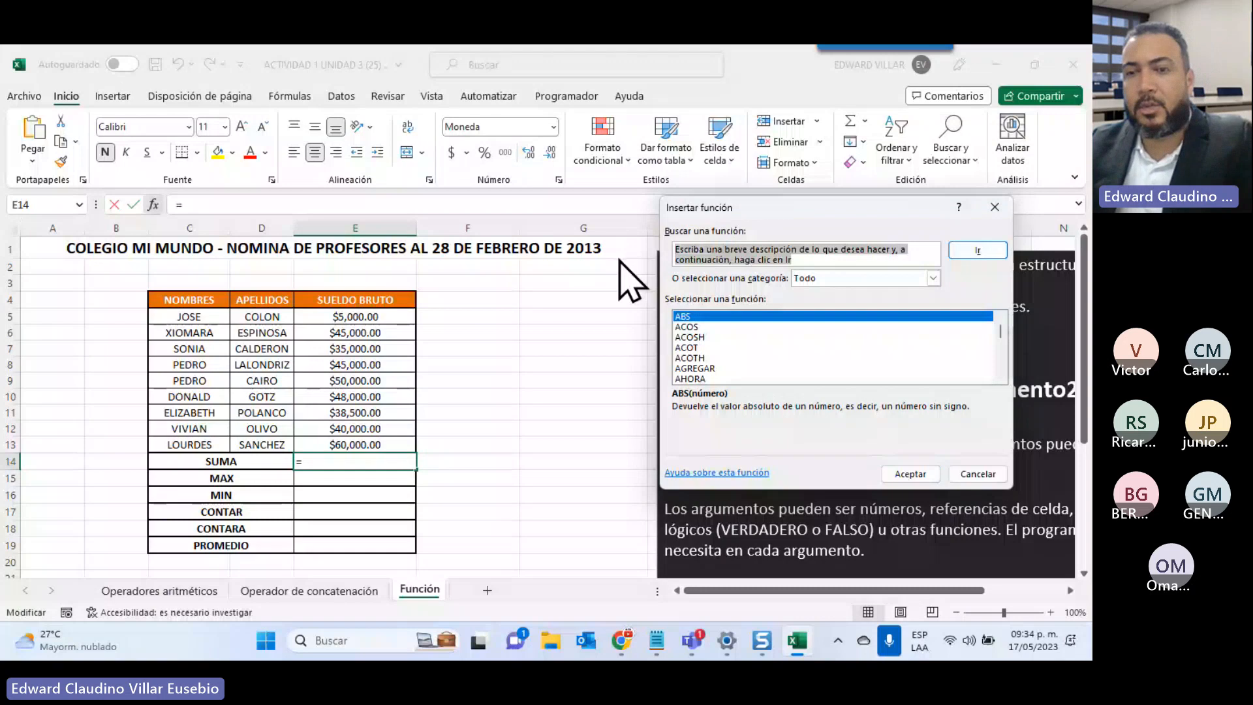
type("C")
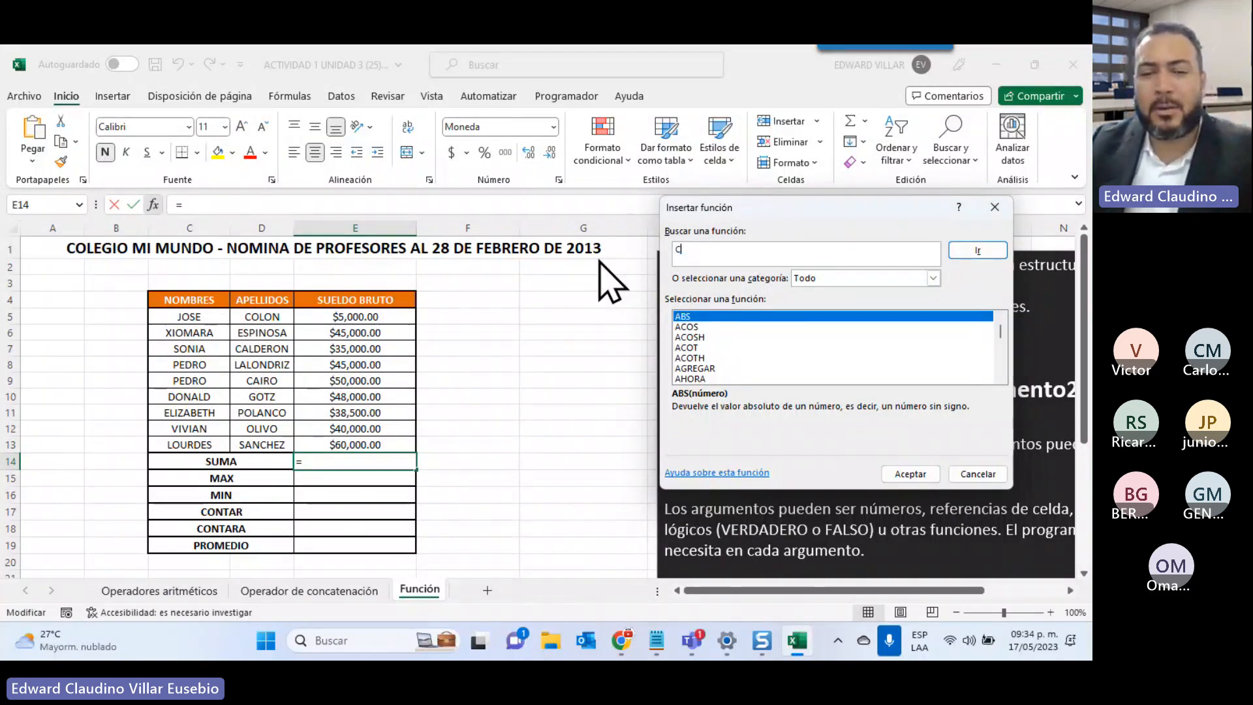
key("BackSpace")
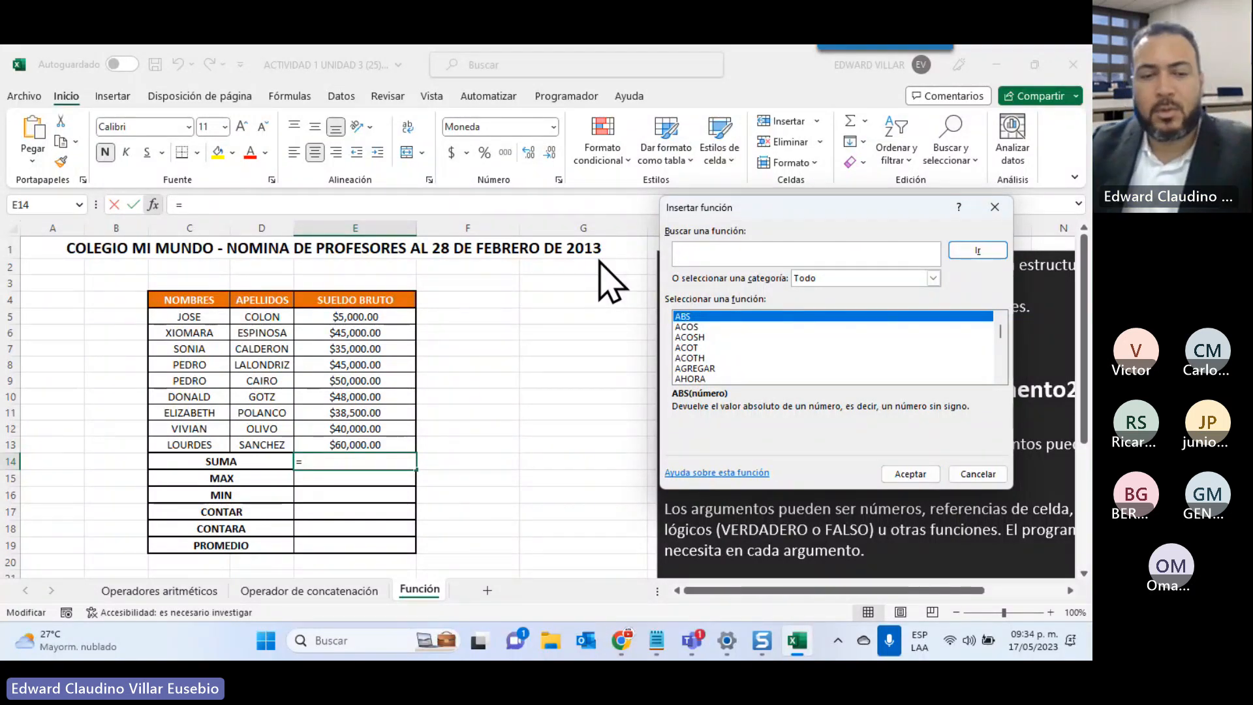
type("SUM")
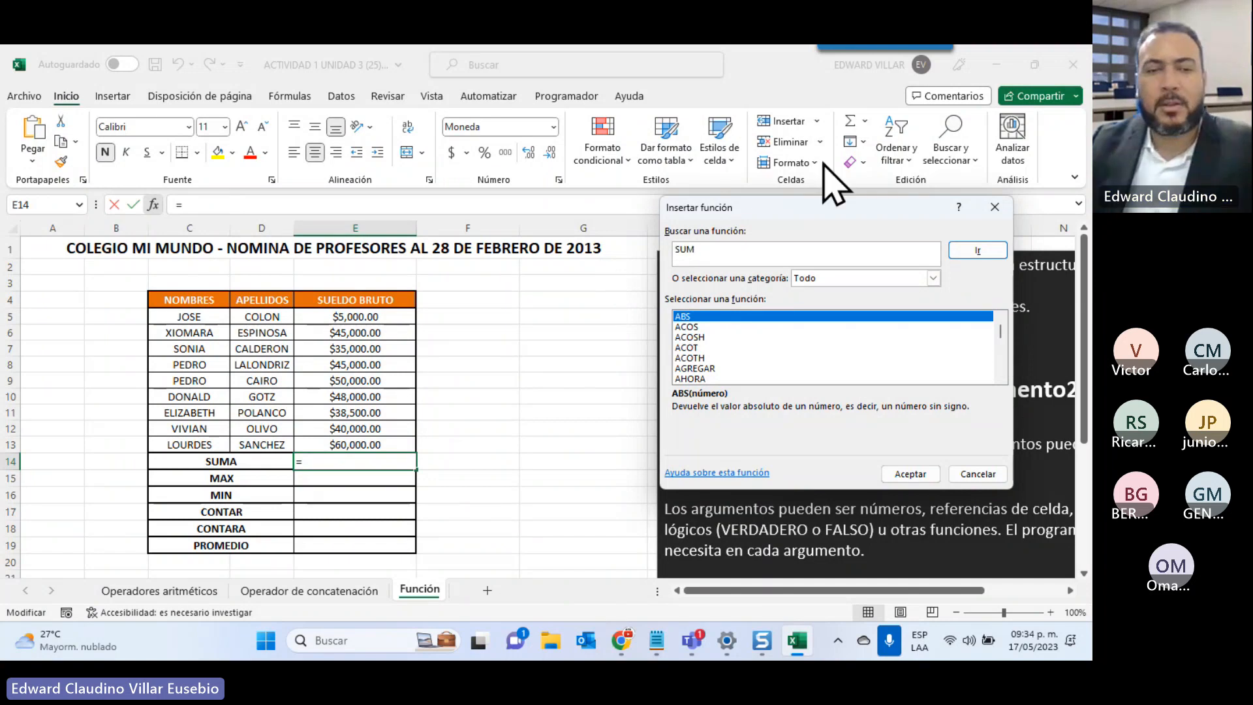
type("A")
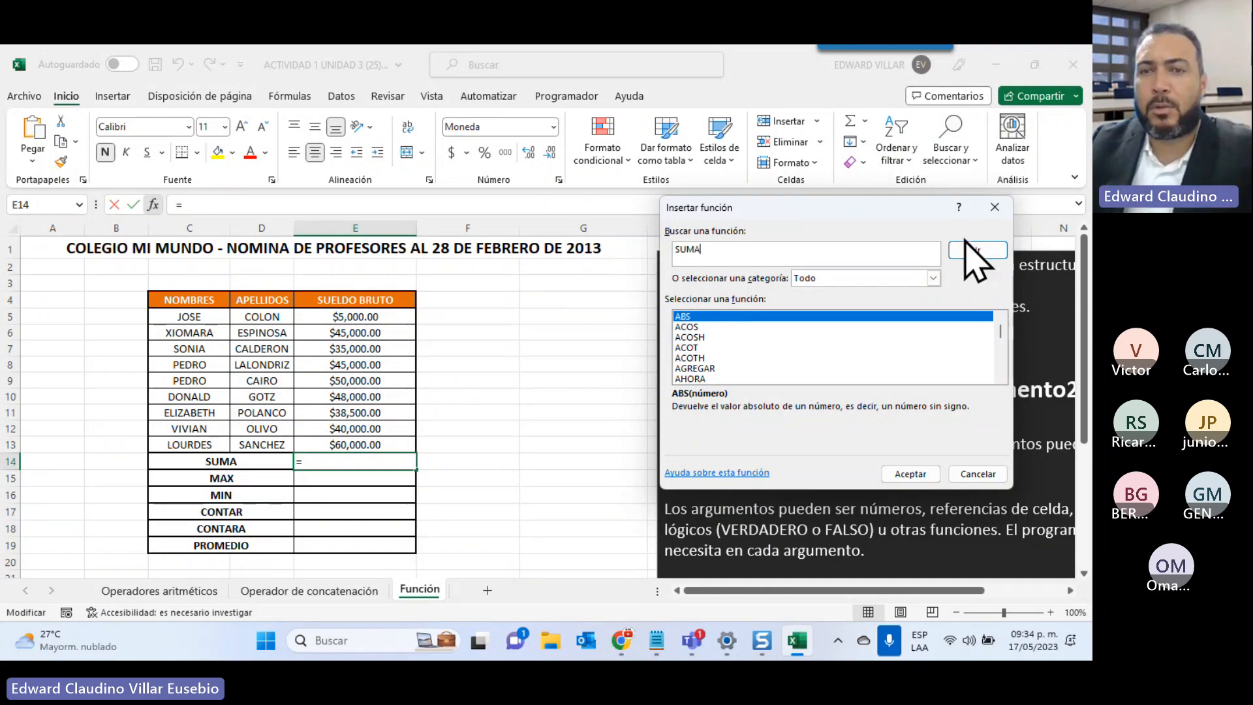
left_click(973, 252)
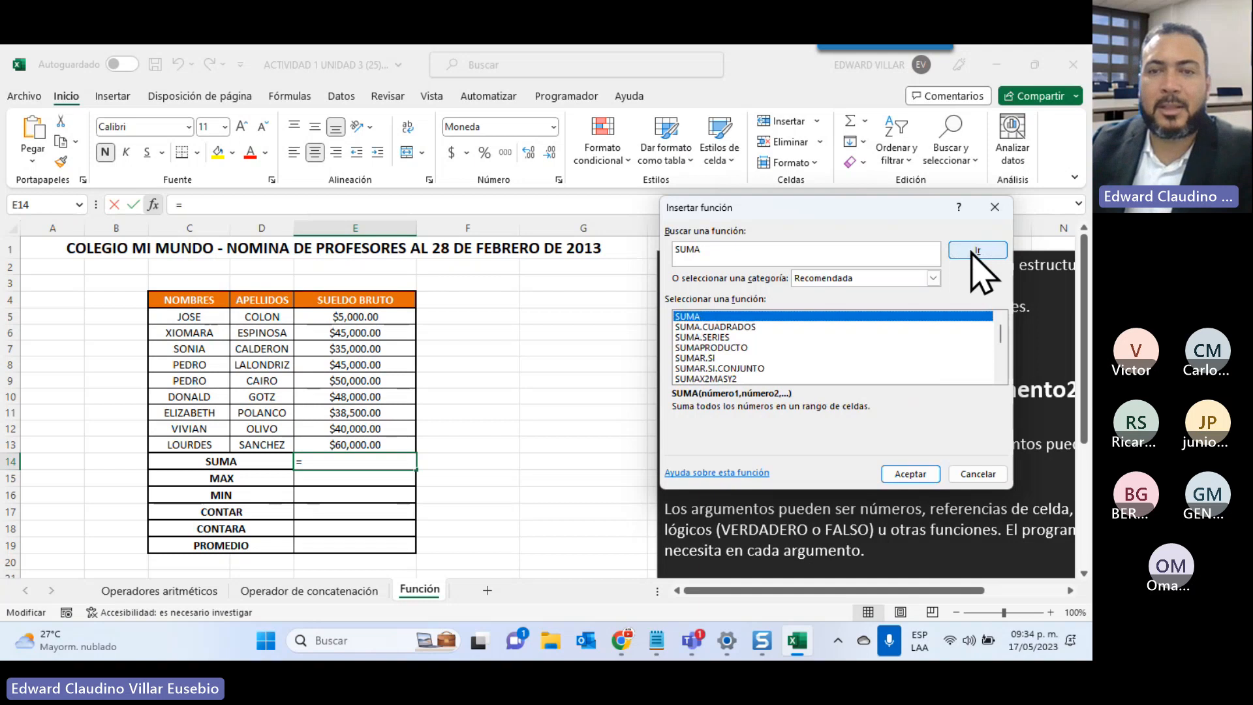
Compare SUMA.CUADRADOS and SUMA.SERIES, then choose SUMA and open its arguments
scroll(715, 347, "down", 3)
scroll(711, 352, "up", 3)
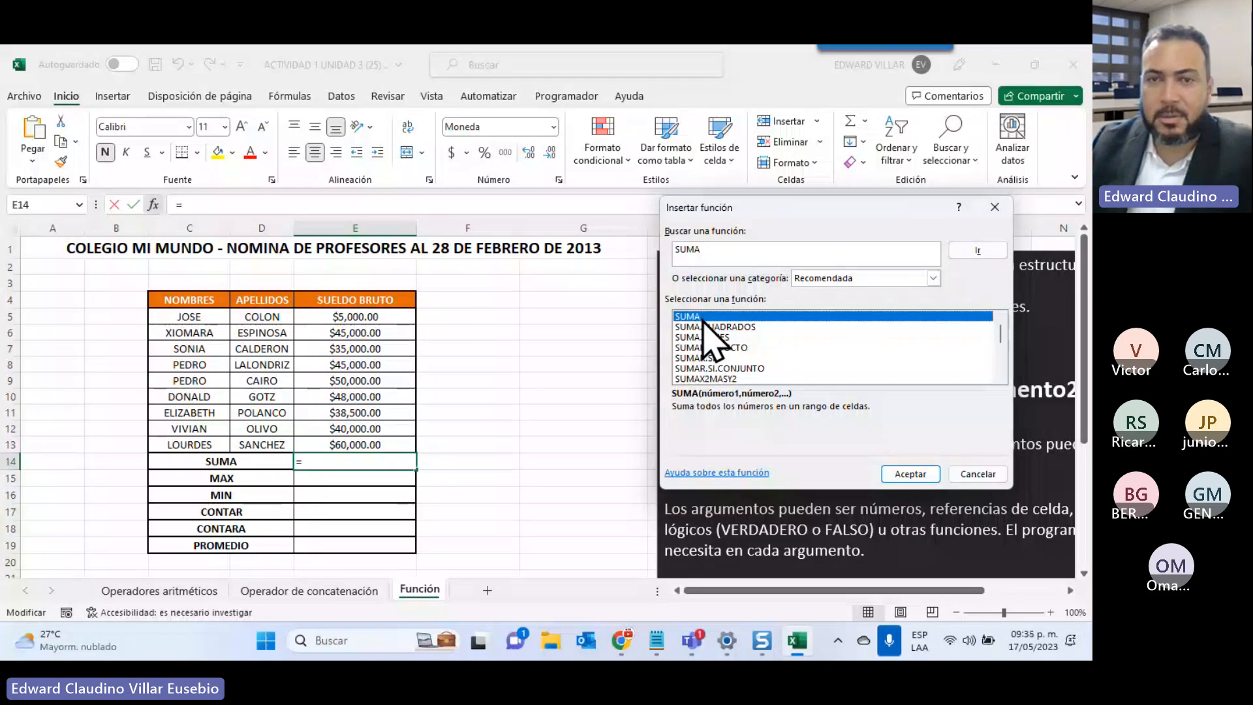
left_click(681, 327)
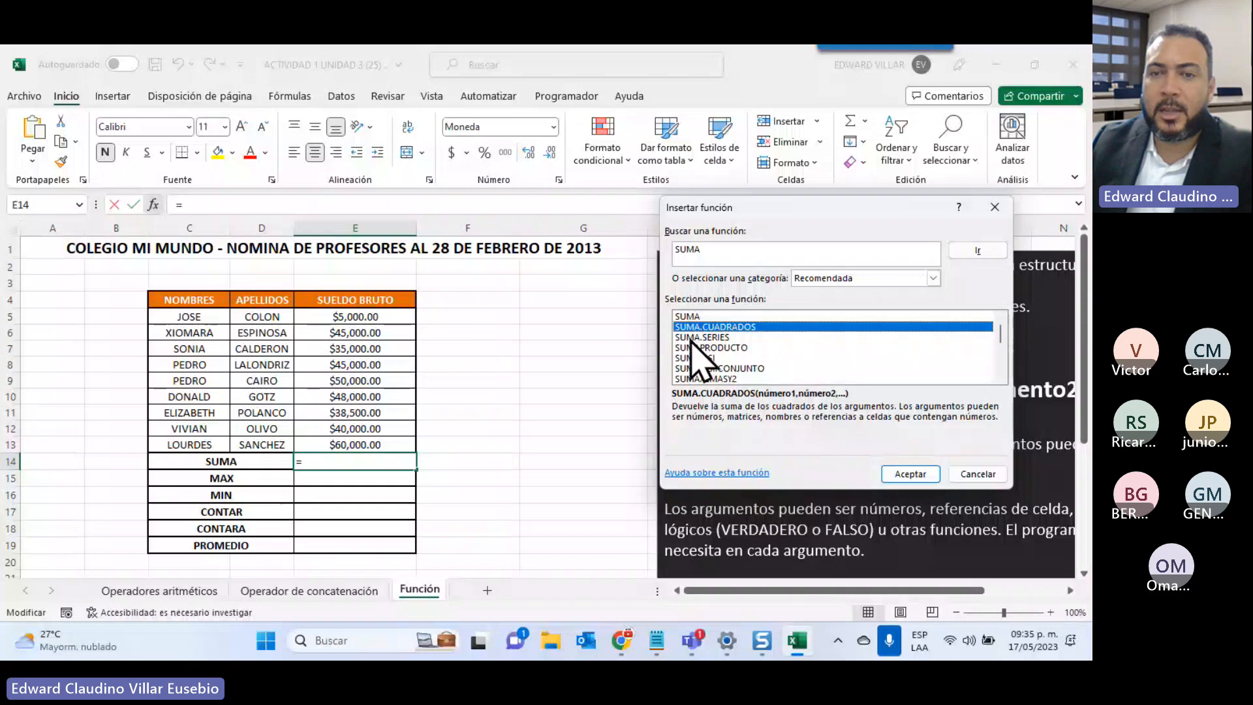
left_click(692, 337)
key("Down")
key("Down")
key("Down")
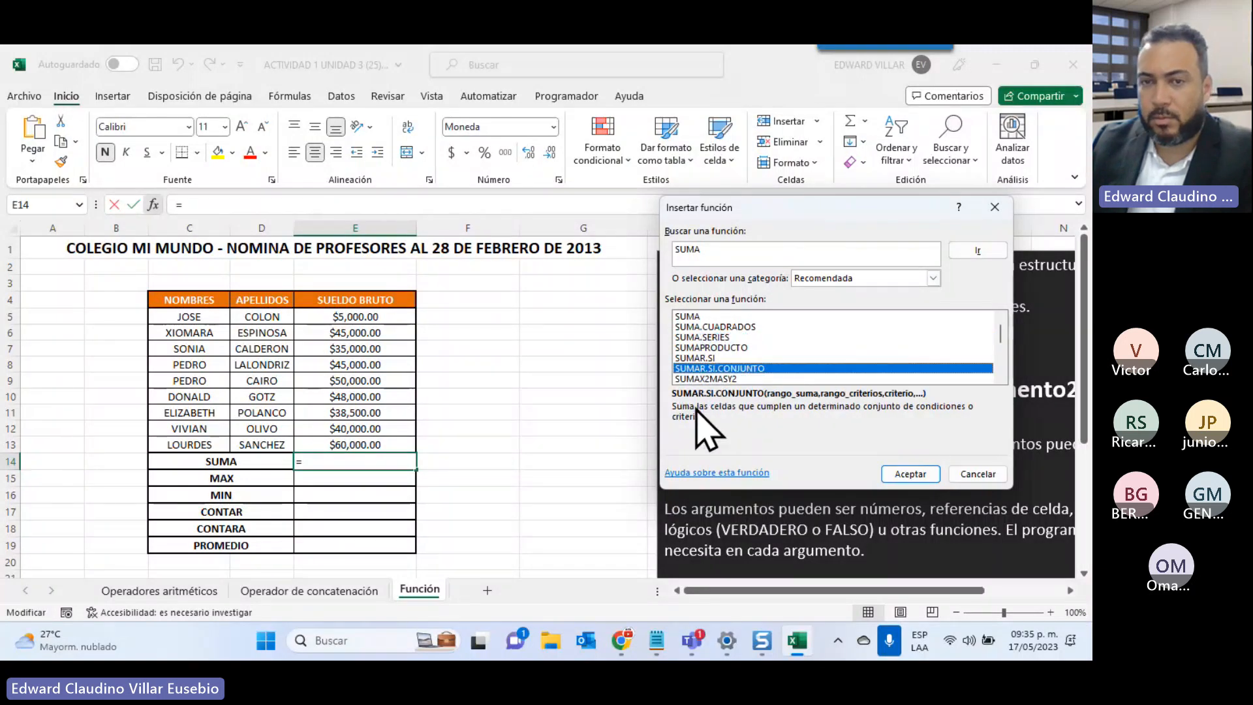
left_click(691, 316)
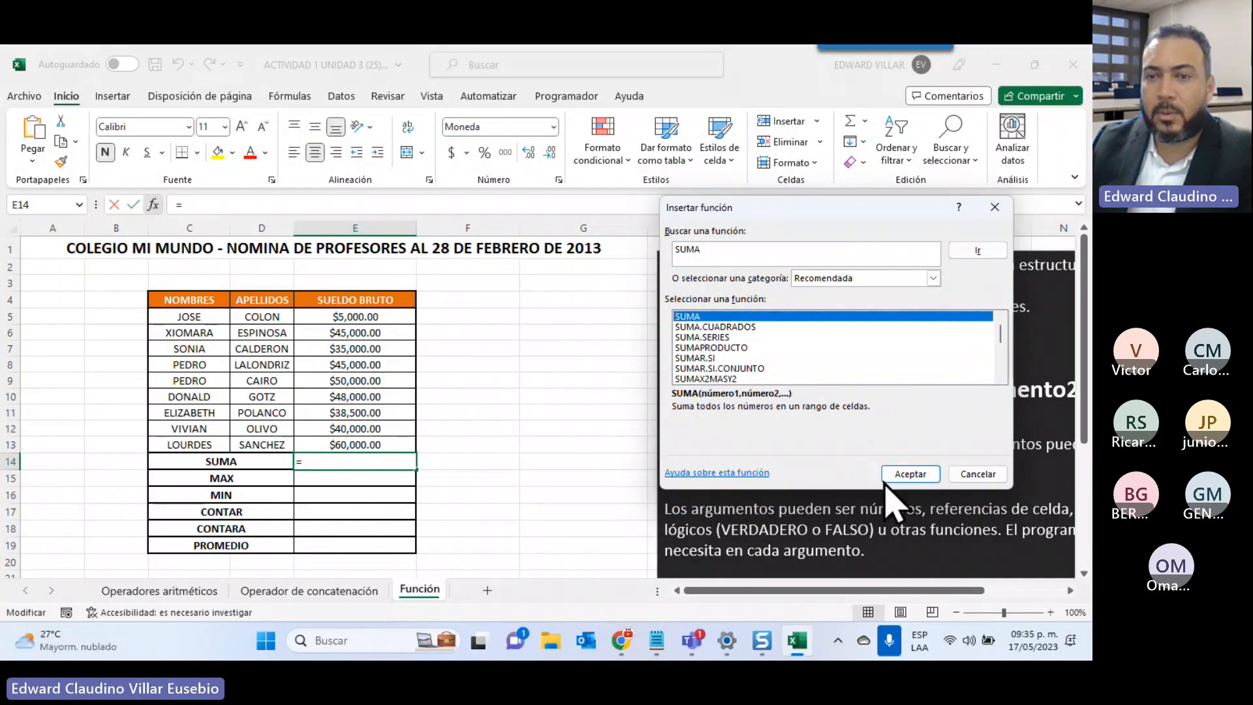
left_click(909, 474)
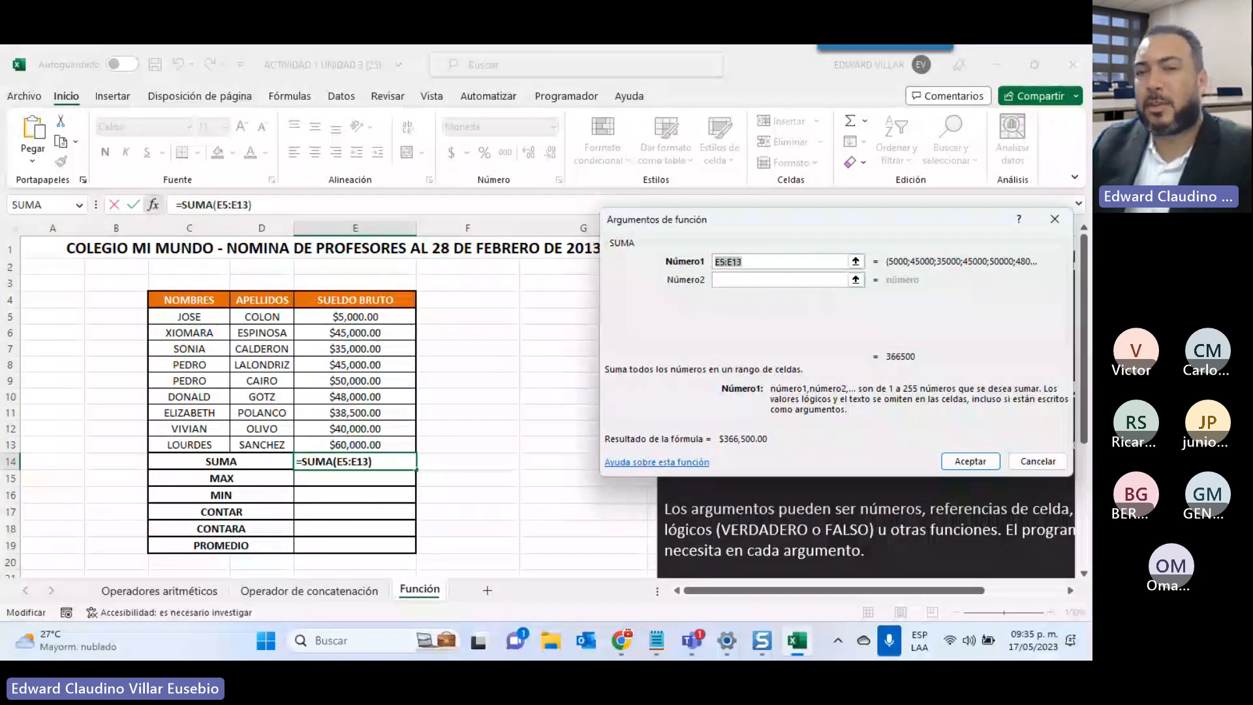
Set the SUMA range to E5:E13 and confirm the $366,500.00 total in E14
left_click_drag(922, 226, 428, 64)
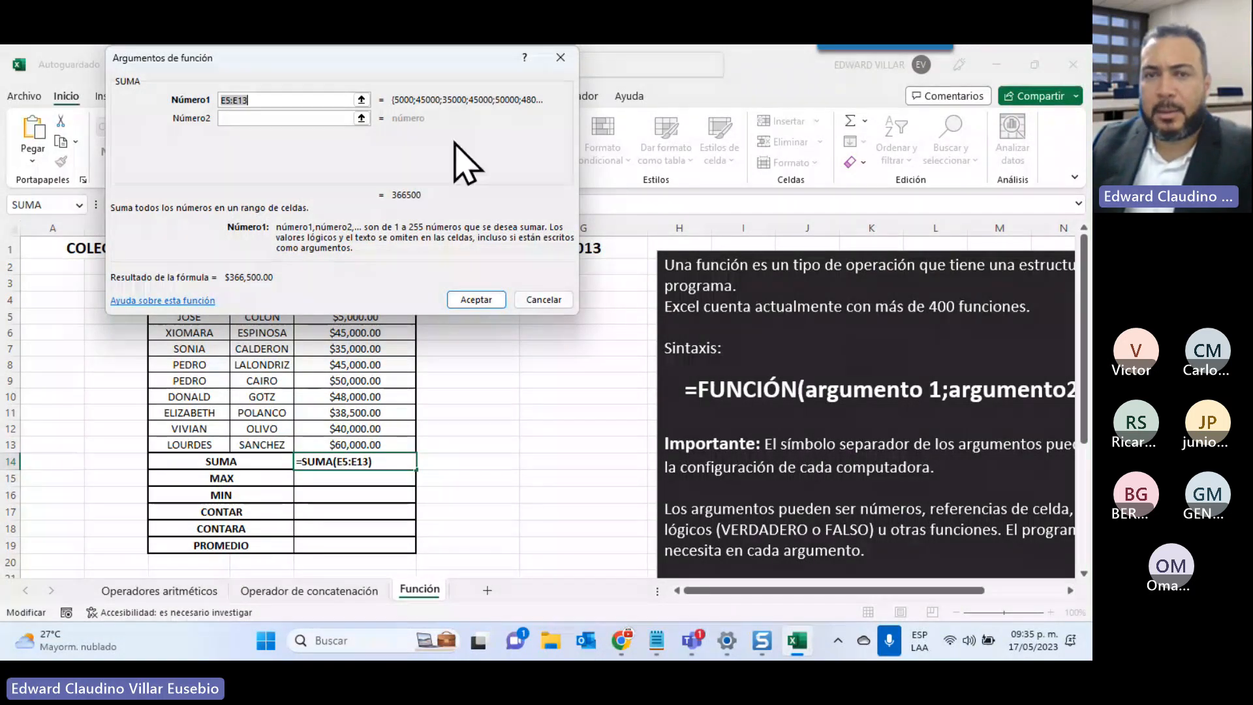
left_click_drag(327, 69, 725, 83)
left_click(357, 313)
left_click_drag(358, 313, 352, 445)
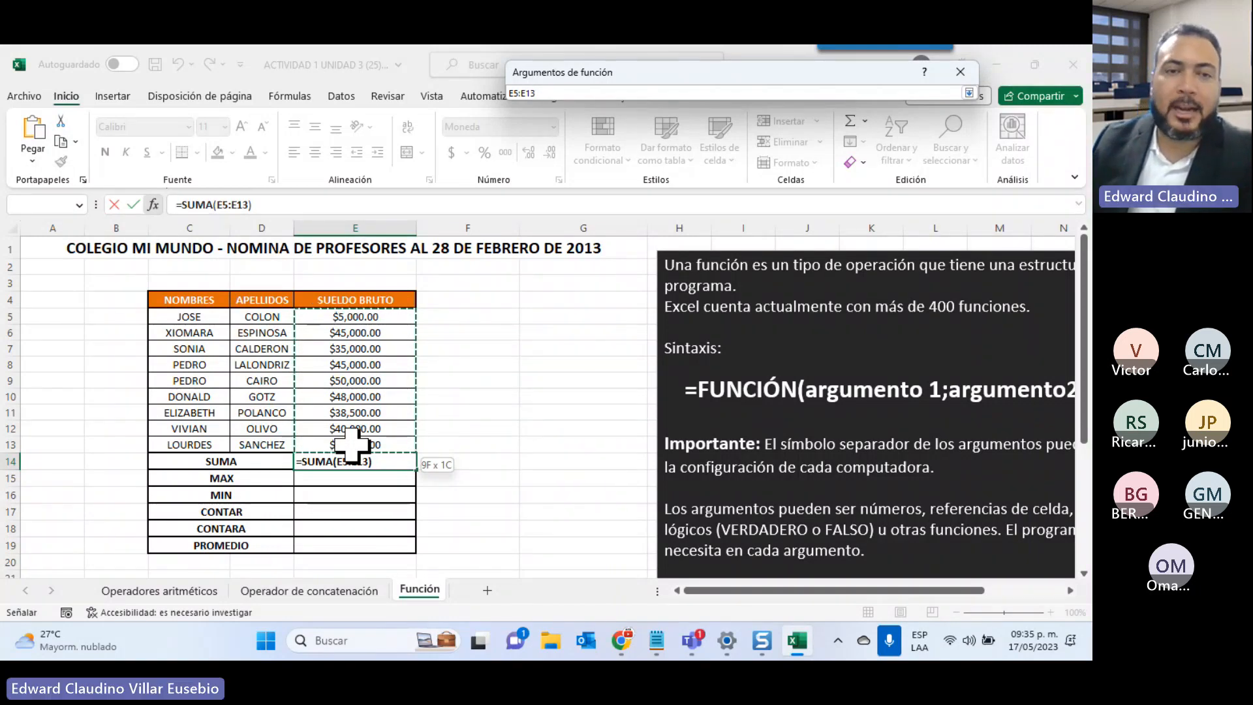
left_click_drag(352, 446, 352, 446)
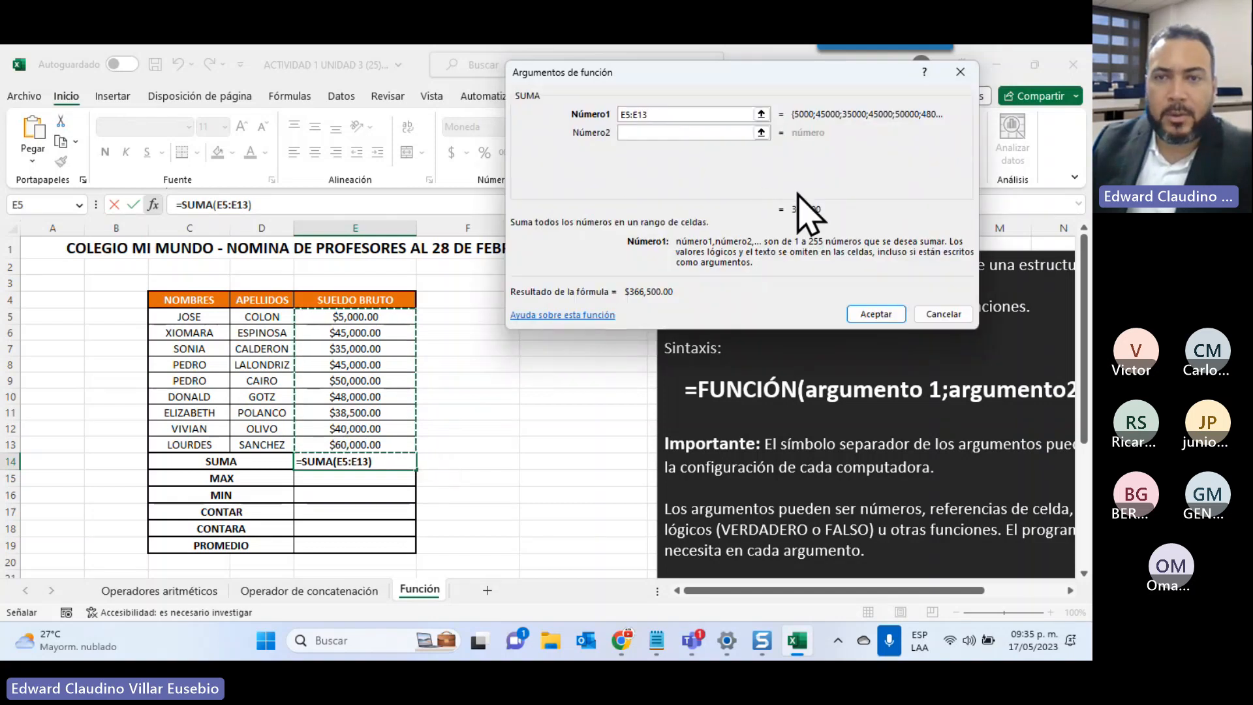
left_click(873, 314)
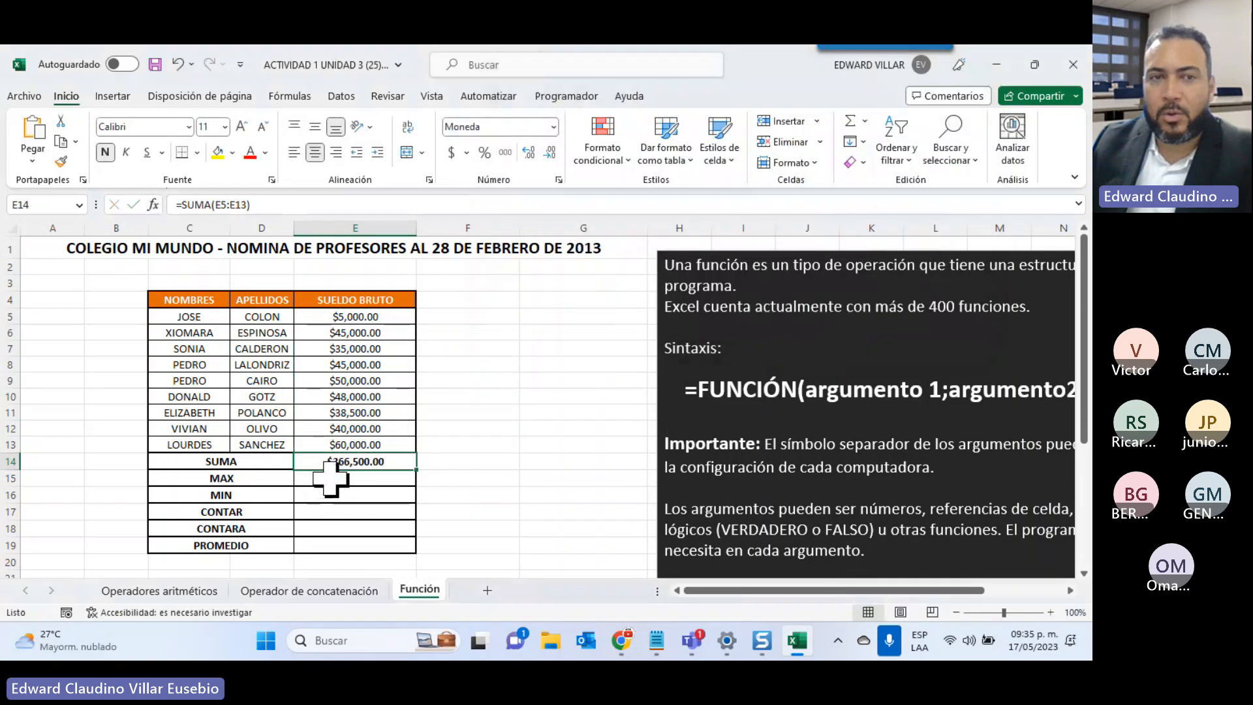
double_click(336, 460)
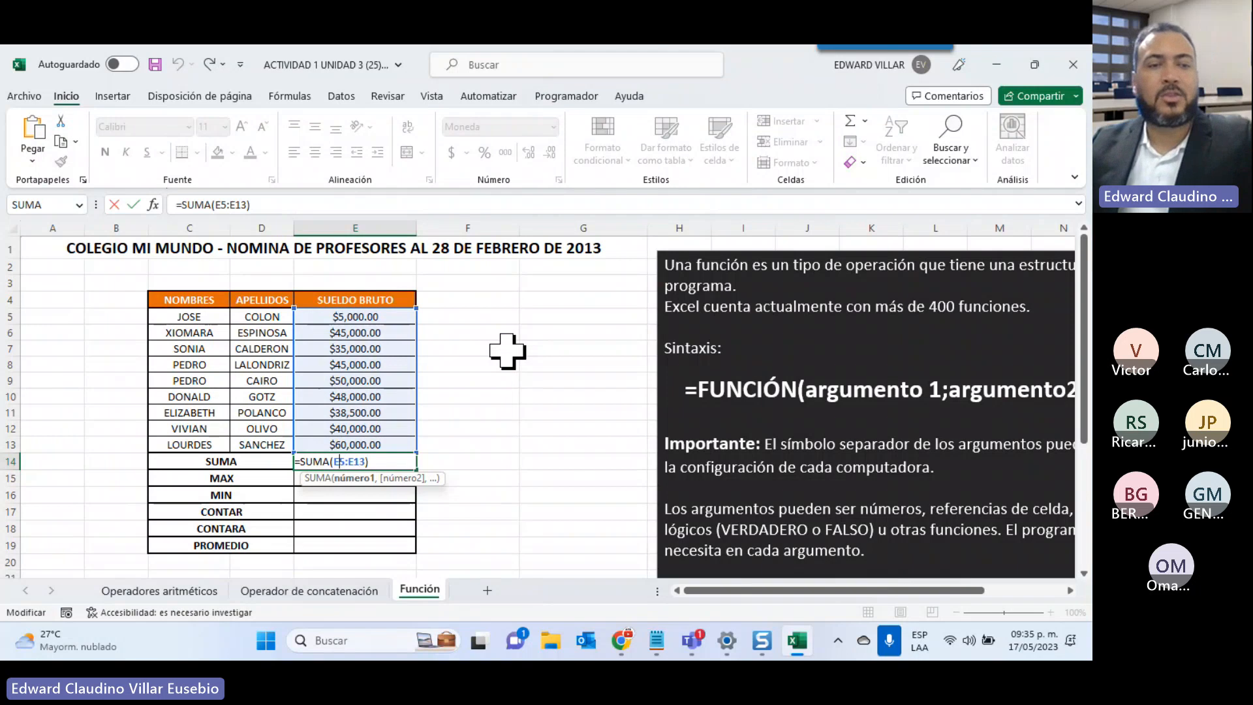
key("ctrl+Return")
left_click(331, 480)
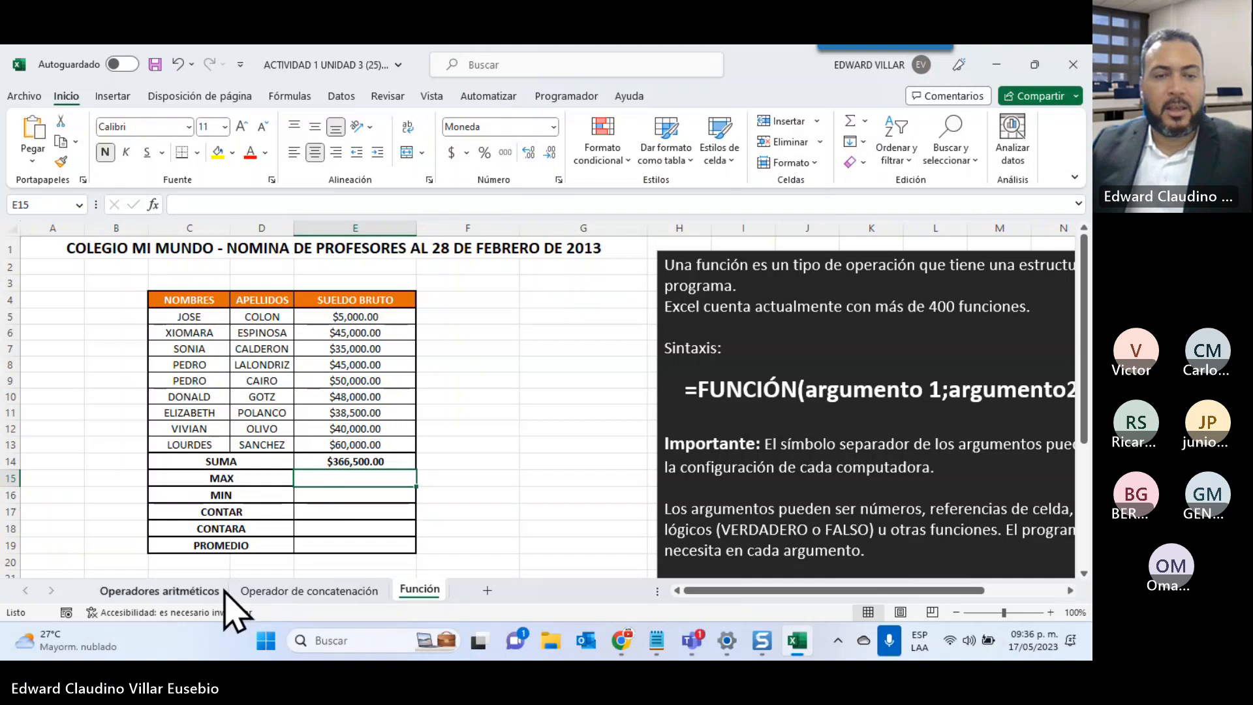
On the Operador de concatenación sheet, enter =CONCATENAR(A5;" ";B5) in D5
left_click(292, 590)
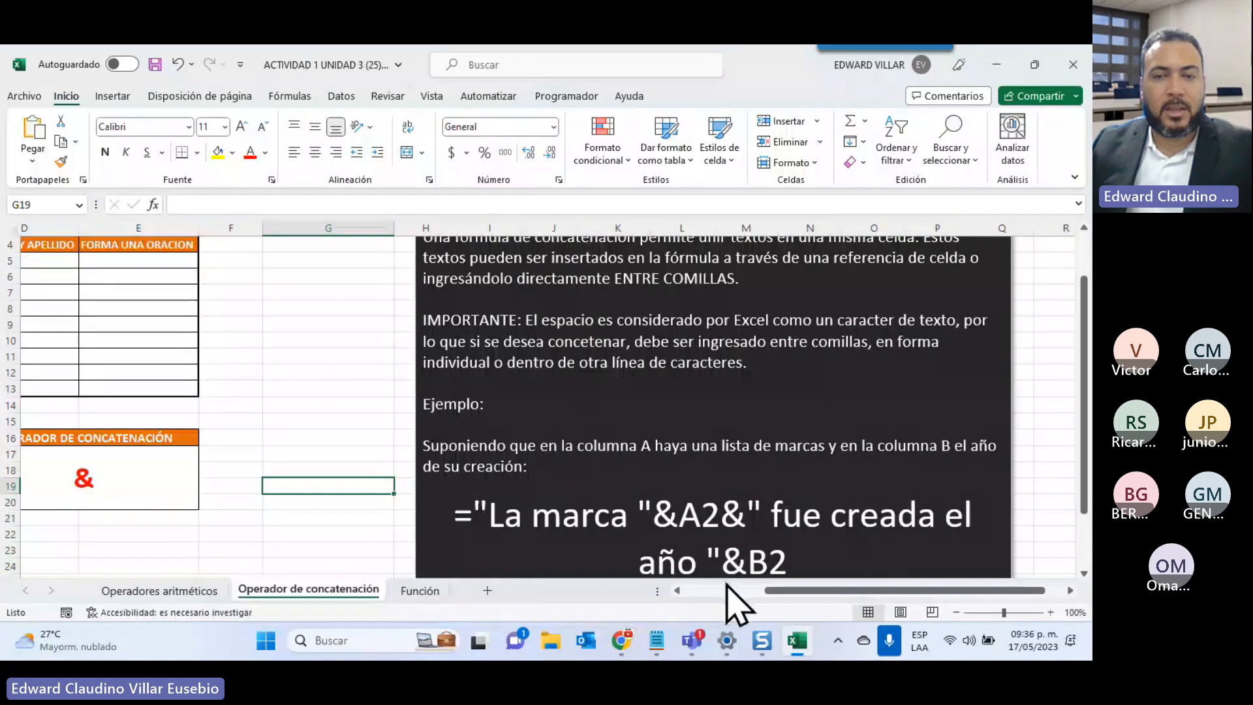
left_click_drag(456, 515, 846, 560)
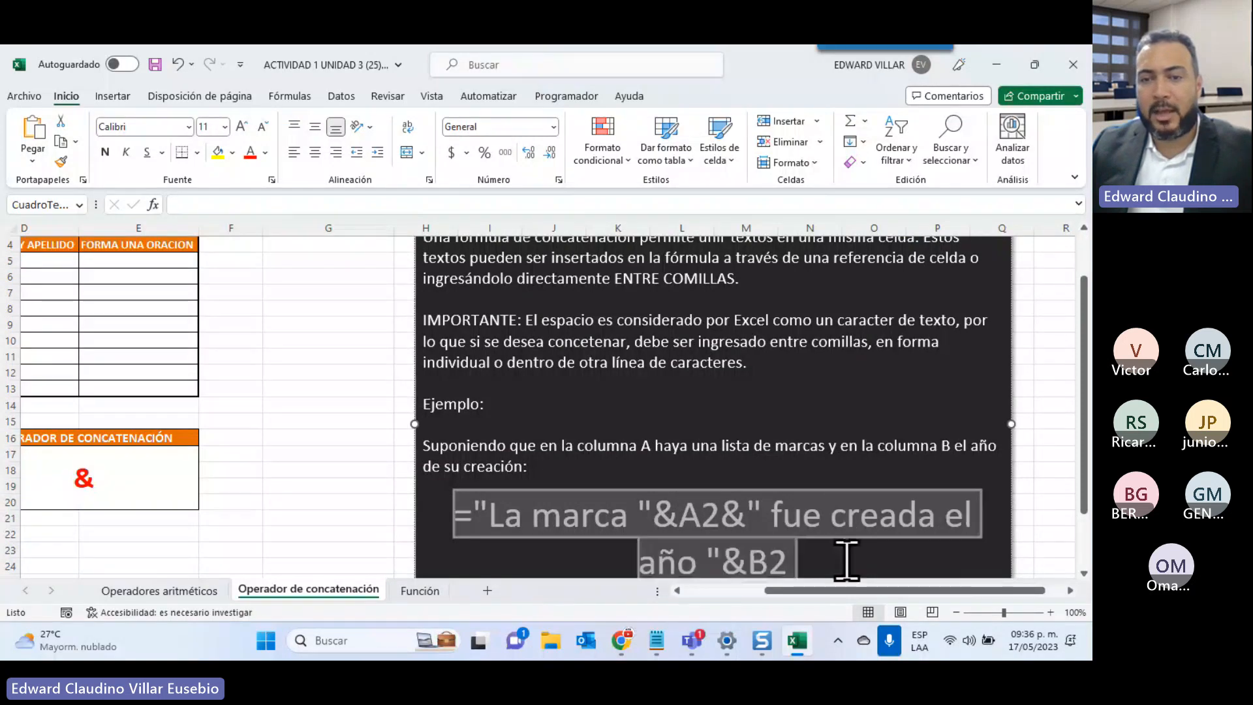
left_click(749, 591)
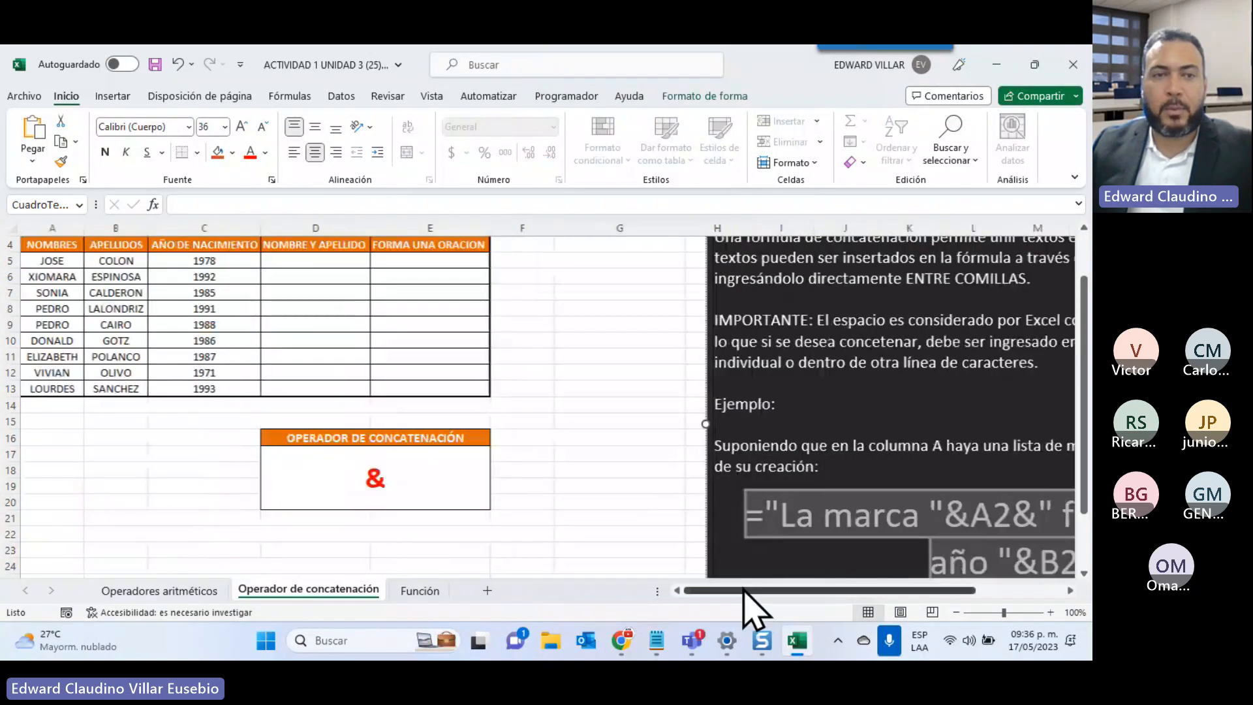
left_click(276, 261)
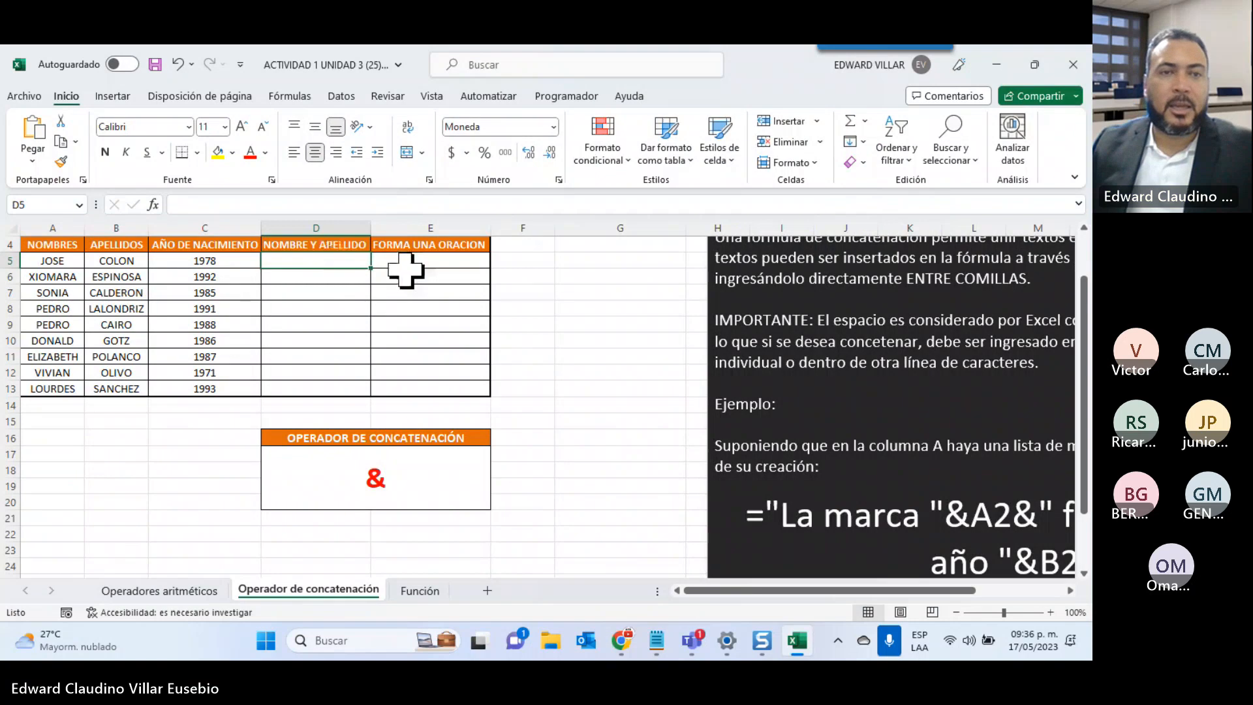
left_click(154, 204)
left_click(809, 327)
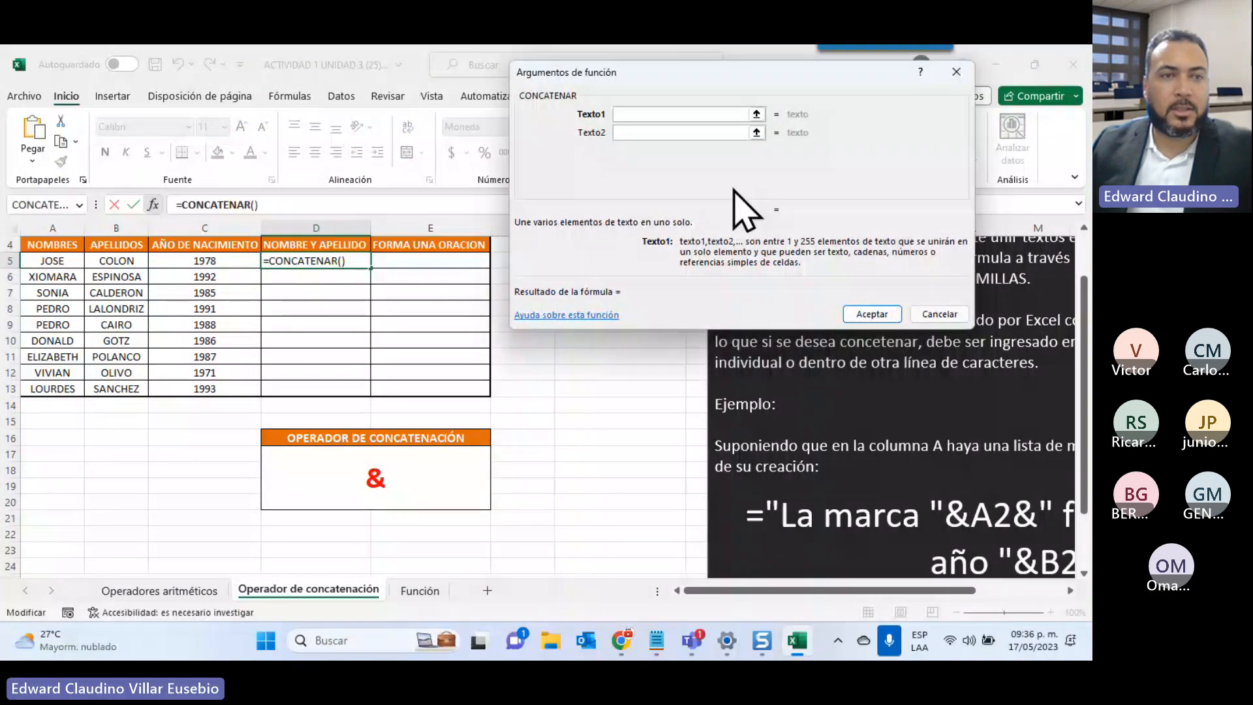
left_click(33, 261)
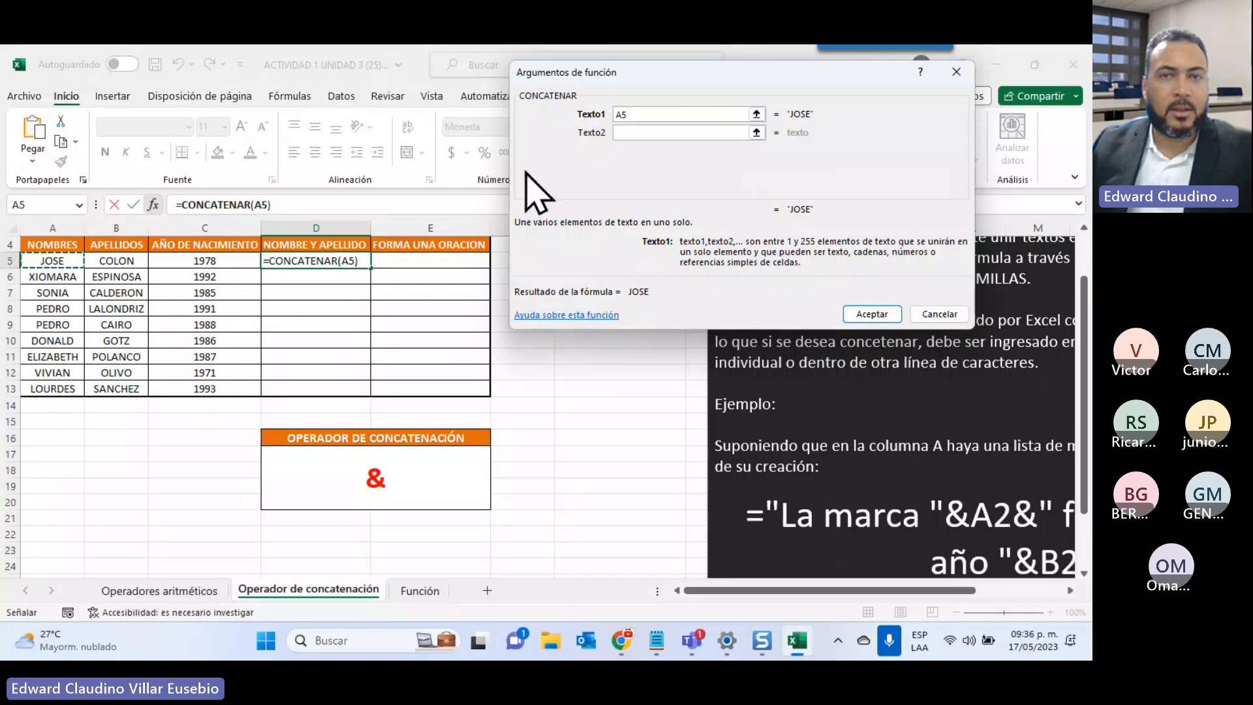
left_click(621, 133)
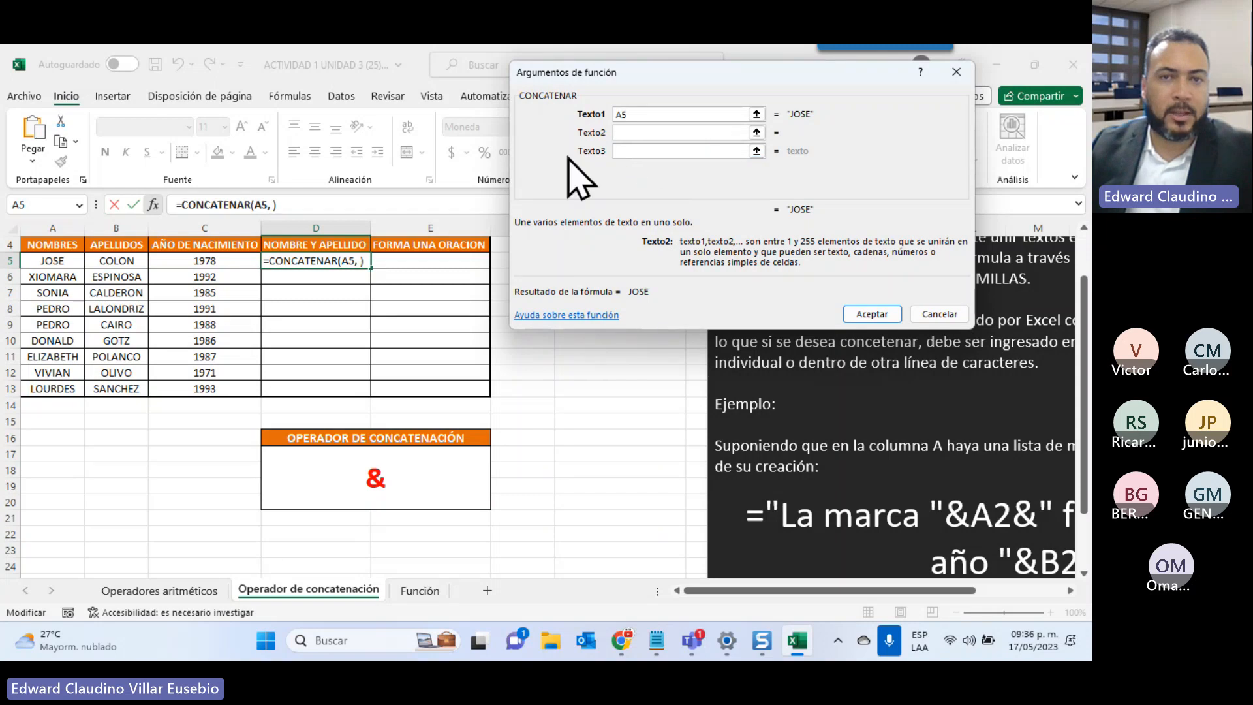
left_click(637, 151)
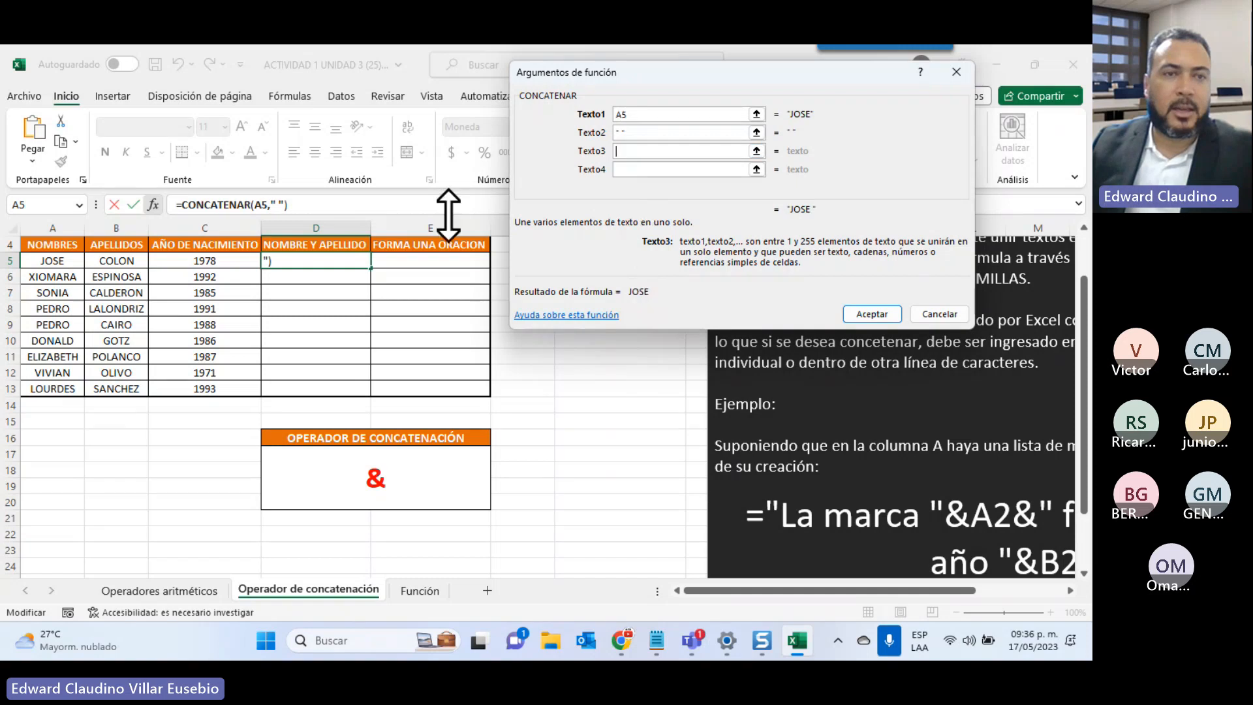
left_click(116, 261)
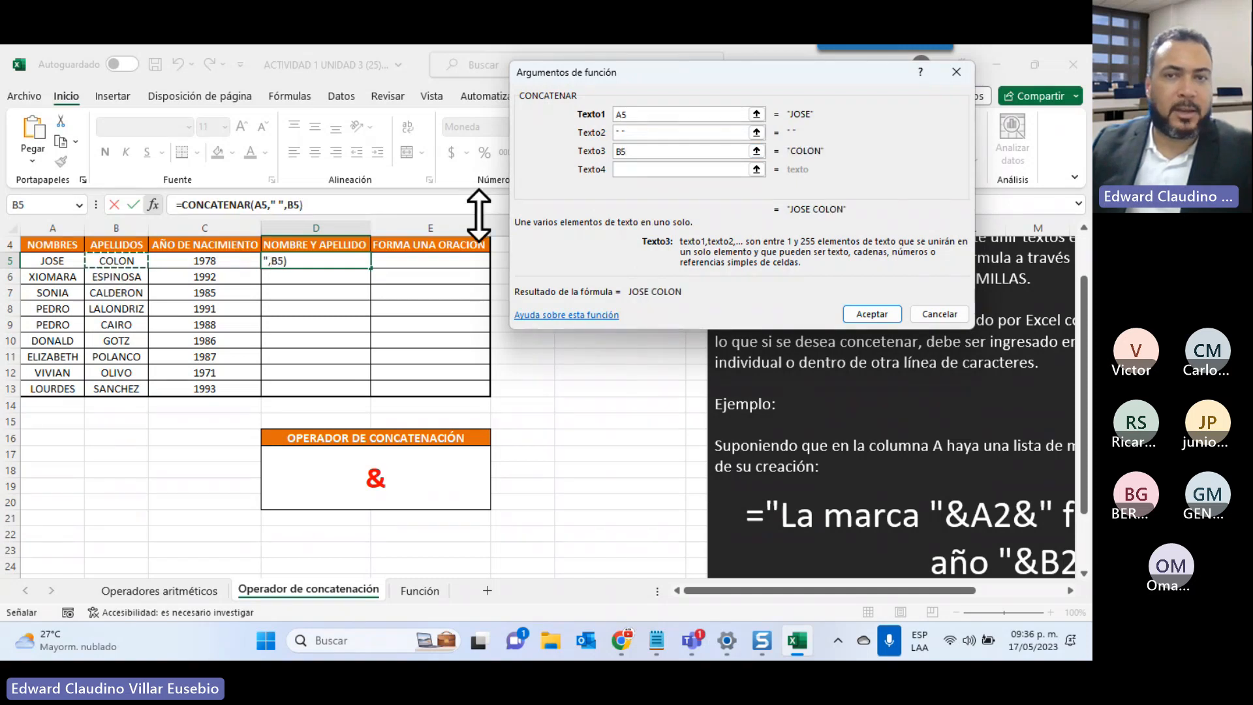
left_click(871, 315)
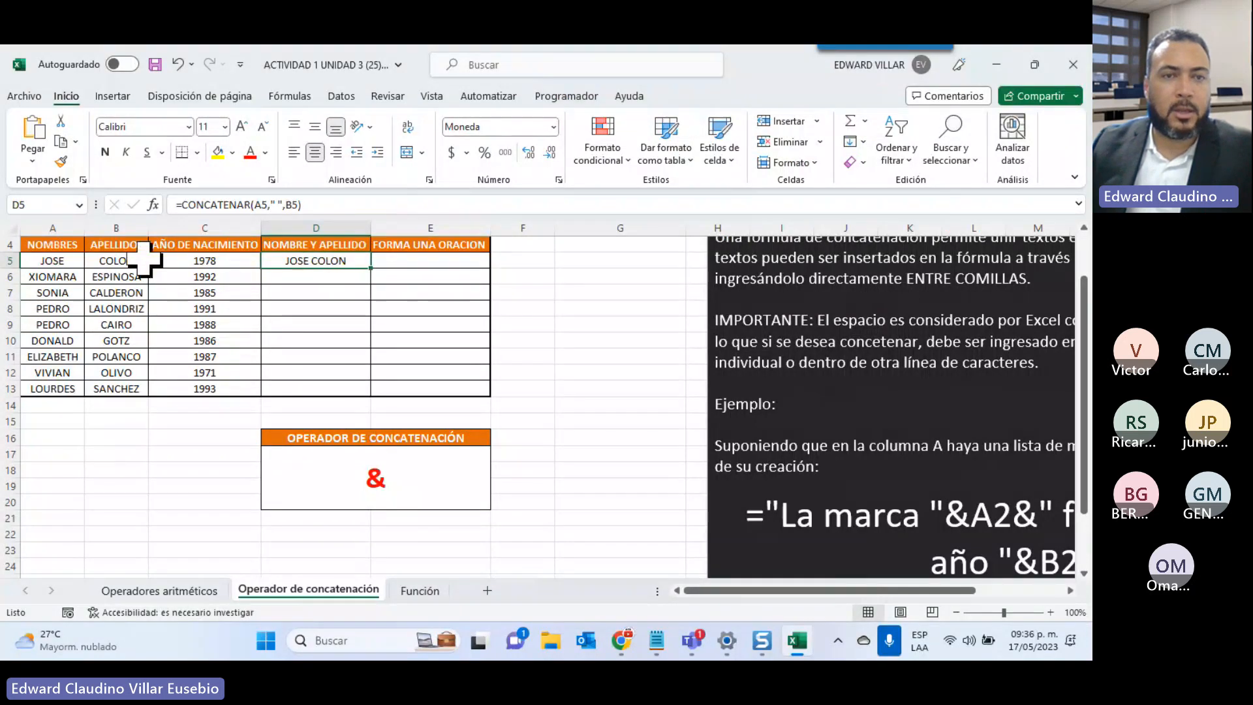
Fill the full-name formula down to D13 and widen column E for the sentences
double_click(371, 268)
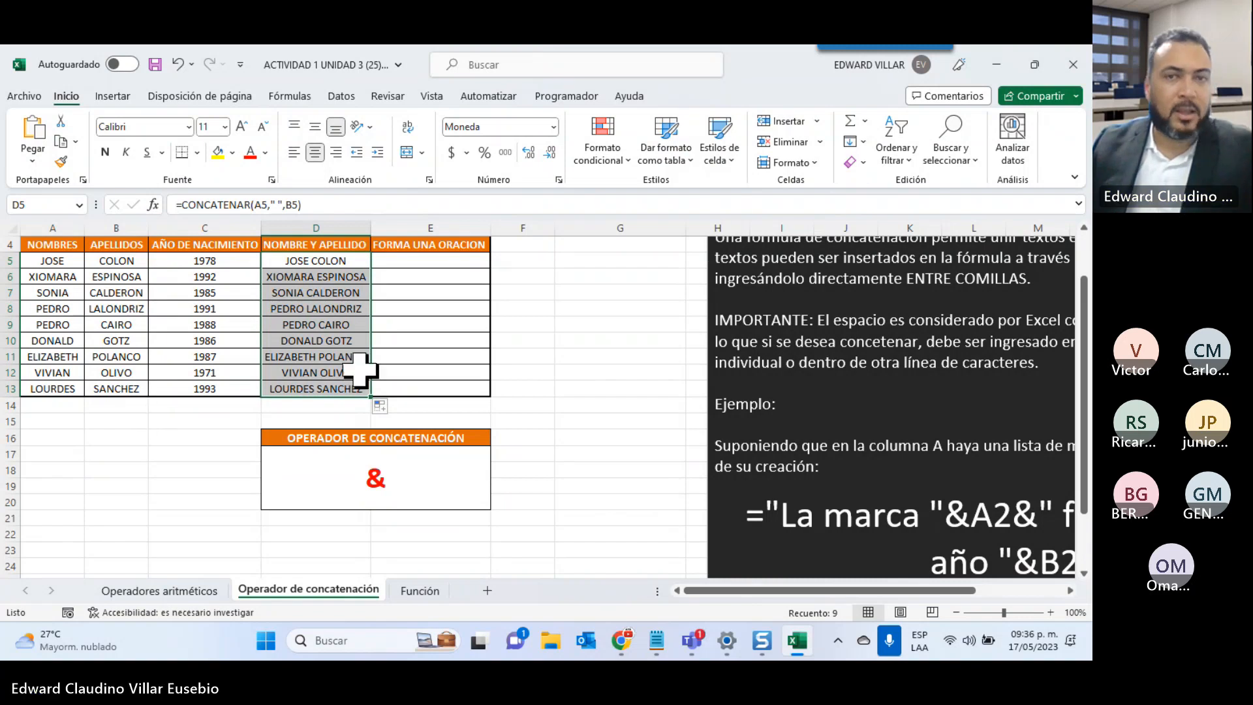
left_click_drag(491, 228, 625, 228)
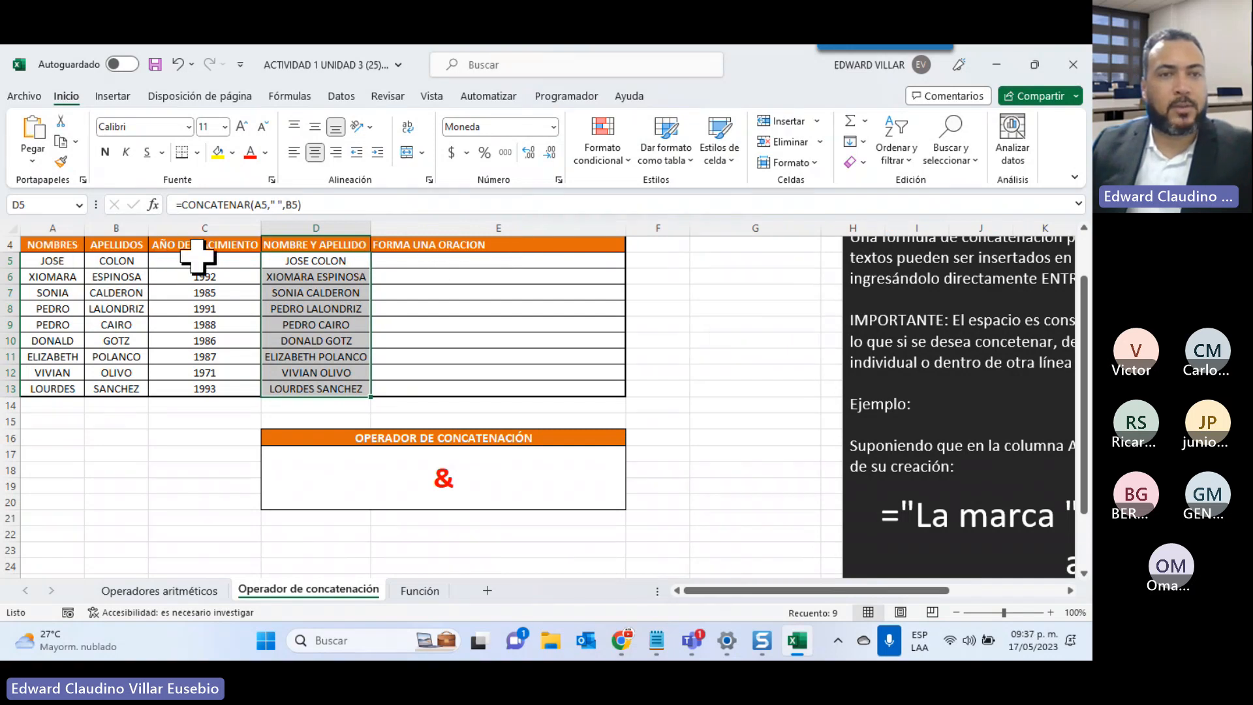
left_click(424, 259)
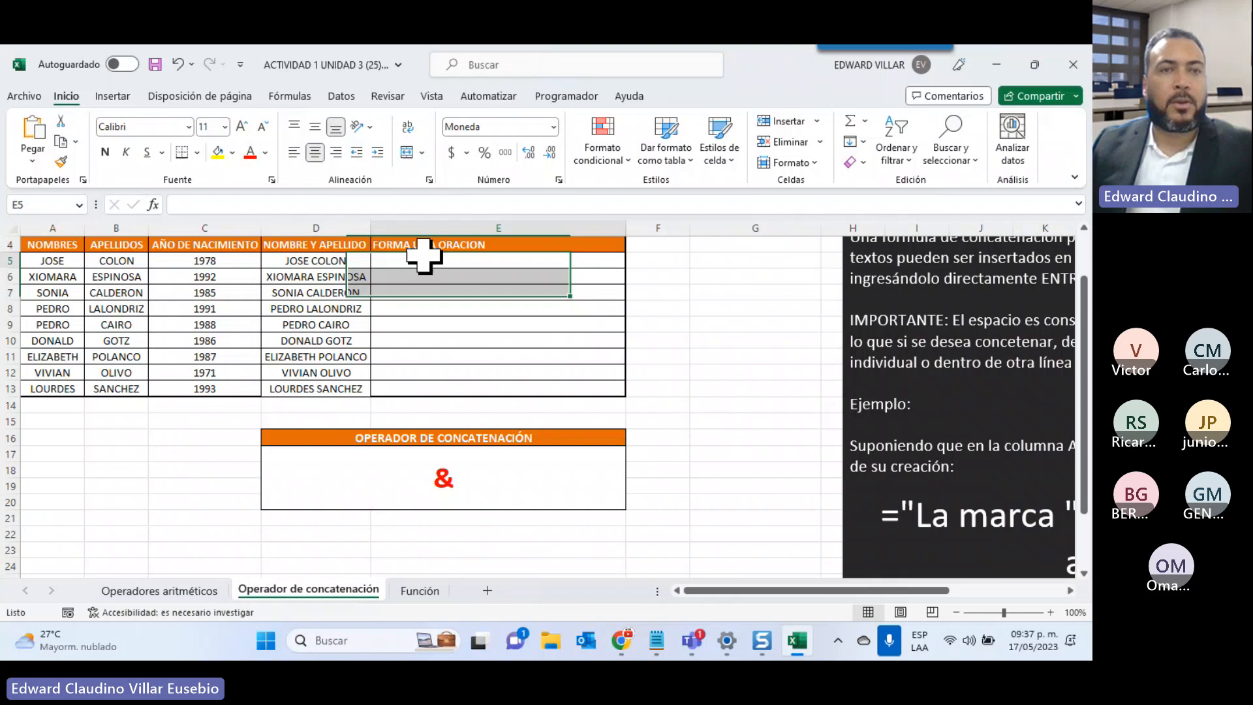
left_click(153, 204)
Start a CONCATENAR formula in E5 joining "EL AÑO DE NACIMIENTO DE " with the name in D5
left_click(643, 169)
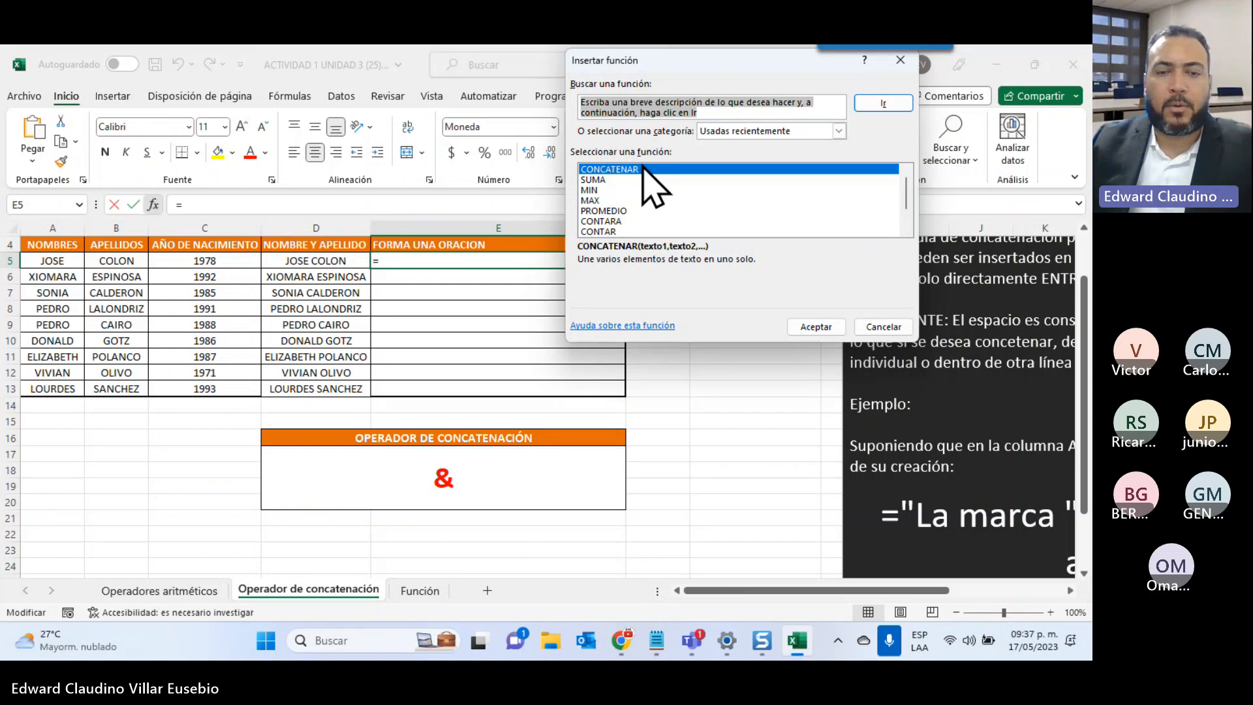
left_click(796, 331)
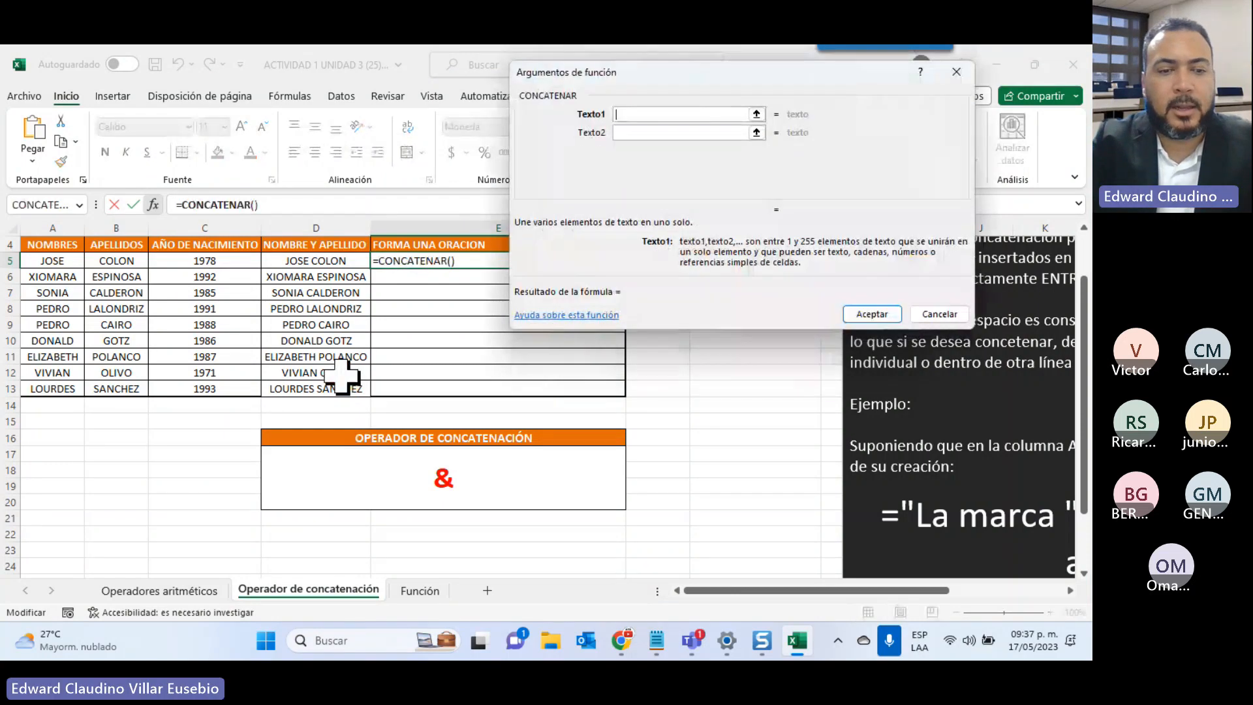
type("\"e")
key("BackSpace")
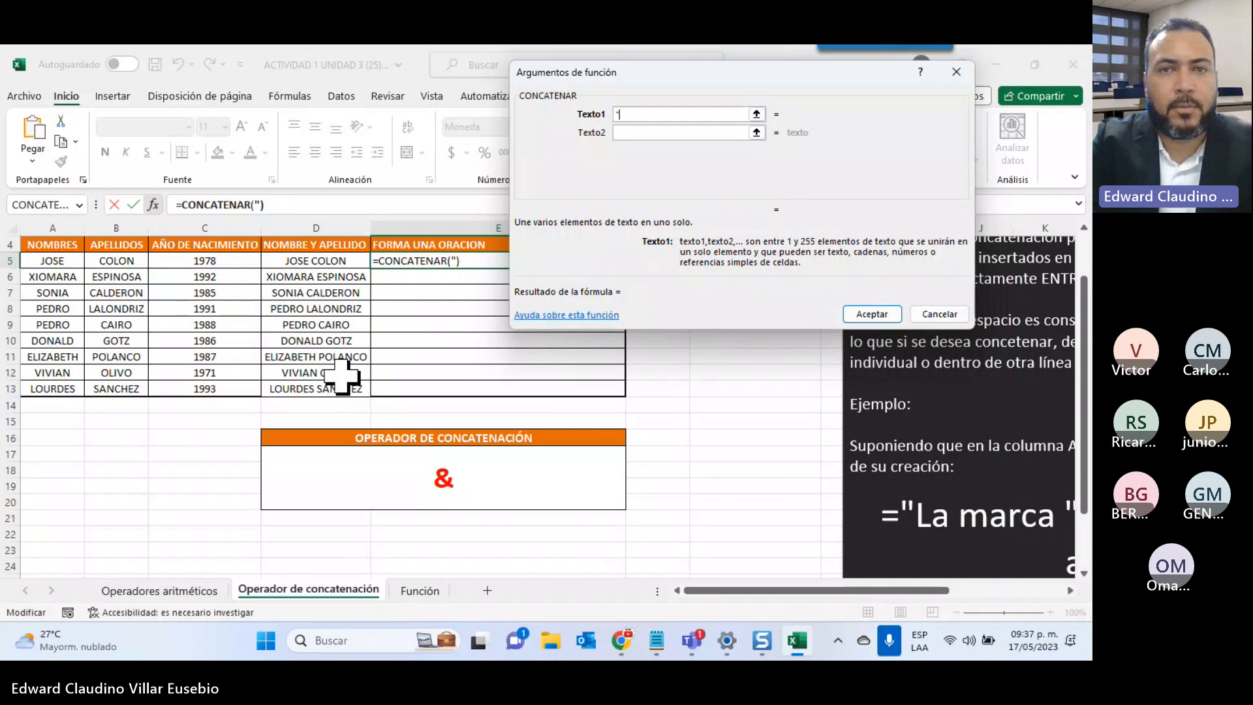
type("EL AÑO DE N")
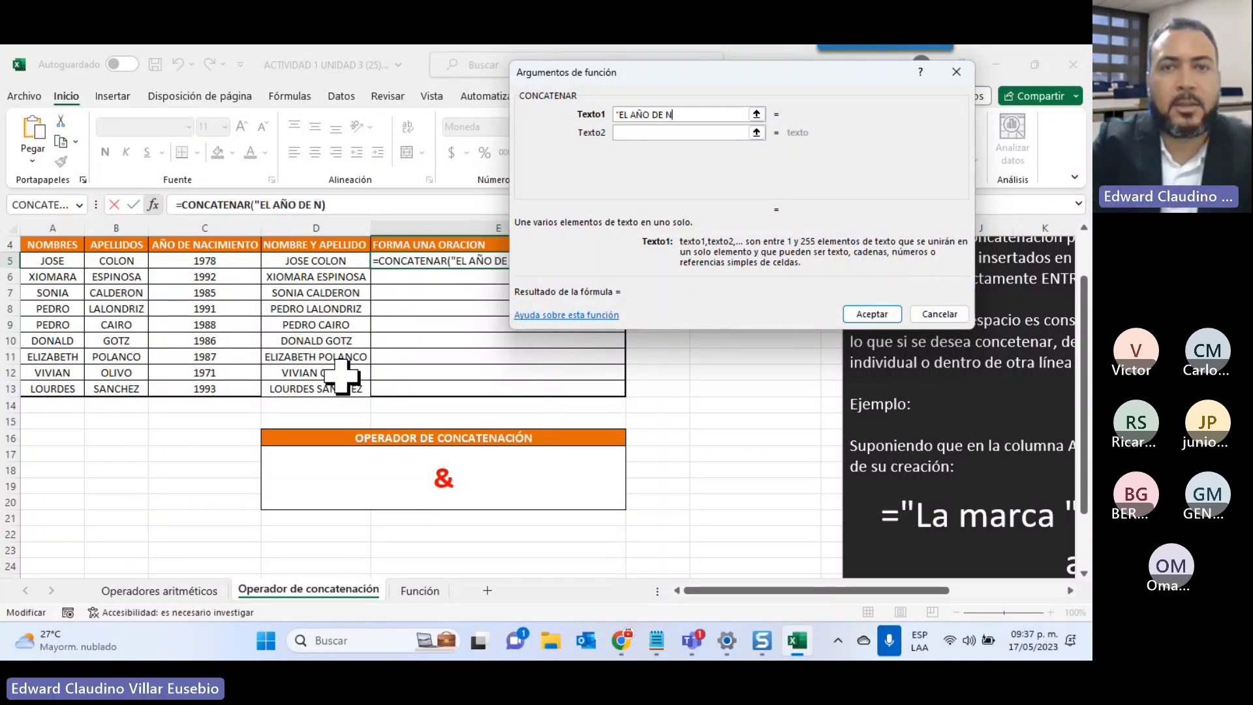
type("ACIMIENTO DE")
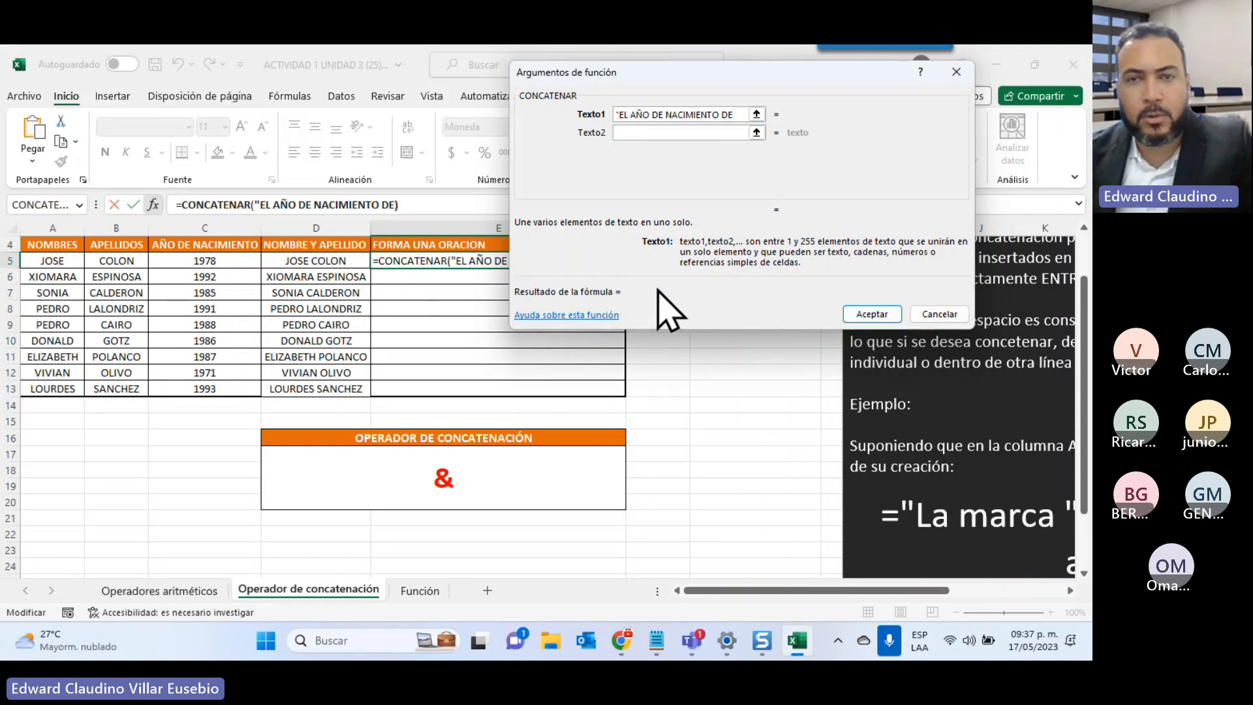
type("\"")
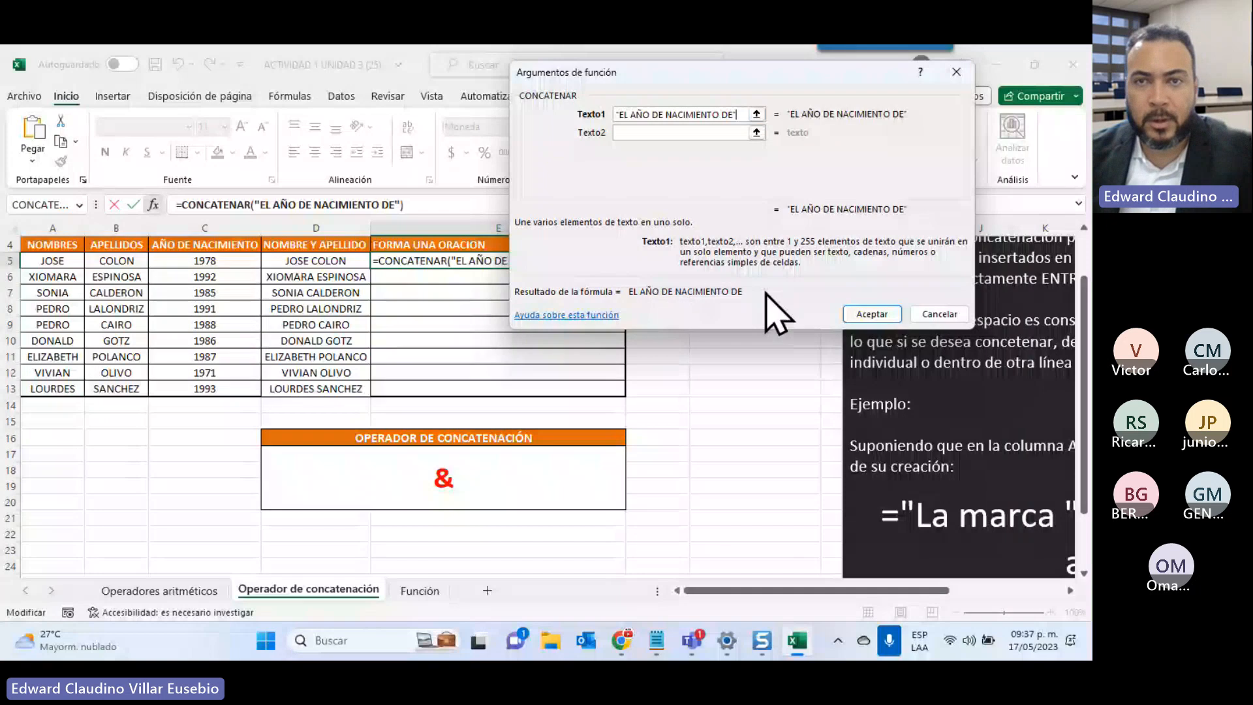
left_click(636, 136)
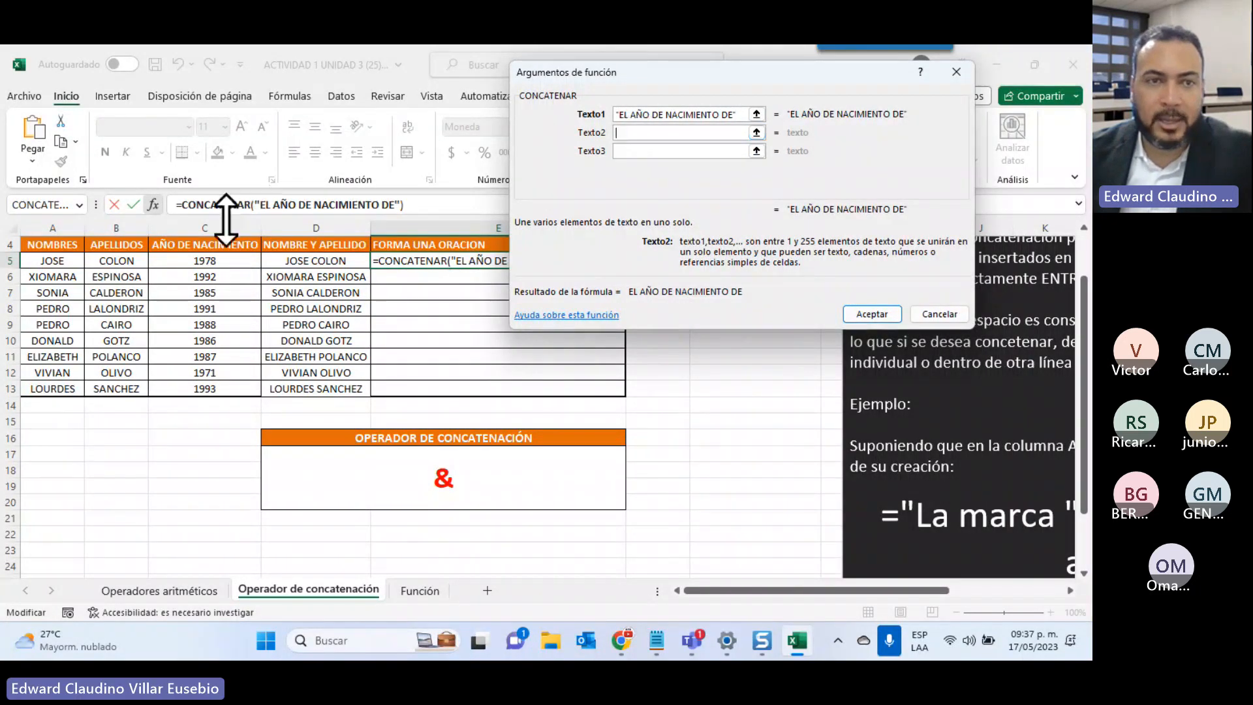
left_click(295, 261)
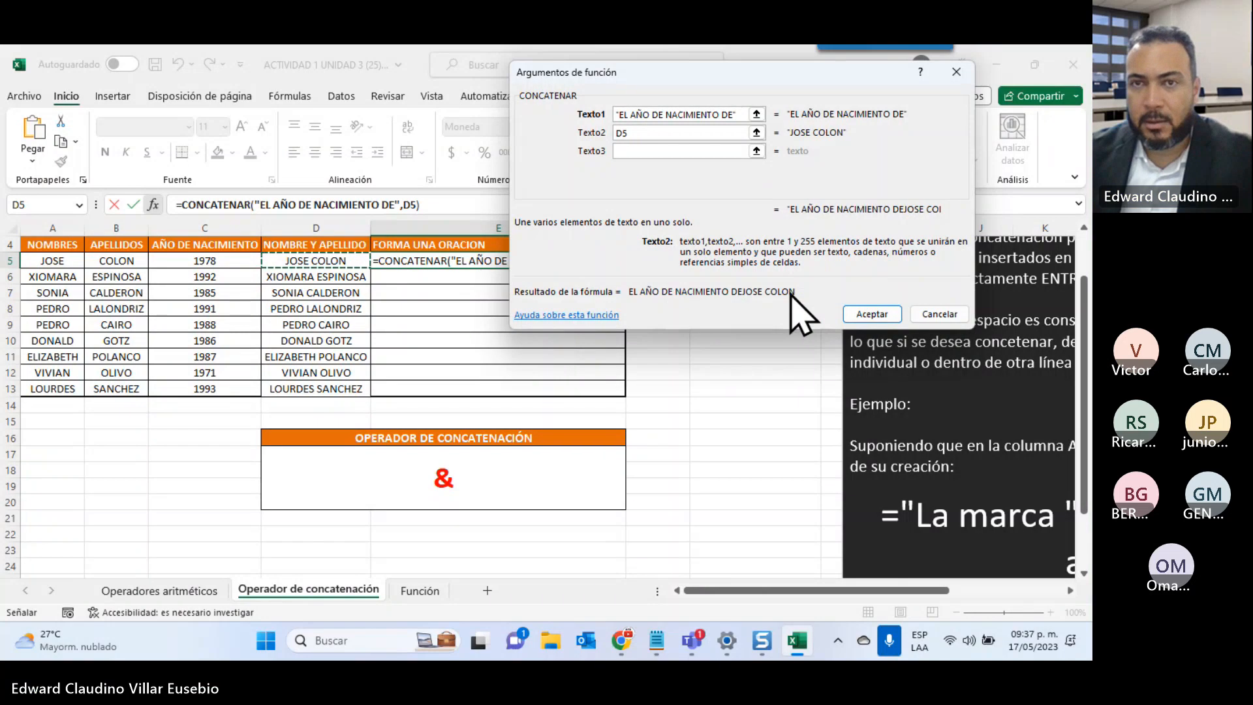
left_click(735, 115)
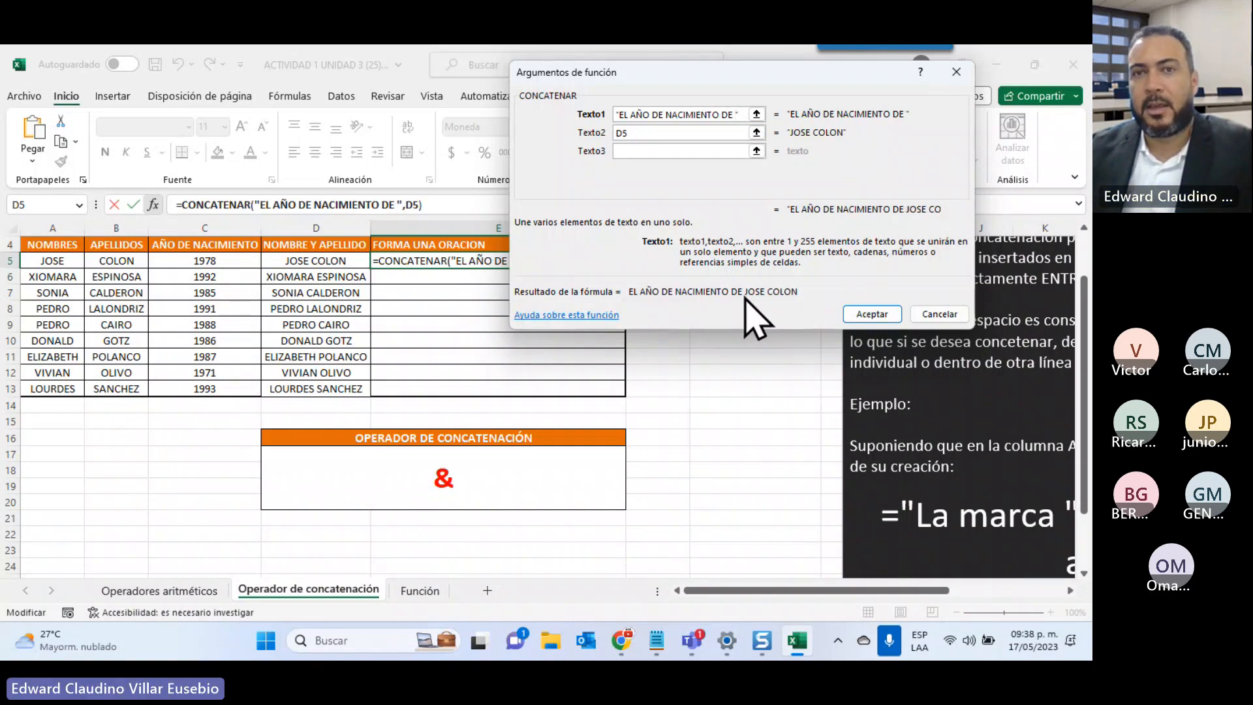
Append " ES " and the birth year from C5 as the third and fourth texts
left_click(675, 150)
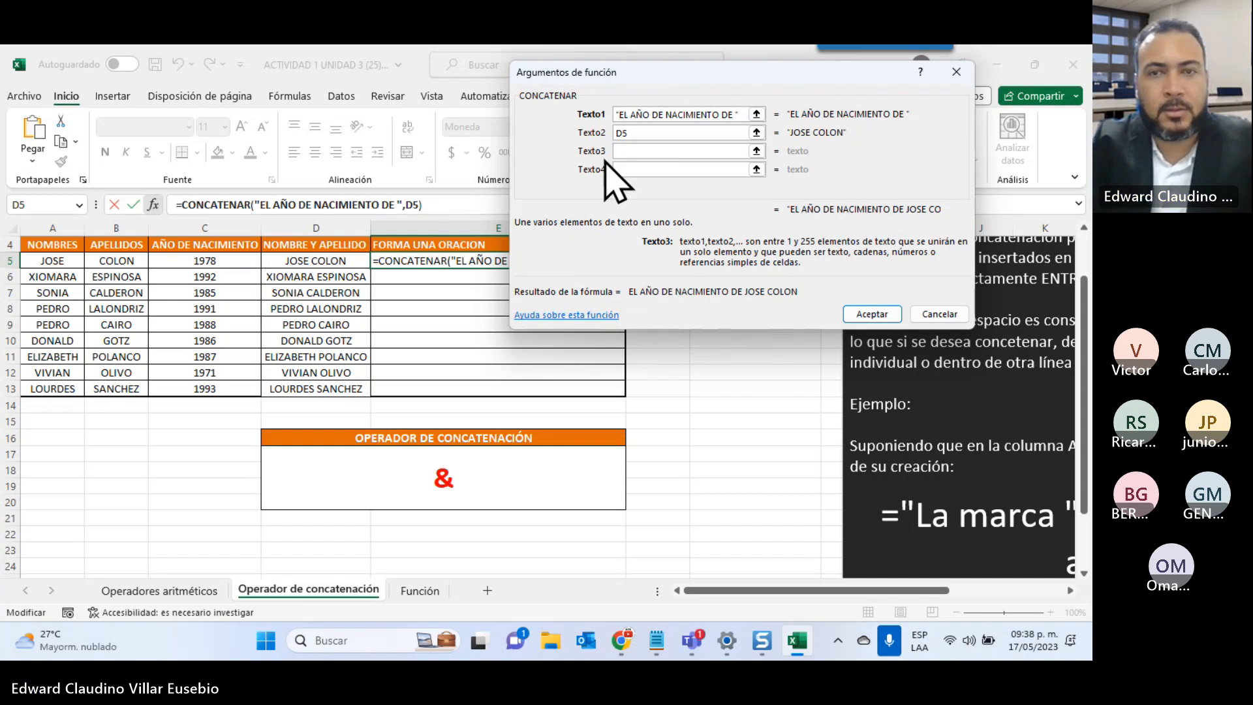
type("\"")
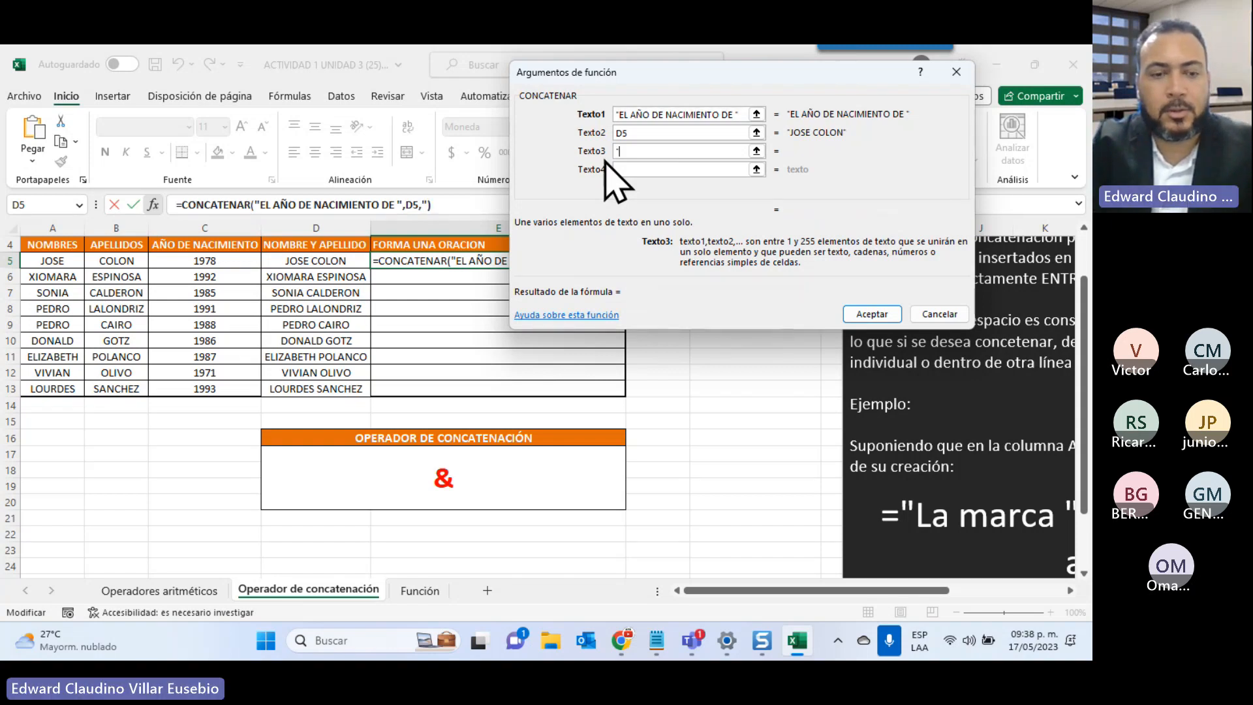
type(" ES ")
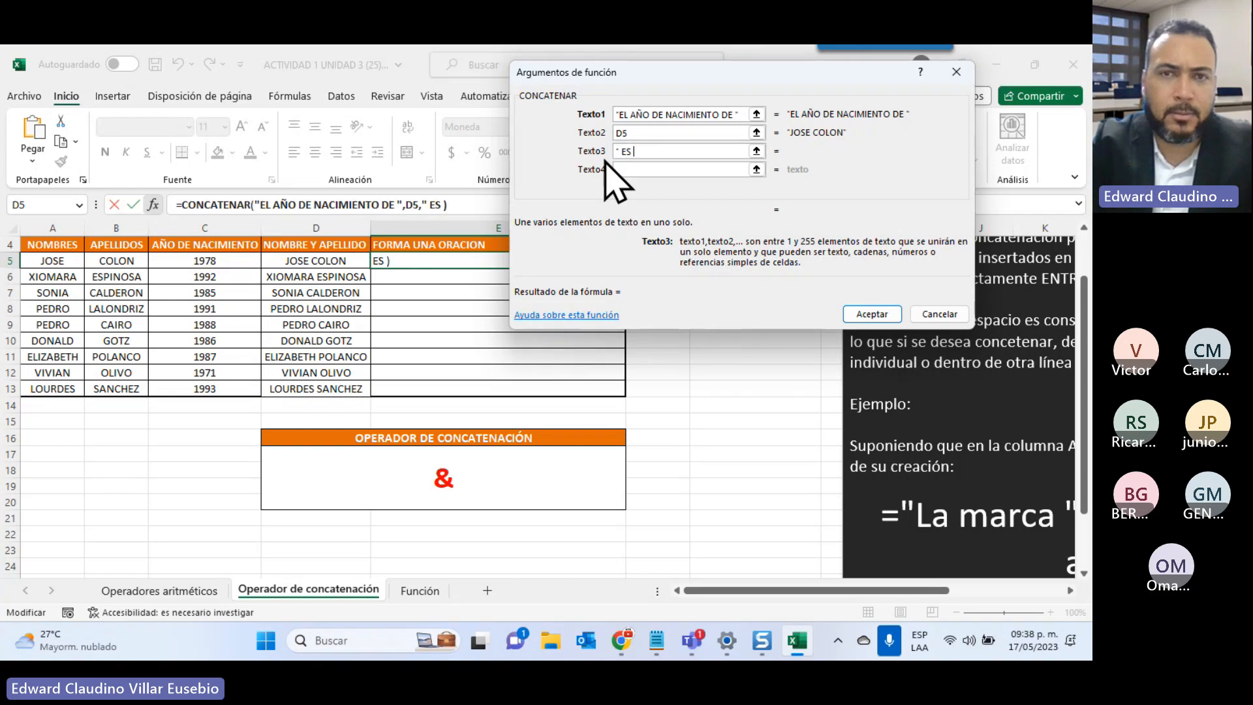
type("\"")
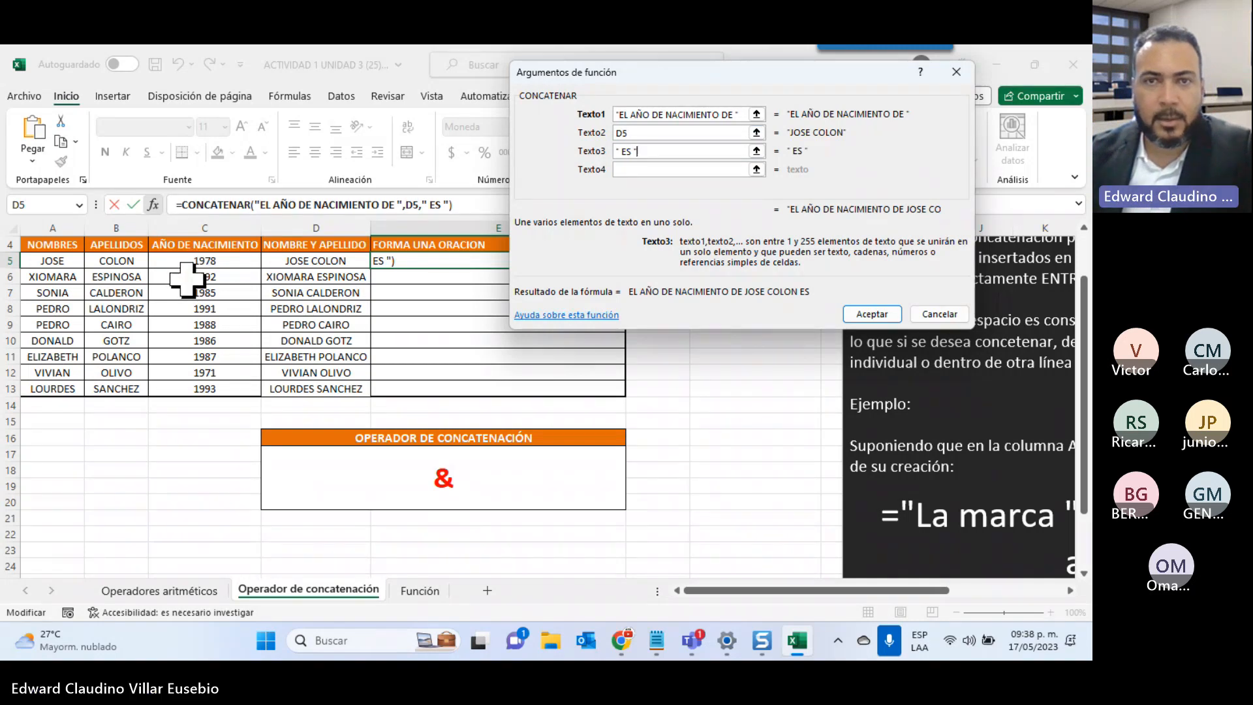
left_click(629, 169)
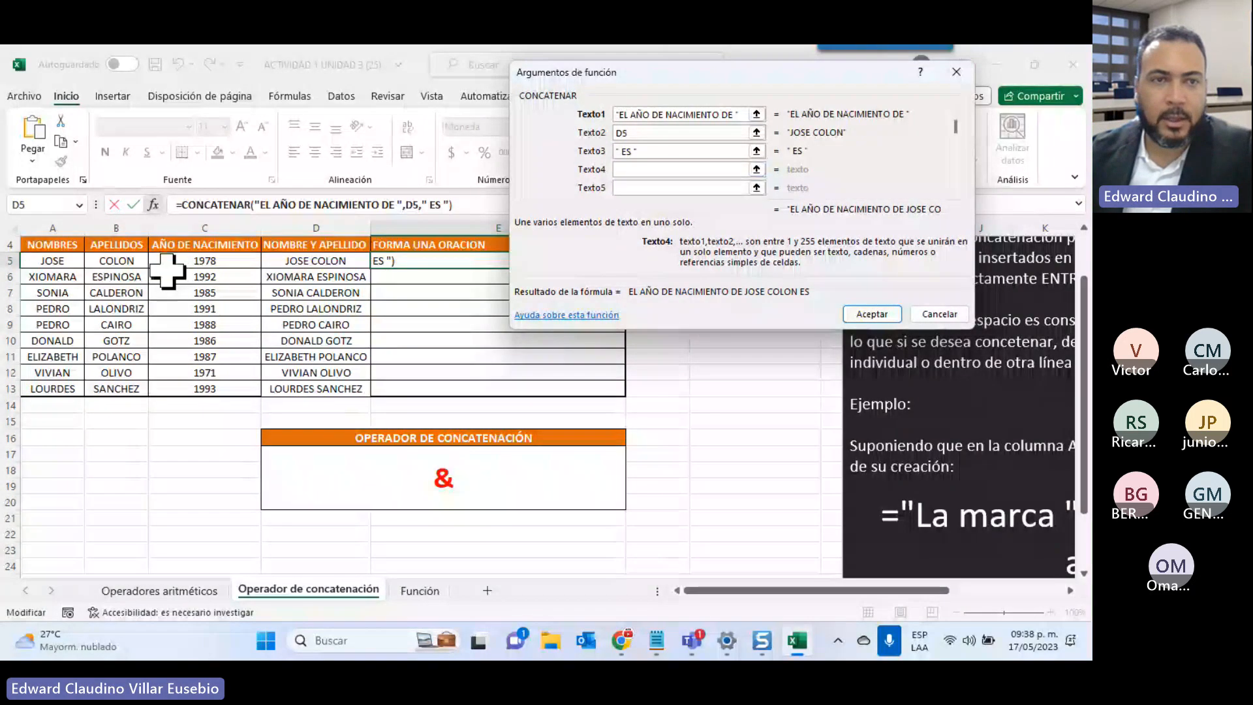
left_click(258, 265)
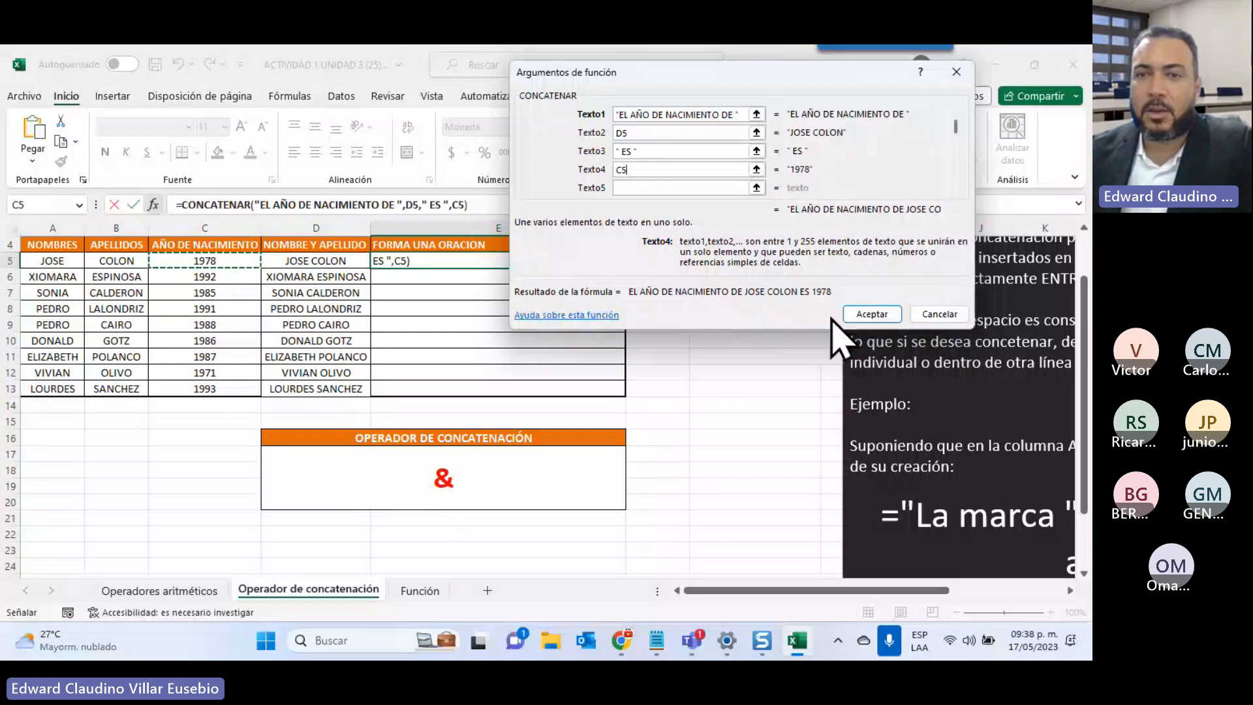
Confirm the sentence formula, widen column E and fill it down to E13
left_click(863, 315)
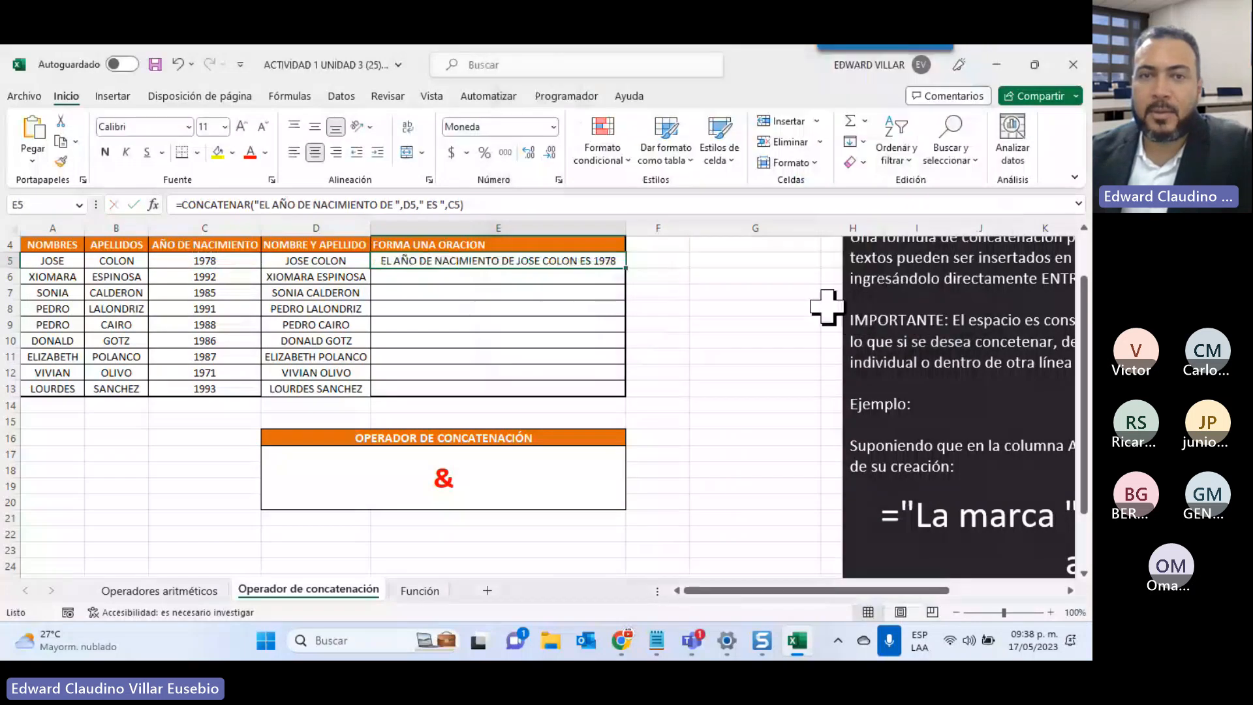
left_click_drag(625, 228, 747, 230)
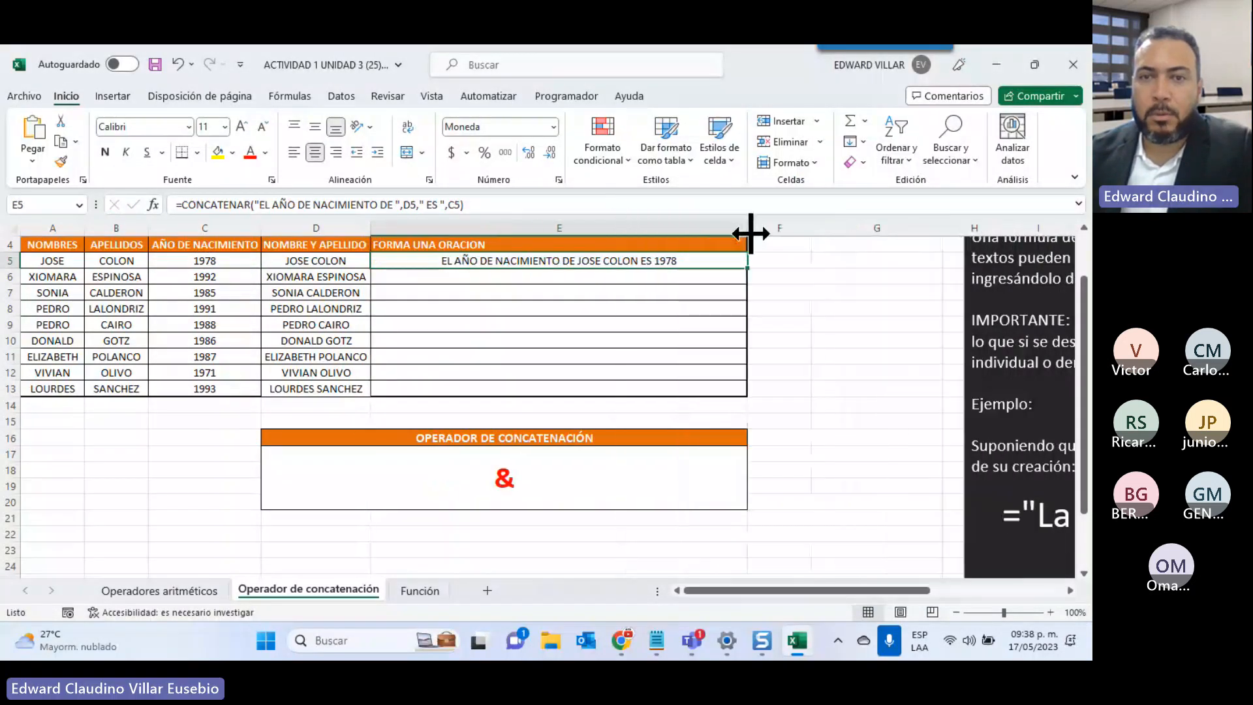
double_click(748, 271)
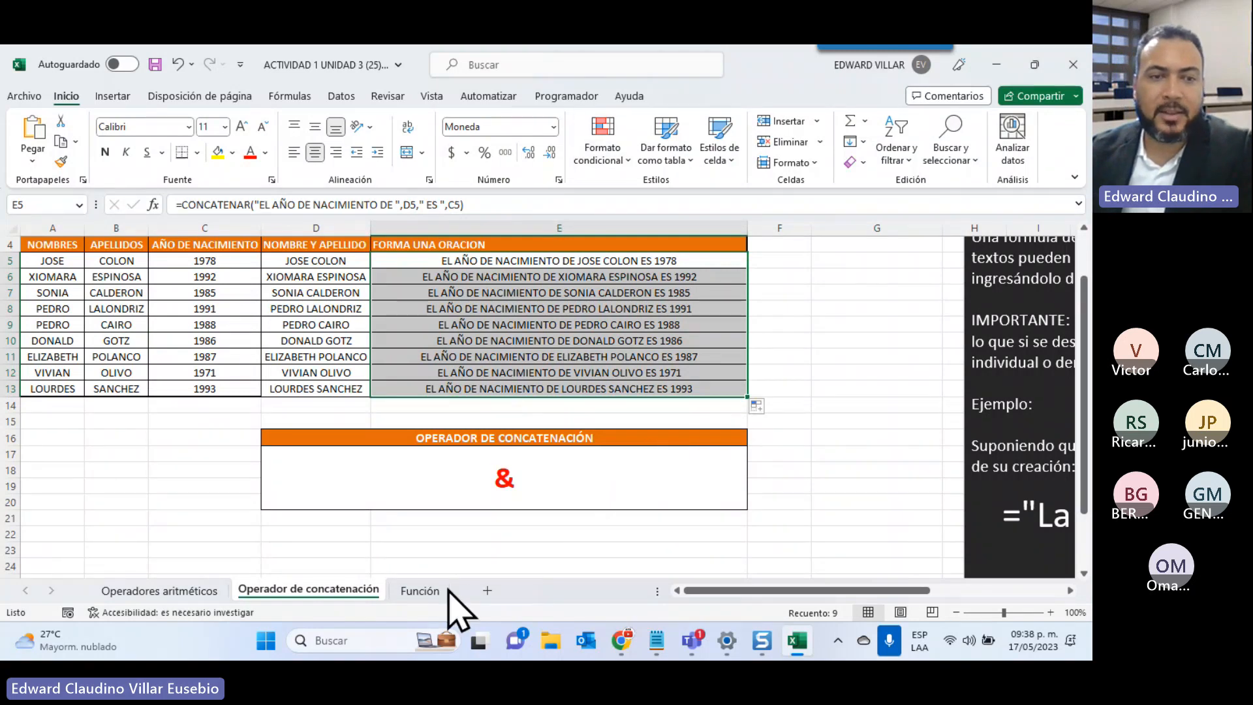
Switch to the Operadores aritméticos sheet and review the teachers' payroll table
left_click(421, 591)
left_click(182, 591)
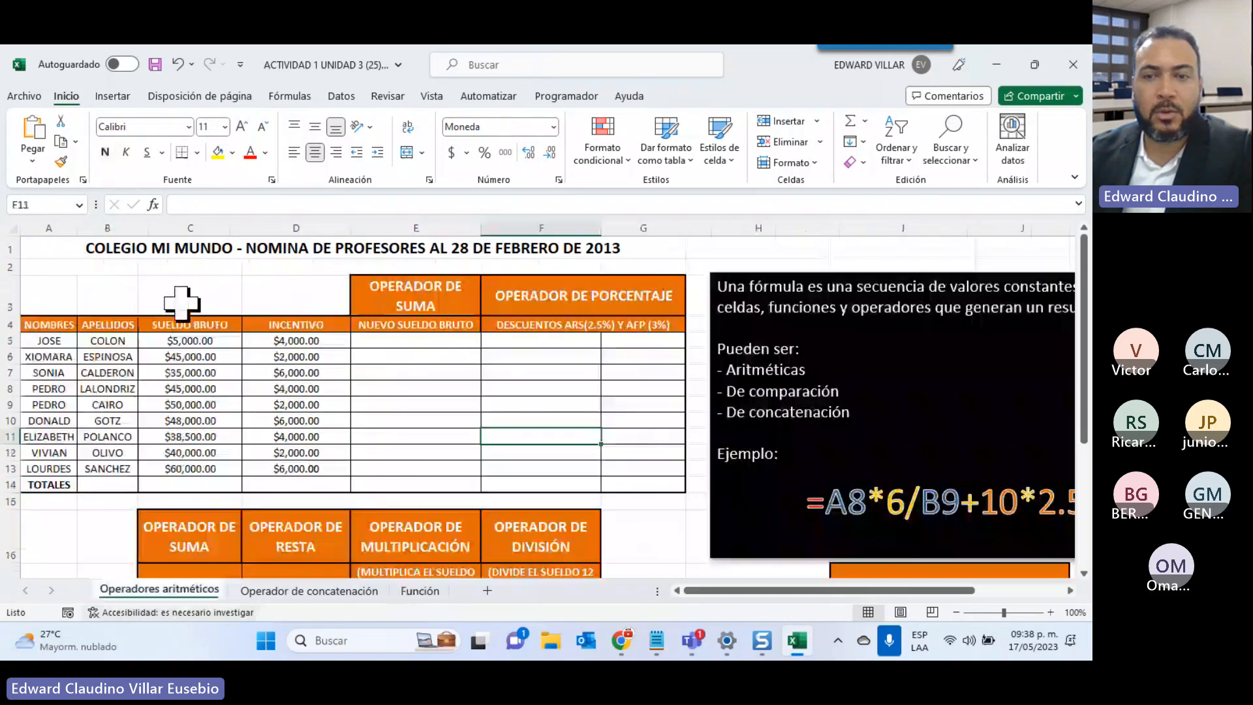
scroll(307, 476, "down", 3)
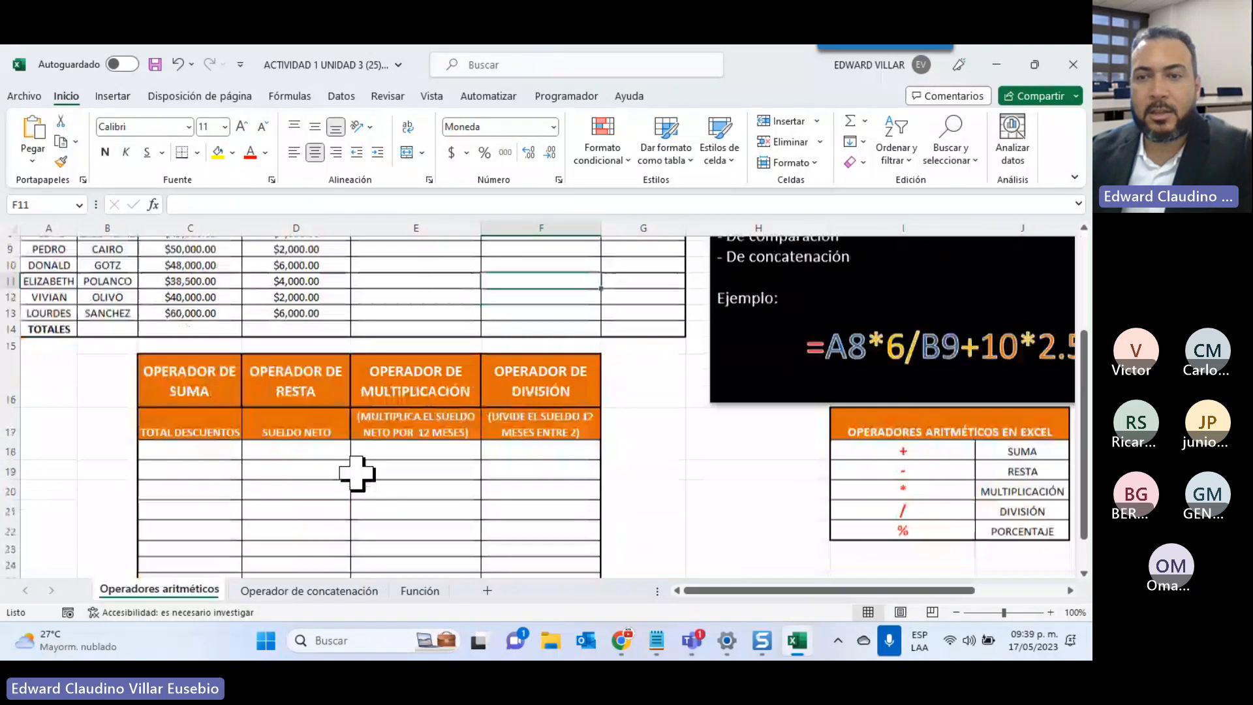
scroll(413, 472, "up", 3)
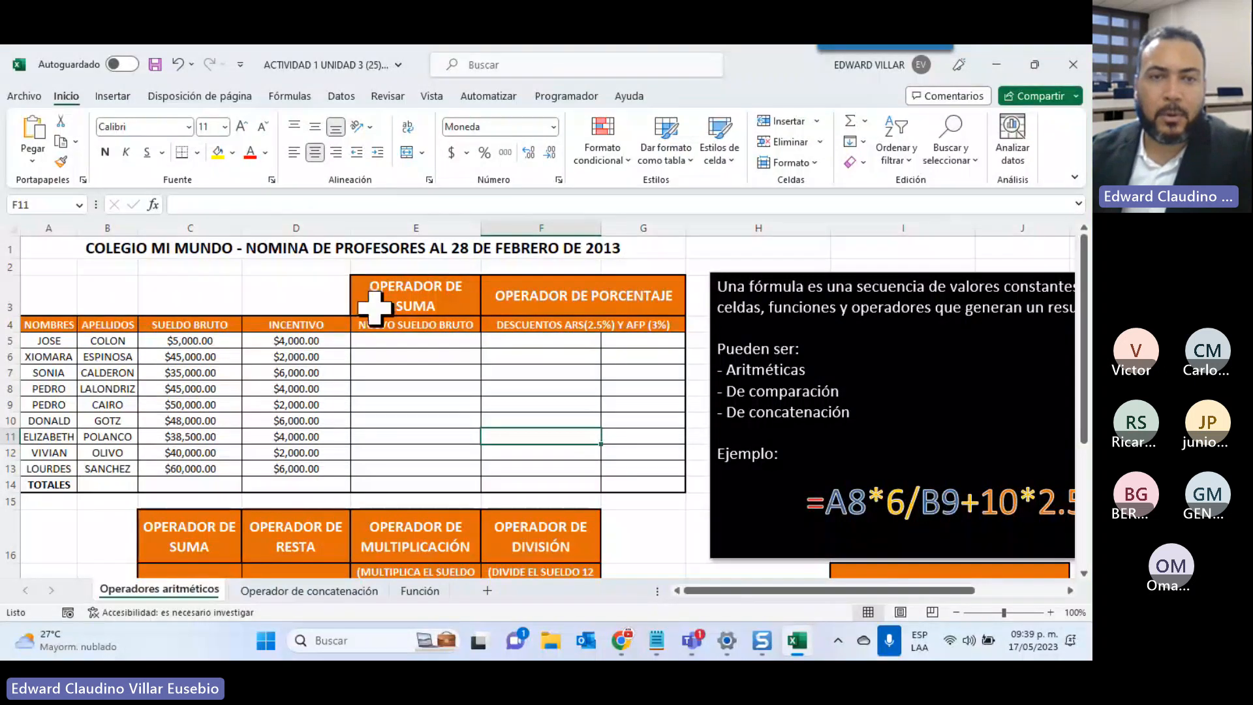
Enter =C5+D5 in E5 and copy it down to E13 for each NUEVO SUELDO BRUTO
left_click(391, 340)
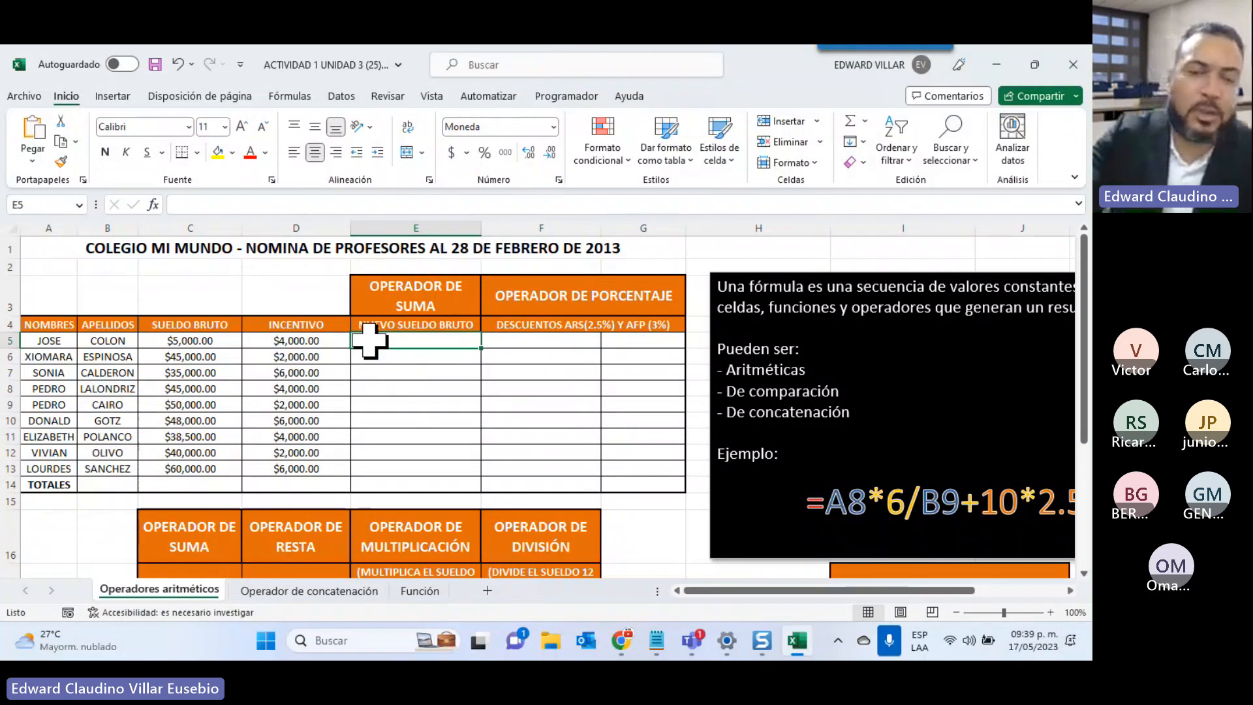
type("=")
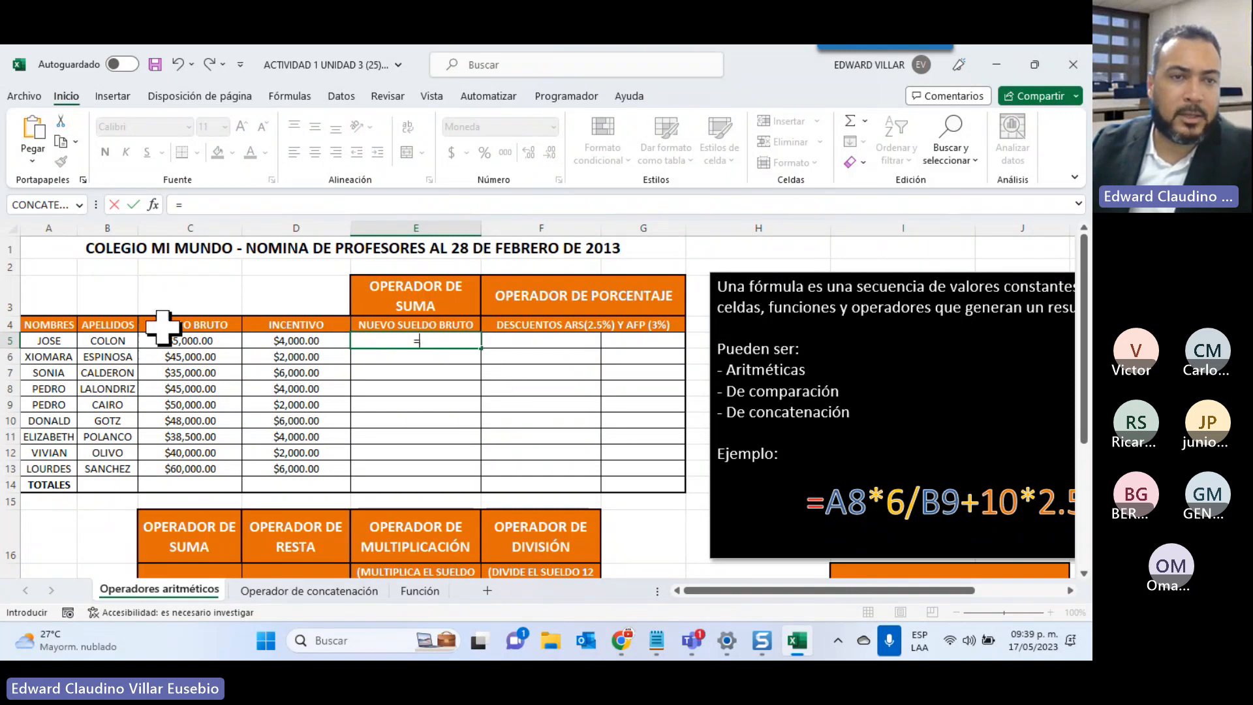
left_click(161, 340)
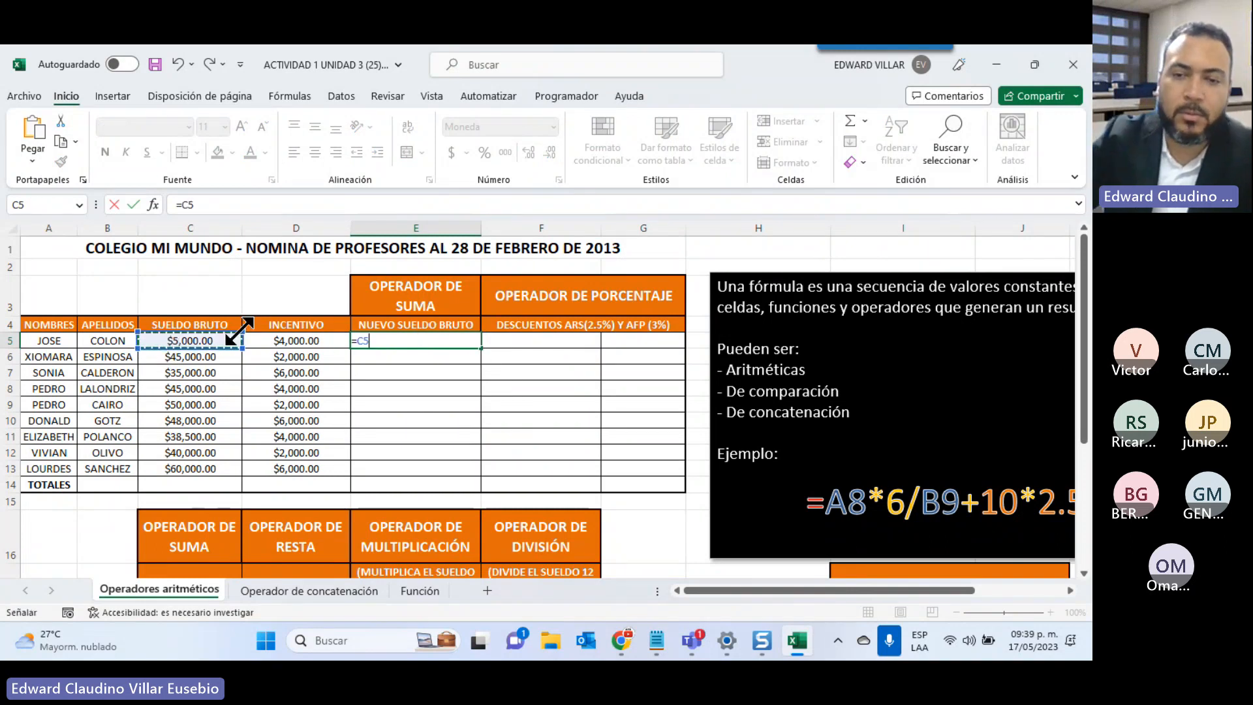
type("+")
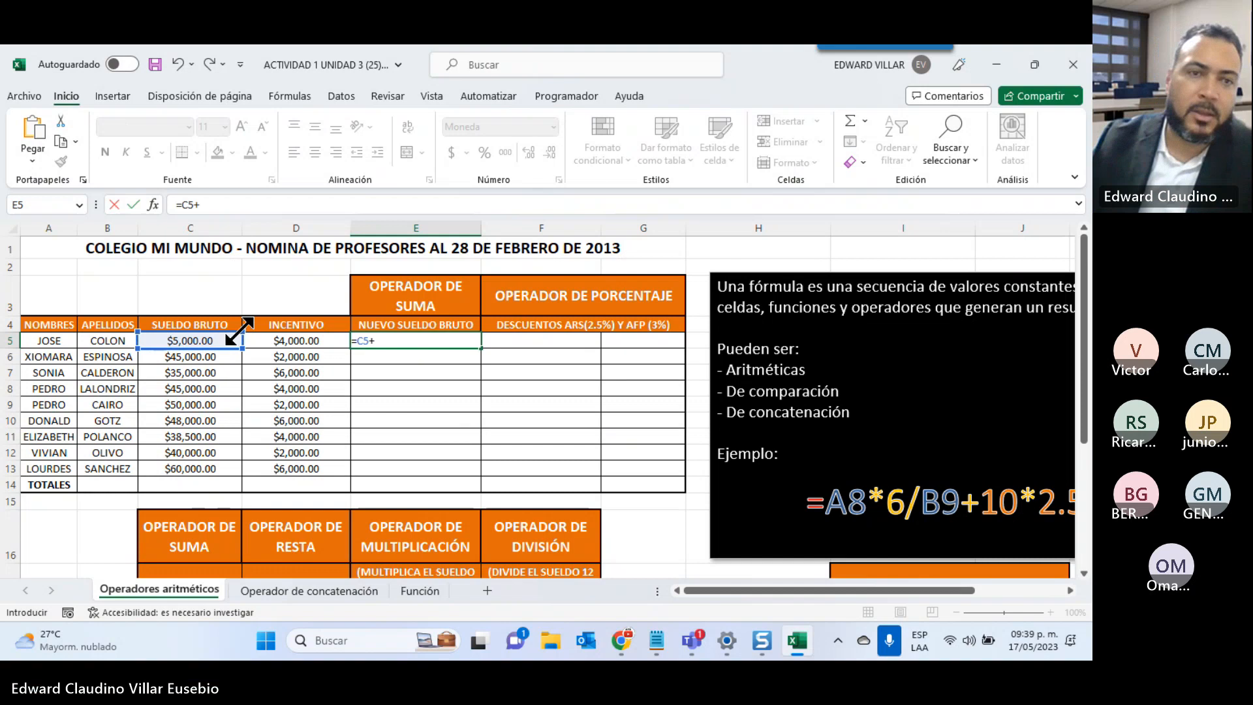
left_click(278, 343)
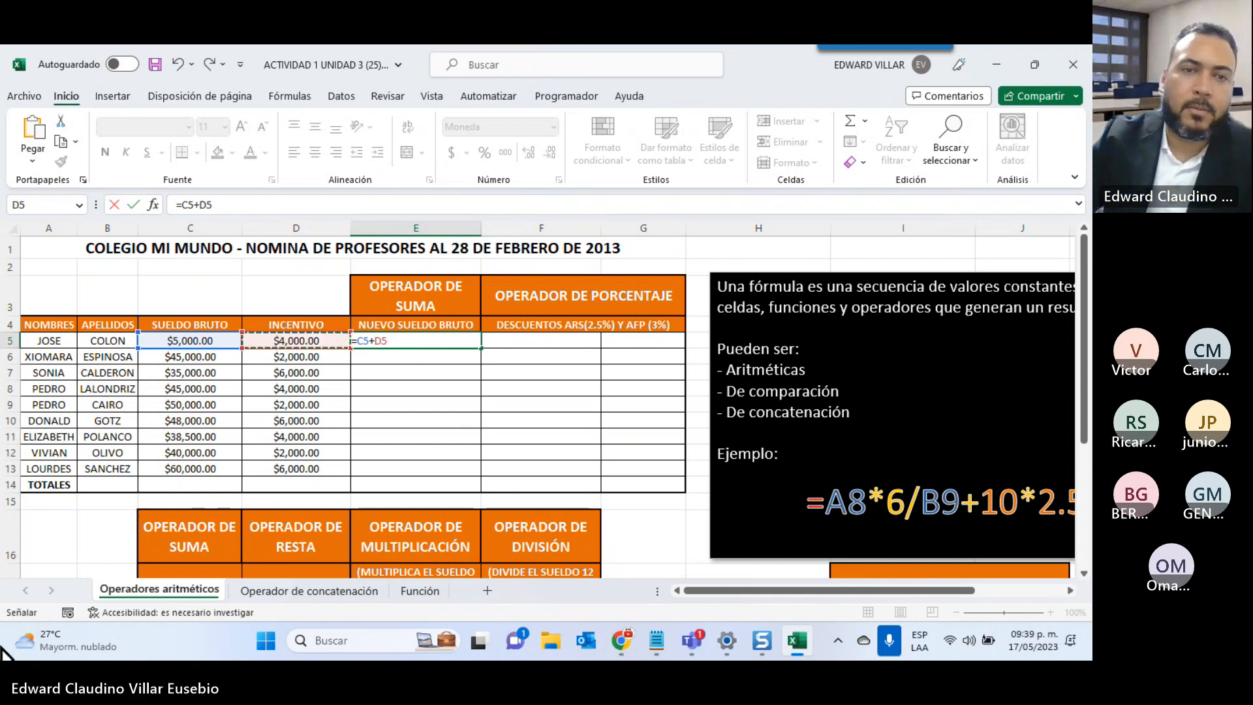
key("ctrl+Return")
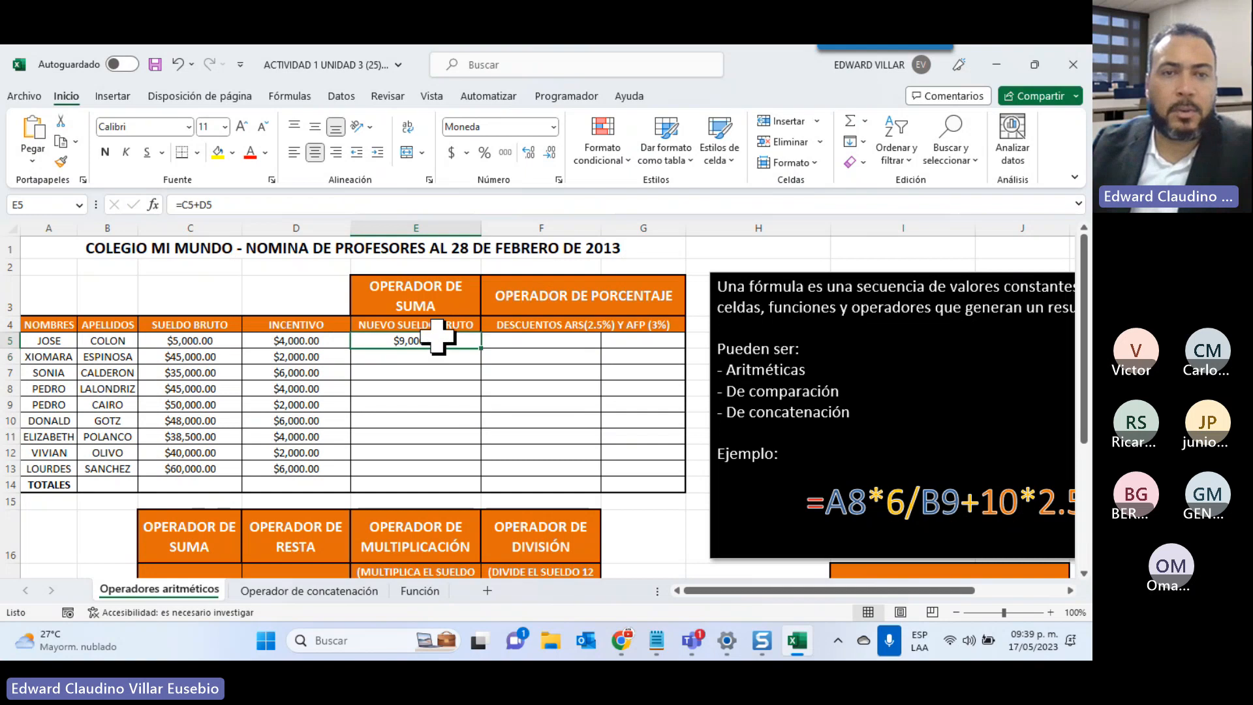
left_click_drag(482, 349, 475, 471)
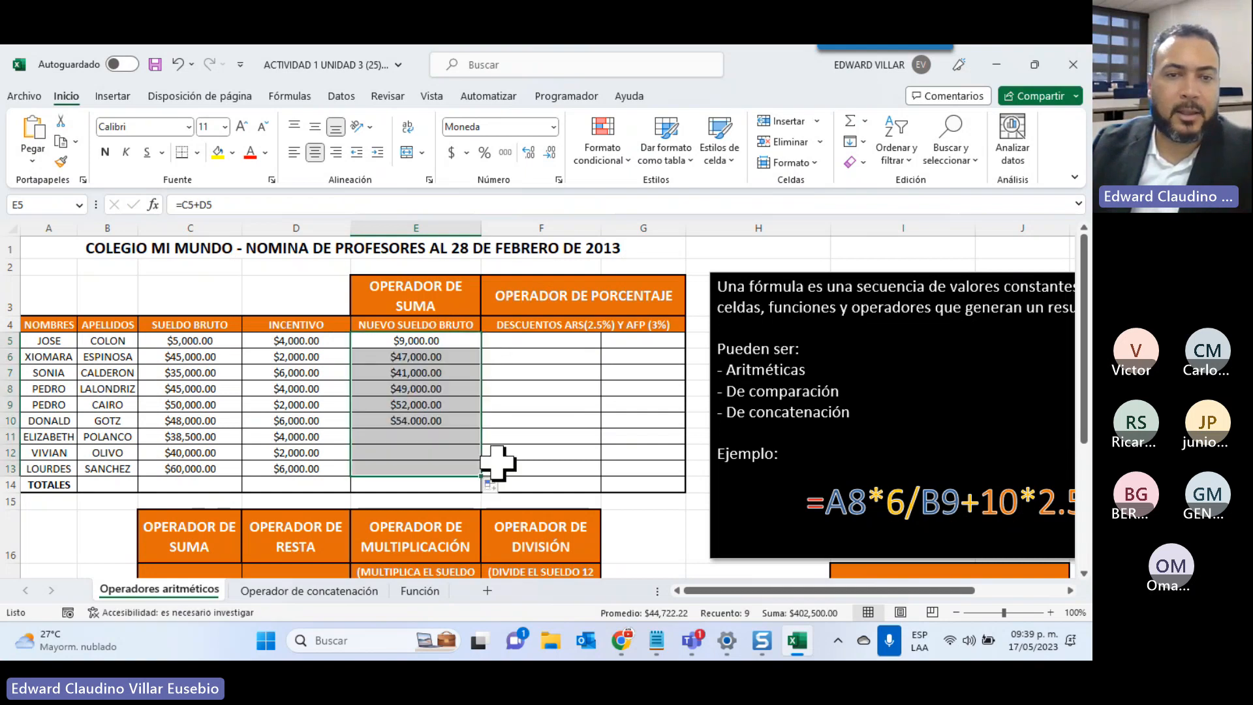
left_click(525, 342)
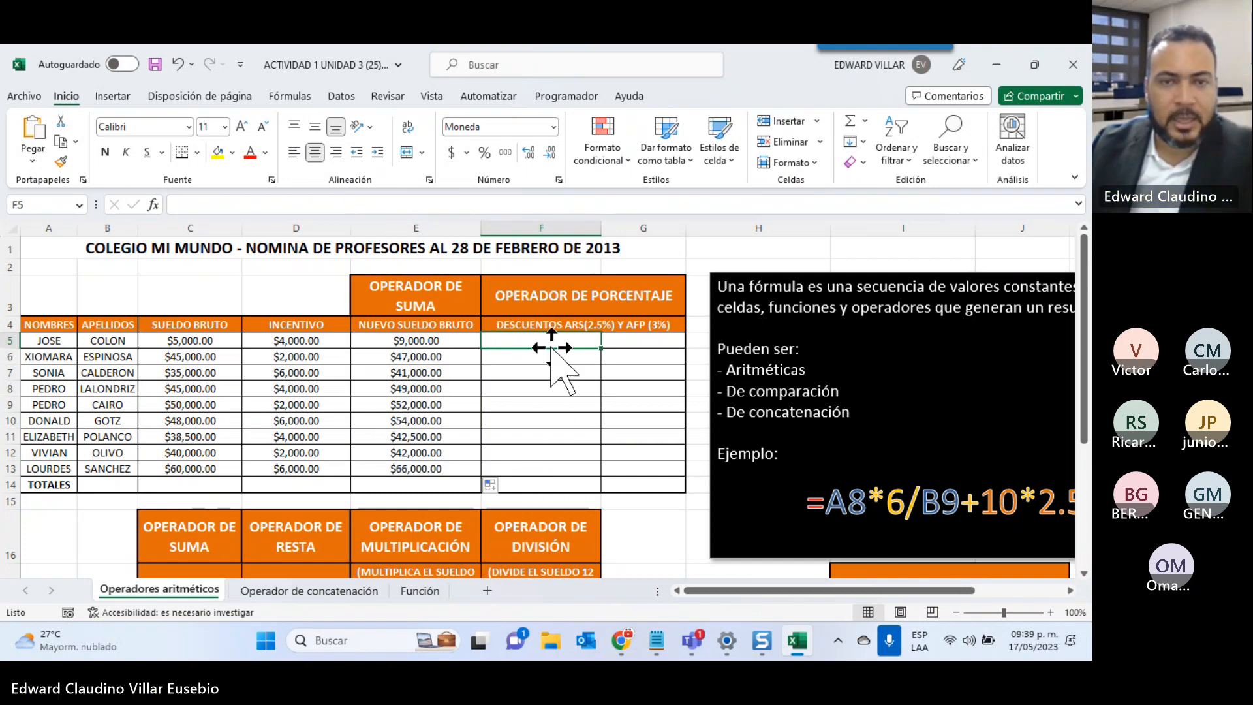
scroll(542, 336, "down", 4)
scroll(457, 366, "up", 4)
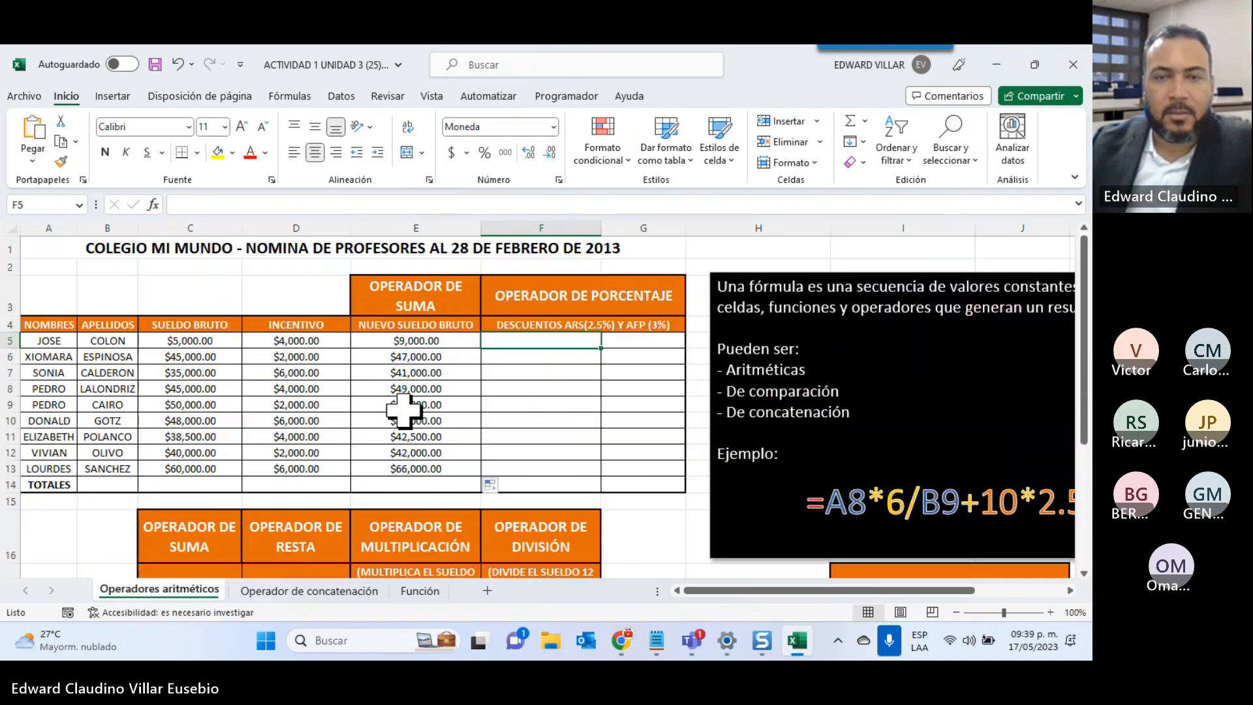
Minimize Excel and show the week 2 section, Manejo Rápido de Información, on the course page
left_click(998, 65)
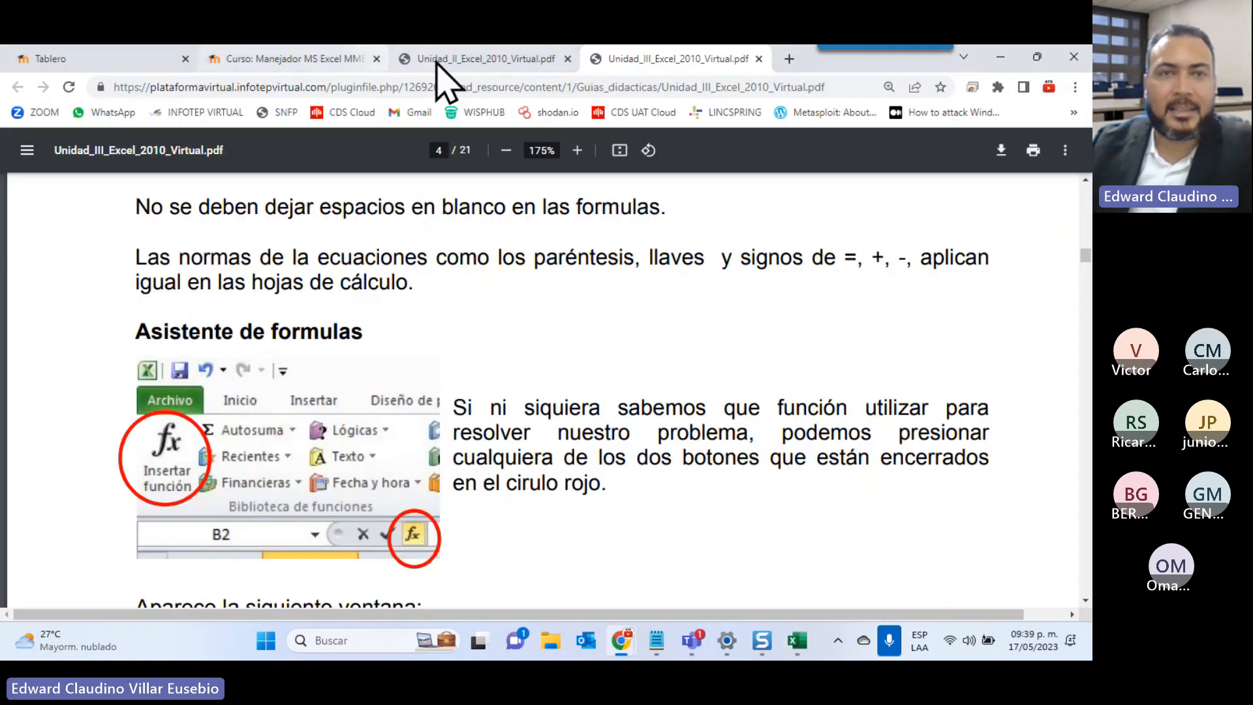
left_click(450, 61)
left_click(317, 60)
scroll(448, 288, "down", 2)
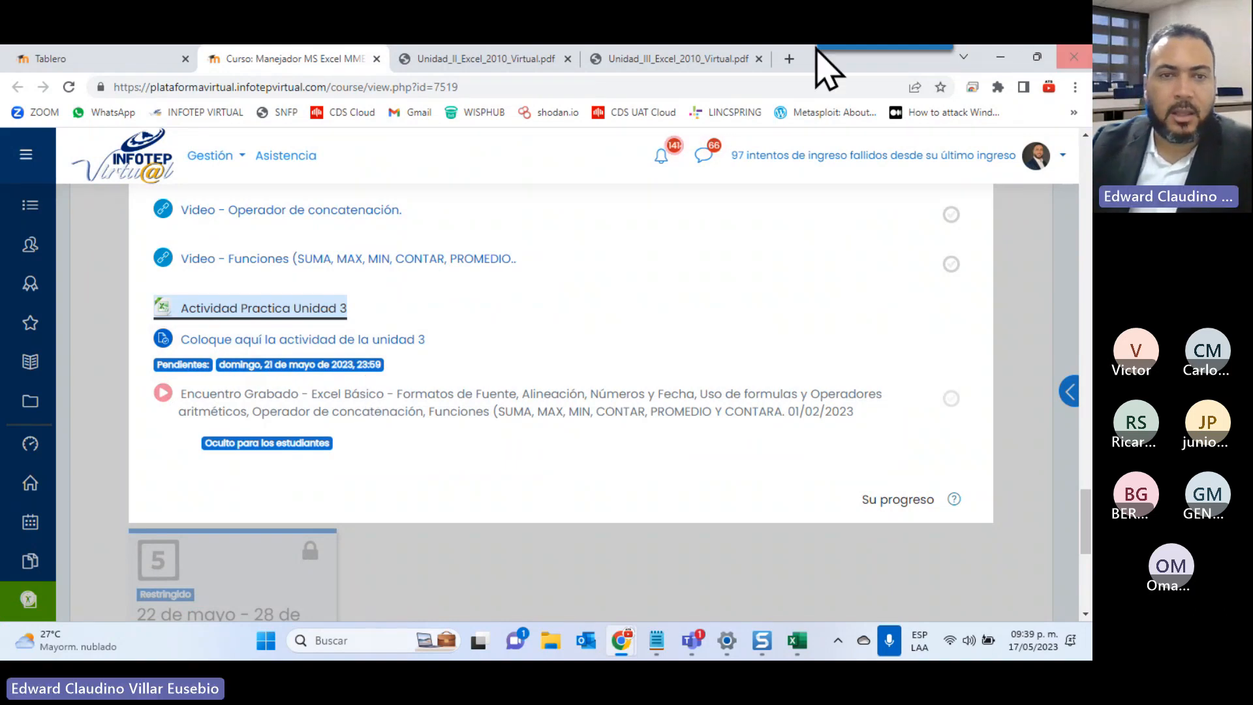
scroll(301, 489, "up", 4)
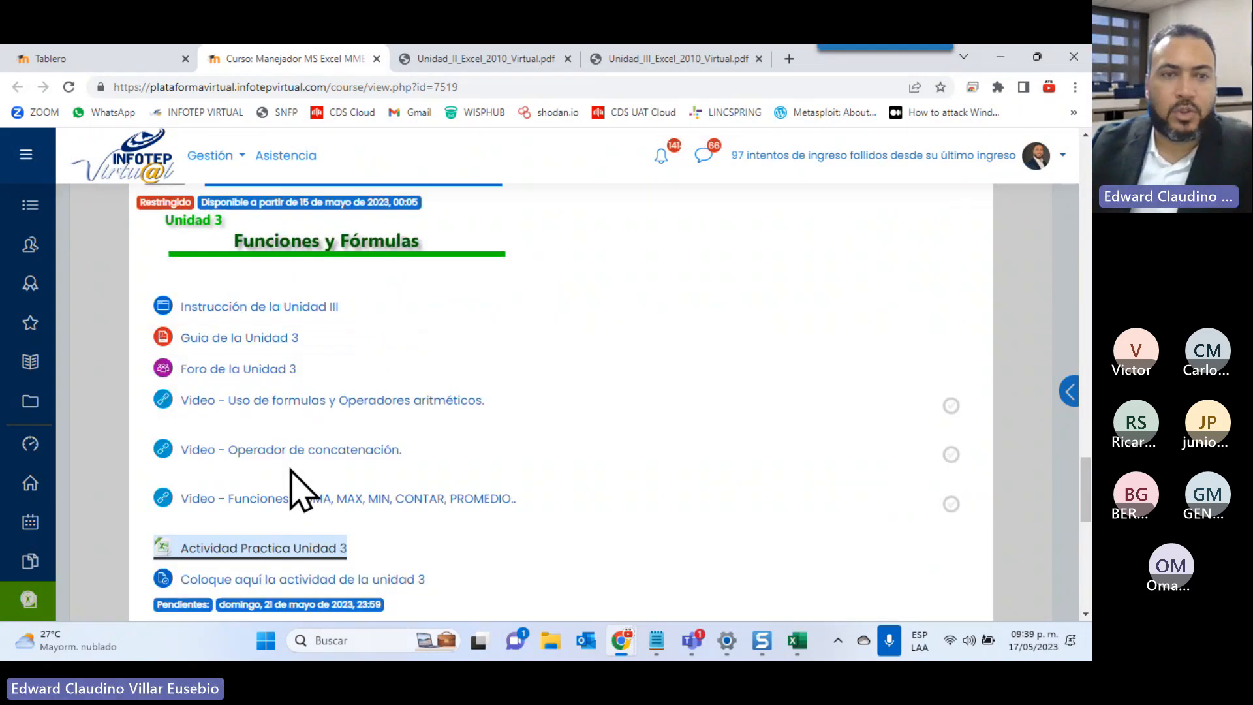
scroll(302, 489, "up", 4)
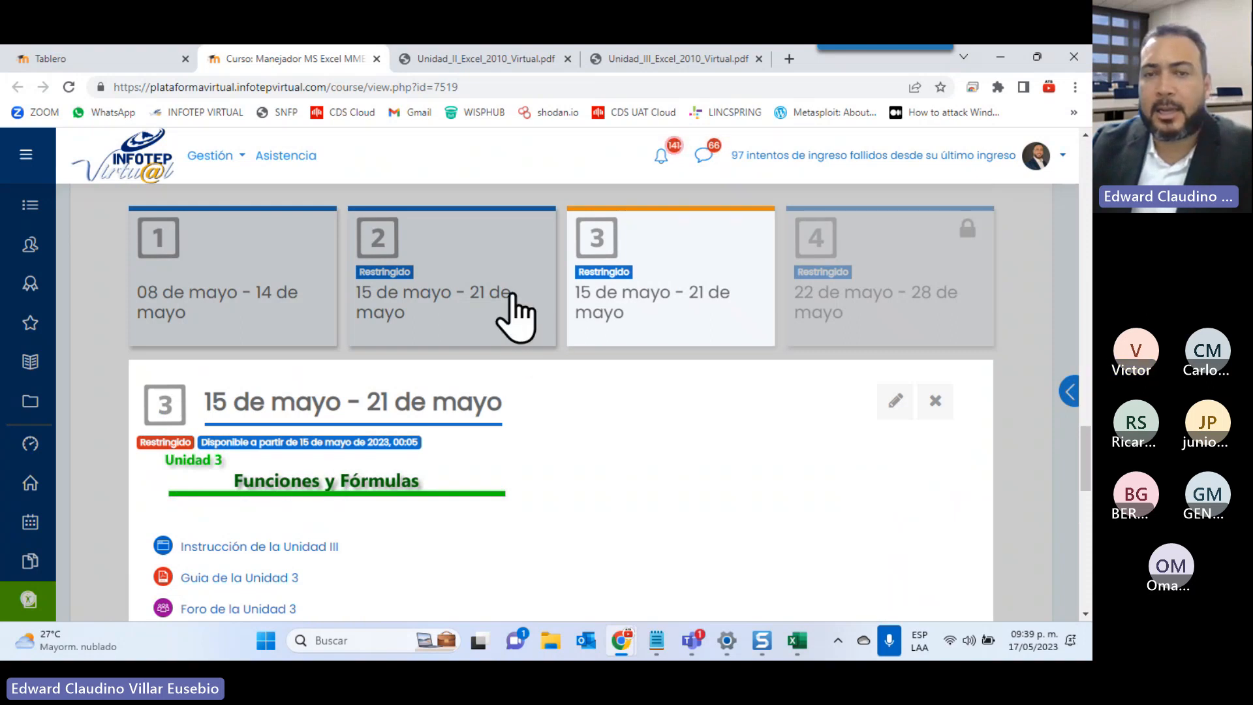
left_click(515, 315)
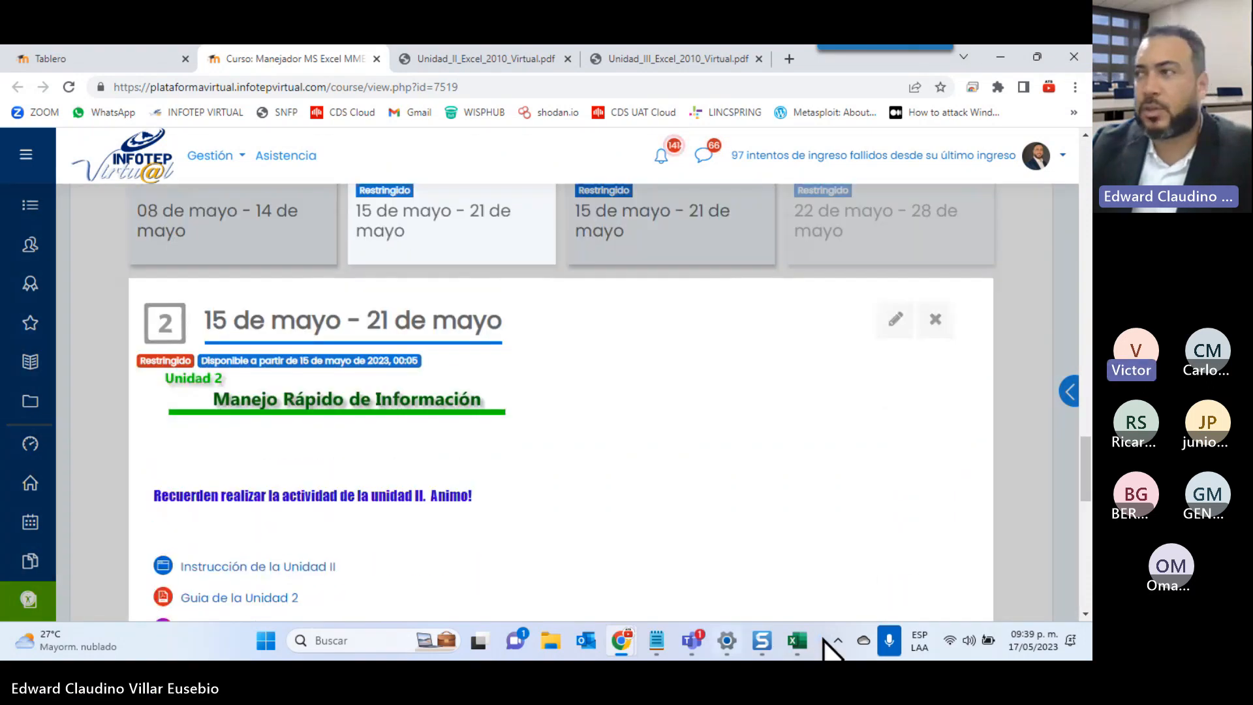
left_click(803, 647)
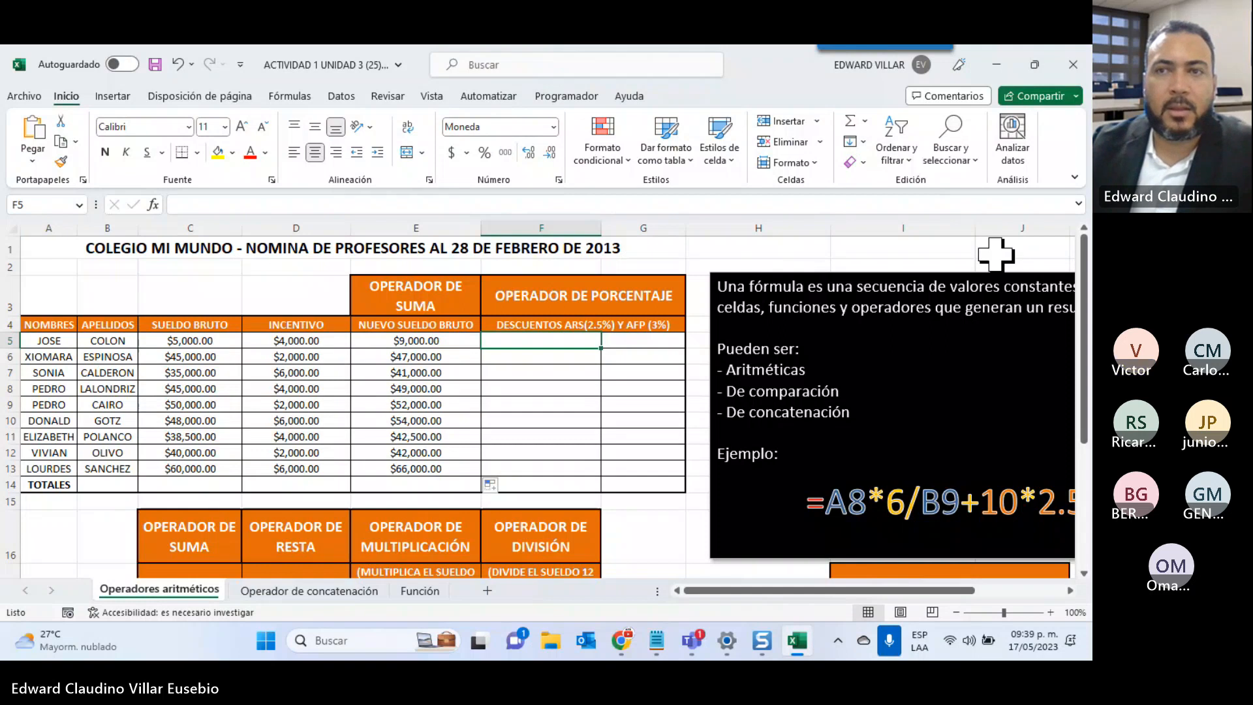
left_click(999, 74)
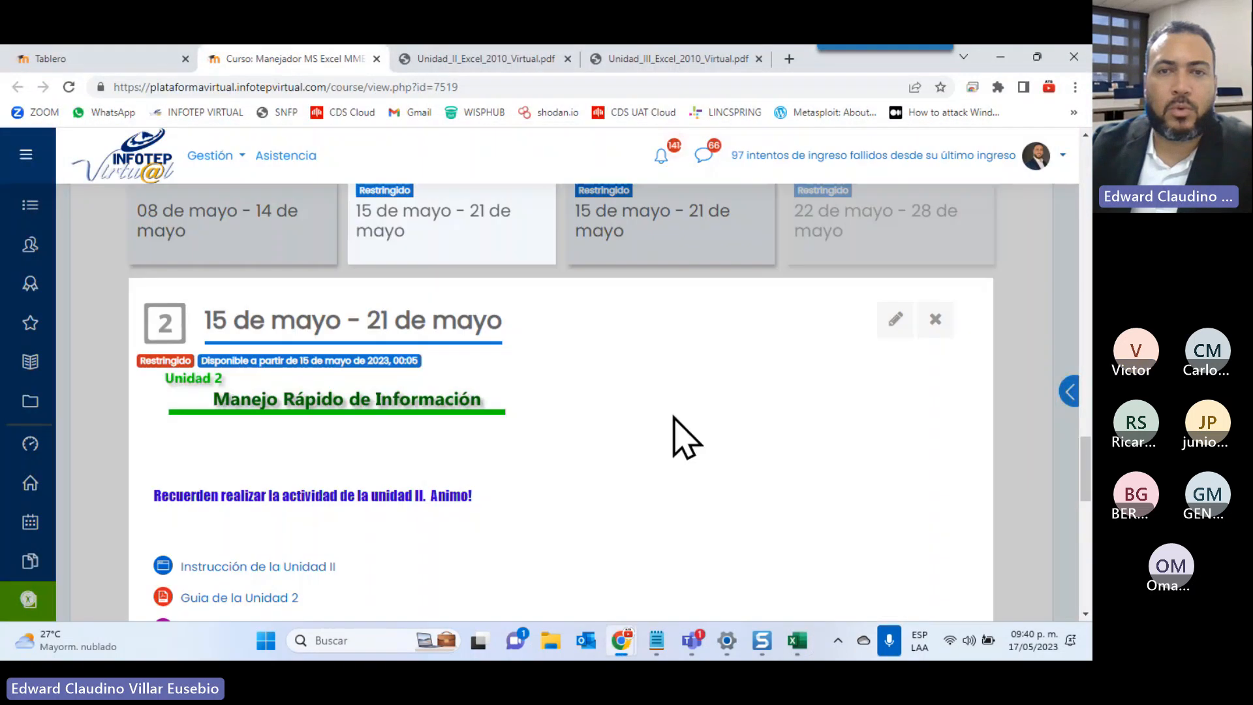
scroll(674, 418, "up", 7)
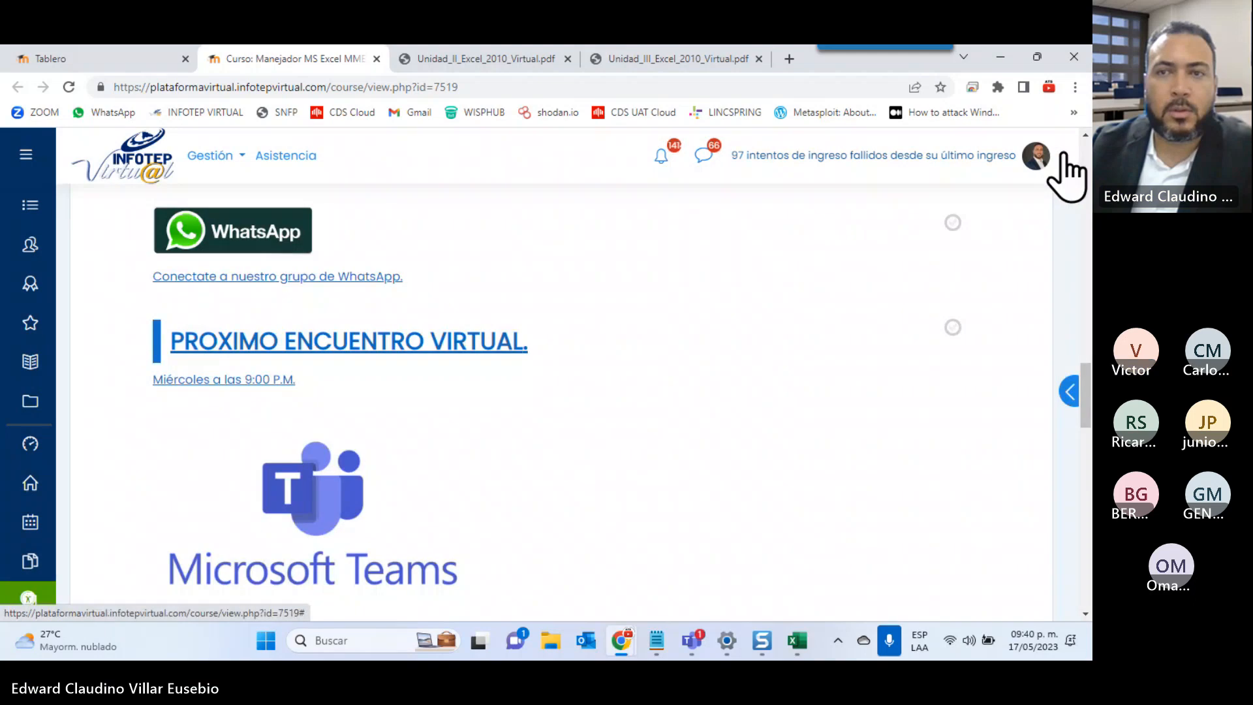
Switch the course view role to Estudiante
left_click(1062, 156)
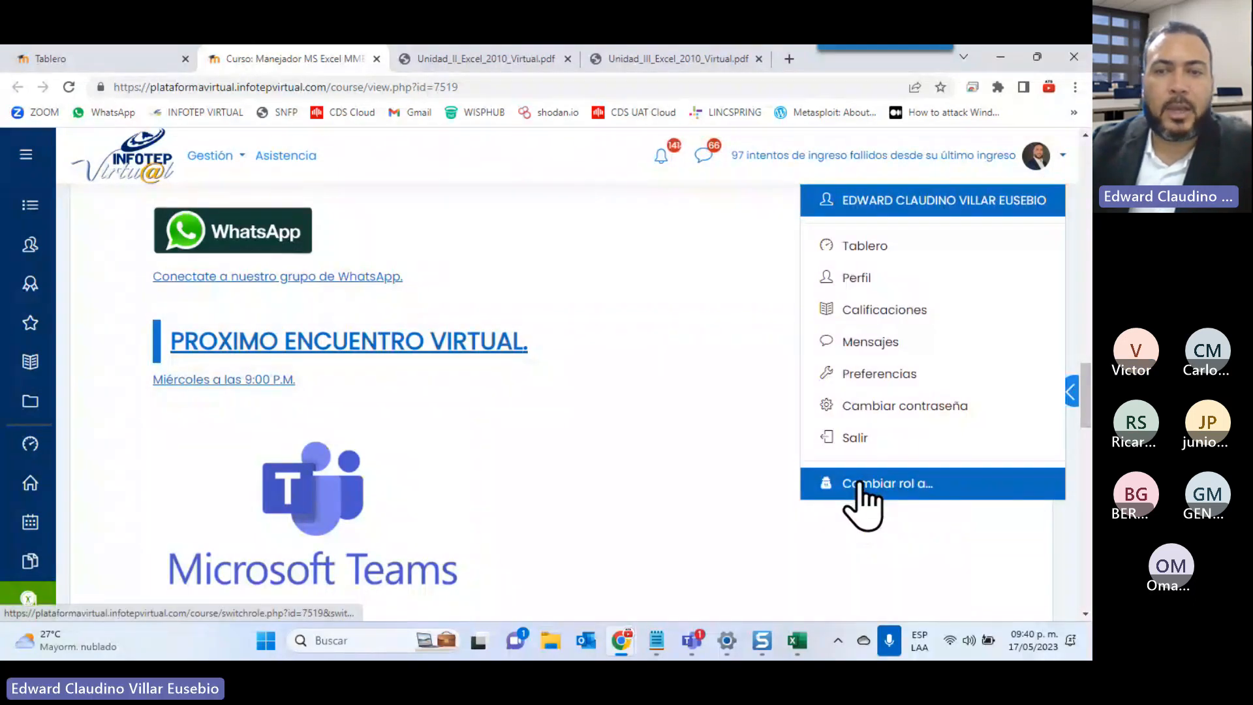
left_click(842, 488)
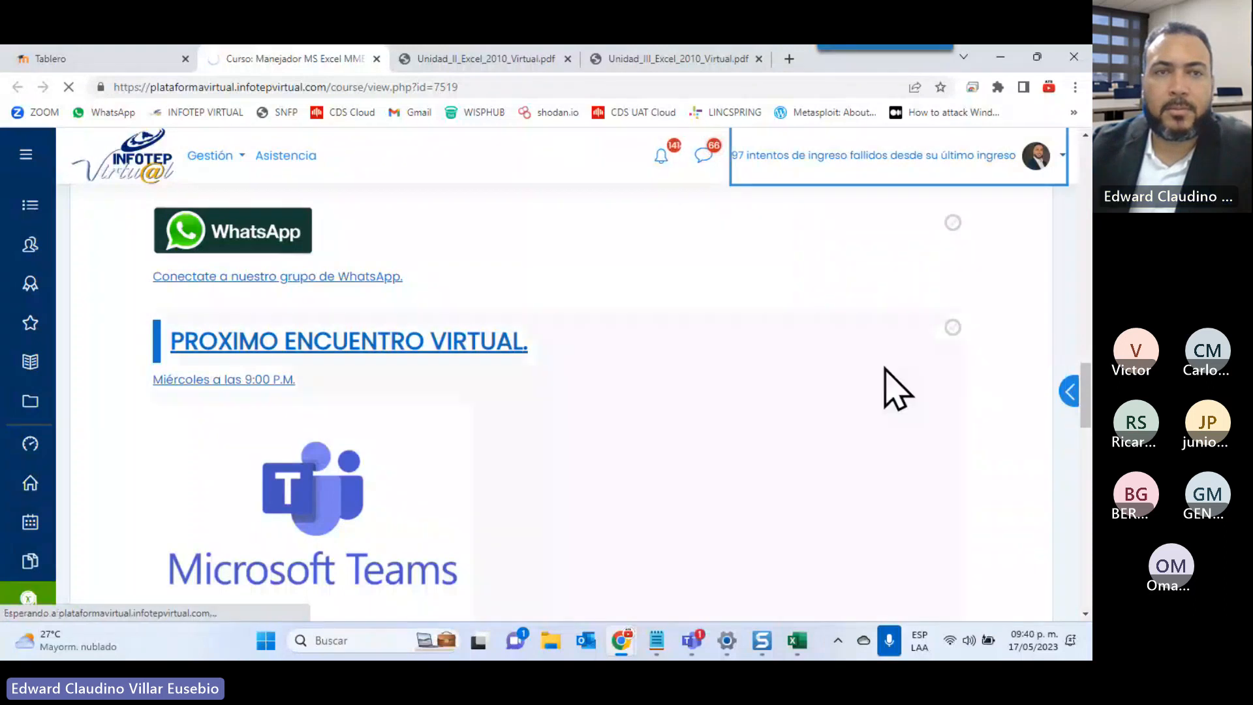
left_click(157, 520)
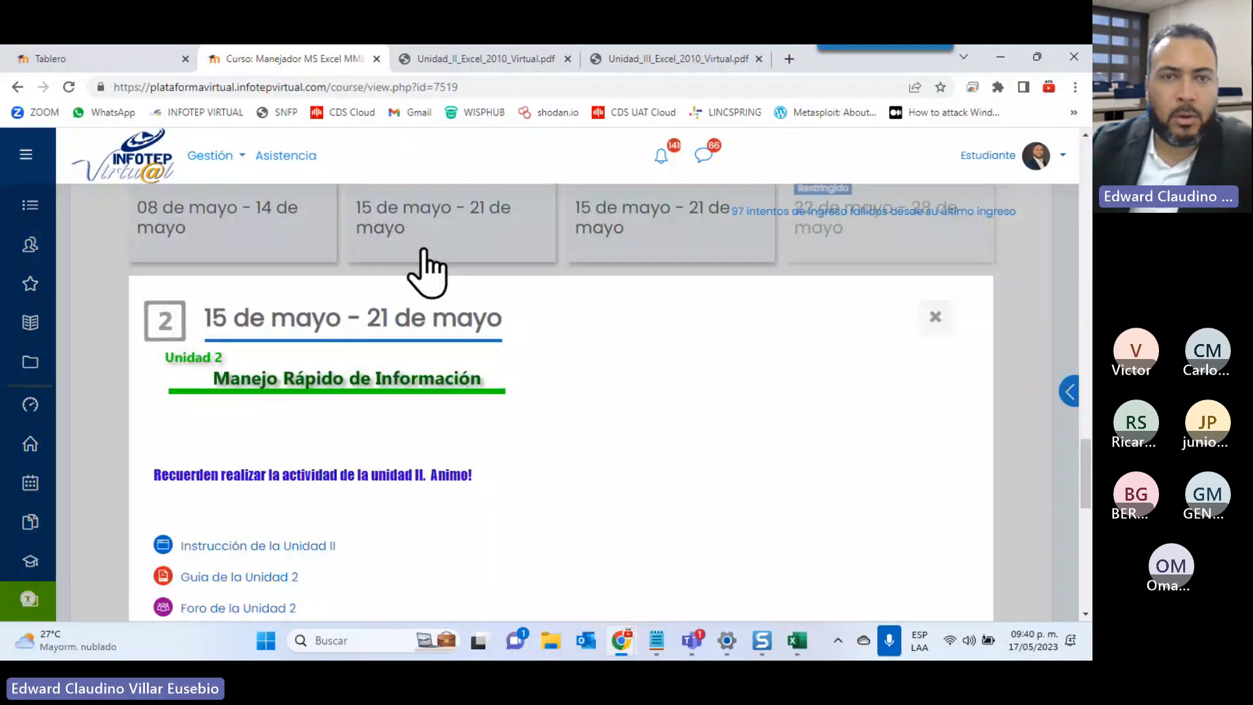
Open 'Coloque aquí la actividad de la unidad 2' and check its Sin intento submission status
scroll(287, 392, "down", 5)
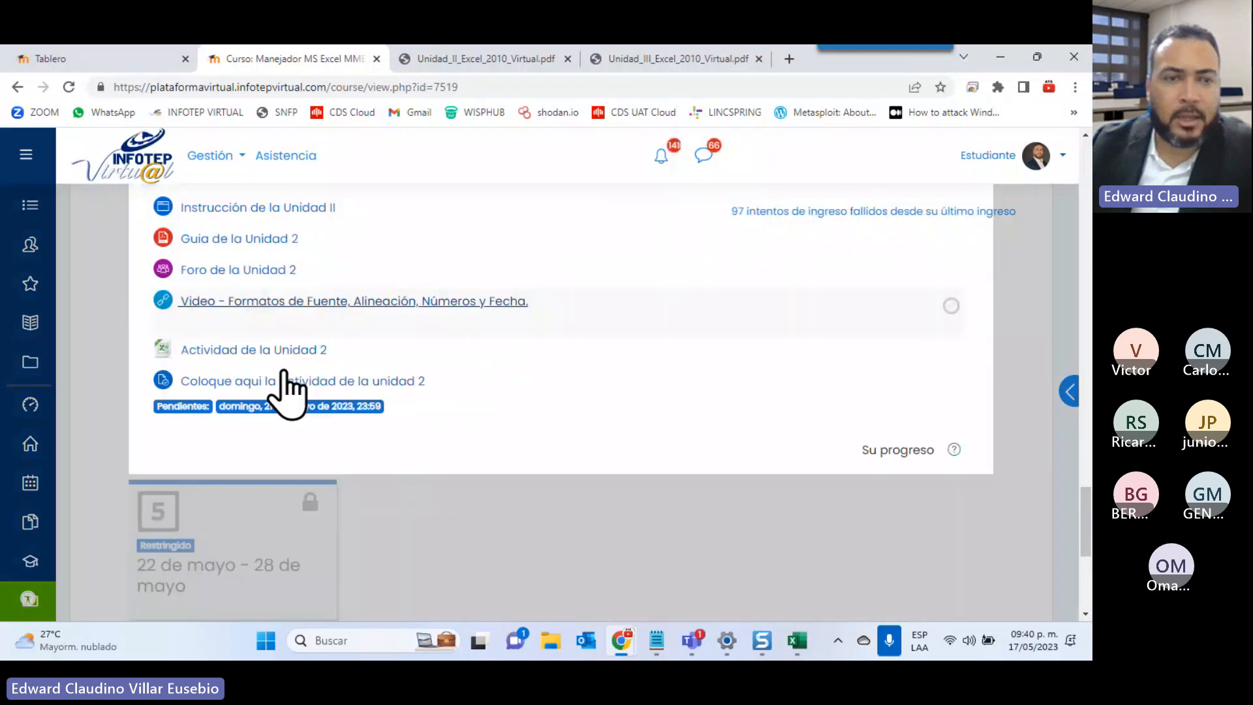
scroll(287, 392, "down", 1)
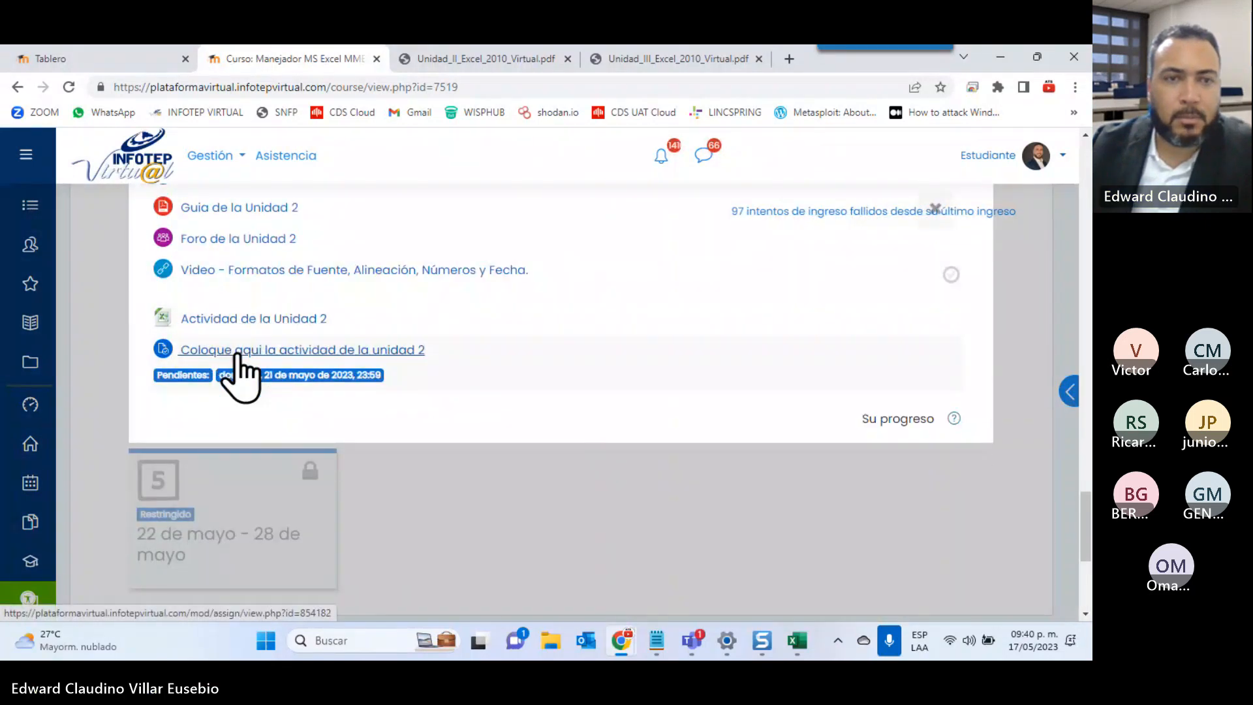
left_click(238, 351)
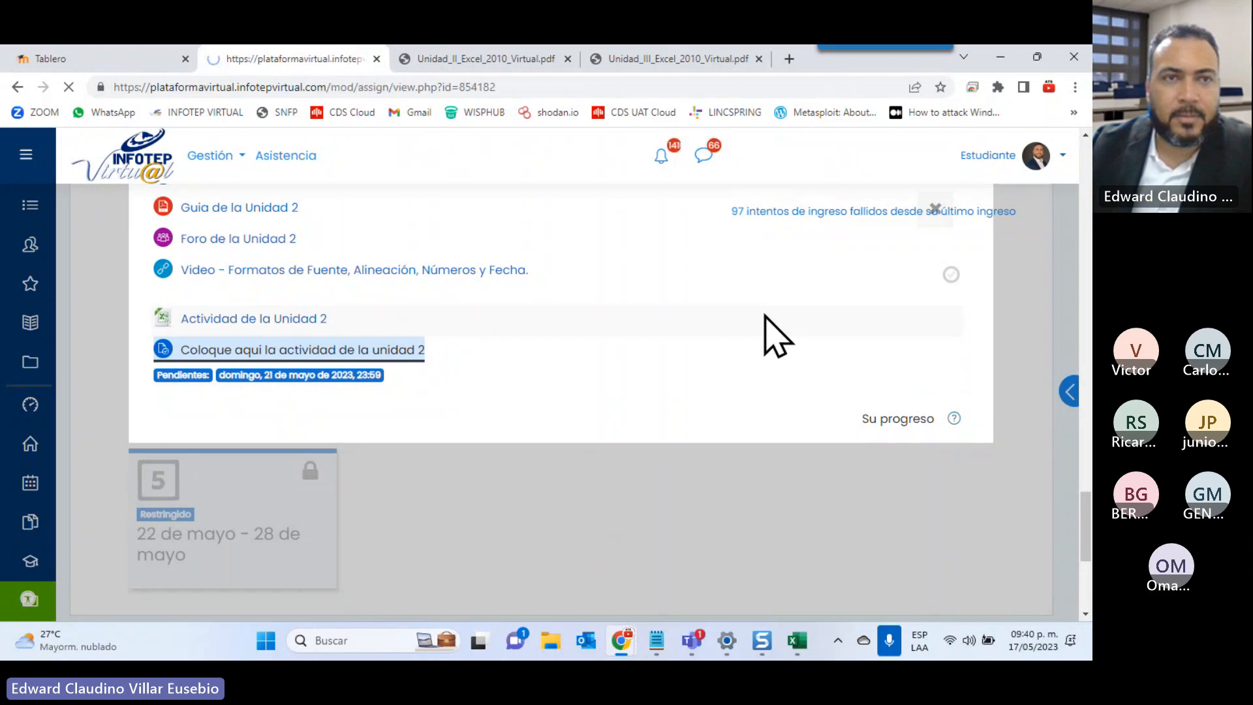
scroll(765, 315, "down", 5)
scroll(588, 323, "up", 5)
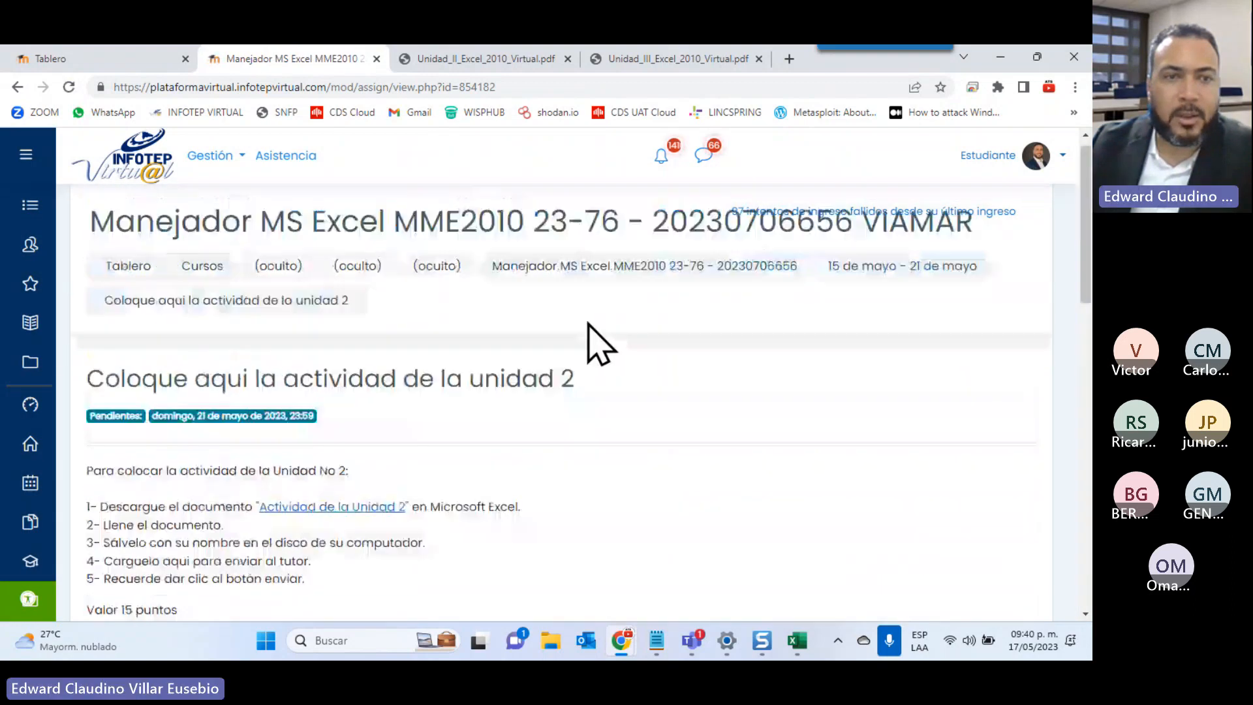
scroll(588, 324, "down", 8)
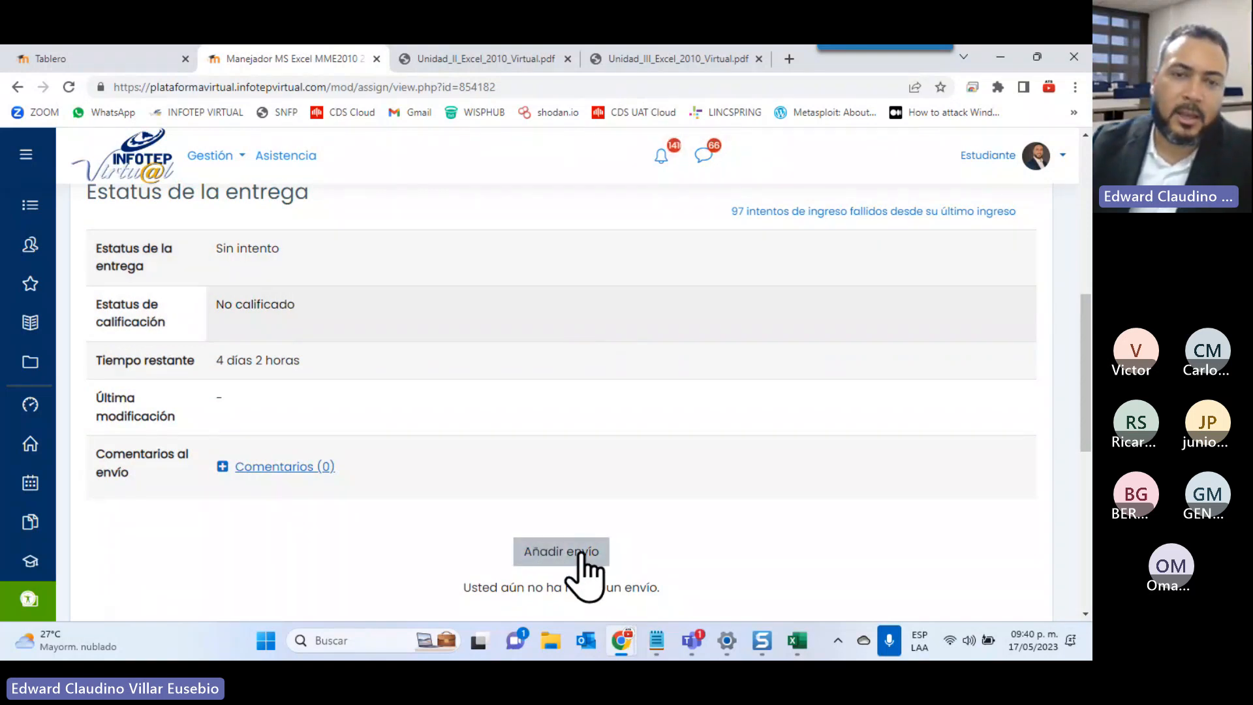
Upload the ACTIVIDAD 1 workbook to the Unidad 2 activity and save the submission
left_click(556, 556)
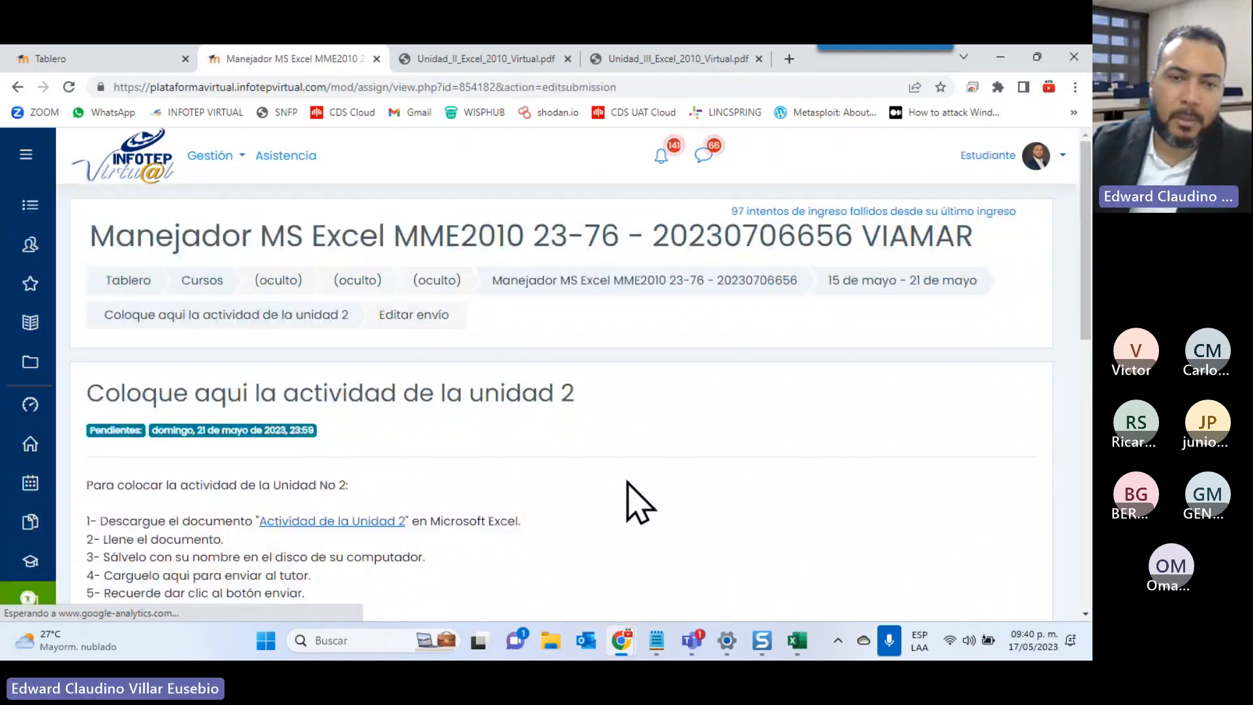
scroll(601, 535, "down", 5)
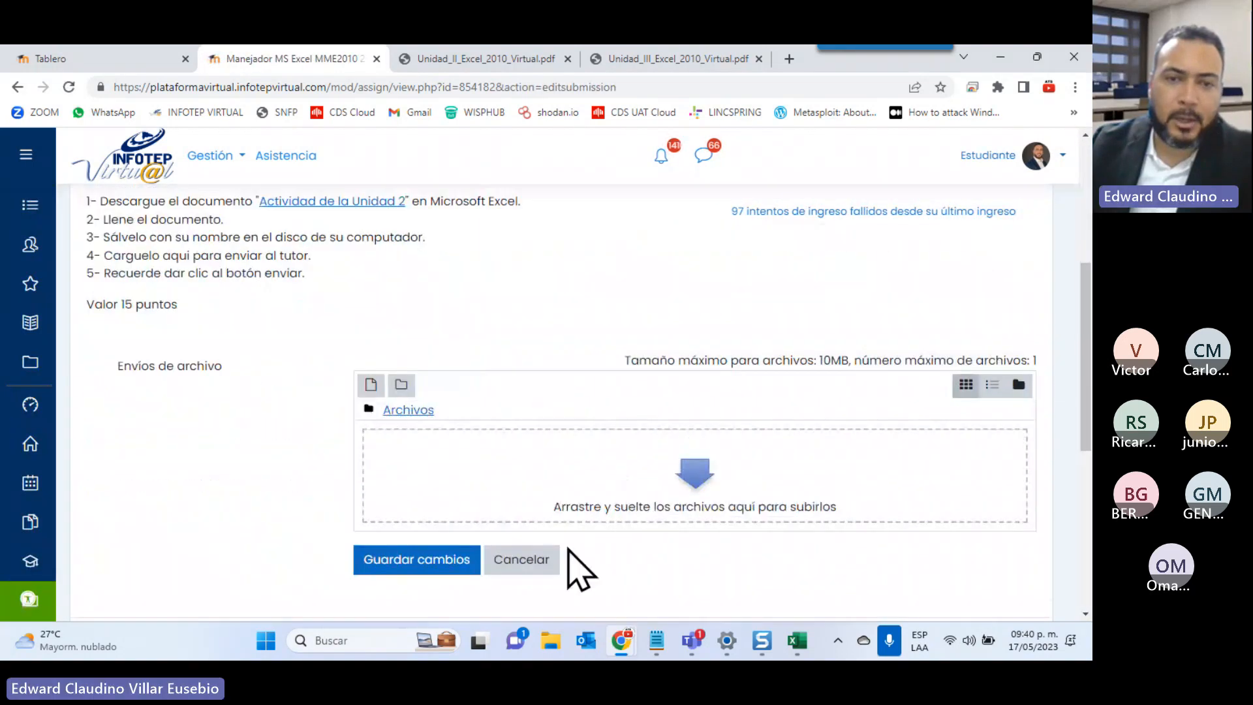
left_click(543, 640)
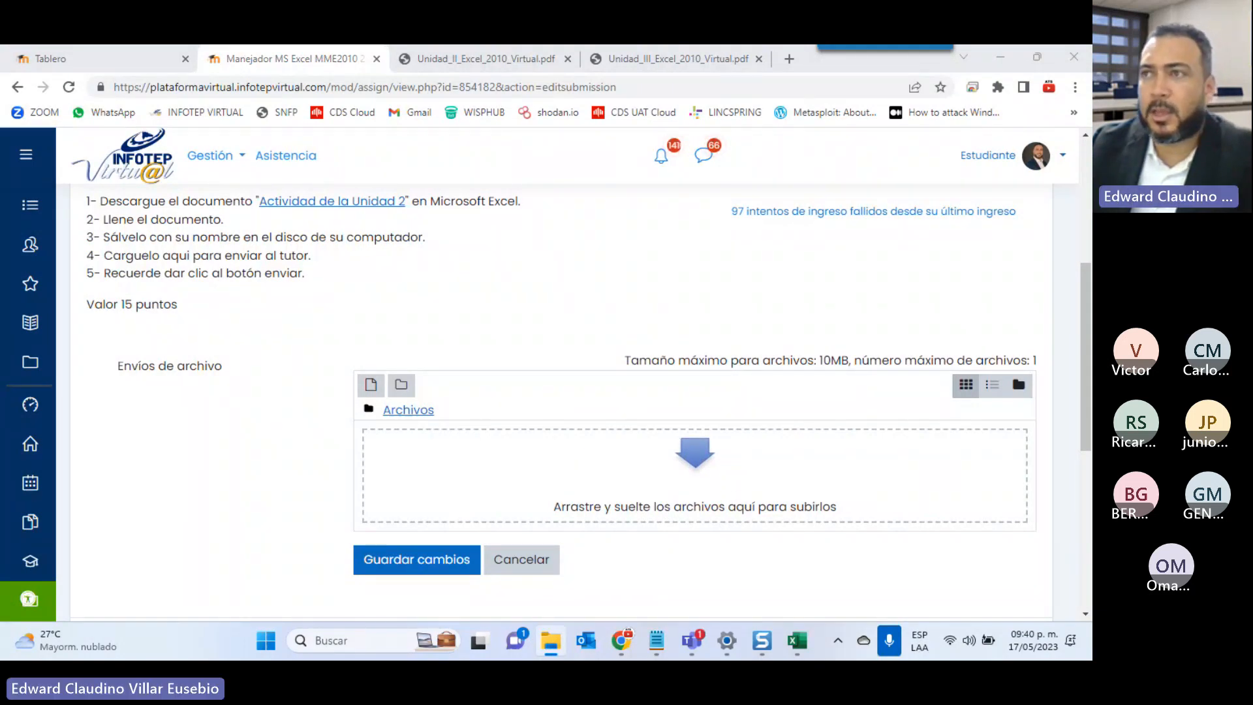
left_click_drag(1089, 496, 523, 461)
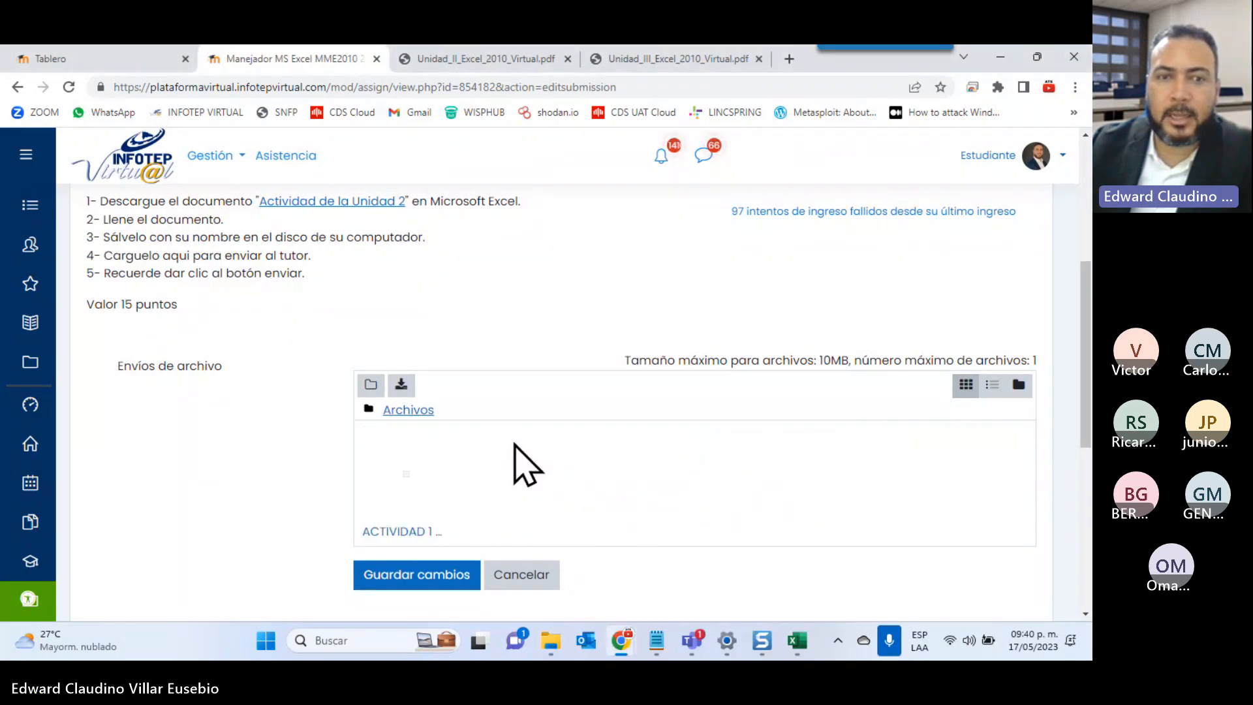
left_click(403, 577)
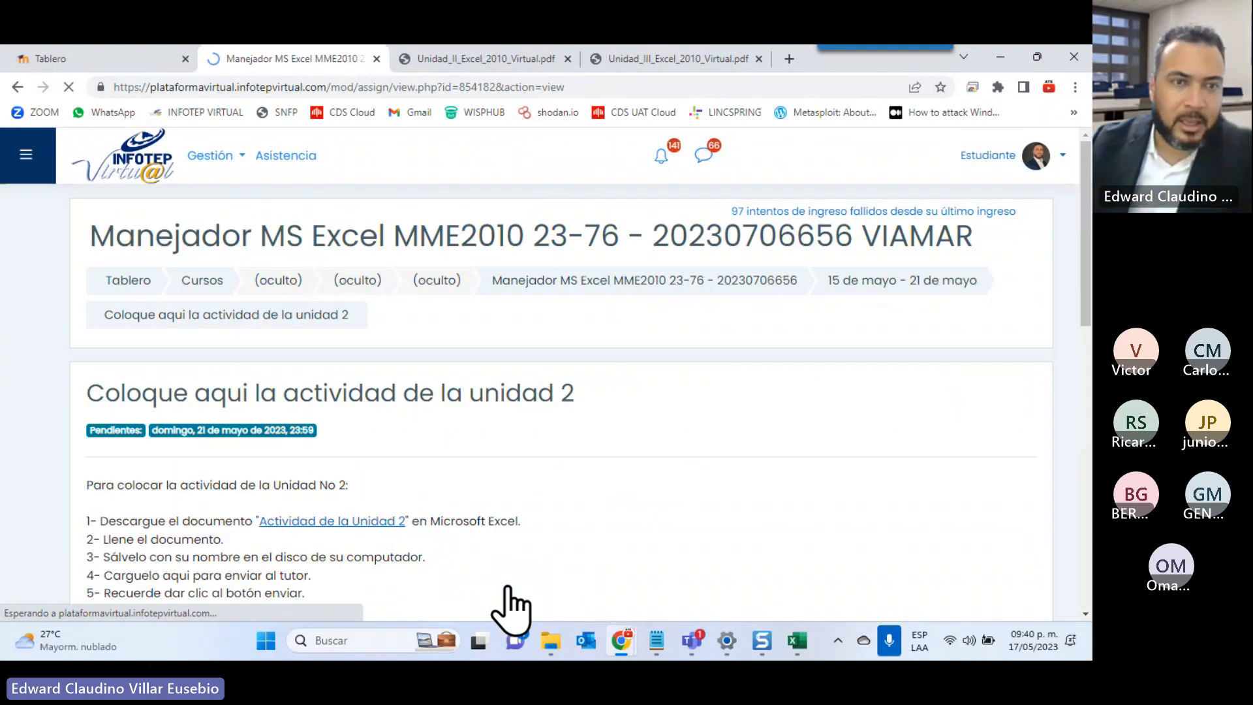
scroll(574, 408, "down", 4)
scroll(573, 408, "down", 1)
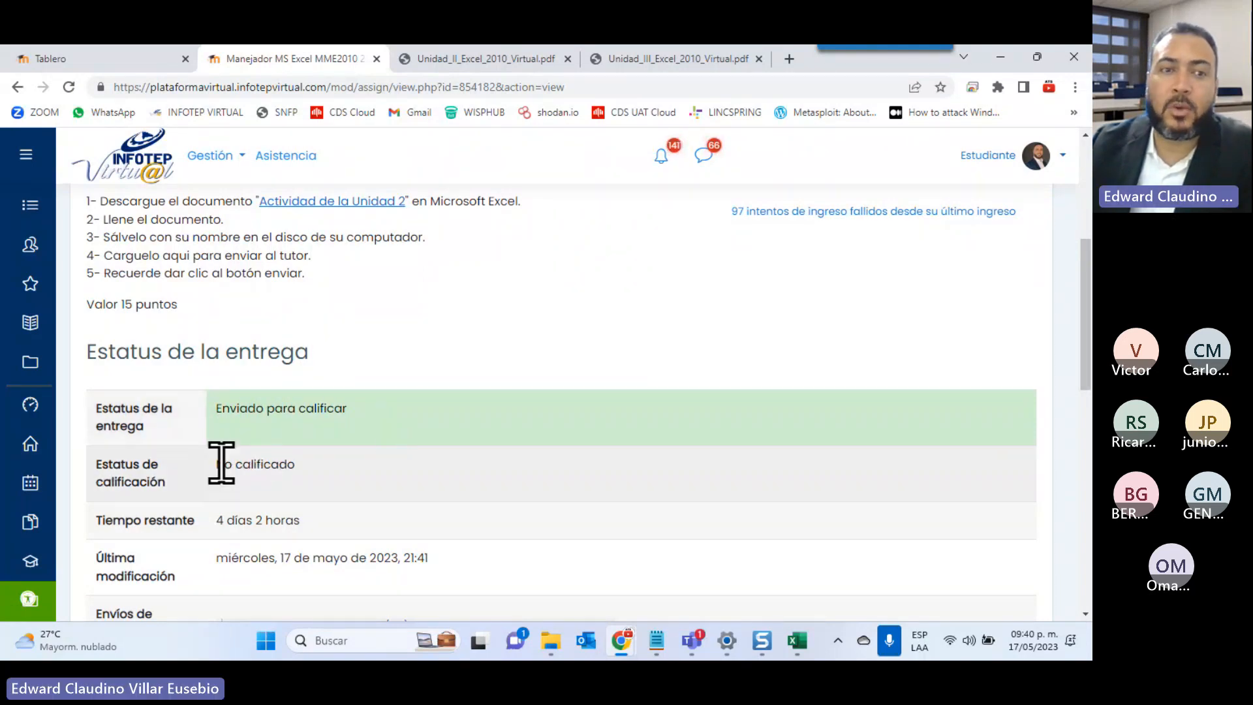
left_click_drag(215, 463, 329, 467)
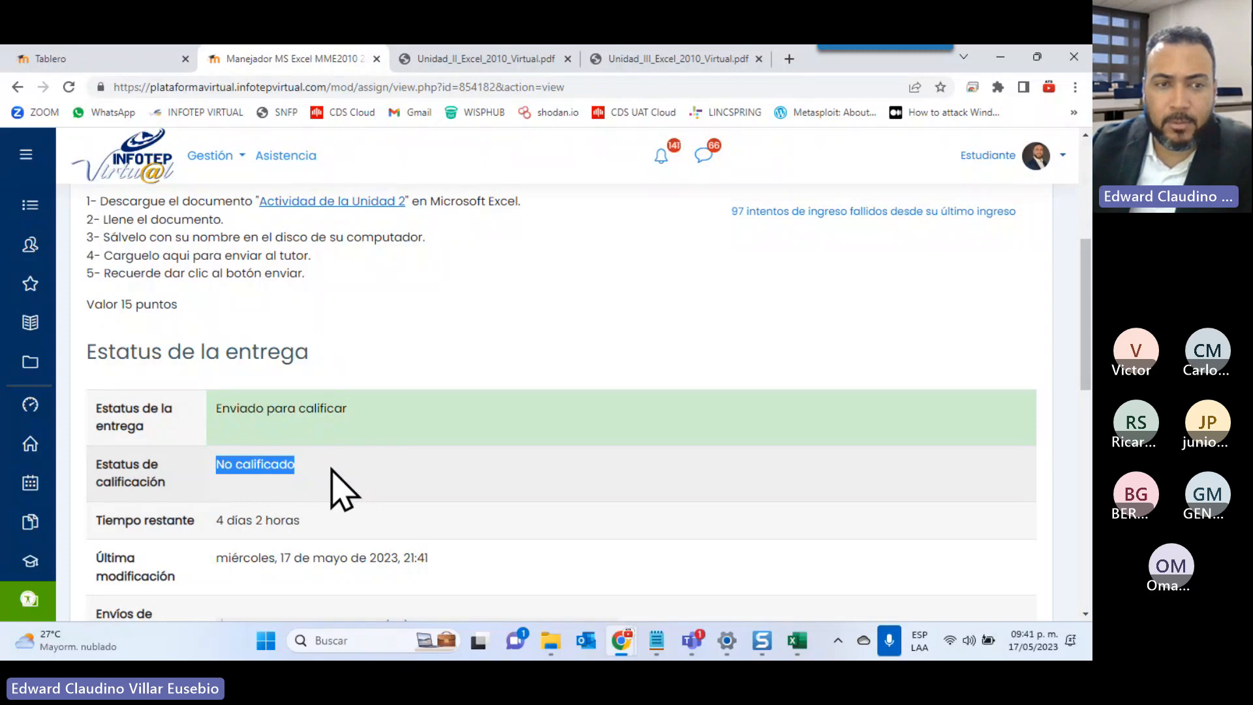
left_click(218, 520)
left_click_drag(218, 521, 326, 519)
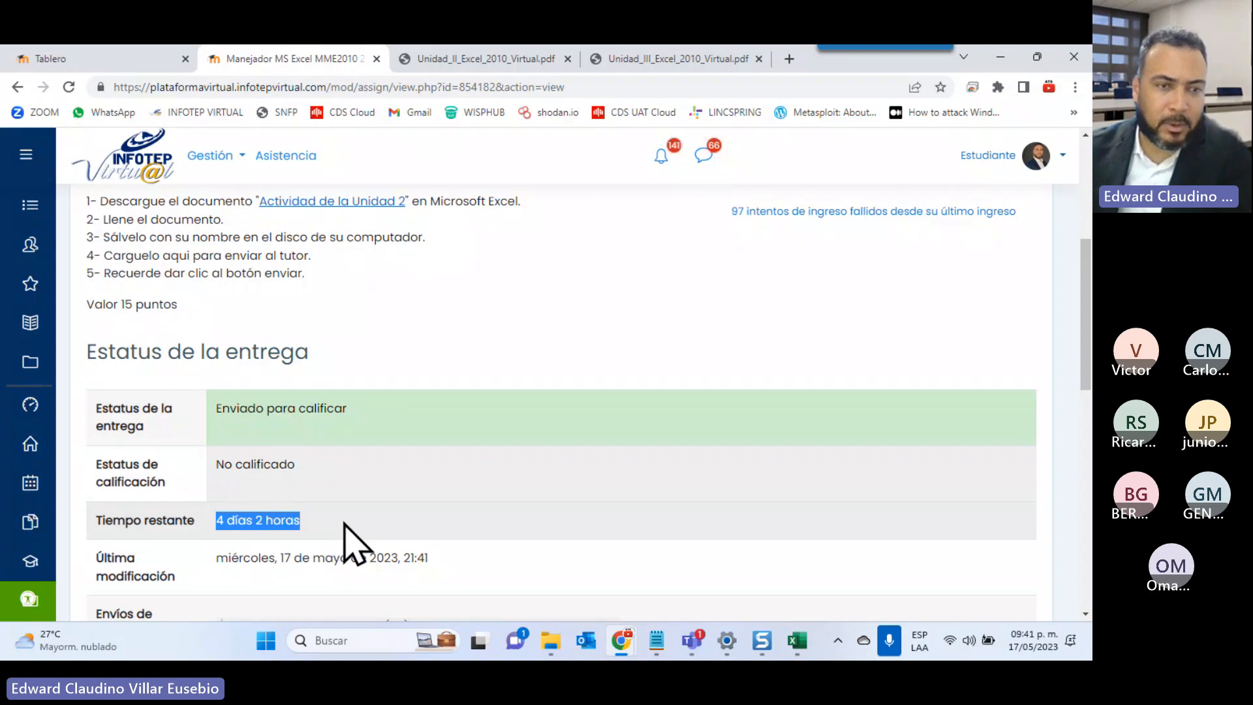
scroll(551, 522, "down", 1)
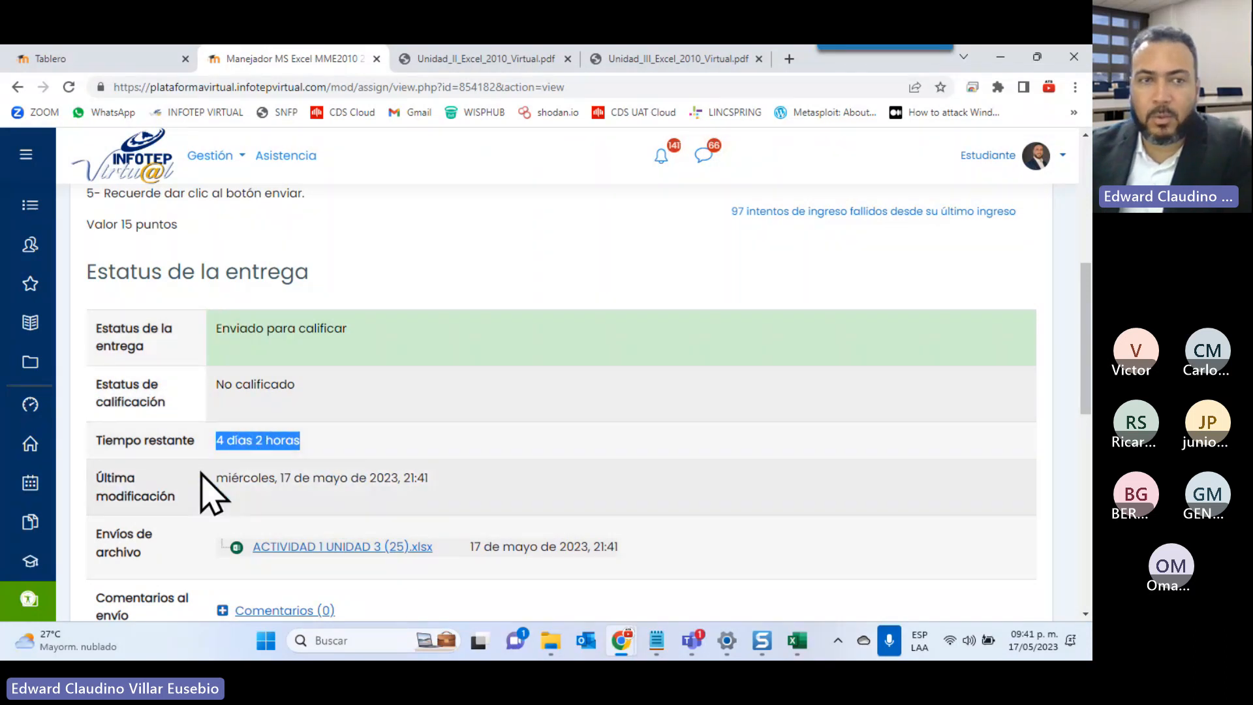
scroll(212, 492, "up", 3)
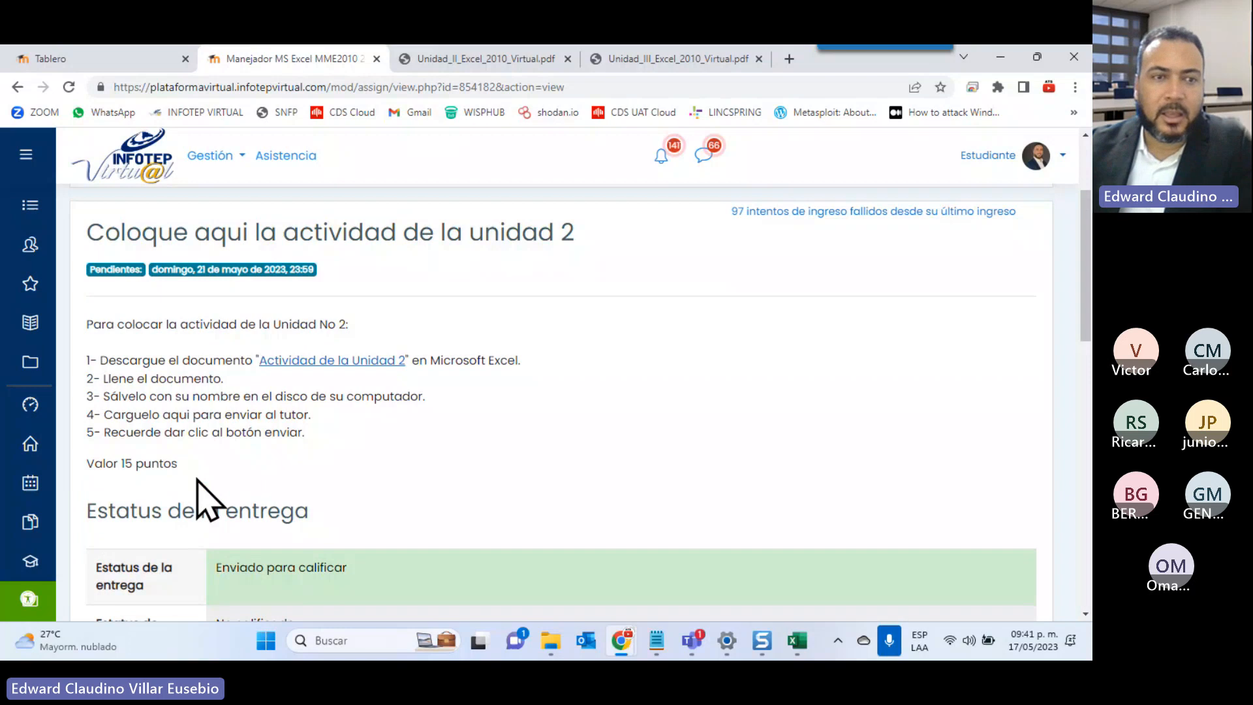
scroll(198, 496, "down", 4)
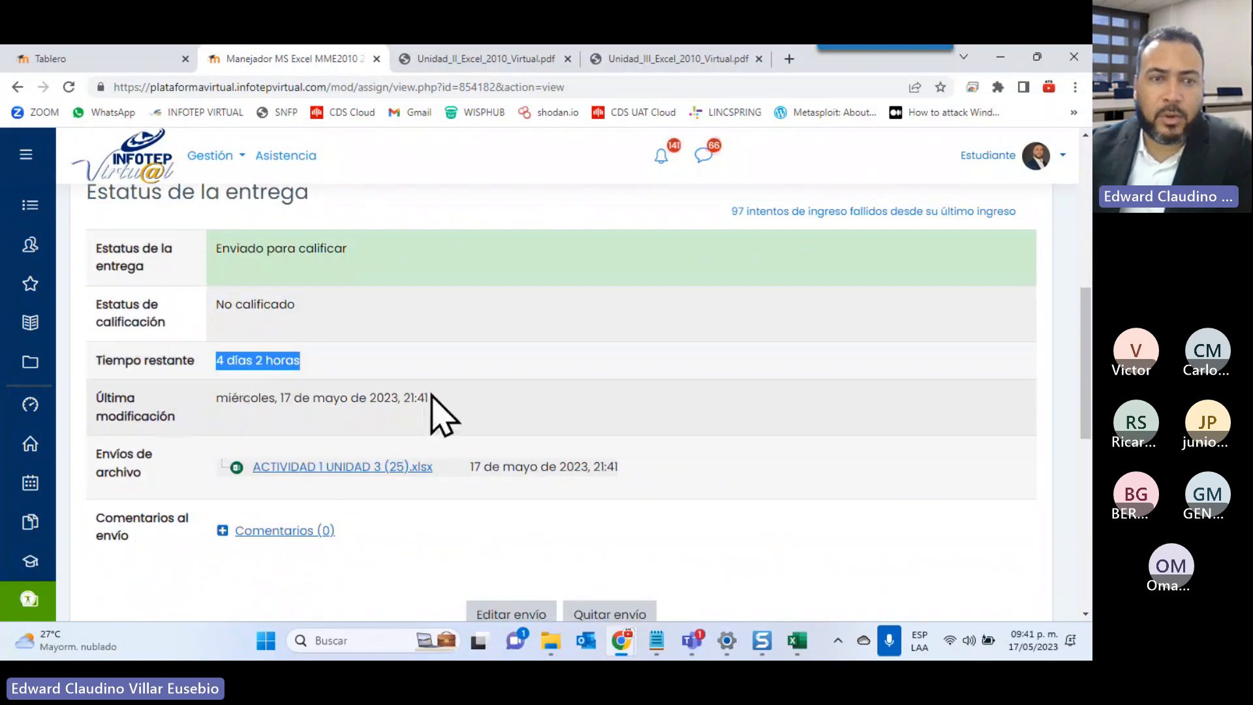
scroll(456, 409, "down", 2)
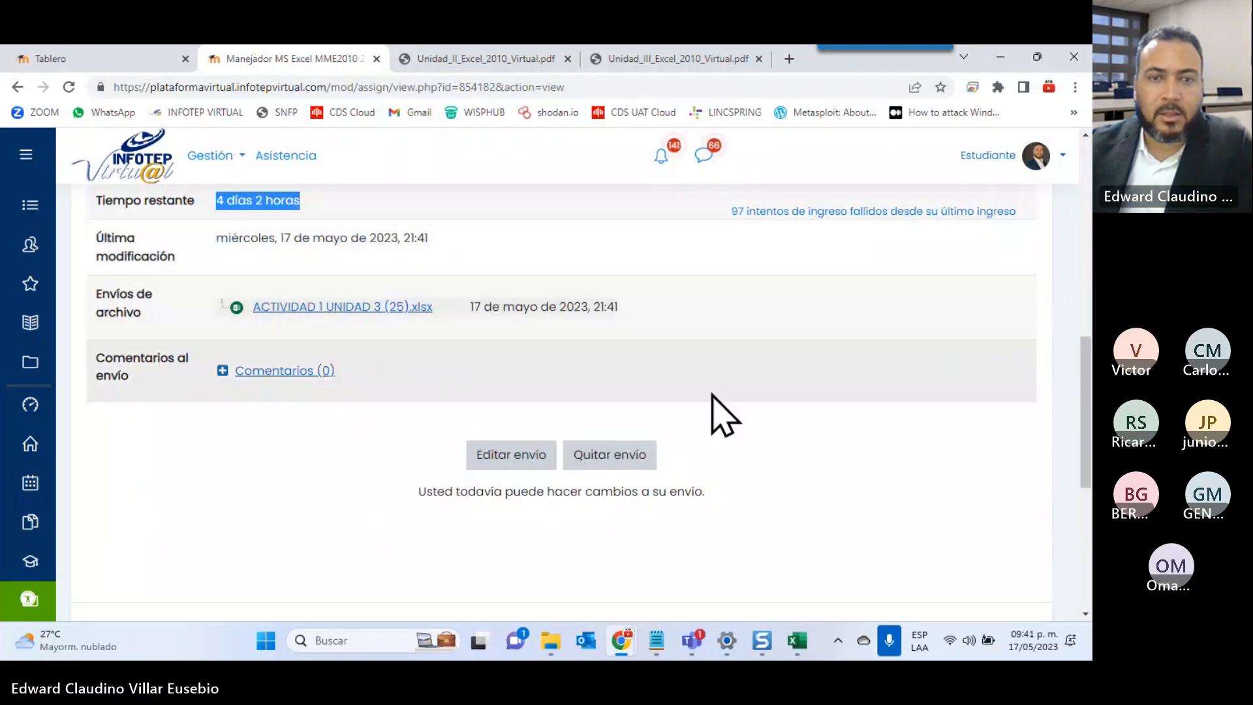
scroll(270, 260, "up", 1)
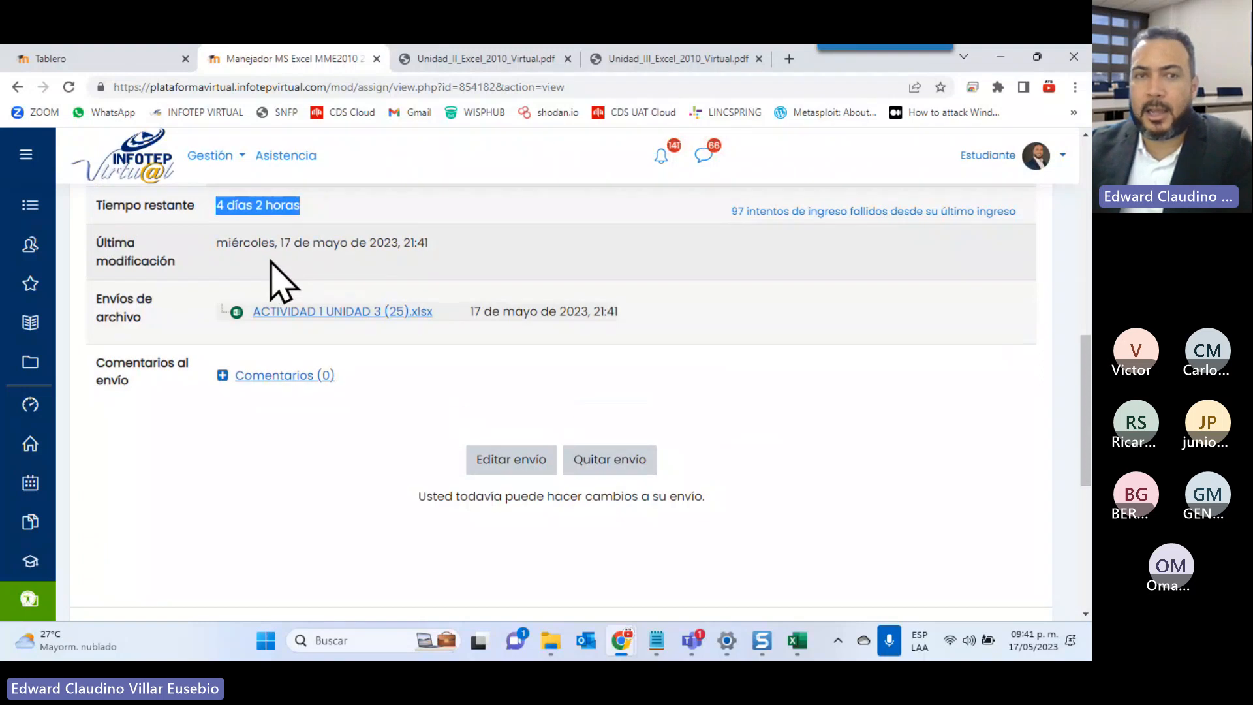
scroll(270, 261, "up", 3)
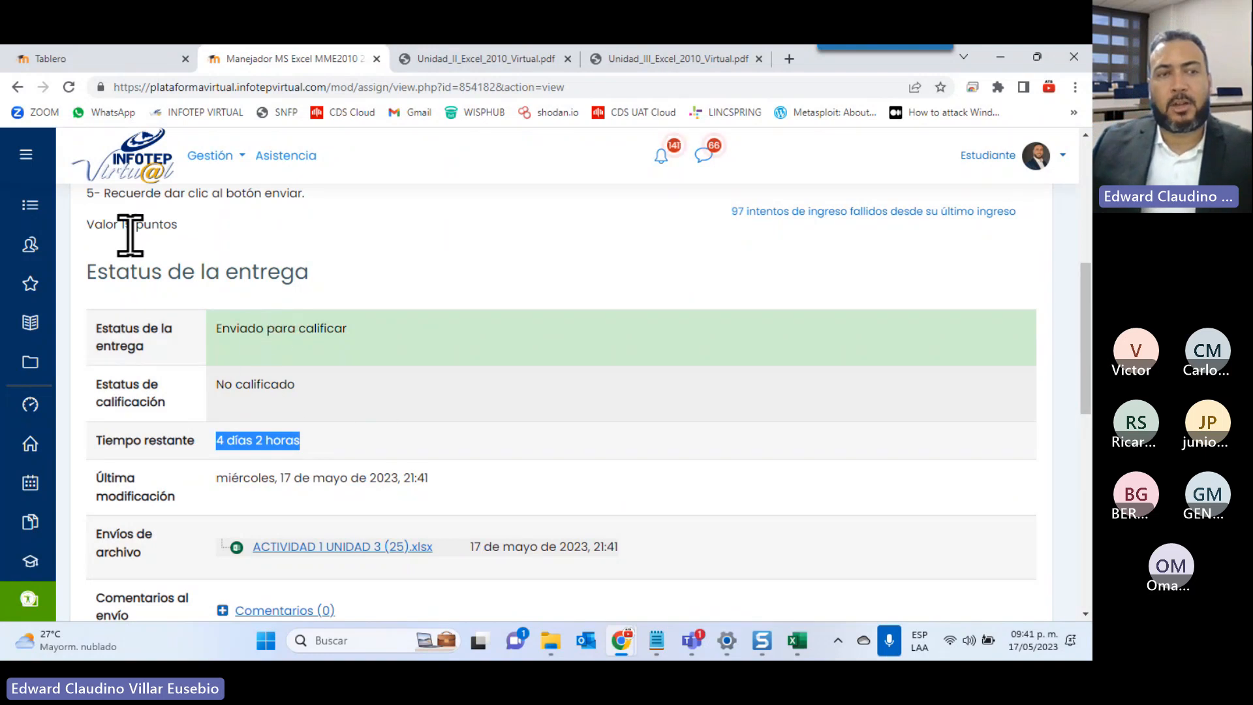
Open the Calificaciones grade report and scroll through its items, all at 0.00 %
left_click(52, 323)
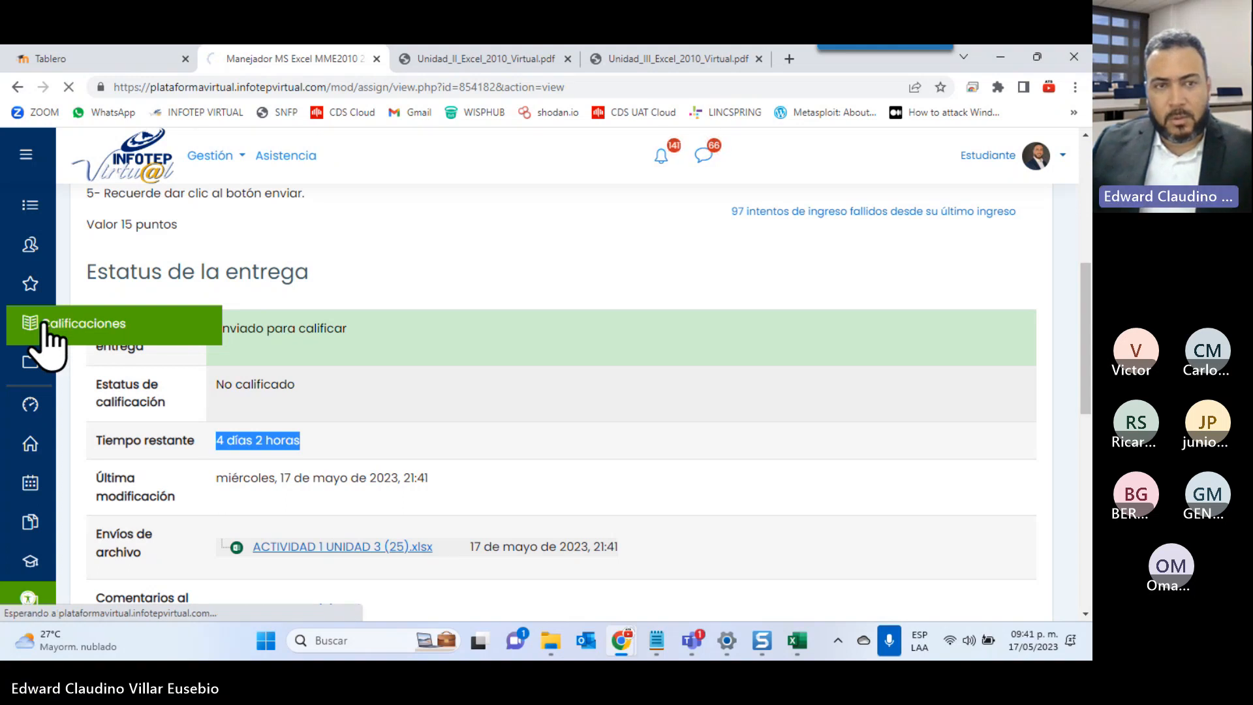
scroll(391, 369, "down", 4)
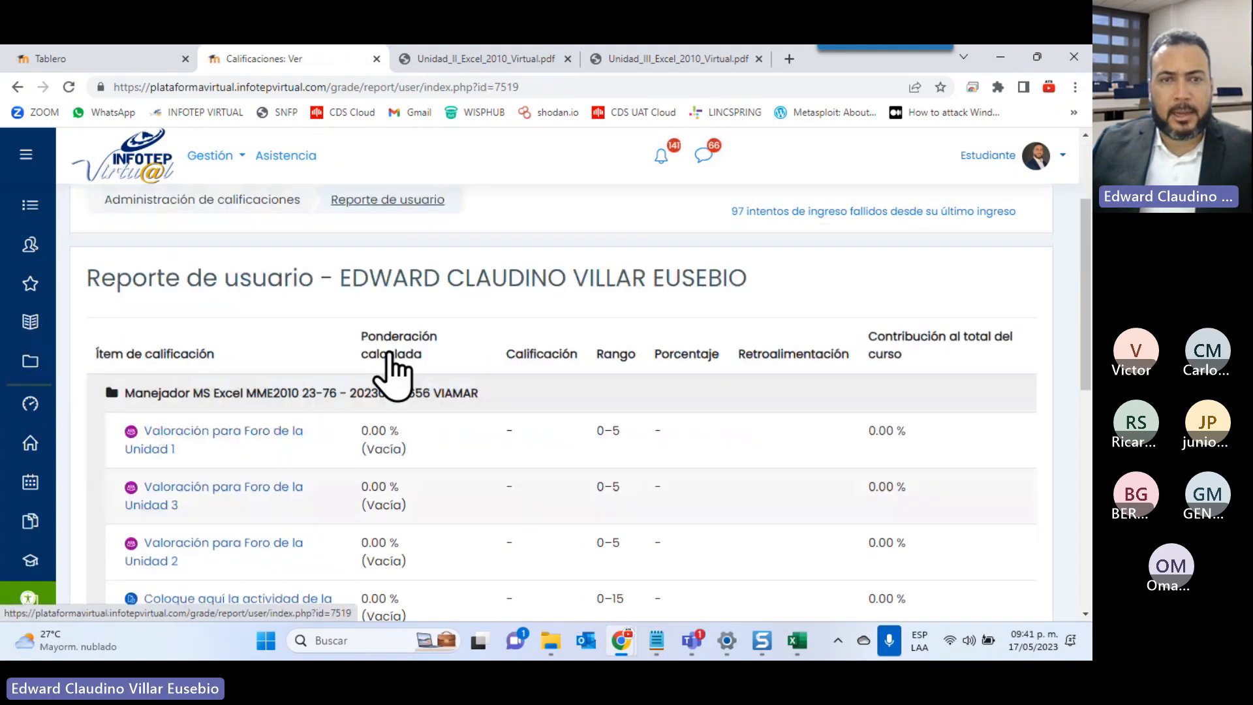
scroll(400, 371, "up", 4)
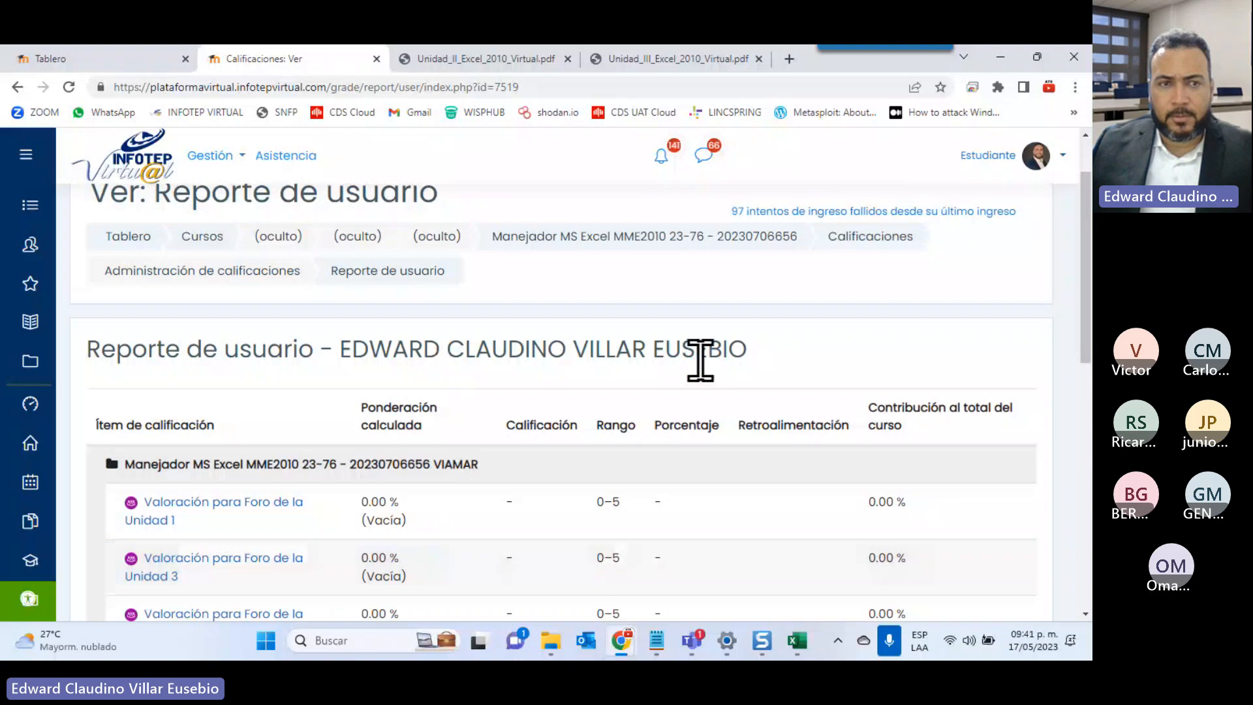
scroll(584, 405, "down", 3)
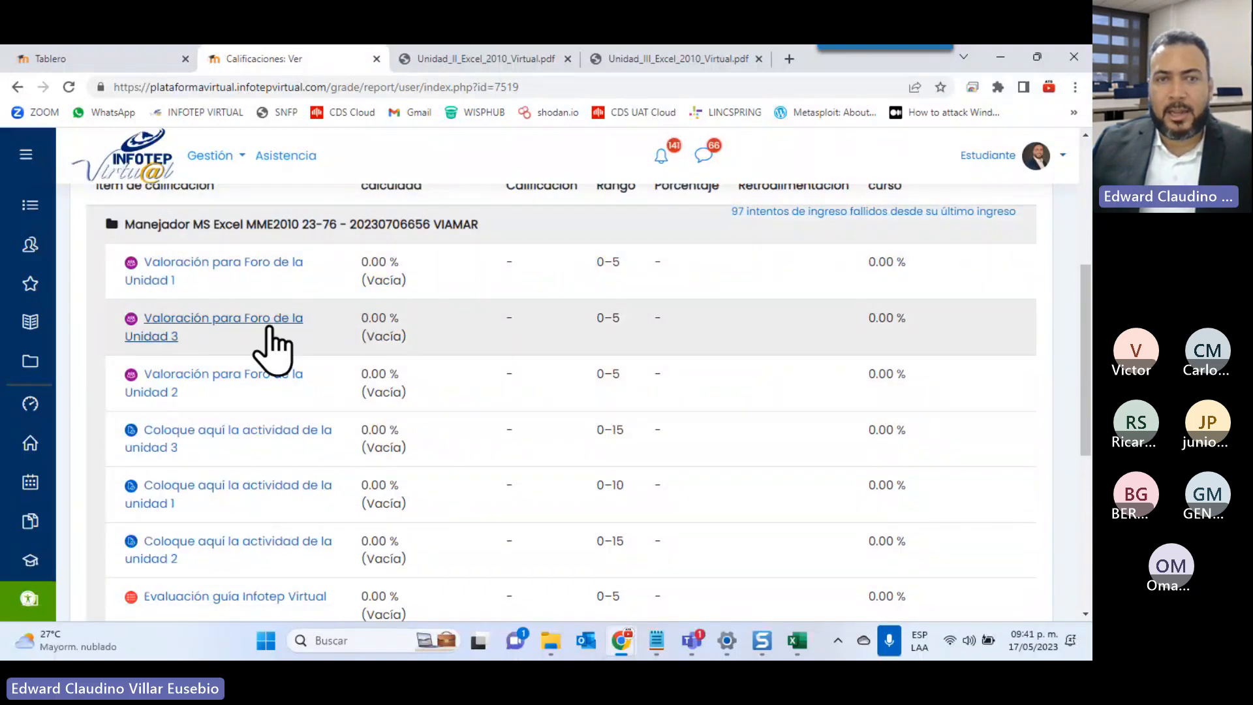
scroll(524, 476, "up", 2)
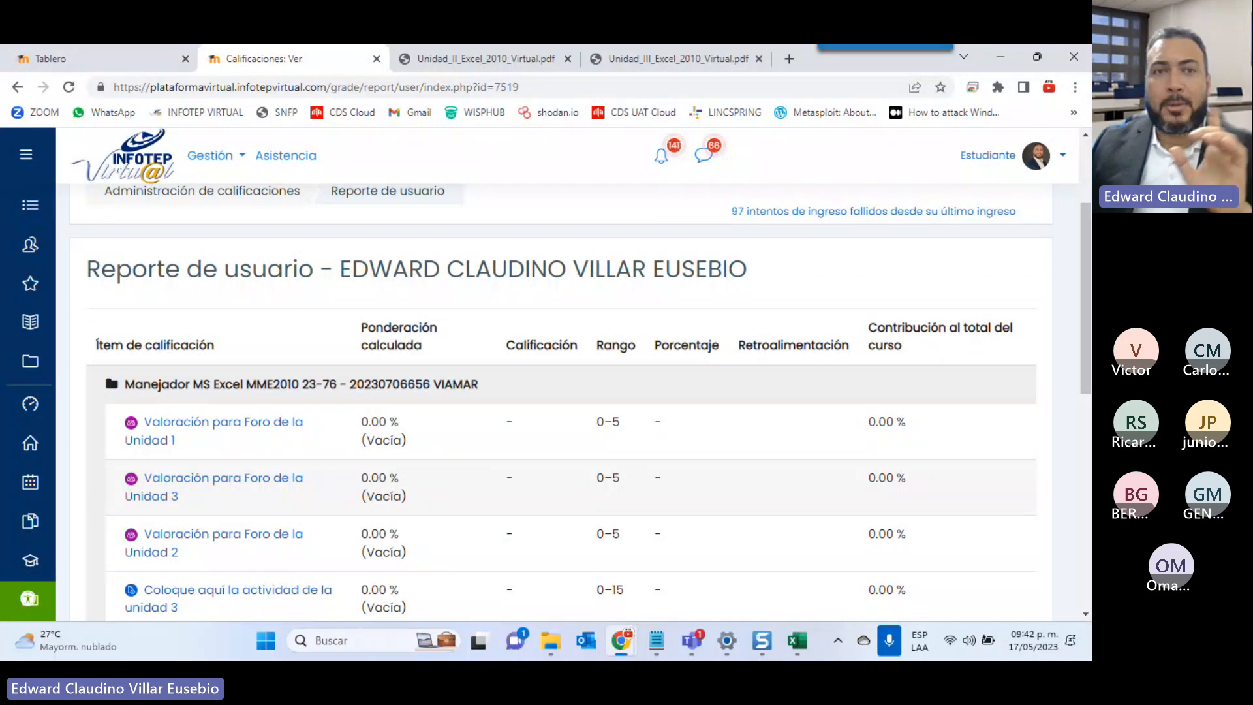
right_click(290, 156)
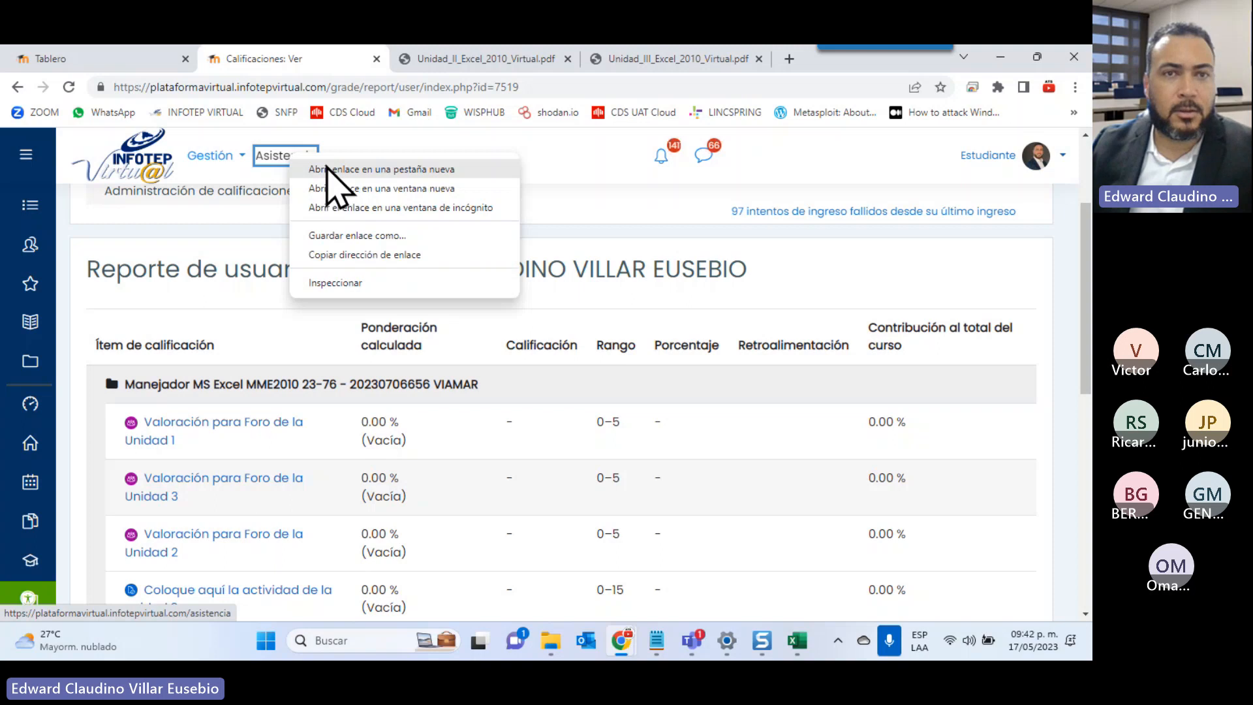
Open Asistencia in a new tab, find VIAMAR and take attendance for 2023-05-17
left_click(381, 169)
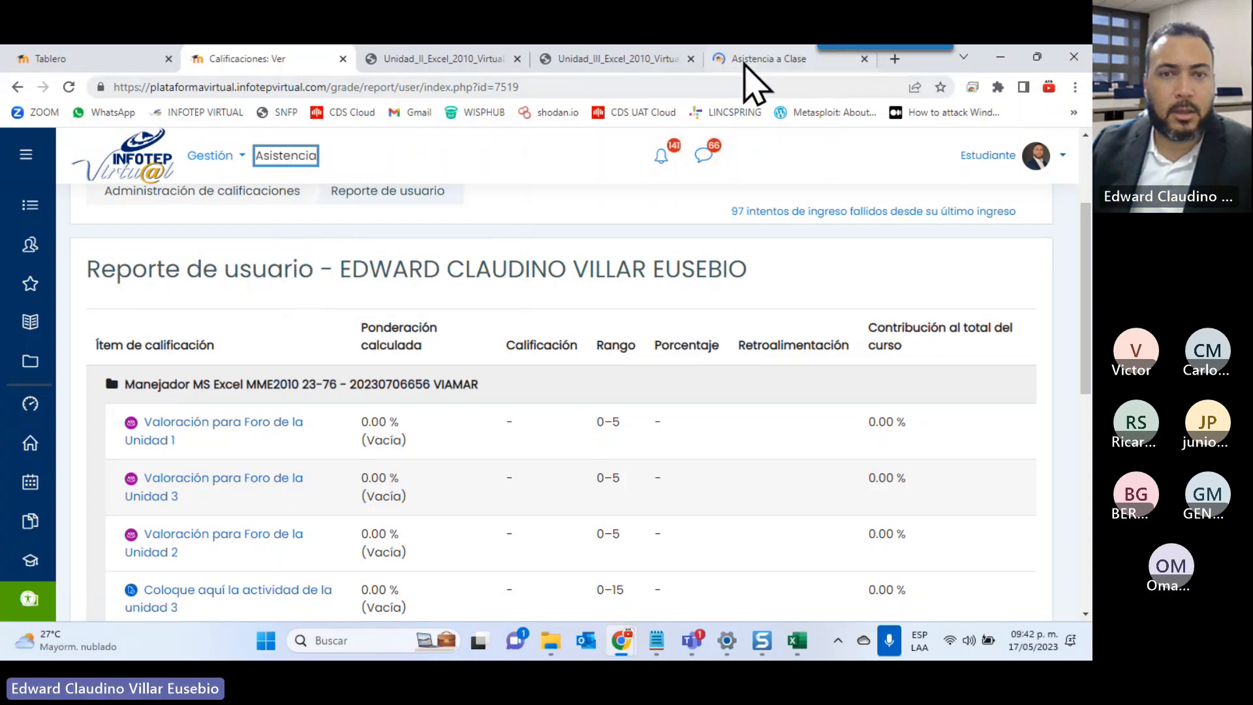
left_click(744, 63)
key("ctrl+f")
type("VIA")
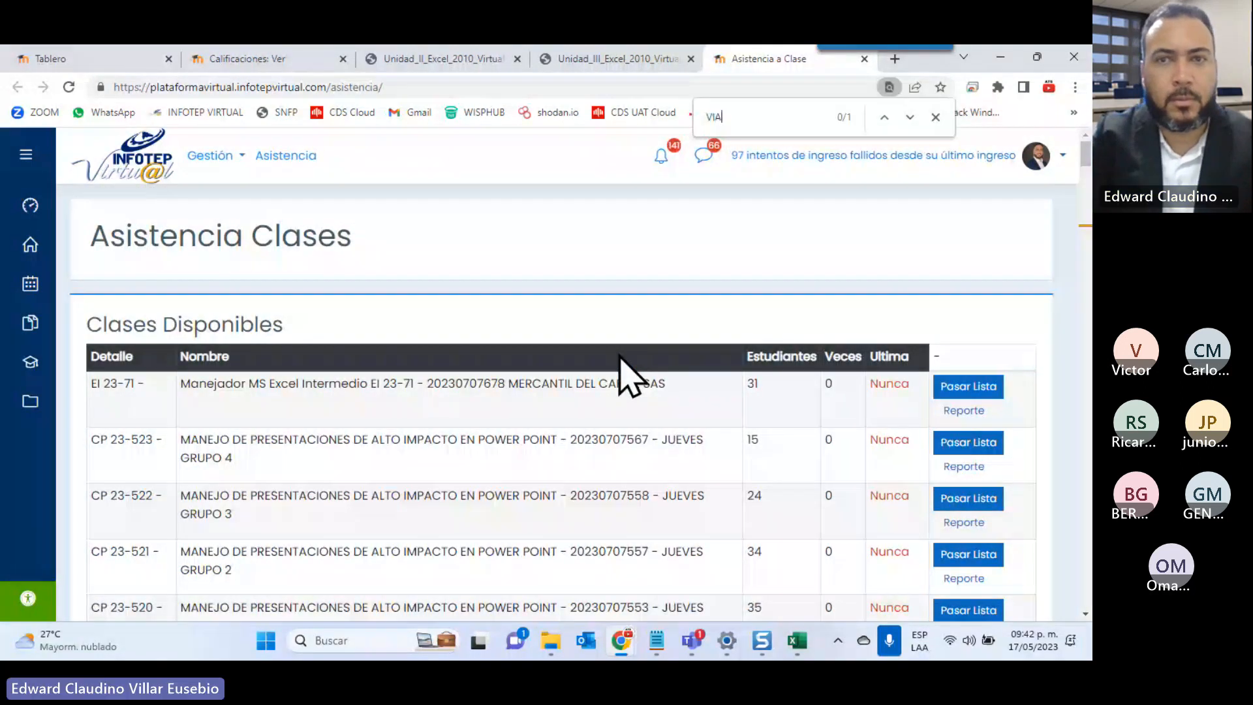
type("MA")
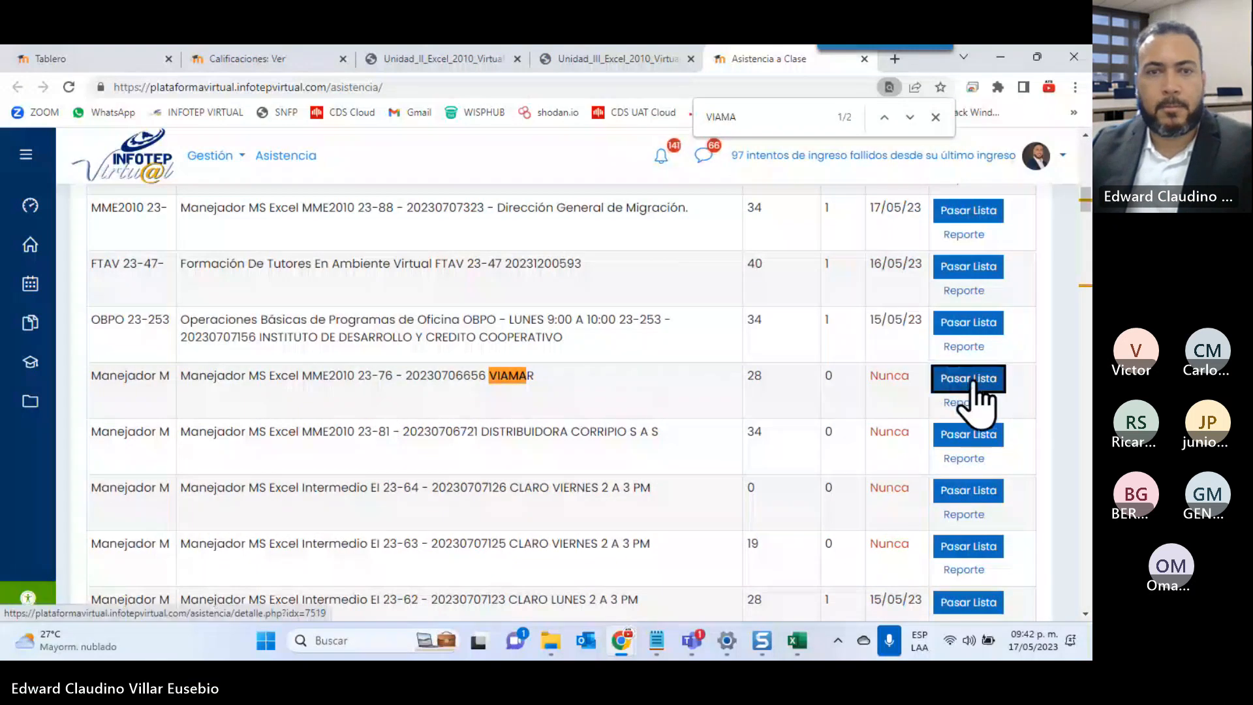
left_click(972, 383)
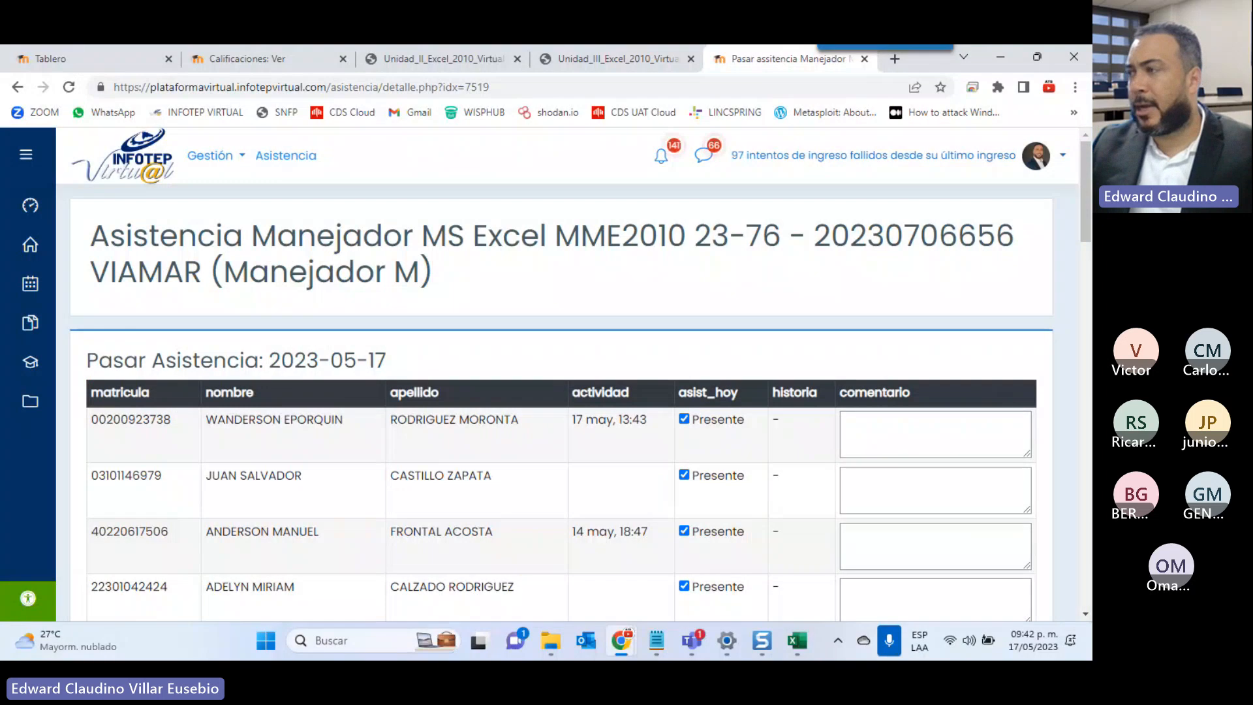
Clear the Presente checkbox for every student down to the end of the attendance list
left_click(684, 419)
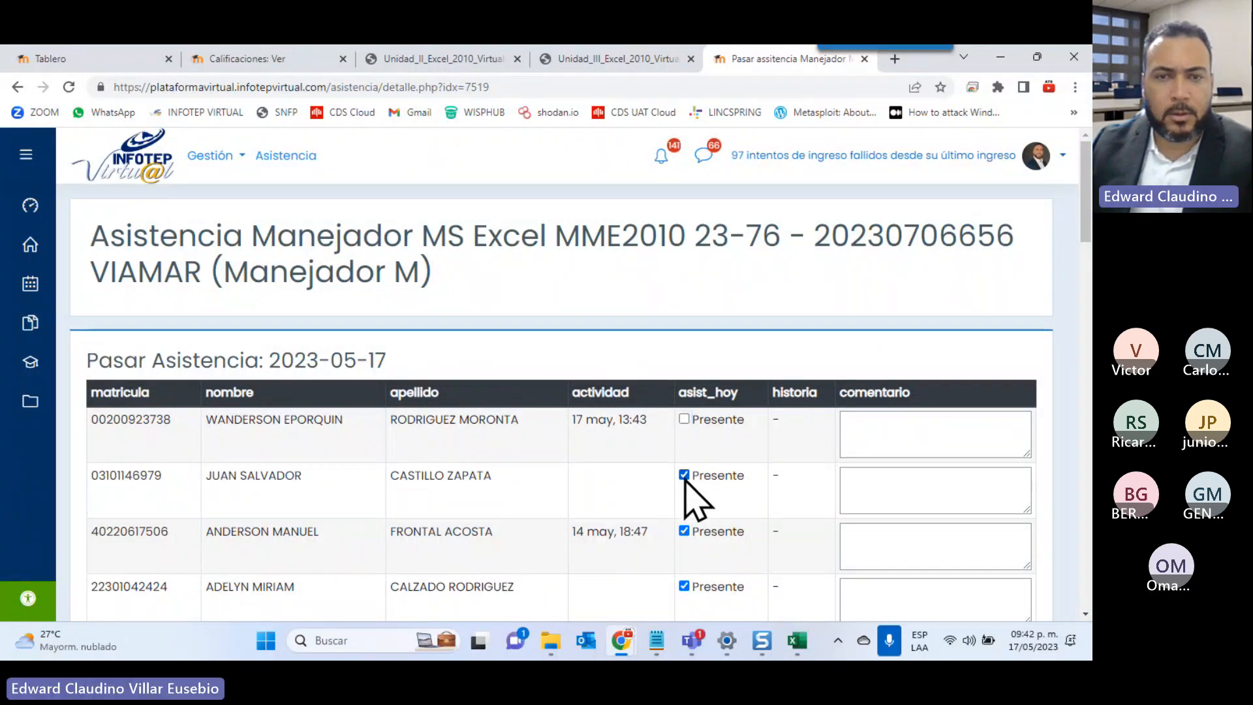
left_click(684, 475)
left_click(684, 530)
scroll(684, 530, "down", 3)
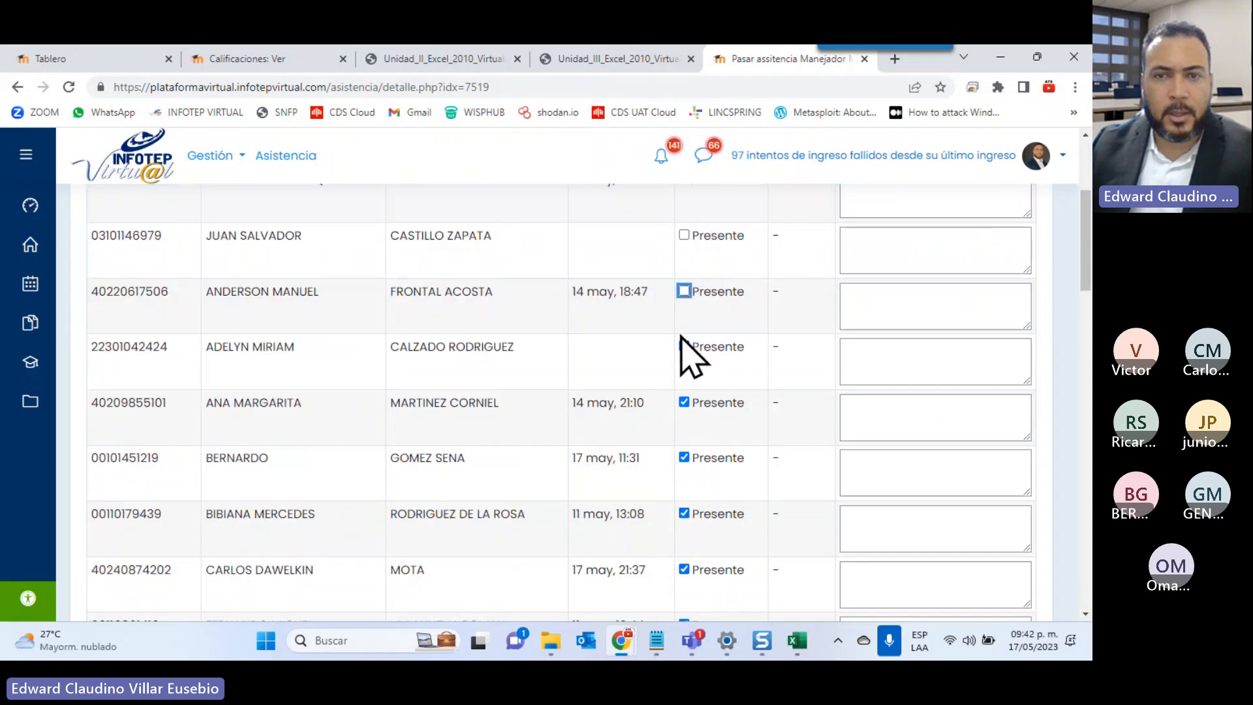
left_click(684, 346)
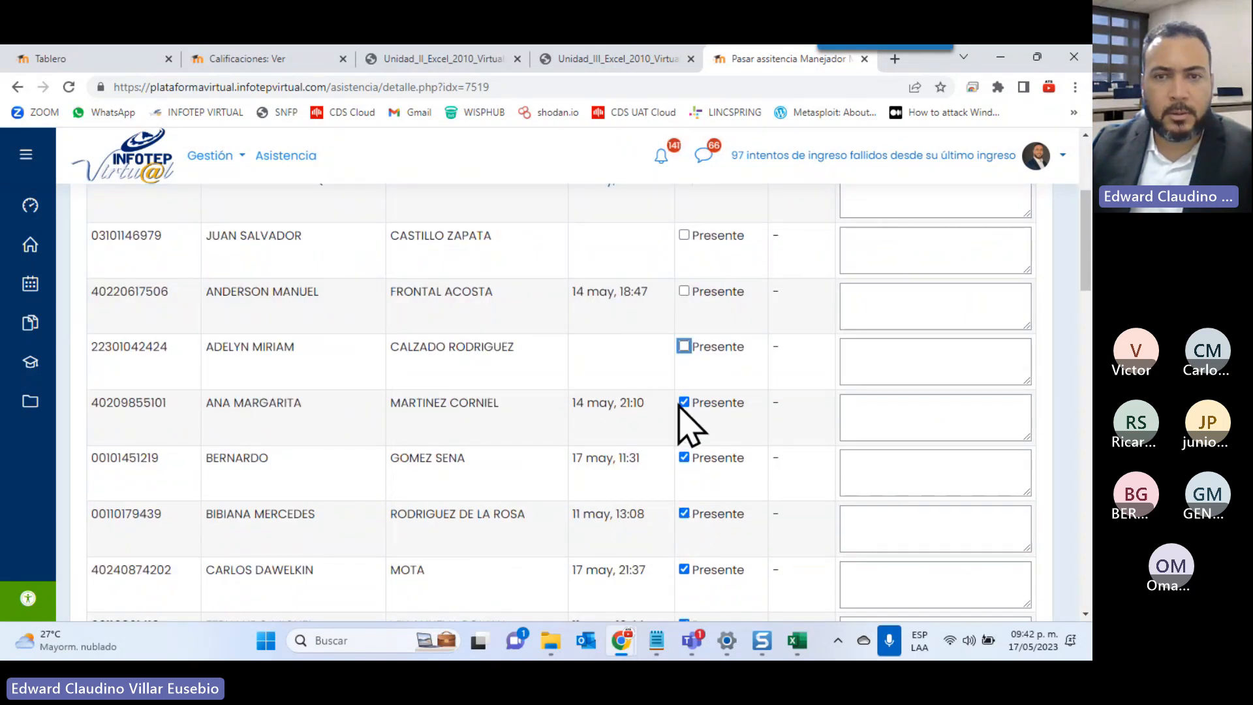
left_click(684, 402)
left_click(684, 457)
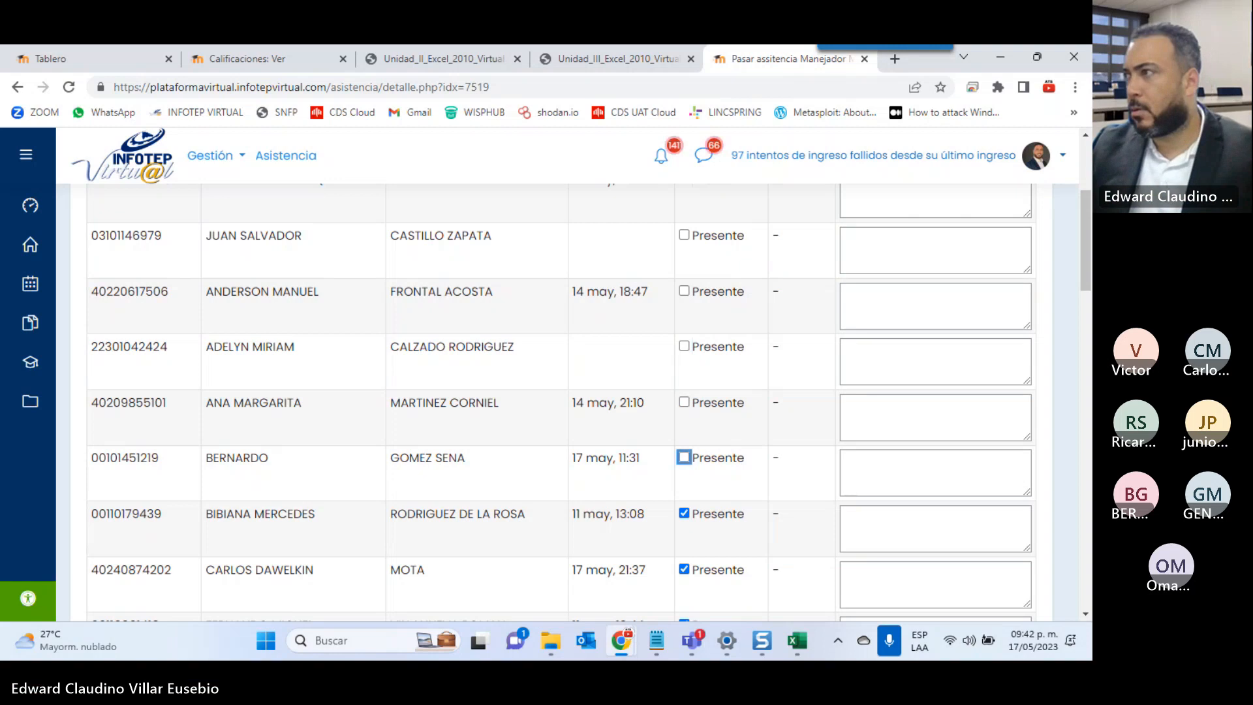
left_click(683, 513)
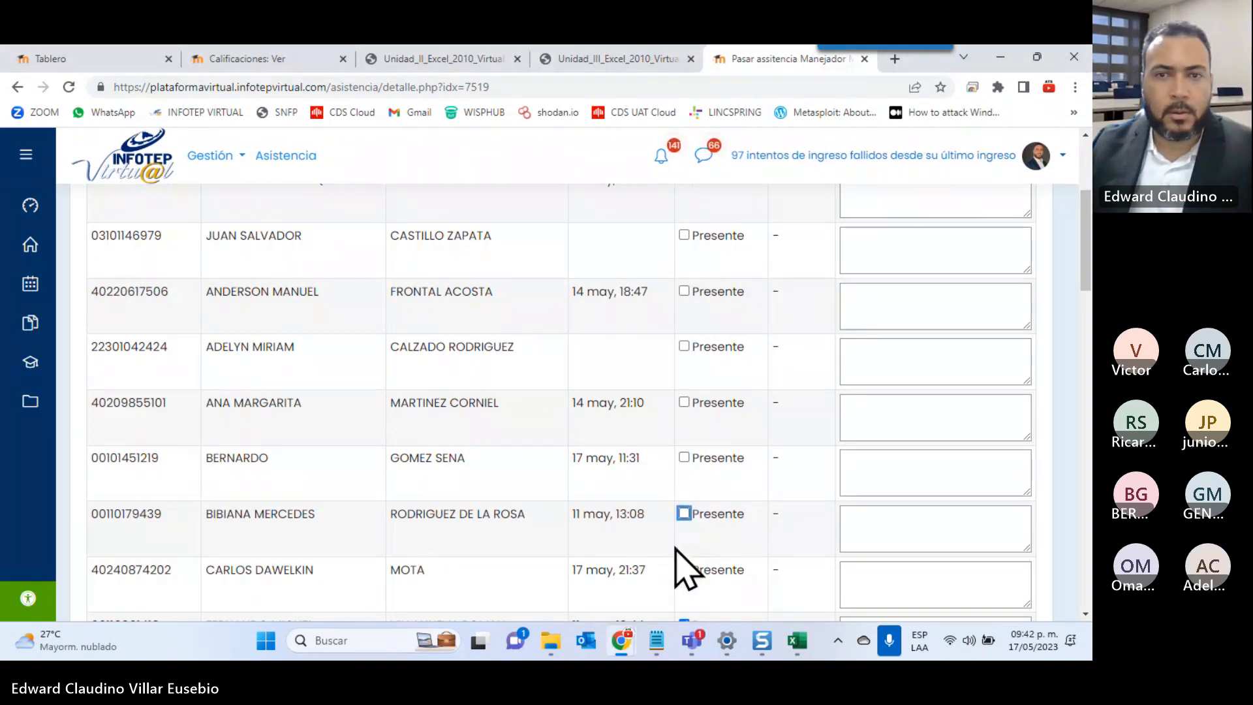
scroll(676, 550, "down", 3)
left_click(683, 385)
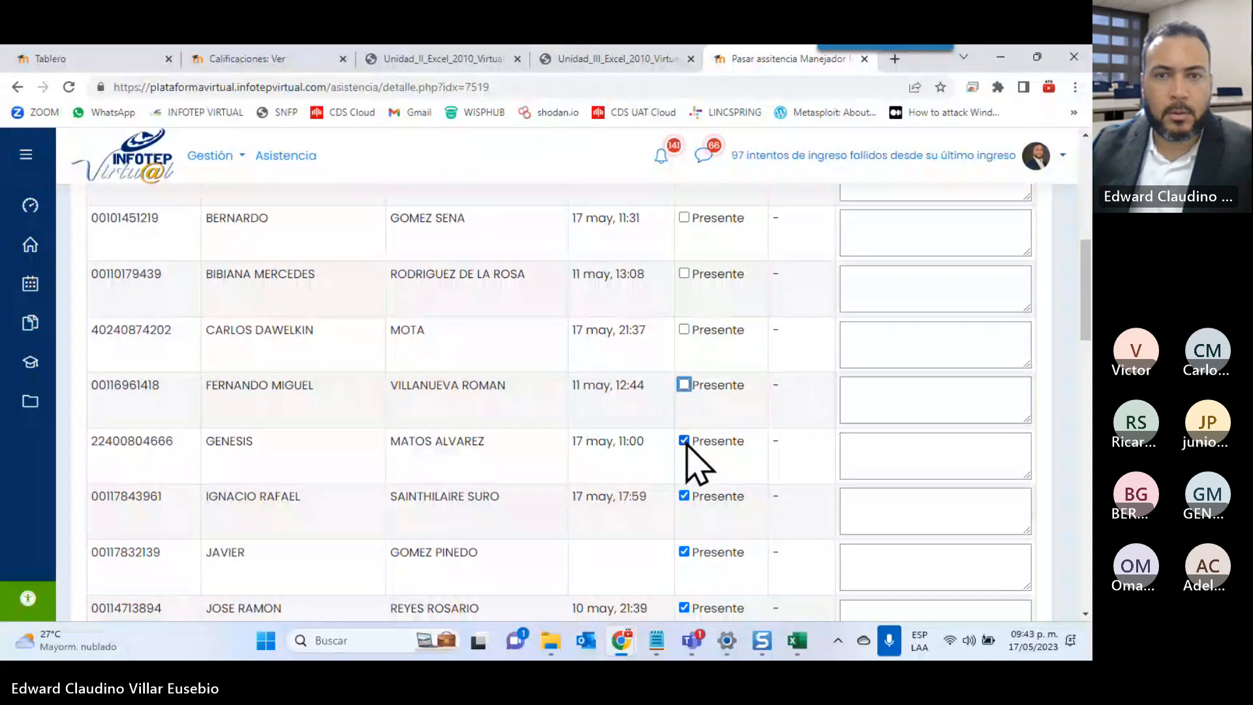
left_click(684, 441)
left_click(683, 497)
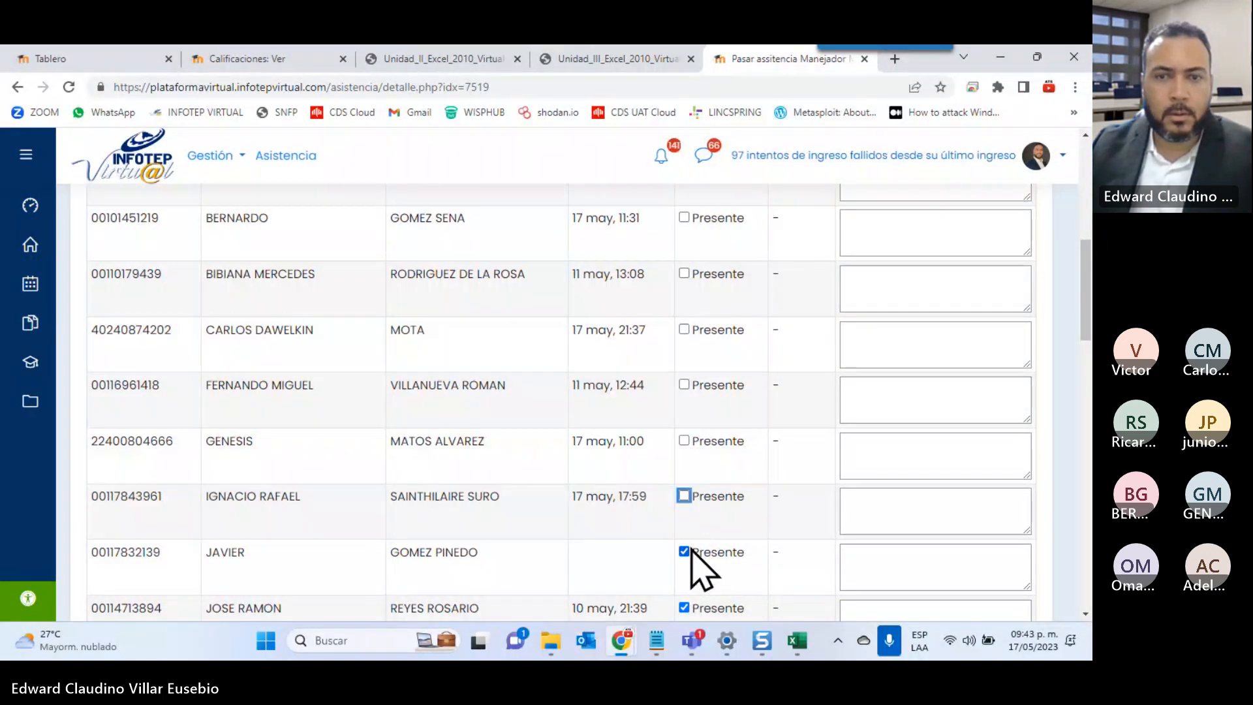
left_click(685, 552)
scroll(689, 553, "down", 1)
left_click(683, 534)
scroll(688, 483, "down", 2)
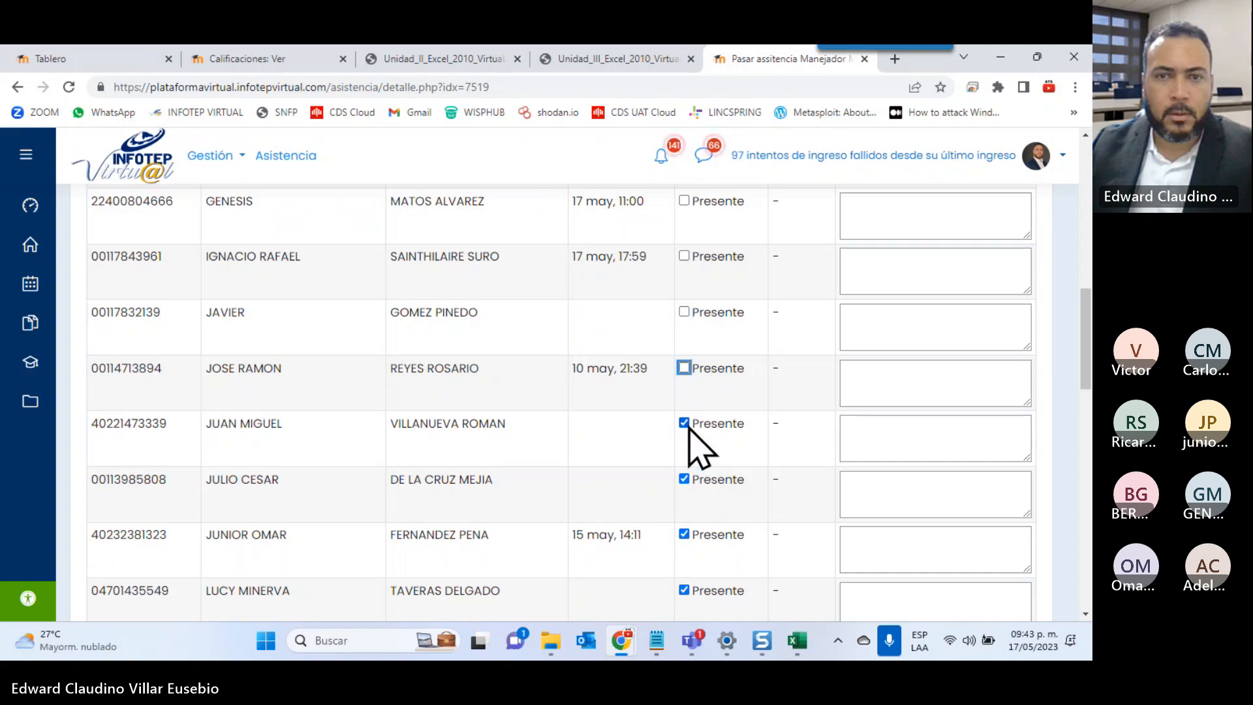
left_click(684, 423)
left_click(684, 479)
left_click(684, 534)
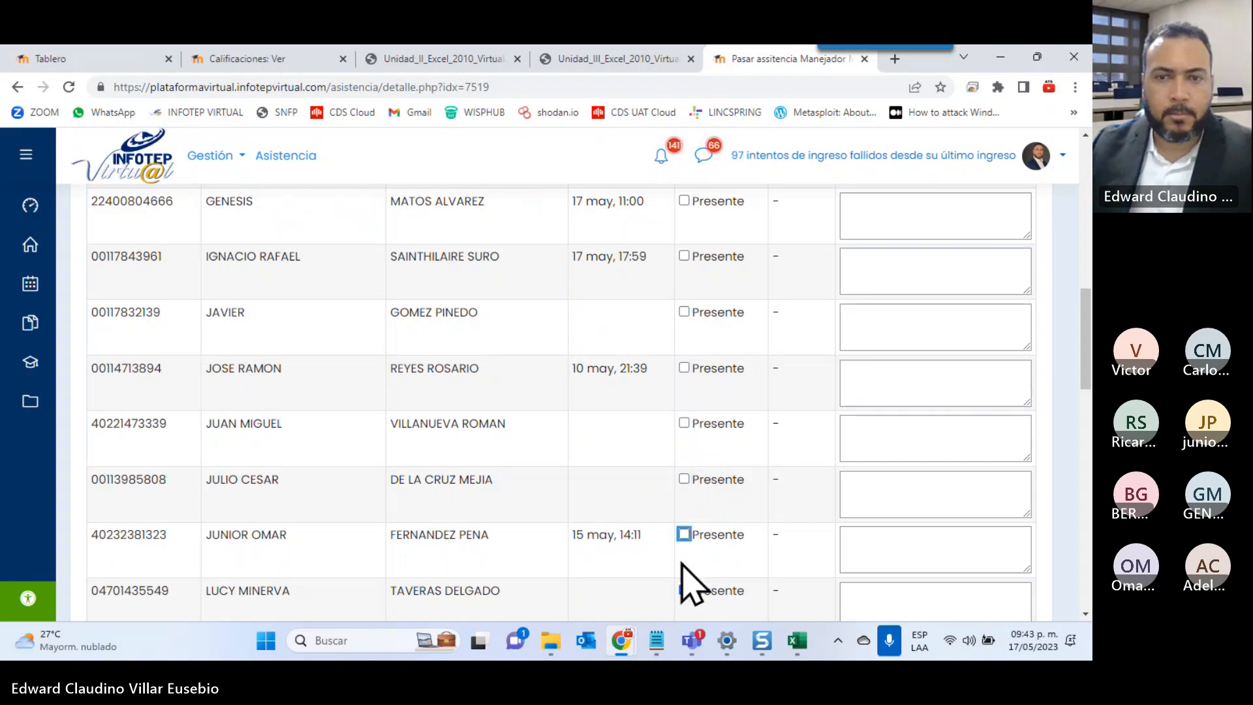
scroll(685, 574, "down", 2)
left_click(683, 430)
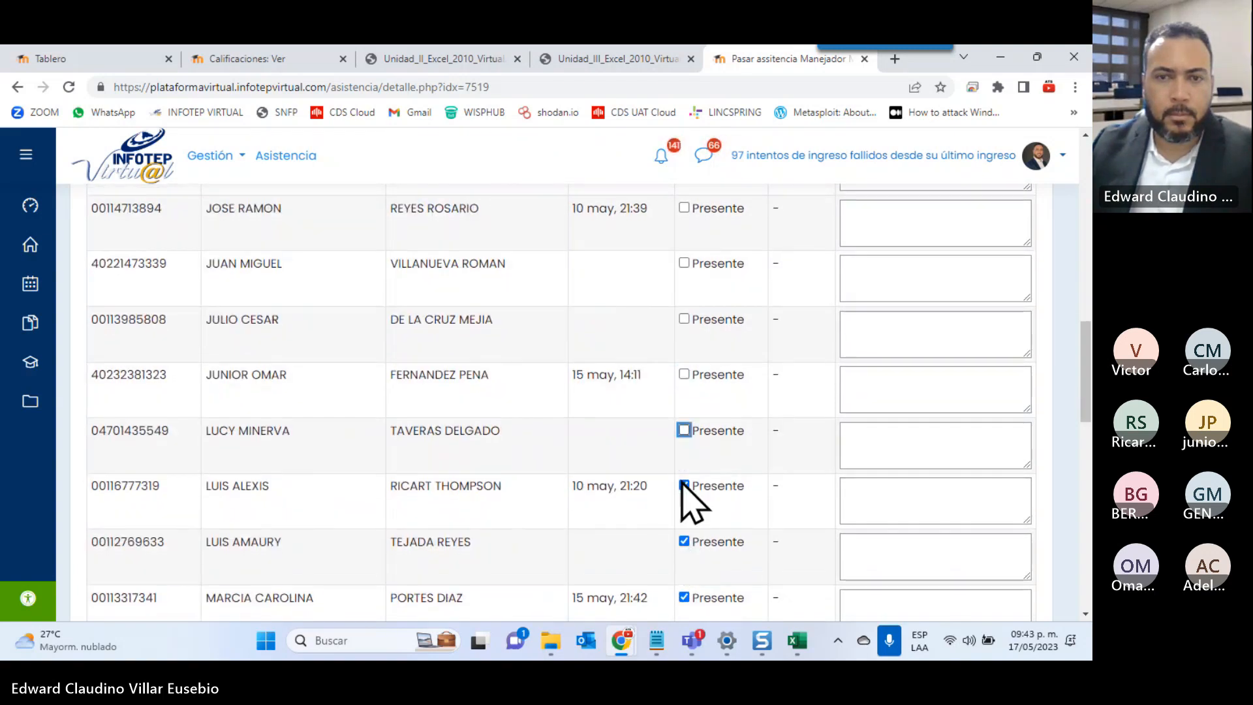
left_click(684, 485)
left_click(684, 542)
scroll(682, 548, "down", 3)
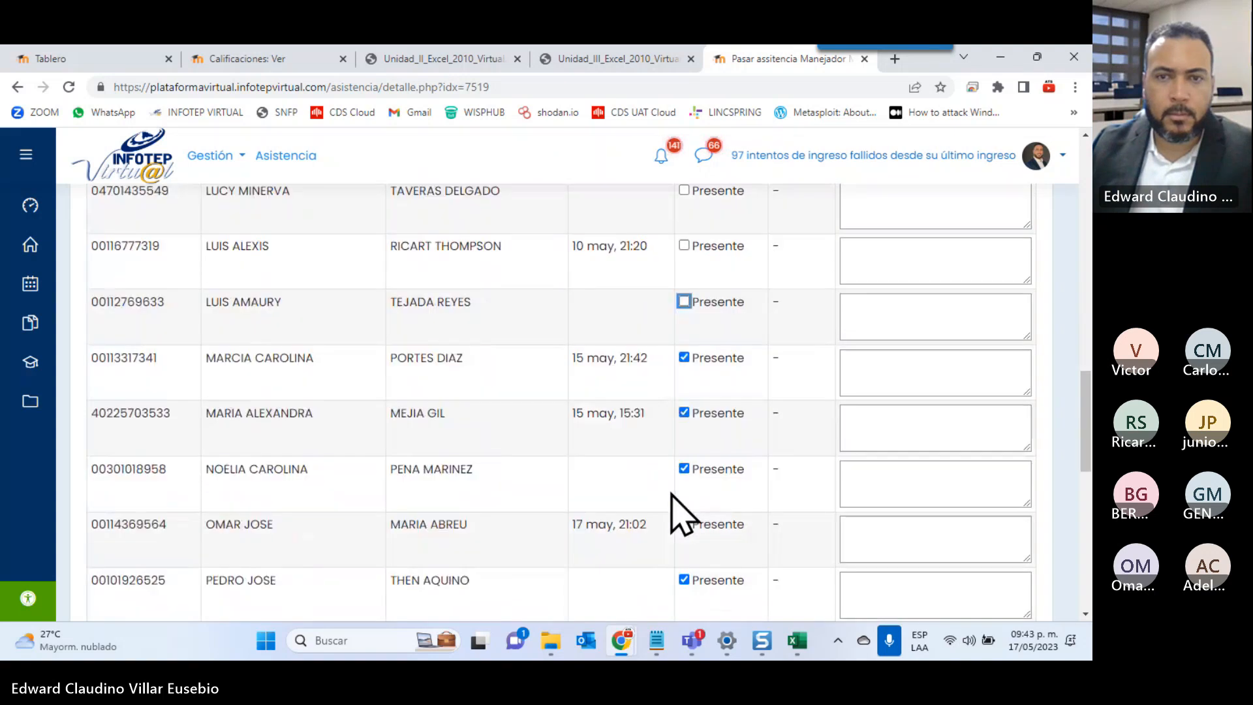
left_click(683, 358)
left_click(684, 413)
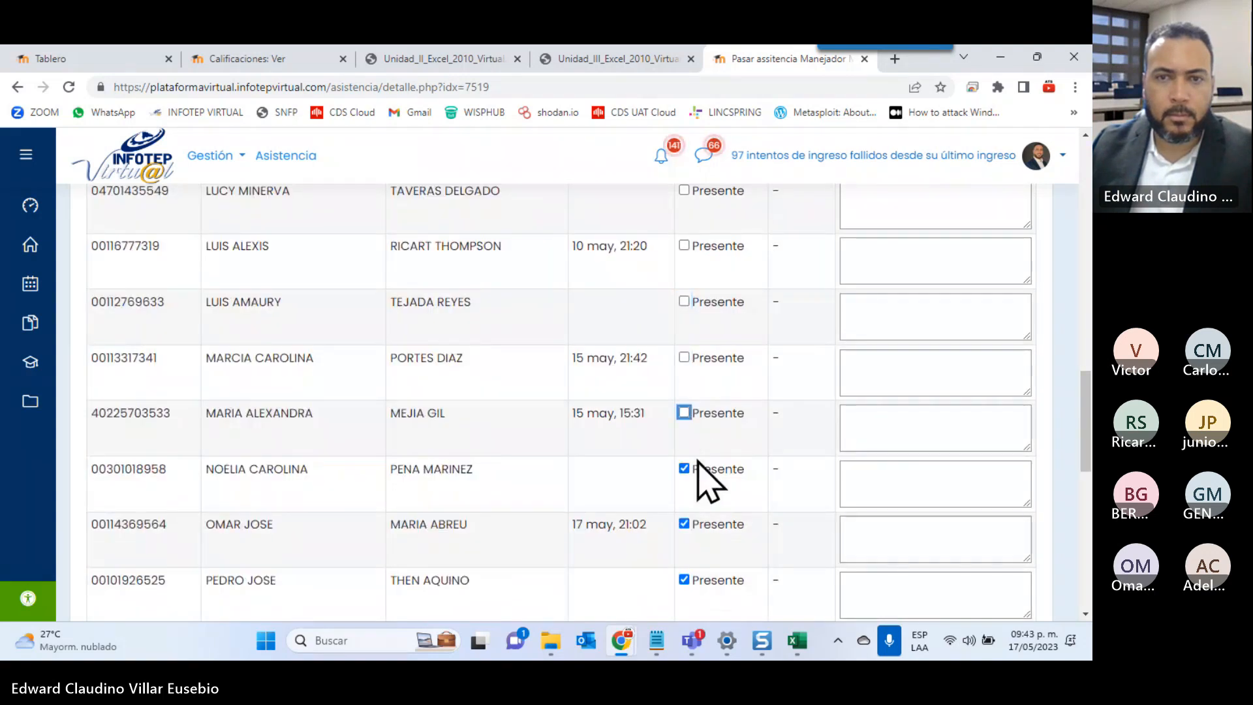
scroll(698, 480, "down", 2)
scroll(688, 464, "down", 1)
left_click(684, 309)
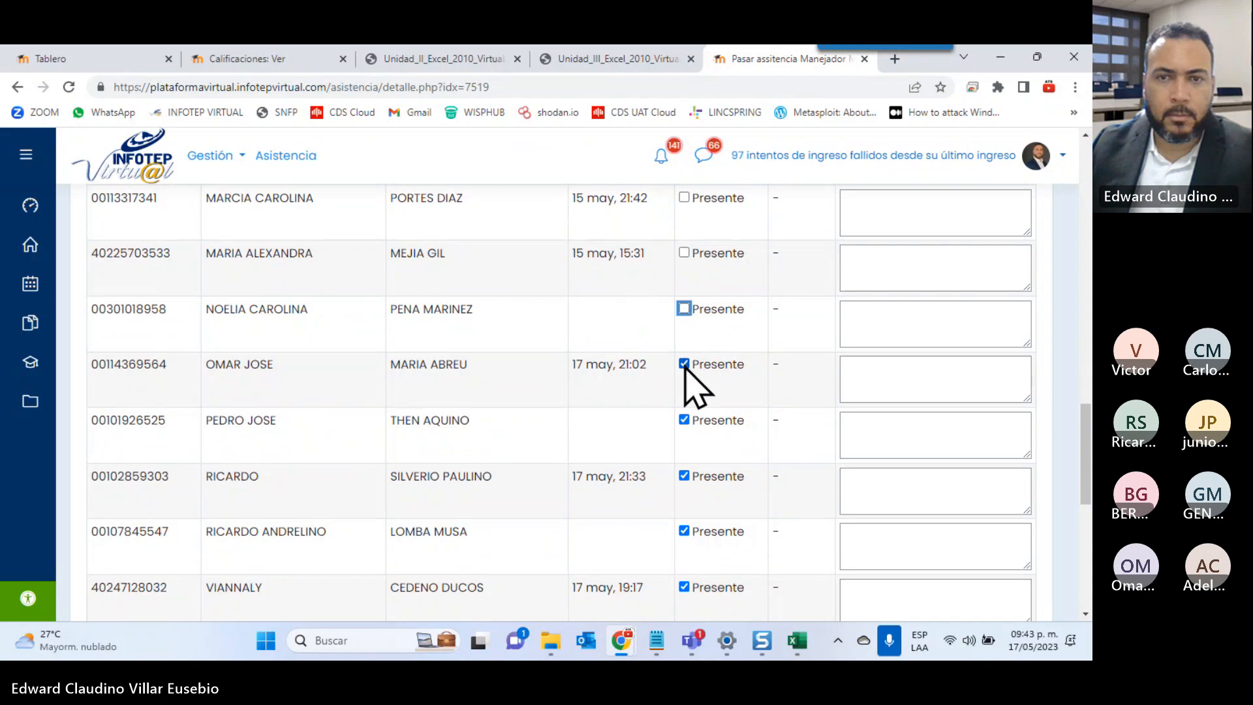
left_click(684, 364)
left_click(684, 420)
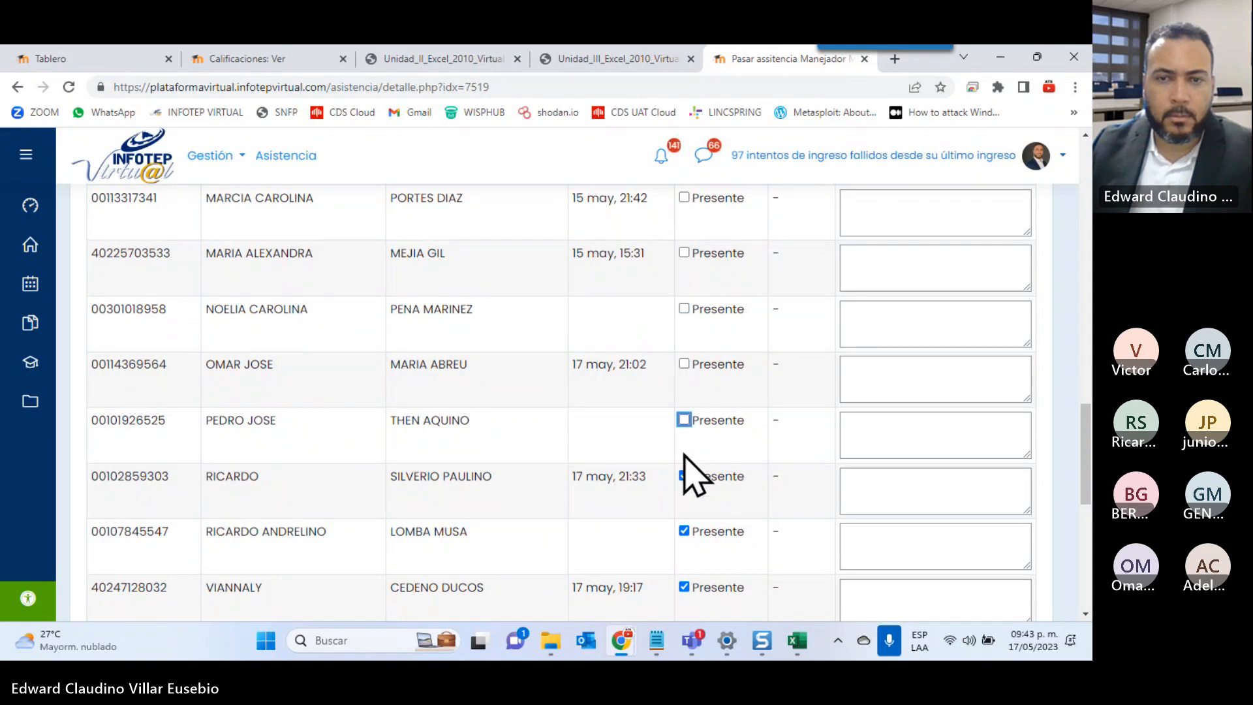
left_click(683, 475)
scroll(665, 531, "down", 4)
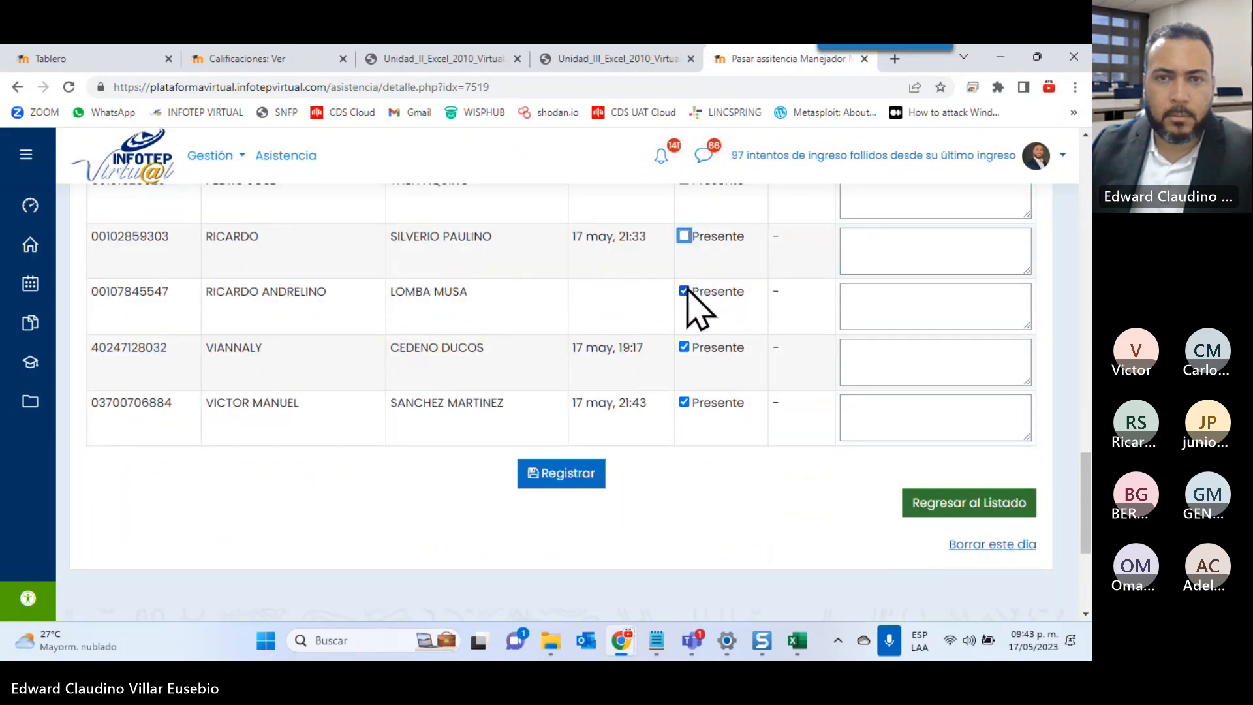
left_click(683, 291)
left_click(684, 347)
left_click(684, 402)
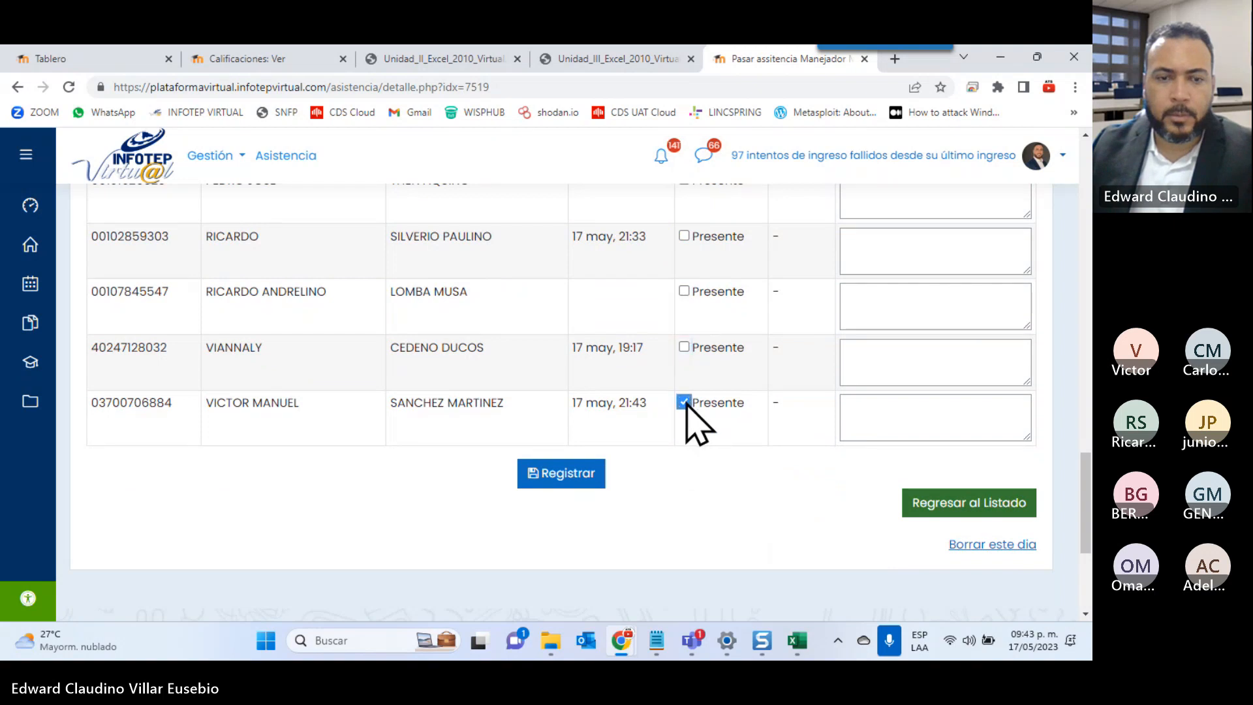
key("ctrl+f")
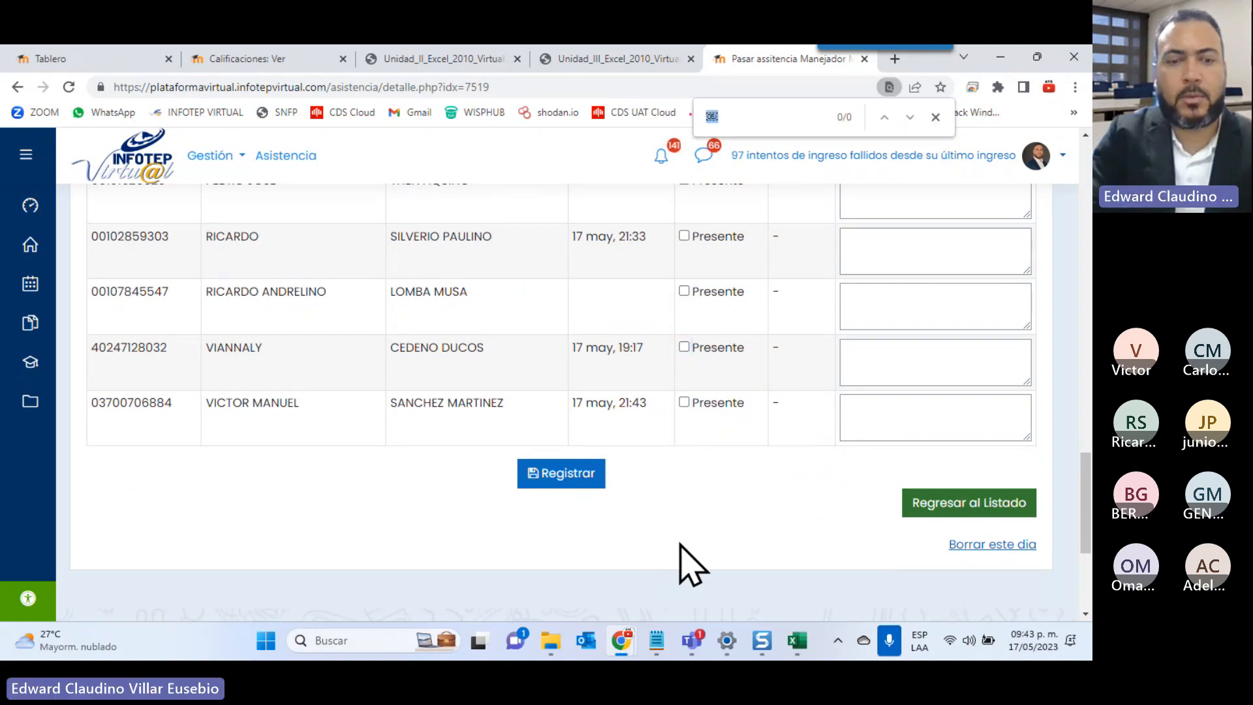
Search for the first four attending students by name and tick each one's Presente box
type("BER")
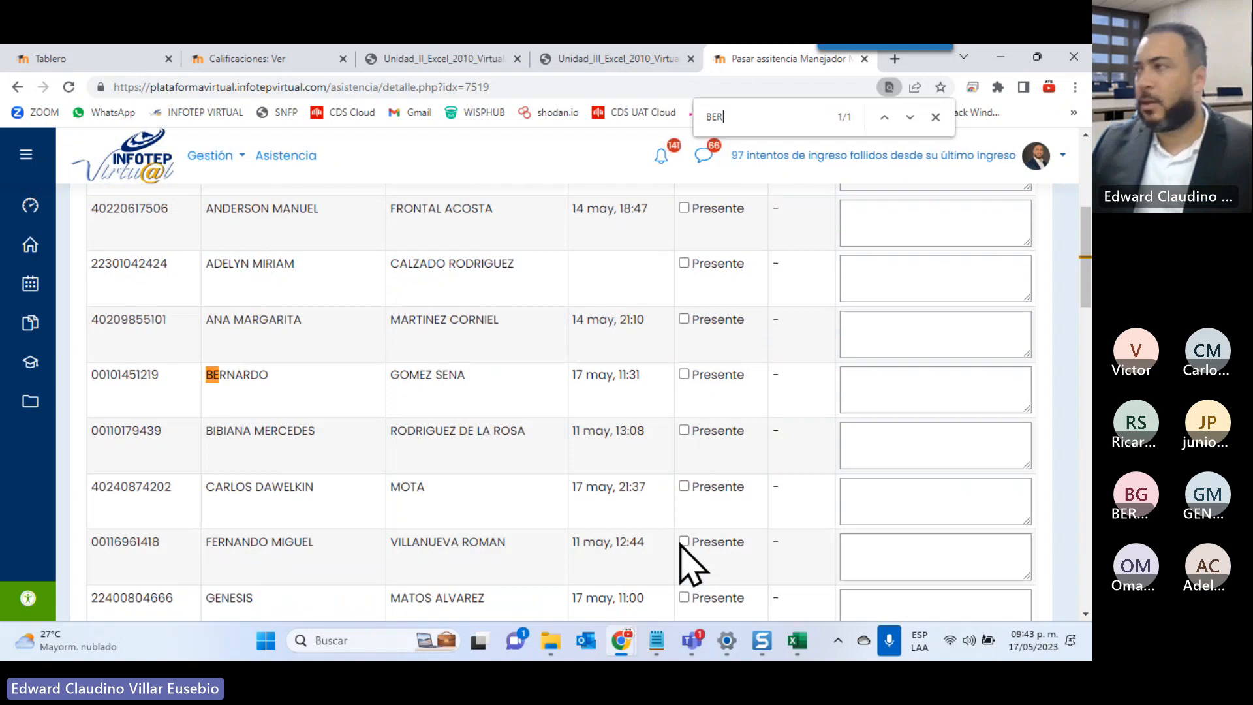
type("N")
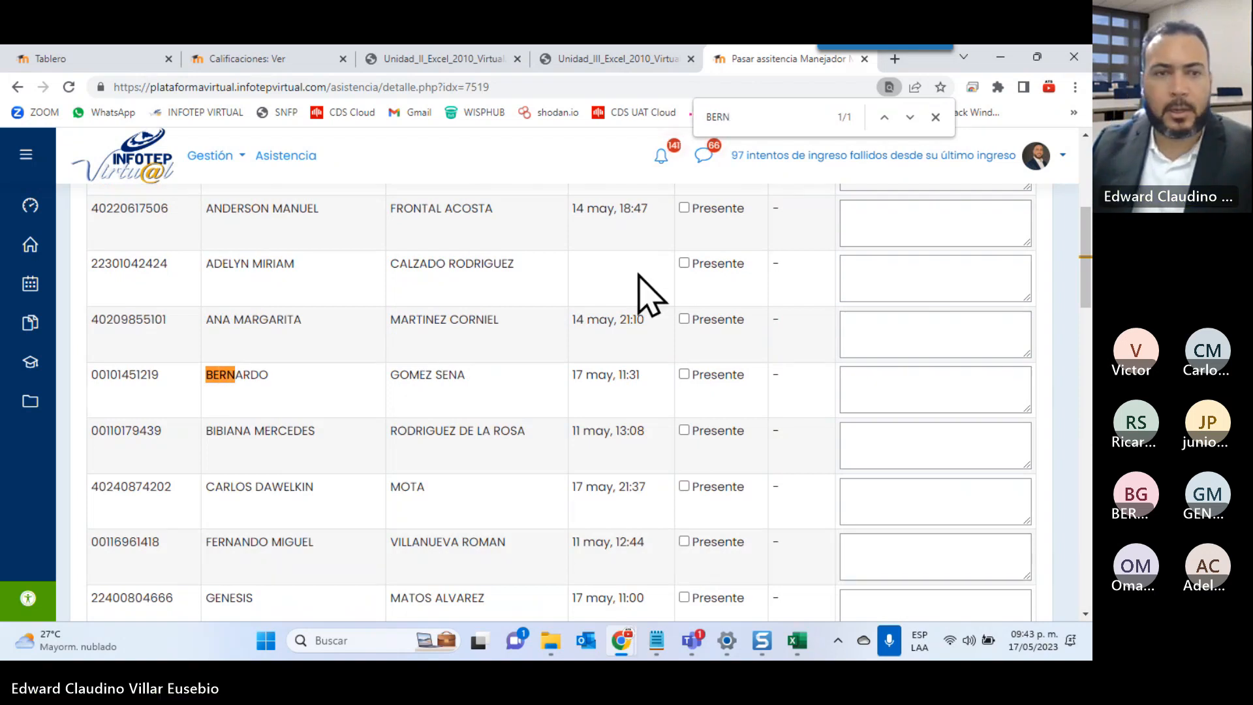
left_click(684, 374)
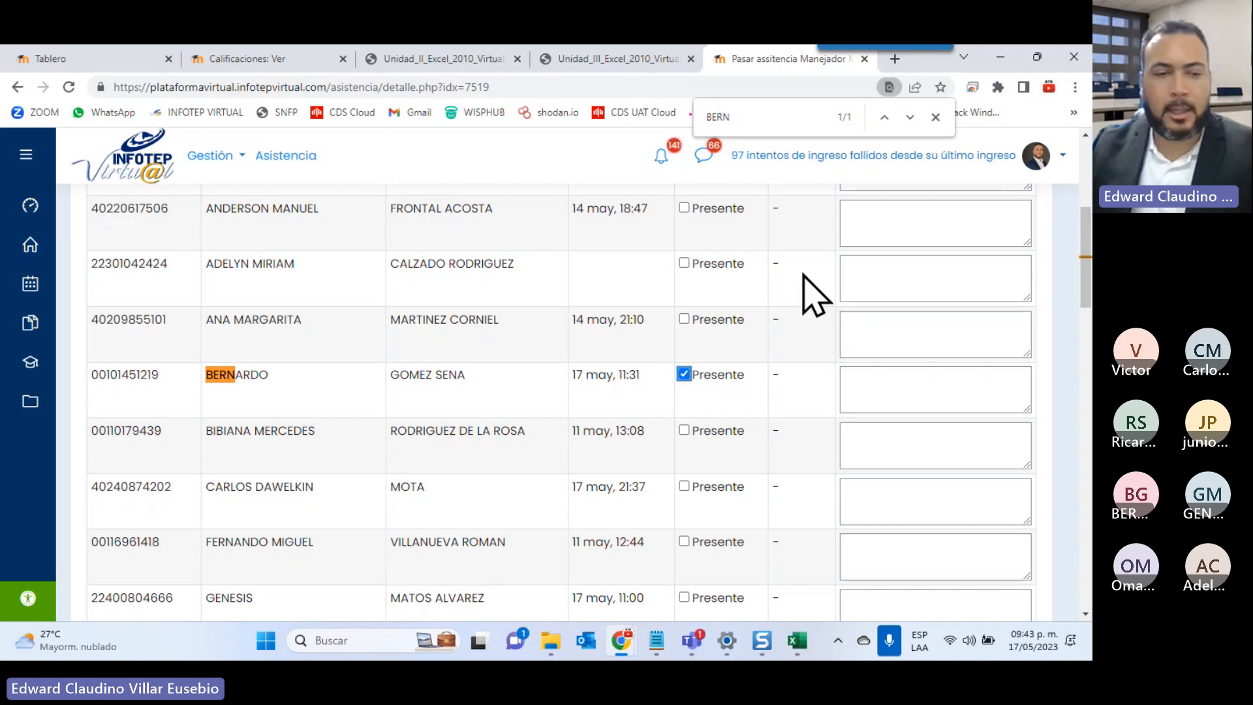
key("ctrl+f")
type("ADEL")
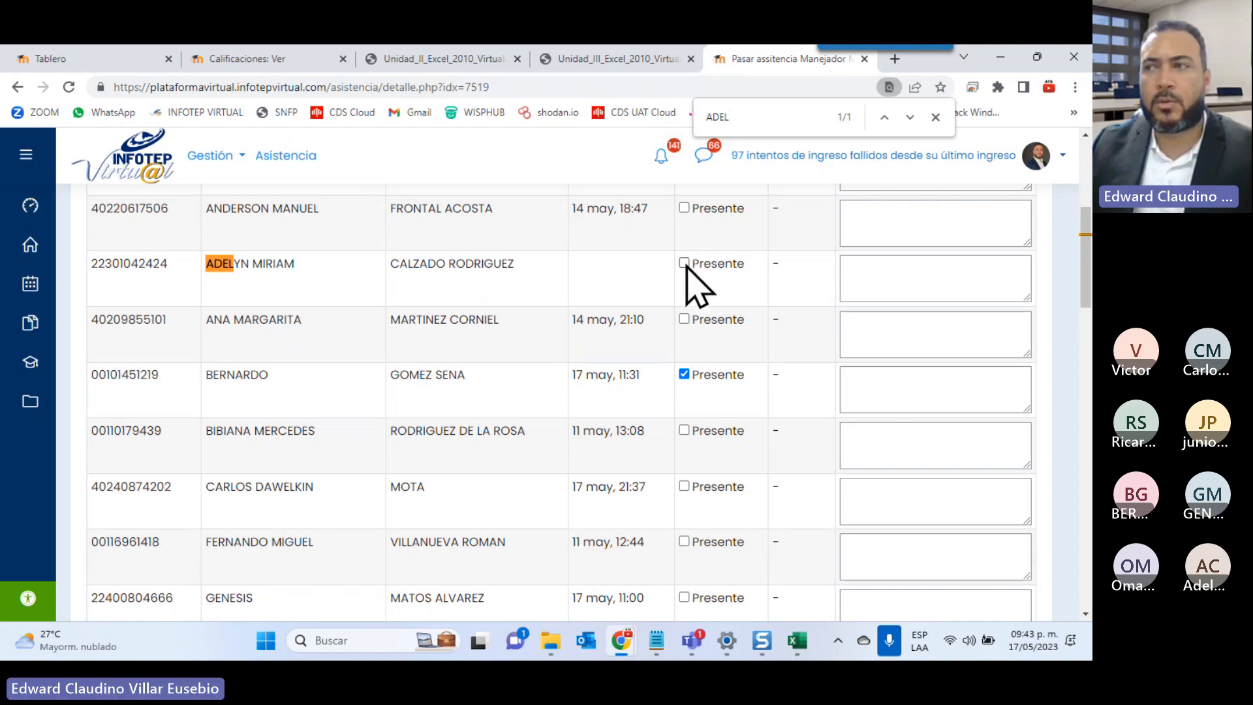
left_click(684, 264)
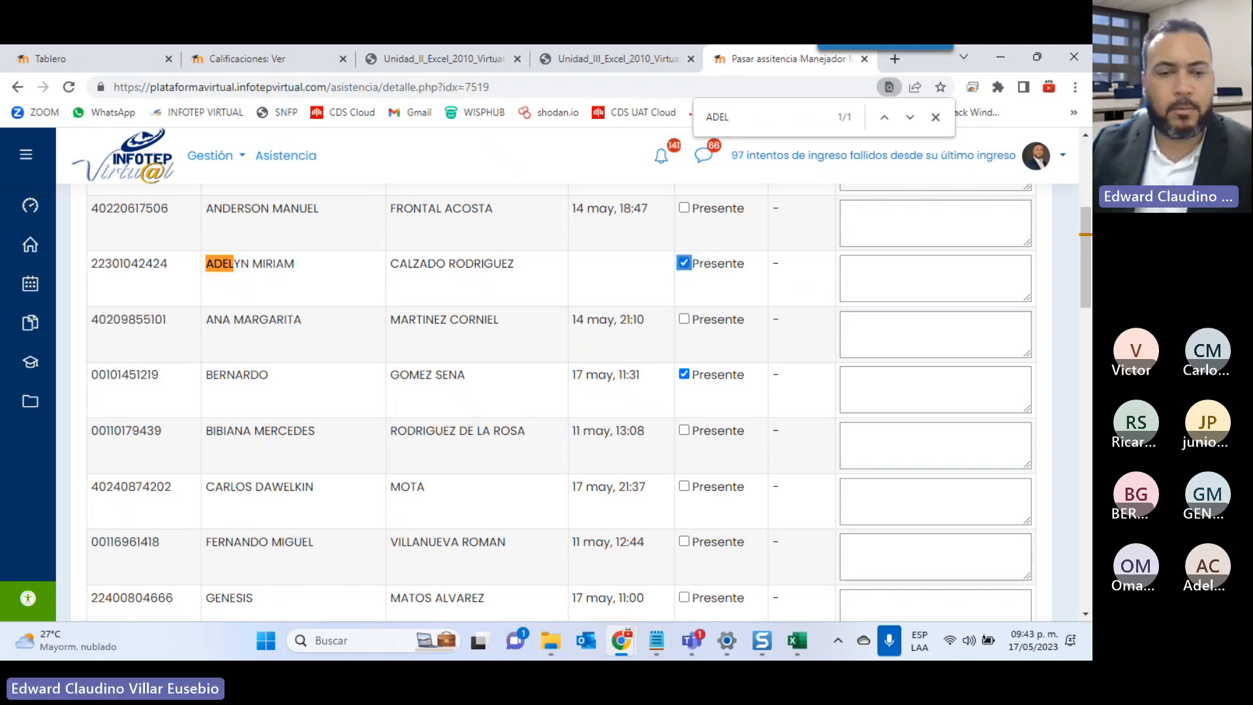
key("ctrl+f")
type("V")
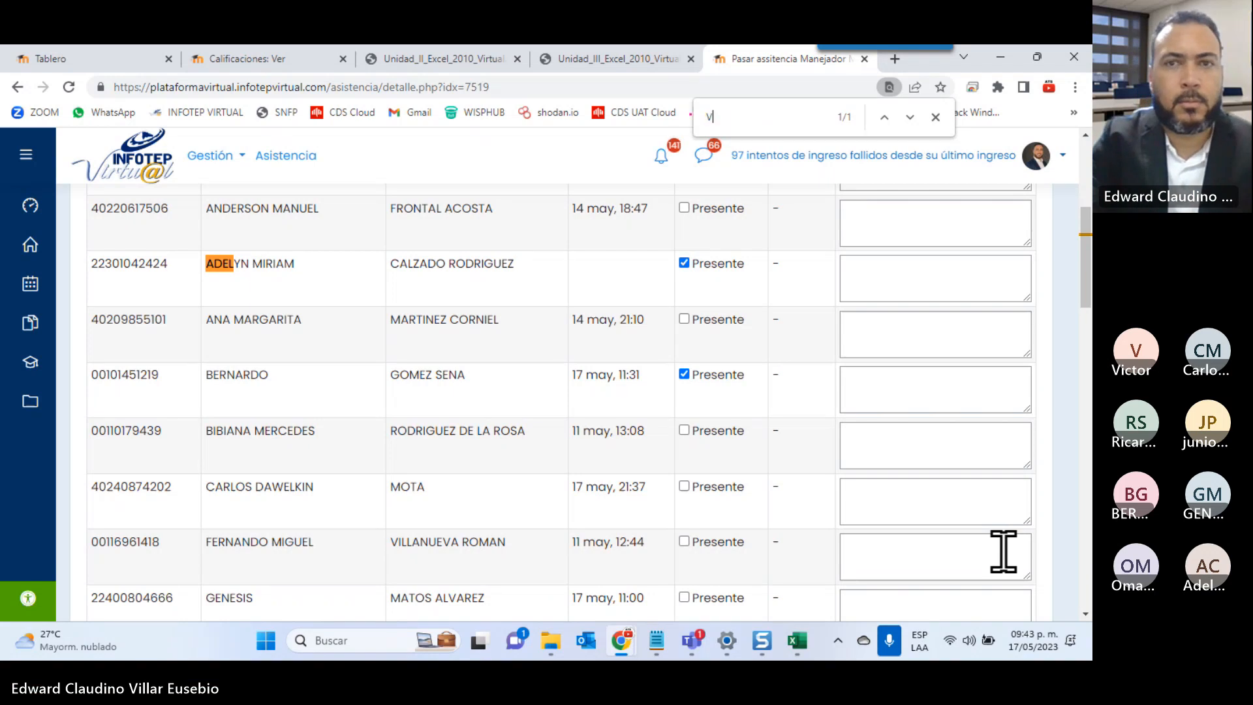
type("ICTO")
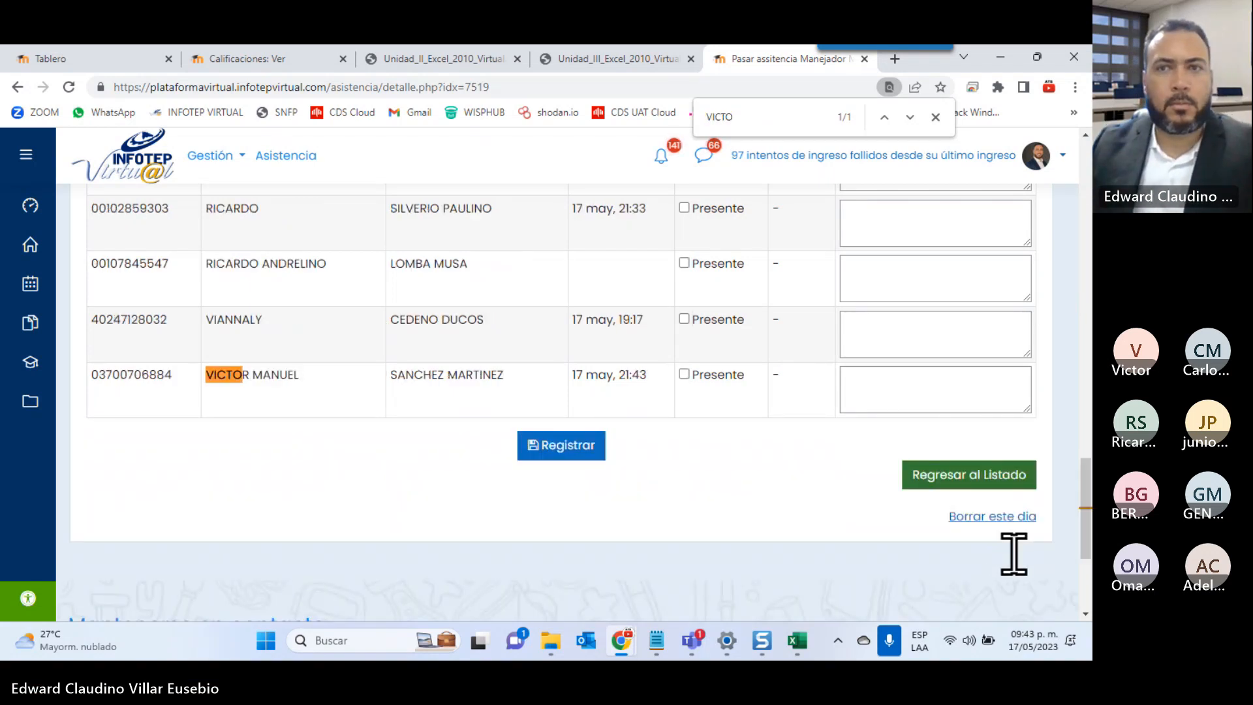
left_click(683, 374)
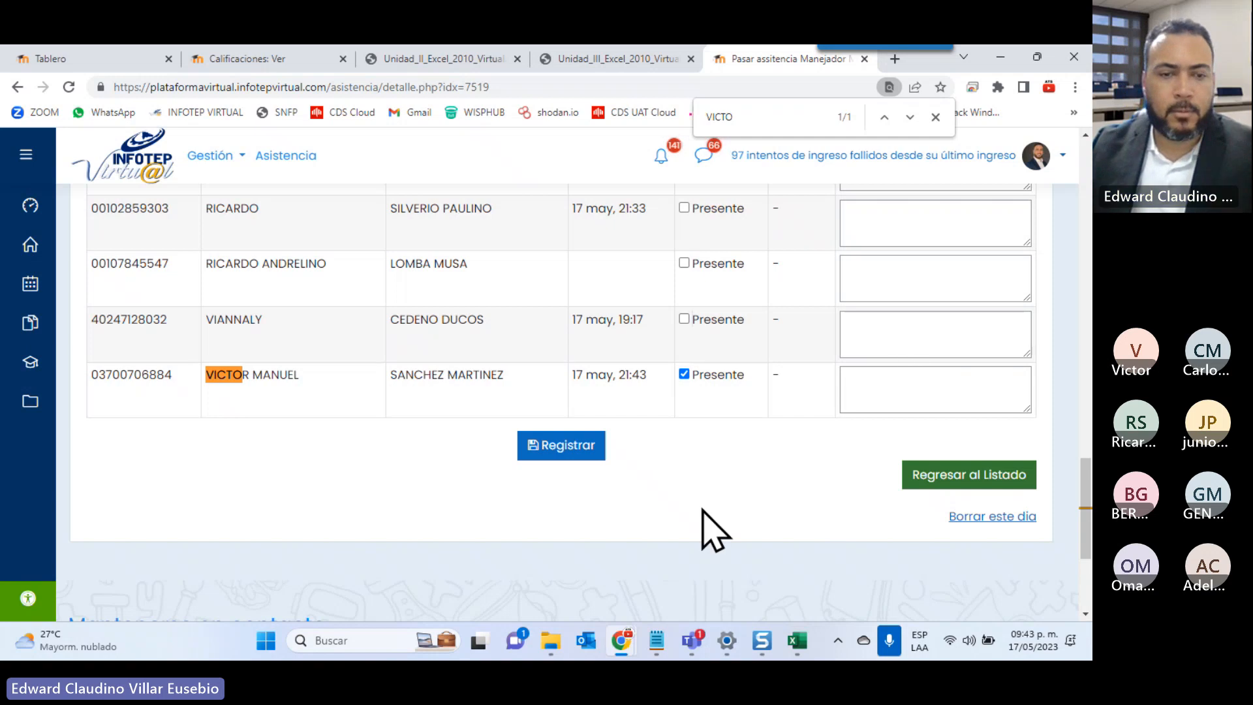
key("BackSpace")
key("BackSpace")
key("BackSpace")
key("BackSpace")
key("BackSpace")
type("CARL")
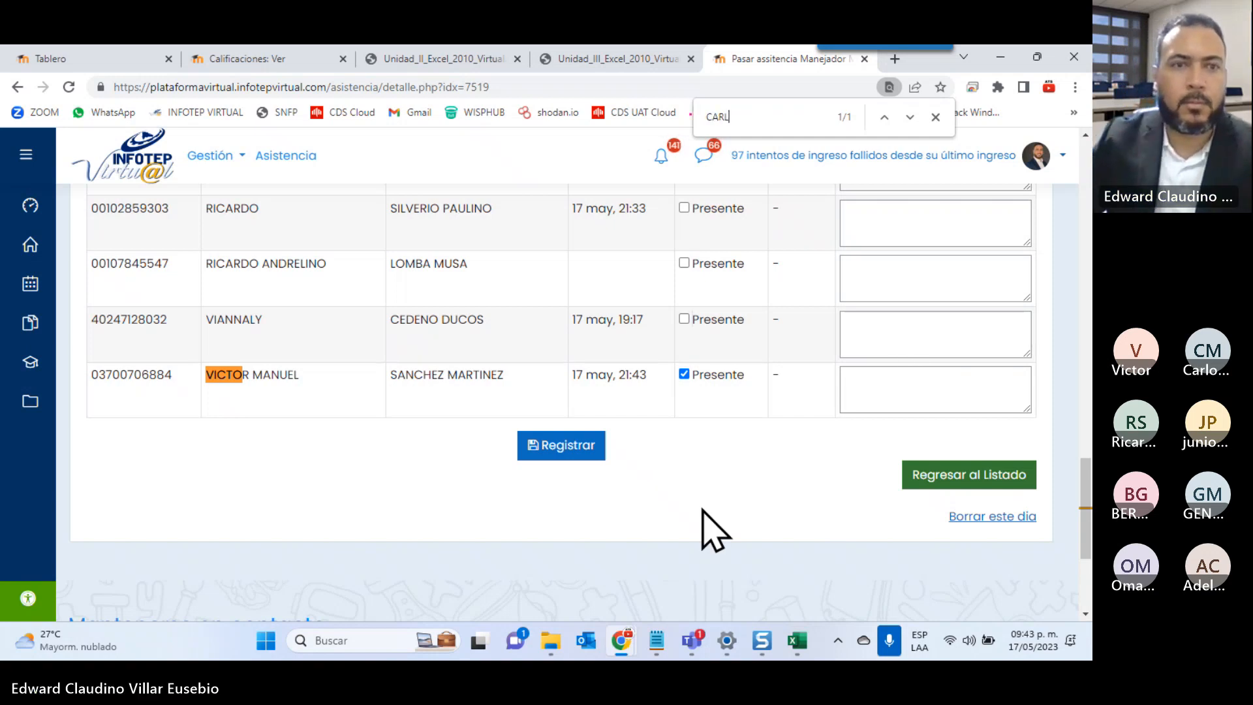
type("OS")
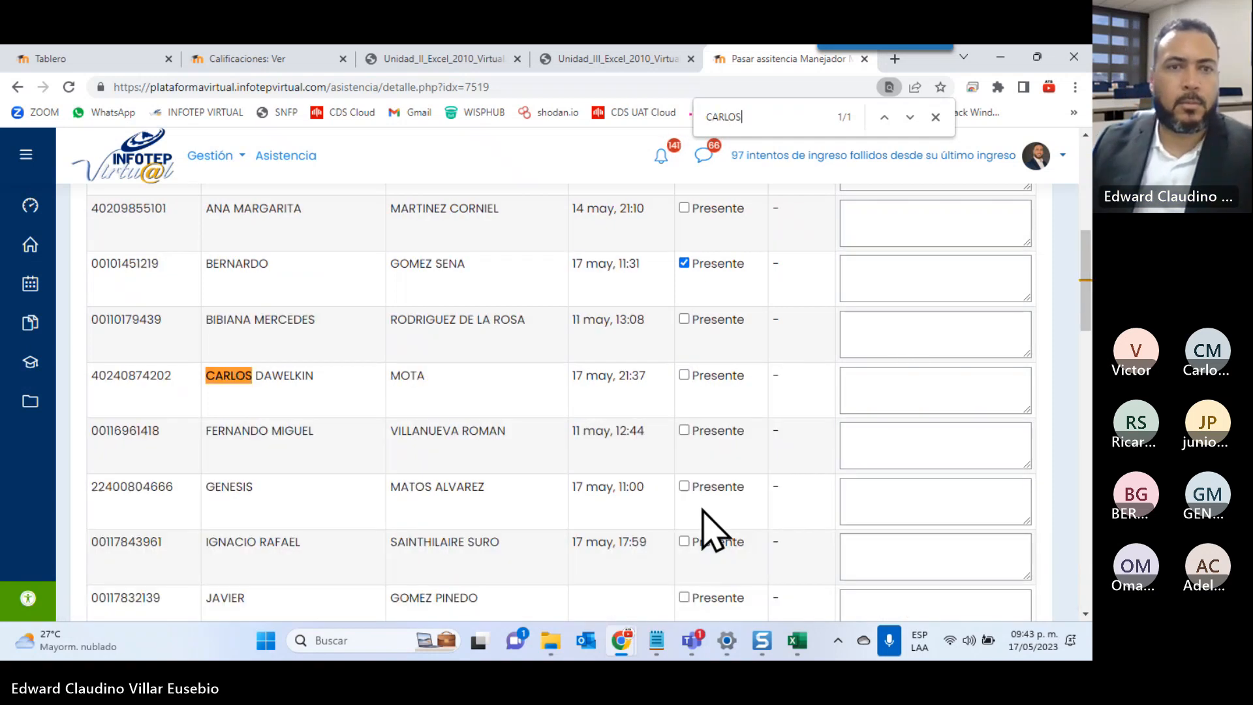
left_click(682, 374)
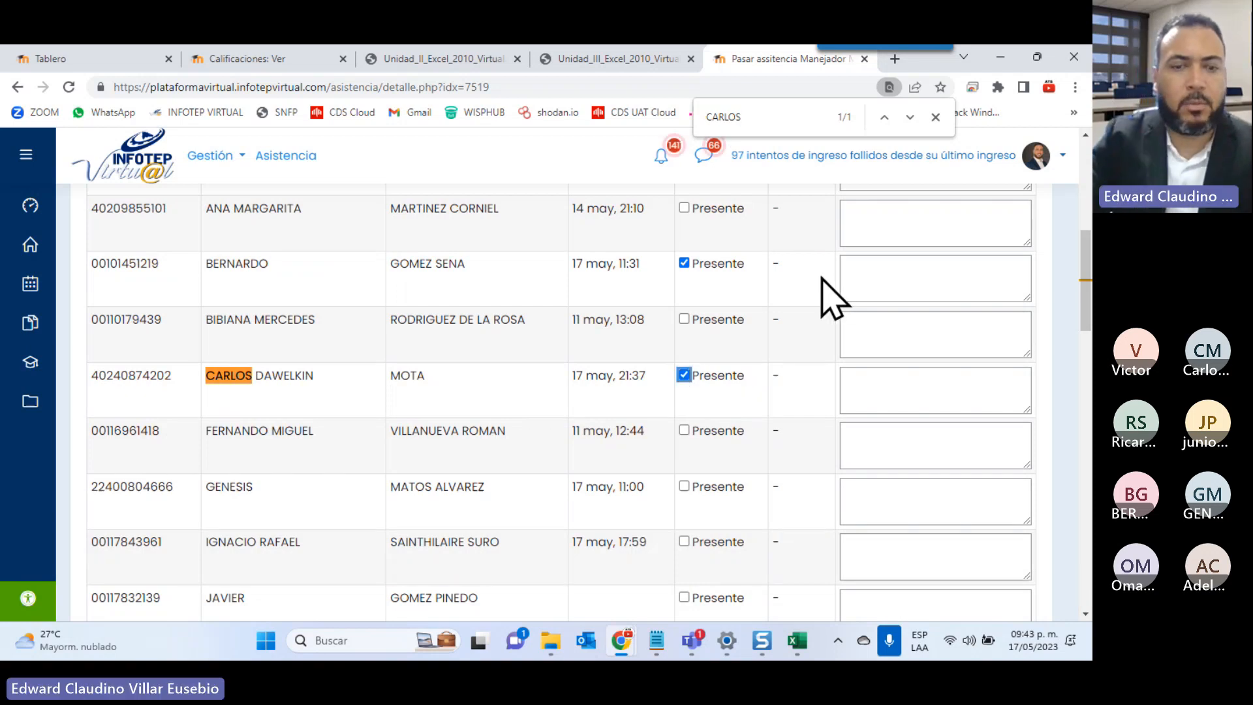
Search for four more attending students and tick their Presente boxes
key("ctrl+f")
type("GE")
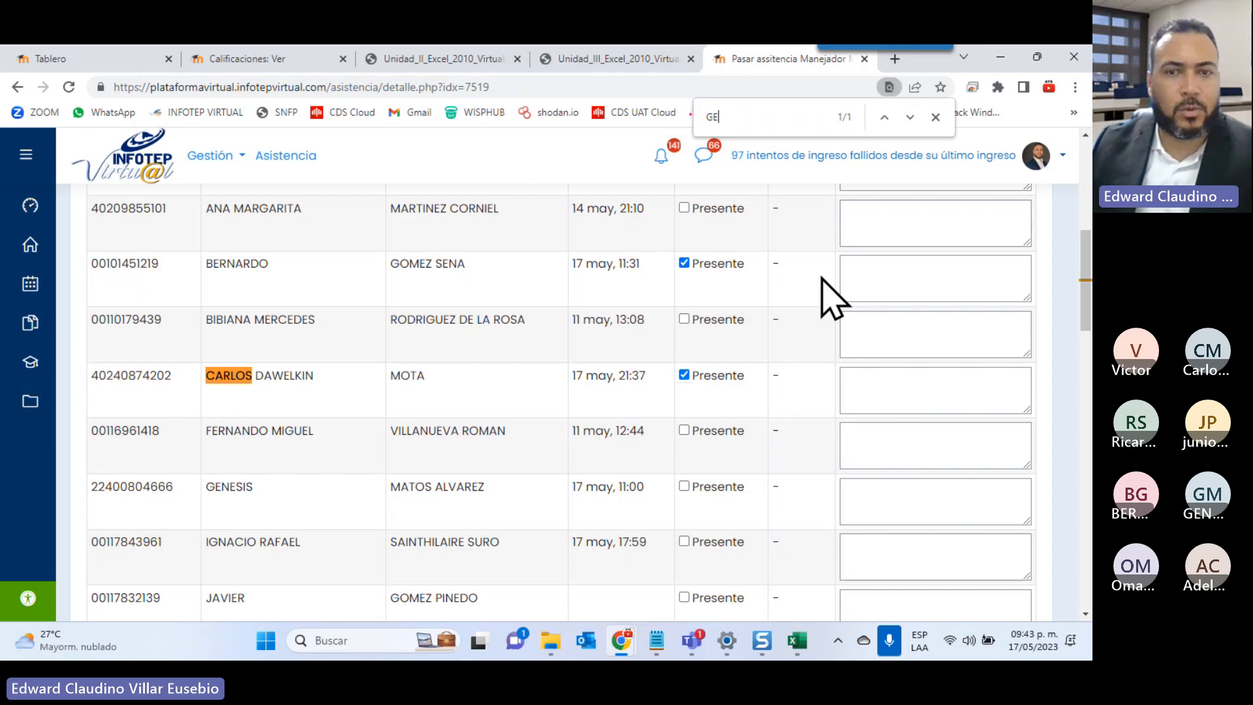
type("NE")
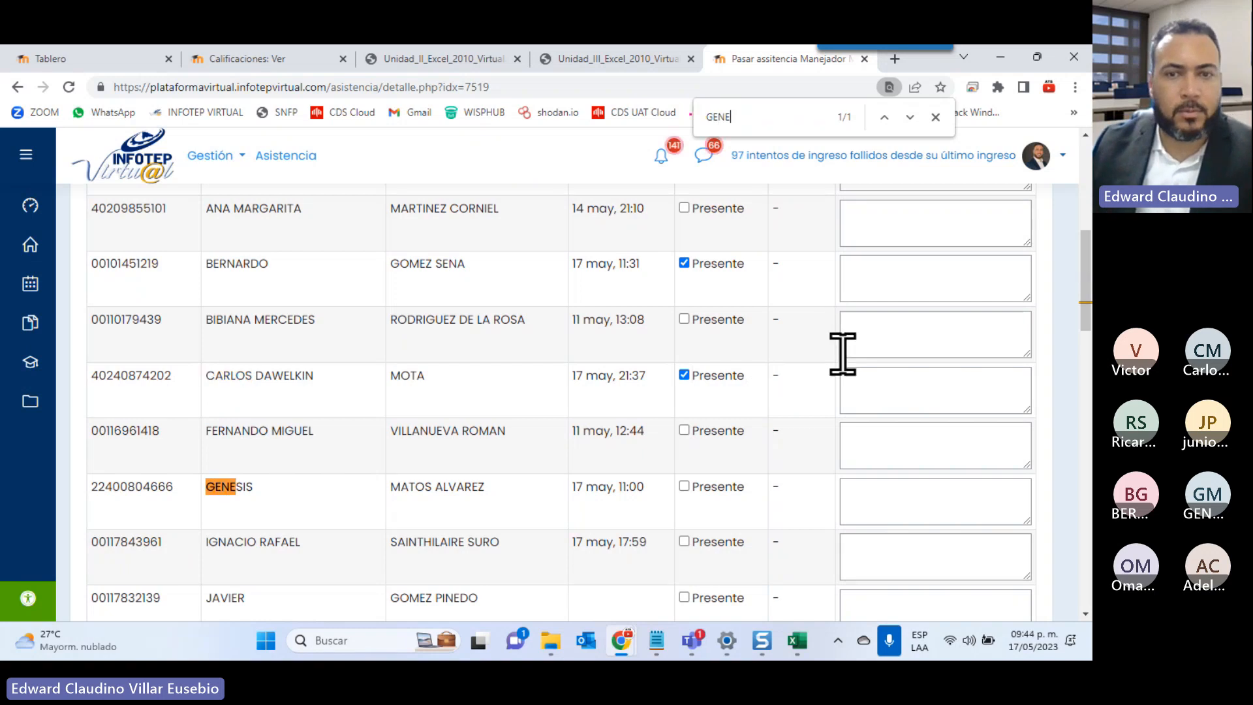
left_click(683, 487)
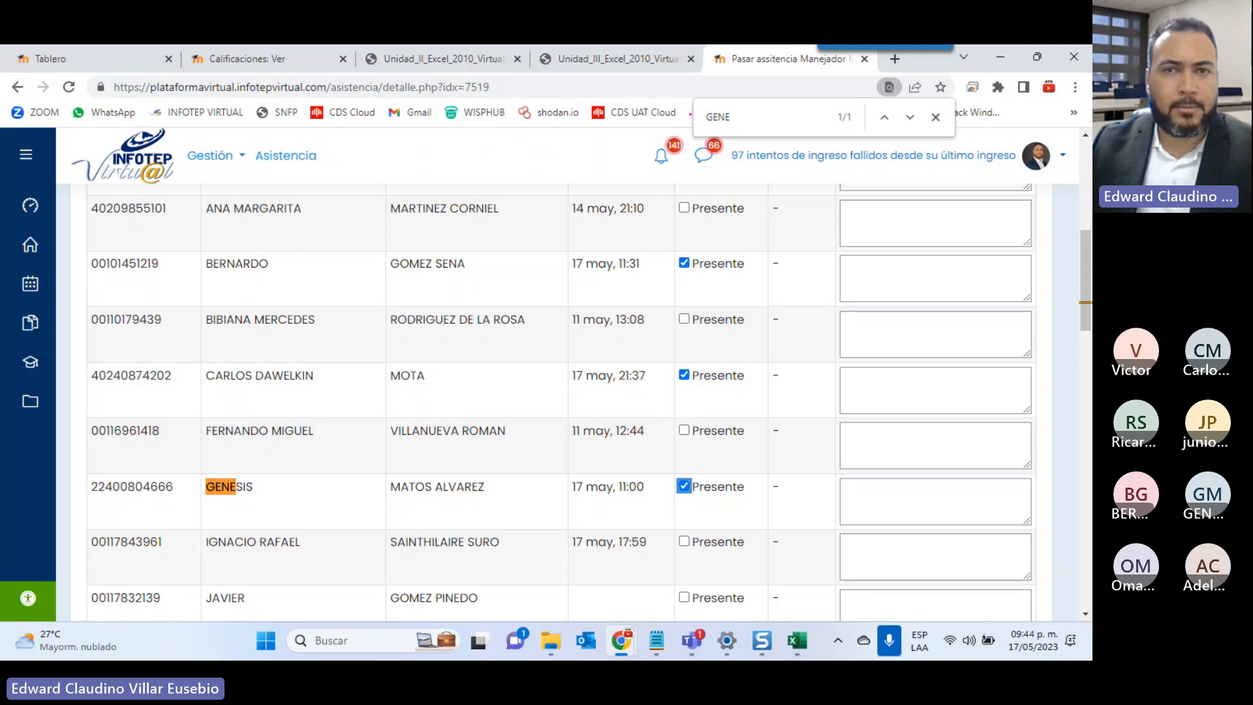
key("ctrl+f")
type("JUNIO")
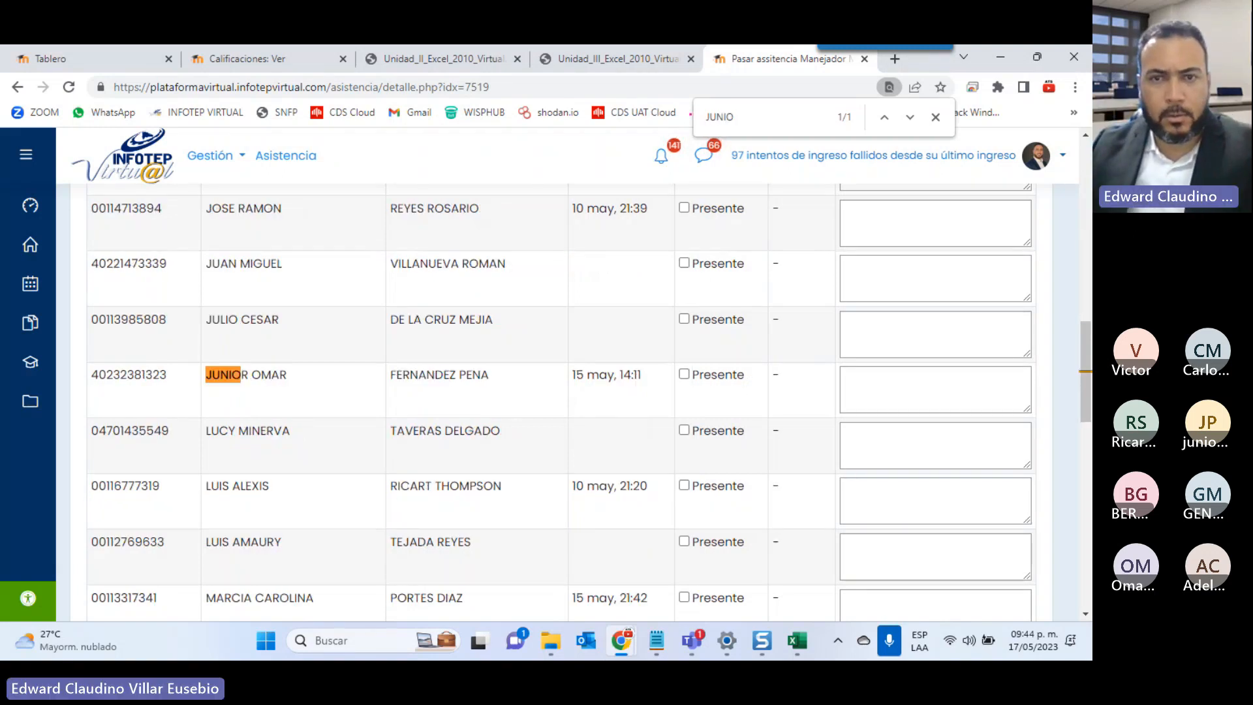
left_click(683, 373)
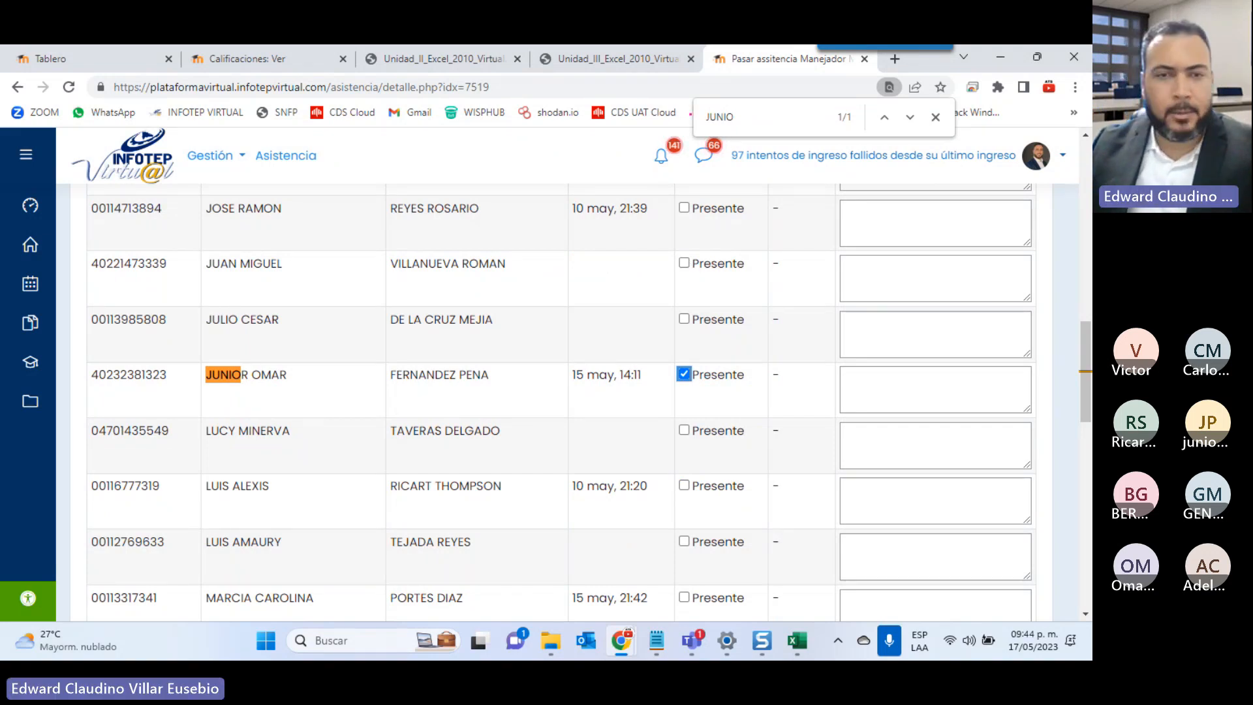
key("ctrl+f")
type("OMAR")
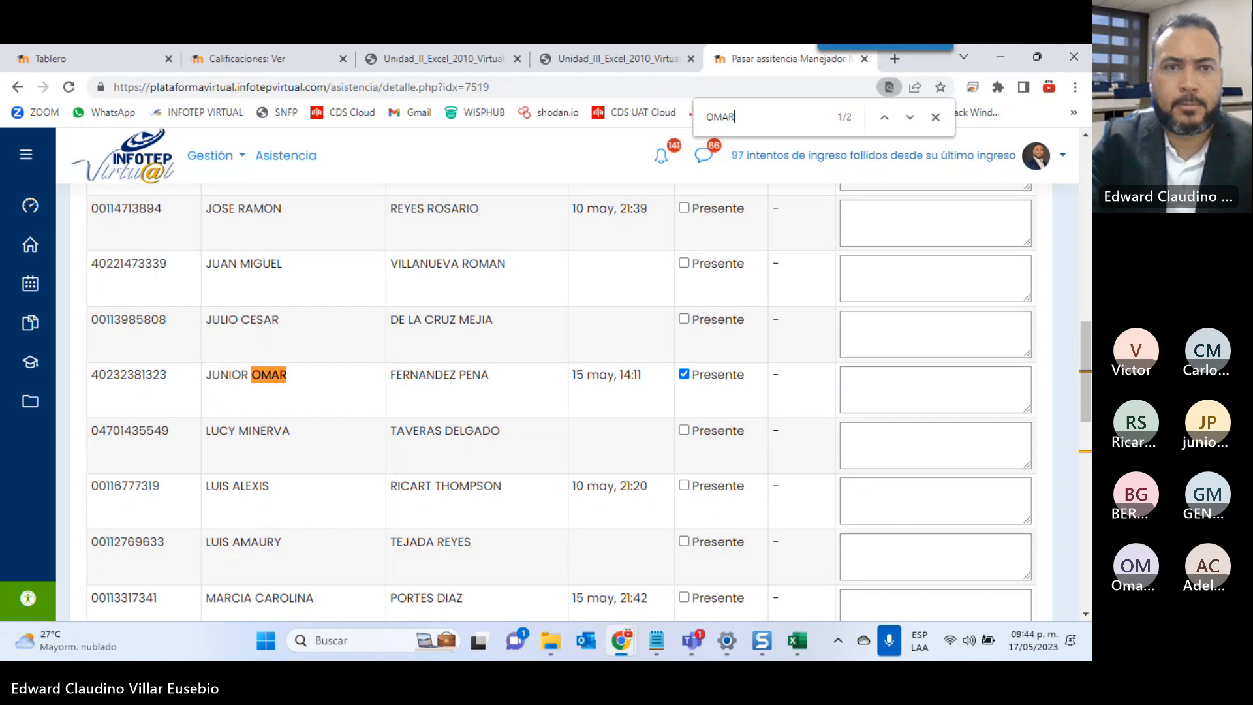
key("Return")
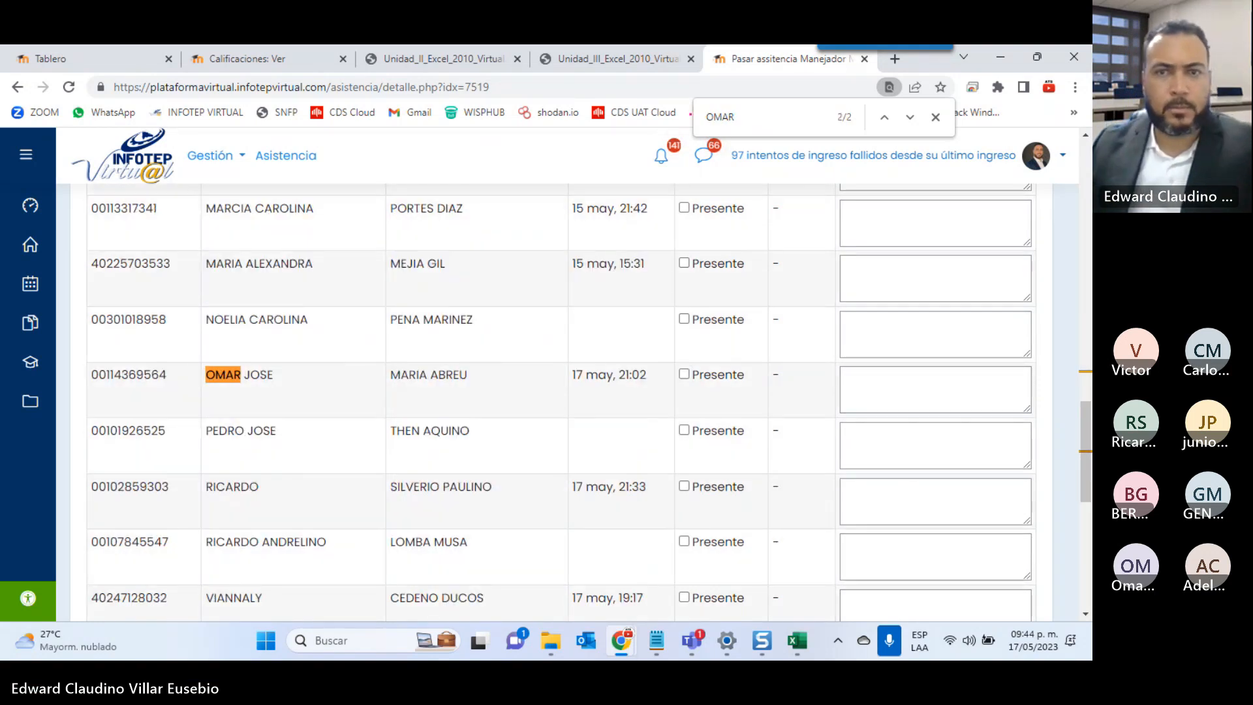
left_click(684, 375)
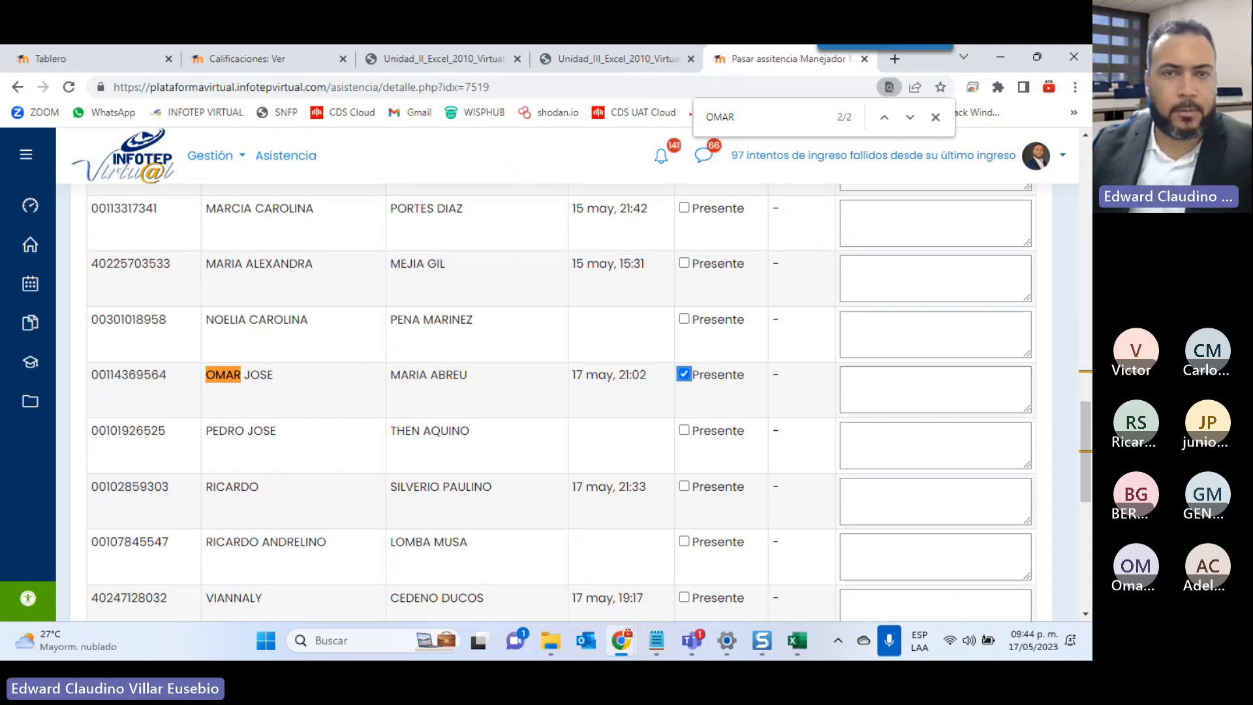
key("ctrl+f")
type("RICAR")
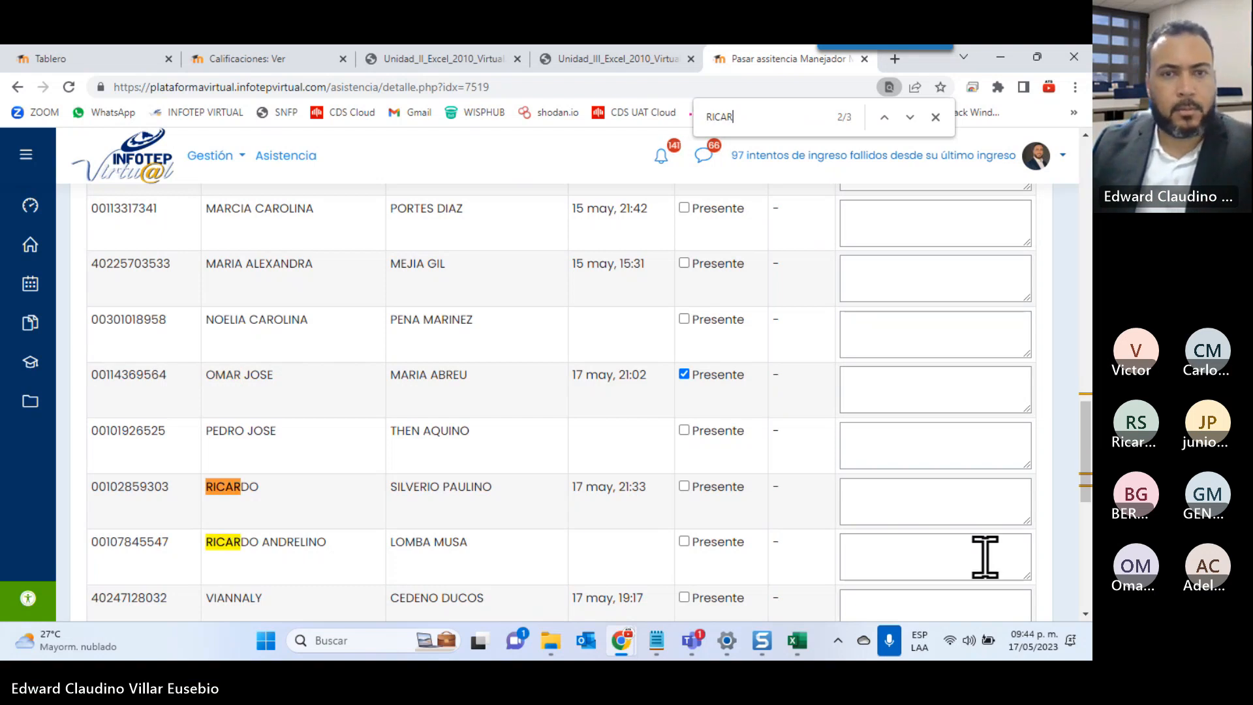
left_click(683, 486)
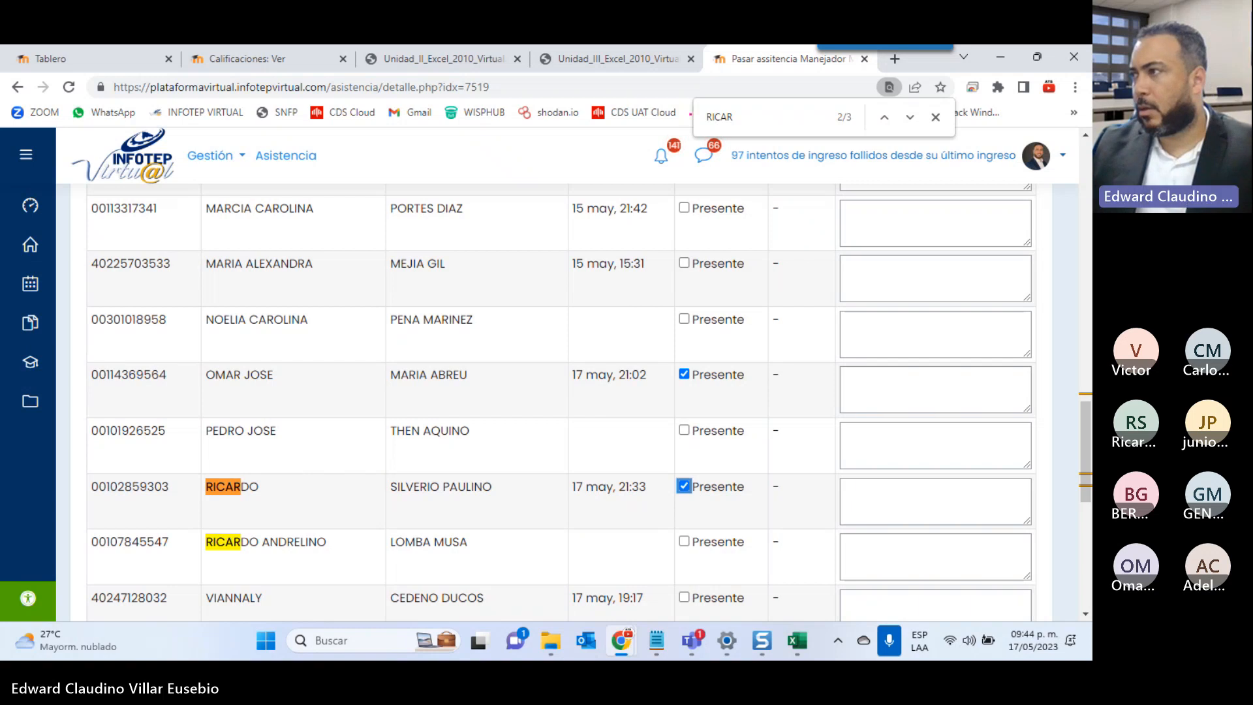
Register the 2023-05-17 attendance and return to the Calificaciones: Ver grade report
scroll(649, 420, "down", 1)
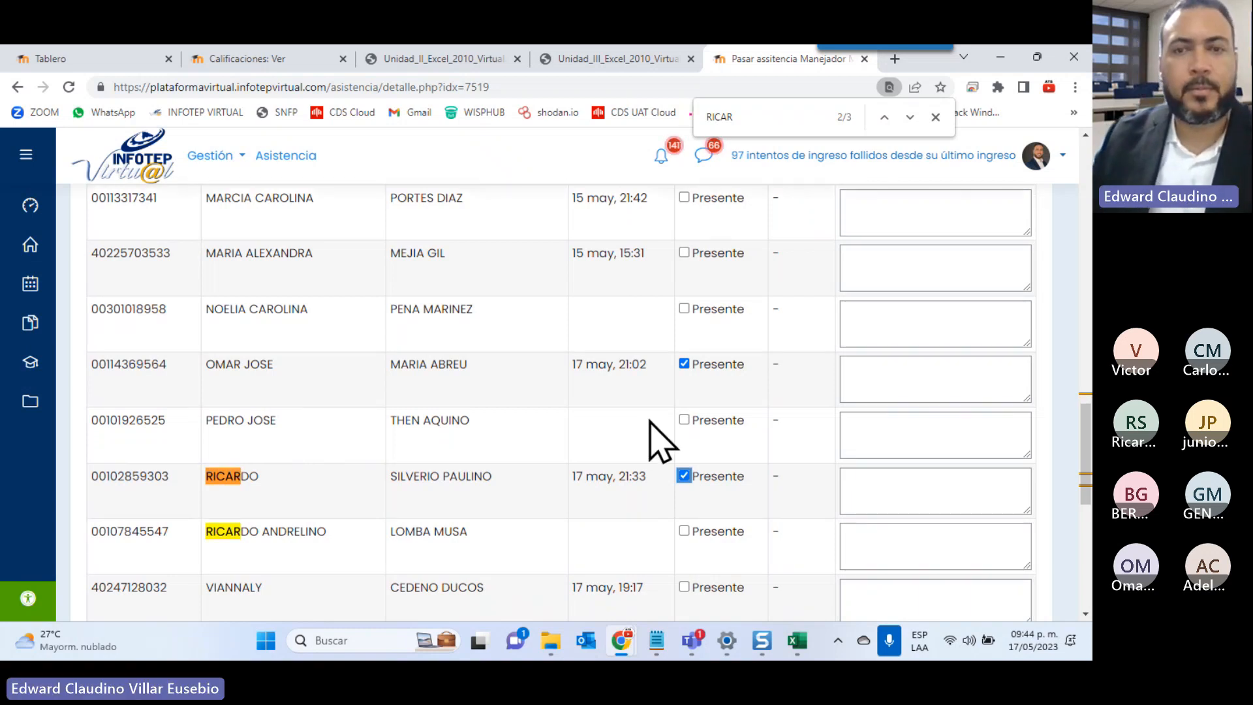
scroll(659, 440, "down", 4)
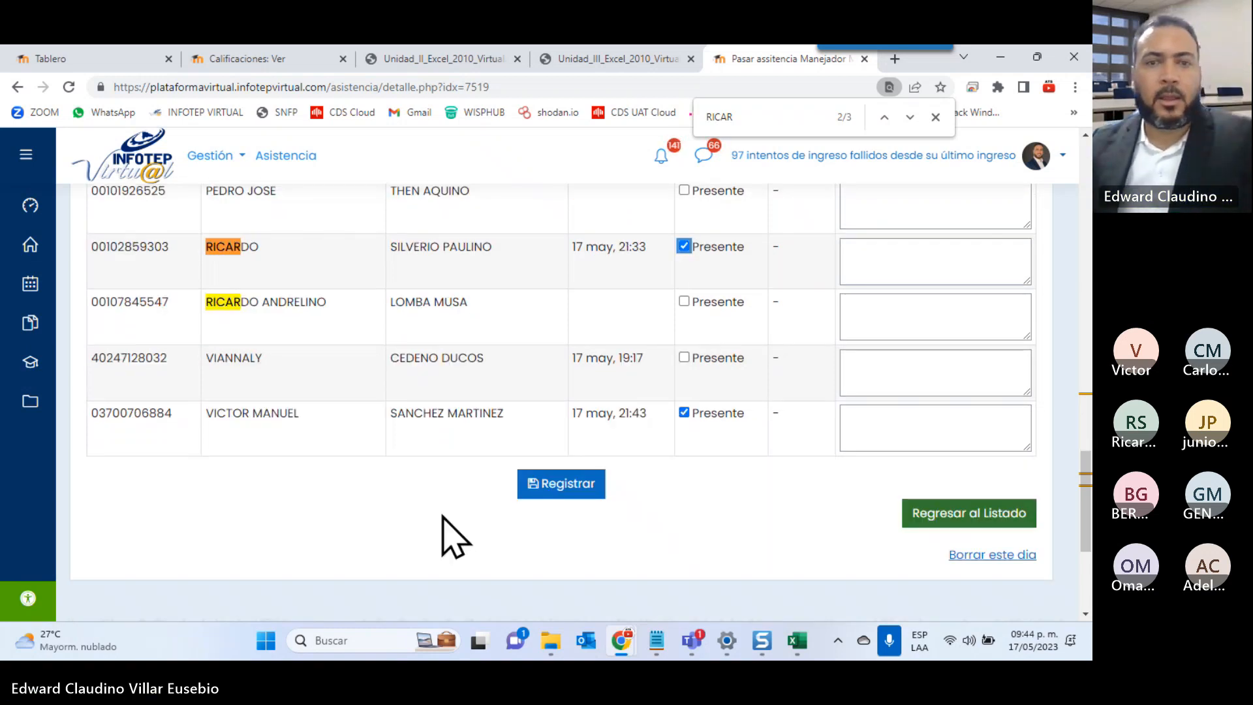
left_click(534, 495)
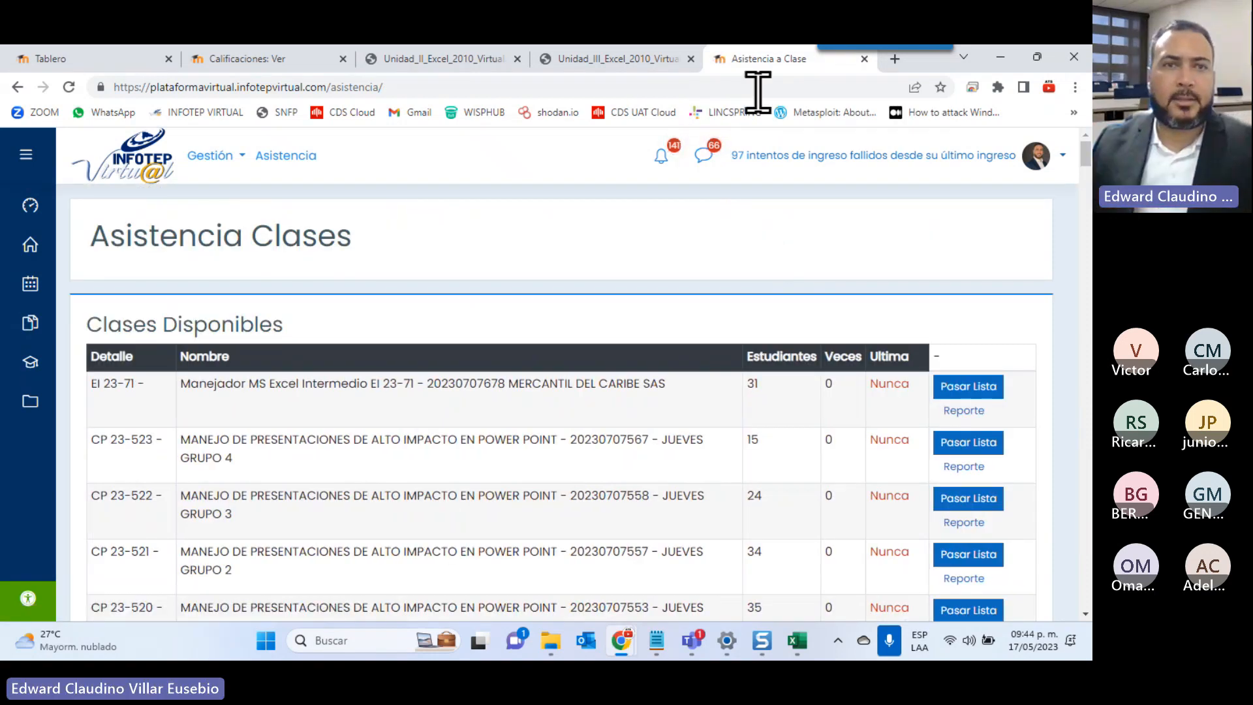
left_click(230, 58)
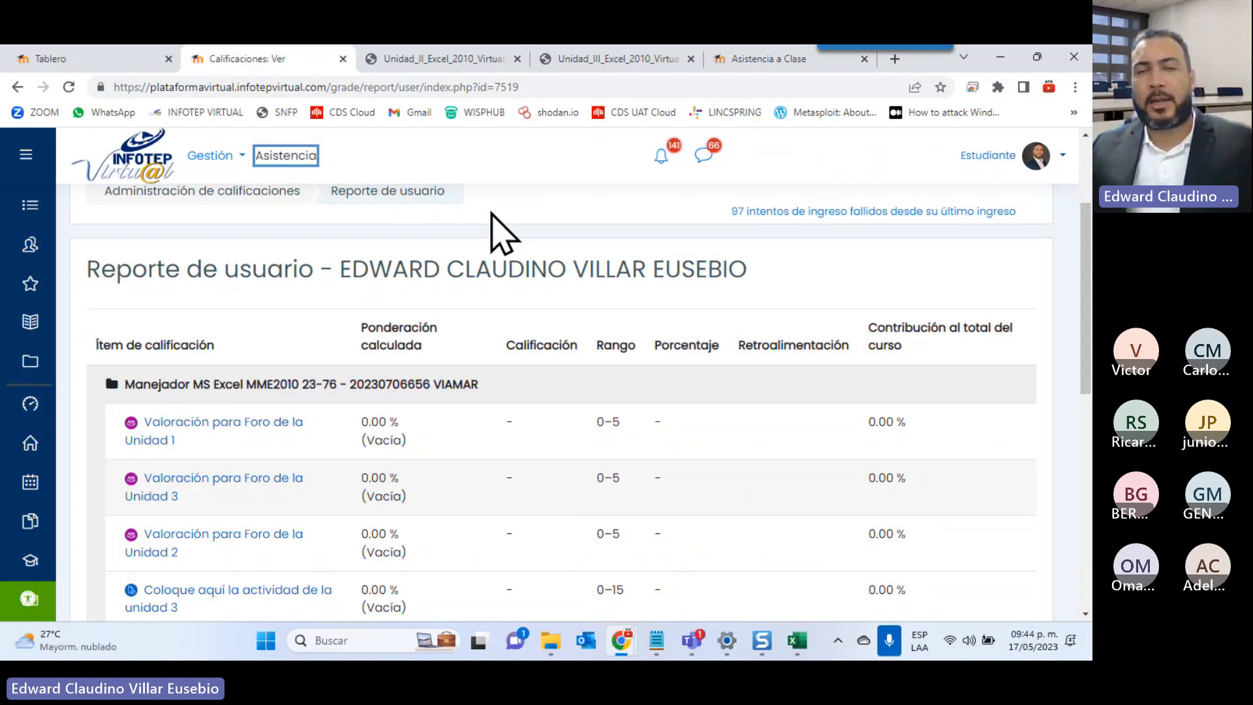